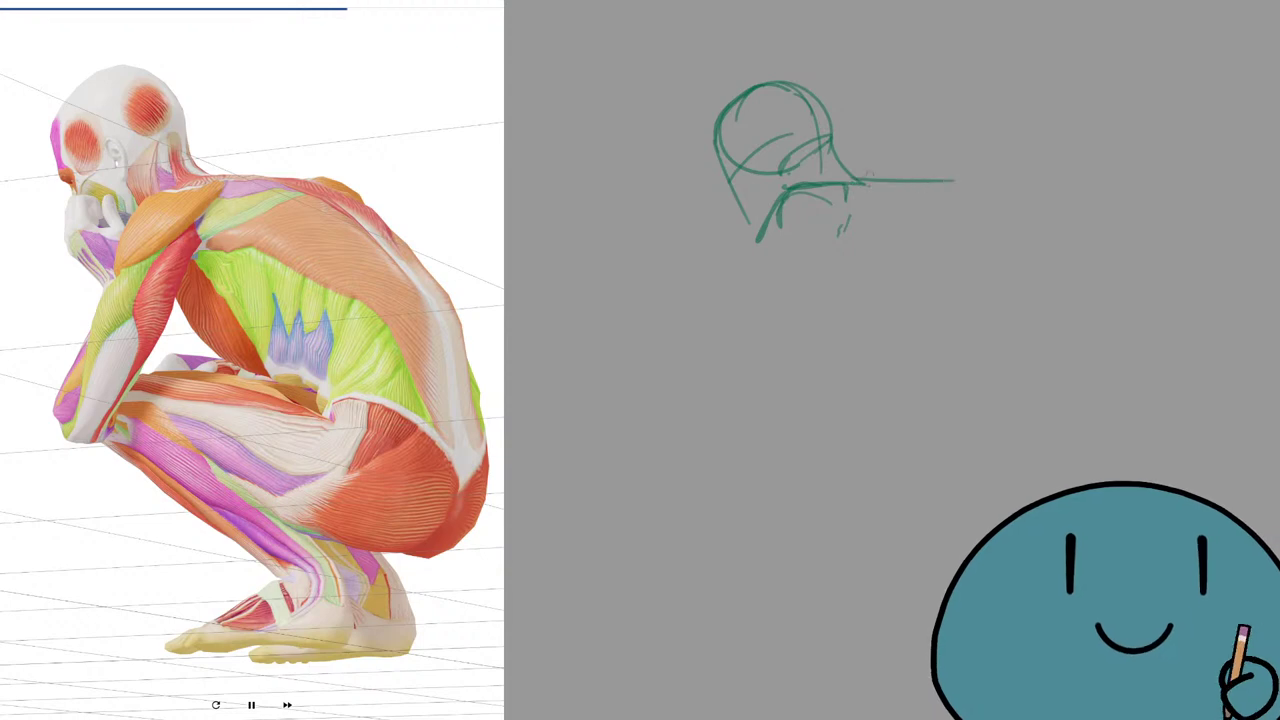
Redraw the shoulder line behind the crouching figure's neck and sketch the start of the curved upper back.
key(ctrl+z)
key(ctrl+z)
drag(862, 182, 925, 171)
key(ctrl+z)
drag(858, 182, 928, 172)
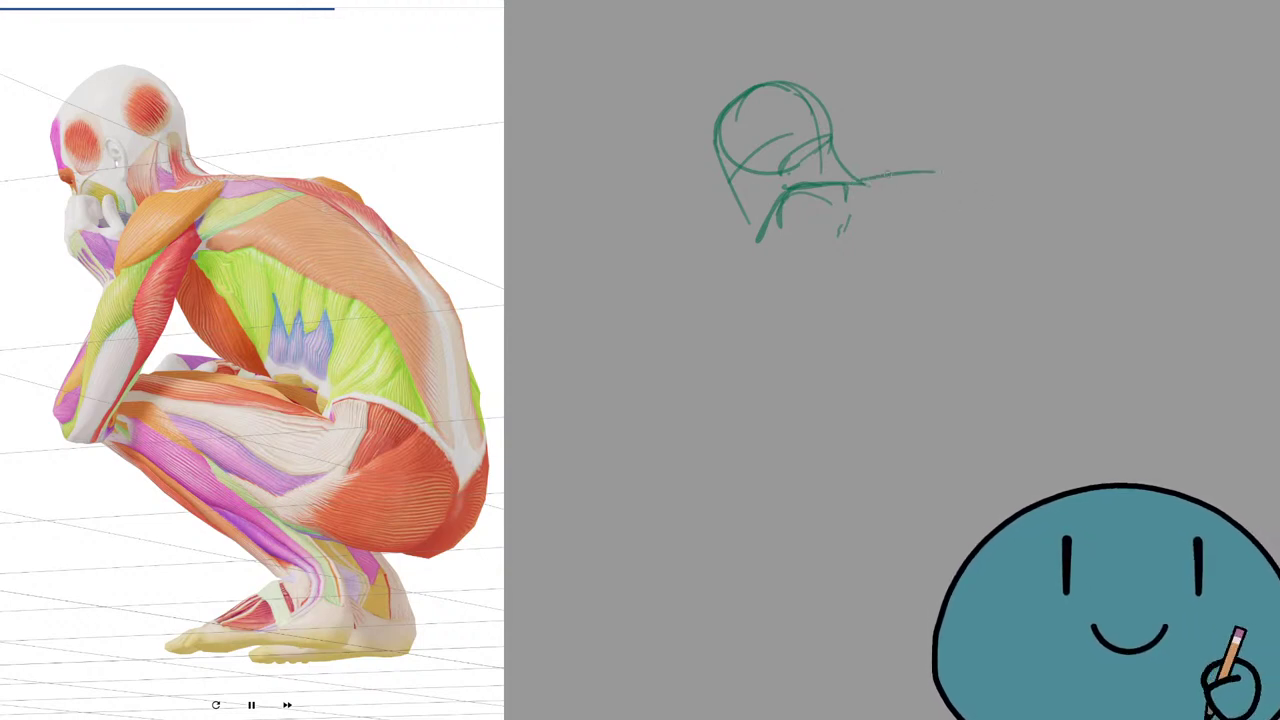
key(ctrl+z)
key(ctrl+z)
mouse_move(842, 186)
mouse_down()
mouse_move(924, 174)
mouse_move(1013, 224)
mouse_move(1051, 297)
mouse_move(907, 182)
mouse_up()
drag(922, 181, 988, 247)
key(ctrl+z)
drag(952, 219, 979, 258)
Outline the rib cage with the lower back curve, a bottom arc and the front line of the chest.
drag(1009, 297, 1013, 310)
key(ctrl+z)
key(ctrl+z)
mouse_move(970, 212)
mouse_down()
mouse_move(1037, 298)
mouse_move(1025, 288)
mouse_move(1031, 337)
mouse_up()
key(ctrl+z)
mouse_move(1048, 294)
mouse_down()
mouse_move(967, 284)
mouse_move(890, 316)
mouse_up()
mouse_move(788, 212)
mouse_down()
mouse_move(824, 299)
mouse_move(894, 322)
mouse_up()
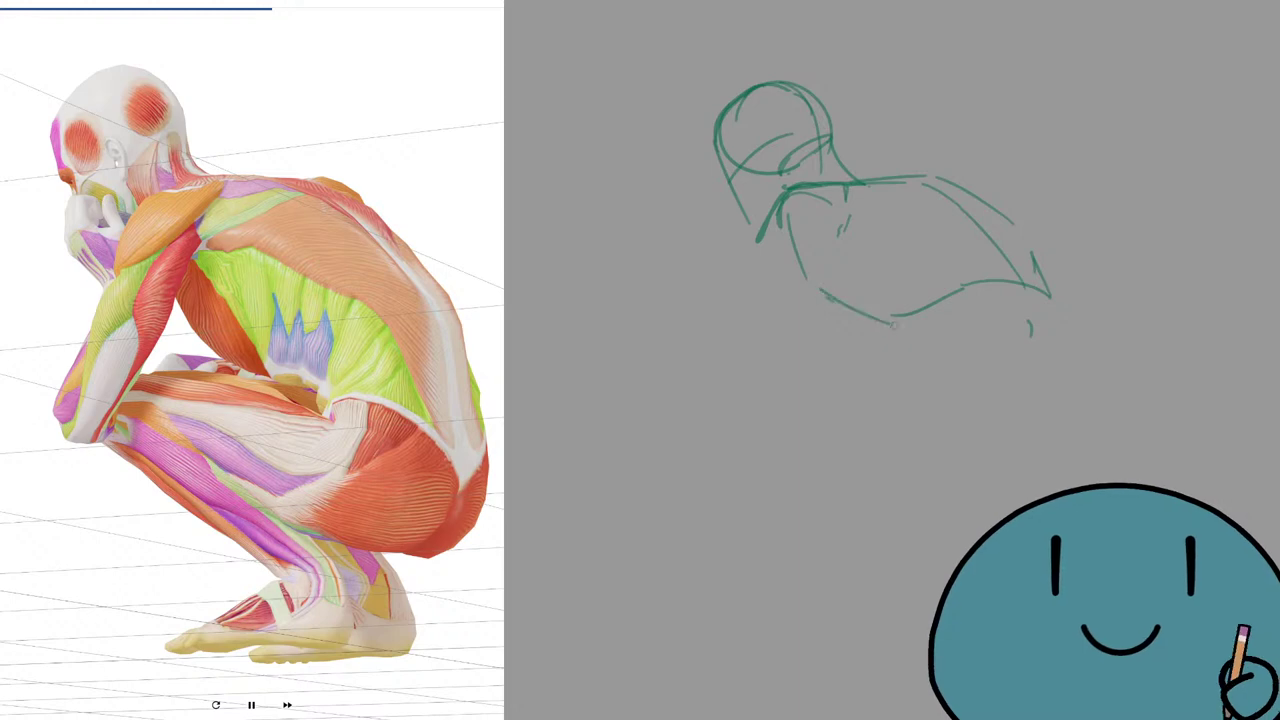
Erase the rough lower edge of the rib cage and redraw the arc at the waist.
key(ctrl+z)
drag(818, 285, 958, 369)
mouse_move(1038, 260)
mouse_down()
mouse_move(1066, 342)
mouse_move(978, 283)
mouse_move(922, 331)
mouse_up()
key(ctrl+z)
key(ctrl+z)
key(e)
drag(966, 284, 920, 309)
mouse_move(959, 366)
mouse_down()
mouse_move(942, 327)
mouse_move(969, 299)
mouse_move(956, 330)
mouse_move(916, 342)
mouse_up()
drag(934, 300, 967, 285)
Sketch the front edge of the pelvis running down from the waist arc.
mouse_move(990, 281)
mouse_down()
mouse_move(1039, 297)
mouse_move(937, 296)
mouse_move(904, 317)
mouse_move(932, 444)
mouse_up()
key(ctrl+z)
key(ctrl+z)
key(ctrl+z)
key(ctrl+z)
drag(1012, 462, 1035, 465)
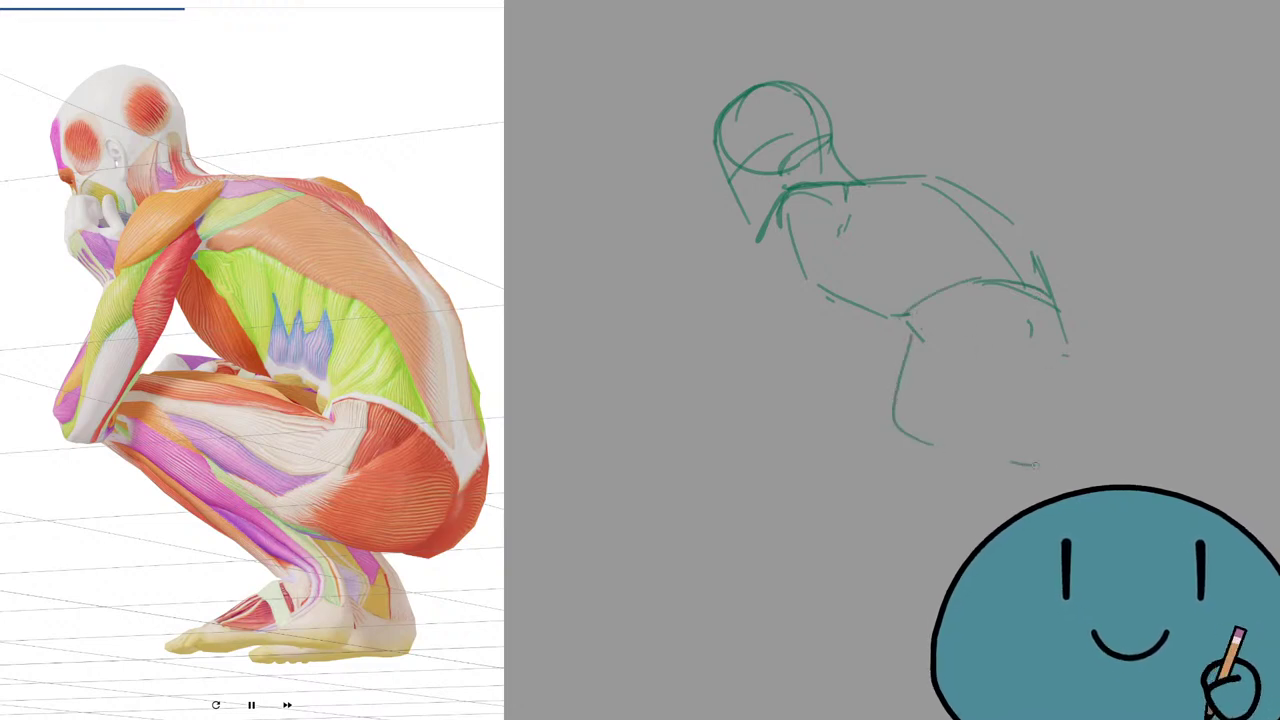
key(ctrl+z)
key(ctrl+z)
mouse_move(917, 322)
mouse_down()
mouse_move(905, 420)
mouse_move(918, 446)
mouse_up()
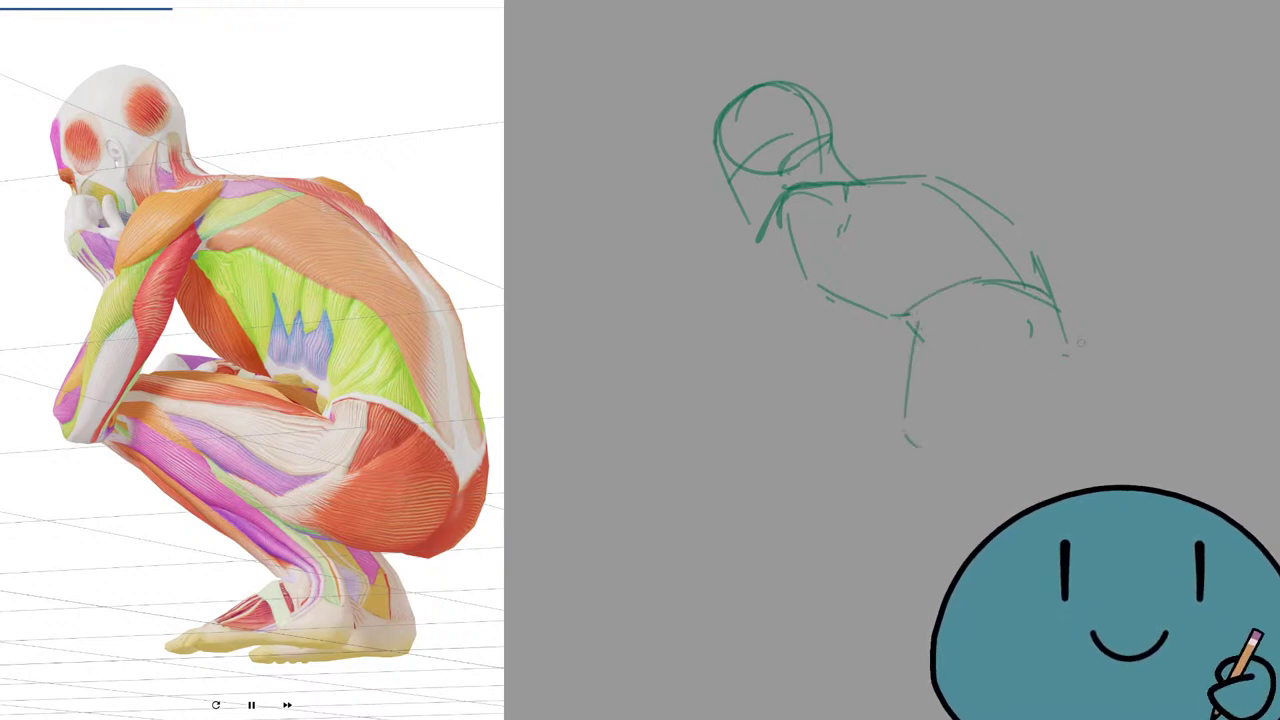
Sketch the curved rear edge of the hips, continuing the line of the back.
drag(1052, 304, 1092, 414)
key(ctrl+z)
drag(1062, 330, 1086, 442)
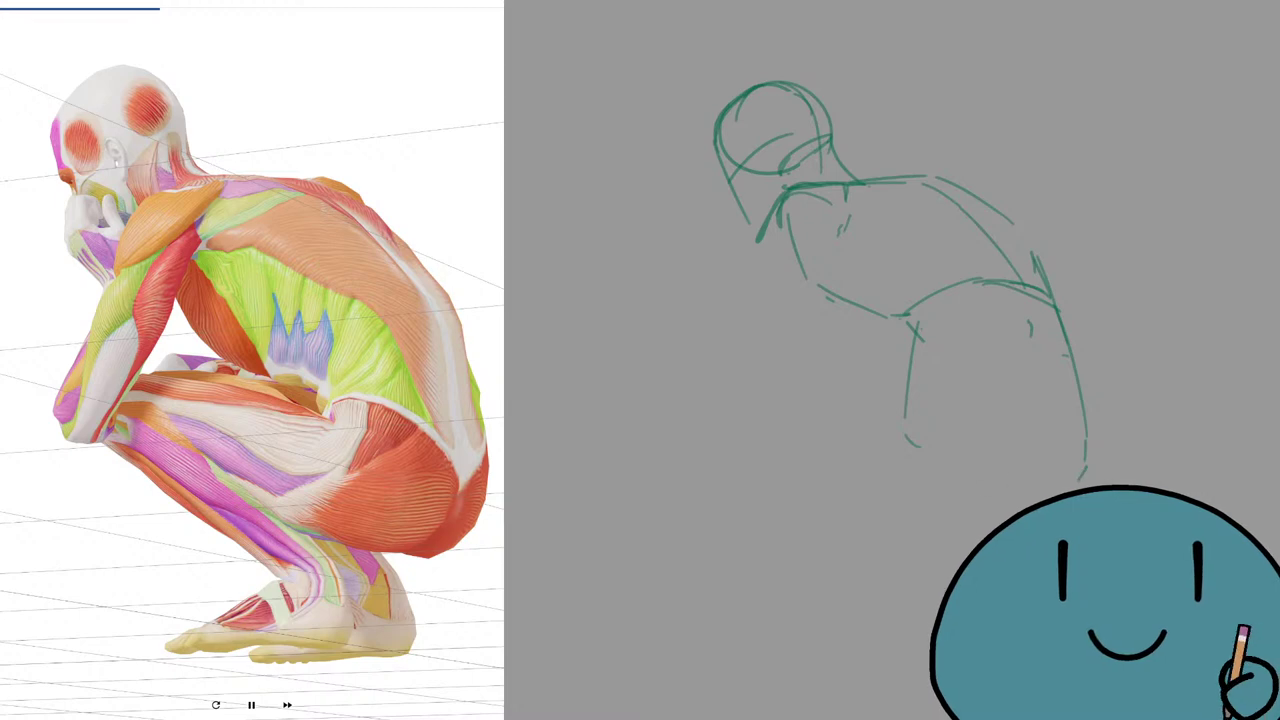
Close the underside of the pelvis with a horizontal line and mark its front corner with short strokes.
drag(932, 466, 942, 476)
drag(978, 468, 992, 476)
drag(898, 422, 937, 473)
drag(896, 421, 909, 433)
key(ctrl+z)
key(ctrl+z)
key(ctrl+z)
key(ctrl+z)
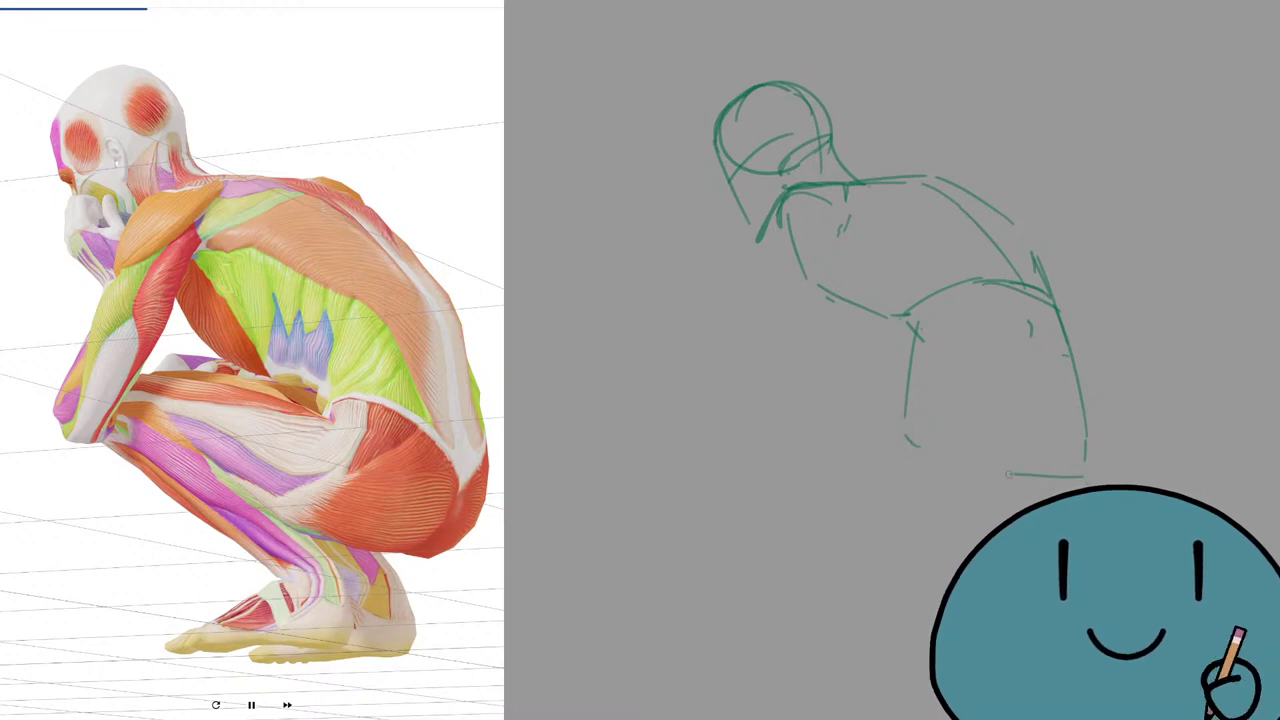
drag(990, 474, 948, 476)
drag(906, 448, 914, 462)
drag(900, 418, 912, 458)
Add inner contour strokes to the pelvis to separate its side plane from the rear plane.
drag(1026, 282, 1046, 376)
drag(1038, 322, 1048, 420)
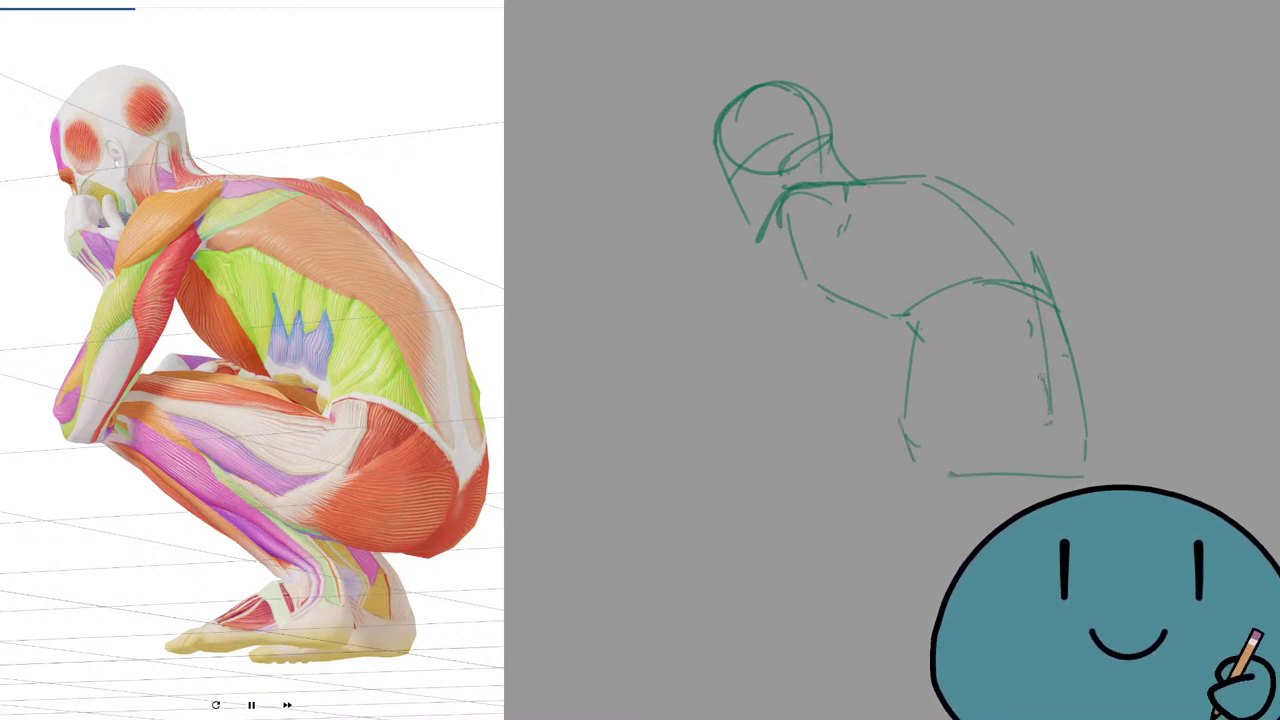
drag(906, 320, 916, 338)
drag(971, 325, 1013, 340)
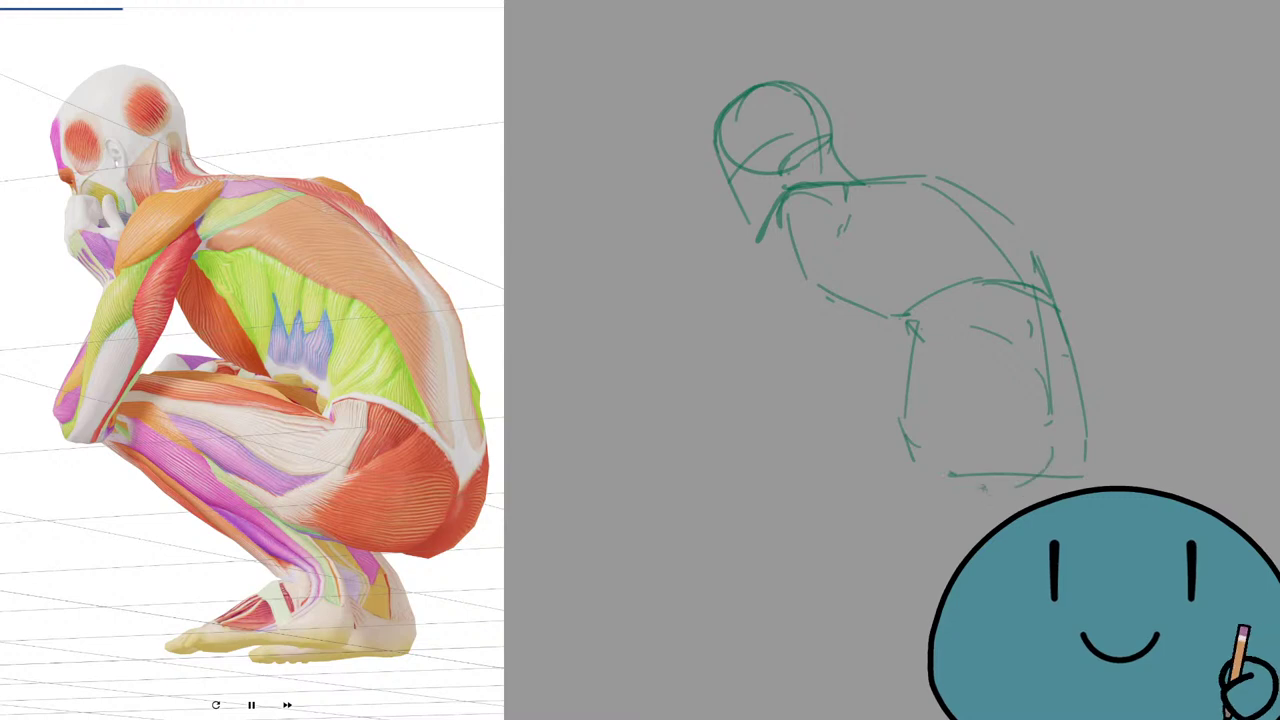
Sketch the raised thigh reaching forward from the hip to the bent knee.
mouse_move(932, 492)
mouse_down()
mouse_move(730, 407)
mouse_move(772, 392)
mouse_move(757, 342)
mouse_move(752, 392)
mouse_up()
key(ctrl+z)
mouse_move(746, 345)
mouse_down()
mouse_move(900, 342)
mouse_move(905, 361)
mouse_move(914, 353)
mouse_move(750, 336)
mouse_move(724, 384)
mouse_up()
key(ctrl+z)
key(ctrl+z)
key(ctrl+z)
key(ctrl+z)
key(ctrl+z)
drag(746, 334, 698, 376)
key(ctrl+z)
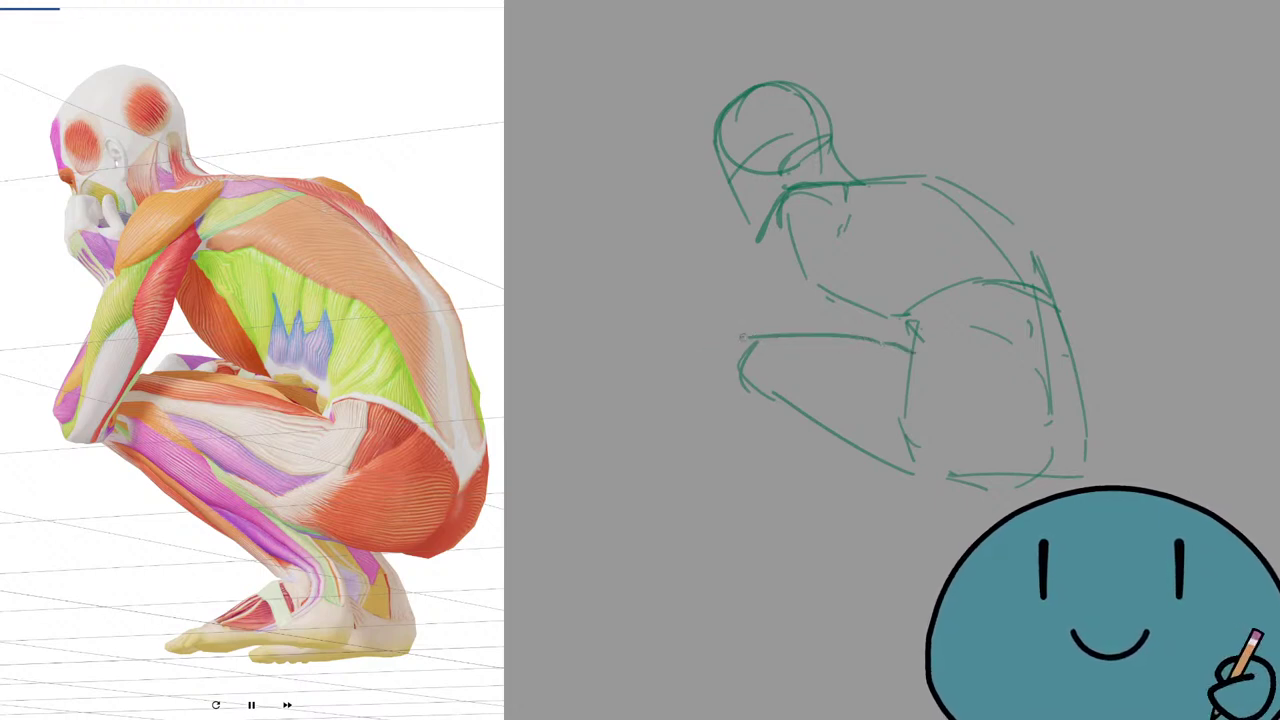
Reshape the knee into an angular form and redraw the underside of the thigh.
mouse_move(746, 336)
mouse_down()
mouse_move(706, 384)
mouse_move(771, 391)
mouse_move(888, 463)
mouse_up()
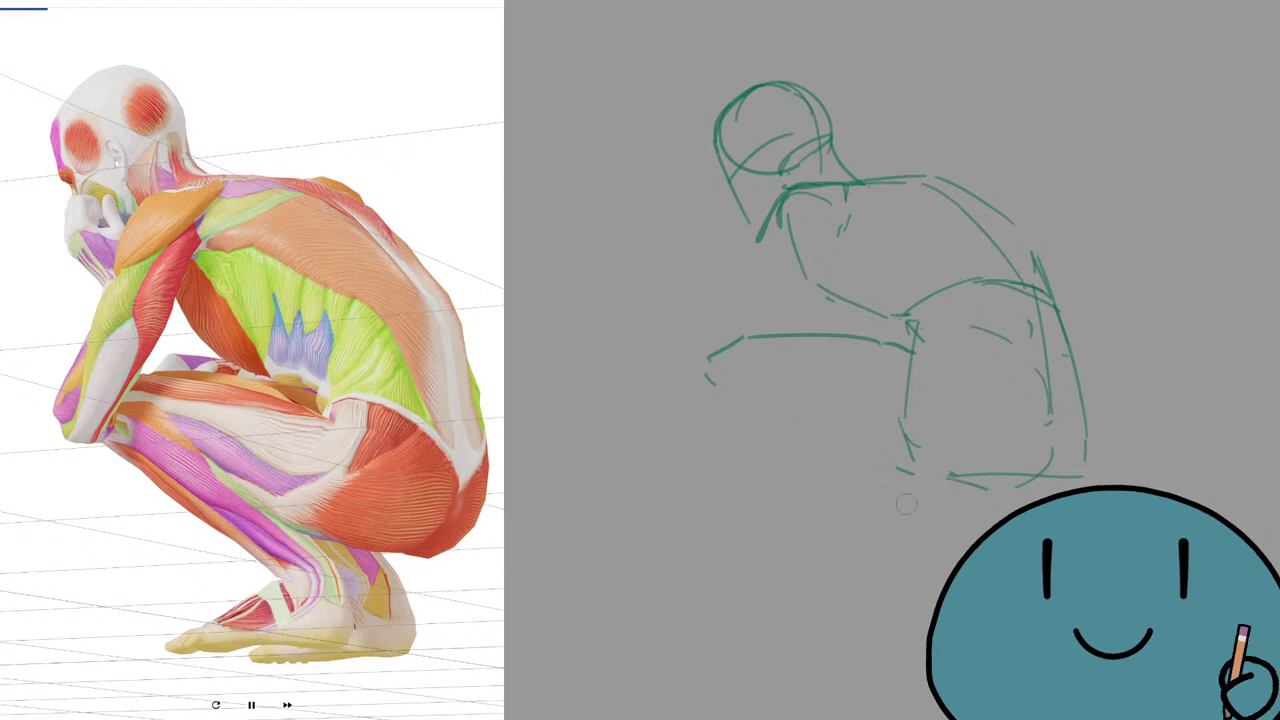
mouse_move(717, 382)
mouse_down()
mouse_move(750, 403)
mouse_move(723, 397)
mouse_move(915, 465)
mouse_up()
key(ctrl+z)
key(ctrl+z)
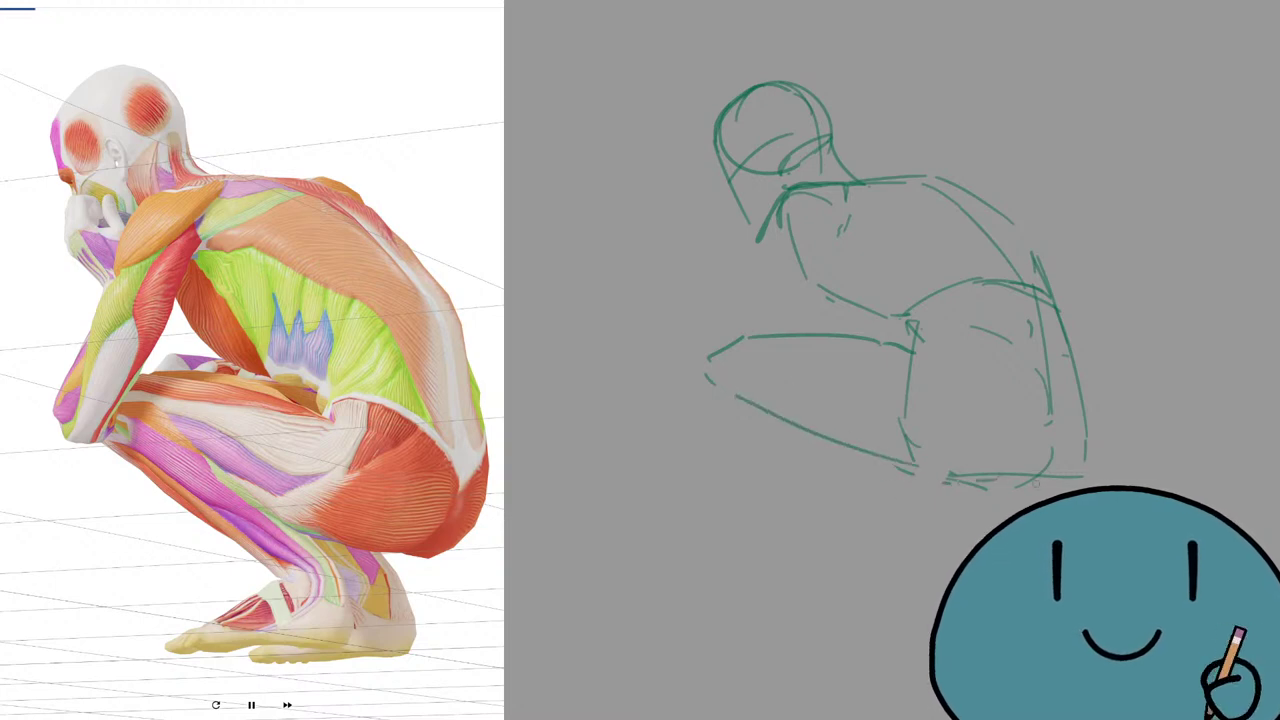
Sketch the folded lower leg down to the ankle and block in the wedge-shaped foot.
mouse_move(716, 380)
mouse_down()
mouse_move(838, 478)
mouse_move(863, 517)
mouse_move(927, 507)
mouse_move(922, 582)
mouse_up()
key(ctrl+z)
mouse_move(868, 521)
mouse_down()
mouse_move(904, 559)
mouse_move(795, 569)
mouse_move(914, 566)
mouse_up()
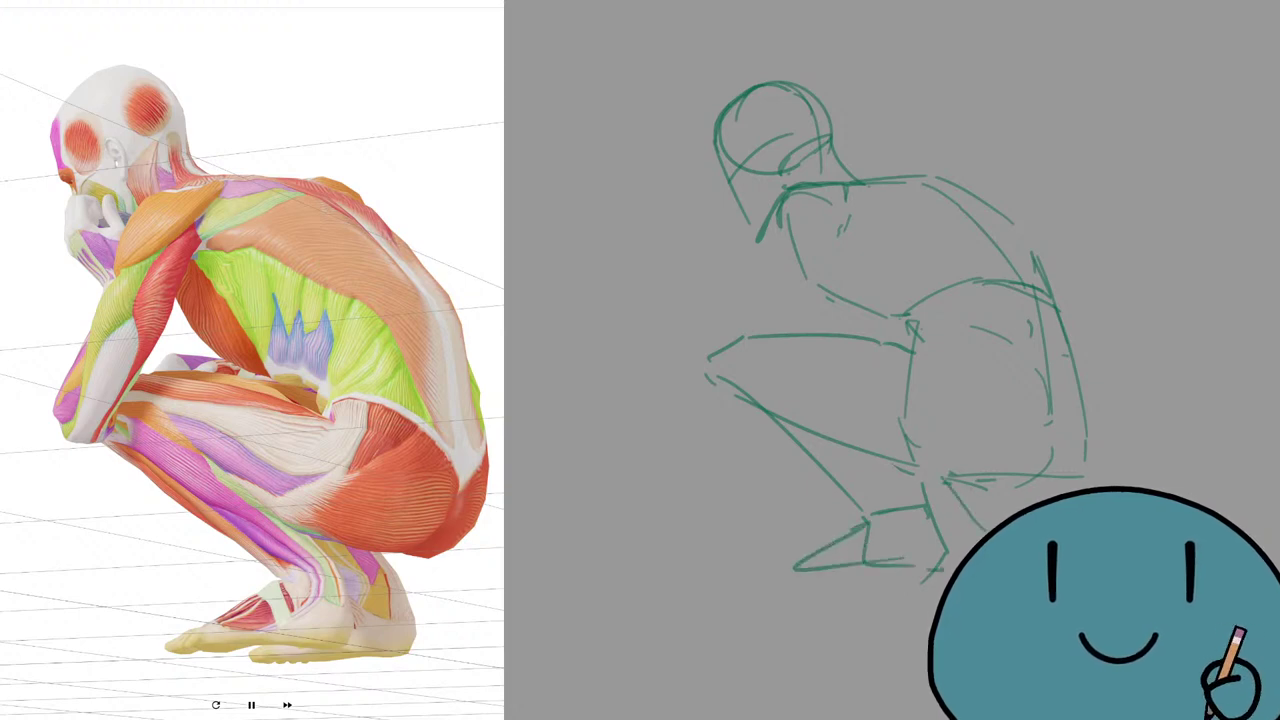
Sketch the arm from shoulder to elbow resting on the knee and the hand held against the face.
mouse_move(839, 238)
mouse_down()
mouse_move(722, 378)
mouse_move(706, 360)
mouse_up()
key(ctrl+z)
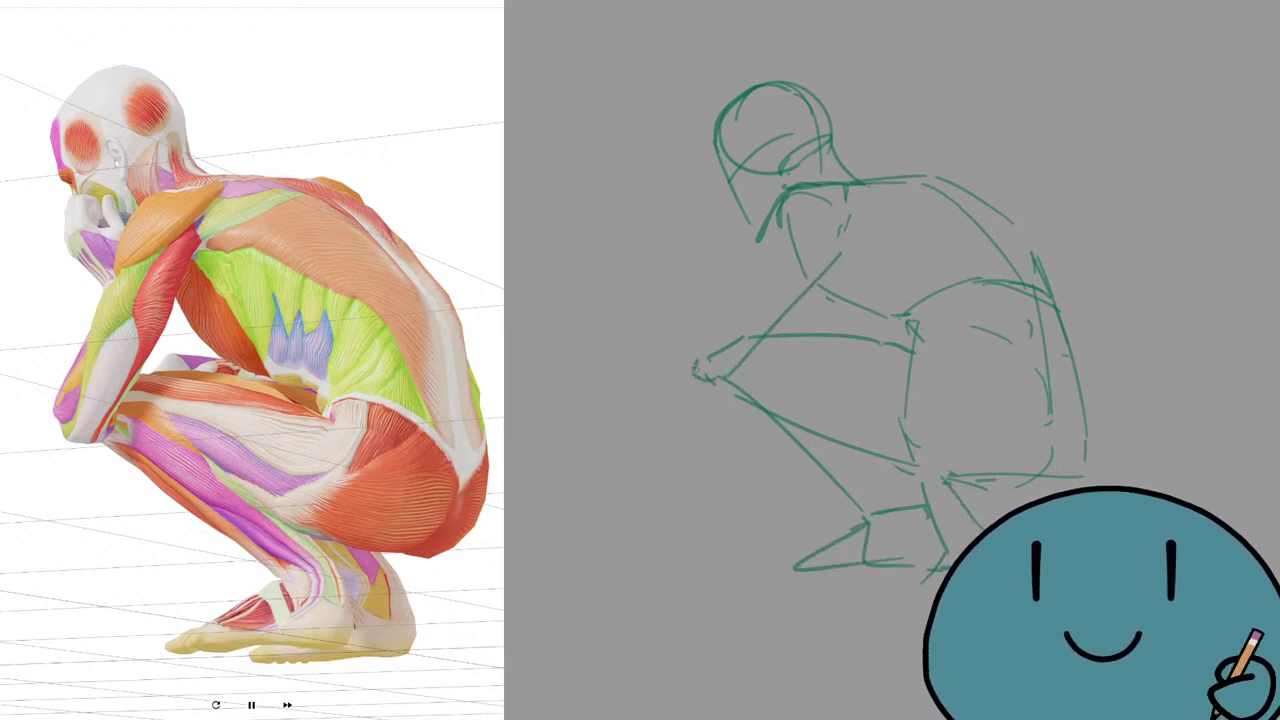
drag(763, 243, 694, 362)
mouse_move(789, 222)
mouse_down()
mouse_move(807, 278)
mouse_move(722, 207)
mouse_up()
drag(722, 207, 748, 196)
drag(758, 185, 765, 241)
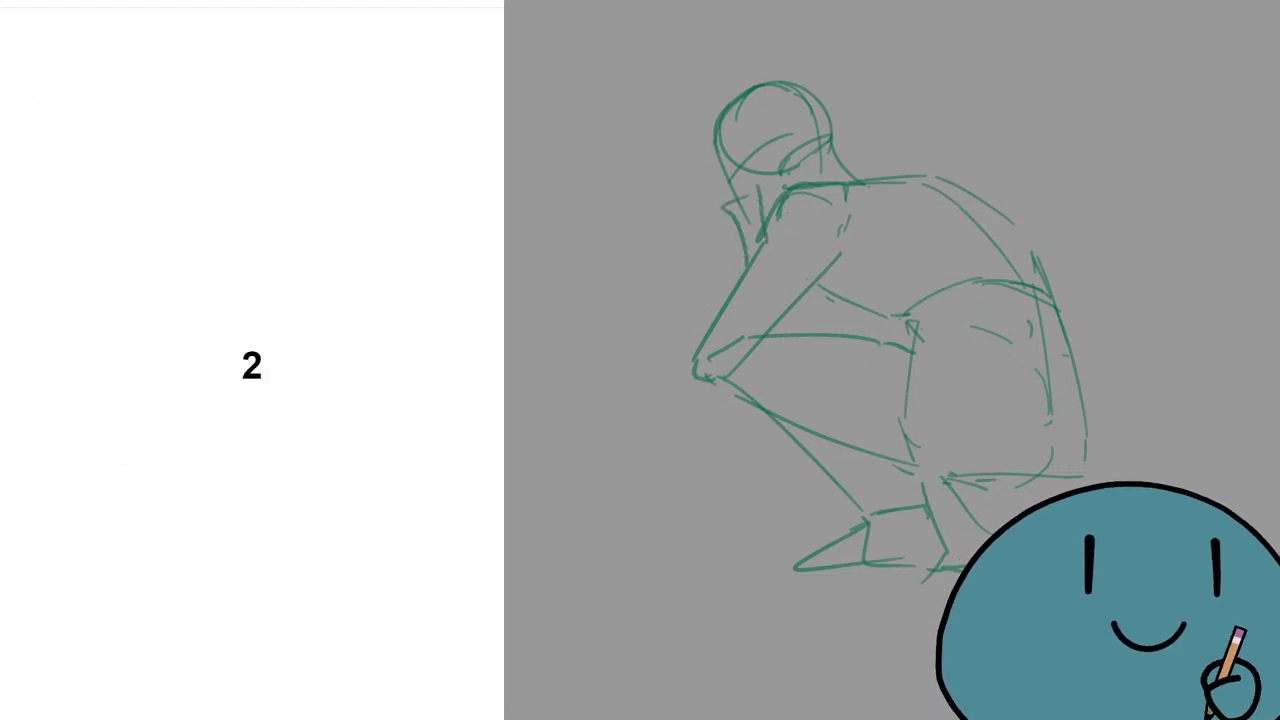
Clear the canvas and try a circle with a vertical centre line for the standing figure's head.
key(Delete)
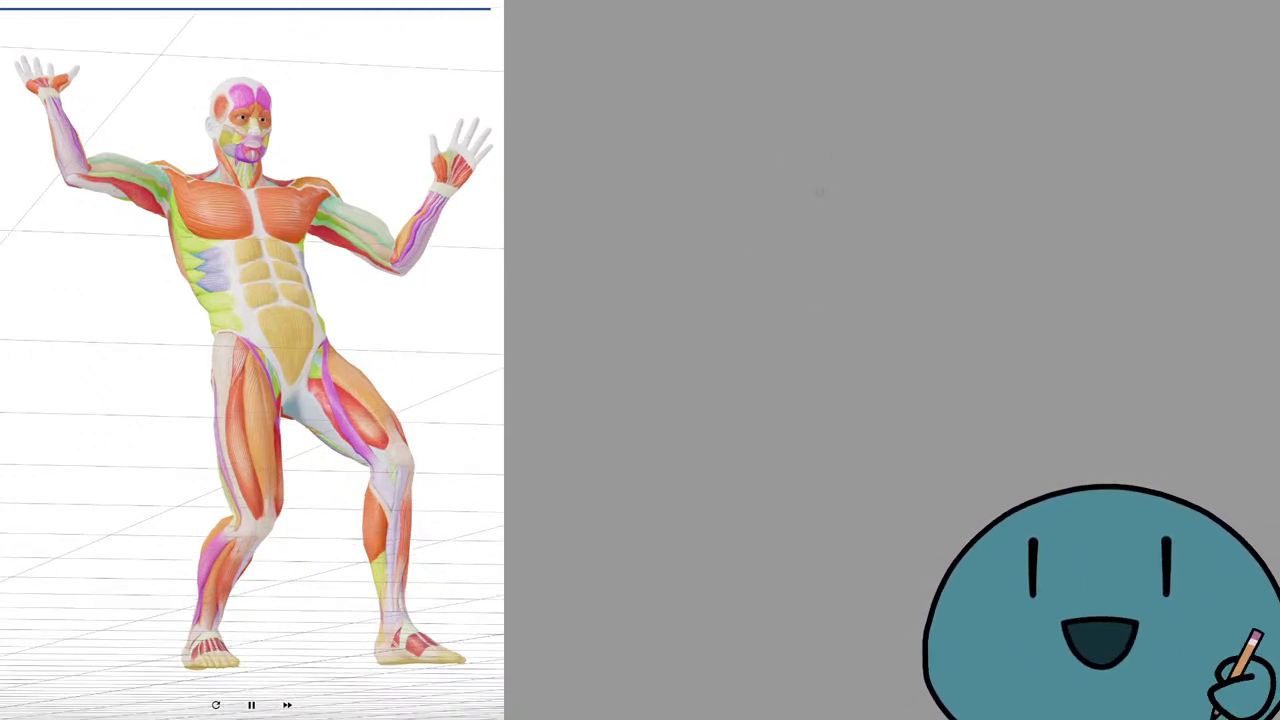
mouse_move(820, 105)
mouse_down()
mouse_move(798, 116)
mouse_move(843, 103)
mouse_move(776, 91)
mouse_move(785, 81)
mouse_move(837, 97)
mouse_move(781, 83)
mouse_move(818, 177)
mouse_up()
key(ctrl+z)
key(ctrl+z)
key(ctrl+z)
key(ctrl+z)
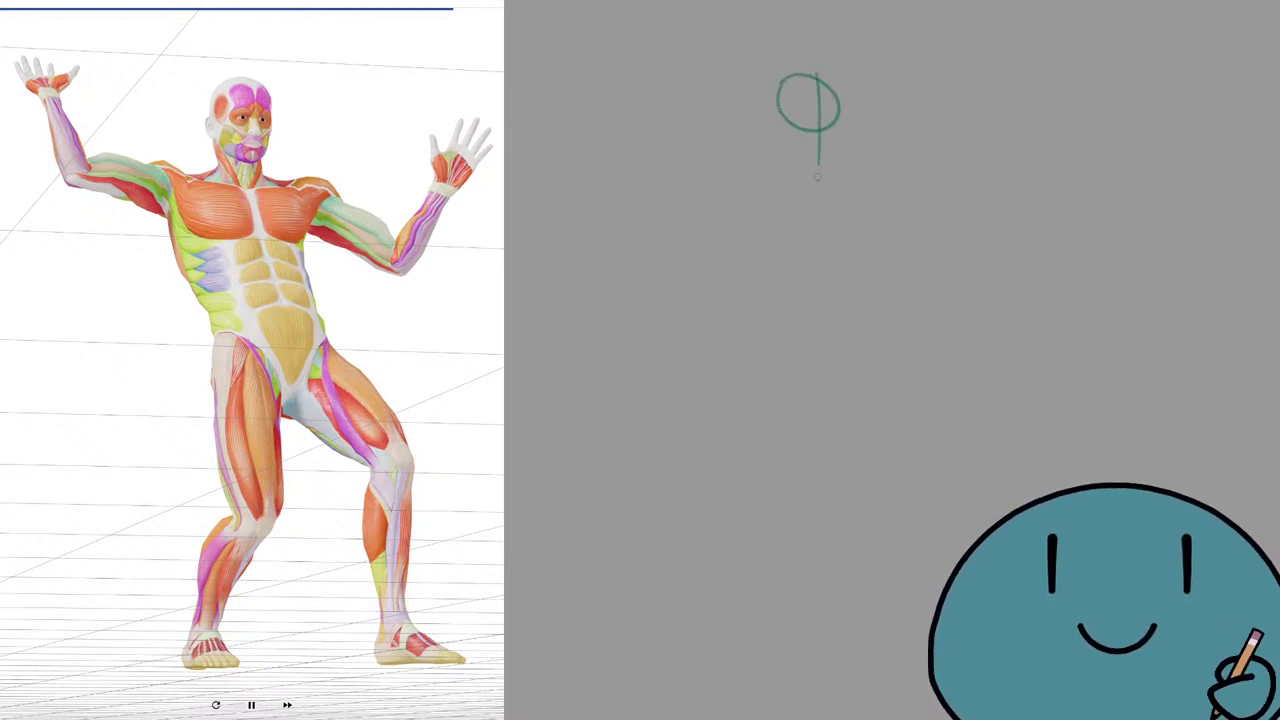
key(ctrl+z)
key(ctrl+z)
Construct the head from a circle with a vertical centre line, a curved eye line and a jaw edge.
mouse_move(774, 88)
mouse_down()
mouse_move(834, 120)
mouse_move(771, 93)
mouse_move(812, 103)
mouse_move(815, 164)
mouse_up()
key(ctrl+z)
mouse_move(768, 115)
mouse_down()
mouse_move(780, 132)
mouse_move(769, 119)
mouse_up()
drag(793, 107, 838, 118)
key(ctrl+z)
mouse_move(808, 74)
mouse_down()
mouse_move(839, 102)
mouse_move(832, 158)
mouse_move(803, 161)
mouse_move(815, 168)
mouse_up()
key(ctrl+z)
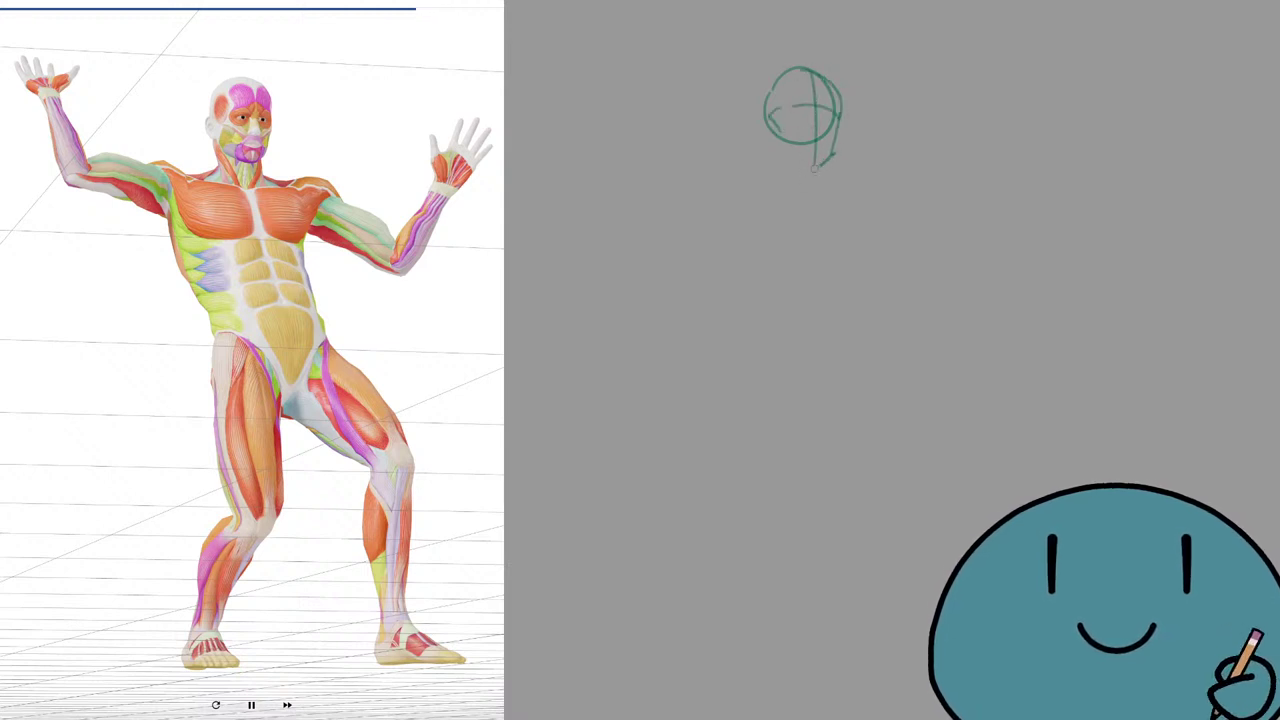
Rework the back of the skull and the far edge of the face.
mouse_move(814, 71)
mouse_down()
mouse_move(761, 104)
mouse_move(771, 135)
mouse_move(761, 105)
mouse_up()
drag(780, 73, 778, 143)
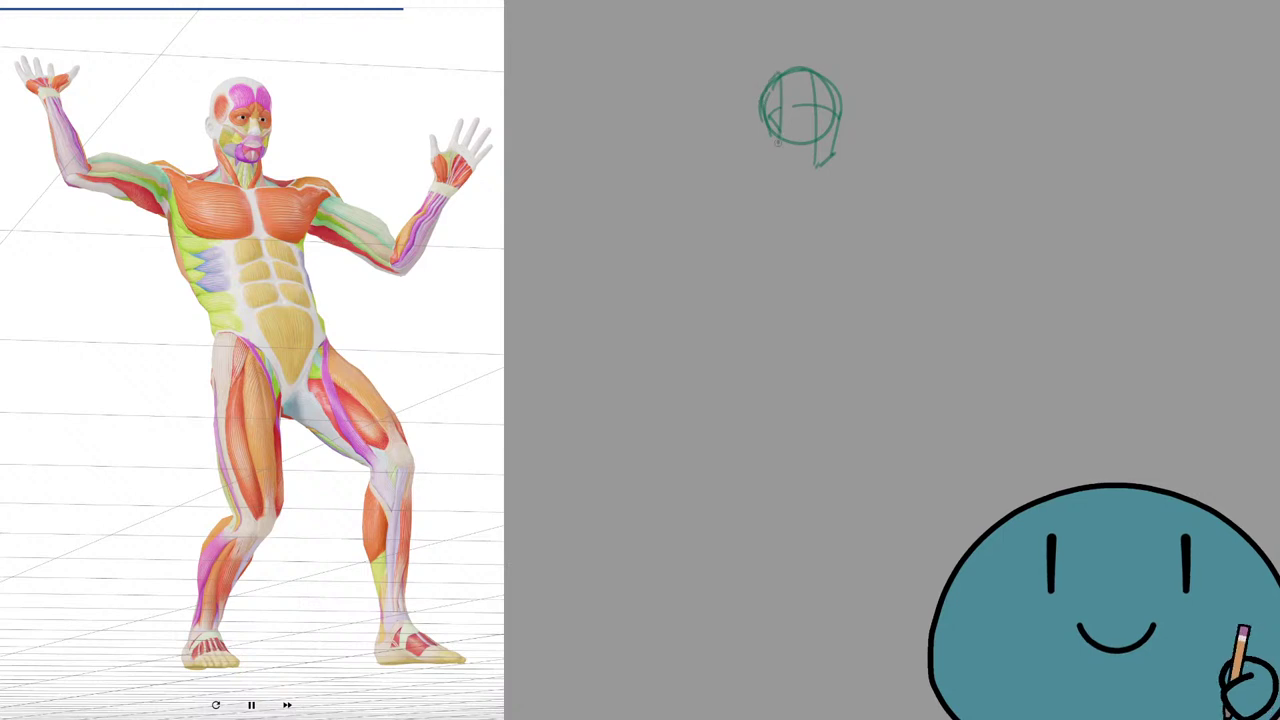
key(ctrl+z)
key(ctrl+z)
drag(841, 86, 841, 137)
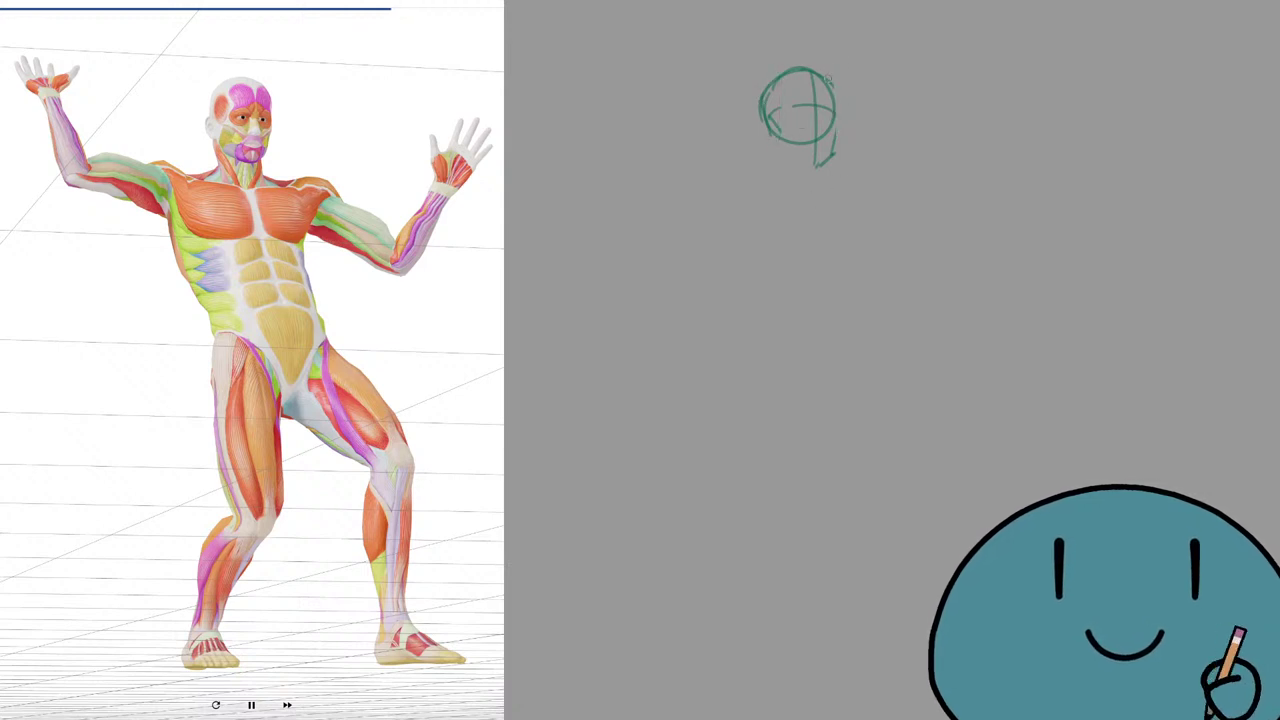
key(ctrl+z)
drag(828, 76, 834, 151)
Add the side plane of the head and close the jaw and chin.
drag(767, 92, 767, 142)
mouse_move(778, 78)
mouse_down()
mouse_move(778, 143)
mouse_move(805, 157)
mouse_move(788, 163)
mouse_move(826, 169)
mouse_up()
key(ctrl+z)
key(ctrl+z)
key(ctrl+z)
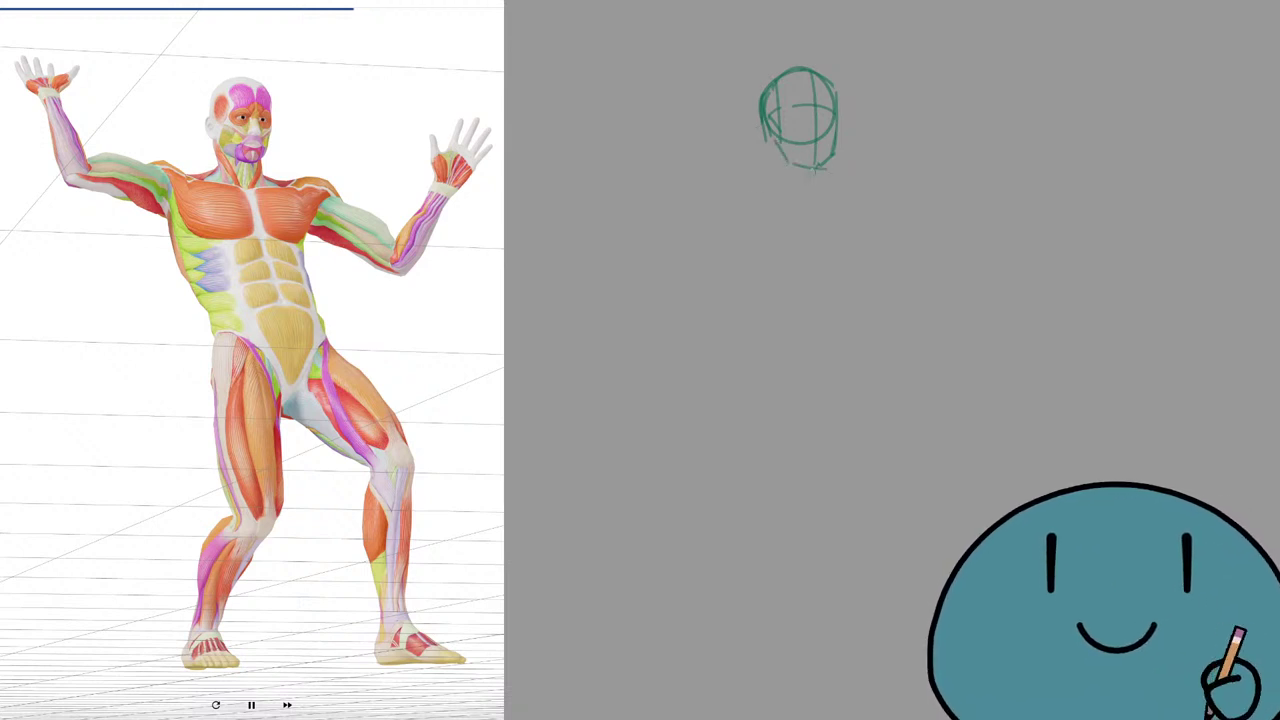
Sketch the neck, the sloping collarbone lines and both shoulder corners below the head.
mouse_move(766, 141)
mouse_down()
mouse_move(793, 192)
mouse_move(815, 186)
mouse_move(814, 204)
mouse_move(772, 190)
mouse_move(796, 208)
mouse_move(780, 175)
mouse_move(726, 177)
mouse_move(843, 180)
mouse_move(847, 194)
mouse_move(870, 195)
mouse_up()
key(ctrl+z)
key(ctrl+z)
key(ctrl+z)
key(ctrl+z)
key(ctrl+z)
key(ctrl+z)
key(ctrl+z)
drag(852, 193, 874, 190)
mouse_move(812, 209)
mouse_down()
mouse_move(868, 195)
mouse_move(856, 193)
mouse_move(887, 203)
mouse_move(886, 224)
mouse_move(876, 216)
mouse_up()
key(ctrl+z)
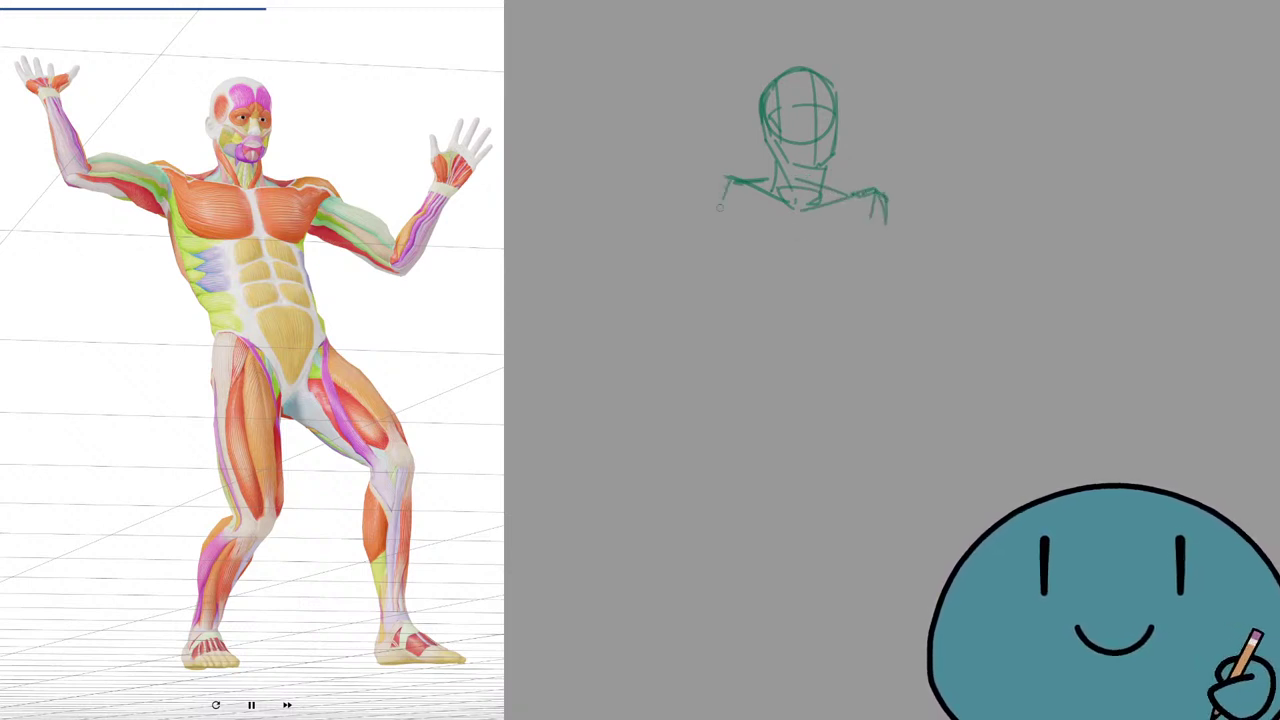
Block in the rib cage with a centre line, a curved bottom edge and both side contours.
mouse_move(724, 180)
mouse_down()
mouse_move(720, 214)
mouse_move(808, 208)
mouse_move(822, 228)
mouse_move(831, 296)
mouse_move(772, 302)
mouse_move(864, 292)
mouse_up()
drag(884, 228, 875, 252)
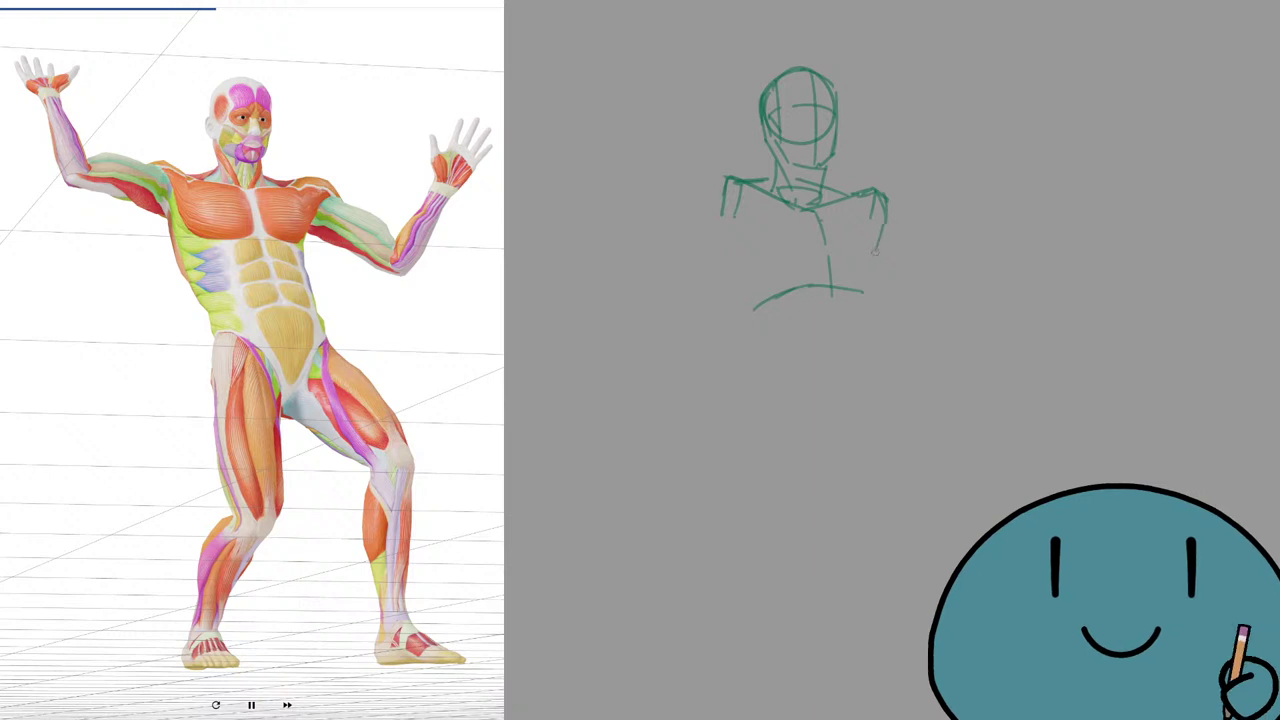
mouse_move(726, 205)
mouse_down()
mouse_move(736, 270)
mouse_move(756, 298)
mouse_up()
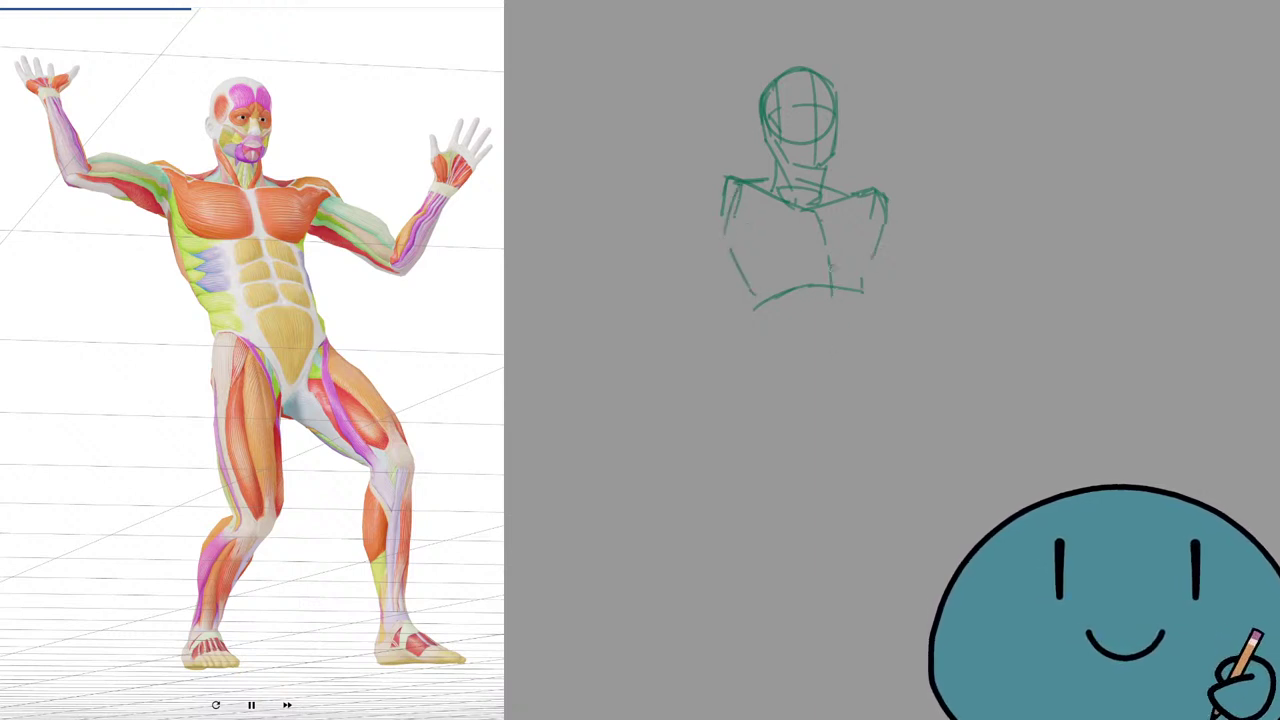
Extend the torso's centre line down through the abdomen and draw the arc marking the top of the pelvis.
drag(830, 262, 855, 362)
drag(808, 314, 863, 320)
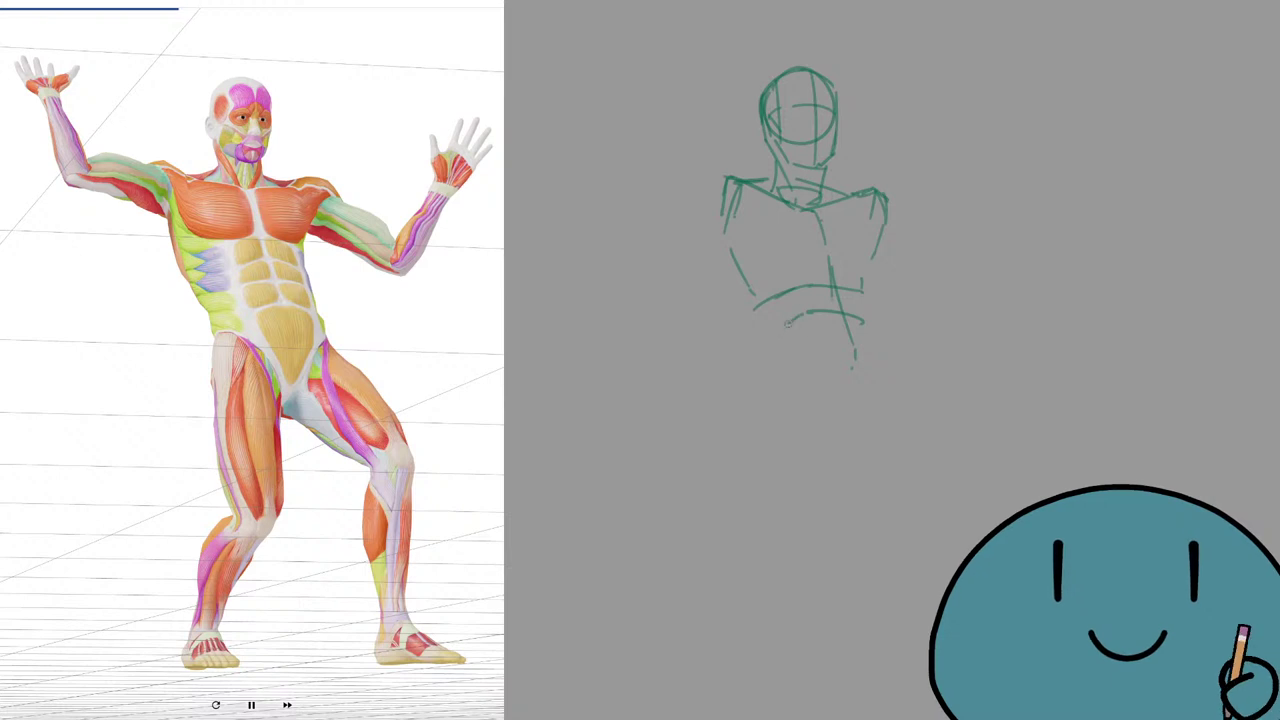
key(ctrl+z)
mouse_move(787, 313)
mouse_down()
mouse_move(871, 317)
mouse_move(777, 349)
mouse_up()
key(ctrl+z)
key(ctrl+z)
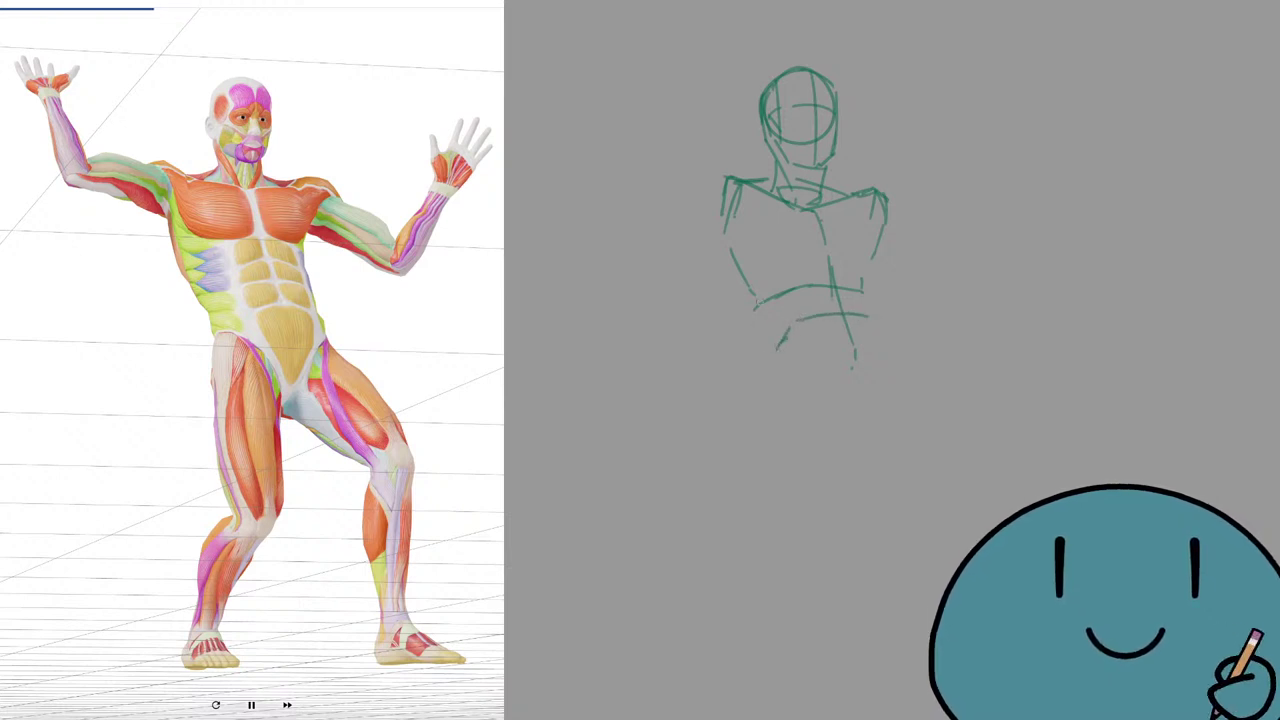
Sketch both sides of the waist and the outer hip edges of the pelvis.
drag(750, 290, 768, 400)
key(ctrl+z)
drag(870, 310, 889, 355)
key(ctrl+z)
mouse_move(866, 303)
mouse_down()
mouse_move(886, 352)
mouse_move(867, 431)
mouse_up()
key(ctrl+z)
mouse_move(892, 358)
mouse_down()
mouse_move(869, 417)
mouse_move(835, 387)
mouse_up()
drag(809, 362, 776, 365)
Sketch the groin curve and a first inner contour for the straighter leg's thigh.
mouse_move(778, 348)
mouse_down()
mouse_move(841, 410)
mouse_move(886, 417)
mouse_move(844, 408)
mouse_move(851, 508)
mouse_up()
key(ctrl+z)
key(ctrl+z)
key(e)
key(b)
mouse_move(788, 335)
mouse_down()
mouse_move(762, 400)
mouse_move(800, 506)
mouse_move(832, 528)
mouse_up()
key(ctrl+z)
key(ctrl+z)
key(ctrl+z)
key(ctrl+z)
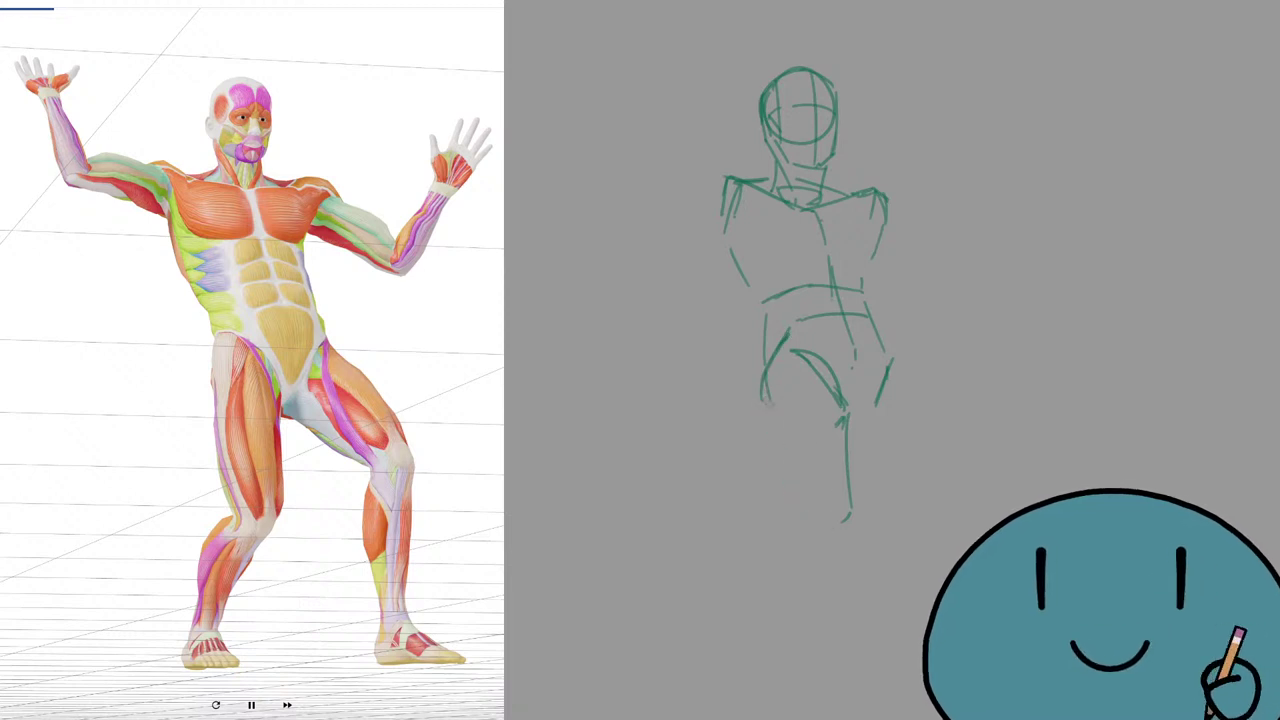
Draw the straighter leg's outer thigh and knee, then erase and redraw its inner contour.
drag(761, 385, 805, 552)
drag(826, 558, 857, 546)
key(e)
mouse_move(808, 368)
mouse_down()
mouse_move(844, 409)
mouse_move(851, 510)
mouse_up()
drag(847, 414, 856, 548)
key(b)
drag(834, 370, 850, 552)
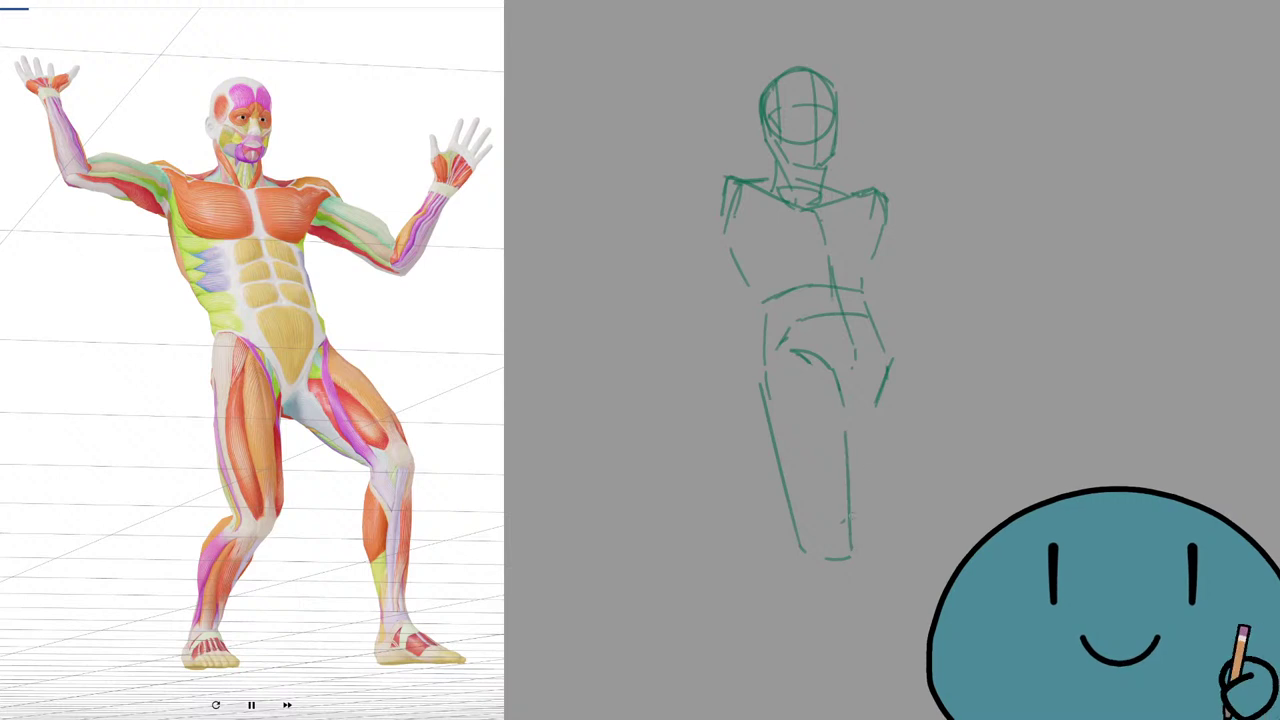
key(ctrl+z)
mouse_move(841, 391)
mouse_down()
mouse_move(851, 543)
mouse_move(808, 554)
mouse_move(860, 501)
mouse_move(803, 543)
mouse_up()
key(e)
key(b)
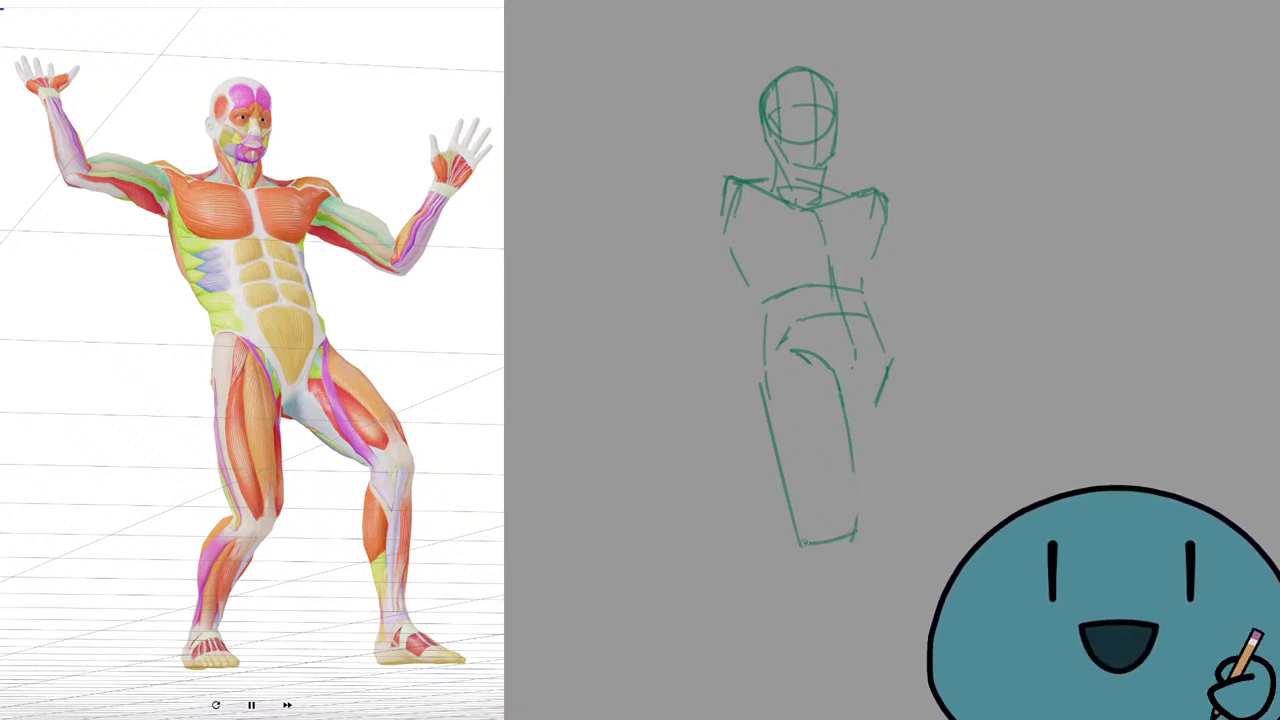
Sketch the outstretched bent thigh with its knee and add a single line for the other lower leg.
drag(850, 403, 970, 470)
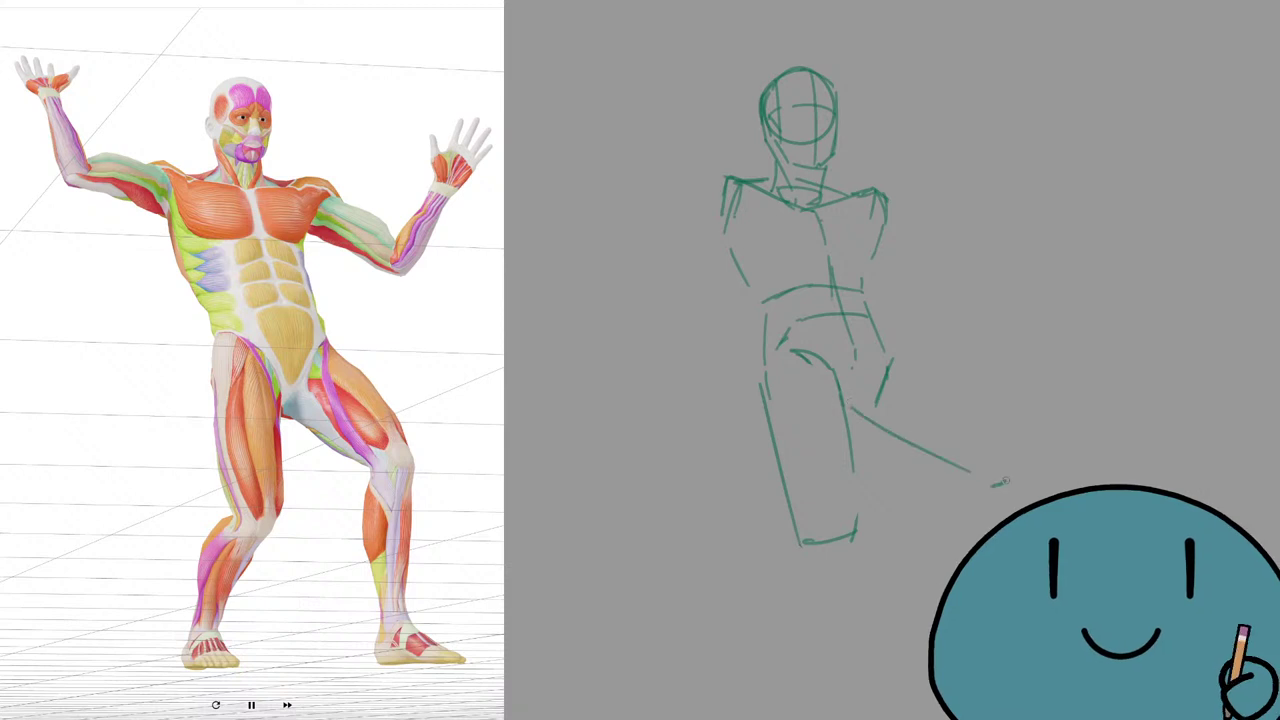
drag(878, 335, 1000, 445)
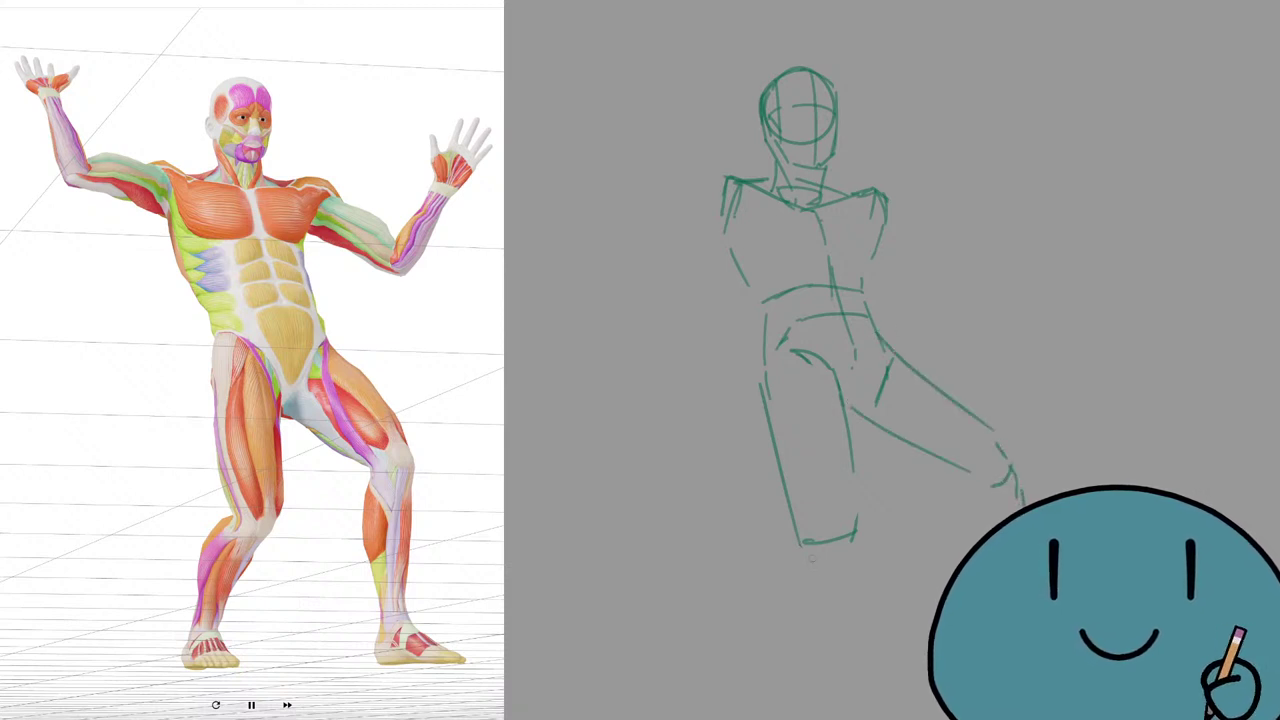
drag(825, 557, 757, 684)
Indicate both raised arms with single bent lines from the shoulders through the elbows.
drag(720, 228, 570, 170)
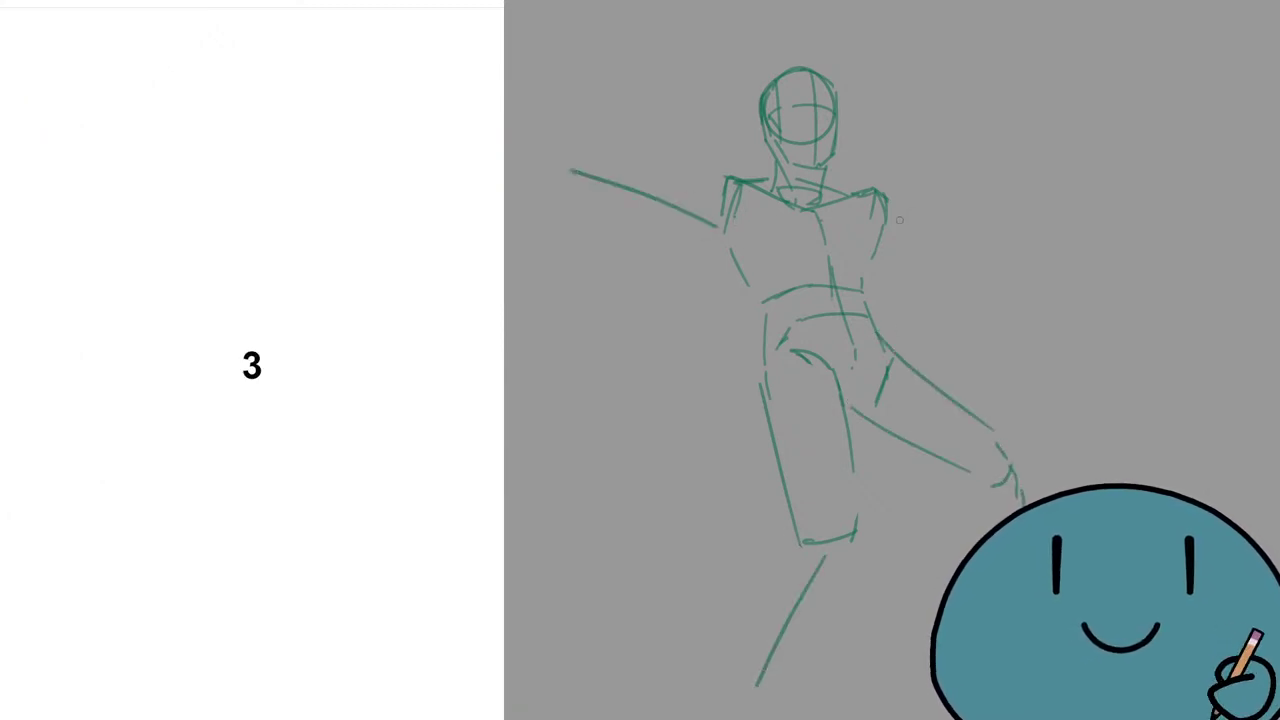
mouse_move(882, 228)
mouse_down()
mouse_move(972, 180)
mouse_move(968, 136)
mouse_up()
drag(571, 169, 606, 96)
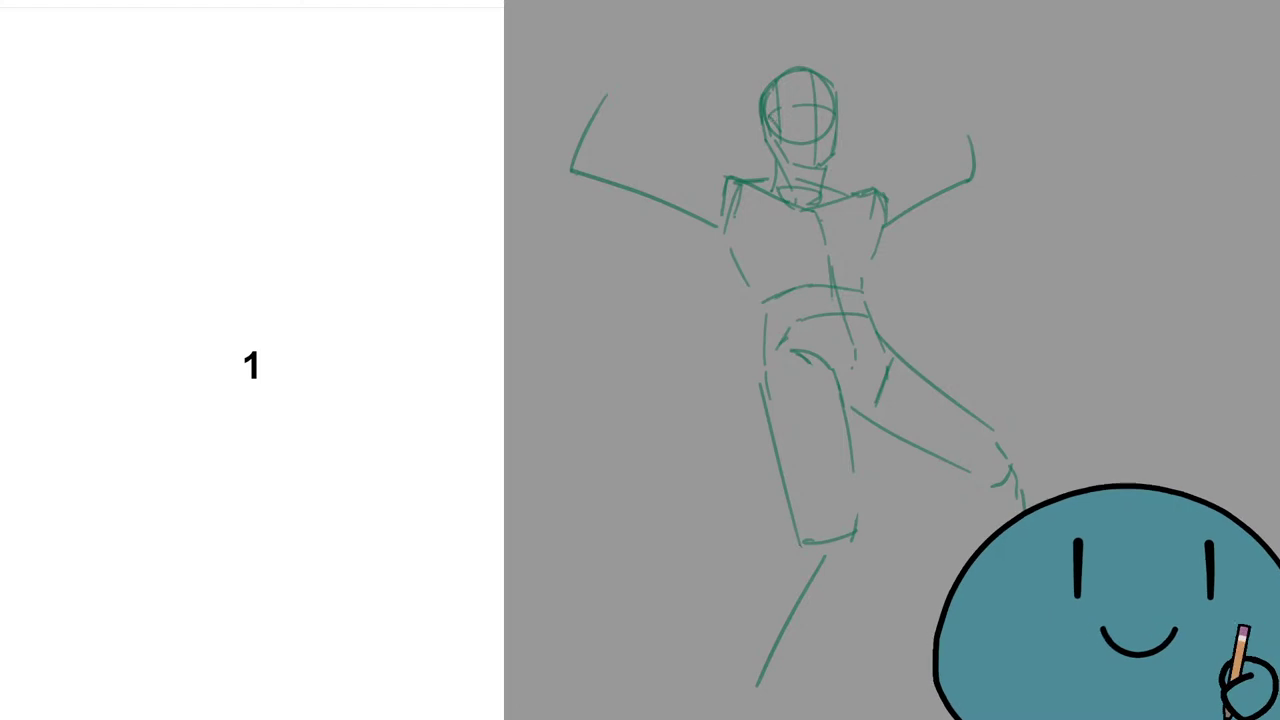
Clear the canvas for the next pose.
key(Delete)
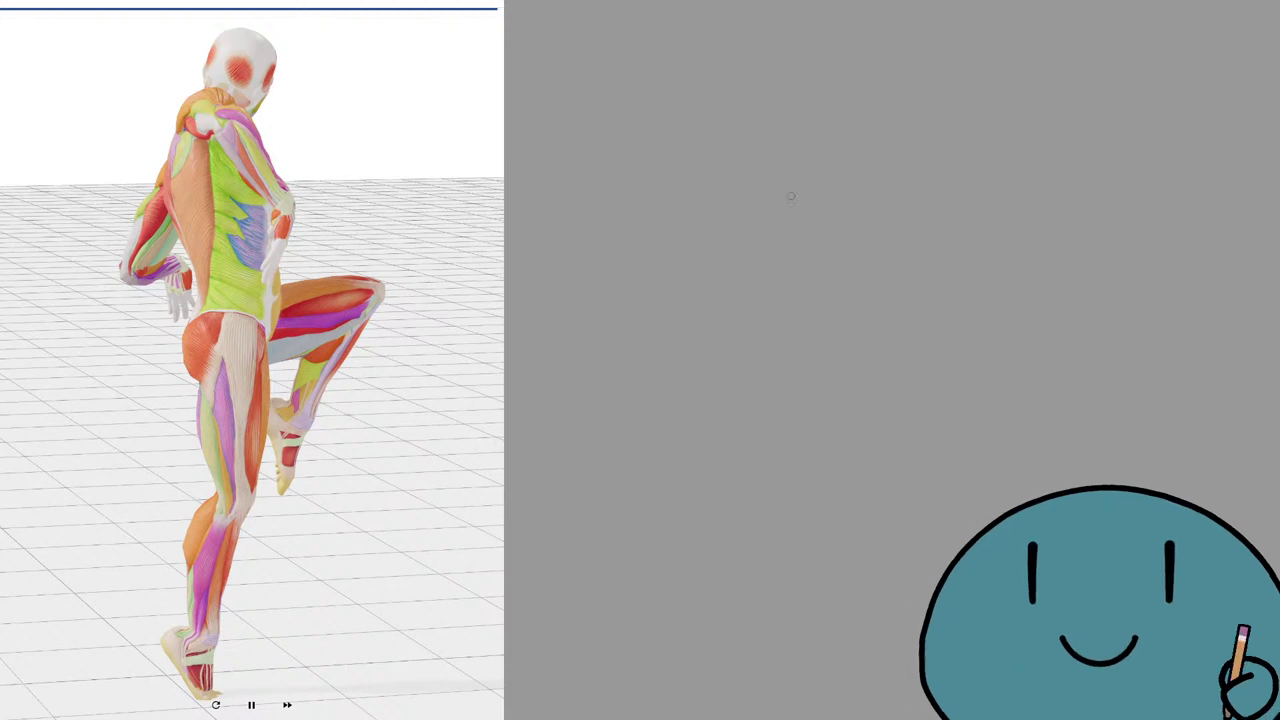
Sketch the head of the raised-knee pose as a circle.
drag(963, 256, 760, 274)
key(ctrl+z)
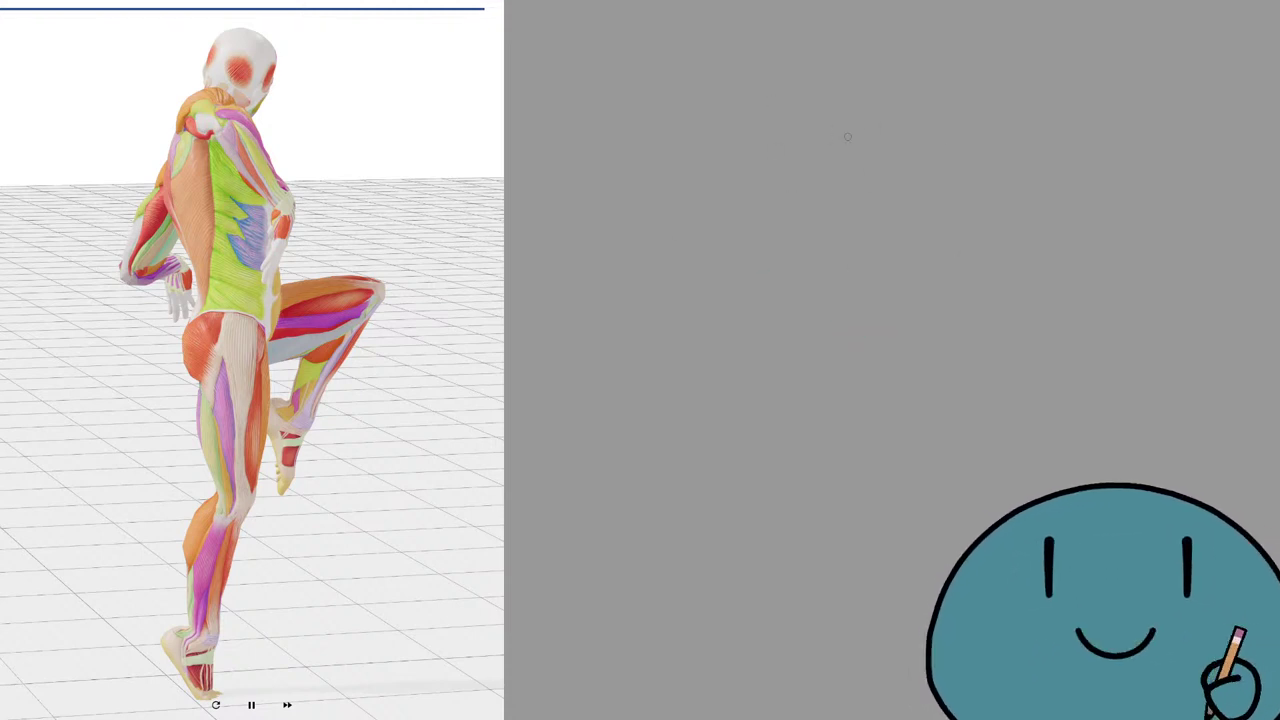
mouse_move(786, 100)
mouse_down()
mouse_move(858, 100)
mouse_move(787, 92)
mouse_move(774, 121)
mouse_move(773, 73)
mouse_move(766, 92)
mouse_move(795, 52)
mouse_move(826, 100)
mouse_up()
key(ctrl+z)
key(ctrl+z)
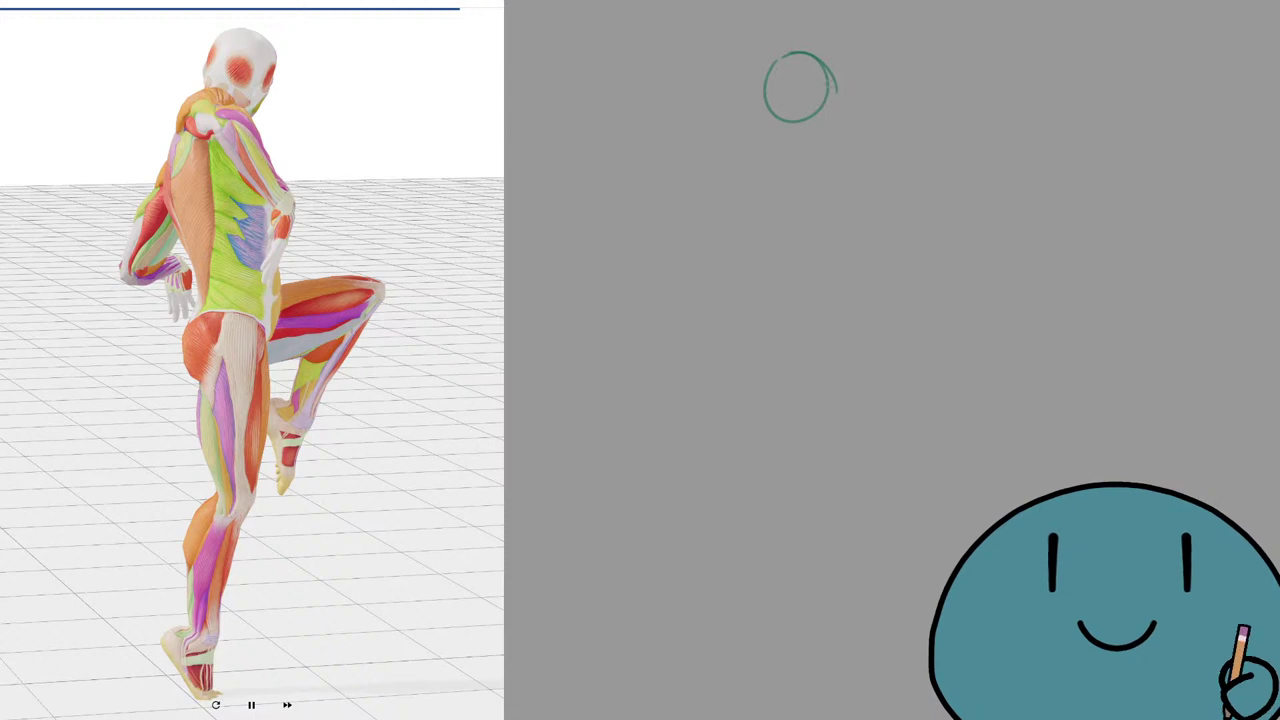
key(ctrl+z)
Add the outer skull contour, the curved line across the face and the two neck lines.
mouse_move(797, 53)
mouse_down()
mouse_move(834, 83)
mouse_move(819, 131)
mouse_up()
key(ctrl+z)
key(ctrl+z)
drag(840, 83, 812, 152)
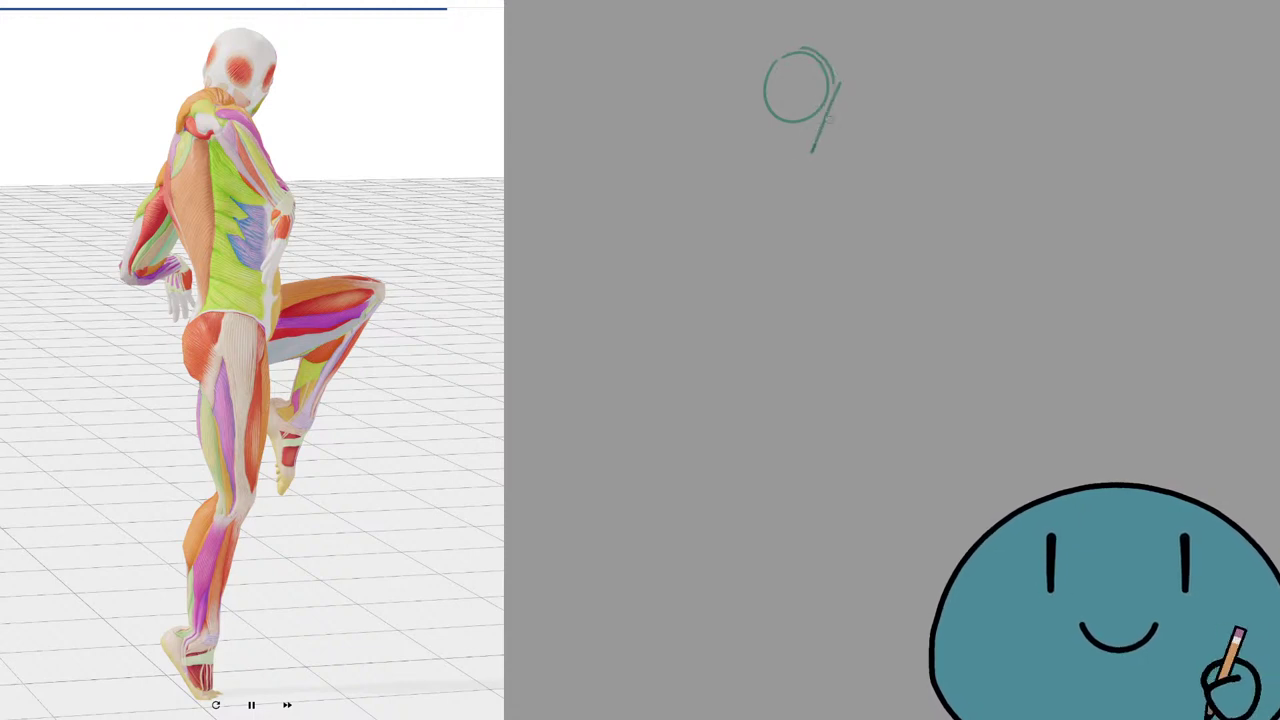
drag(766, 88, 830, 117)
drag(796, 68, 786, 116)
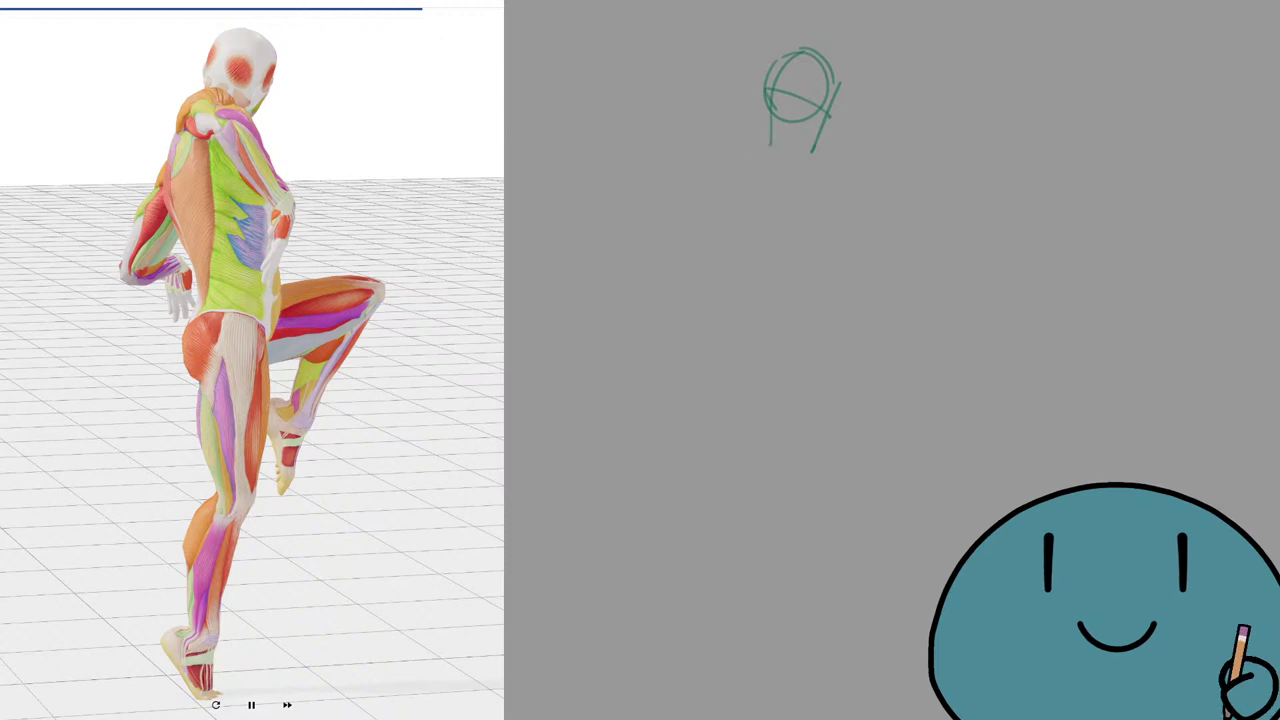
Draw the near shoulder as a ball and sketch the back contour running down from it.
drag(738, 150, 771, 116)
key(ctrl+z)
key(ctrl+z)
mouse_move(792, 120)
mouse_down()
mouse_move(752, 144)
mouse_move(806, 146)
mouse_move(803, 127)
mouse_move(752, 146)
mouse_move(762, 159)
mouse_up()
key(e)
key(ctrl+z)
key(e)
mouse_move(764, 133)
mouse_down()
mouse_move(806, 147)
mouse_move(797, 170)
mouse_move(810, 140)
mouse_move(802, 158)
mouse_move(739, 182)
mouse_move(764, 255)
mouse_up()
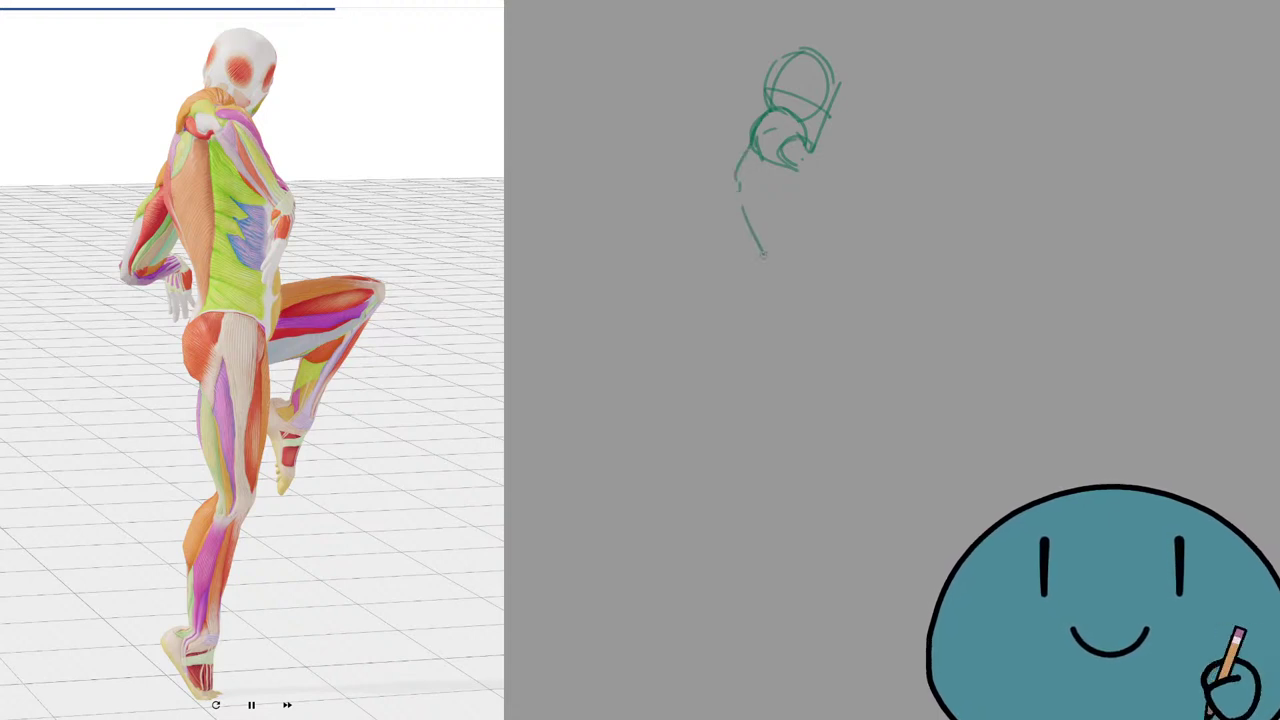
Outline the ribcage below the shoulder and rough in the pelvis as a tapered block beneath it.
mouse_move(735, 195)
mouse_down()
mouse_move(760, 256)
mouse_move(768, 201)
mouse_move(818, 212)
mouse_up()
drag(812, 160, 825, 224)
key(ctrl+z)
drag(810, 155, 836, 258)
key(ctrl+z)
mouse_move(834, 205)
mouse_down()
mouse_move(831, 271)
mouse_move(791, 265)
mouse_move(816, 270)
mouse_move(817, 356)
mouse_move(767, 294)
mouse_move(828, 312)
mouse_move(742, 354)
mouse_move(758, 396)
mouse_up()
key(ctrl+z)
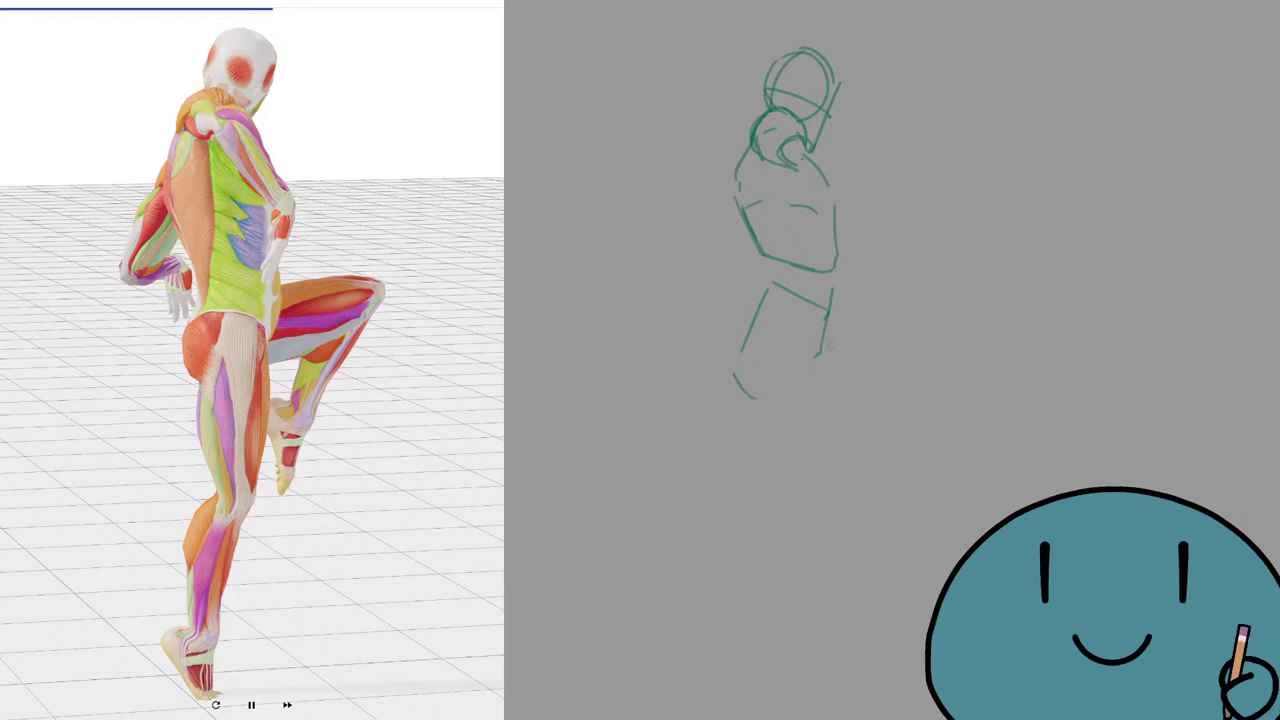
Close the pelvis block's side and underside, add a curved line near its top and redraw its rear contour.
drag(830, 310, 818, 384)
drag(816, 384, 794, 390)
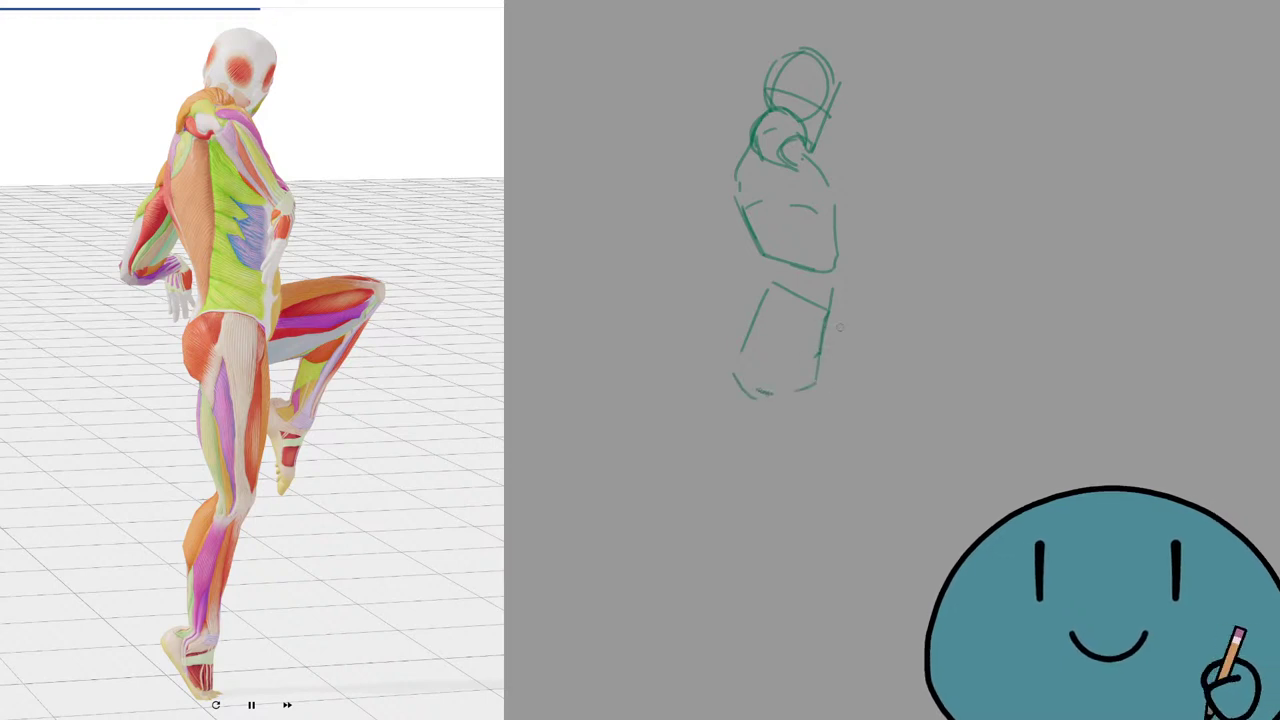
mouse_move(818, 332)
mouse_down()
mouse_move(804, 314)
mouse_move(757, 356)
mouse_up()
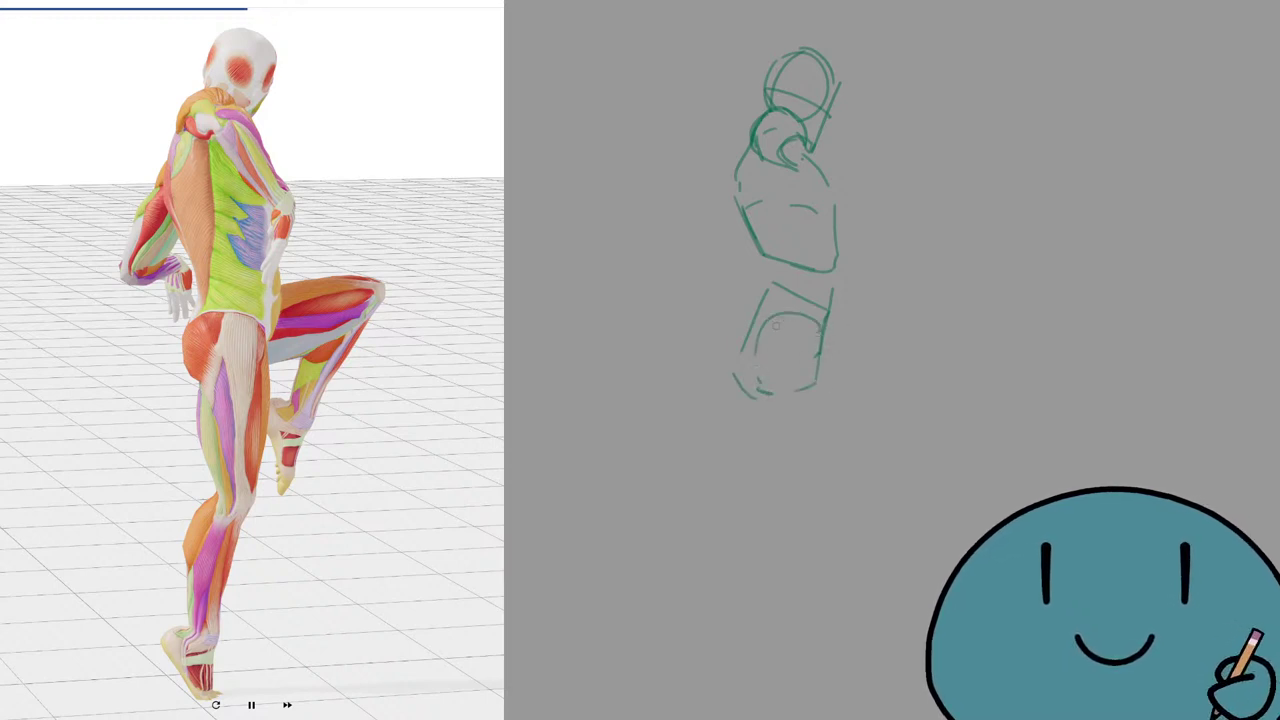
key(ctrl+z)
key(ctrl+z)
mouse_move(822, 323)
mouse_down()
mouse_move(748, 324)
mouse_move(743, 394)
mouse_up()
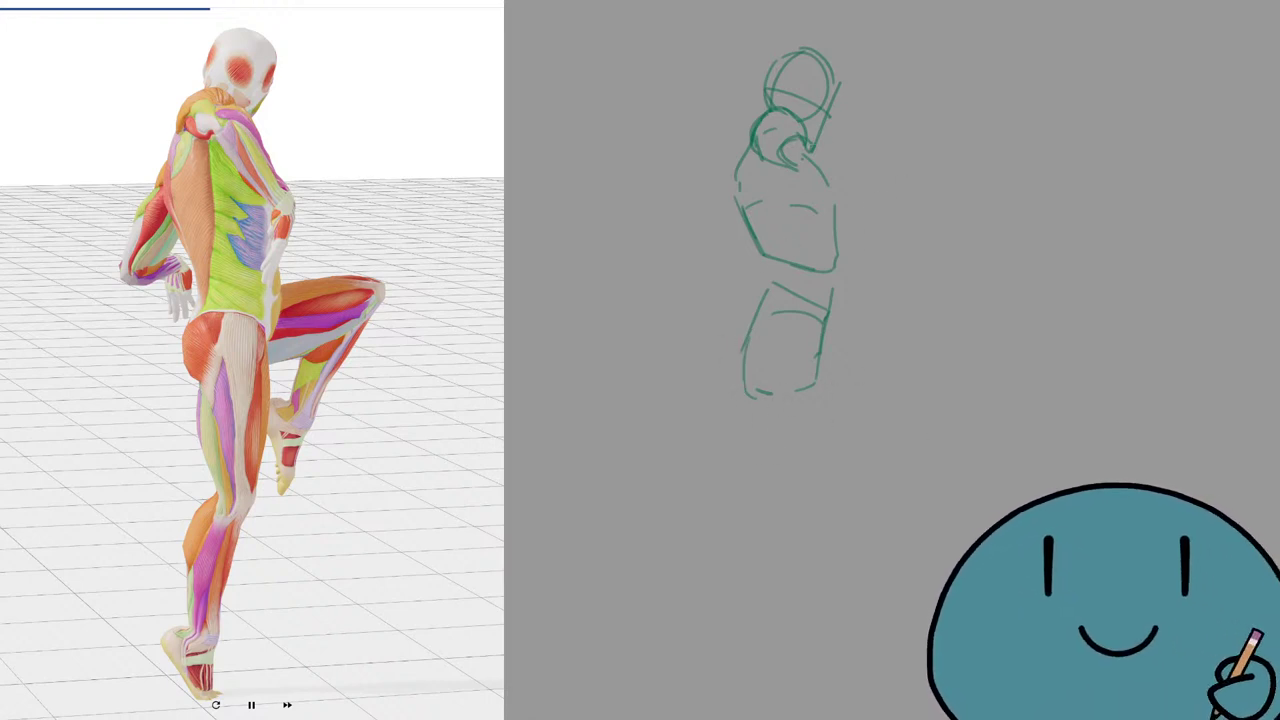
mouse_move(798, 136)
mouse_down()
mouse_move(824, 142)
mouse_move(860, 228)
mouse_move(846, 236)
mouse_up()
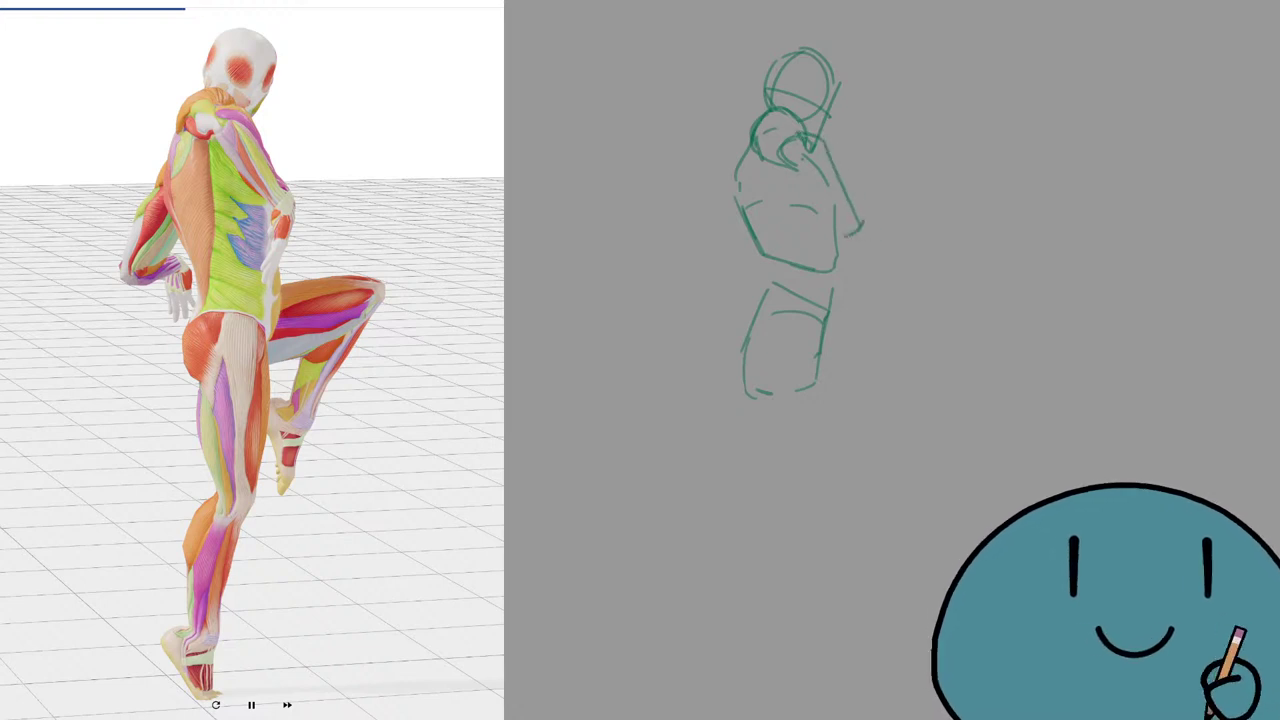
key(ctrl+z)
key(ctrl+z)
key(ctrl+z)
key(ctrl+z)
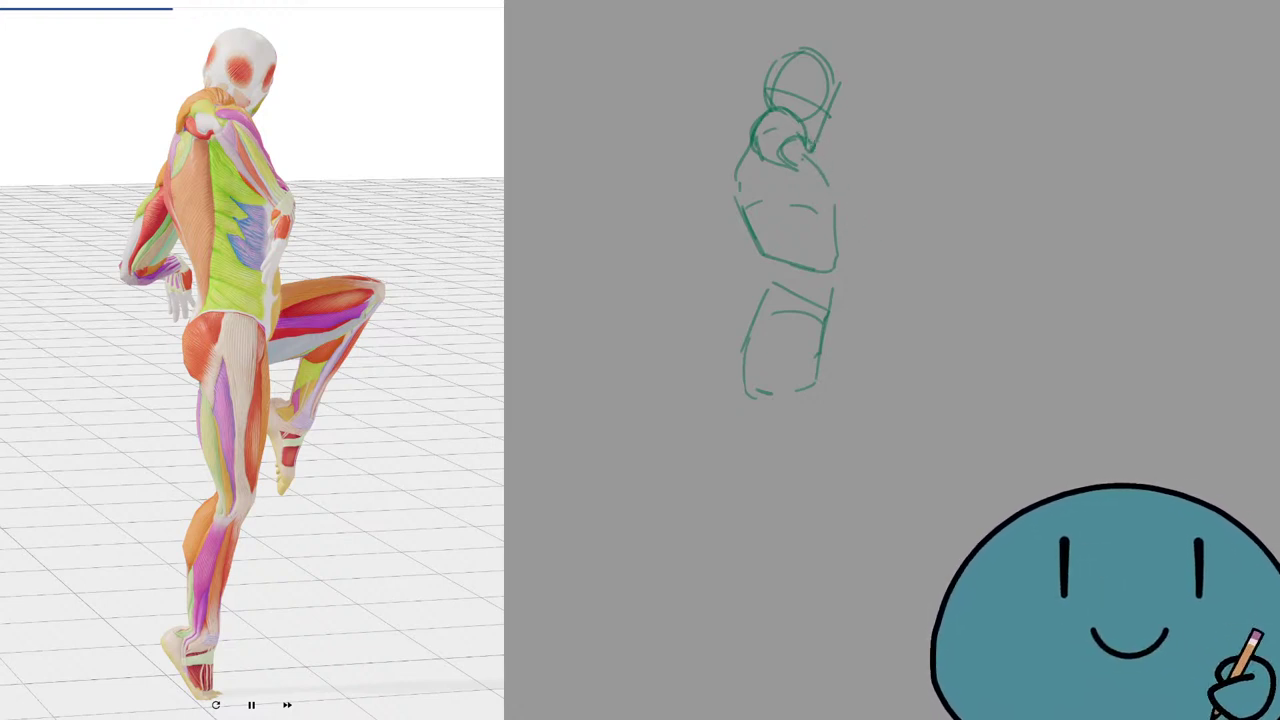
Draw the near upper arm from the shoulder ball to the elbow and erase the torso lines crossing it.
drag(813, 146, 862, 226)
drag(861, 237, 840, 249)
drag(780, 162, 838, 240)
key(ctrl+z)
drag(848, 249, 843, 254)
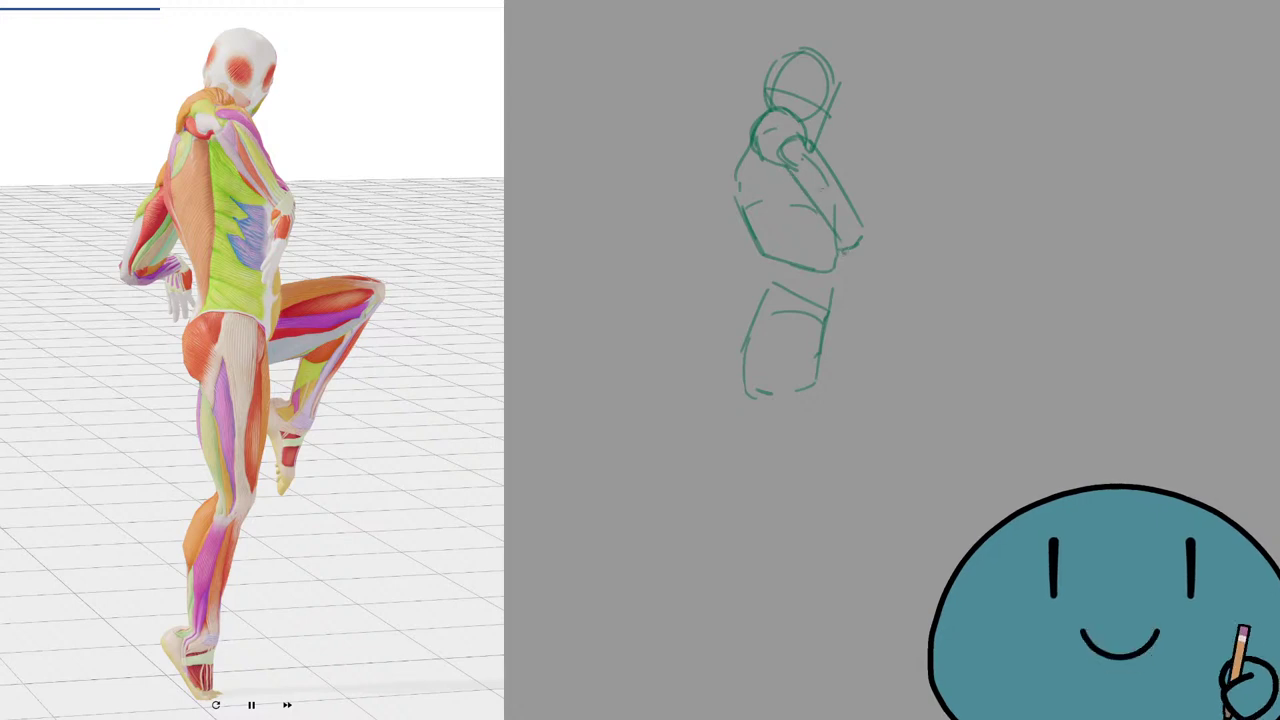
key(e)
drag(806, 160, 841, 216)
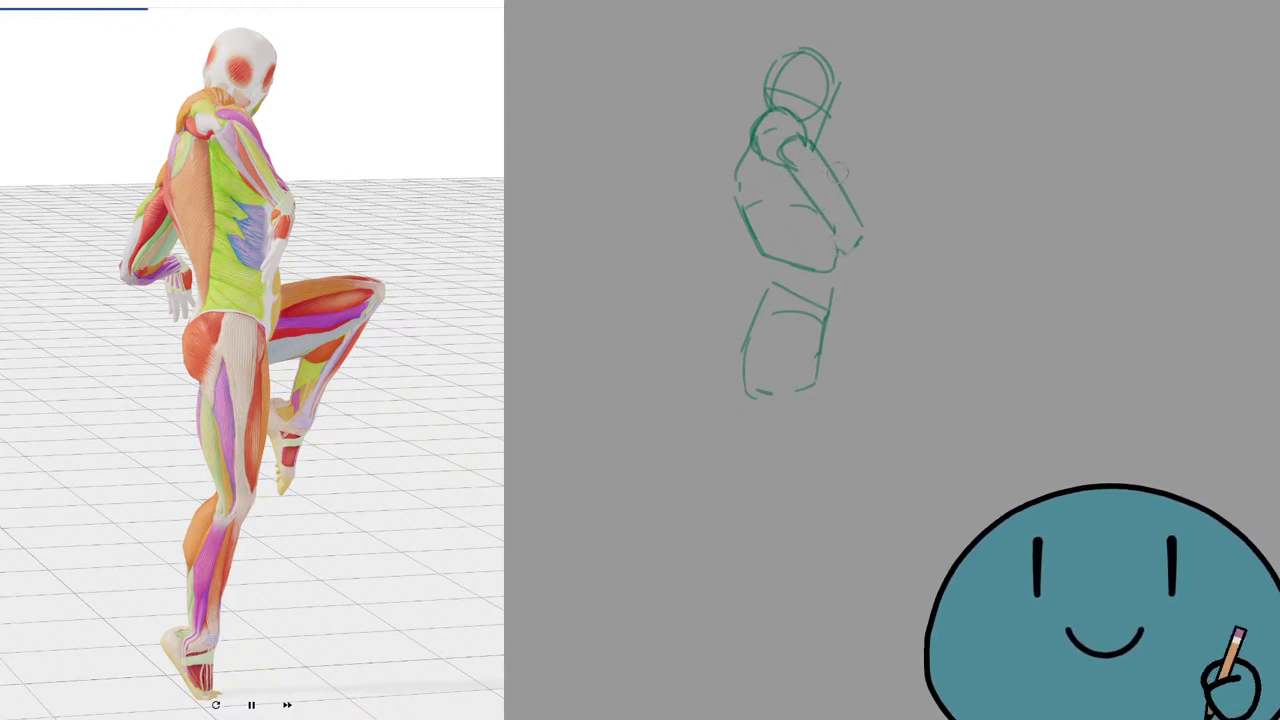
Refine the near arm's contours and shape its elbow with the foreshortened forearm.
mouse_move(824, 160)
mouse_down()
mouse_move(865, 241)
mouse_move(851, 249)
mouse_move(869, 234)
mouse_move(850, 274)
mouse_up()
key(ctrl+z)
mouse_move(844, 230)
mouse_down()
mouse_move(836, 269)
mouse_move(850, 240)
mouse_up()
key(ctrl+z)
drag(844, 250, 855, 241)
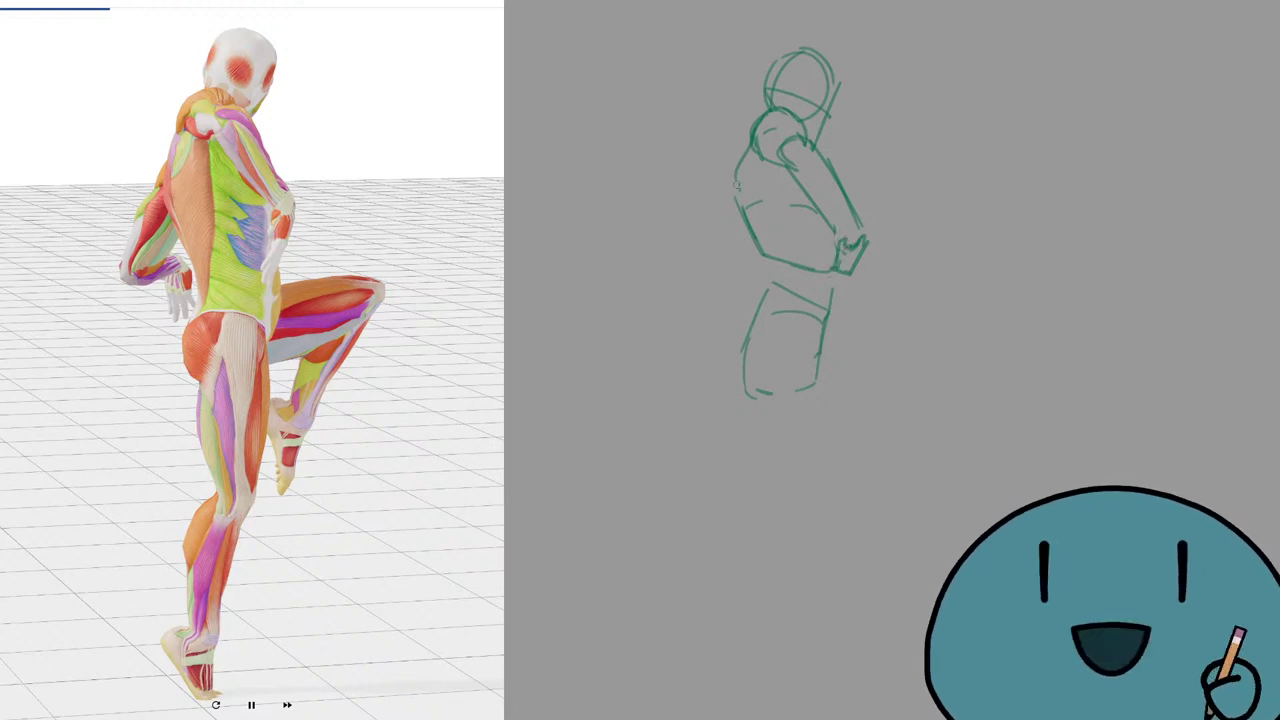
Sketch the far arm bent behind the back, with its elbow, forearm and a simple hand.
mouse_move(782, 168)
mouse_down()
mouse_move(842, 244)
mouse_move(754, 154)
mouse_move(781, 165)
mouse_move(731, 211)
mouse_up()
key(ctrl+z)
key(ctrl+z)
key(ctrl+z)
mouse_move(739, 168)
mouse_down()
mouse_move(737, 215)
mouse_move(736, 187)
mouse_move(725, 200)
mouse_move(734, 175)
mouse_move(720, 280)
mouse_up()
key(ctrl+z)
key(ctrl+z)
mouse_move(750, 236)
mouse_down()
mouse_move(714, 278)
mouse_move(748, 265)
mouse_move(750, 278)
mouse_move(716, 266)
mouse_move(753, 289)
mouse_up()
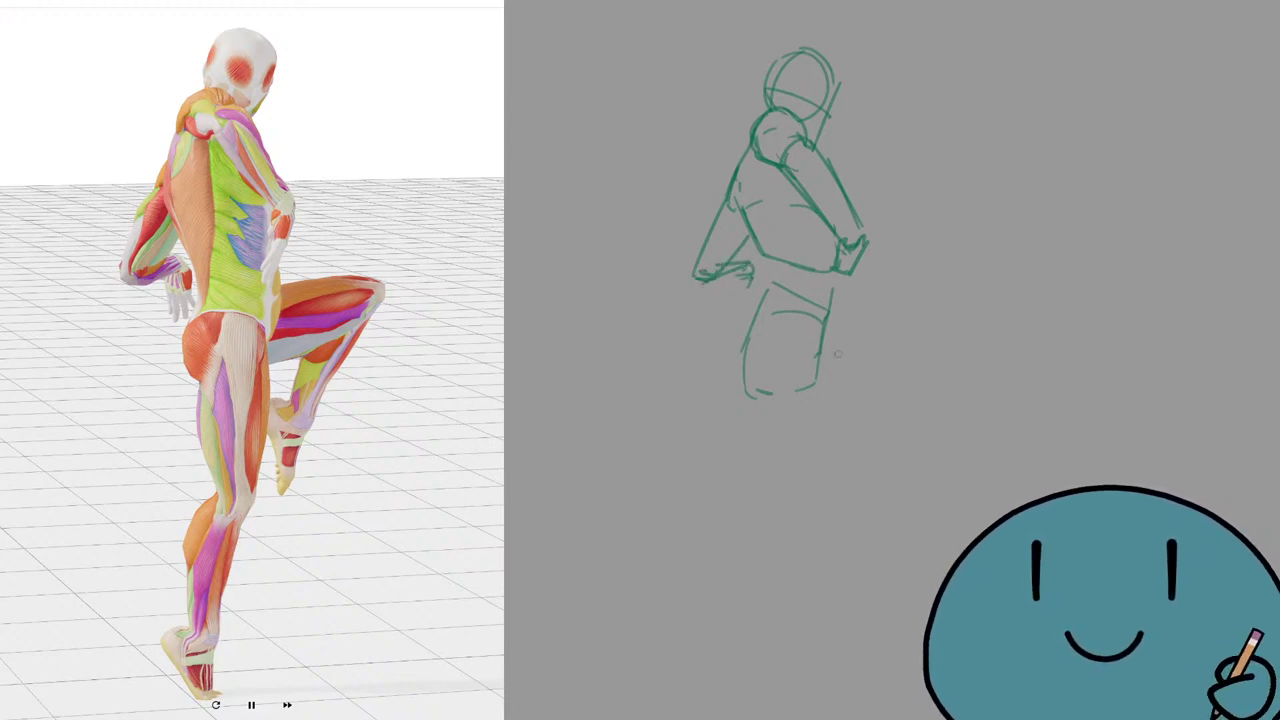
Sketch the standing thigh and knee, then indicate its lower leg and the raised bent leg with single lines.
drag(822, 348, 806, 540)
key(ctrl+z)
key(ctrl+z)
drag(822, 328, 818, 465)
key(ctrl+z)
mouse_move(836, 412)
mouse_down()
mouse_move(808, 528)
mouse_move(769, 509)
mouse_up()
mouse_move(757, 407)
mouse_down()
mouse_move(780, 520)
mouse_move(770, 660)
mouse_up()
drag(832, 337, 883, 485)
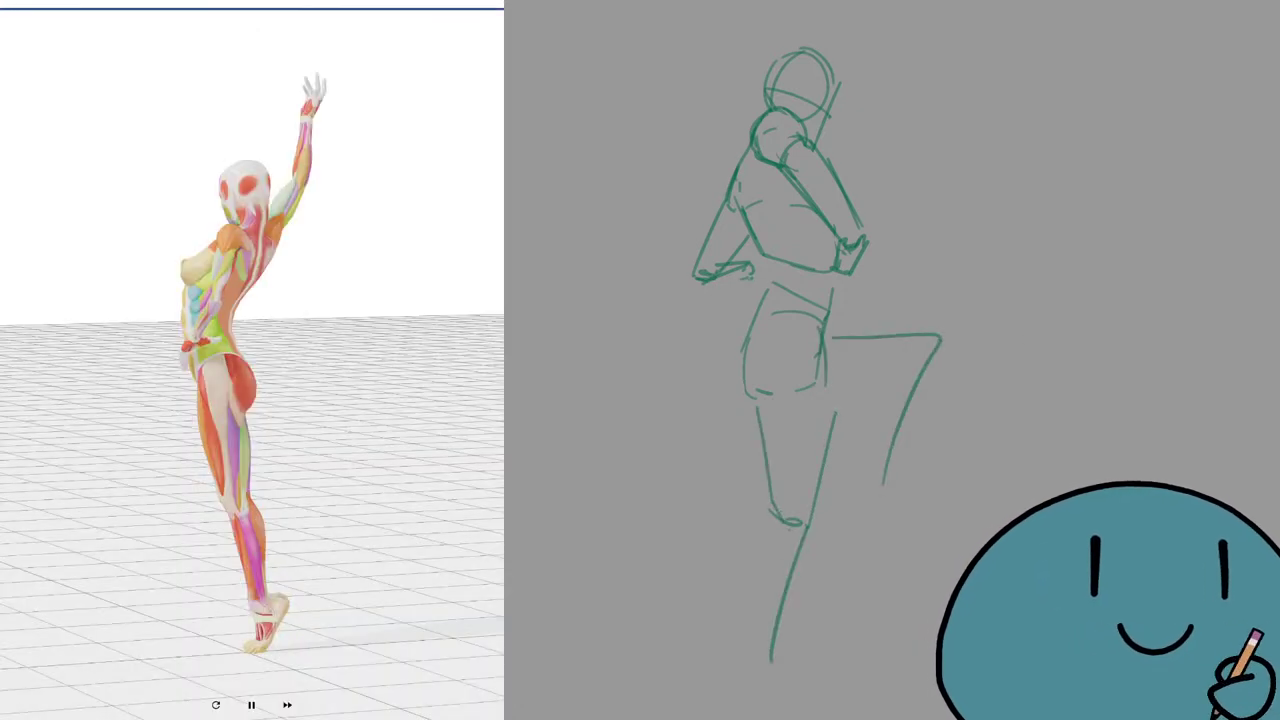
Clear the canvas for the pose with one arm raised overhead.
key(Delete)
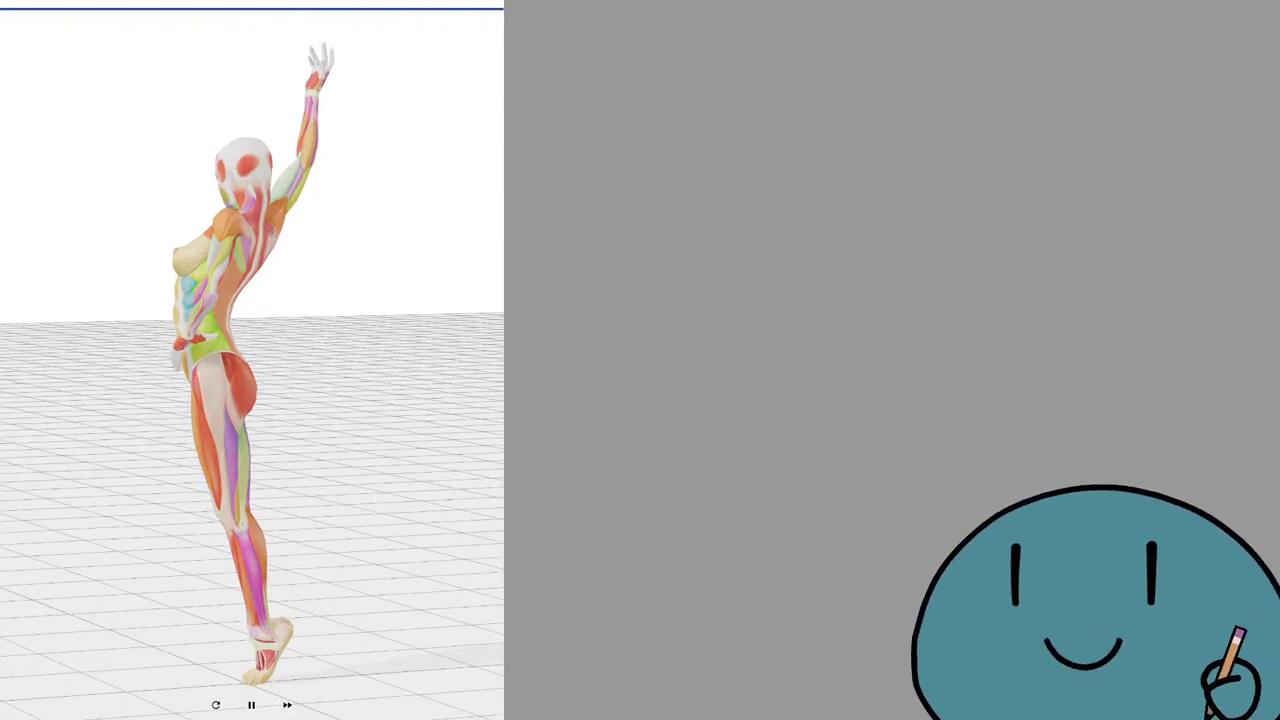
drag(1088, 233, 800, 294)
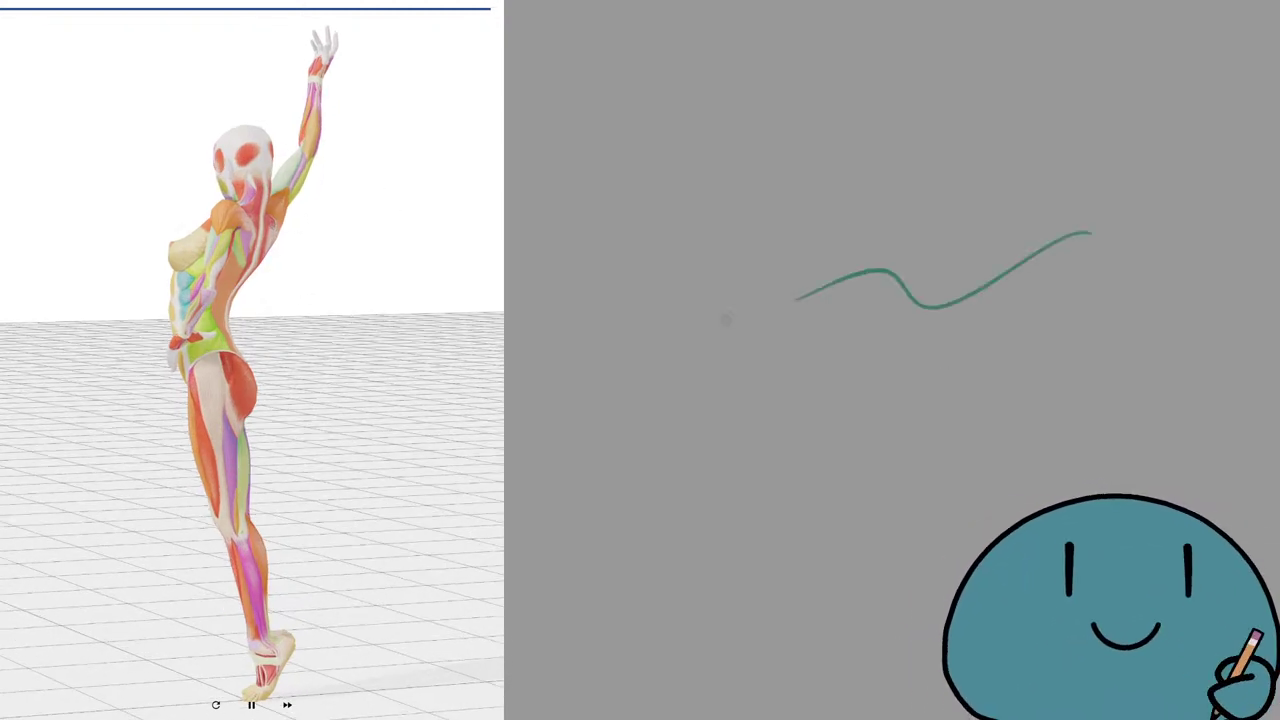
key(ctrl+z)
drag(912, 217, 706, 260)
key(ctrl+z)
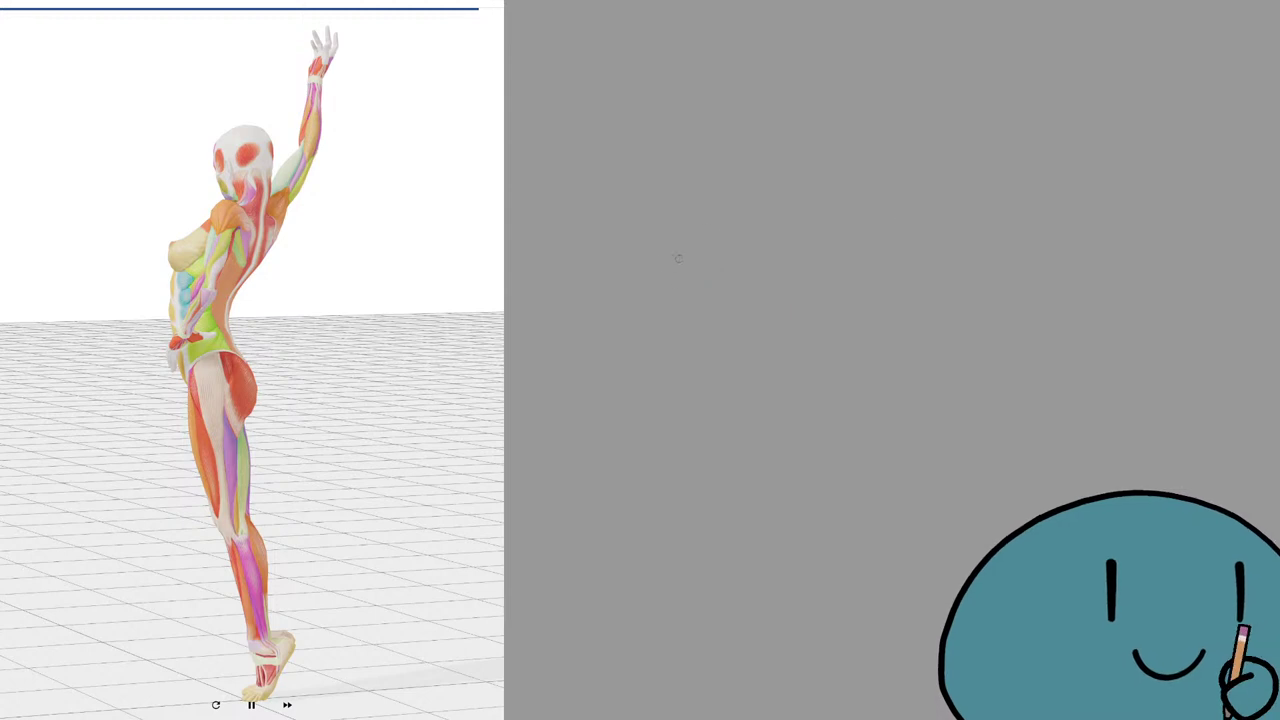
Draw the head as a circle with a skull contour, a curved face line and two neck lines.
mouse_move(820, 117)
mouse_down()
mouse_move(837, 160)
mouse_move(824, 100)
mouse_up()
key(ctrl+z)
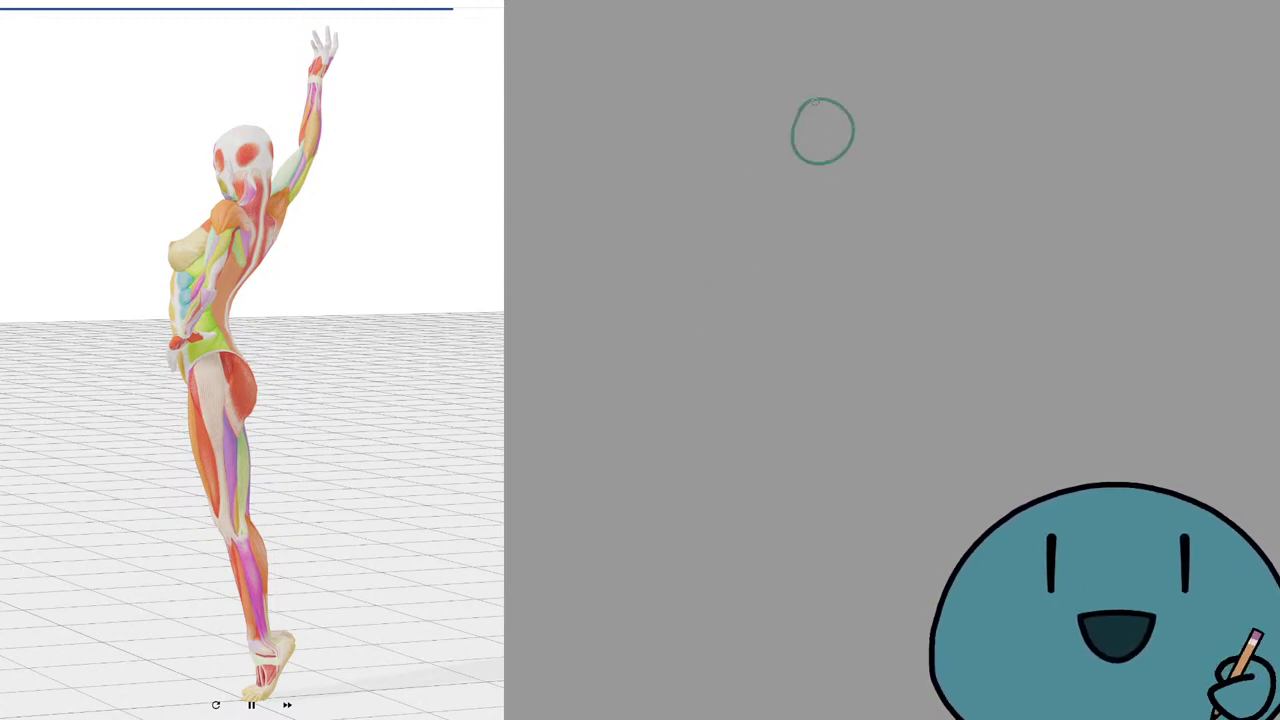
mouse_move(813, 101)
mouse_down()
mouse_move(802, 139)
mouse_move(801, 104)
mouse_move(786, 146)
mouse_move(788, 124)
mouse_move(800, 185)
mouse_move(785, 126)
mouse_move(813, 102)
mouse_move(781, 127)
mouse_move(798, 186)
mouse_up()
key(ctrl+z)
key(ctrl+z)
key(ctrl+z)
key(ctrl+z)
mouse_move(817, 99)
mouse_down()
mouse_move(801, 145)
mouse_move(785, 142)
mouse_move(803, 204)
mouse_move(795, 148)
mouse_move(850, 133)
mouse_move(821, 98)
mouse_move(824, 150)
mouse_move(822, 96)
mouse_move(819, 161)
mouse_move(846, 156)
mouse_move(838, 206)
mouse_up()
key(ctrl+z)
key(ctrl+z)
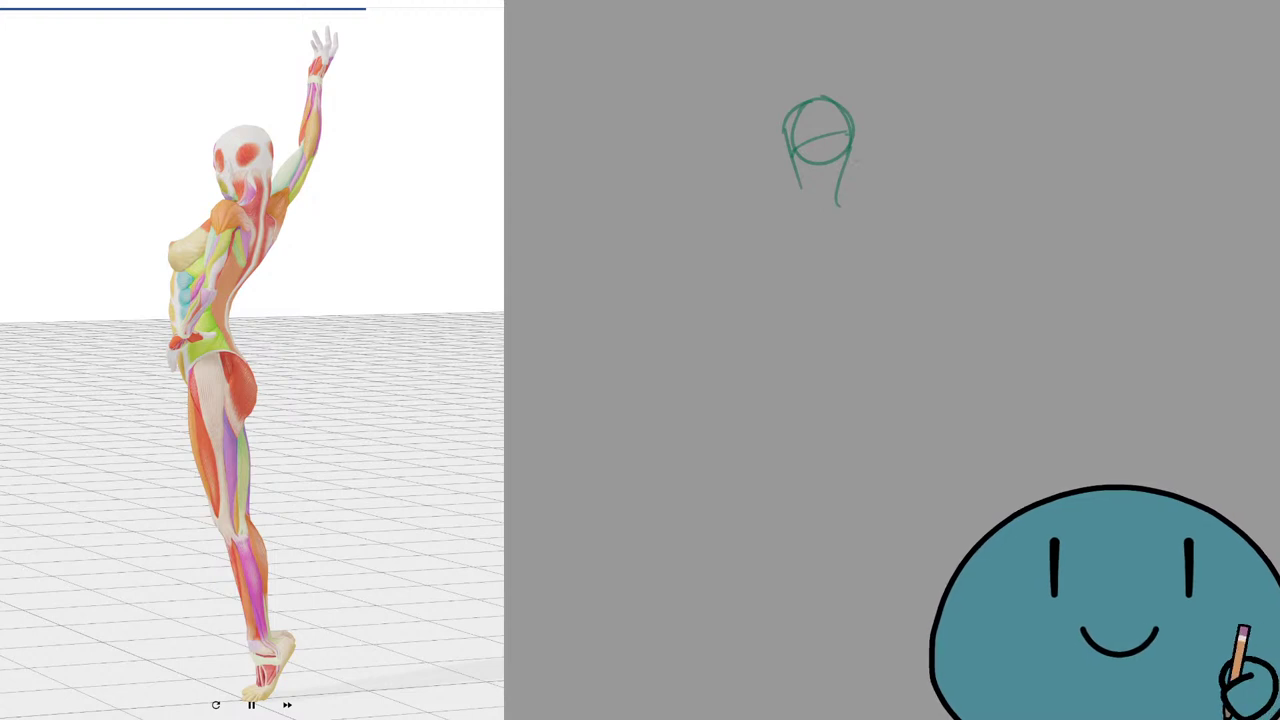
Redraw the back of the neck and add the sloping contour of the arched back.
drag(850, 145, 853, 197)
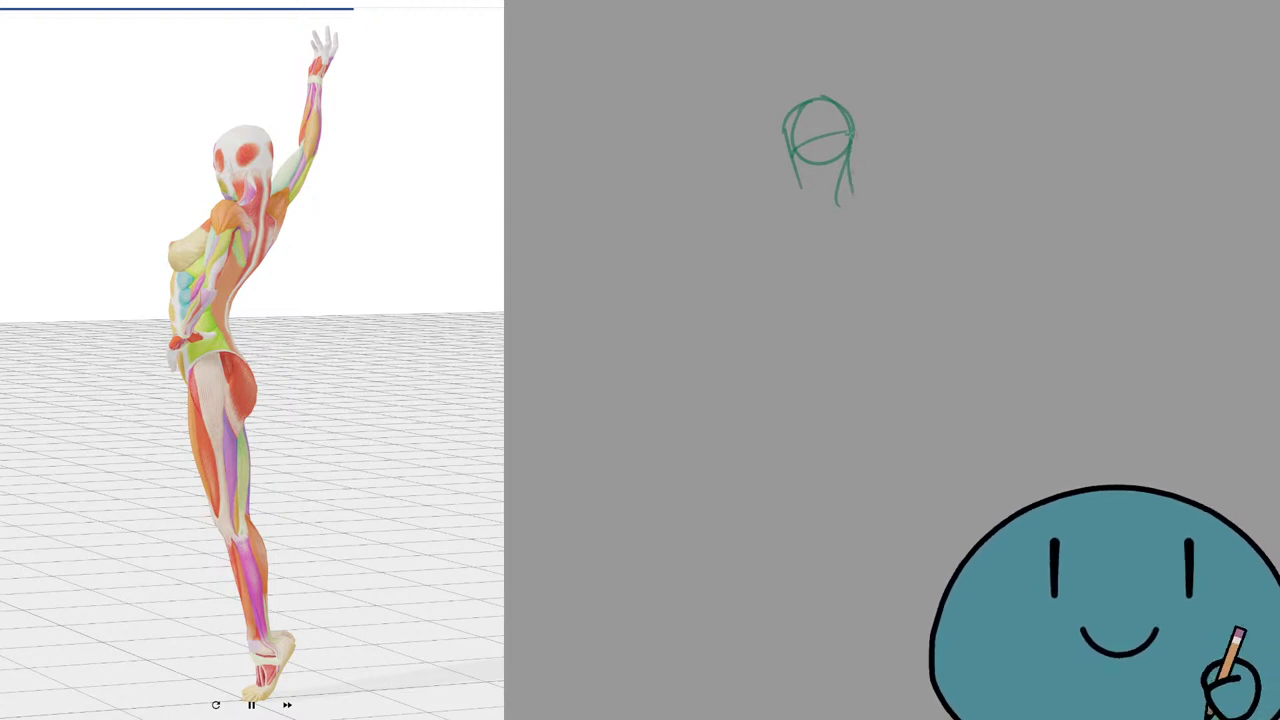
key(ctrl+z)
drag(851, 133, 856, 194)
key(ctrl+z)
key(ctrl+z)
mouse_move(851, 134)
mouse_down()
mouse_move(831, 258)
mouse_move(841, 243)
mouse_move(806, 294)
mouse_up()
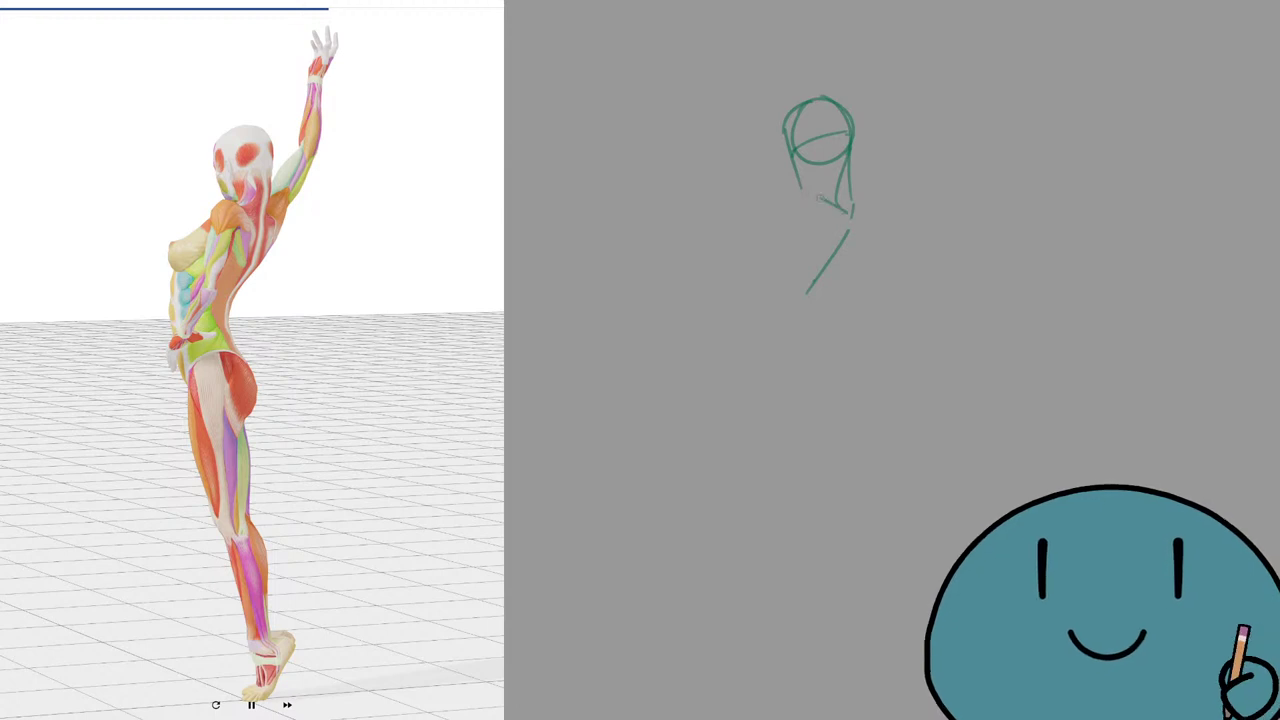
Sketch both shoulders, the outer line of the raised upper arm and the front contour of the chest.
key(ctrl+z)
mouse_move(840, 206)
mouse_down()
mouse_move(784, 194)
mouse_move(804, 178)
mouse_move(828, 202)
mouse_move(816, 215)
mouse_move(861, 184)
mouse_up()
mouse_move(878, 183)
mouse_down()
mouse_move(872, 205)
mouse_move(852, 204)
mouse_move(876, 200)
mouse_move(908, 138)
mouse_up()
key(ctrl+z)
key(ctrl+z)
mouse_move(802, 185)
mouse_down()
mouse_move(824, 196)
mouse_move(754, 254)
mouse_up()
drag(758, 266, 762, 280)
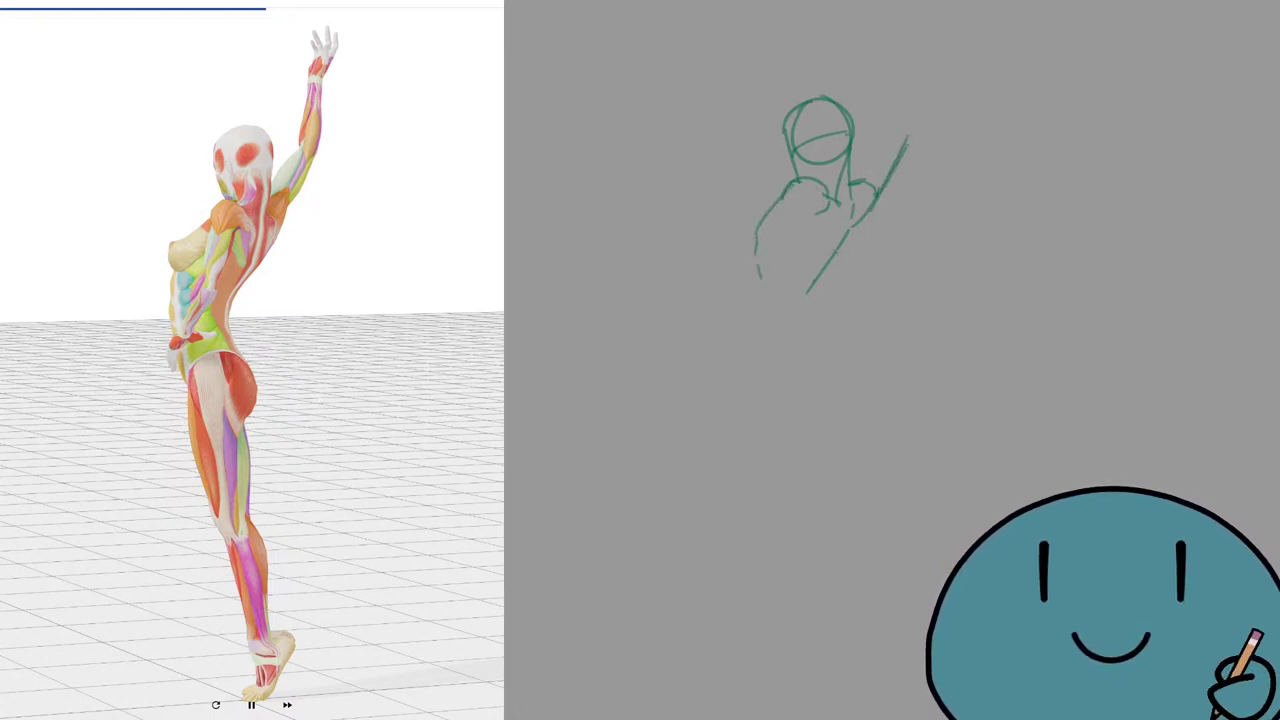
Close the bottom of the ribcage and block in the top and sides of the pelvis.
mouse_move(852, 228)
mouse_down()
mouse_move(827, 287)
mouse_move(770, 284)
mouse_up()
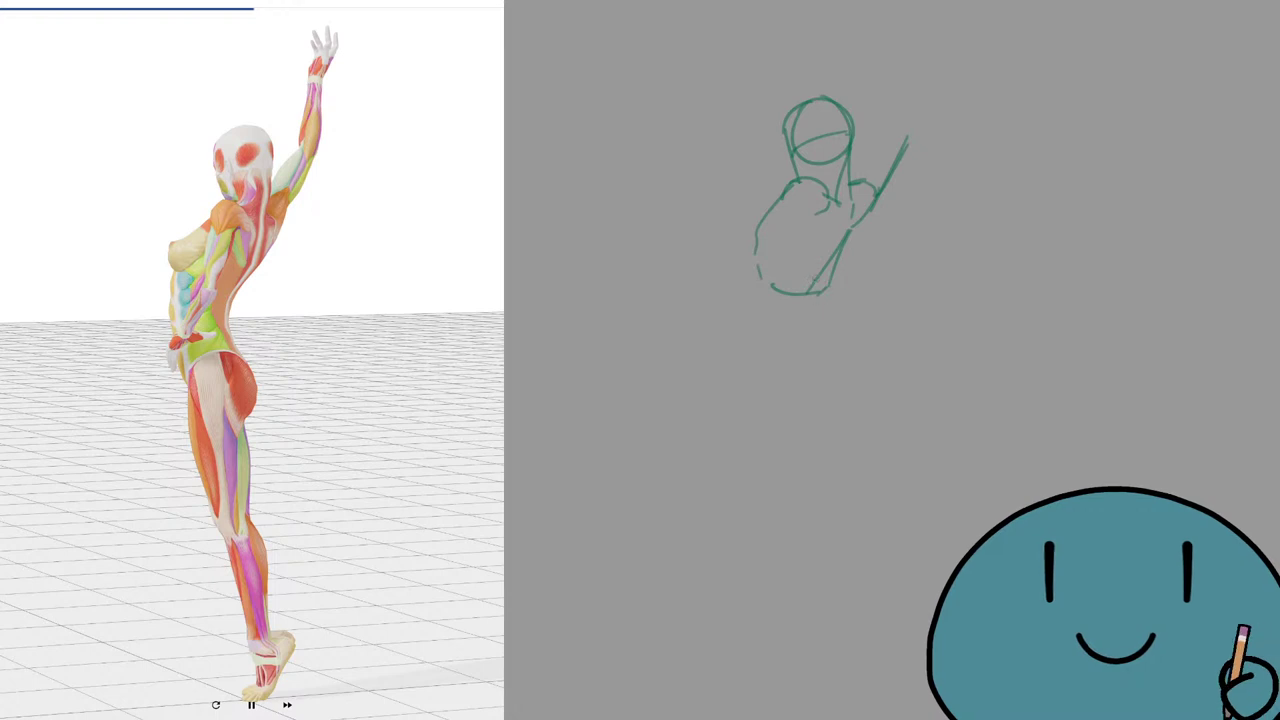
mouse_move(842, 240)
mouse_down()
mouse_move(808, 293)
mouse_move(849, 236)
mouse_move(819, 291)
mouse_up()
mouse_move(818, 296)
mouse_down()
mouse_move(805, 299)
mouse_move(825, 314)
mouse_move(836, 366)
mouse_up()
mouse_move(774, 318)
mouse_down()
mouse_move(821, 305)
mouse_move(769, 352)
mouse_up()
key(ctrl+z)
mouse_move(822, 303)
mouse_down()
mouse_move(770, 318)
mouse_move(770, 361)
mouse_up()
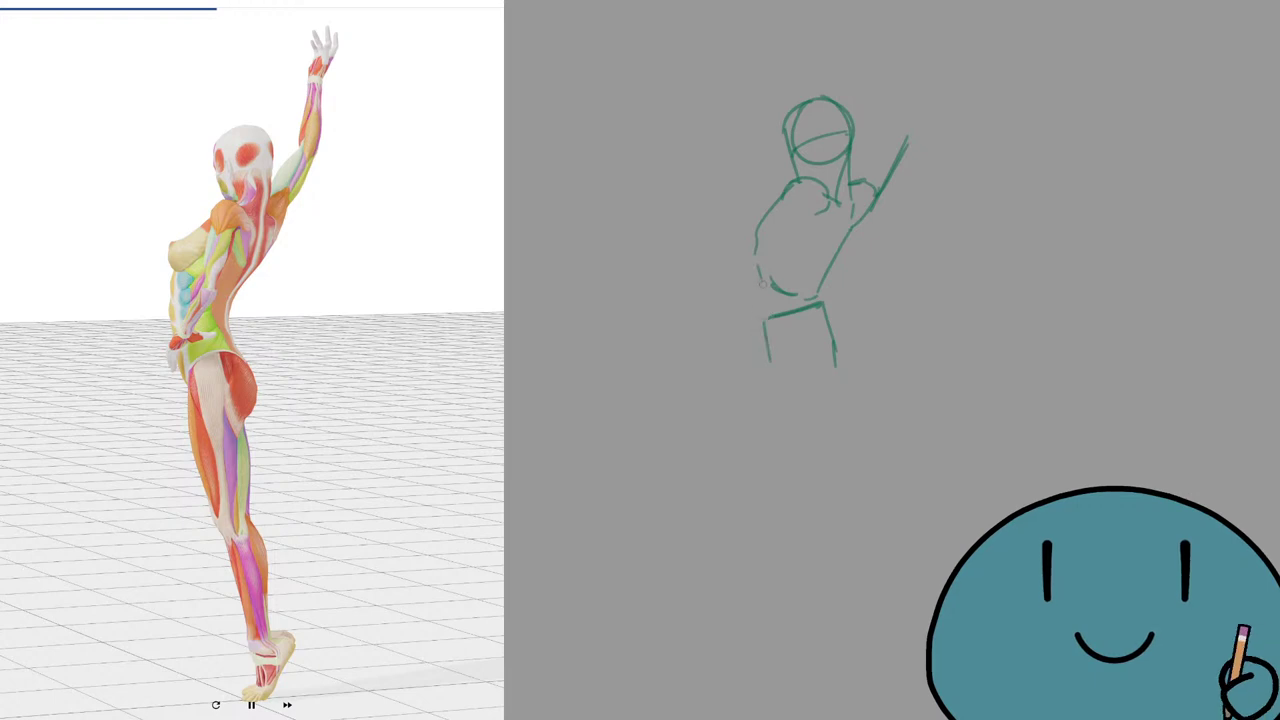
Erase and redraw the lower front of the ribcage, then complete the pelvis outline down to the buttock.
drag(762, 284, 800, 292)
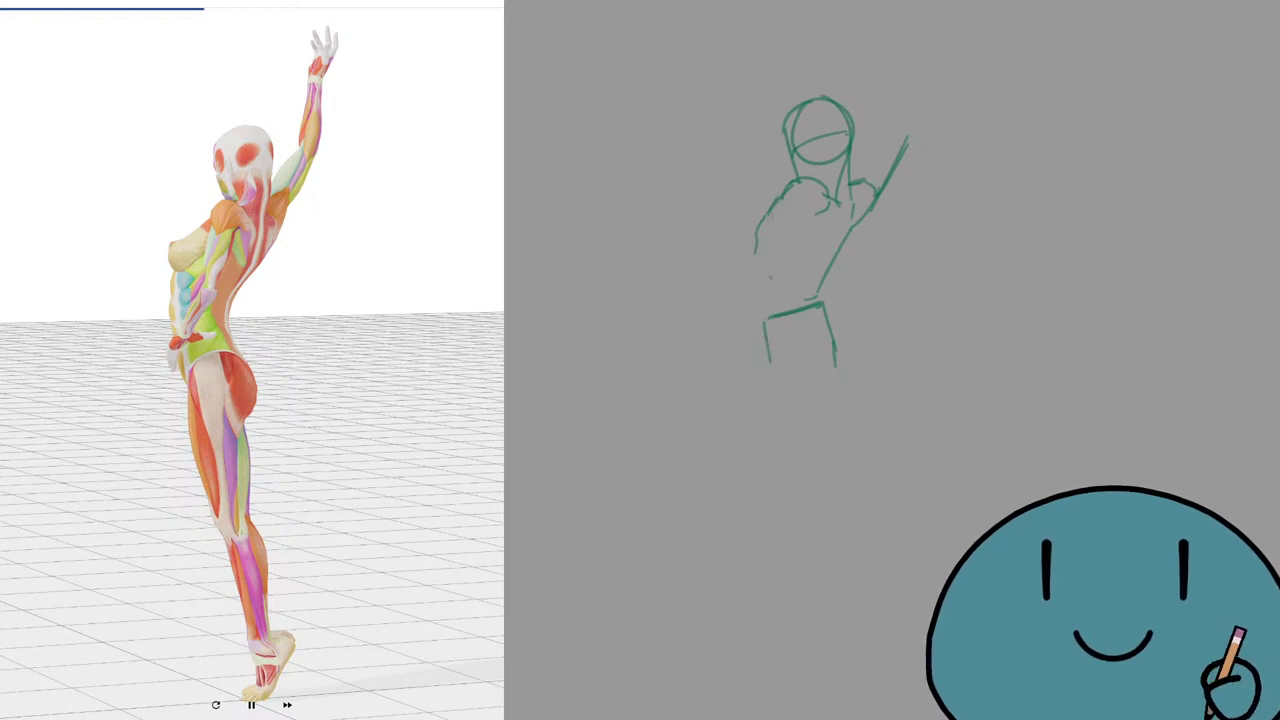
mouse_move(766, 212)
mouse_down()
mouse_move(768, 262)
mouse_move(816, 292)
mouse_move(772, 378)
mouse_up()
drag(782, 384, 794, 402)
drag(822, 304, 853, 394)
drag(853, 393, 822, 407)
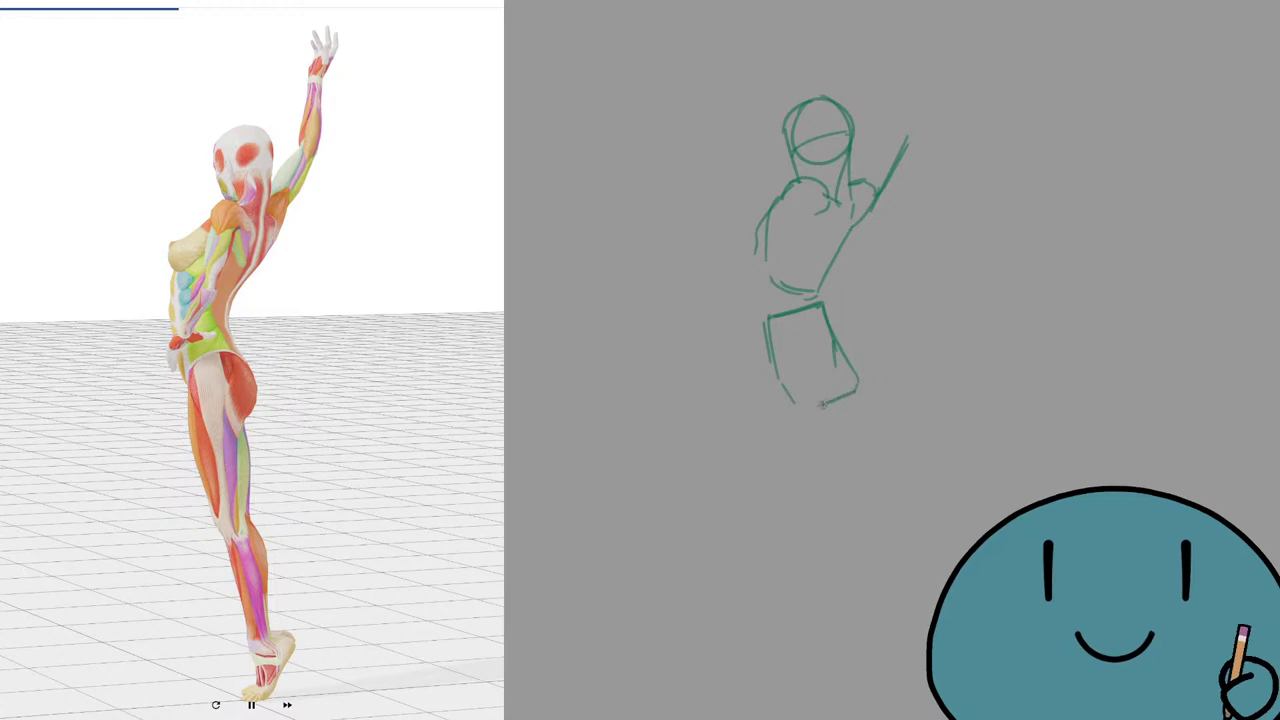
Rework the pelvis with a rounded buttock curve and an inner front contour.
key(ctrl+z)
key(ctrl+z)
mouse_move(822, 304)
mouse_down()
mouse_move(859, 382)
mouse_move(818, 406)
mouse_move(830, 395)
mouse_move(820, 334)
mouse_move(783, 382)
mouse_move(809, 516)
mouse_up()
key(ctrl+z)
key(ctrl+z)
key(e)
key(ctrl+z)
Sketch the standing thigh down to the knee and indicate the lower leg with a single curved line.
drag(789, 404, 804, 500)
drag(807, 511, 839, 518)
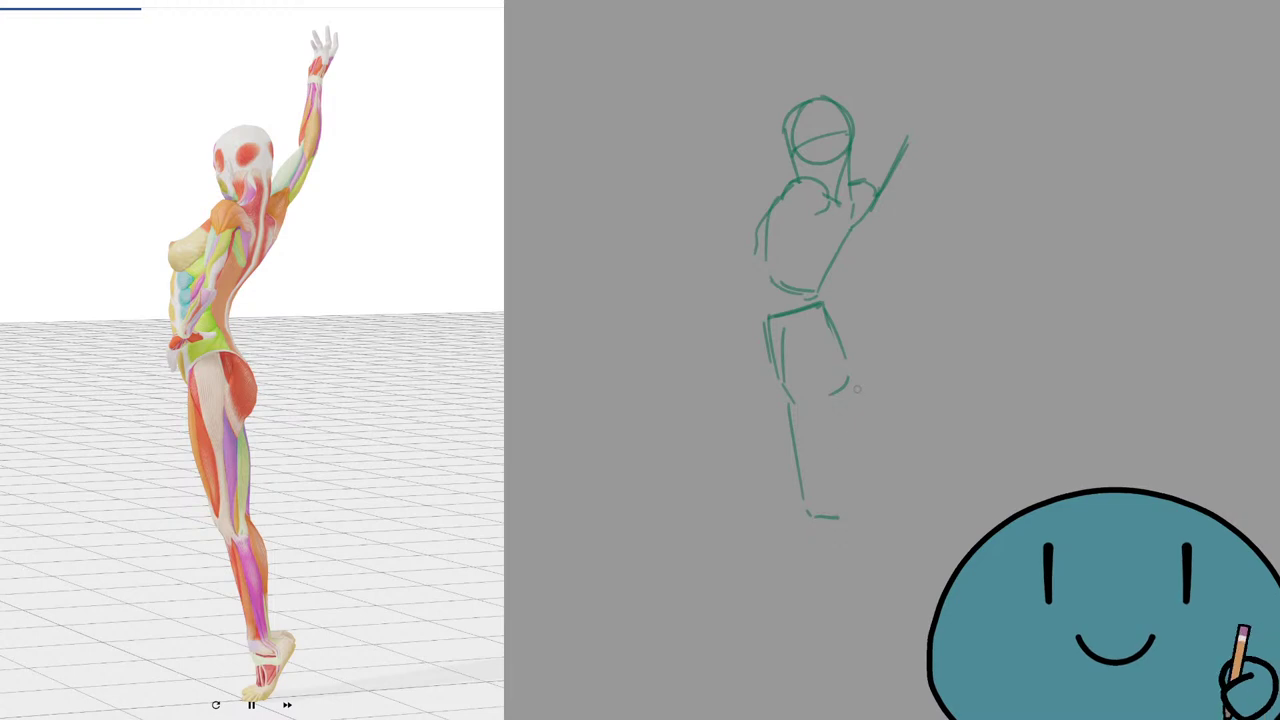
mouse_move(852, 388)
mouse_down()
mouse_move(841, 500)
mouse_move(855, 640)
mouse_up()
key(ctrl+z)
Draw the lowered upper arm over the torso and round its shoulder into a ball.
mouse_move(826, 212)
mouse_down()
mouse_move(786, 310)
mouse_move(788, 292)
mouse_move(766, 274)
mouse_up()
key(ctrl+z)
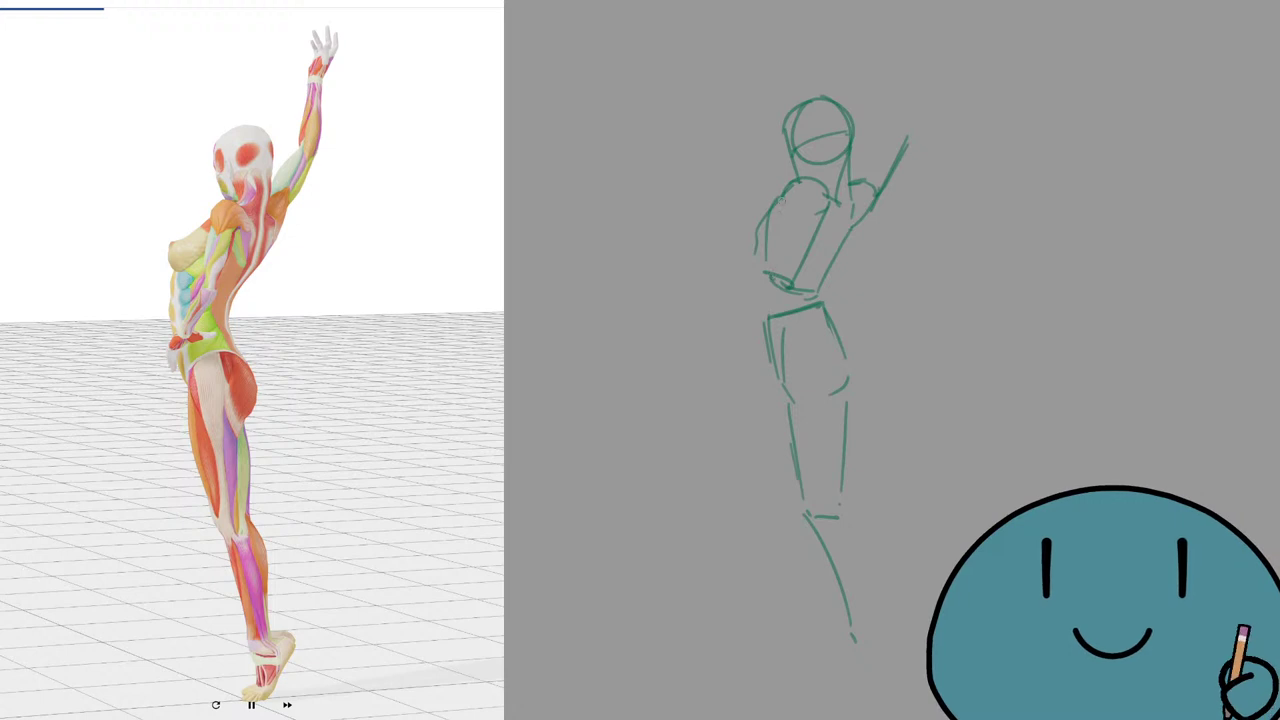
drag(785, 203, 768, 275)
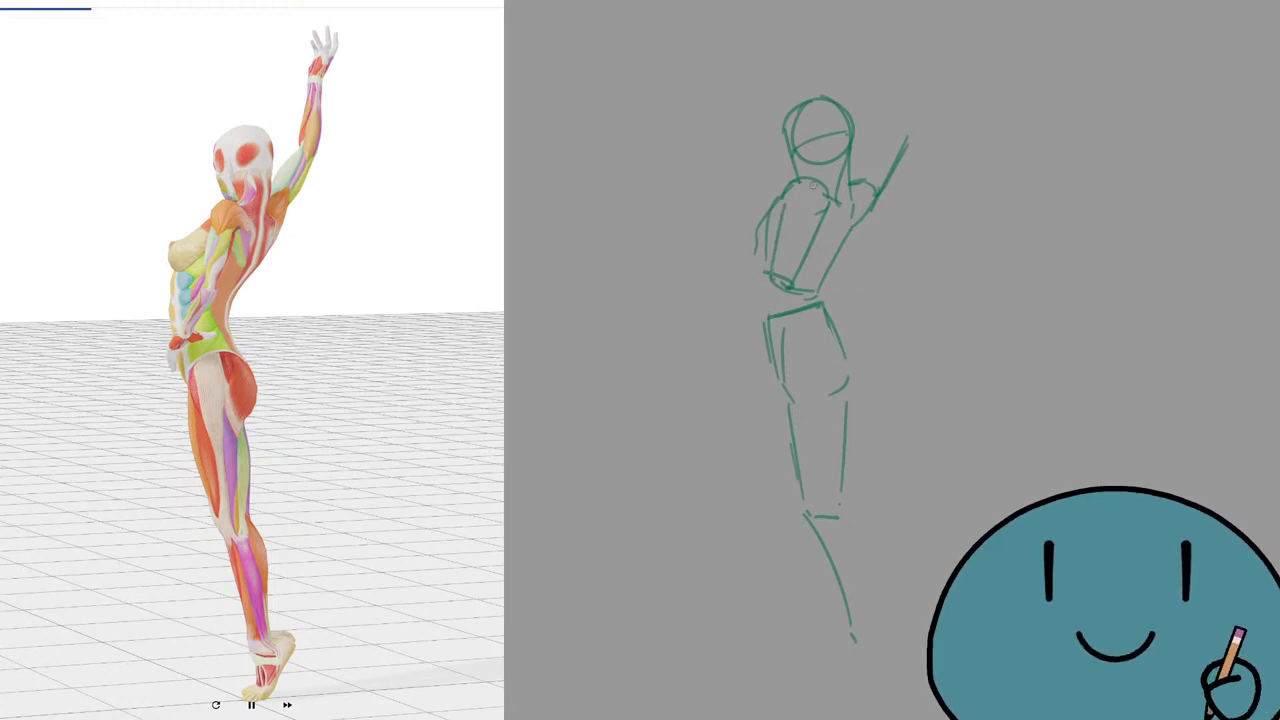
key(ctrl+z)
mouse_move(807, 179)
mouse_down()
mouse_move(786, 199)
mouse_move(770, 276)
mouse_up()
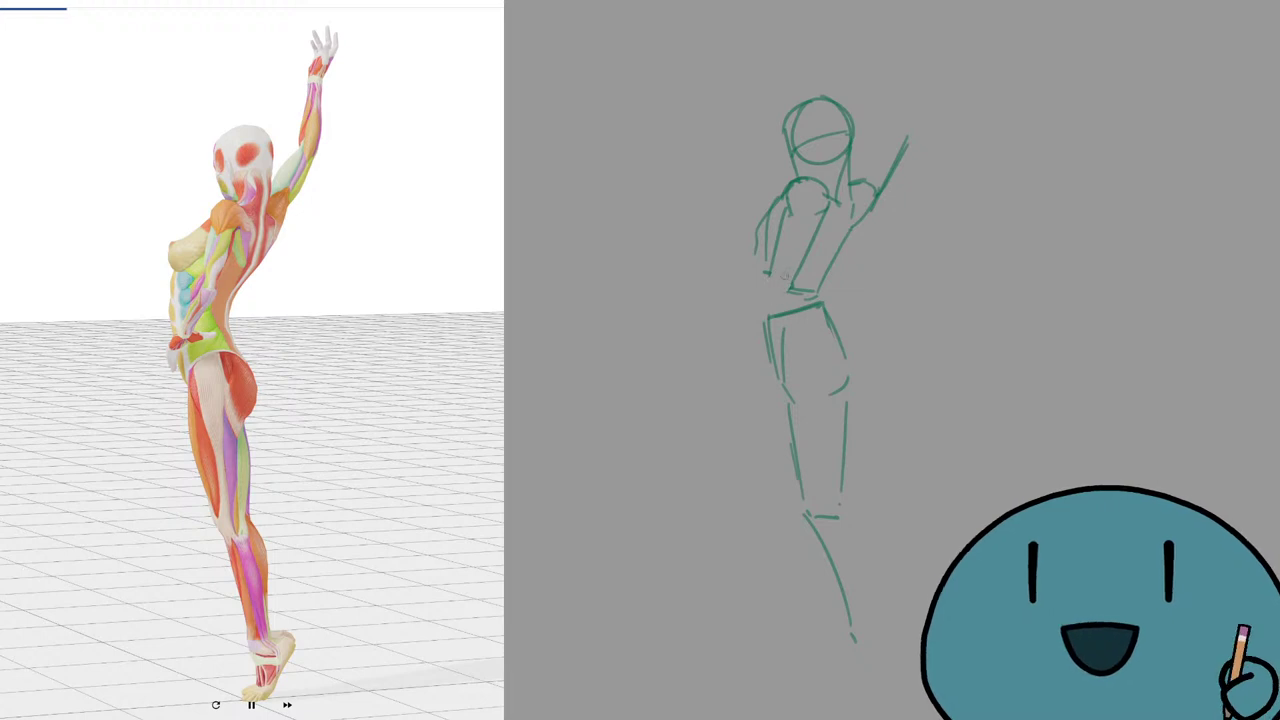
Add the lowered arm's forearm and hand at the hip, erase the chest contour and redraw the arm's outer edge.
mouse_move(768, 272)
mouse_down()
mouse_move(786, 276)
mouse_move(762, 331)
mouse_up()
key(ctrl+z)
key(ctrl+z)
drag(794, 284, 766, 330)
mouse_move(770, 273)
mouse_down()
mouse_move(752, 324)
mouse_move(781, 328)
mouse_up()
mouse_move(764, 216)
mouse_down()
mouse_move(745, 260)
mouse_move(751, 250)
mouse_up()
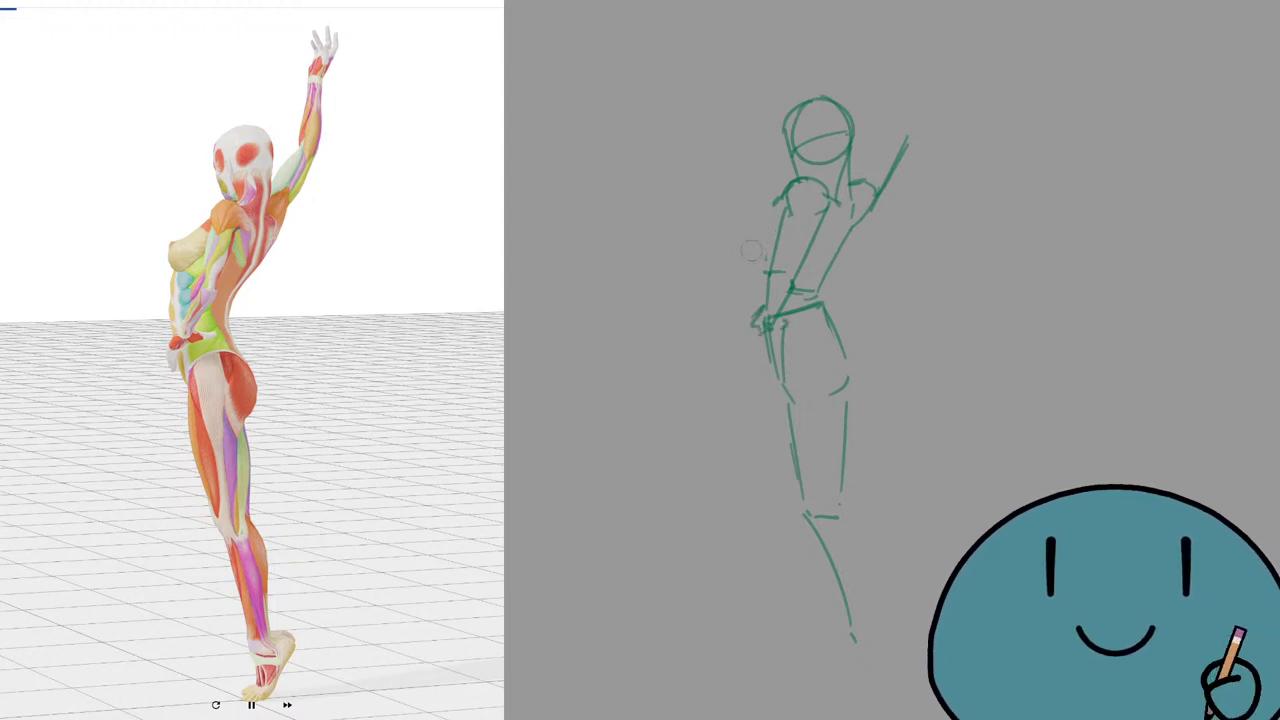
drag(783, 194, 767, 254)
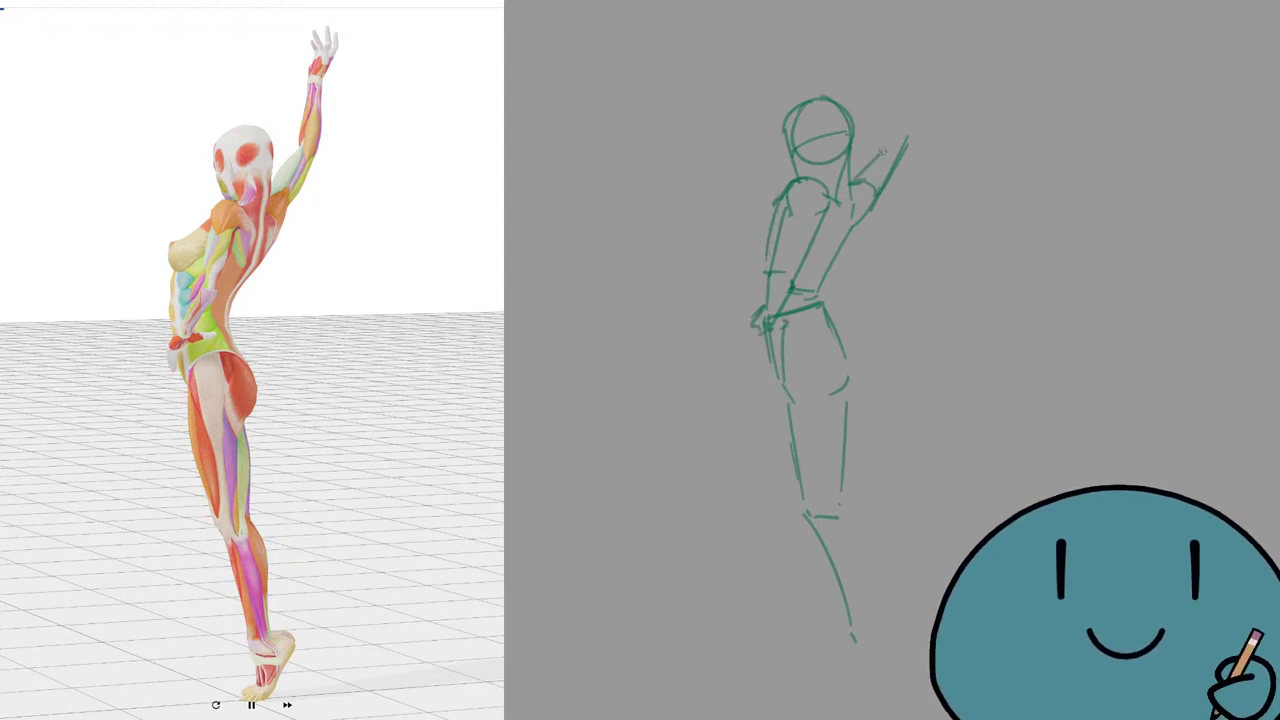
Complete the raised arm with its inner upper-arm line, elbow, forearm and wrist.
mouse_move(862, 166)
mouse_down()
mouse_move(897, 137)
mouse_move(910, 148)
mouse_up()
mouse_move(928, 66)
mouse_down()
mouse_move(902, 146)
mouse_move(932, 58)
mouse_move(892, 136)
mouse_up()
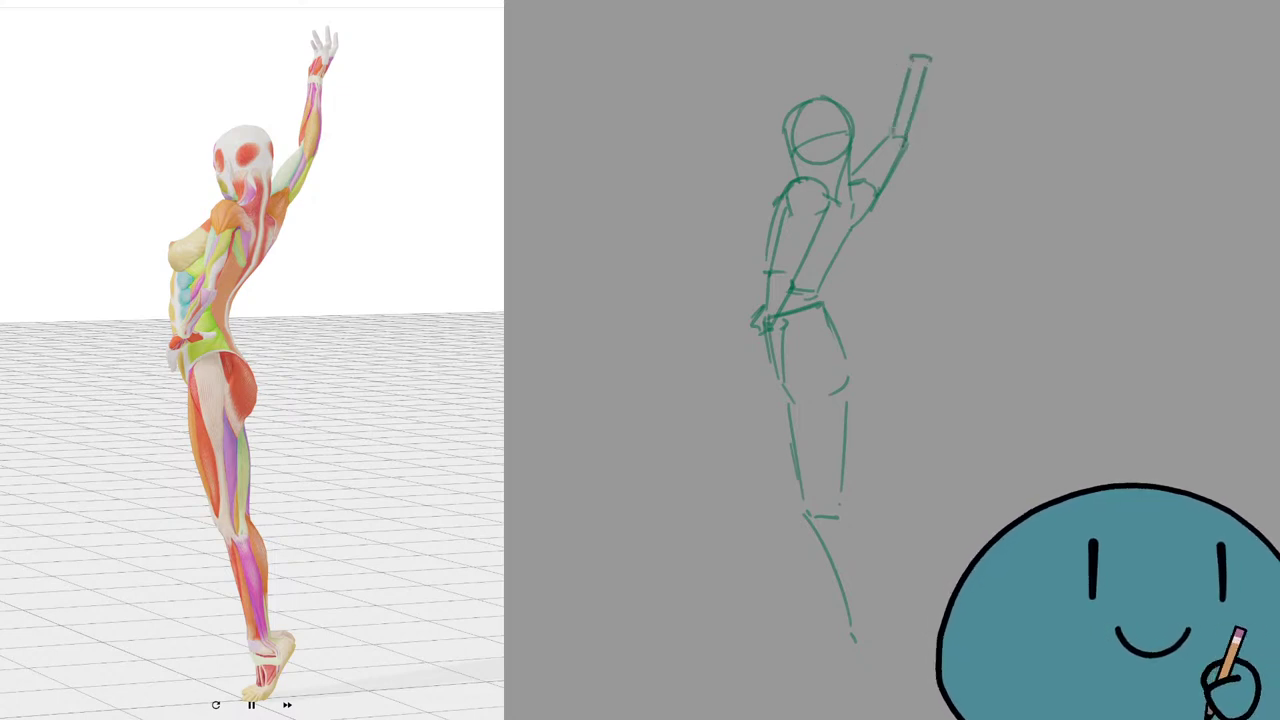
Block in the raised arm's hand as a small box above the wrist and clear the canvas for the next pose.
key(ctrl+z)
mouse_move(914, 62)
mouse_down()
mouse_move(889, 146)
mouse_move(910, 38)
mouse_up()
drag(910, 38, 943, 34)
drag(943, 34, 936, 67)
key(Delete)
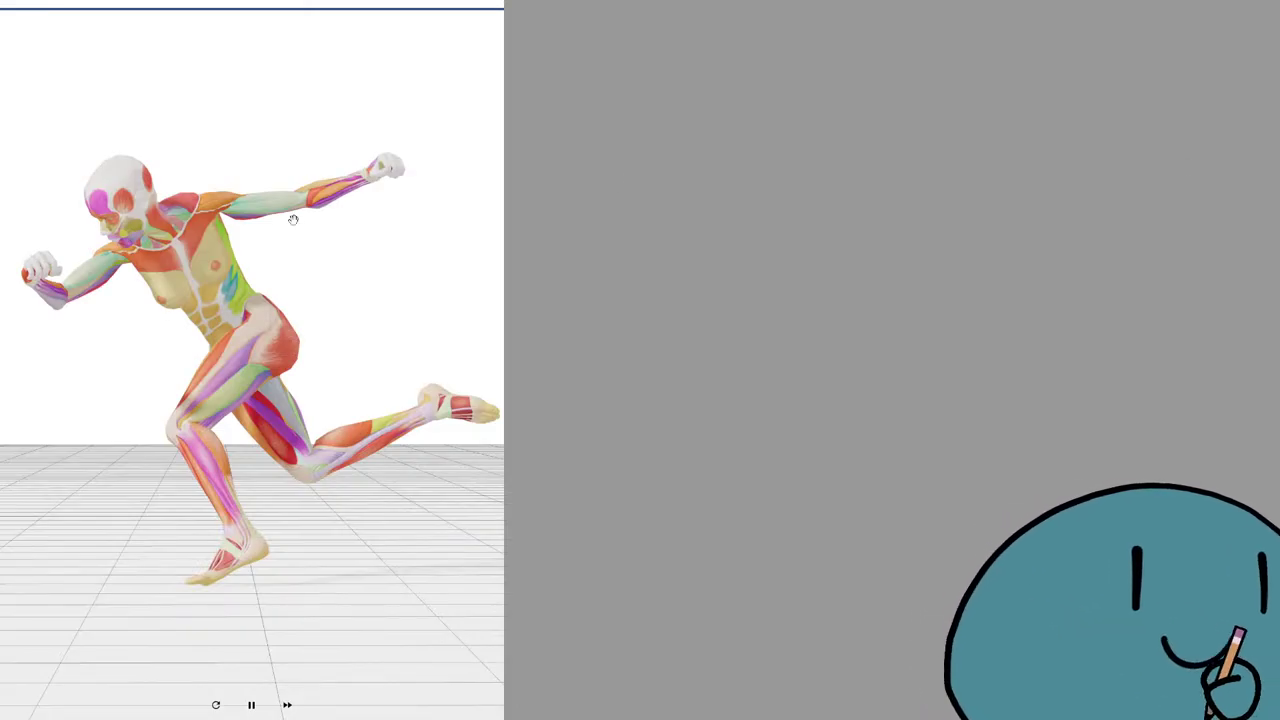
drag(958, 276, 1129, 257)
key(ctrl+z)
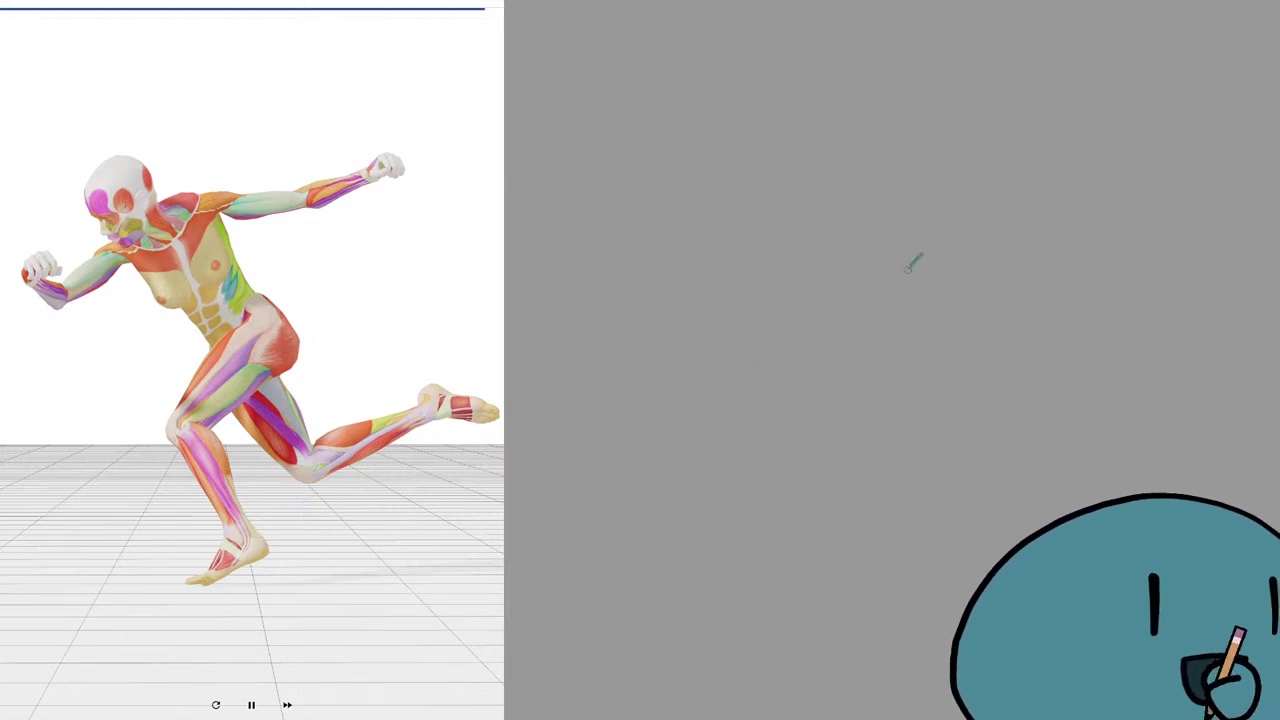
drag(957, 243, 749, 366)
key(ctrl+z)
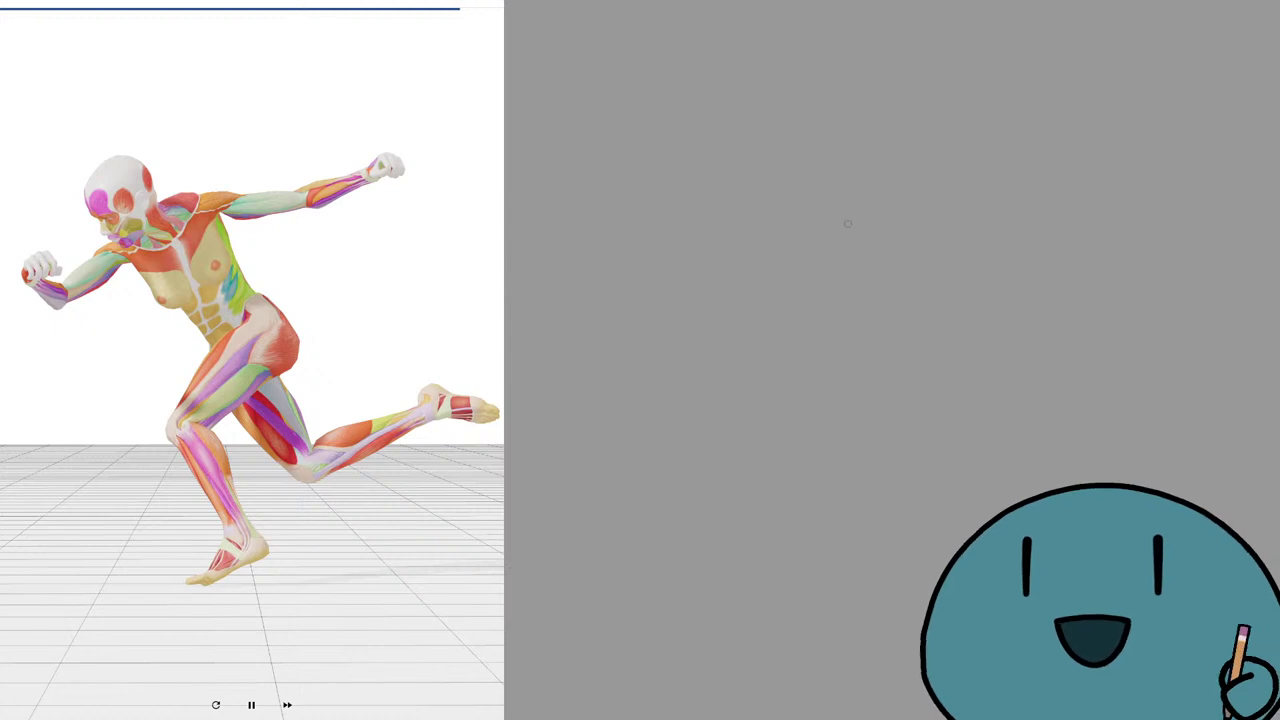
drag(832, 148, 830, 210)
key(ctrl+z)
Draw the running figure's head as a circle with a jaw tapering to a narrow chin.
mouse_move(800, 145)
mouse_down()
mouse_move(761, 158)
mouse_move(778, 200)
mouse_move(756, 154)
mouse_up()
key(ctrl+z)
key(ctrl+z)
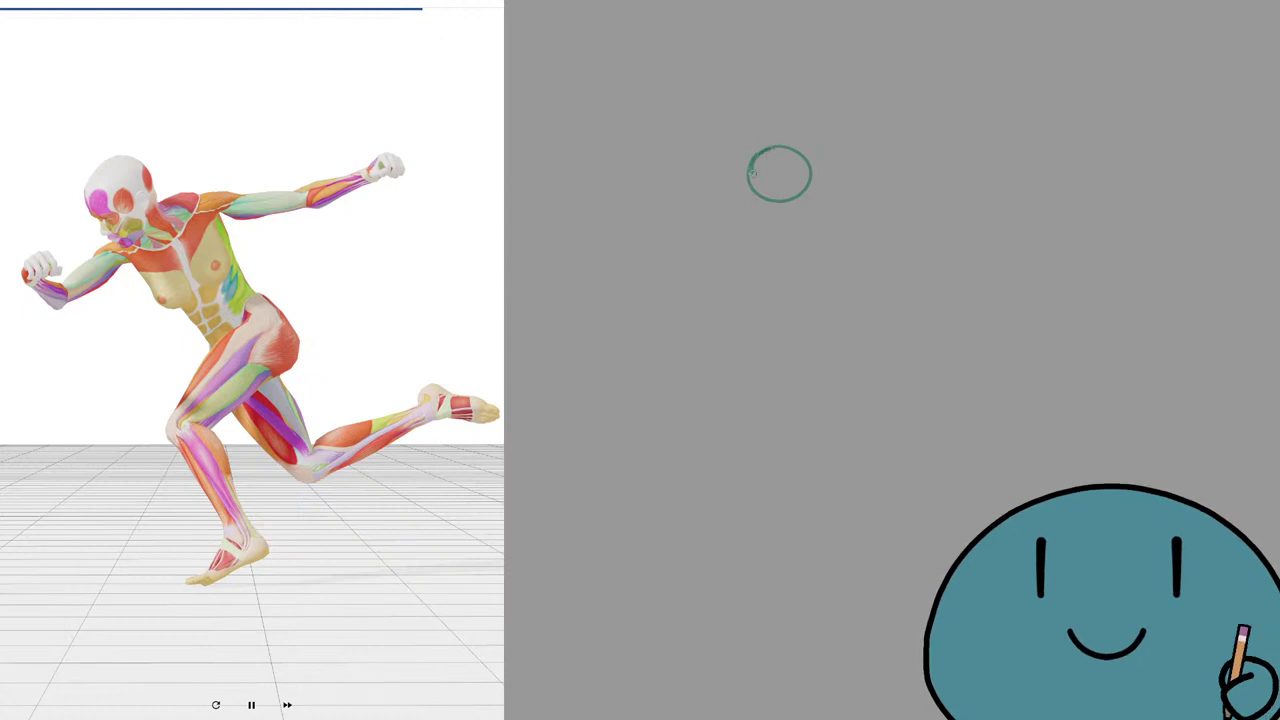
drag(750, 188, 778, 228)
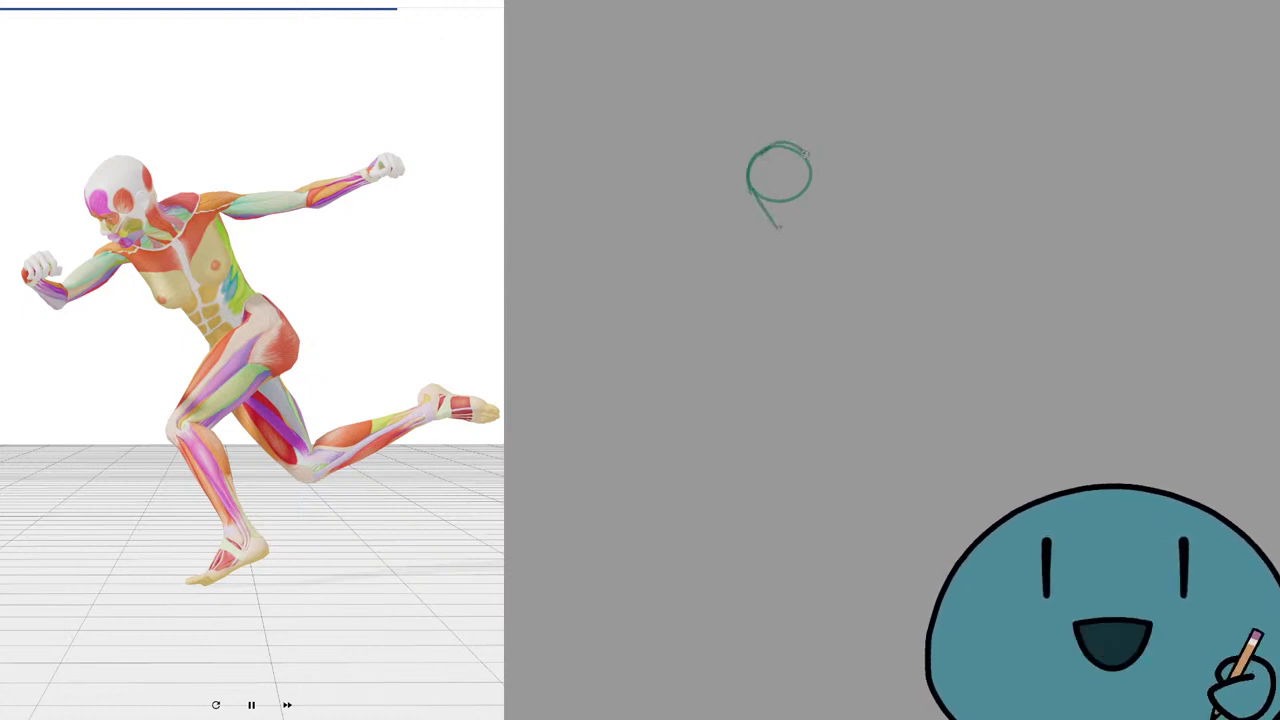
key(ctrl+z)
drag(778, 145, 803, 201)
key(ctrl+z)
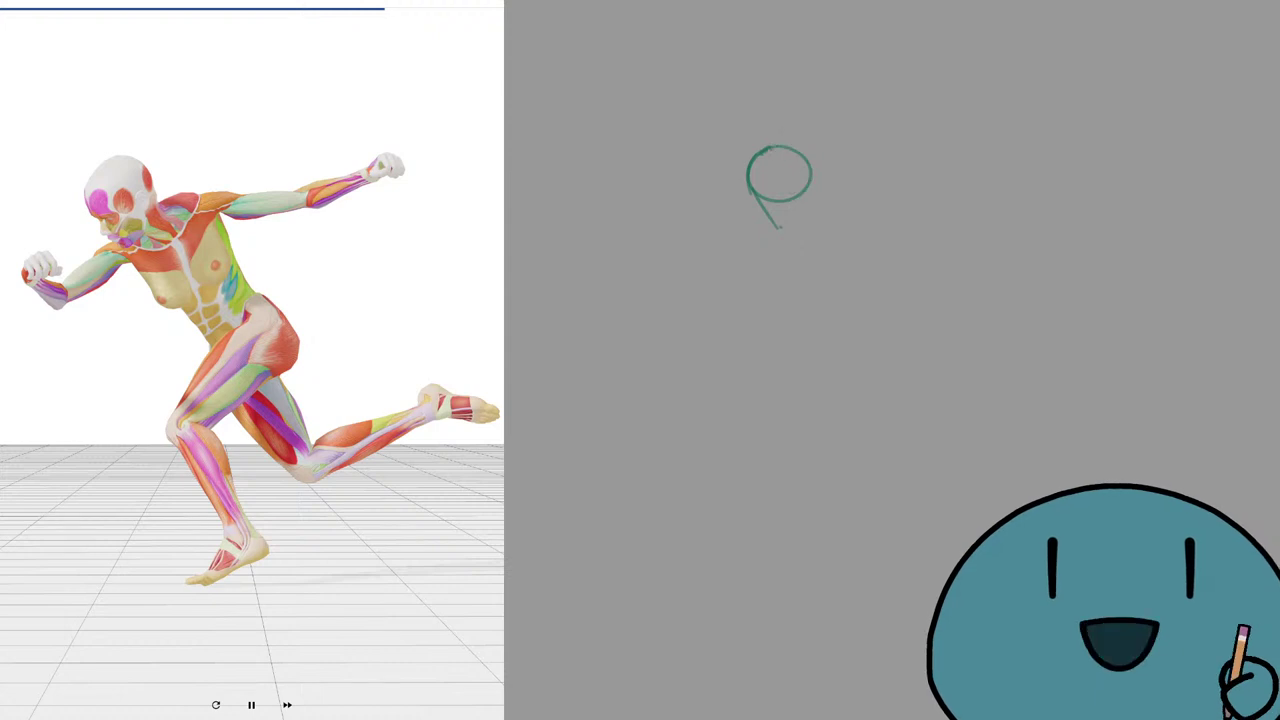
mouse_move(770, 149)
mouse_down()
mouse_move(803, 200)
mouse_move(780, 230)
mouse_up()
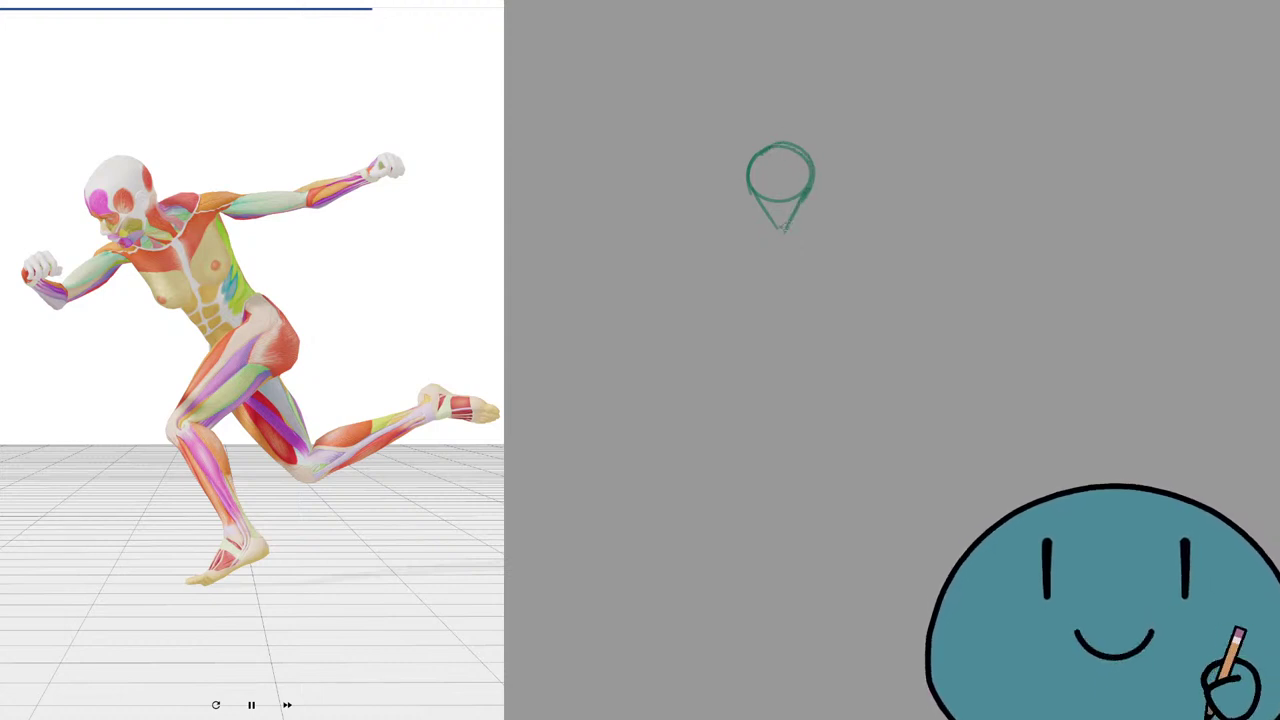
Add the curved face guideline across the head and outline the neck with two slanted lines and a base.
mouse_move(806, 167)
mouse_down()
mouse_move(776, 212)
mouse_move(762, 209)
mouse_up()
drag(810, 172, 830, 232)
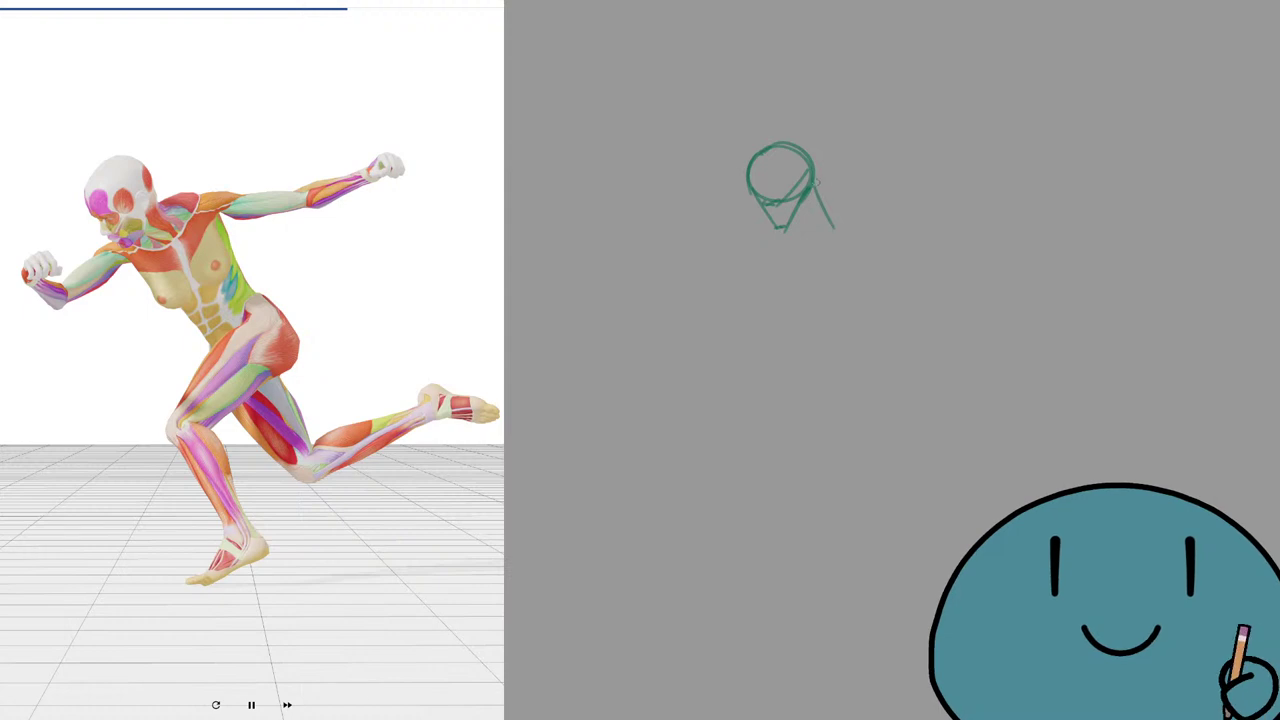
mouse_move(814, 178)
mouse_down()
mouse_move(830, 236)
mouse_move(816, 238)
mouse_move(835, 237)
mouse_up()
key(ctrl+z)
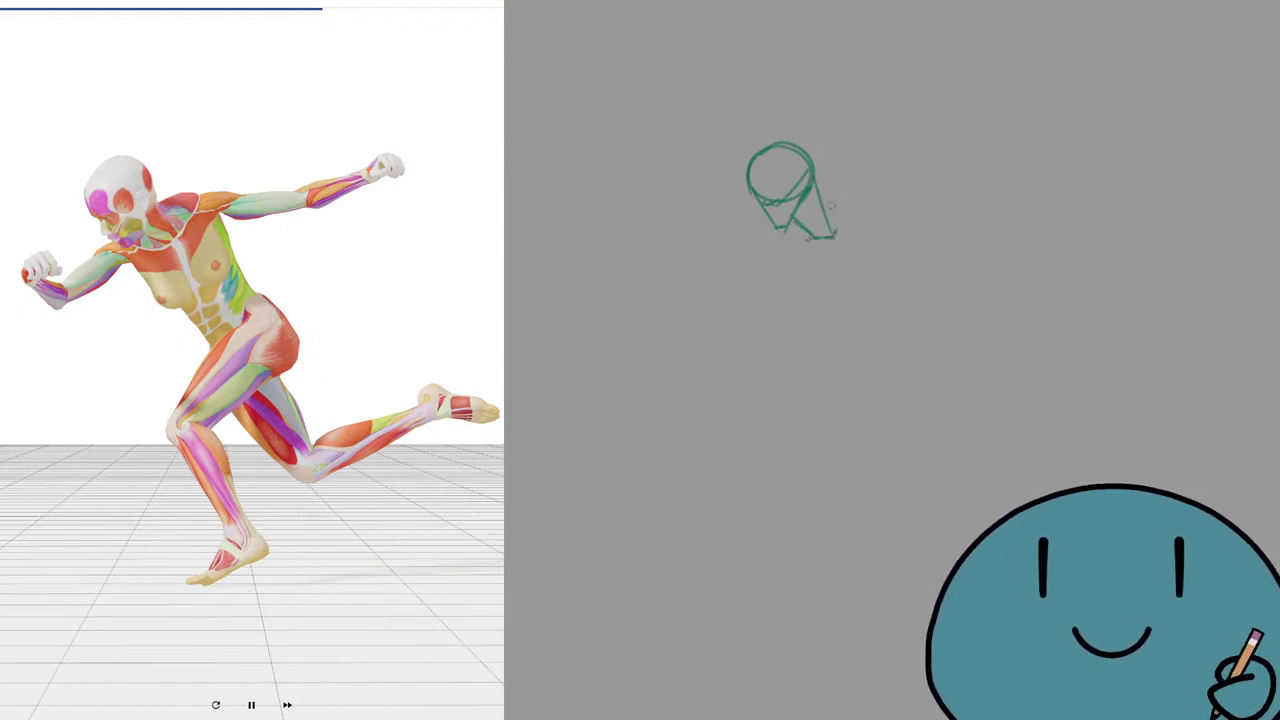
Sketch both shoulders and the collar line from the neck, and run a slanted centre line down the chest.
mouse_move(815, 183)
mouse_down()
mouse_move(838, 205)
mouse_move(822, 242)
mouse_move(881, 187)
mouse_move(885, 201)
mouse_up()
key(ctrl+z)
key(ctrl+z)
mouse_move(834, 243)
mouse_down()
mouse_move(881, 187)
mouse_move(766, 236)
mouse_up()
key(ctrl+z)
key(ctrl+z)
mouse_move(881, 189)
mouse_down()
mouse_move(886, 222)
mouse_move(818, 258)
mouse_move(866, 313)
mouse_up()
key(ctrl+z)
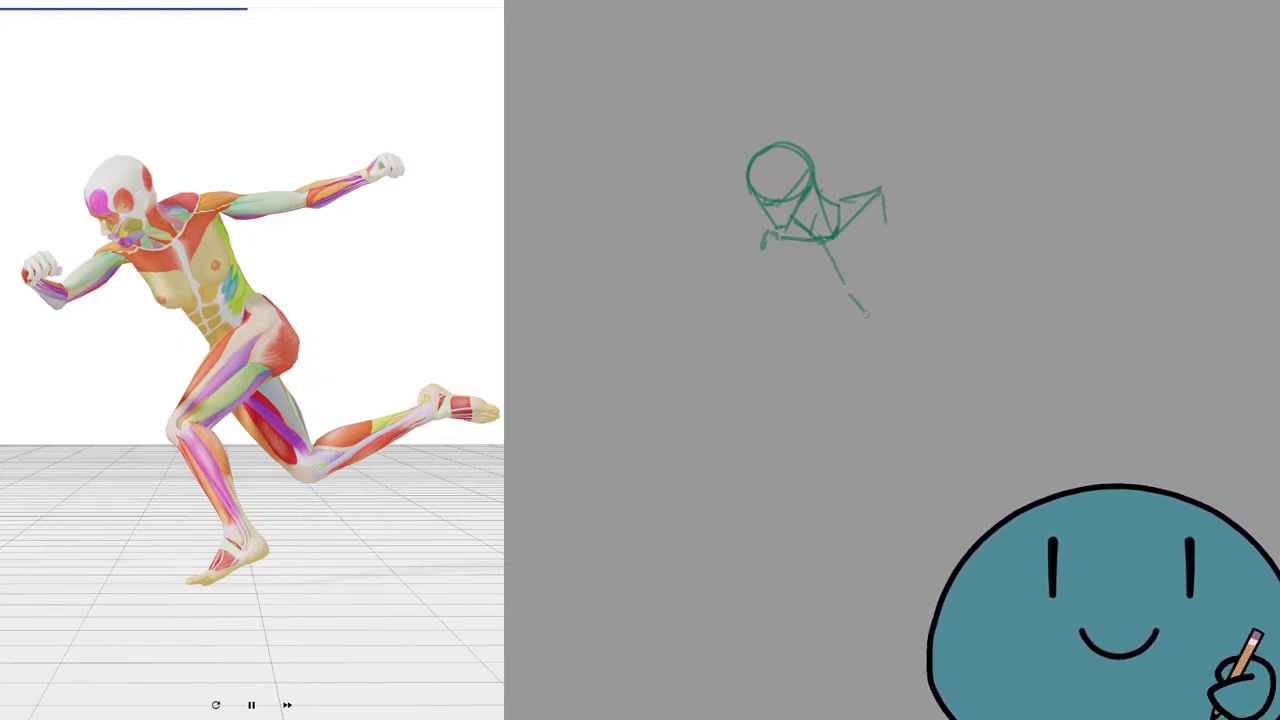
Outline the front and back of the leaning torso and close it with a curved waistline.
drag(776, 244, 855, 314)
key(ctrl+z)
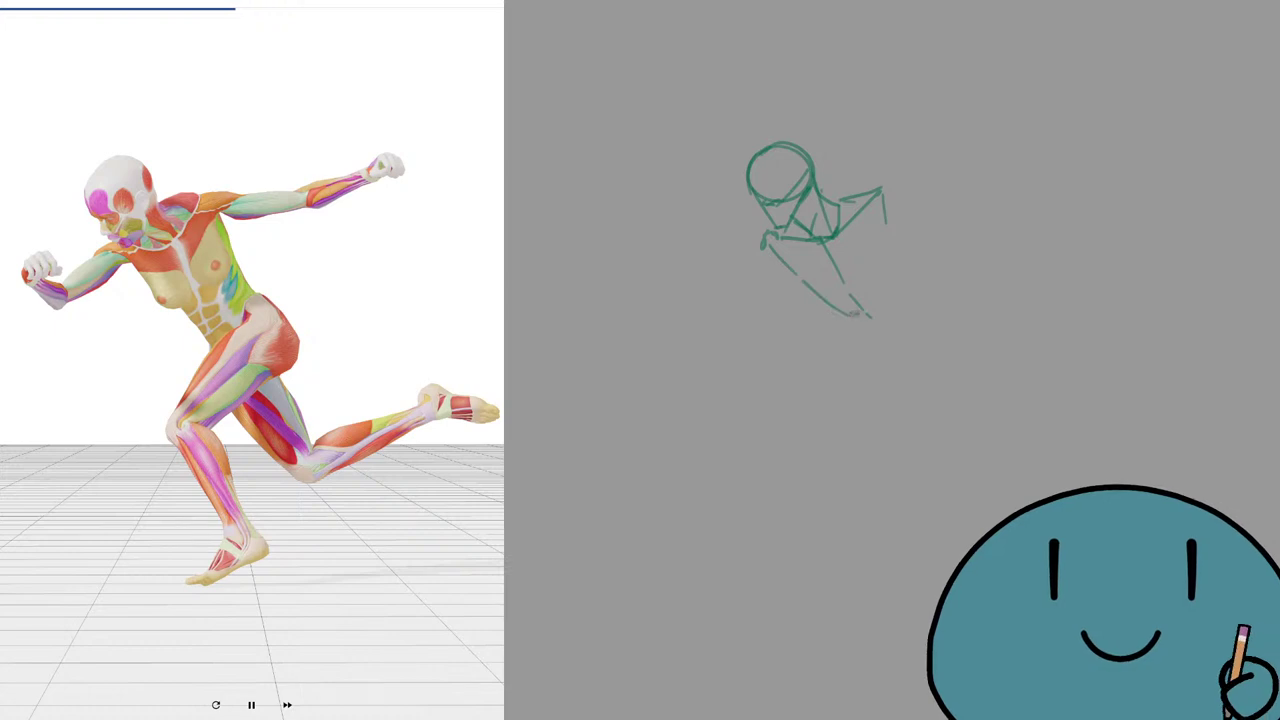
key(ctrl+z)
mouse_move(796, 279)
mouse_down()
mouse_move(844, 308)
mouse_move(871, 311)
mouse_move(886, 291)
mouse_move(885, 303)
mouse_up()
key(ctrl+z)
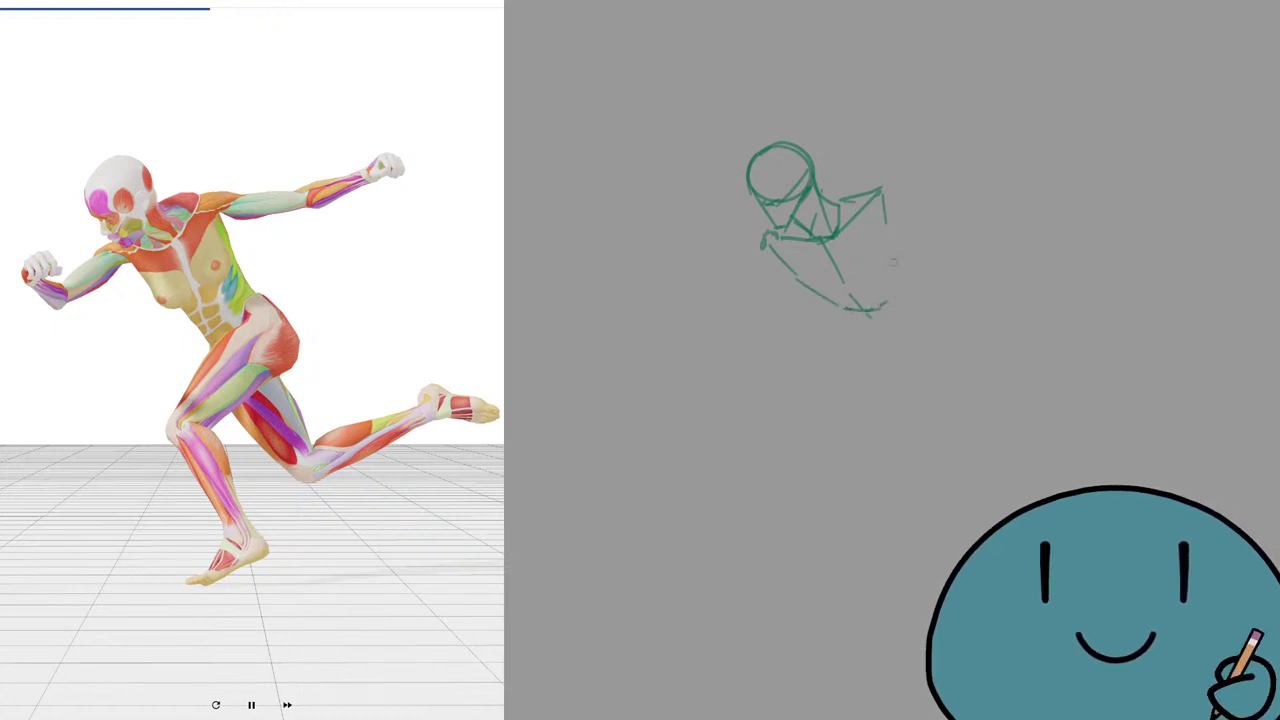
drag(890, 259, 881, 294)
key(ctrl+z)
drag(877, 195, 886, 233)
key(ctrl+z)
Extend the torso's back edge to the waist and draw the front and rear lines of the pelvis.
mouse_move(886, 246)
mouse_down()
mouse_move(884, 307)
mouse_move(918, 311)
mouse_up()
key(ctrl+z)
mouse_move(894, 292)
mouse_down()
mouse_move(860, 320)
mouse_move(891, 299)
mouse_move(830, 333)
mouse_move(862, 333)
mouse_move(846, 318)
mouse_move(887, 302)
mouse_move(859, 313)
mouse_move(847, 338)
mouse_move(864, 376)
mouse_up()
key(ctrl+z)
drag(842, 318, 862, 357)
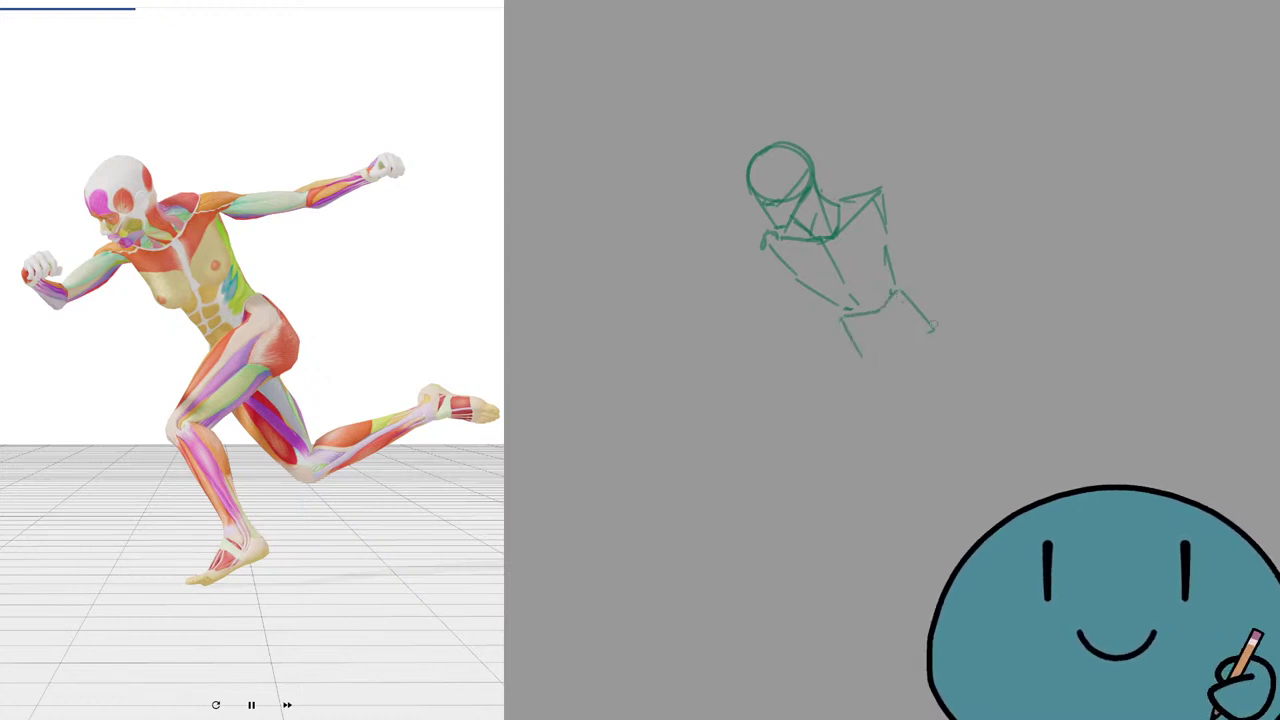
drag(897, 292, 950, 372)
key(ctrl+z)
Round the buttock and draw the underside of the forward thigh down to a curved knee.
mouse_move(912, 308)
mouse_down()
mouse_move(946, 348)
mouse_move(945, 372)
mouse_move(928, 365)
mouse_move(950, 378)
mouse_move(929, 379)
mouse_move(891, 308)
mouse_move(879, 343)
mouse_up()
key(ctrl+z)
key(ctrl+z)
drag(916, 312, 881, 342)
drag(938, 329, 940, 381)
key(ctrl+z)
key(ctrl+z)
key(ctrl+z)
mouse_move(936, 330)
mouse_down()
mouse_move(942, 372)
mouse_move(850, 448)
mouse_move(818, 406)
mouse_move(843, 426)
mouse_up()
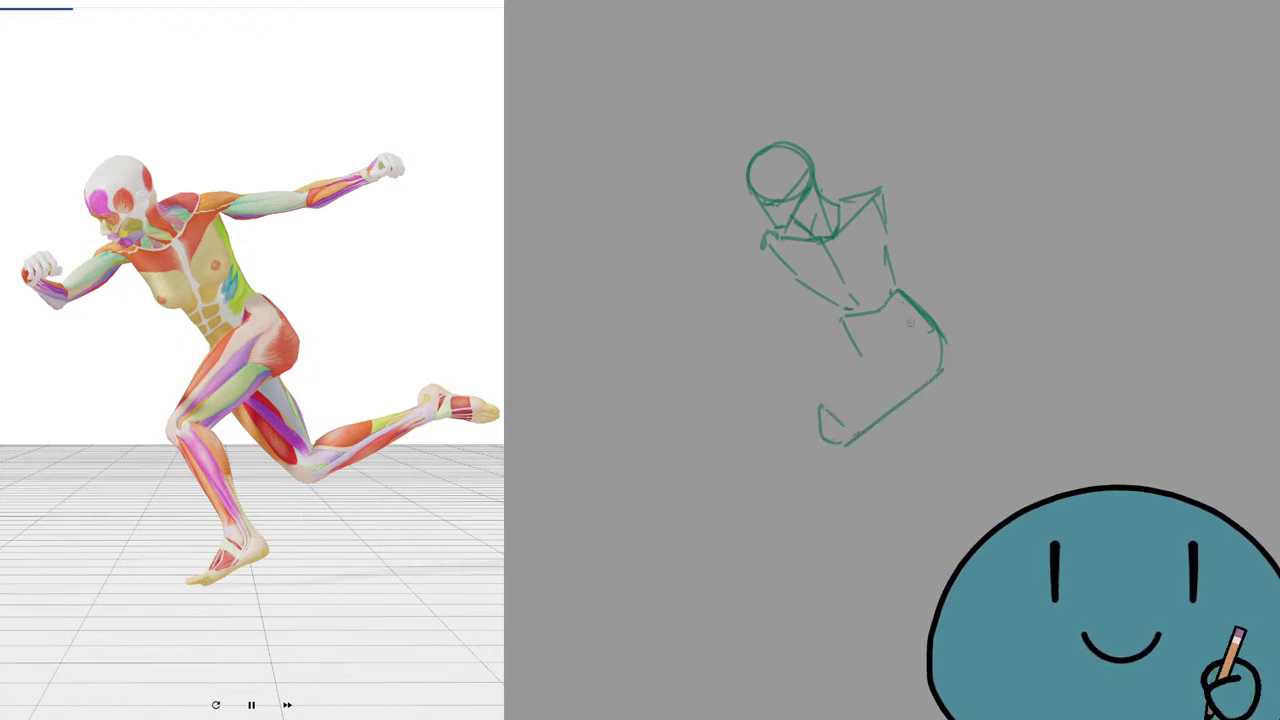
Complete the forward thigh's upper contour from the hip and indicate its lower leg with one straight line.
drag(911, 321, 894, 323)
mouse_move(885, 329)
mouse_down()
mouse_move(820, 408)
mouse_move(887, 553)
mouse_up()
key(ctrl+z)
key(ctrl+z)
key(ctrl+z)
drag(818, 436, 880, 556)
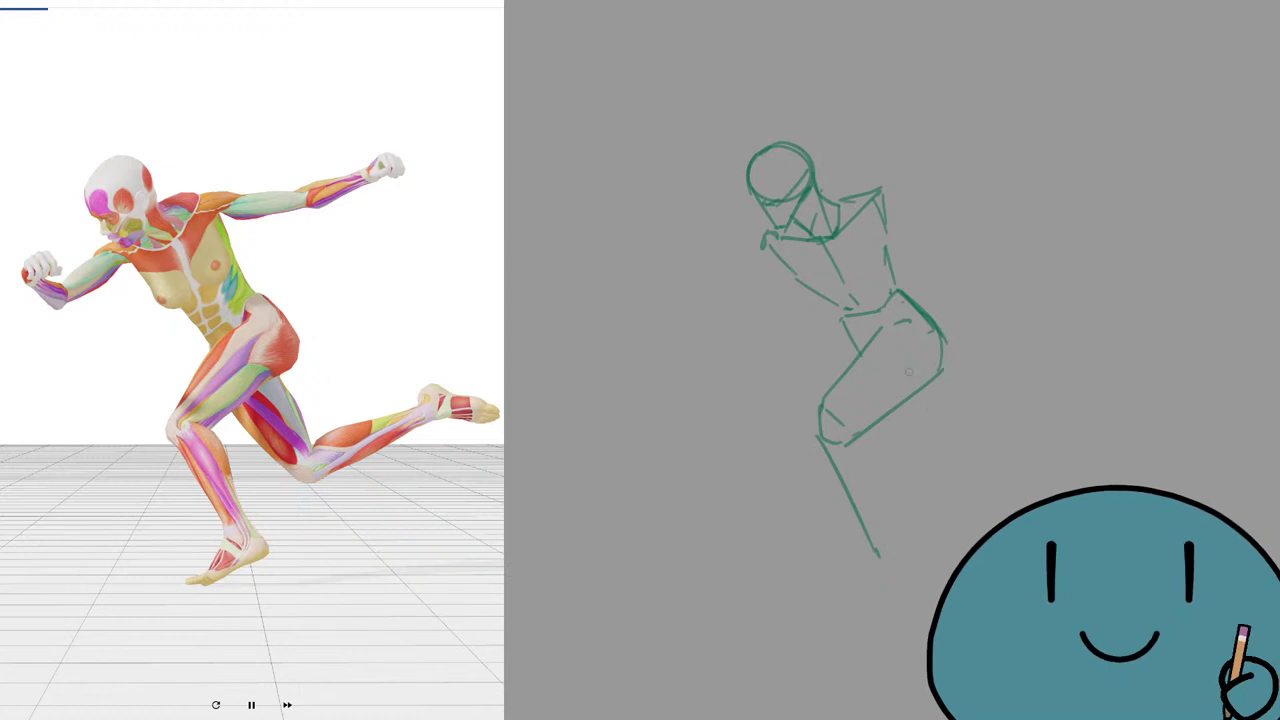
Sketch the trailing leg behind the forward thigh, with its bent knee and lower leg stretched backward.
drag(906, 420, 968, 467)
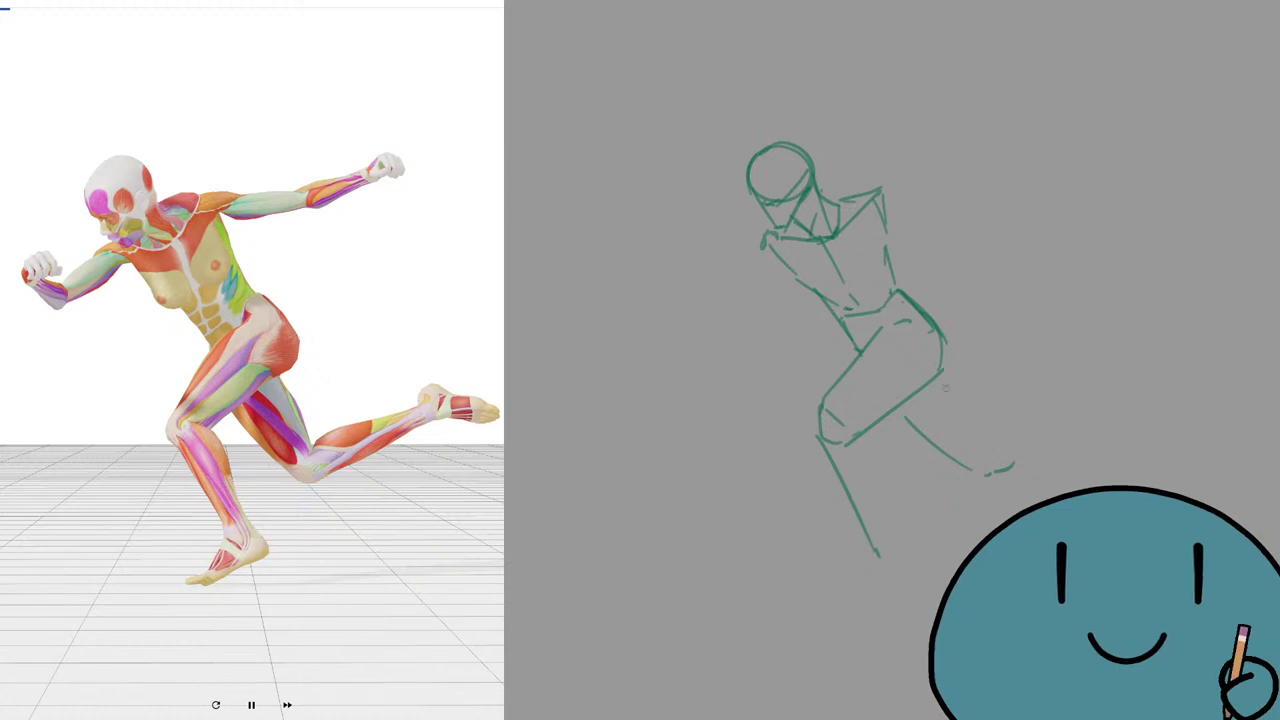
drag(940, 372, 975, 428)
mouse_move(902, 412)
mouse_down()
mouse_move(990, 470)
mouse_move(1094, 428)
mouse_up()
Indicate the backward and forward arms with simple lines from the shoulders, and clear the canvas.
mouse_move(878, 198)
mouse_down()
mouse_move(980, 180)
mouse_move(970, 177)
mouse_up()
mouse_move(768, 236)
mouse_down()
mouse_move(720, 292)
mouse_move(738, 301)
mouse_move(718, 297)
mouse_up()
mouse_move(718, 297)
mouse_down()
mouse_move(722, 255)
mouse_move(747, 229)
mouse_move(743, 255)
mouse_up()
key(Delete)
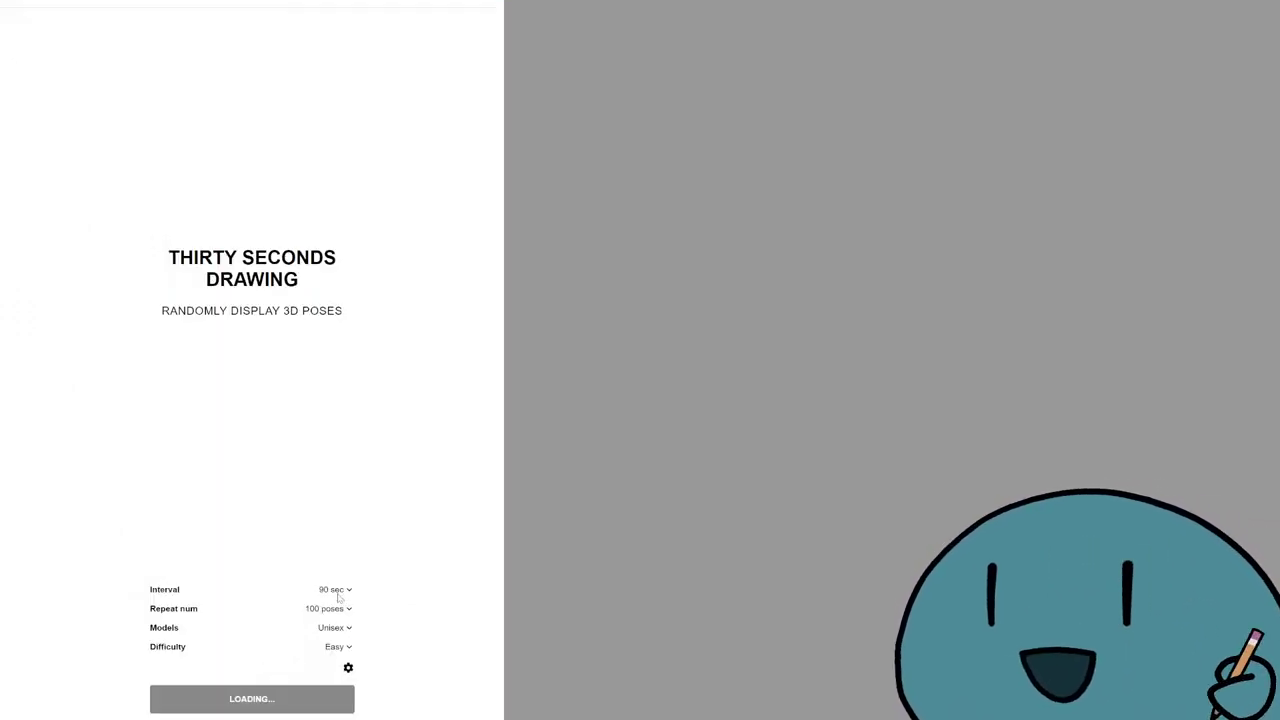
Set the pose interval to 180 sec.
click(338, 594)
click(341, 659)
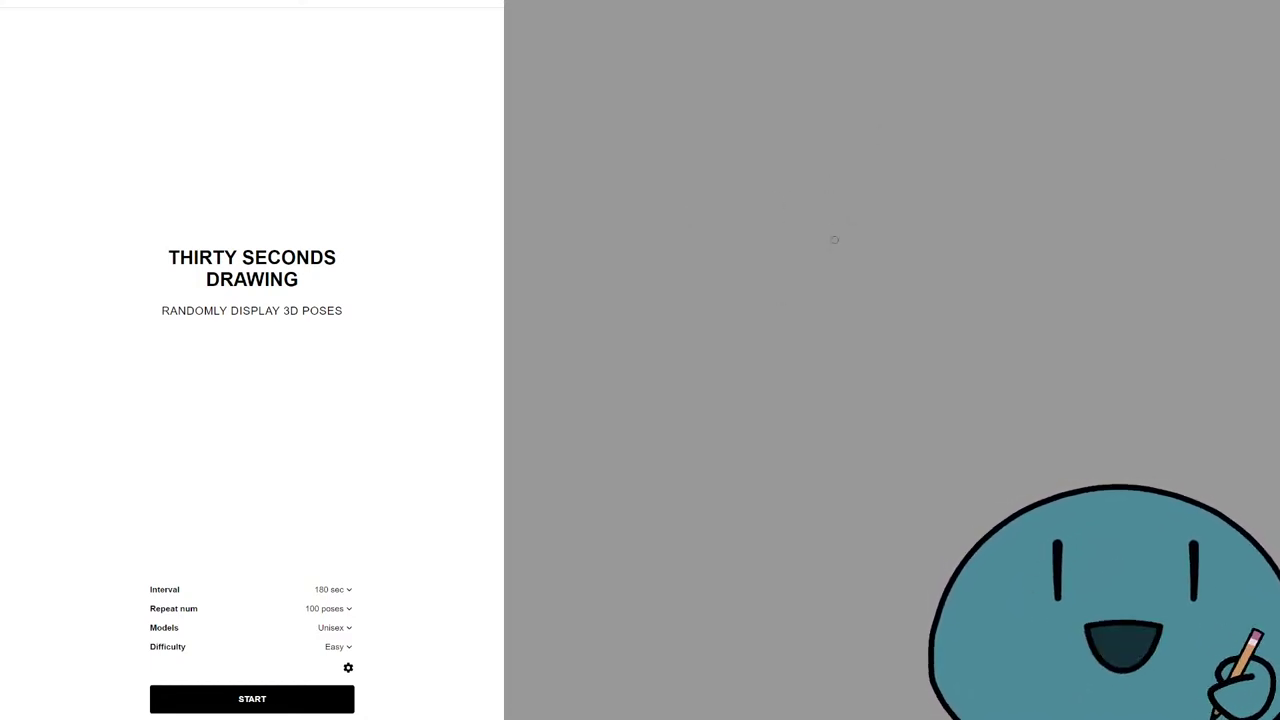
Draw a simple stick figure with a circle head, horizontal shoulder line, vertical spine and thick hip mark.
drag(834, 240, 862, 343)
drag(770, 275, 1014, 272)
key(ctrl+z)
drag(748, 272, 970, 270)
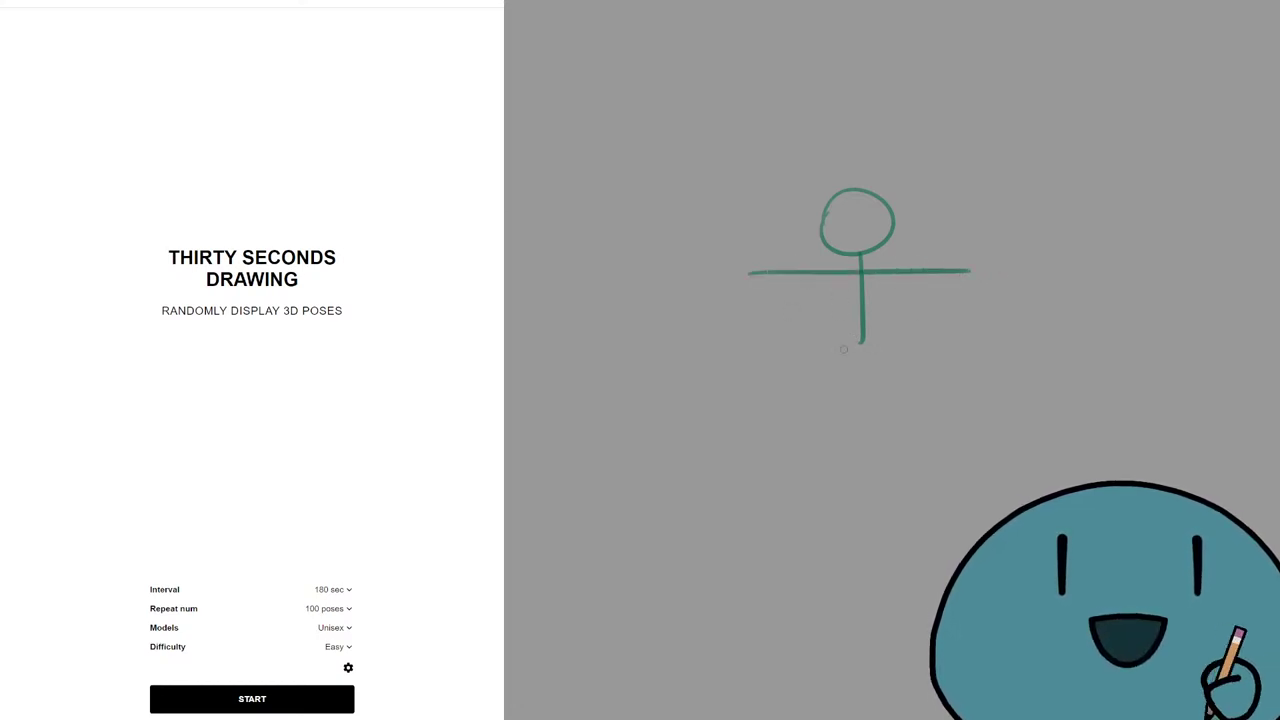
drag(852, 342, 872, 343)
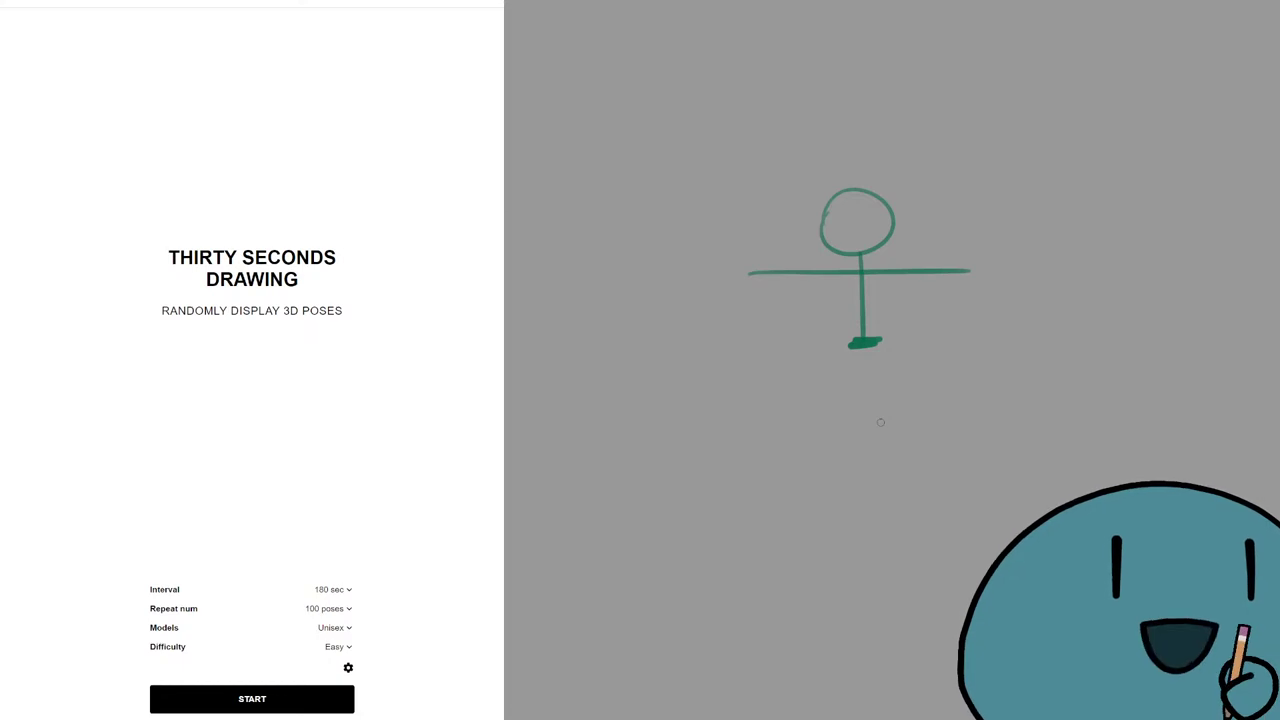
Draw an upward arrow and a downward arrow on opposite sides of the stick figure, and clear the canvas.
mouse_move(710, 143)
mouse_down()
mouse_move(630, 245)
mouse_move(682, 232)
mouse_up()
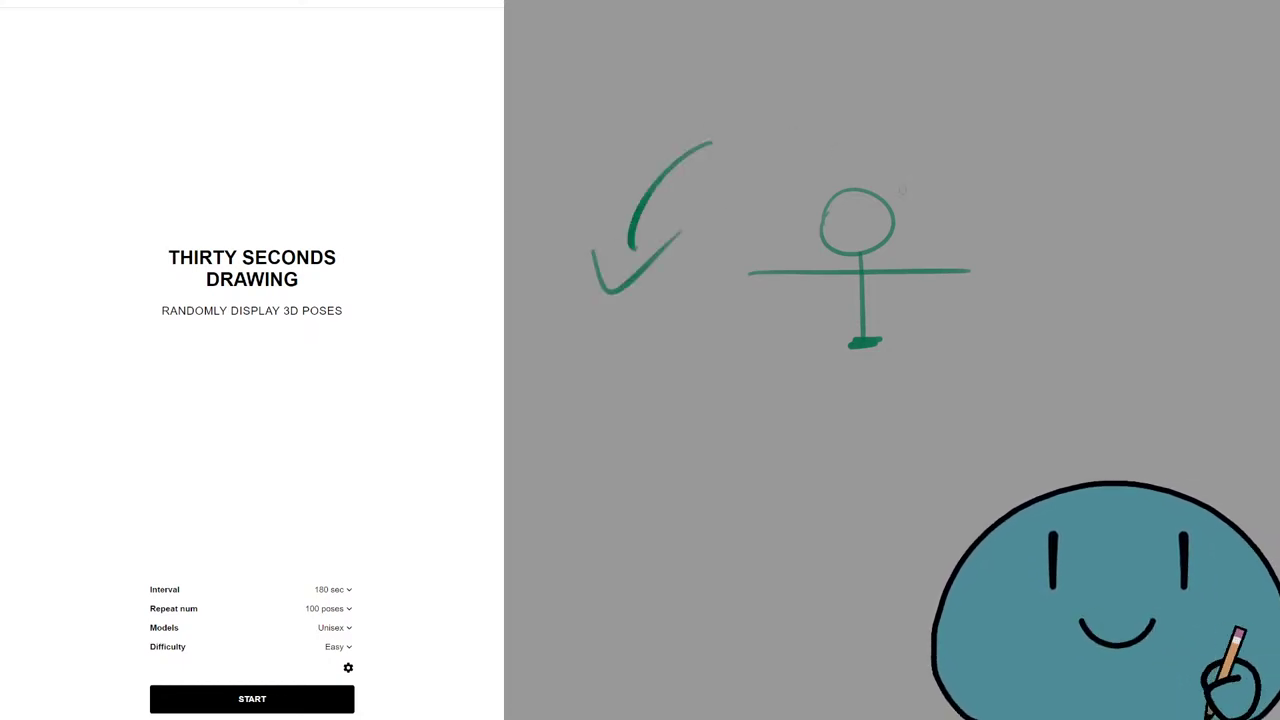
mouse_move(1008, 254)
mouse_down()
mouse_move(977, 162)
mouse_move(926, 148)
mouse_move(994, 155)
mouse_move(965, 213)
mouse_move(1037, 205)
mouse_up()
key(ctrl+z)
key(ctrl+z)
key(ctrl+z)
key(ctrl+z)
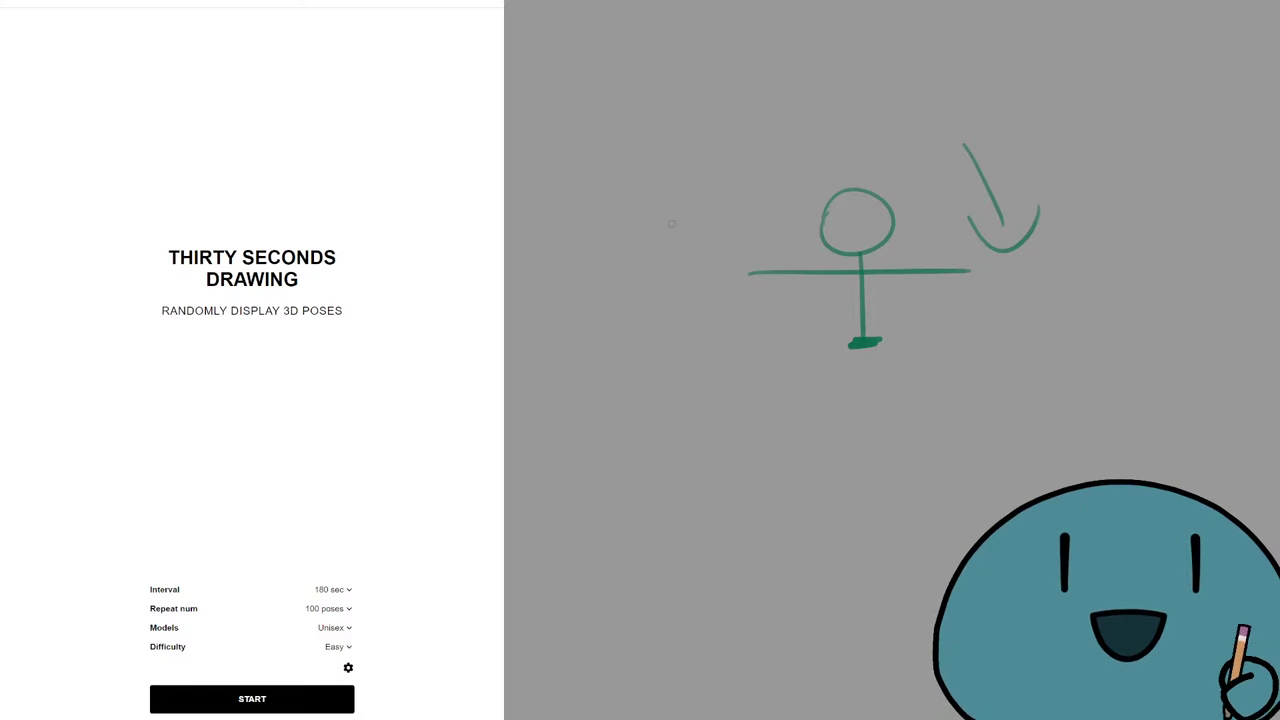
mouse_move(668, 259)
mouse_down()
mouse_move(731, 177)
mouse_move(742, 208)
mouse_up()
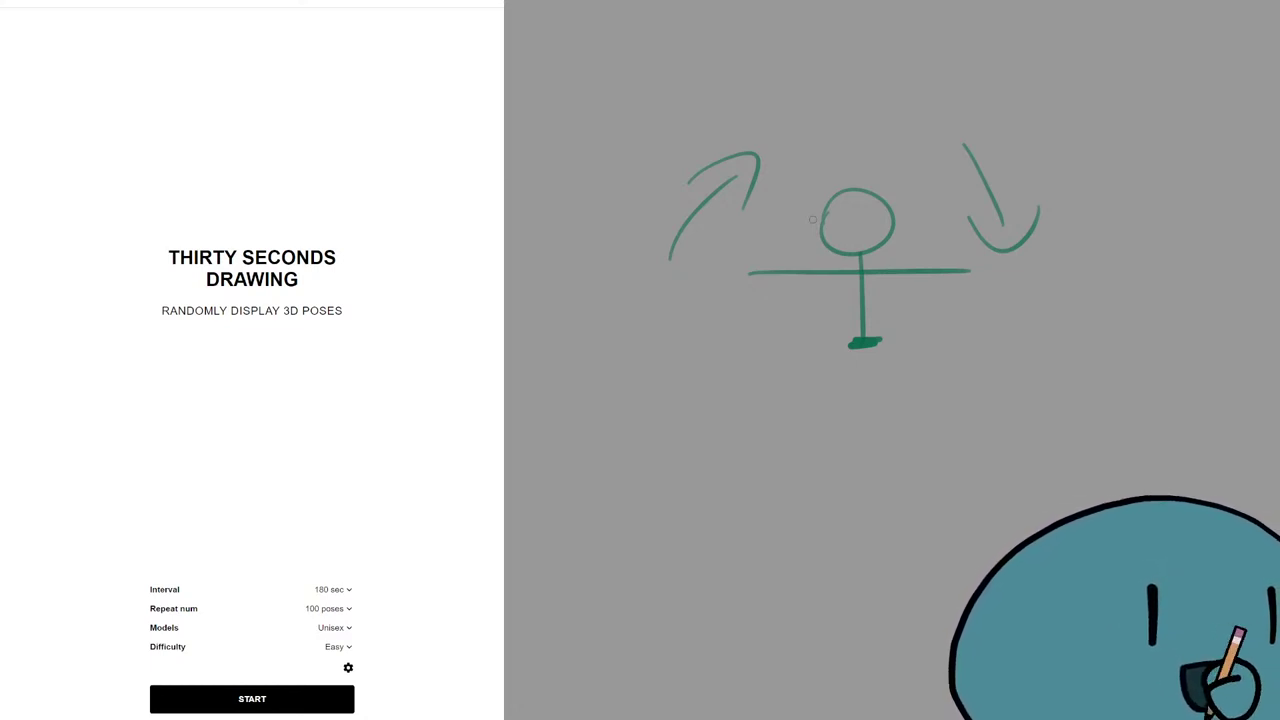
key(Delete)
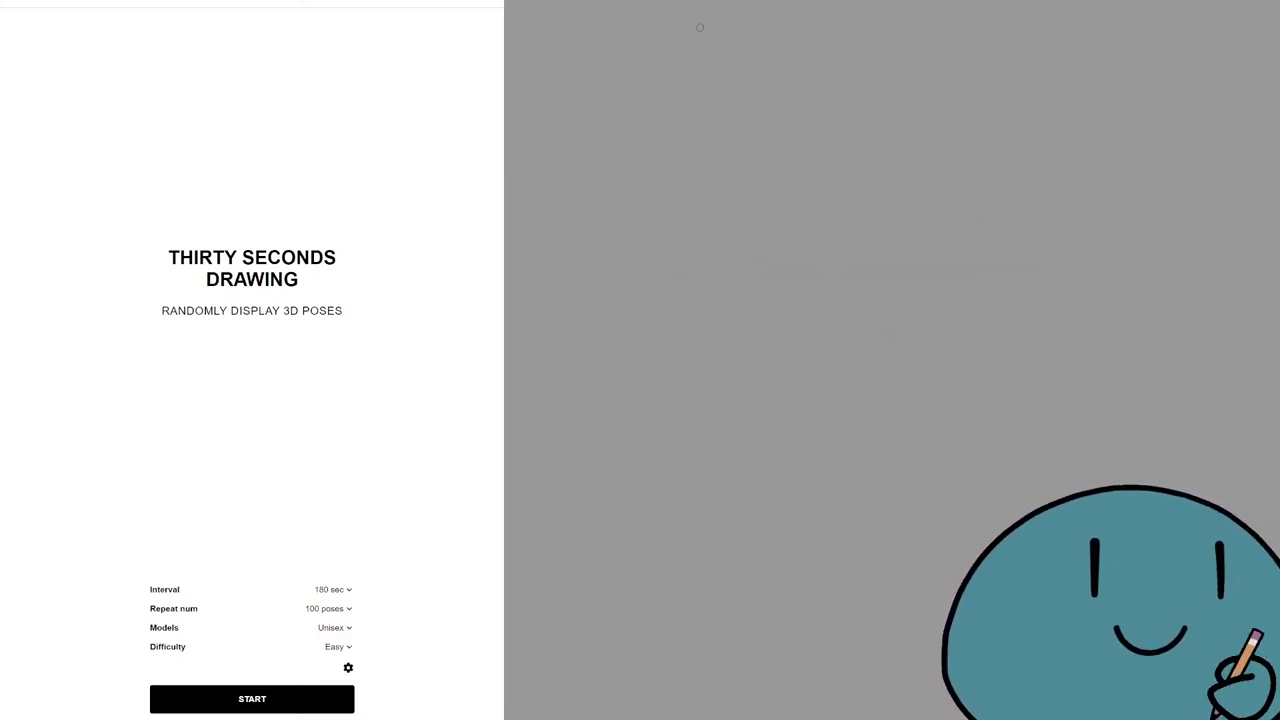
Start the timed pose session with 100 easy unisex poses.
mouse_move(1084, 390)
mouse_down()
mouse_move(831, 492)
mouse_move(601, 413)
mouse_up()
key(ctrl+z)
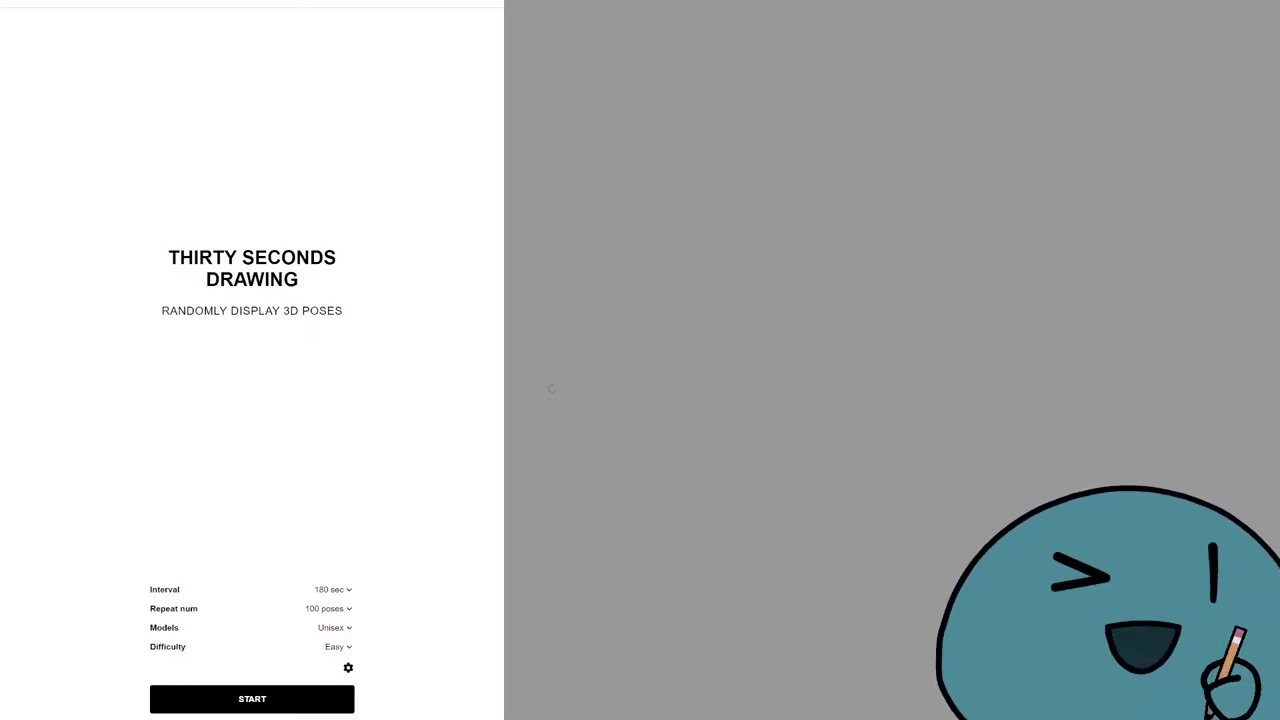
click(265, 695)
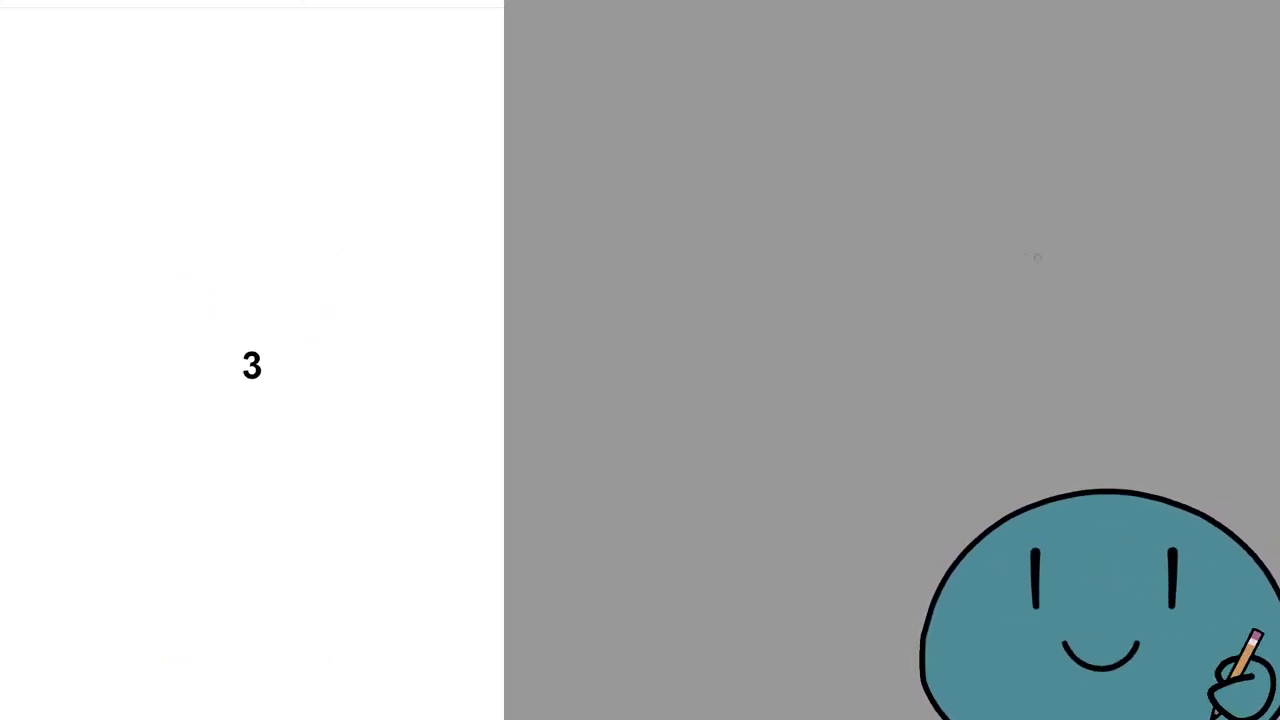
mouse_move(914, 187)
mouse_down()
mouse_move(740, 210)
mouse_move(688, 294)
mouse_up()
key(ctrl+z)
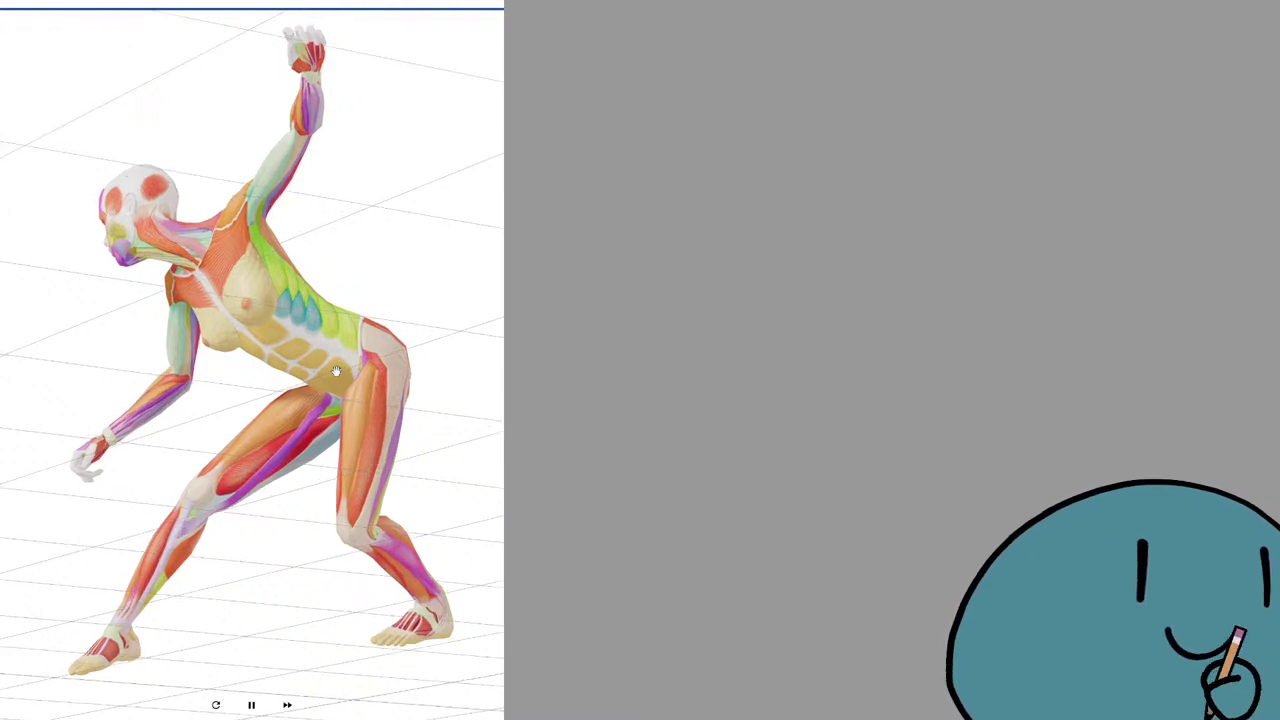
mouse_move(939, 323)
mouse_down()
mouse_move(674, 294)
mouse_move(857, 449)
mouse_move(824, 386)
mouse_up()
key(ctrl+z)
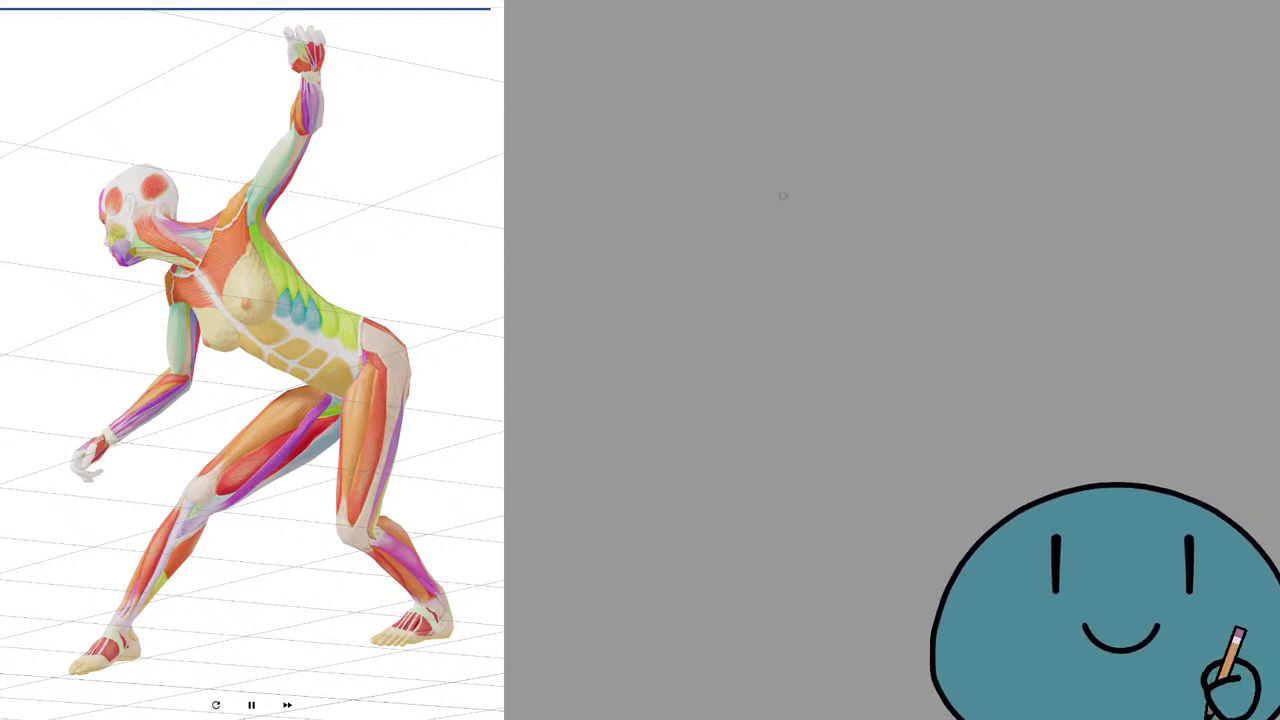
mouse_move(783, 196)
mouse_down()
mouse_move(799, 170)
mouse_move(752, 163)
mouse_move(790, 140)
mouse_move(733, 160)
mouse_move(753, 233)
mouse_up()
key(ctrl+z)
key(ctrl+z)
key(ctrl+z)
key(ctrl+z)
Draw the bending figure's head as a circle with a curved brow line, slanted face edge and jaw line.
mouse_move(735, 172)
mouse_down()
mouse_move(753, 240)
mouse_move(751, 228)
mouse_move(800, 204)
mouse_move(741, 186)
mouse_move(802, 168)
mouse_move(800, 148)
mouse_move(805, 200)
mouse_up()
key(ctrl+z)
mouse_move(768, 134)
mouse_down()
mouse_move(776, 178)
mouse_move(781, 135)
mouse_move(809, 188)
mouse_up()
key(ctrl+z)
key(ctrl+z)
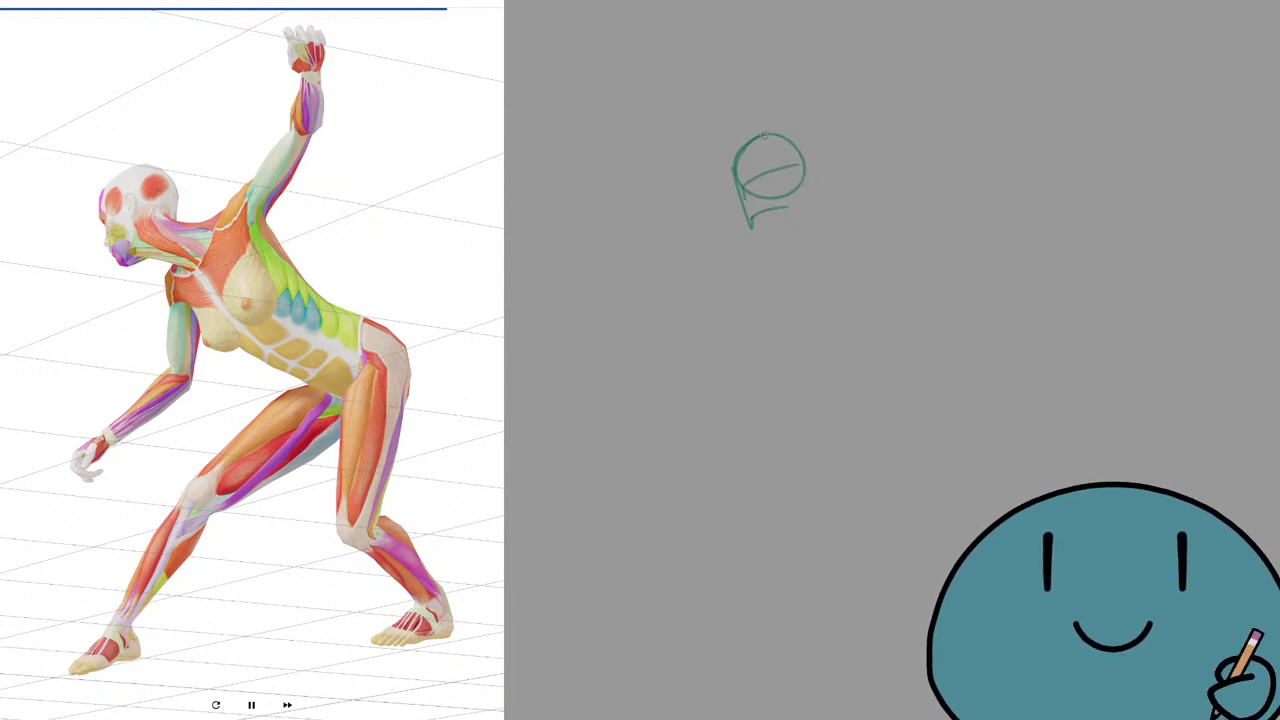
Redraw the back of the skull slightly larger, erase the inner part of the circle and undo the first neck strokes.
mouse_move(766, 132)
mouse_down()
mouse_move(815, 187)
mouse_move(794, 130)
mouse_move(806, 176)
mouse_up()
key(ctrl+z)
key(ctrl+z)
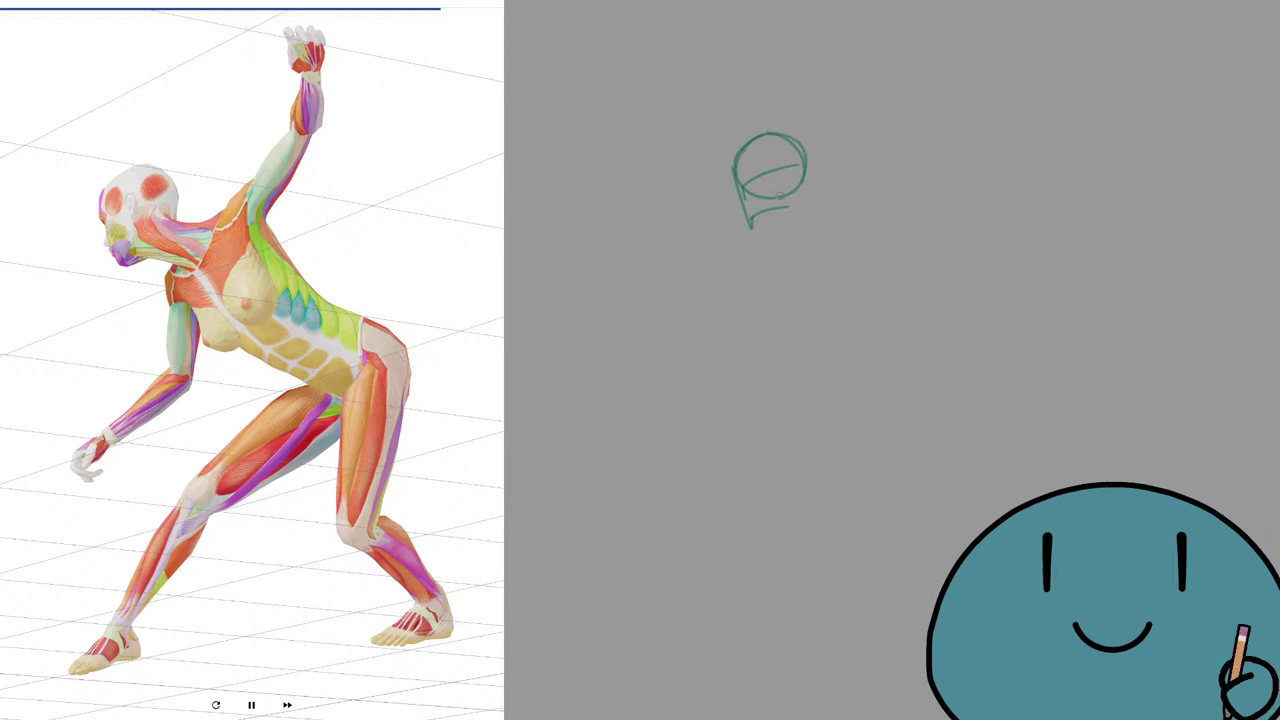
key(ctrl+z)
drag(765, 133, 805, 185)
key(ctrl+z)
mouse_move(773, 132)
mouse_down()
mouse_move(778, 194)
mouse_move(775, 150)
mouse_move(797, 166)
mouse_move(777, 182)
mouse_move(789, 195)
mouse_move(830, 173)
mouse_move(791, 165)
mouse_move(783, 206)
mouse_move(800, 176)
mouse_move(844, 210)
mouse_up()
key(e)
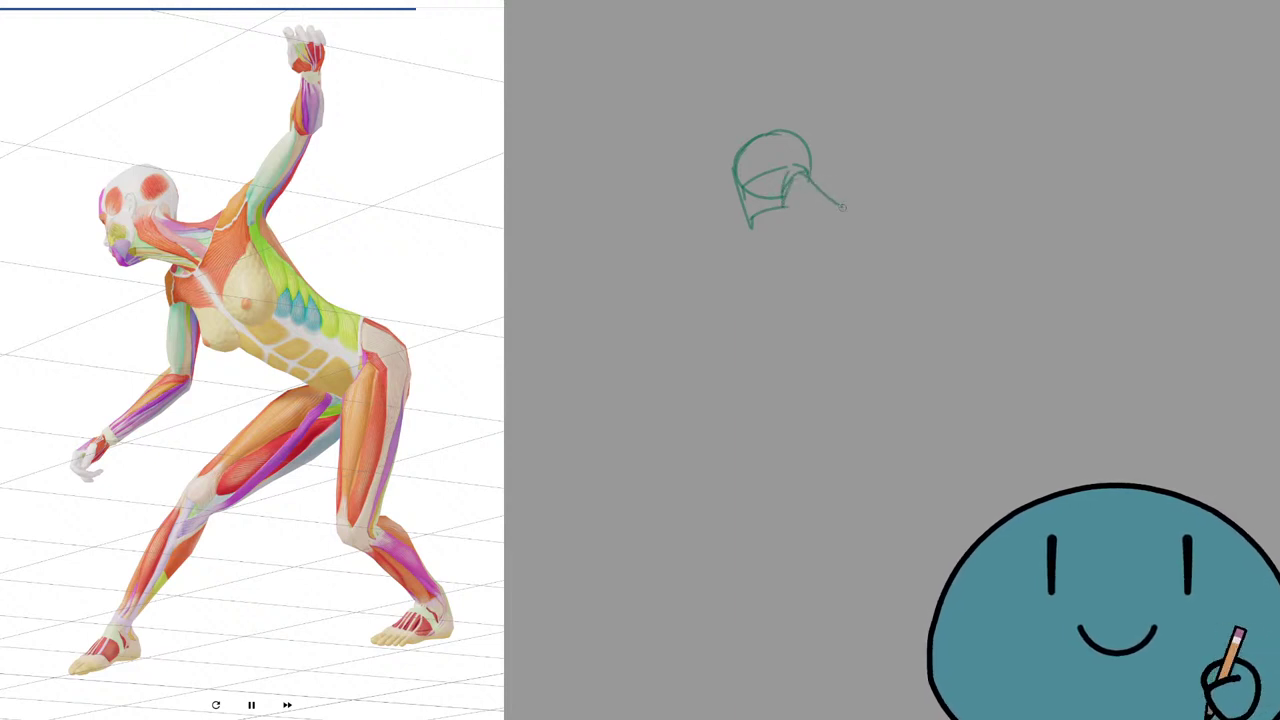
key(ctrl+z)
key(ctrl+z)
key(ctrl+z)
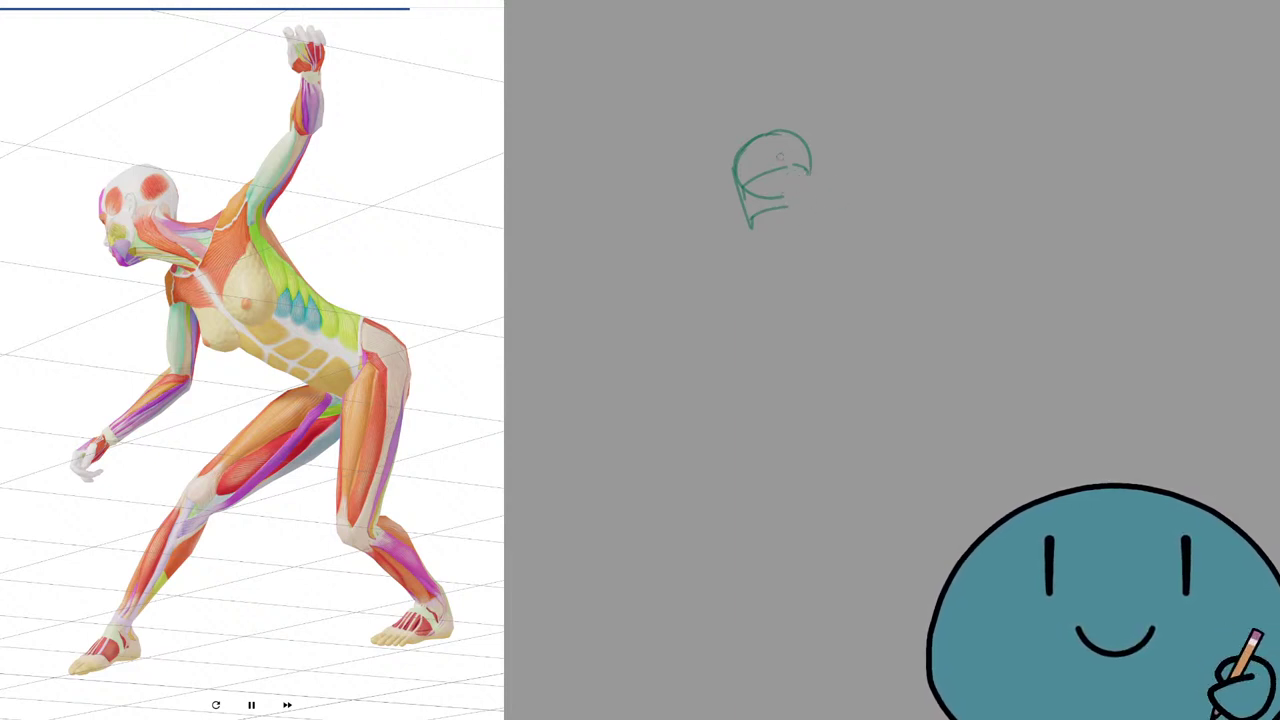
Extend the back of the head downward, close the chin, and outline the neck slanting toward the shoulders.
drag(810, 172, 812, 190)
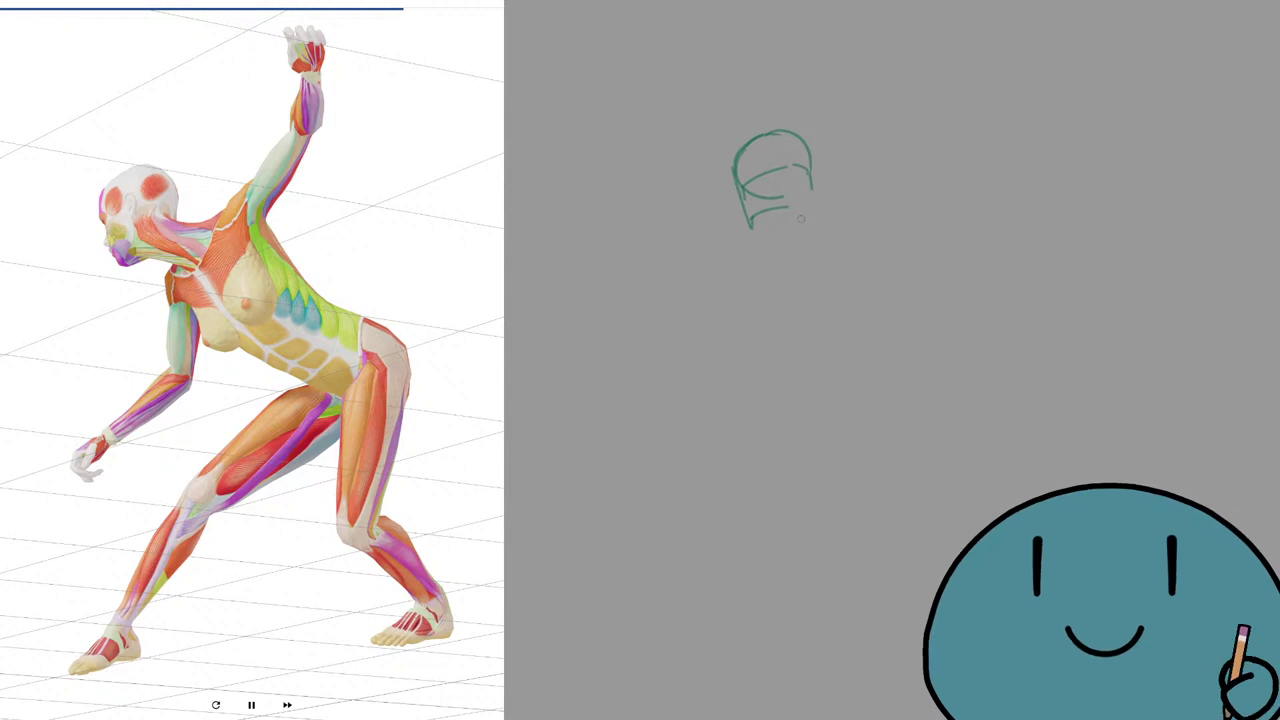
drag(752, 228, 782, 224)
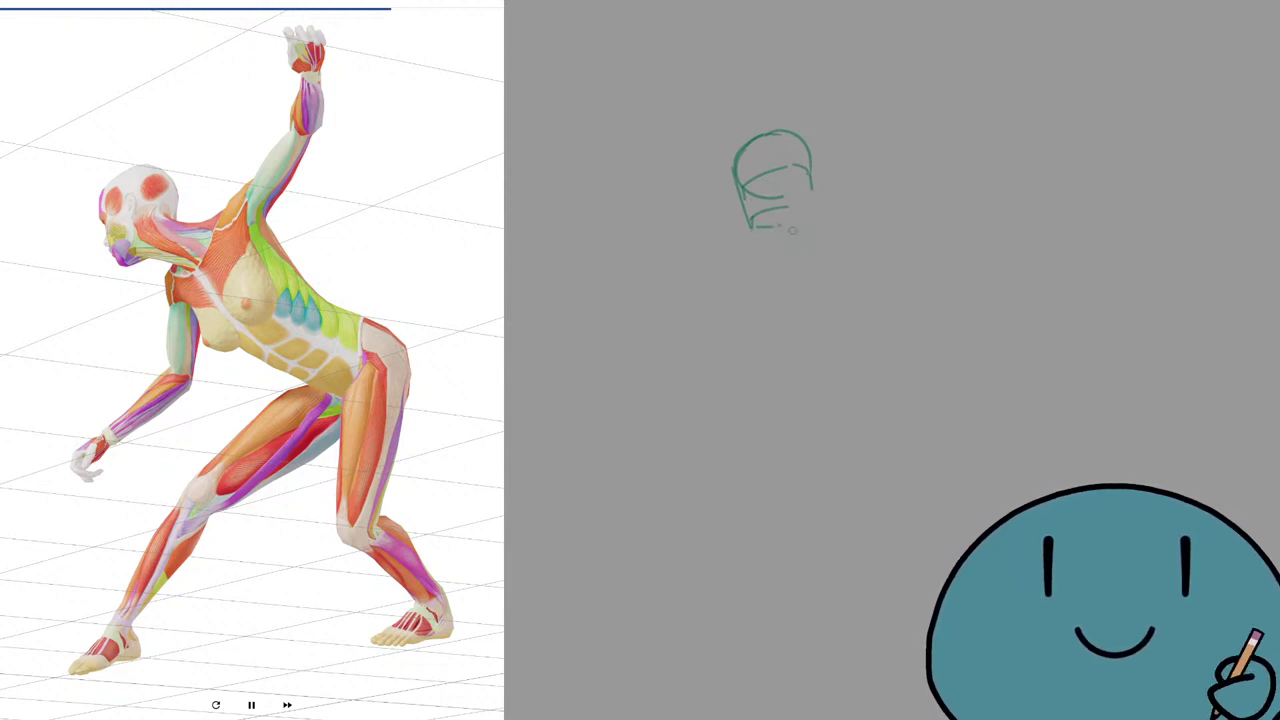
drag(787, 226, 816, 247)
mouse_move(788, 193)
mouse_down()
mouse_move(813, 246)
mouse_move(824, 246)
mouse_move(807, 185)
mouse_move(788, 225)
mouse_move(835, 213)
mouse_move(826, 249)
mouse_up()
key(ctrl+z)
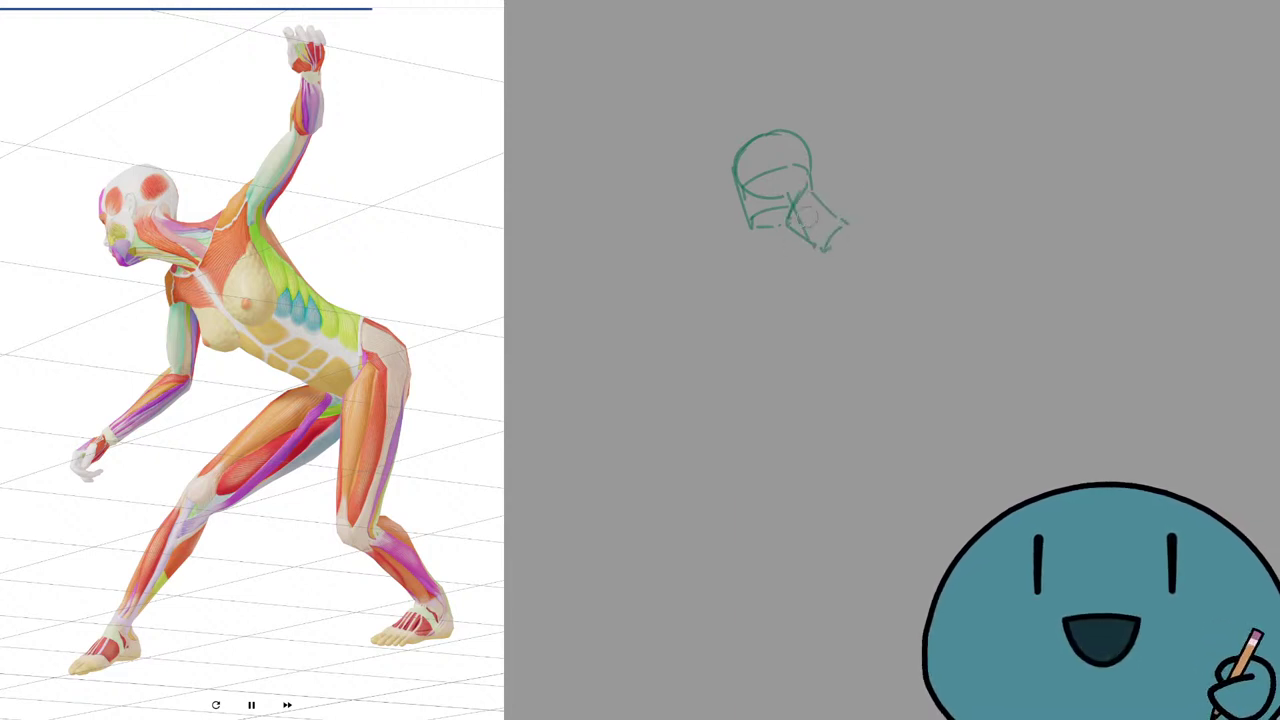
Refine the front of the neck, redraw the underside of the jaw, and try a heavier line across the neck's base.
drag(798, 205, 823, 247)
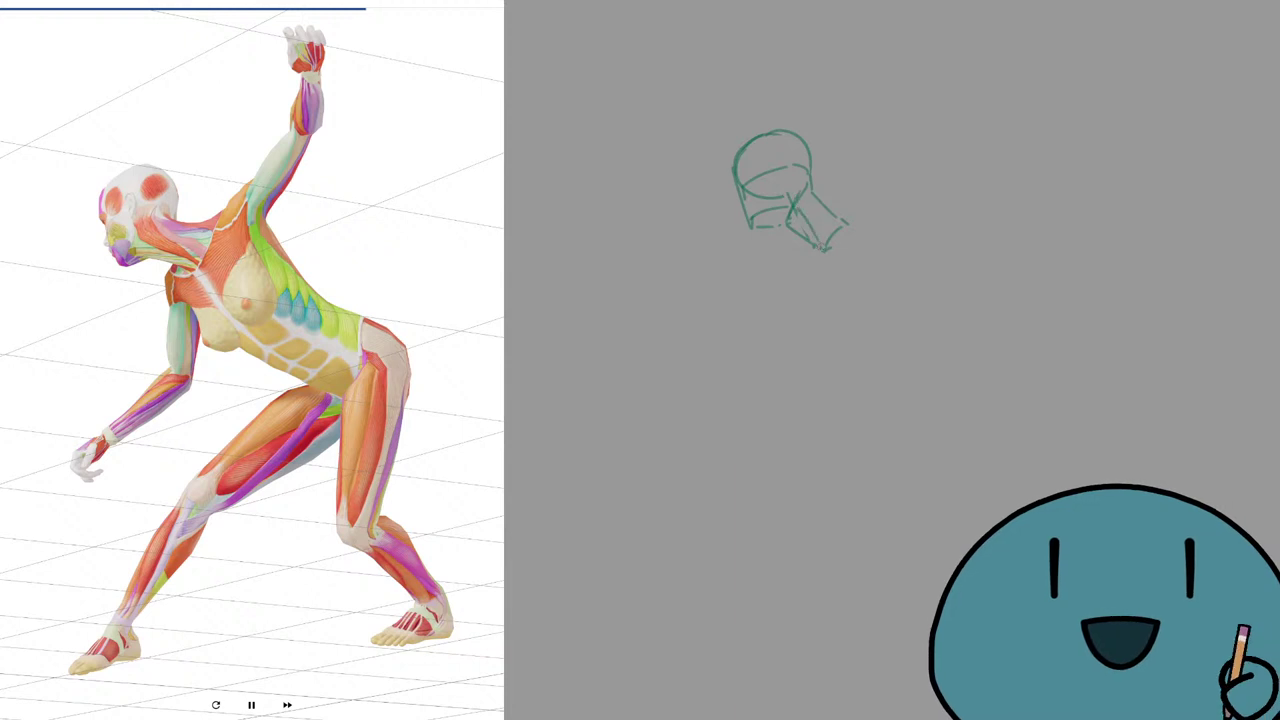
key(ctrl+z)
mouse_move(793, 205)
mouse_down()
mouse_move(822, 247)
mouse_move(787, 224)
mouse_move(750, 228)
mouse_up()
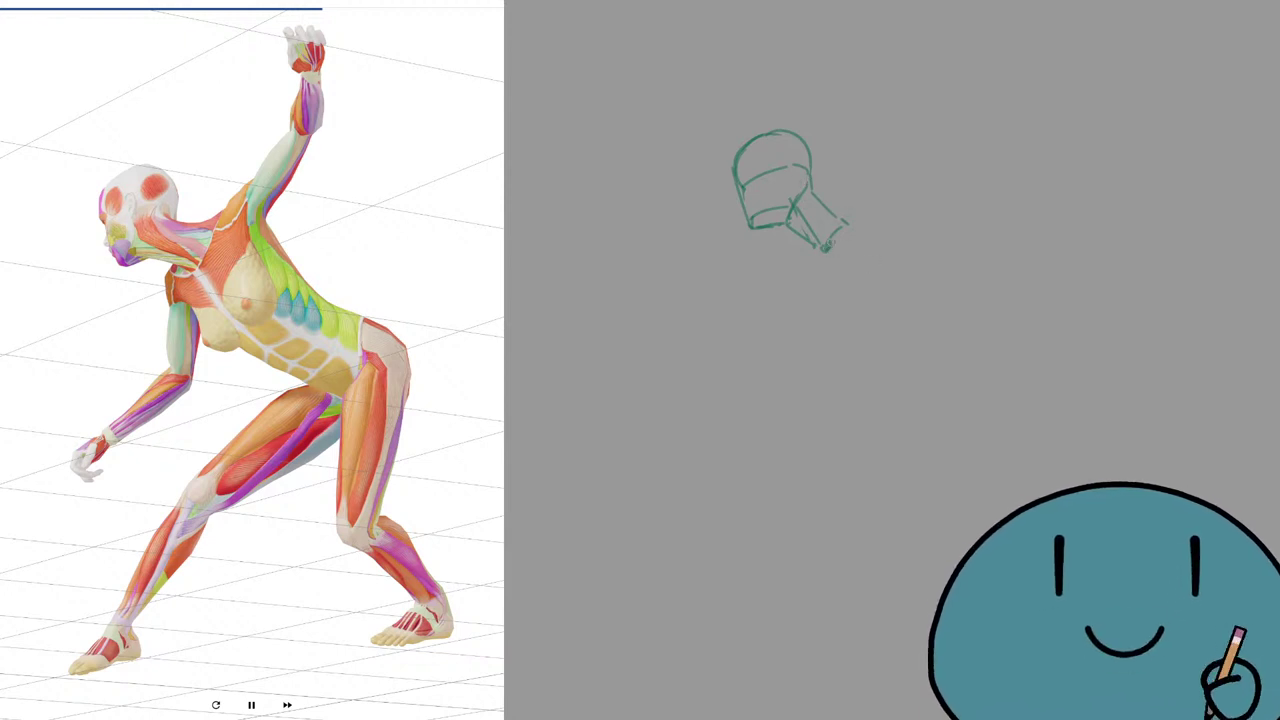
mouse_move(825, 246)
mouse_down()
mouse_move(855, 211)
mouse_move(827, 252)
mouse_up()
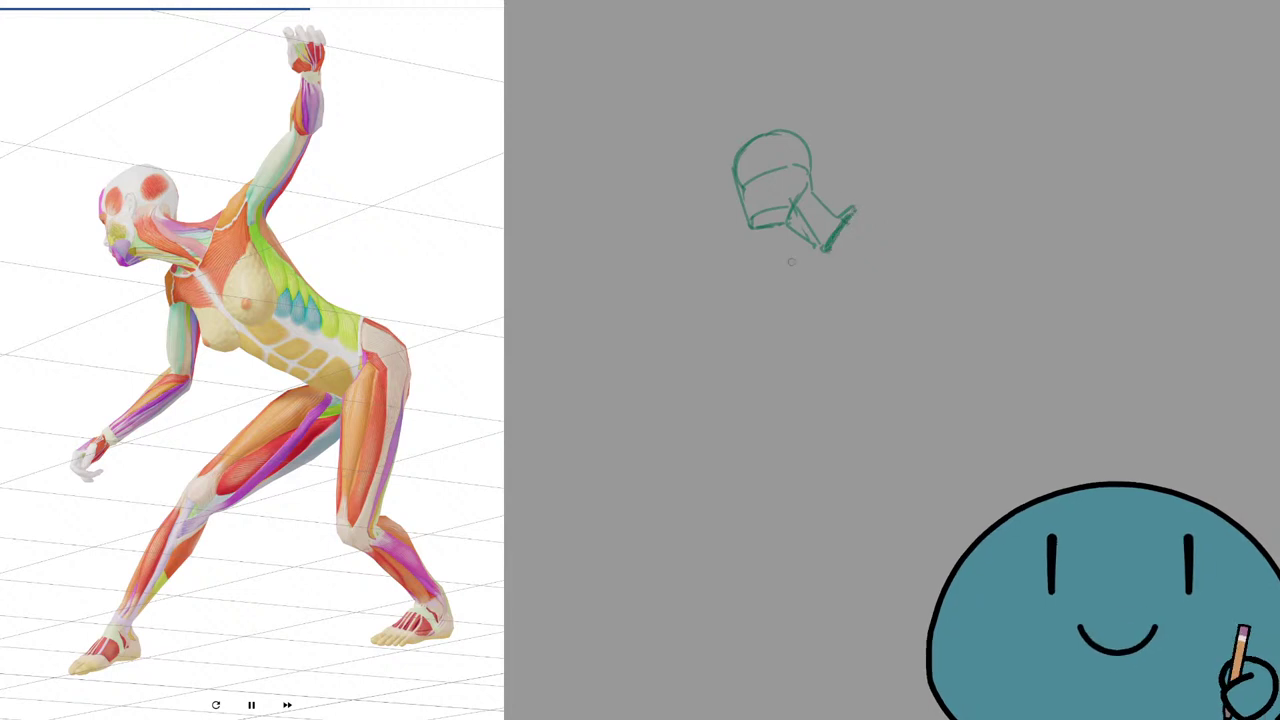
key(ctrl+z)
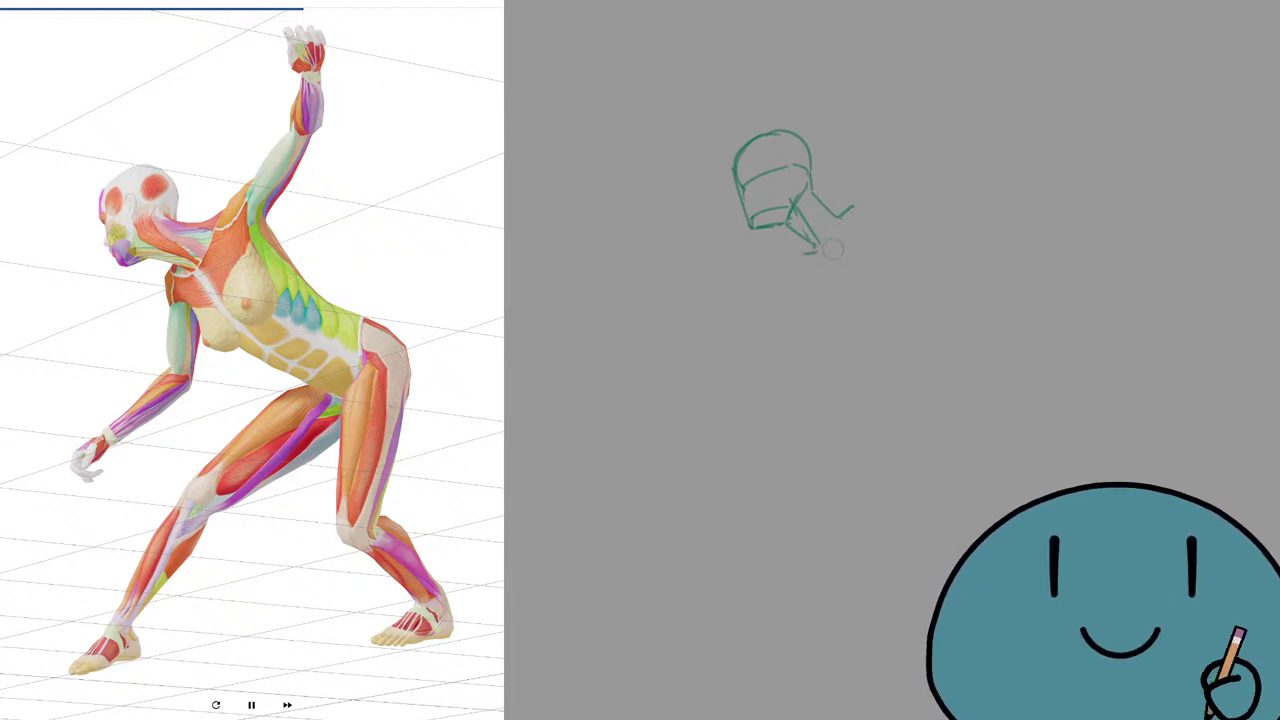
Redraw the slanted line across the neck's base and add short strokes for the near and far shoulders.
drag(854, 210, 827, 253)
key(ctrl+z)
key(ctrl+z)
mouse_move(854, 208)
mouse_down()
mouse_move(811, 248)
mouse_move(828, 244)
mouse_move(789, 252)
mouse_up()
key(ctrl+z)
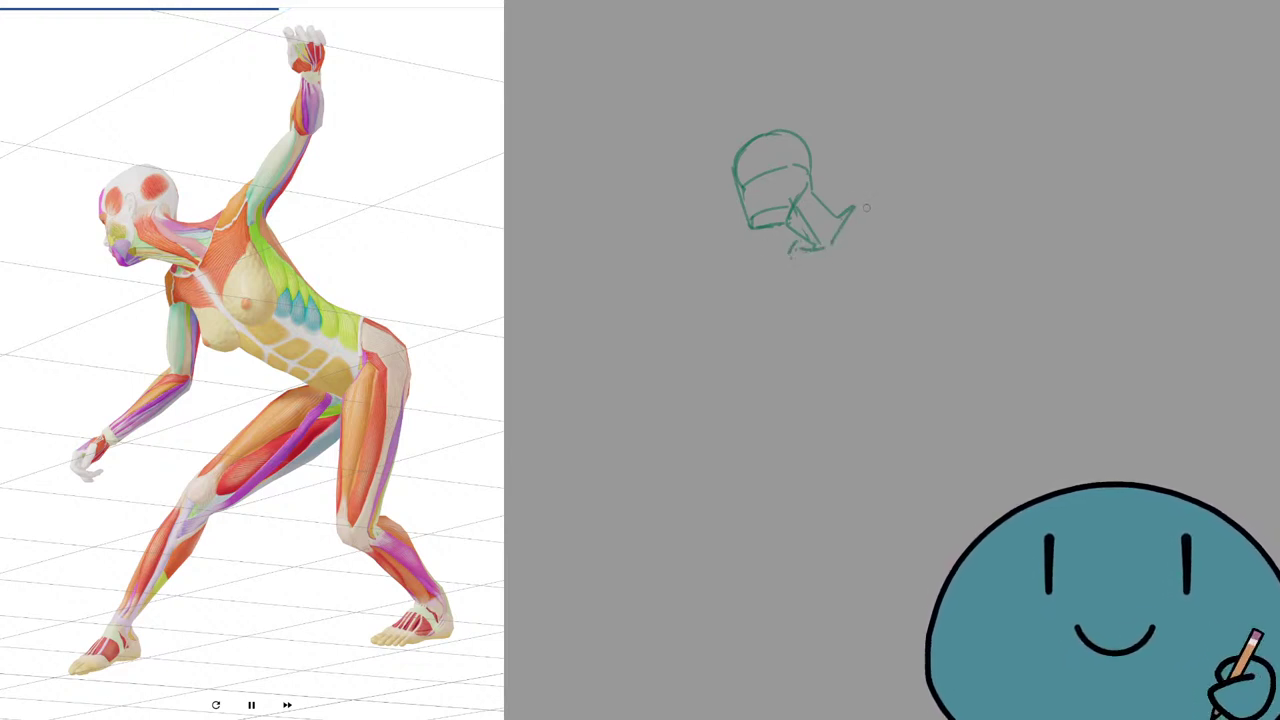
Outline the near shoulder notch and the back of the ribcage down to its lower corner, undoing misplaced strokes.
mouse_move(834, 209)
mouse_down()
mouse_move(893, 203)
mouse_move(871, 216)
mouse_move(888, 225)
mouse_move(881, 210)
mouse_move(905, 274)
mouse_up()
key(ctrl+z)
key(ctrl+z)
key(ctrl+z)
key(ctrl+z)
key(ctrl+z)
key(ctrl+z)
key(ctrl+z)
mouse_move(883, 204)
mouse_down()
mouse_move(920, 269)
mouse_move(904, 305)
mouse_up()
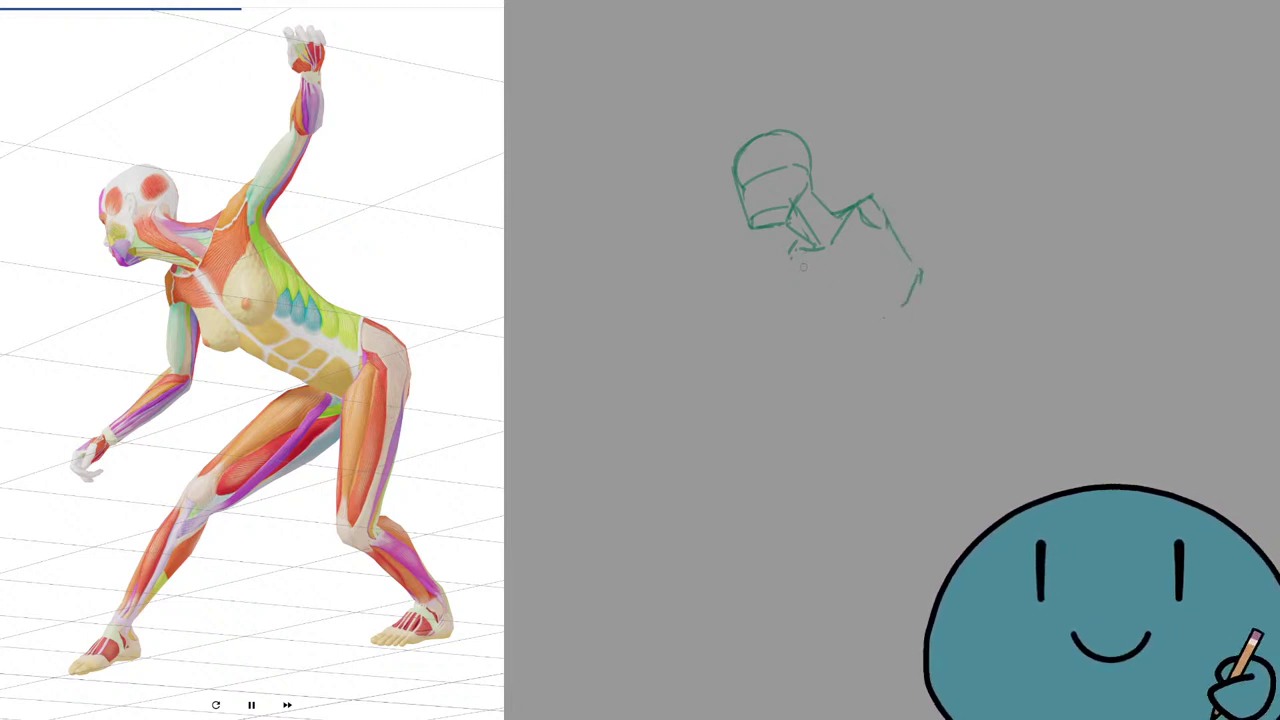
Draw the curved front edge of the chest and darken the ribcage's lower outline.
mouse_move(793, 258)
mouse_down()
mouse_move(832, 310)
mouse_move(814, 289)
mouse_move(886, 312)
mouse_up()
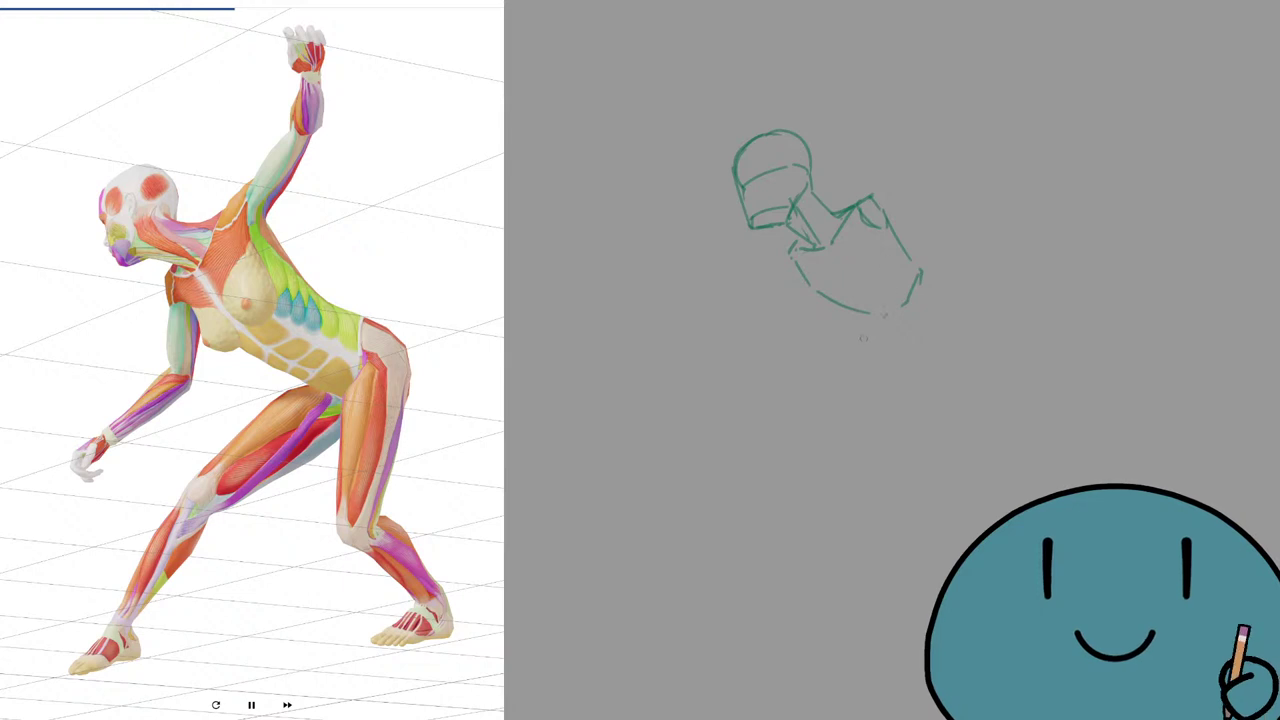
drag(812, 290, 874, 316)
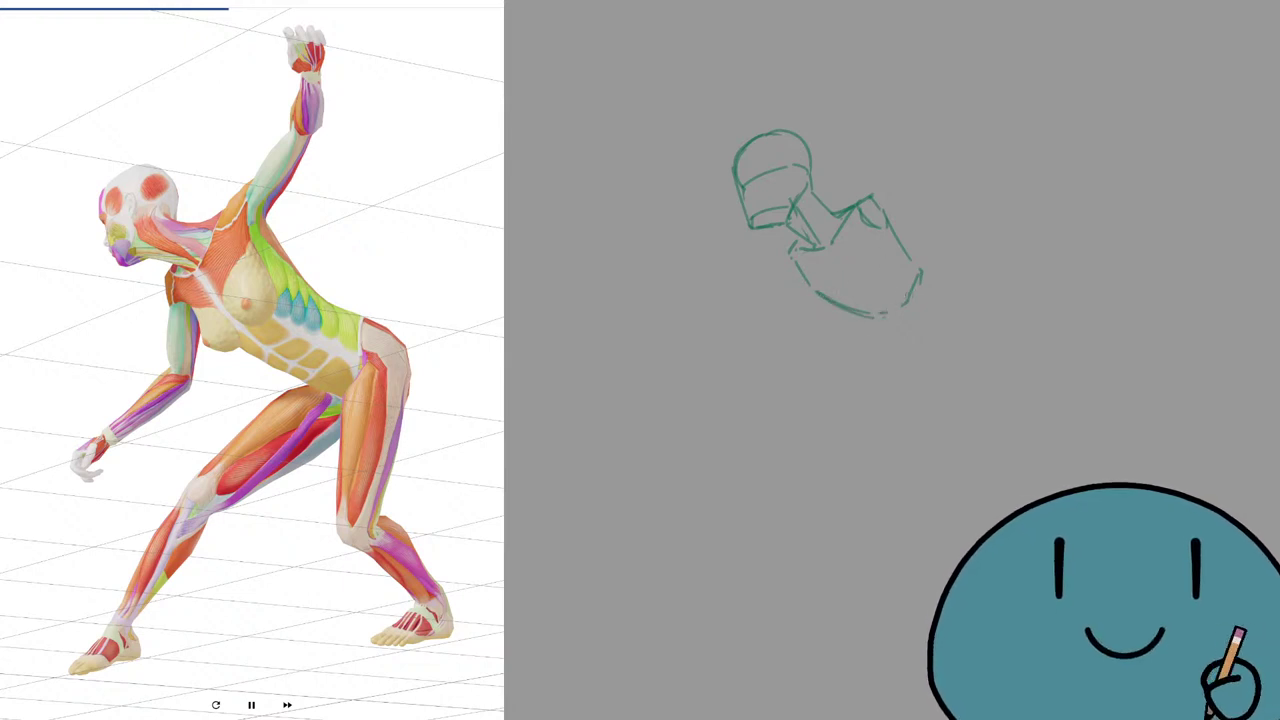
mouse_move(919, 274)
mouse_down()
mouse_move(905, 306)
mouse_move(874, 317)
mouse_up()
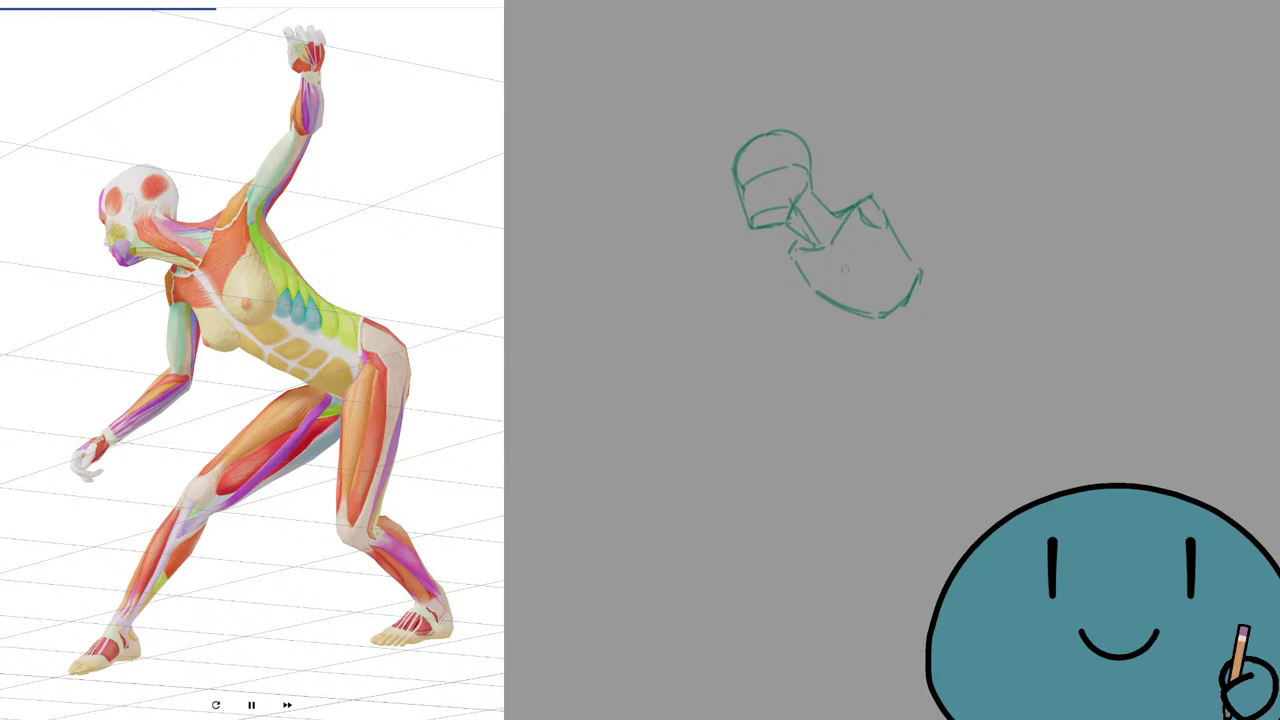
Add the chest's centre line and block in the pelvis as an angular shape behind and below the ribcage.
drag(828, 260, 850, 289)
key(ctrl+z)
drag(825, 249, 846, 288)
mouse_move(842, 286)
mouse_down()
mouse_move(926, 330)
mouse_move(912, 342)
mouse_move(936, 292)
mouse_move(1004, 298)
mouse_move(1011, 350)
mouse_move(974, 388)
mouse_up()
key(ctrl+z)
key(ctrl+z)
drag(914, 345, 964, 394)
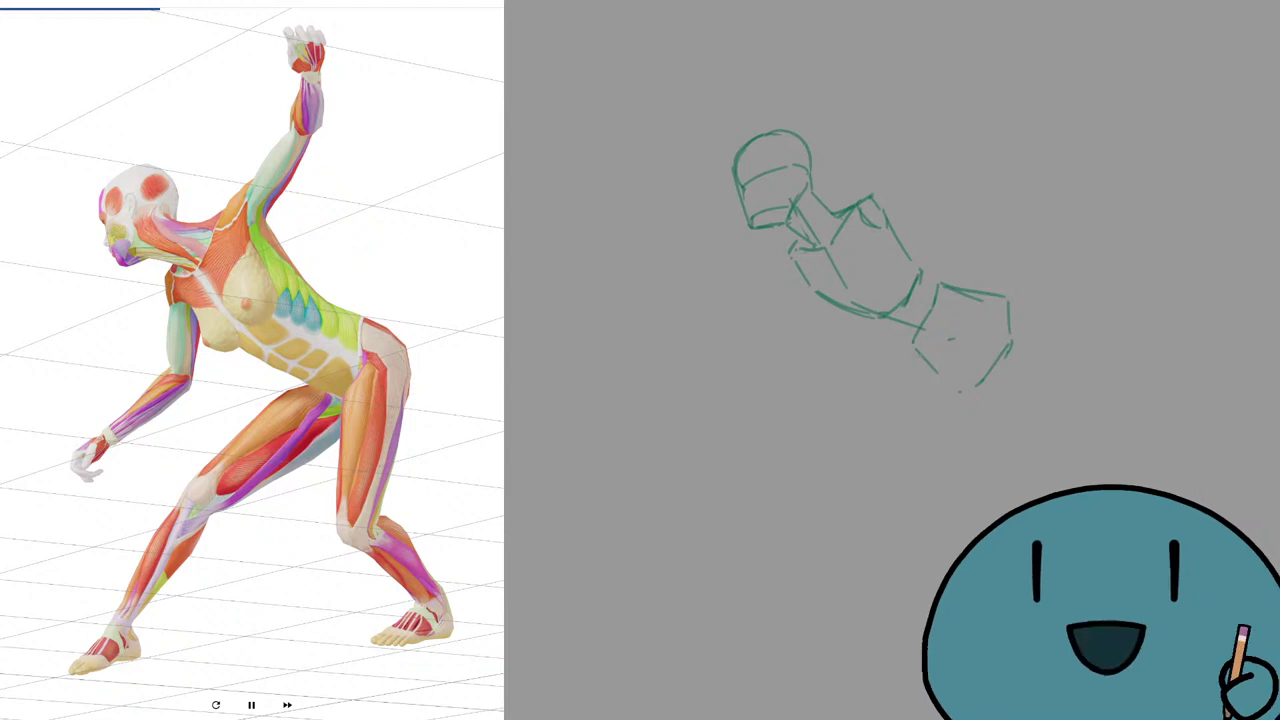
Connect the ribcage to the pelvis with a slanted belly line running down to the crotch.
drag(877, 320, 911, 338)
drag(915, 347, 925, 361)
key(ctrl+z)
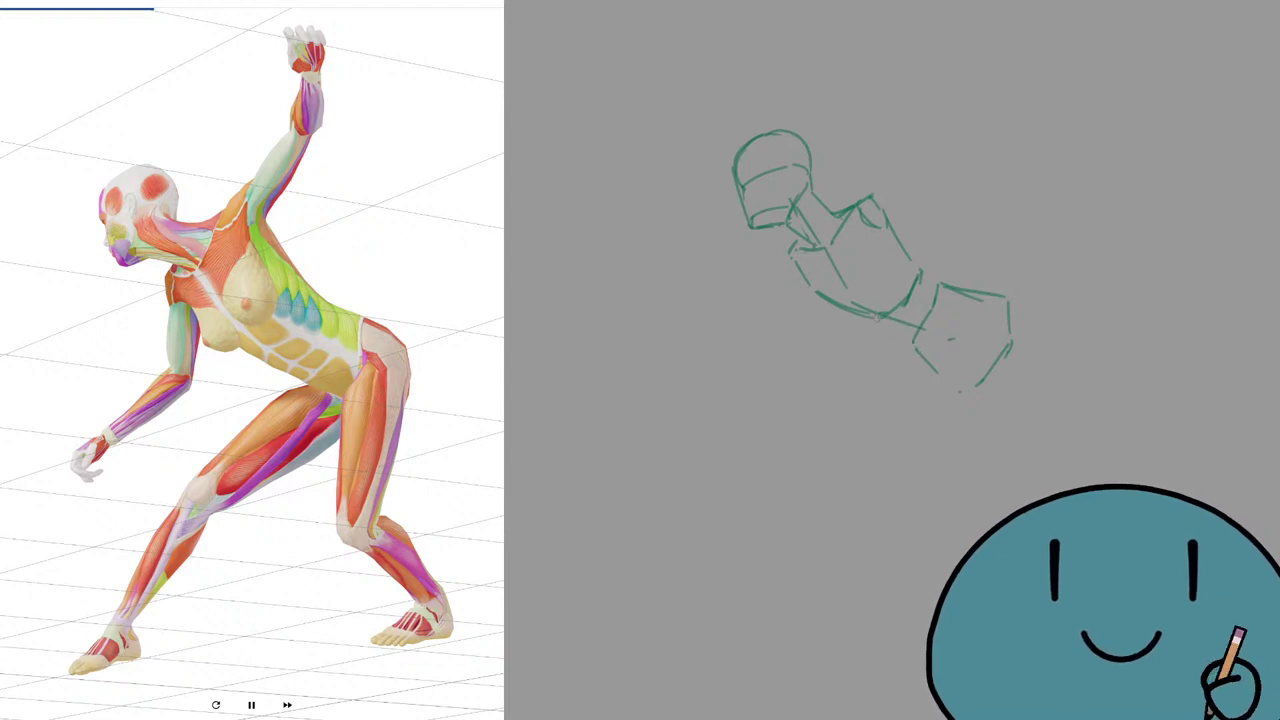
drag(880, 317, 936, 371)
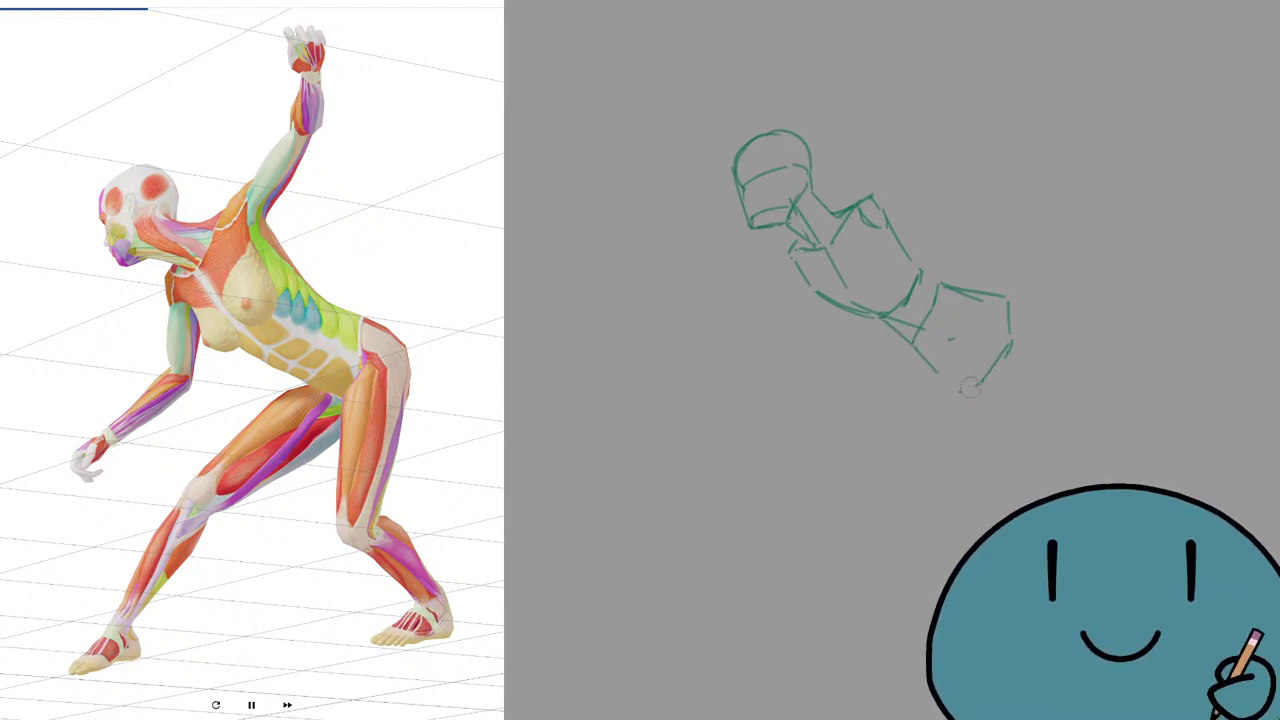
key(ctrl+z)
Try a hip crease inside the pelvis and the first outlines of the near thigh, and undo the thigh strokes.
drag(968, 294, 960, 322)
mouse_move(964, 300)
mouse_down()
mouse_move(977, 293)
mouse_move(1022, 350)
mouse_move(975, 478)
mouse_up()
key(ctrl+z)
drag(1017, 376, 984, 469)
key(ctrl+z)
key(ctrl+z)
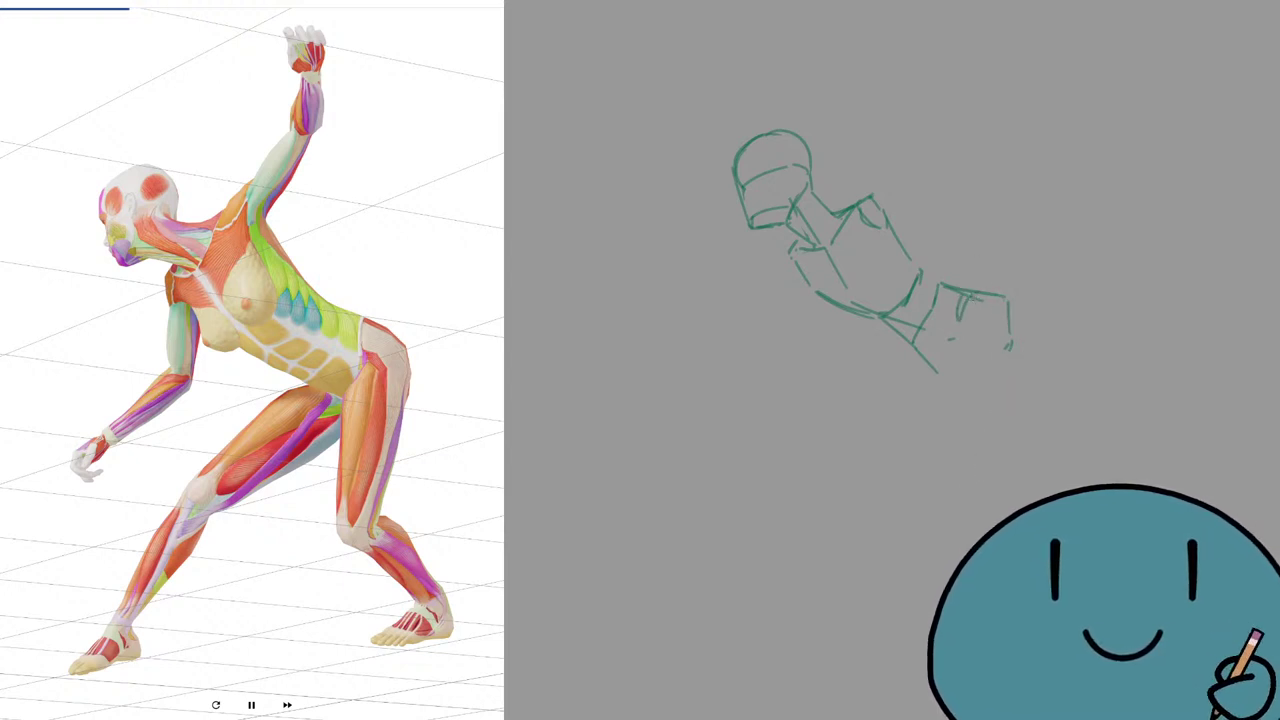
Redraw the top of the pelvis so that it curves round the back of the hip.
key(ctrl+z)
key(ctrl+z)
mouse_move(953, 286)
mouse_down()
mouse_move(1015, 320)
mouse_move(1012, 346)
mouse_up()
key(ctrl+z)
key(ctrl+z)
drag(1002, 284, 1008, 289)
Draw the near thigh from the curved hip crease down to the knee, redoing its outlines.
key(b)
mouse_move(1017, 352)
mouse_down()
mouse_move(975, 477)
mouse_move(956, 492)
mouse_move(926, 468)
mouse_up()
key(ctrl+z)
mouse_move(962, 310)
mouse_down()
mouse_move(939, 392)
mouse_move(935, 373)
mouse_move(922, 466)
mouse_up()
key(ctrl+z)
key(ctrl+z)
drag(964, 308, 943, 351)
mouse_move(943, 357)
mouse_down()
mouse_move(931, 450)
mouse_move(946, 492)
mouse_move(973, 487)
mouse_move(929, 484)
mouse_move(976, 472)
mouse_up()
key(ctrl+z)
key(ctrl+z)
key(ctrl+z)
key(ctrl+z)
key(ctrl+z)
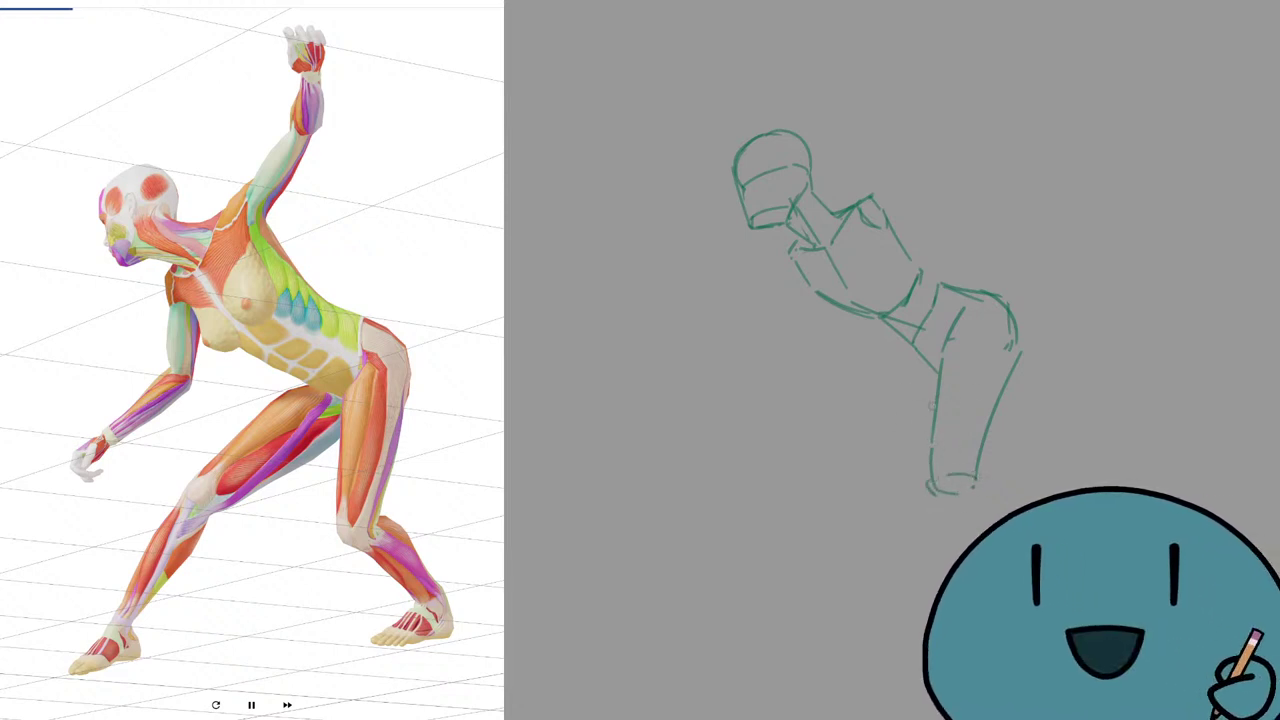
Replace the thigh's rear outline with a narrower one and begin the near lower leg below the knee.
drag(1023, 365, 973, 482)
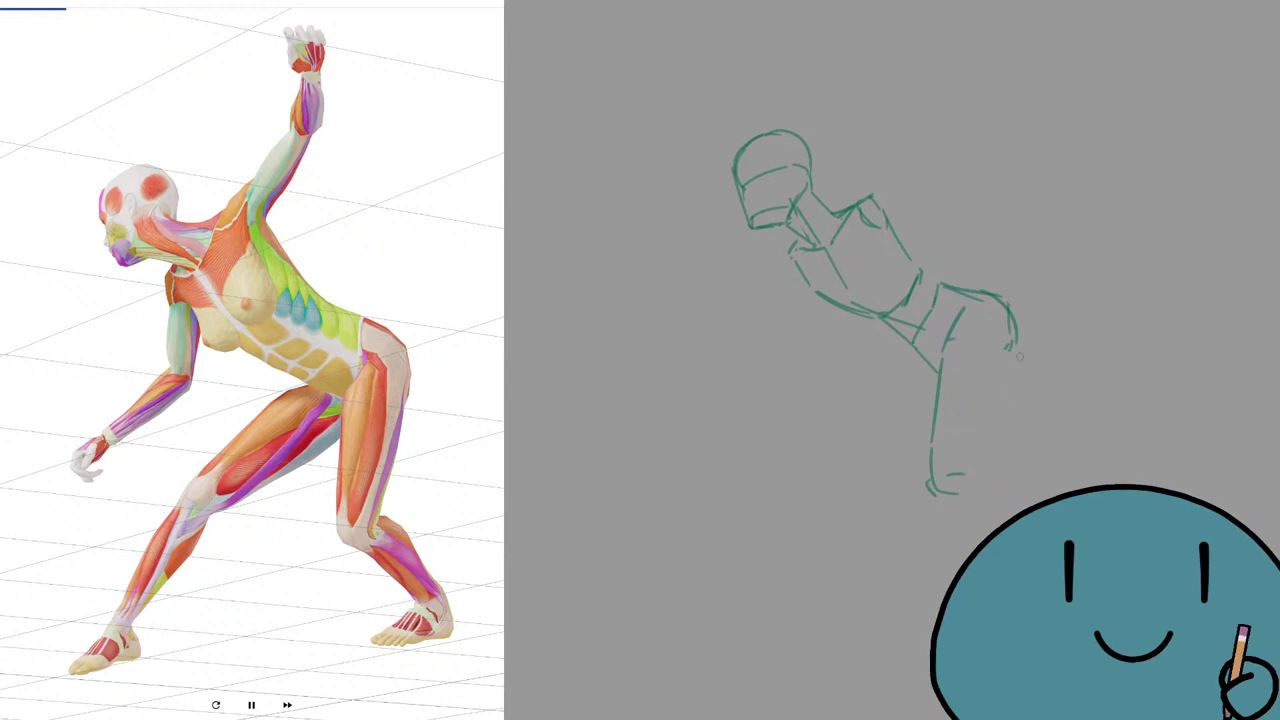
key(b)
mouse_move(1014, 346)
mouse_down()
mouse_move(969, 478)
mouse_move(994, 523)
mouse_move(1009, 494)
mouse_move(996, 460)
mouse_up()
key(ctrl+z)
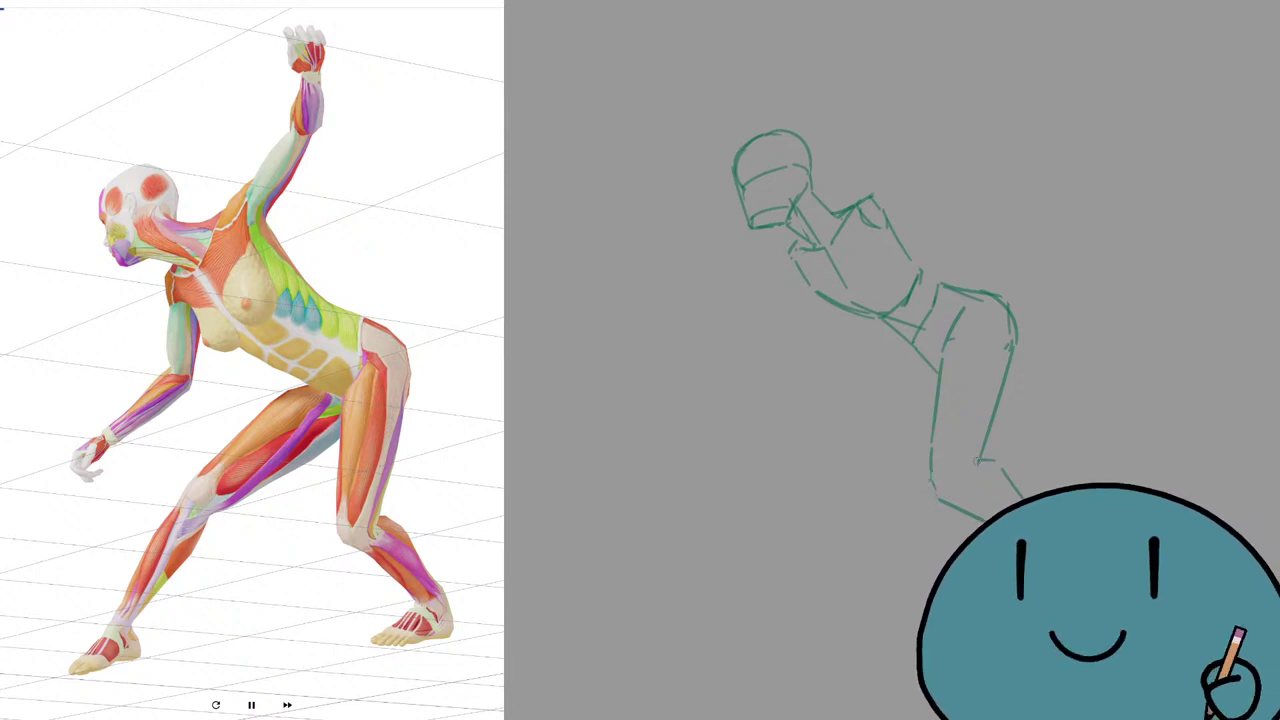
Draw the far thigh reaching diagonally forward from the pelvis, with a curved line at the knee.
drag(900, 342, 800, 434)
mouse_move(858, 384)
mouse_down()
mouse_move(791, 471)
mouse_move(794, 457)
mouse_move(836, 486)
mouse_up()
mouse_move(922, 402)
mouse_down()
mouse_move(846, 460)
mouse_move(812, 440)
mouse_move(854, 454)
mouse_move(831, 493)
mouse_up()
key(e)
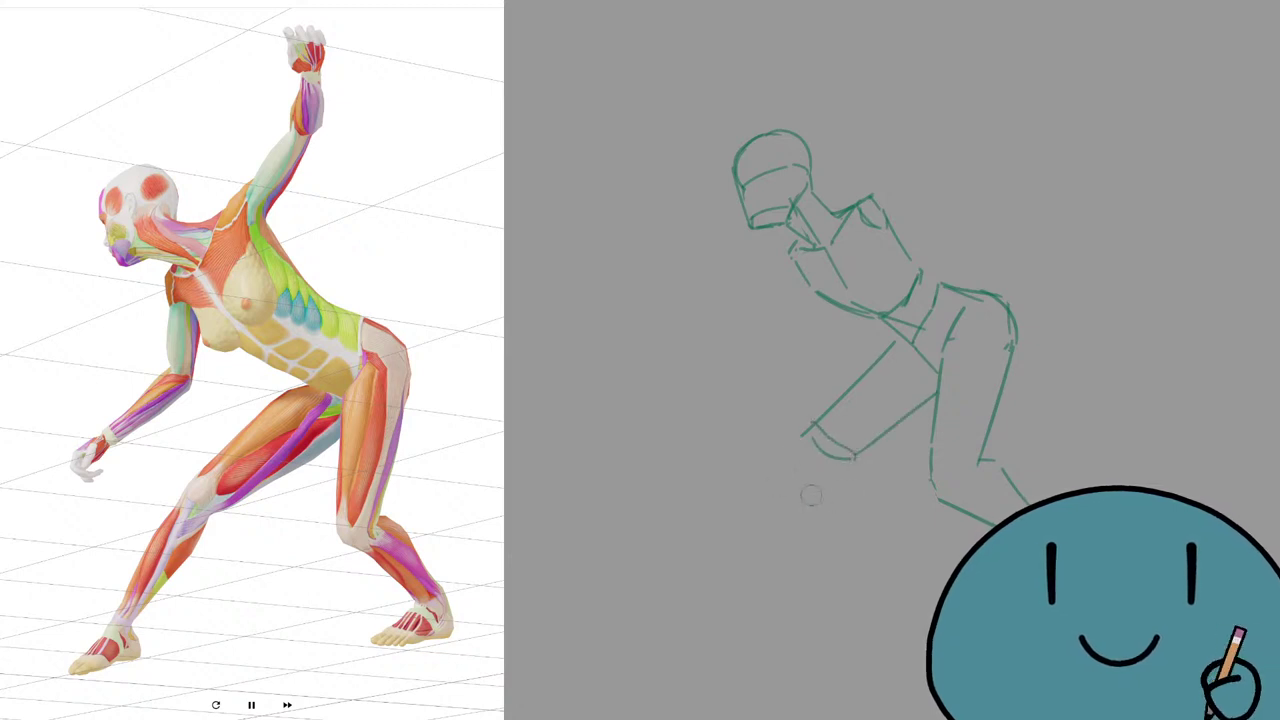
Draw the far lower leg from the knee down to the ankle and add a pointed foot.
drag(797, 441, 757, 555)
key(ctrl+z)
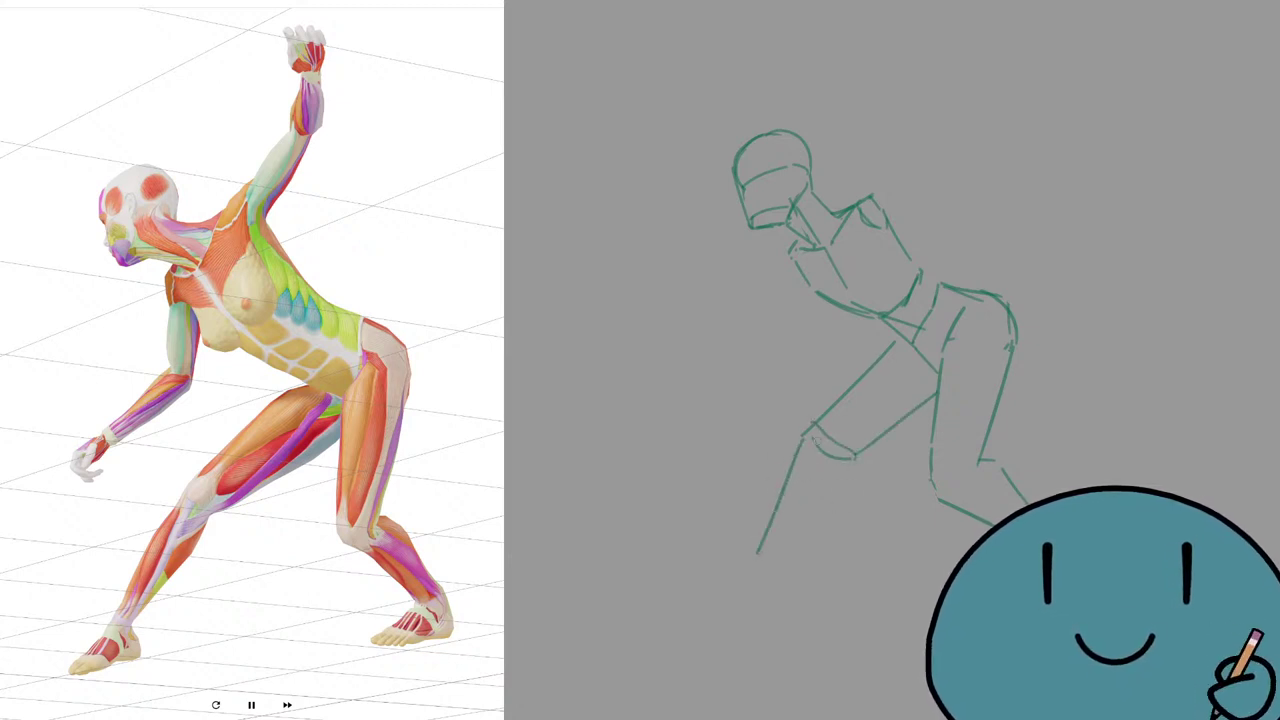
key(ctrl+z)
drag(811, 436, 777, 565)
drag(854, 452, 852, 476)
mouse_move(841, 490)
mouse_down()
mouse_move(791, 565)
mouse_move(749, 567)
mouse_move(773, 591)
mouse_up()
mouse_move(765, 596)
mouse_down()
mouse_move(790, 588)
mouse_move(684, 598)
mouse_up()
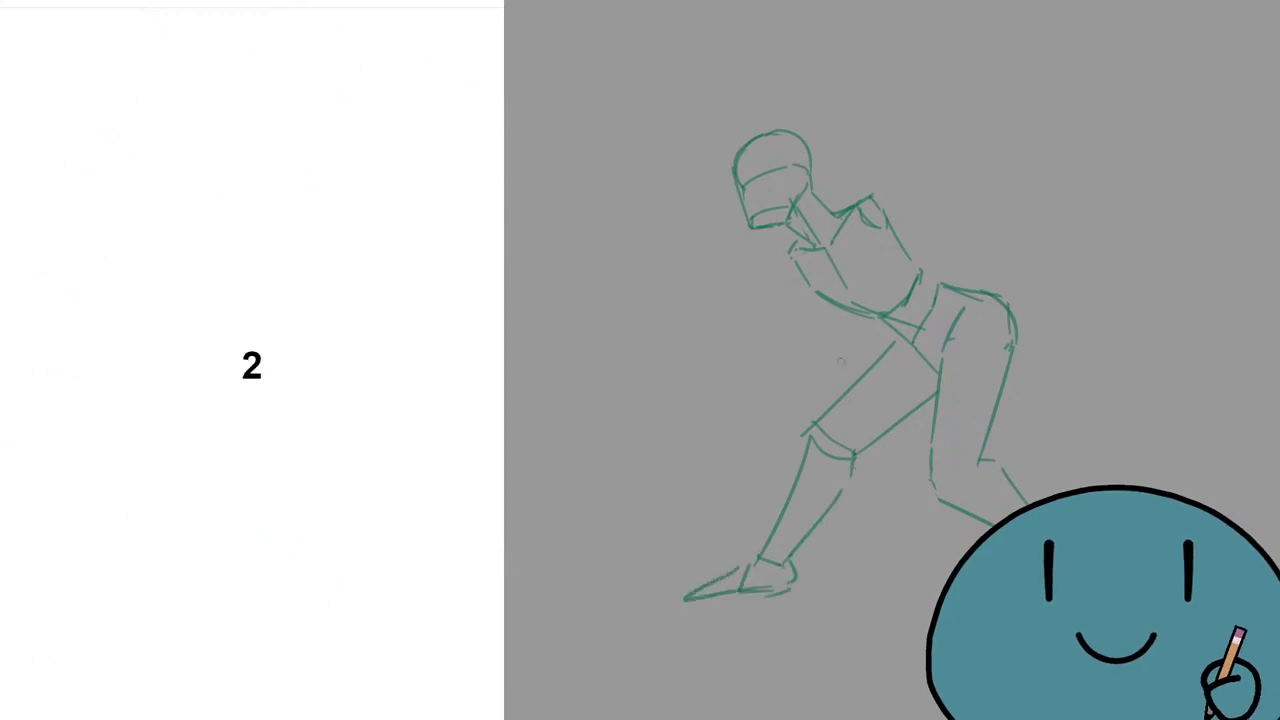
Sketch a line for the raised arm, try the lowered arm, and clear the canvas for the next pose.
drag(874, 210, 938, 112)
drag(780, 258, 660, 272)
key(ctrl+z)
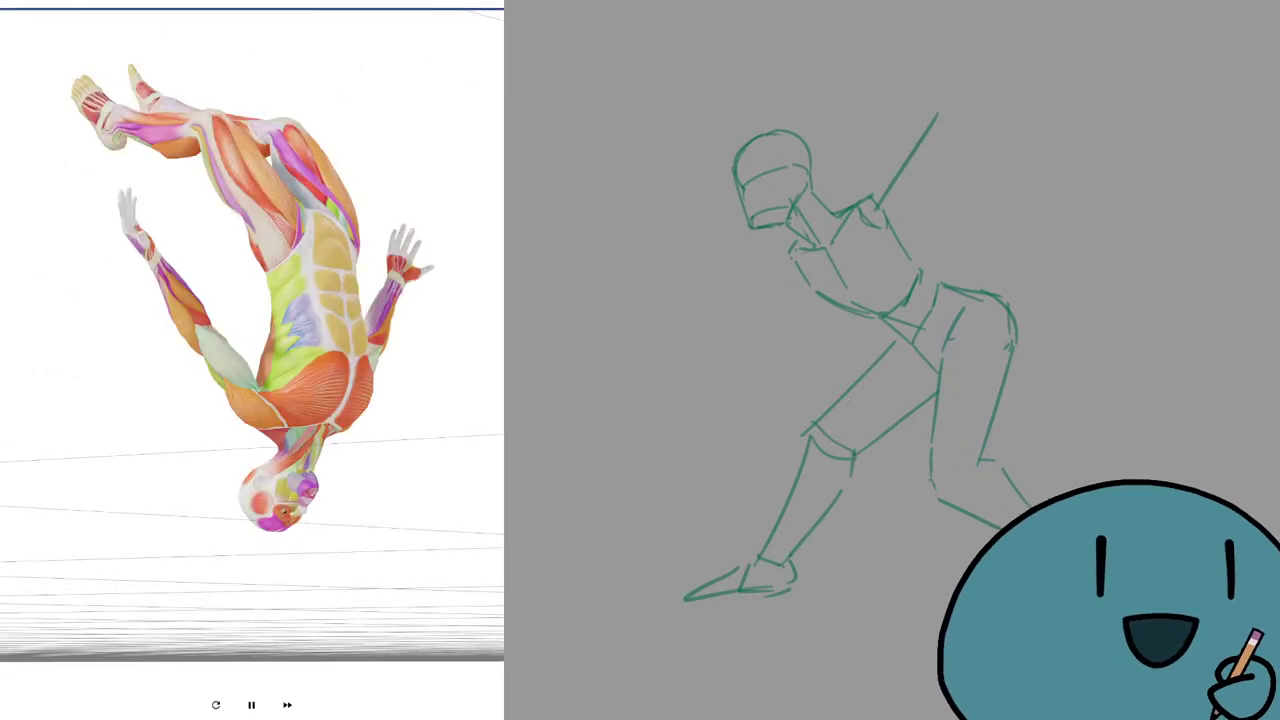
key(ctrl+z)
key(Delete)
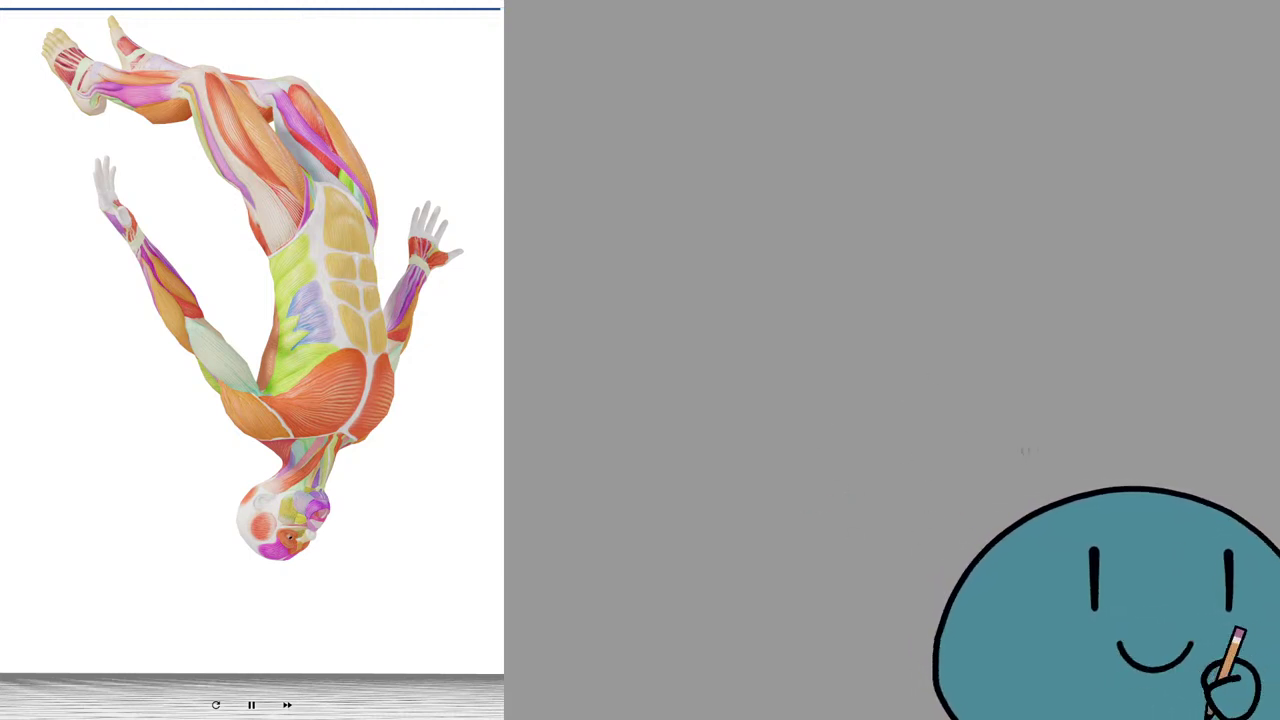
Draw the upside-down figure's head as a circle with a slanted face edge extending from it.
mouse_move(856, 466)
mouse_down()
mouse_move(793, 507)
mouse_move(828, 458)
mouse_move(794, 473)
mouse_move(805, 530)
mouse_move(848, 544)
mouse_move(888, 494)
mouse_up()
key(ctrl+z)
key(ctrl+z)
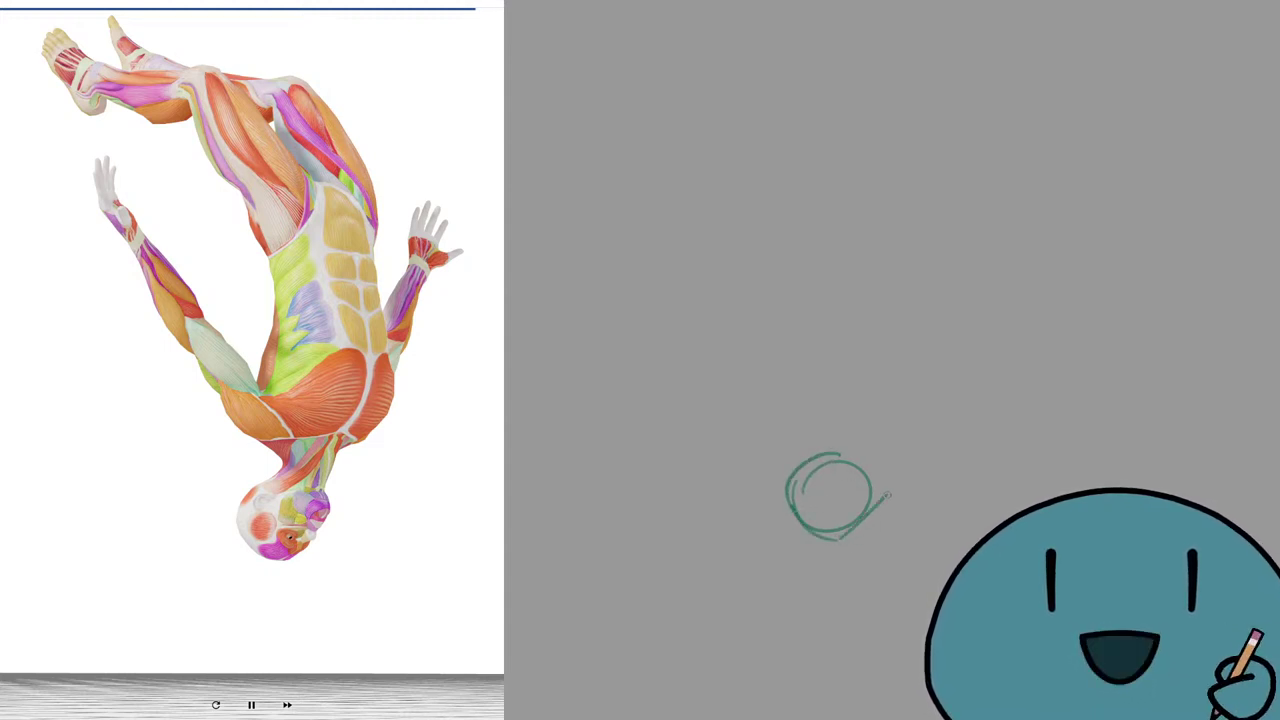
drag(841, 543, 897, 488)
key(ctrl+z)
Erase the inner part of the head circle and add the curved brow line and the chin.
key(e)
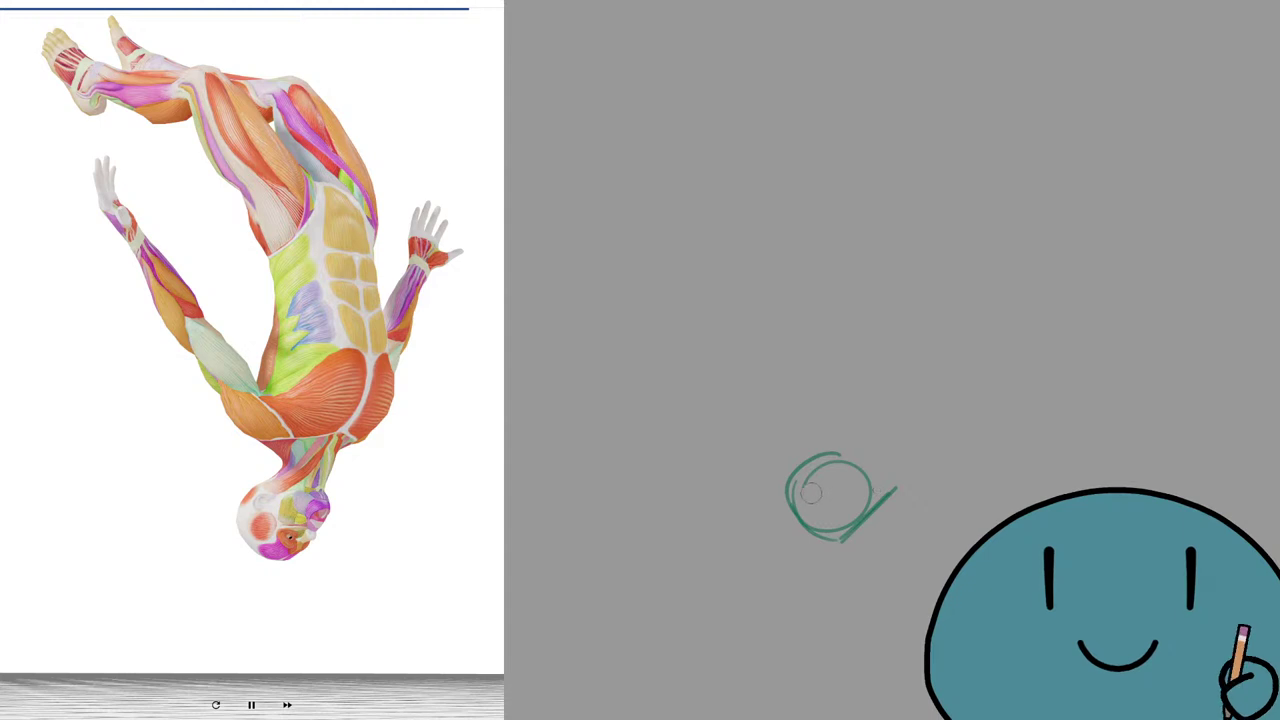
mouse_move(808, 494)
mouse_down()
mouse_move(847, 497)
mouse_move(865, 517)
mouse_move(894, 471)
mouse_move(874, 474)
mouse_up()
key(b)
key(ctrl+z)
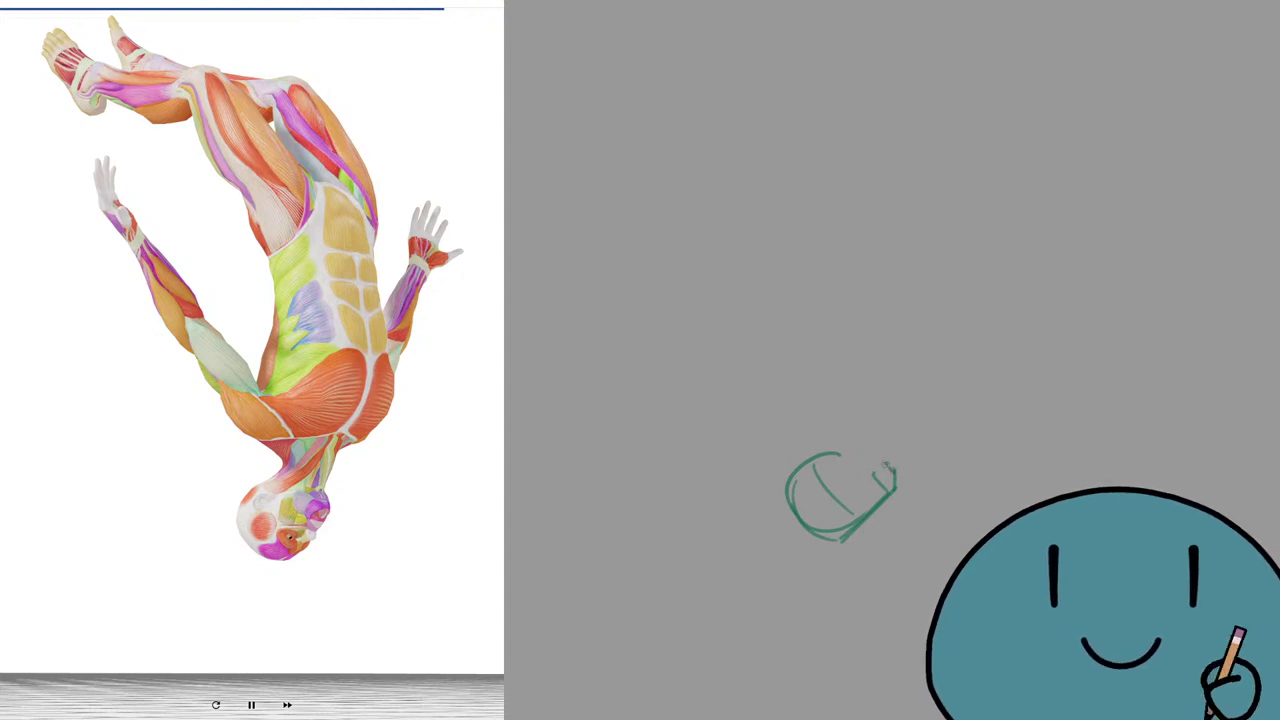
Draw the front of the neck rising from the chin, and try the first shoulder strokes.
mouse_move(884, 462)
mouse_down()
mouse_move(893, 404)
mouse_move(881, 467)
mouse_up()
key(ctrl+z)
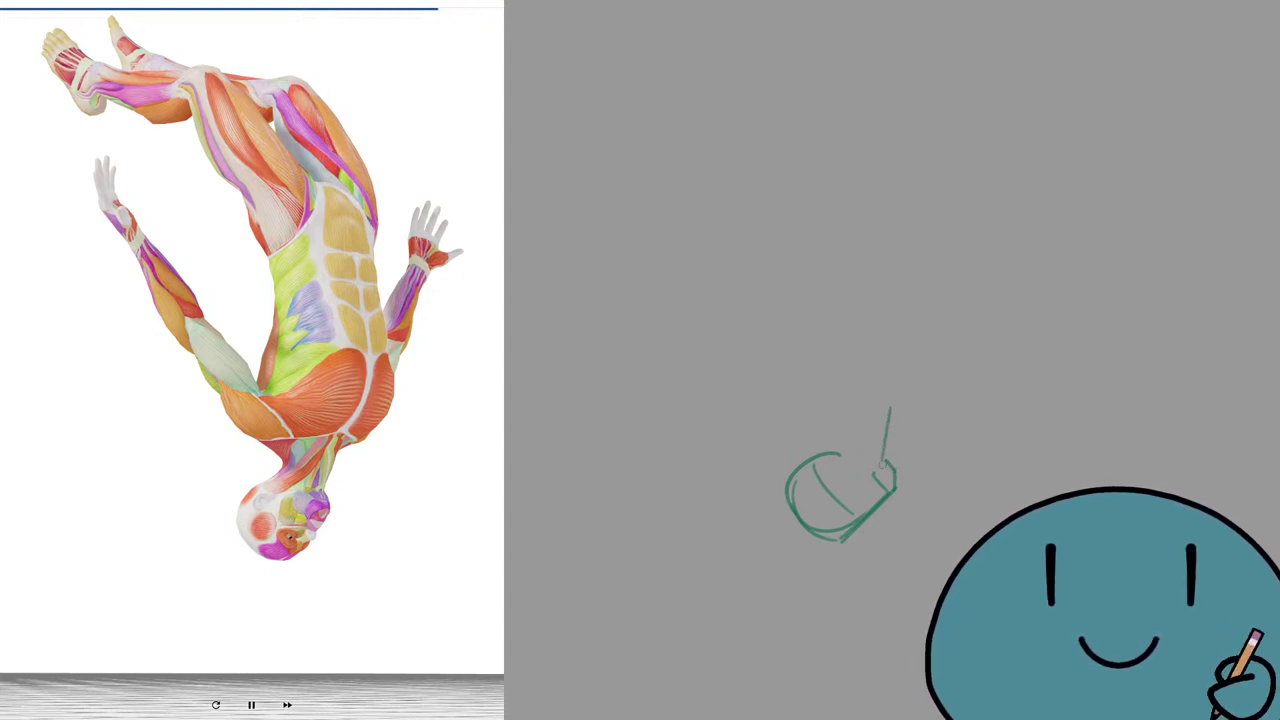
key(ctrl+z)
drag(893, 411, 884, 460)
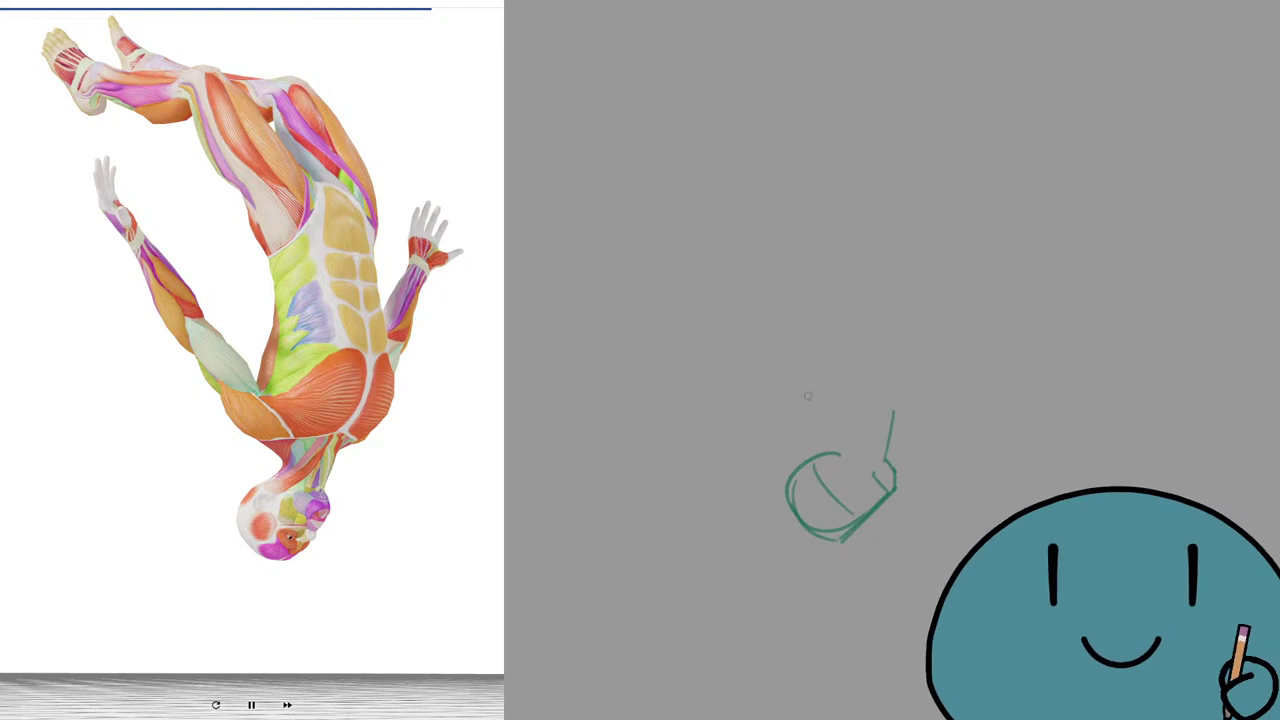
mouse_move(810, 393)
mouse_down()
mouse_move(838, 453)
mouse_move(874, 410)
mouse_up()
key(ctrl+z)
key(ctrl+z)
key(ctrl+z)
Draw the back of the neck, the collar line across its end, and the jaw line at the neck.
mouse_move(838, 455)
mouse_down()
mouse_move(873, 415)
mouse_move(839, 455)
mouse_up()
mouse_move(843, 410)
mouse_down()
mouse_move(841, 443)
mouse_move(842, 408)
mouse_move(886, 399)
mouse_up()
key(ctrl+z)
drag(834, 404, 888, 400)
drag(893, 405, 874, 414)
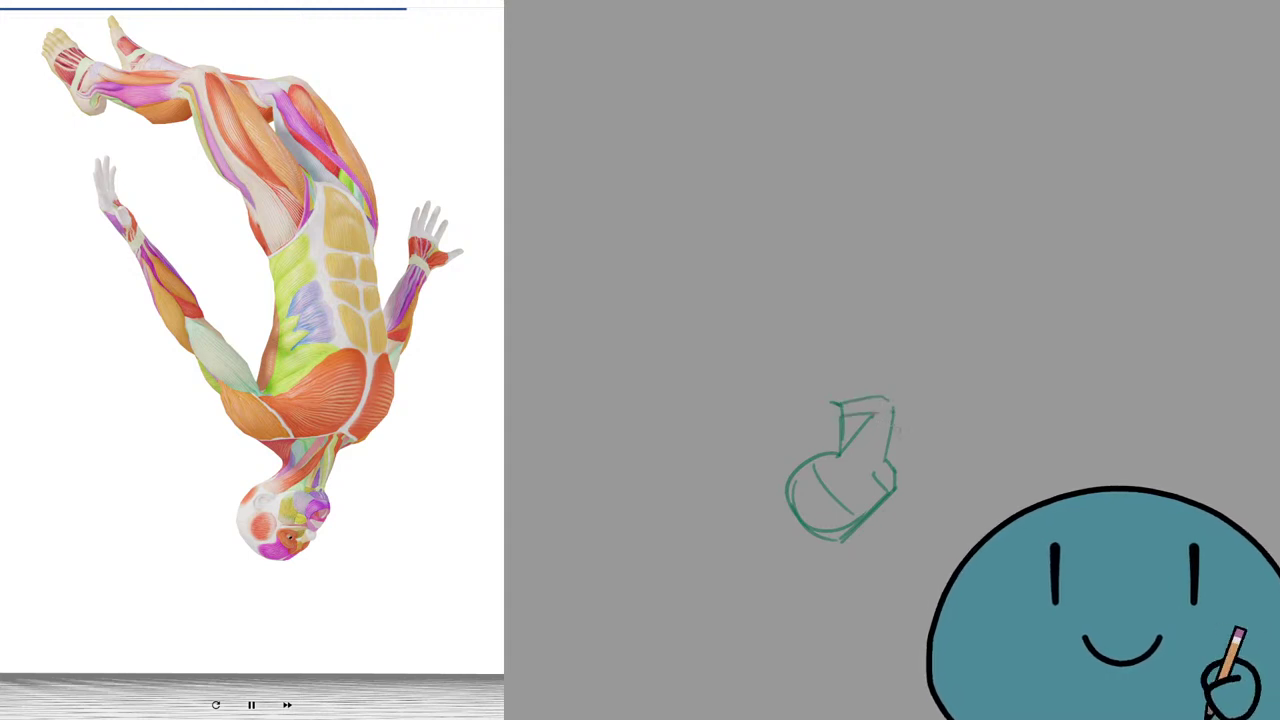
mouse_move(862, 460)
mouse_down()
mouse_move(886, 468)
mouse_move(878, 478)
mouse_up()
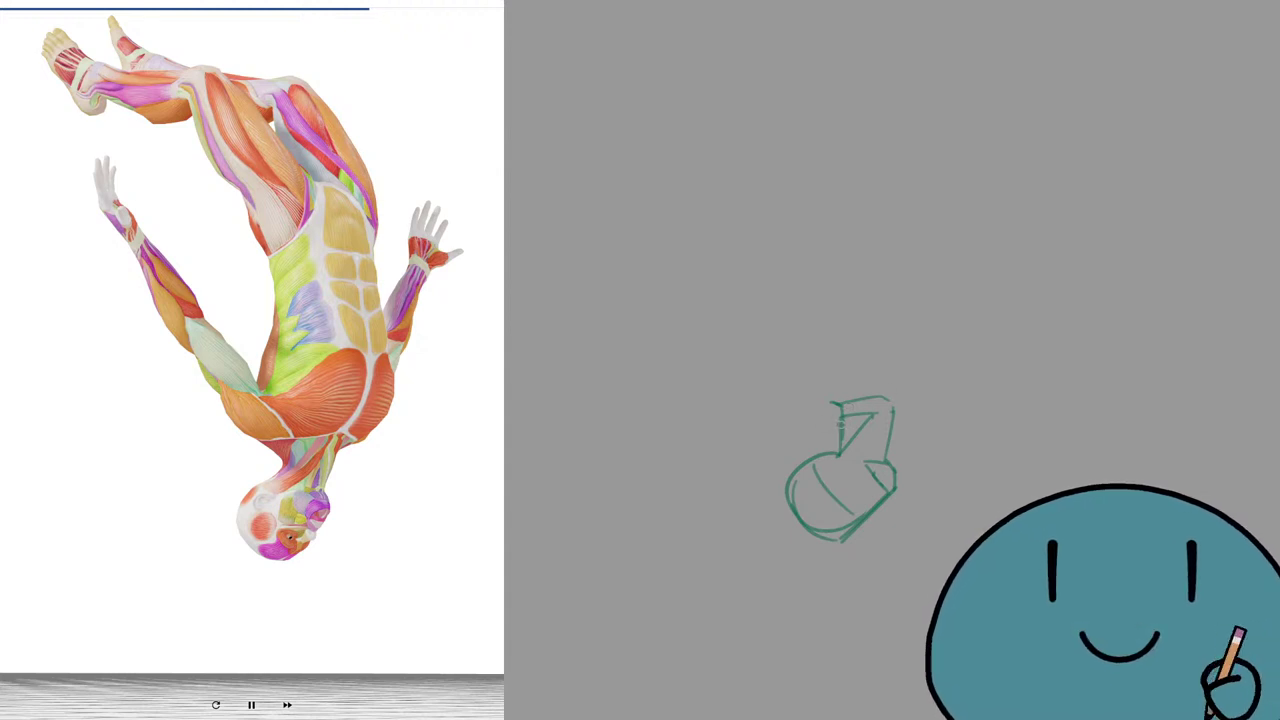
Sketch the near shoulder as a small oval joined to the back of the neck.
mouse_move(838, 410)
mouse_down()
mouse_move(802, 403)
mouse_move(830, 404)
mouse_move(820, 365)
mouse_up()
key(ctrl+z)
mouse_move(811, 363)
mouse_down()
mouse_move(797, 383)
mouse_move(831, 394)
mouse_move(832, 410)
mouse_move(796, 400)
mouse_move(784, 368)
mouse_move(810, 362)
mouse_up()
key(ctrl+z)
key(ctrl+z)
key(ctrl+z)
key(ctrl+z)
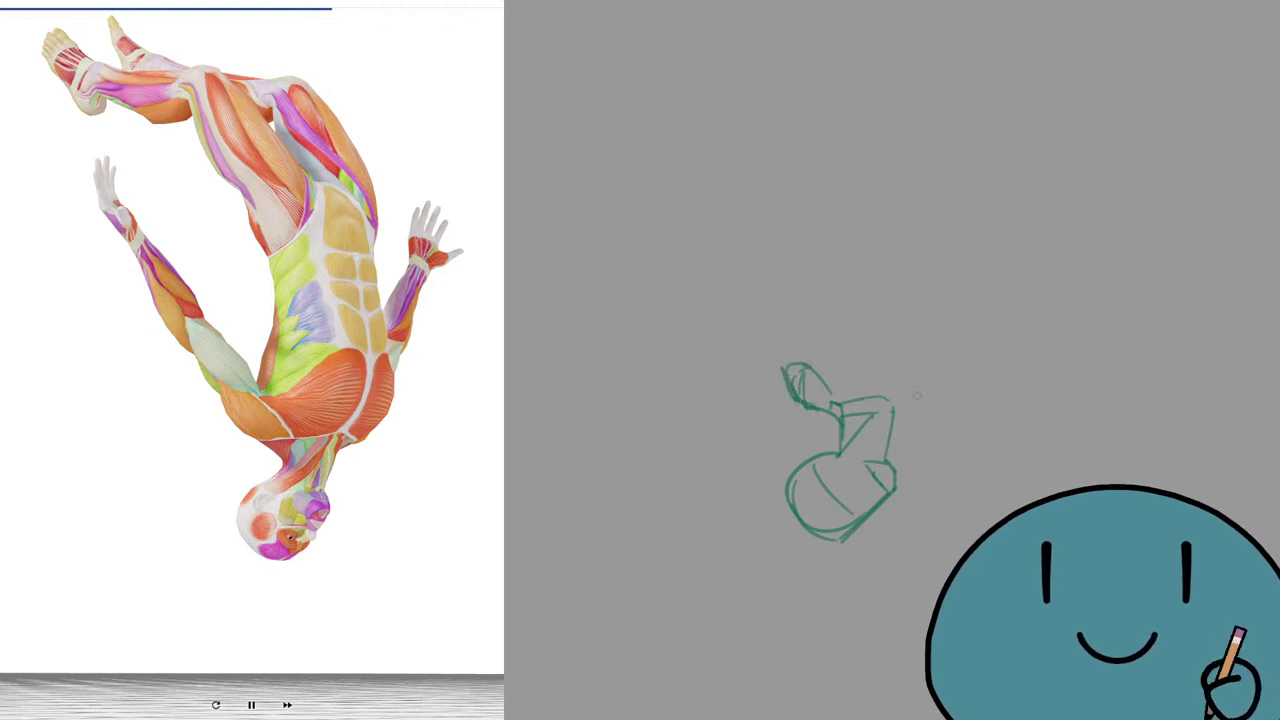
Outline the ribcage as a block with a curved front side, a curved waist edge and a straight back side.
drag(886, 402, 900, 346)
key(ctrl+z)
key(ctrl+z)
drag(896, 318, 882, 272)
key(ctrl+z)
mouse_move(900, 348)
mouse_down()
mouse_move(904, 302)
mouse_move(886, 266)
mouse_move(848, 298)
mouse_up()
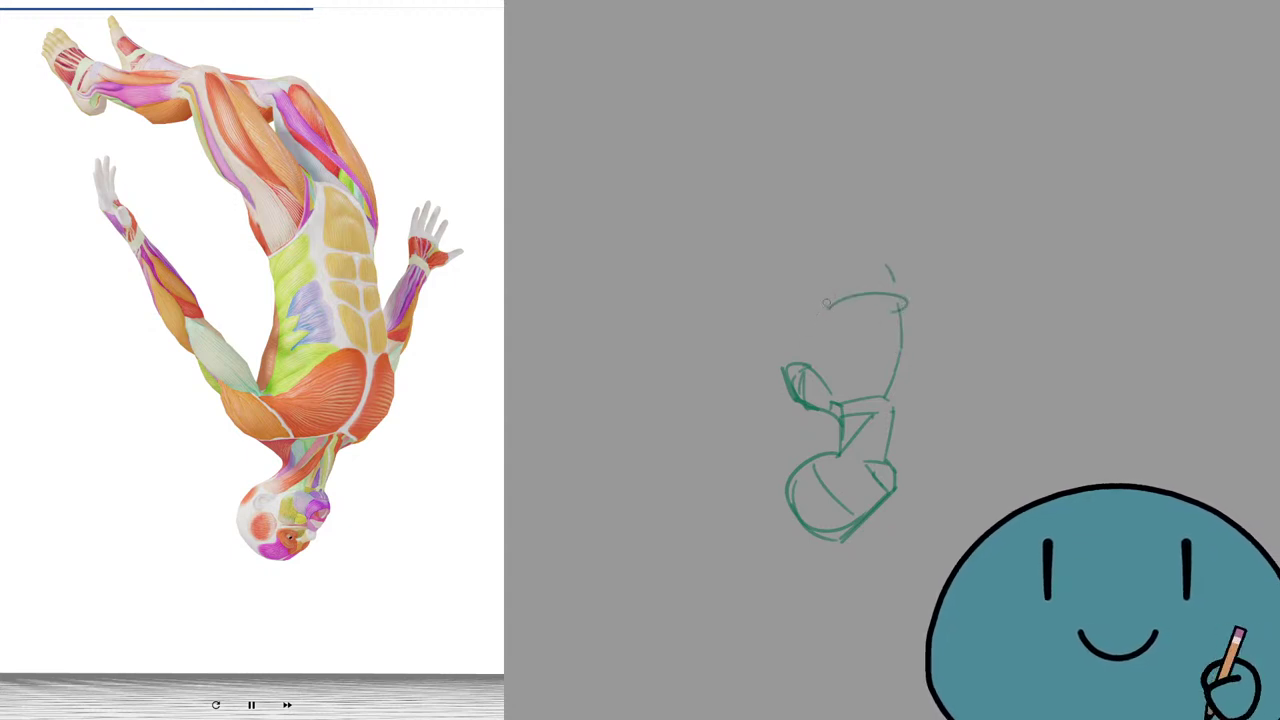
key(ctrl+z)
mouse_move(906, 313)
mouse_down()
mouse_move(806, 306)
mouse_move(790, 361)
mouse_up()
key(ctrl+z)
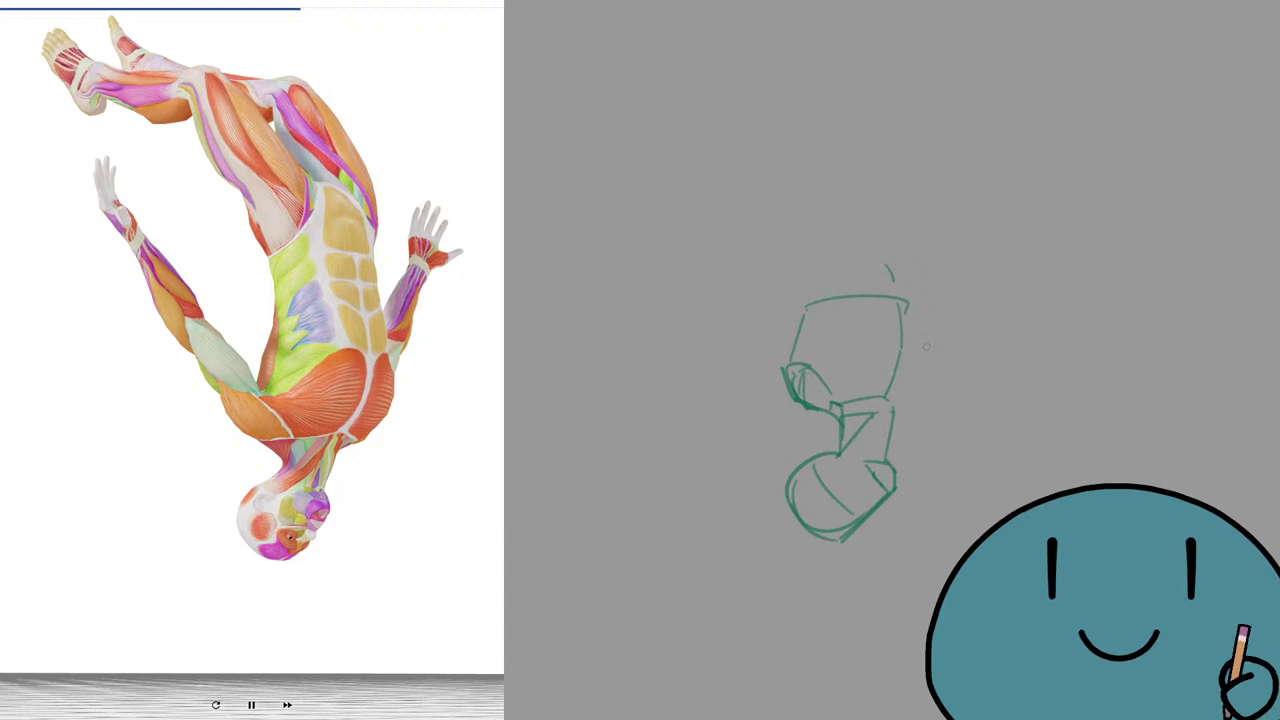
Add the far side of the torso and extend the belly block beyond the ribcage toward the pelvis.
mouse_move(908, 303)
mouse_down()
mouse_move(917, 358)
mouse_move(896, 417)
mouse_move(918, 361)
mouse_move(894, 420)
mouse_move(916, 329)
mouse_move(886, 243)
mouse_move(880, 261)
mouse_move(851, 258)
mouse_up()
key(ctrl+z)
drag(806, 302, 845, 262)
key(ctrl+z)
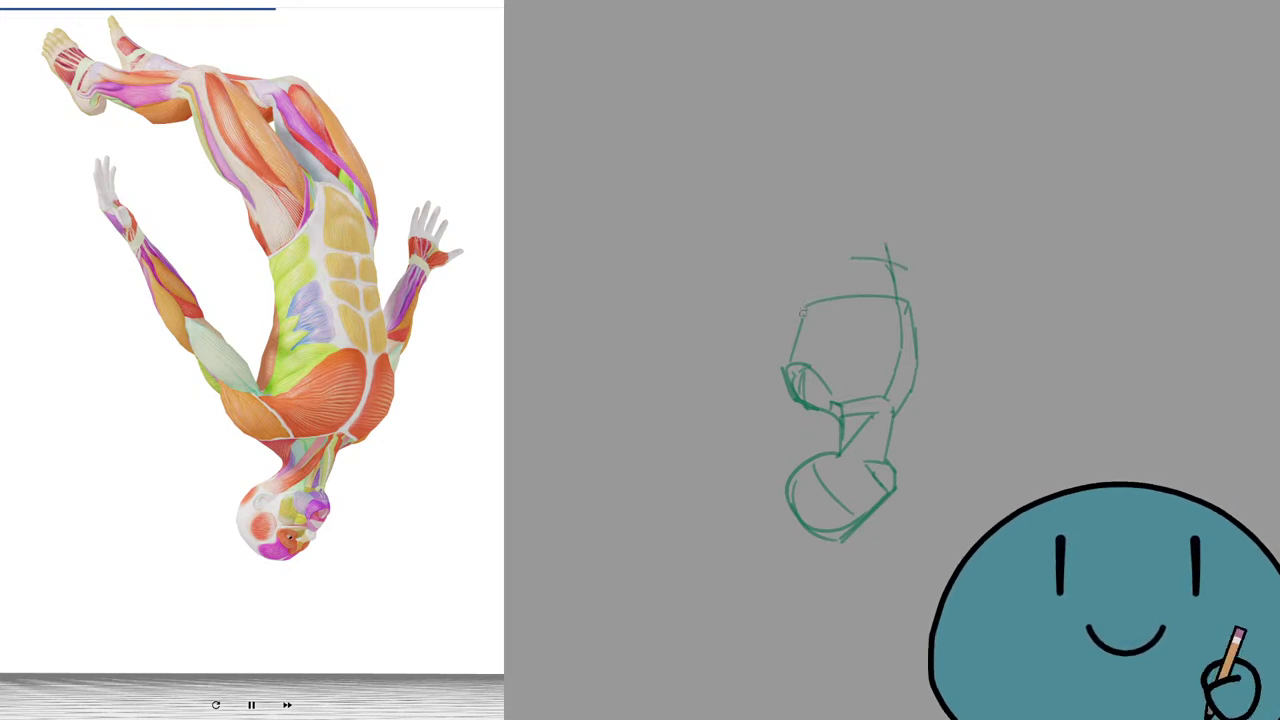
mouse_move(805, 310)
mouse_down()
mouse_move(805, 281)
mouse_move(852, 264)
mouse_move(910, 309)
mouse_up()
key(ctrl+z)
key(ctrl+z)
key(ctrl+z)
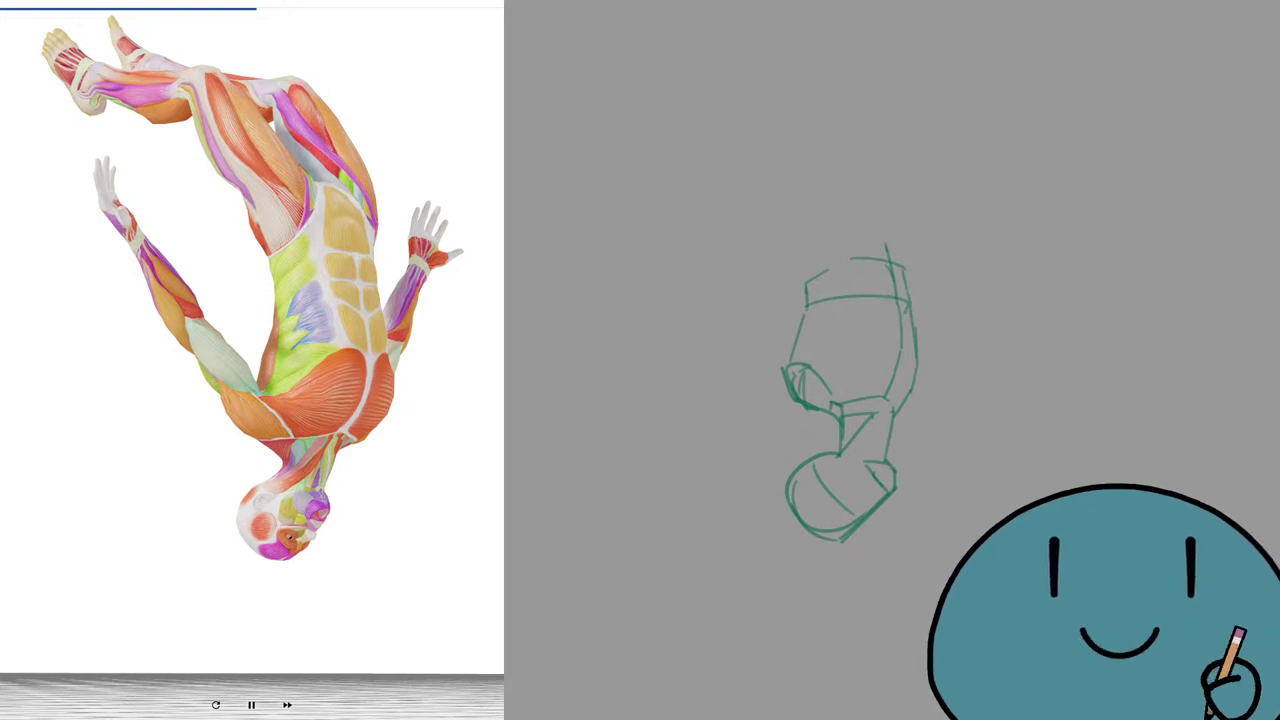
Mark a short line down the belly block and draw the curved chest-muscle edge across the ribcage.
drag(848, 272, 857, 334)
key(ctrl+z)
drag(853, 275, 867, 319)
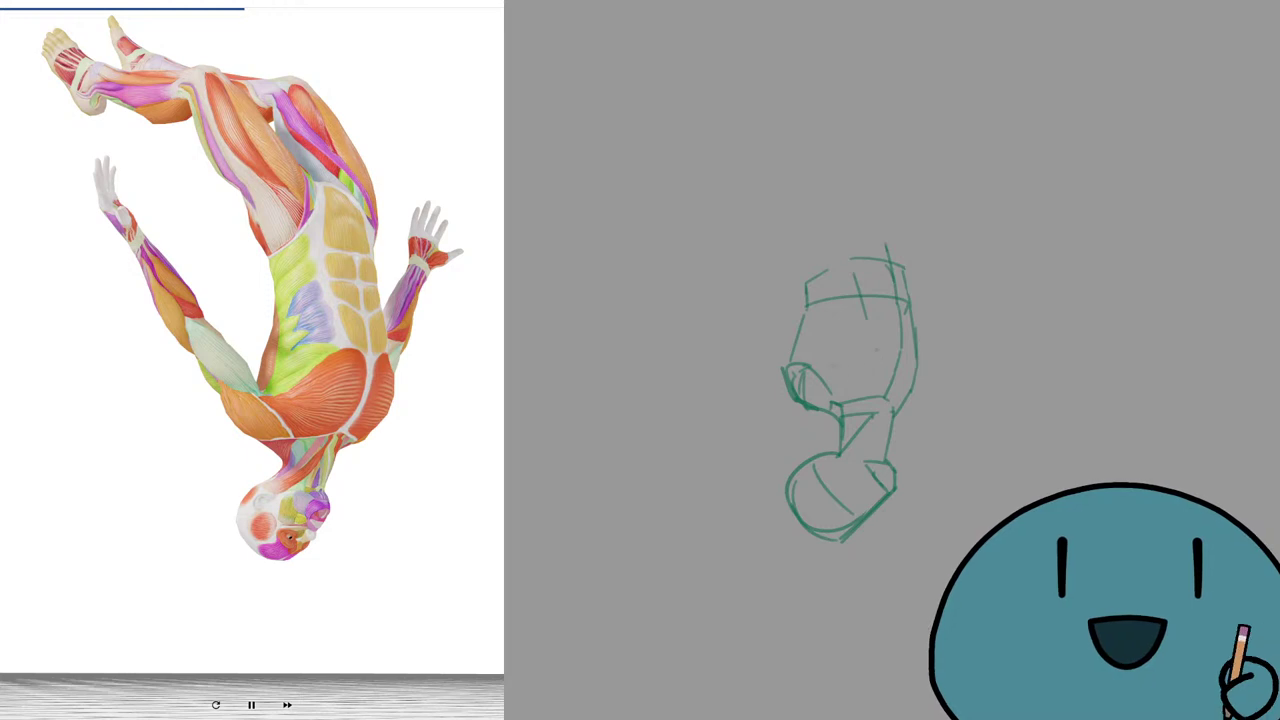
mouse_move(809, 370)
mouse_down()
mouse_move(873, 347)
mouse_move(906, 355)
mouse_up()
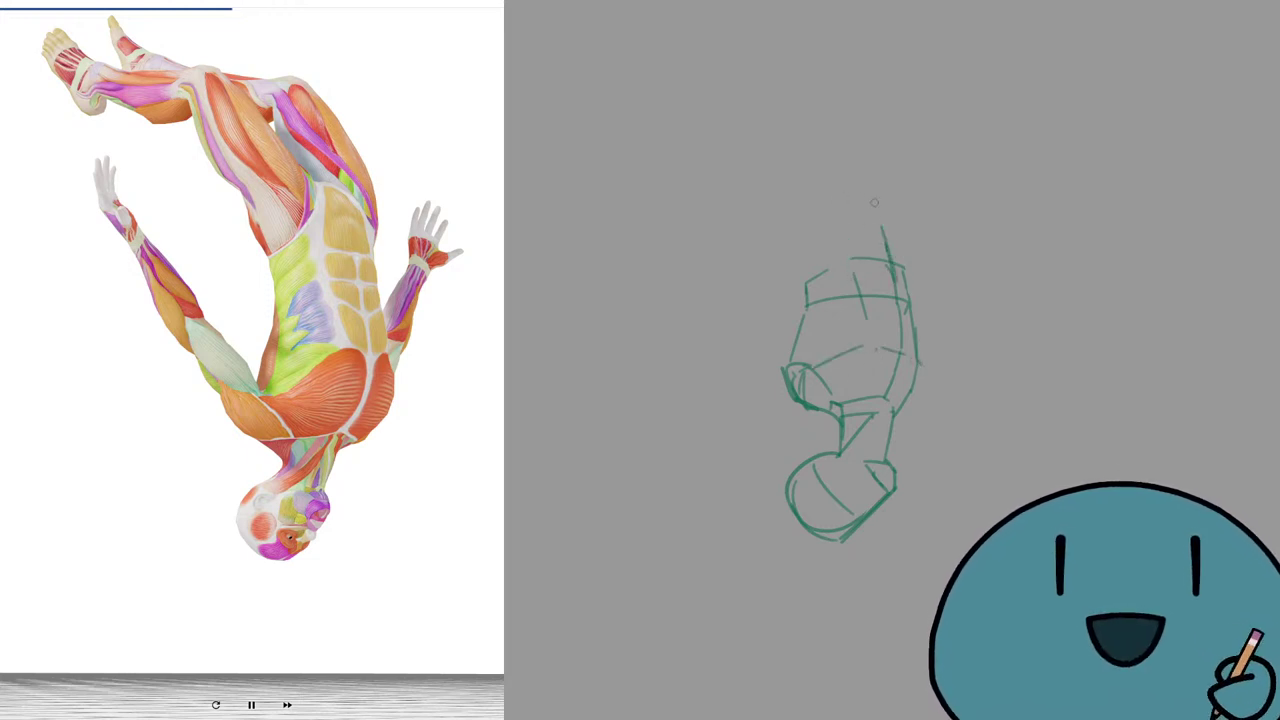
Extend the torso's centre line from the belly block up to the crotch.
mouse_move(888, 262)
mouse_down()
mouse_move(870, 195)
mouse_move(892, 268)
mouse_up()
key(ctrl+z)
key(ctrl+z)
drag(875, 206, 888, 262)
key(ctrl+z)
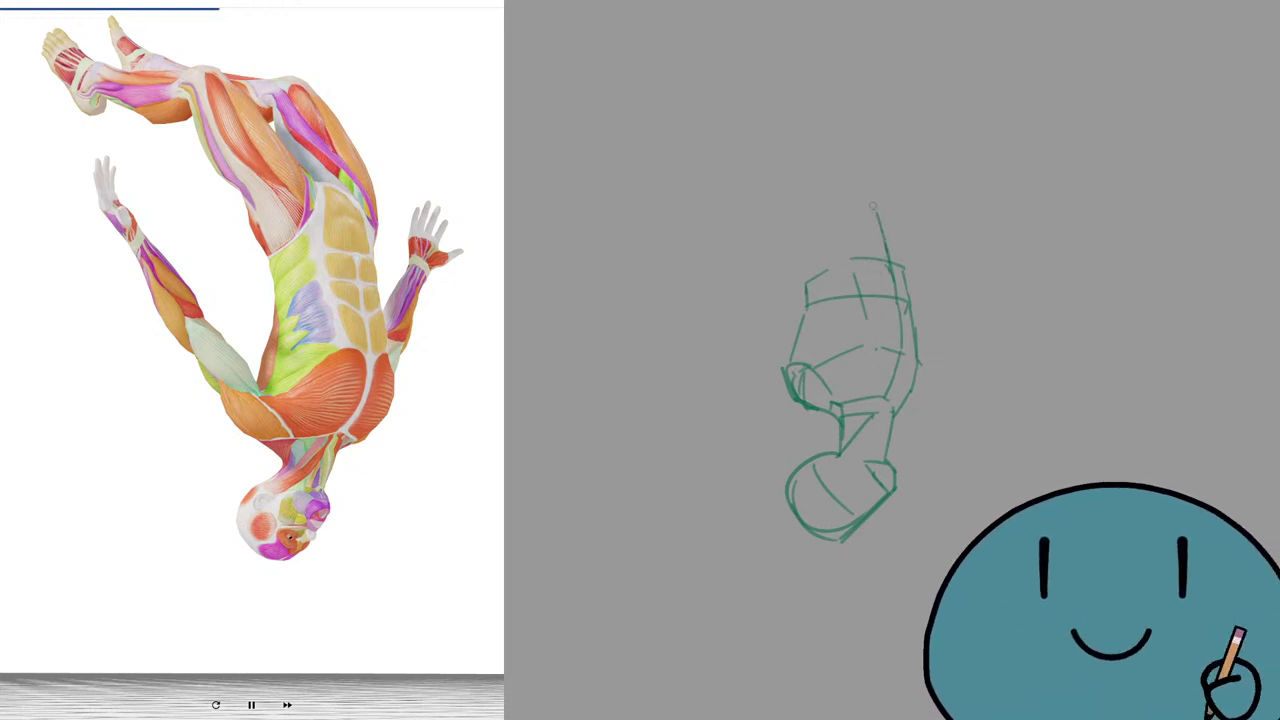
Draw the upper edge of the pelvis as two short lines sloping away from a rounded peak.
drag(877, 212, 859, 190)
key(ctrl+z)
mouse_move(878, 213)
mouse_down()
mouse_move(852, 189)
mouse_move(876, 210)
mouse_move(858, 177)
mouse_move(819, 172)
mouse_move(882, 182)
mouse_move(794, 187)
mouse_move(785, 237)
mouse_move(790, 185)
mouse_up()
key(ctrl+z)
key(ctrl+z)
key(ctrl+z)
key(ctrl+z)
key(ctrl+z)
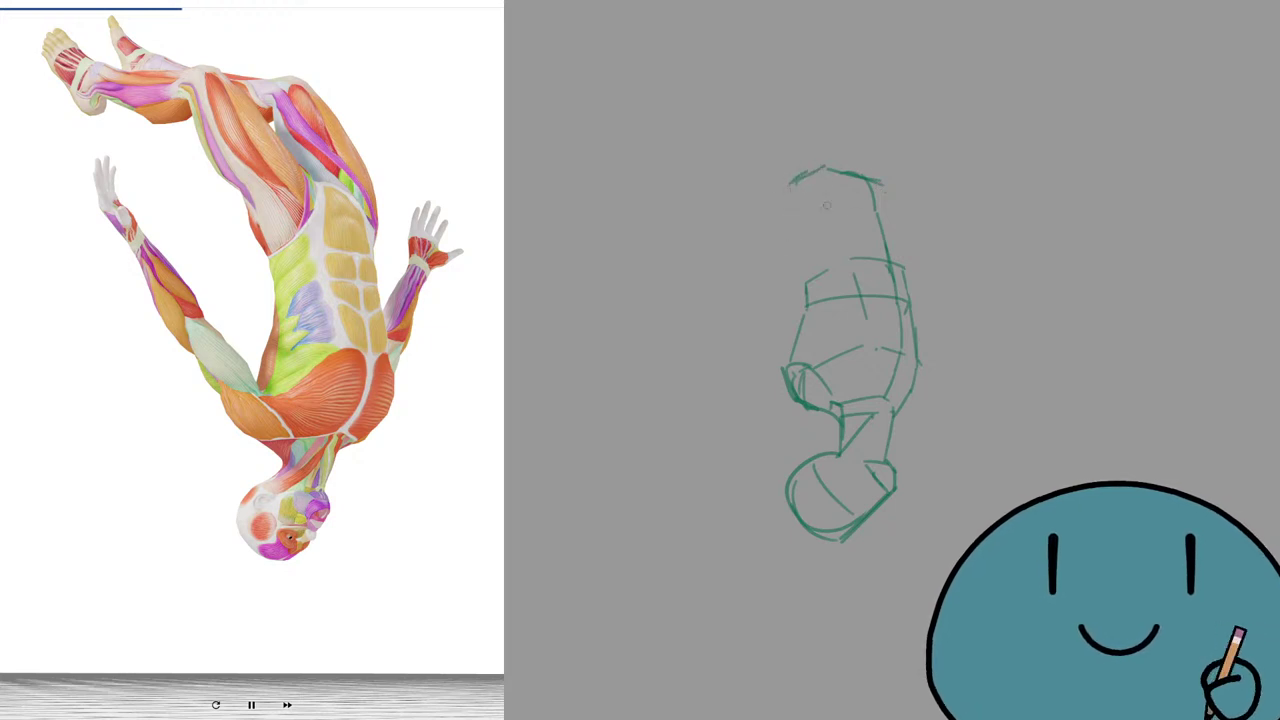
Block in the pelvis with both side edges and a waist edge facing the belly block.
mouse_move(850, 236)
mouse_down()
mouse_move(907, 245)
mouse_move(804, 259)
mouse_move(781, 197)
mouse_up()
key(ctrl+z)
drag(803, 258, 776, 199)
drag(901, 238, 900, 185)
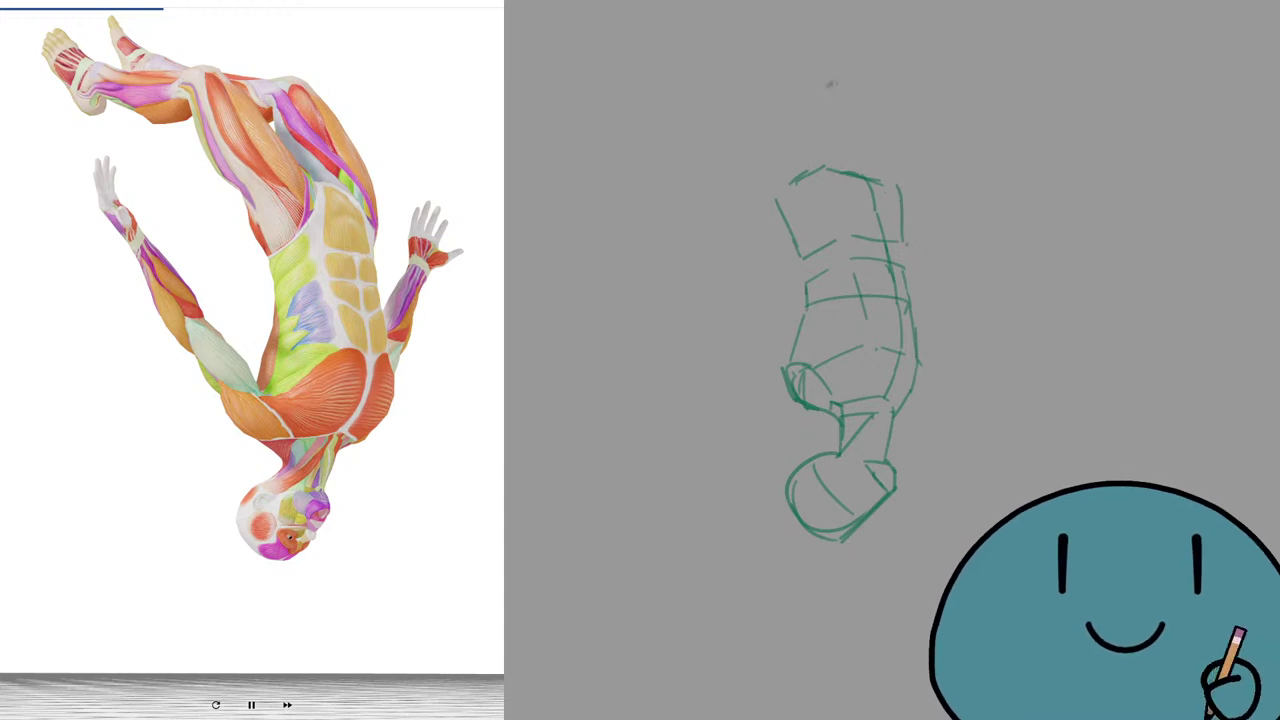
Outline both thighs rising from the pelvis, each capped with a rounded knee.
mouse_move(830, 83)
mouse_down()
mouse_move(902, 180)
mouse_move(906, 206)
mouse_up()
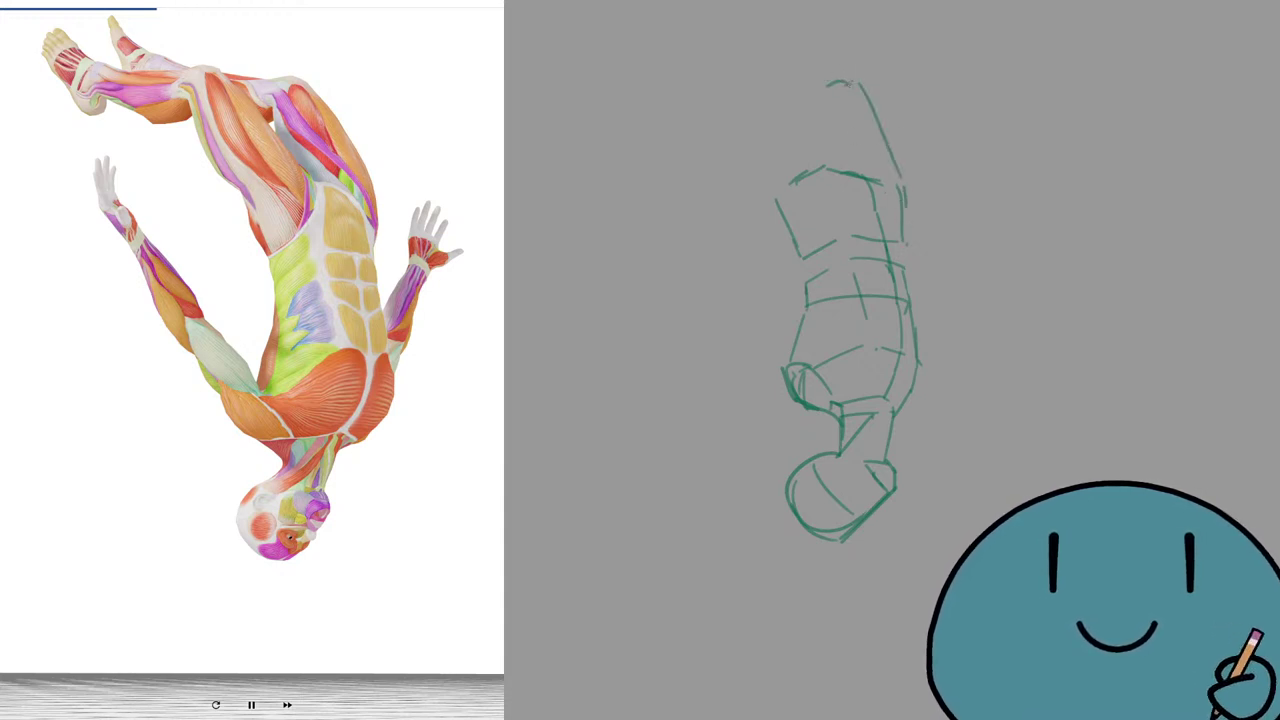
mouse_move(845, 74)
mouse_down()
mouse_move(860, 88)
mouse_move(818, 86)
mouse_move(800, 106)
mouse_move(846, 166)
mouse_move(852, 216)
mouse_up()
key(ctrl+z)
key(ctrl+z)
key(ctrl+z)
mouse_move(768, 63)
mouse_down()
mouse_move(852, 201)
mouse_move(748, 62)
mouse_move(734, 68)
mouse_move(772, 63)
mouse_move(743, 102)
mouse_move(753, 151)
mouse_up()
key(ctrl+z)
key(ctrl+z)
drag(767, 183, 785, 209)
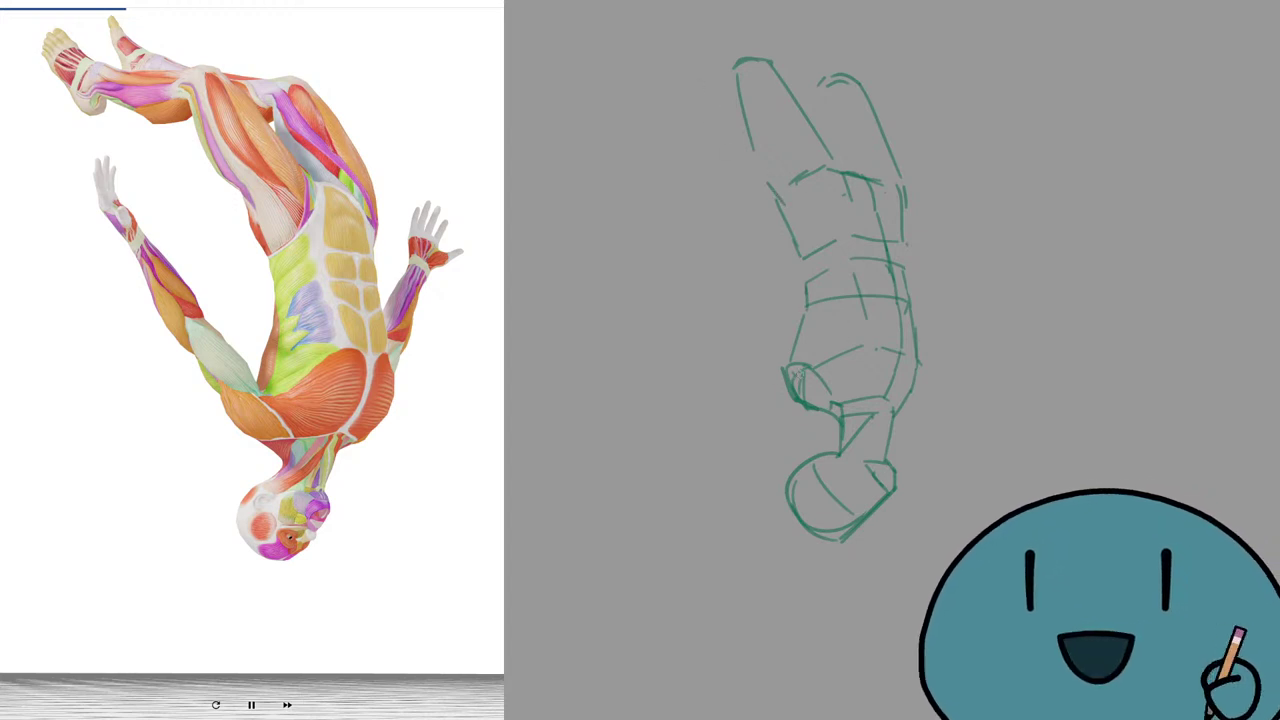
Rework the near shoulder into a longer wedge reaching outward from the neck.
drag(796, 396, 757, 349)
key(ctrl+z)
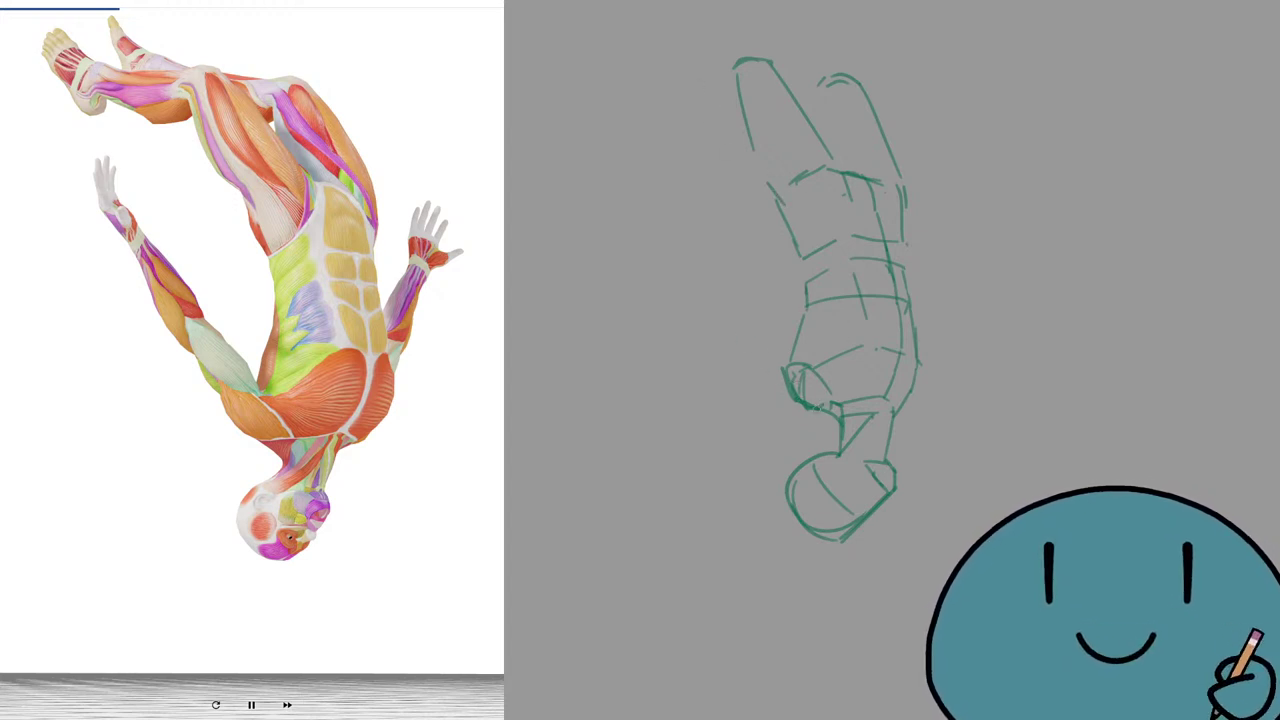
mouse_move(818, 411)
mouse_down()
mouse_move(781, 413)
mouse_move(755, 385)
mouse_up()
key(ctrl+z)
mouse_move(818, 412)
mouse_down()
mouse_move(784, 414)
mouse_move(766, 368)
mouse_move(777, 376)
mouse_move(767, 386)
mouse_up()
key(ctrl+z)
key(ctrl+z)
key(ctrl+z)
key(ctrl+z)
Close the near shoulder's tip and outline the near upper arm as a tube with a rounded elbow end.
drag(789, 365, 757, 376)
drag(722, 311, 762, 382)
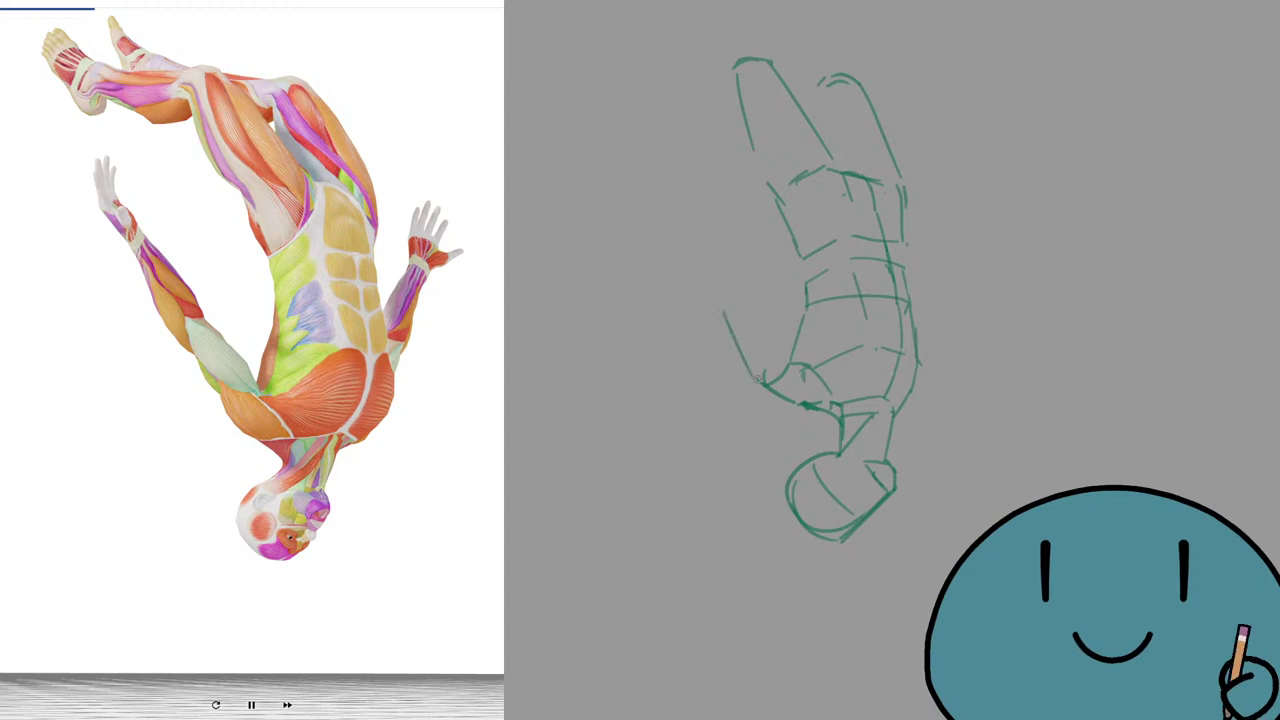
mouse_move(724, 310)
mouse_down()
mouse_move(742, 292)
mouse_move(781, 351)
mouse_up()
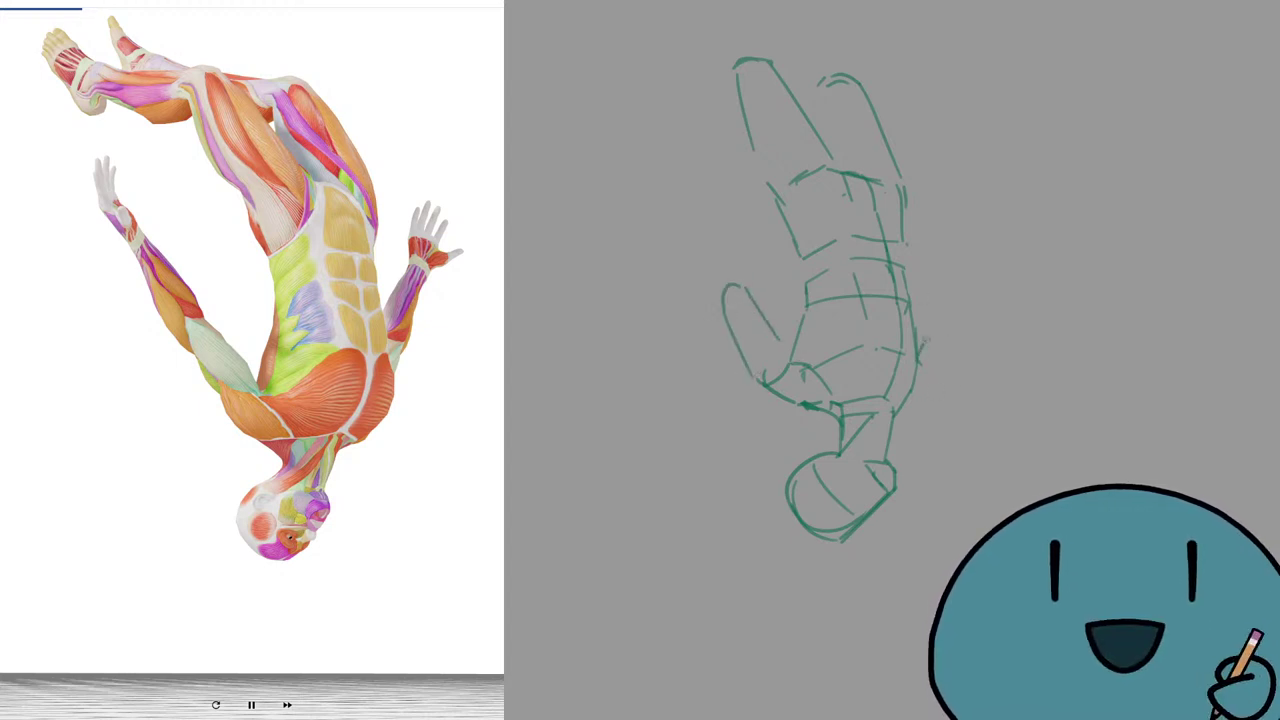
Sketch the far arm as a narrow tube beside the ribcage and add a small blocky hand.
drag(918, 366, 956, 303)
key(ctrl+z)
key(ctrl+z)
mouse_move(918, 358)
mouse_down()
mouse_move(962, 280)
mouse_move(945, 272)
mouse_move(918, 331)
mouse_up()
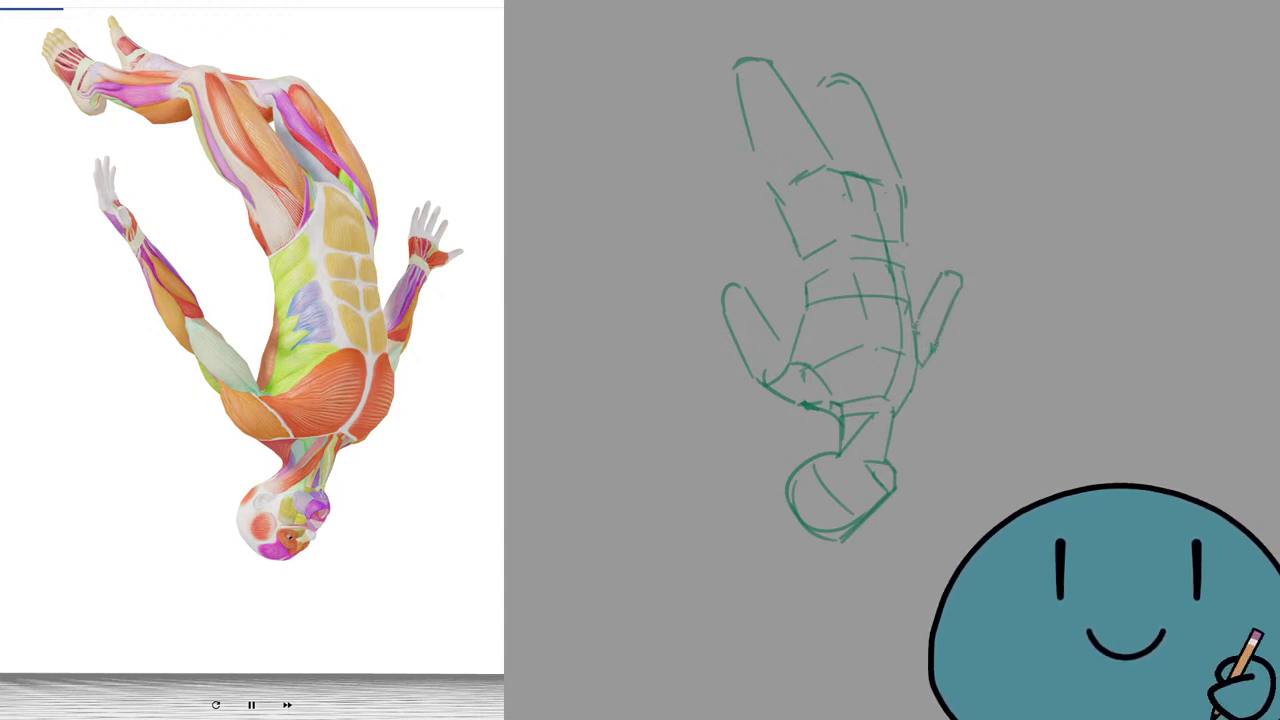
mouse_move(947, 273)
mouse_down()
mouse_move(971, 243)
mouse_move(986, 253)
mouse_up()
drag(989, 260, 968, 284)
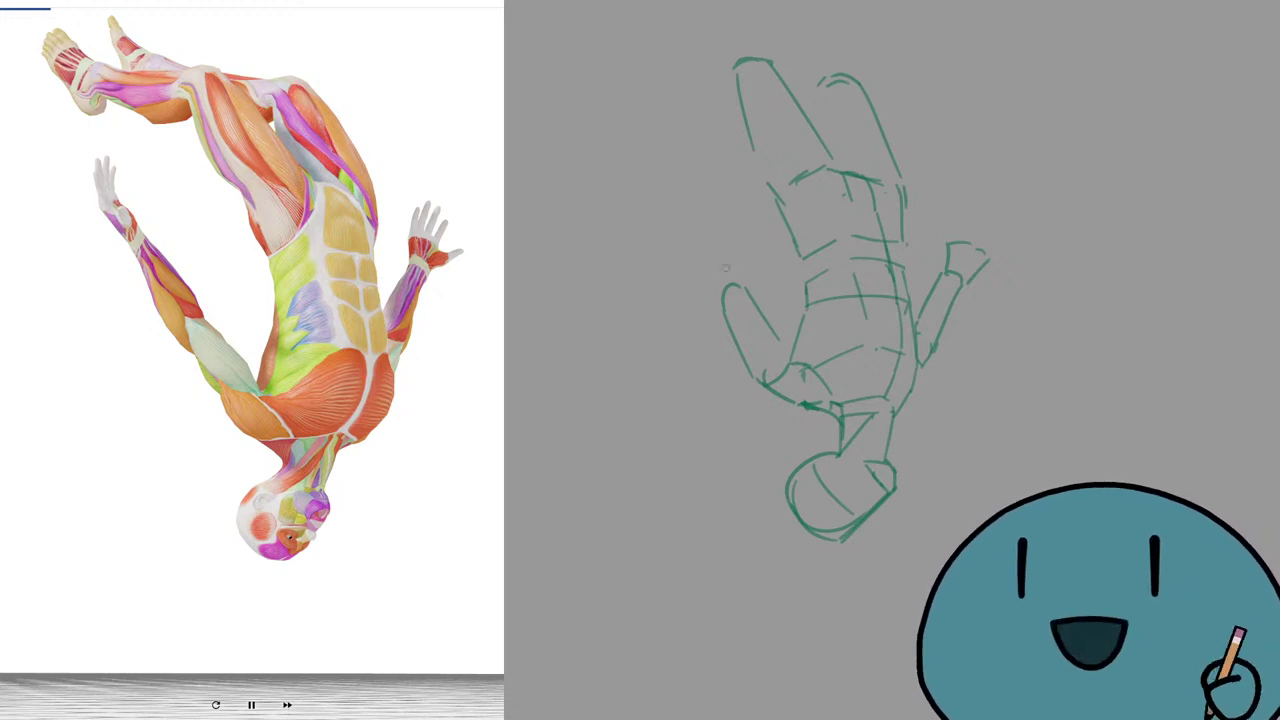
Sketch the near forearm as a tapering tube beyond the elbow and block in its hand.
mouse_move(681, 222)
mouse_down()
mouse_move(697, 219)
mouse_move(697, 235)
mouse_up()
key(ctrl+z)
drag(705, 229, 747, 289)
key(ctrl+z)
key(ctrl+z)
key(ctrl+z)
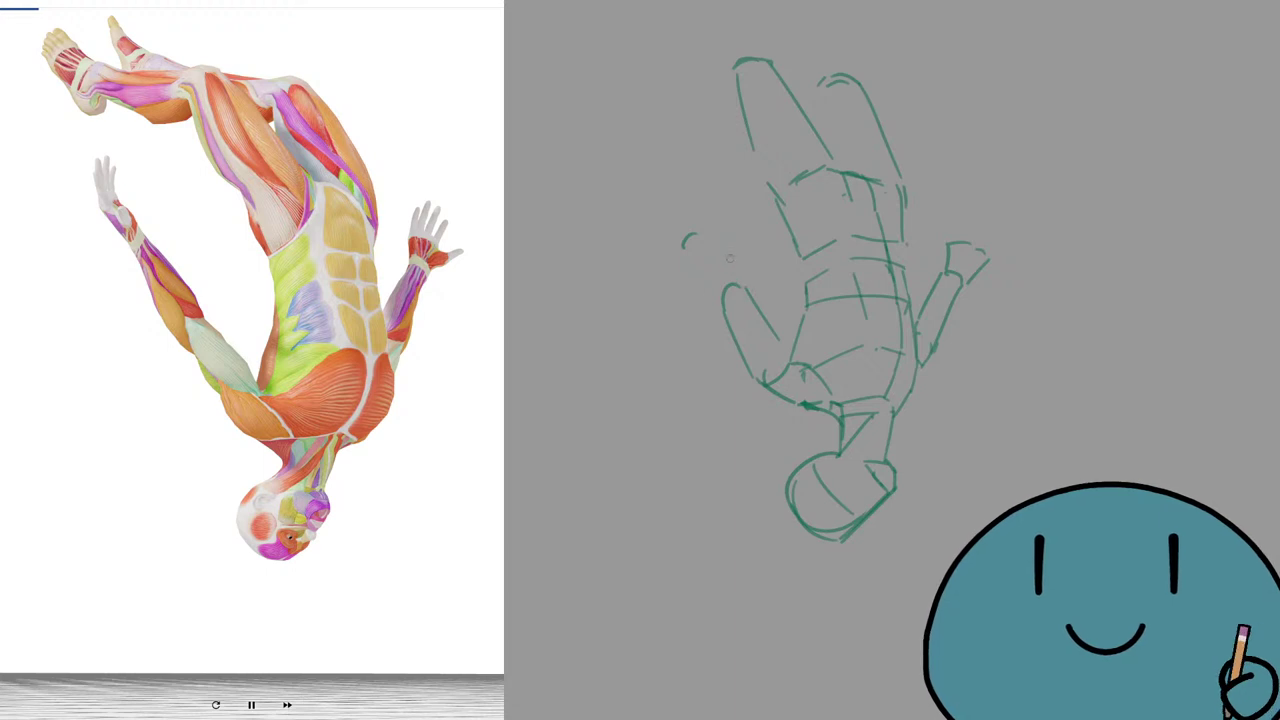
key(ctrl+z)
drag(691, 234, 699, 224)
mouse_move(702, 222)
mouse_down()
mouse_move(750, 296)
mouse_move(731, 319)
mouse_move(714, 296)
mouse_move(727, 306)
mouse_up()
key(e)
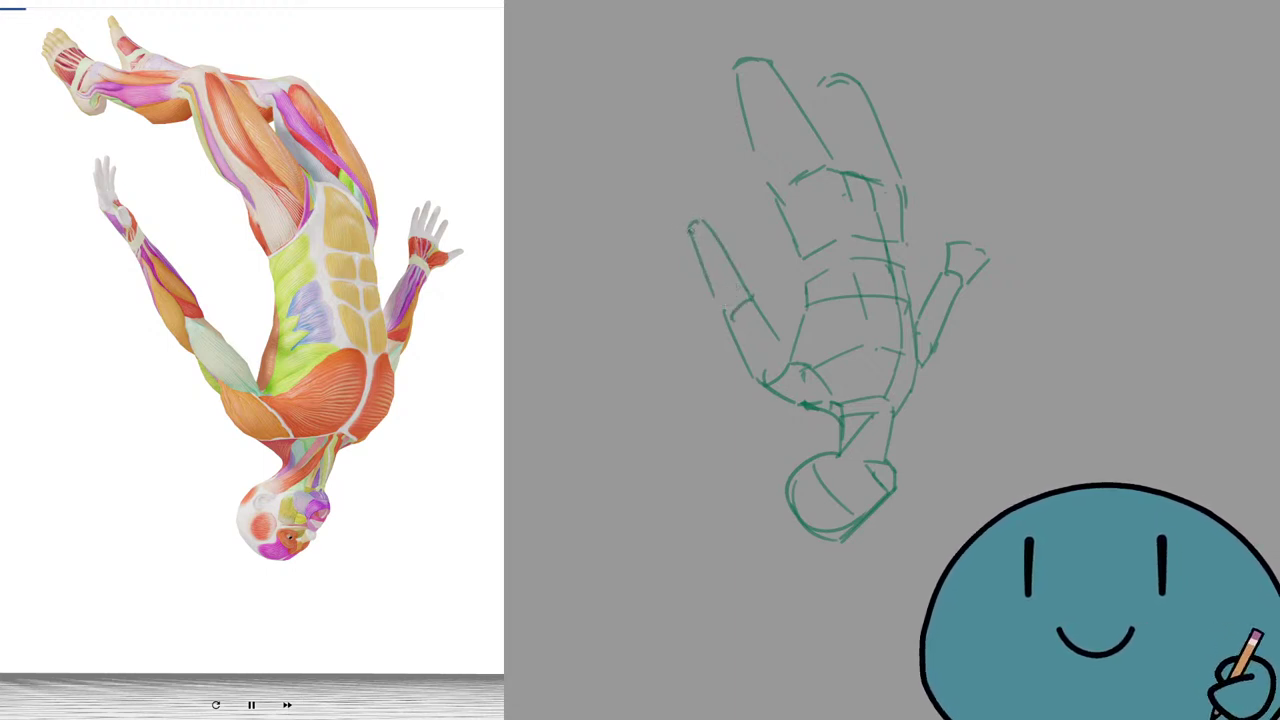
drag(690, 232, 676, 197)
drag(678, 197, 707, 216)
Move the whole figure down and to the left on the canvas to make room for the lower legs.
key(ctrl+t)
drag(909, 345, 864, 423)
click(758, 643)
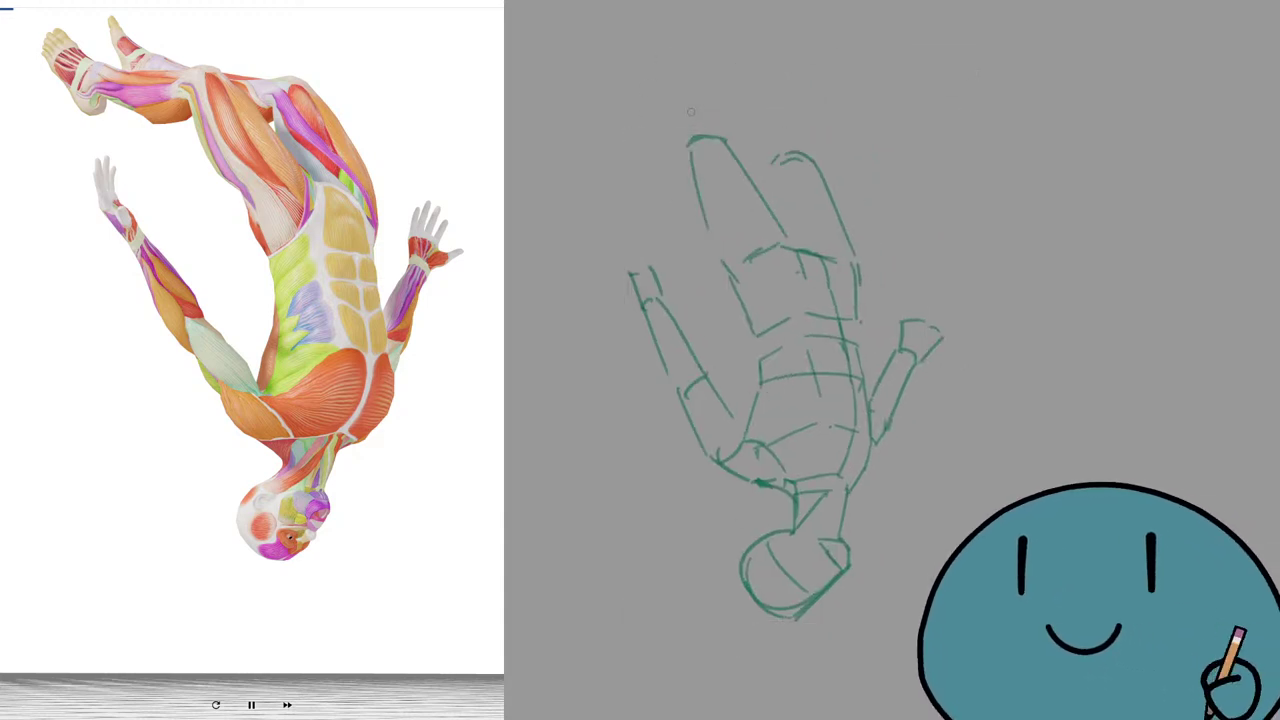
Connect the two knees with a line for the visible part of the far lower leg.
drag(594, 98, 720, 135)
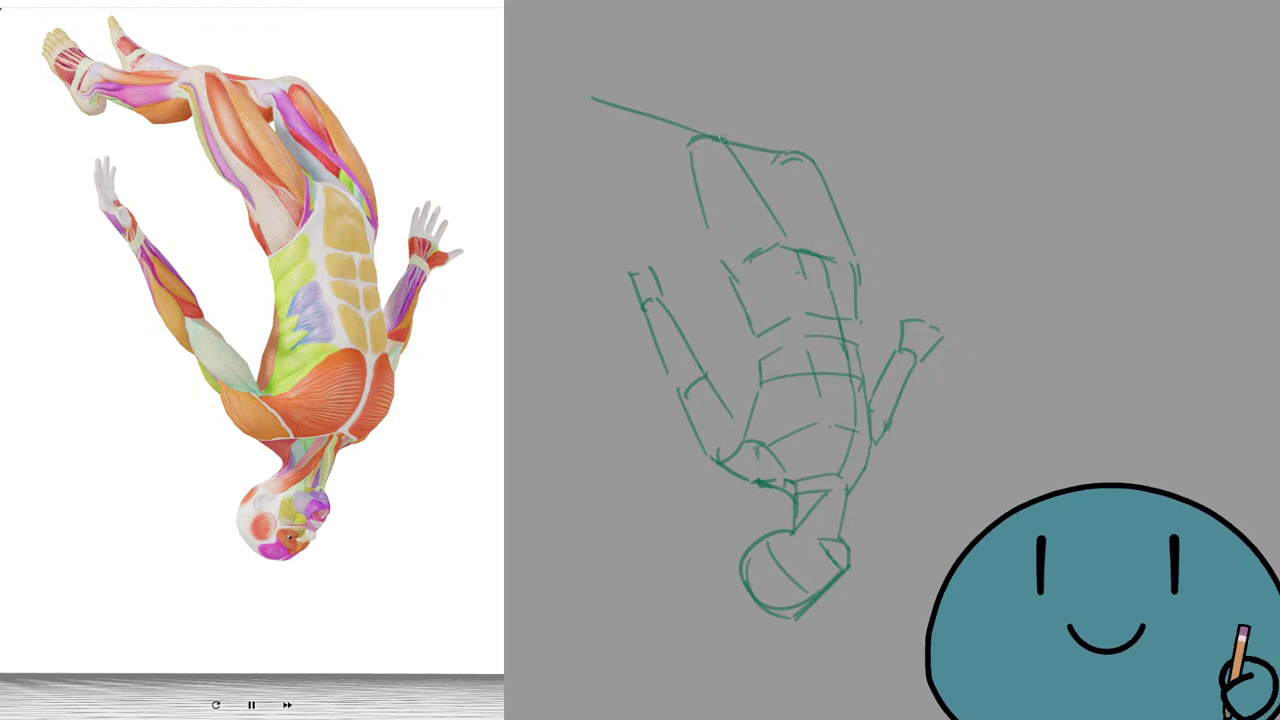
drag(764, 156, 717, 141)
key(ctrl+z)
key(ctrl+z)
drag(792, 156, 714, 146)
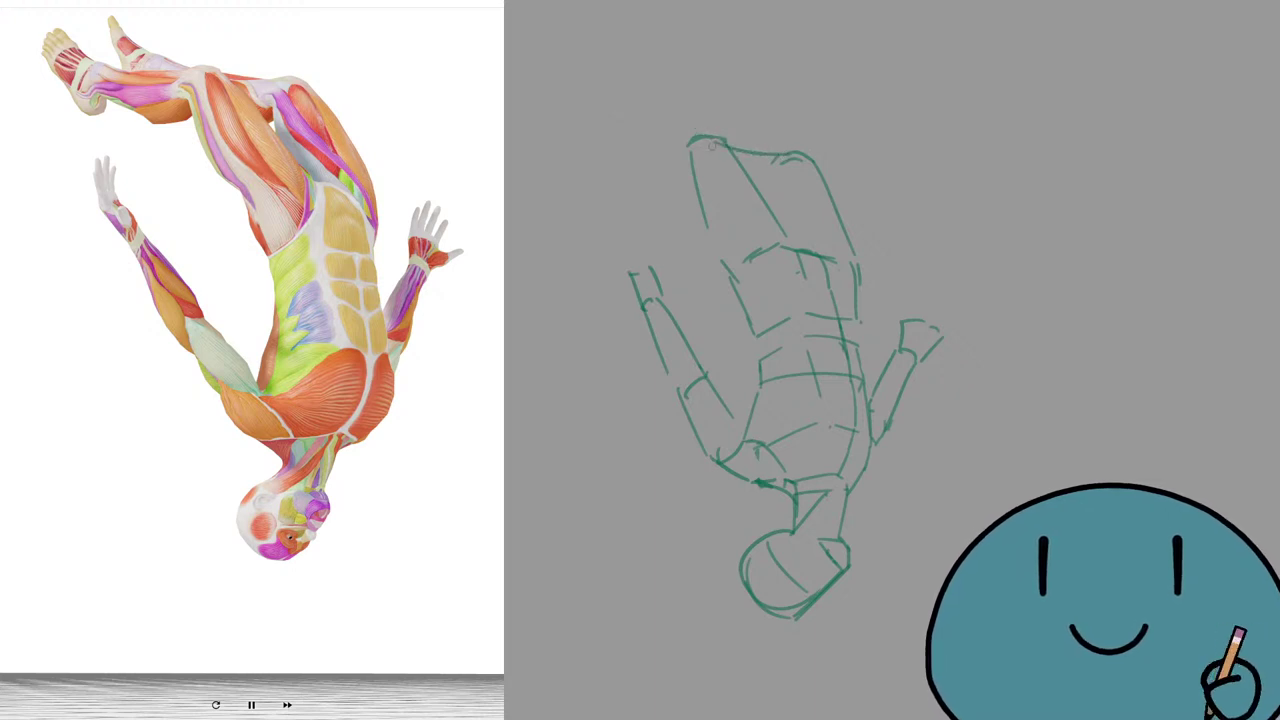
Outline the near lower leg with its blocky foot and add the far foot behind it.
mouse_move(621, 106)
mouse_down()
mouse_move(686, 136)
mouse_move(604, 138)
mouse_up()
key(ctrl+z)
mouse_move(690, 142)
mouse_down()
mouse_move(606, 126)
mouse_move(587, 138)
mouse_move(646, 110)
mouse_move(627, 85)
mouse_move(624, 121)
mouse_move(590, 114)
mouse_move(562, 82)
mouse_up()
mouse_move(558, 88)
mouse_down()
mouse_move(544, 100)
mouse_move(578, 142)
mouse_move(668, 178)
mouse_up()
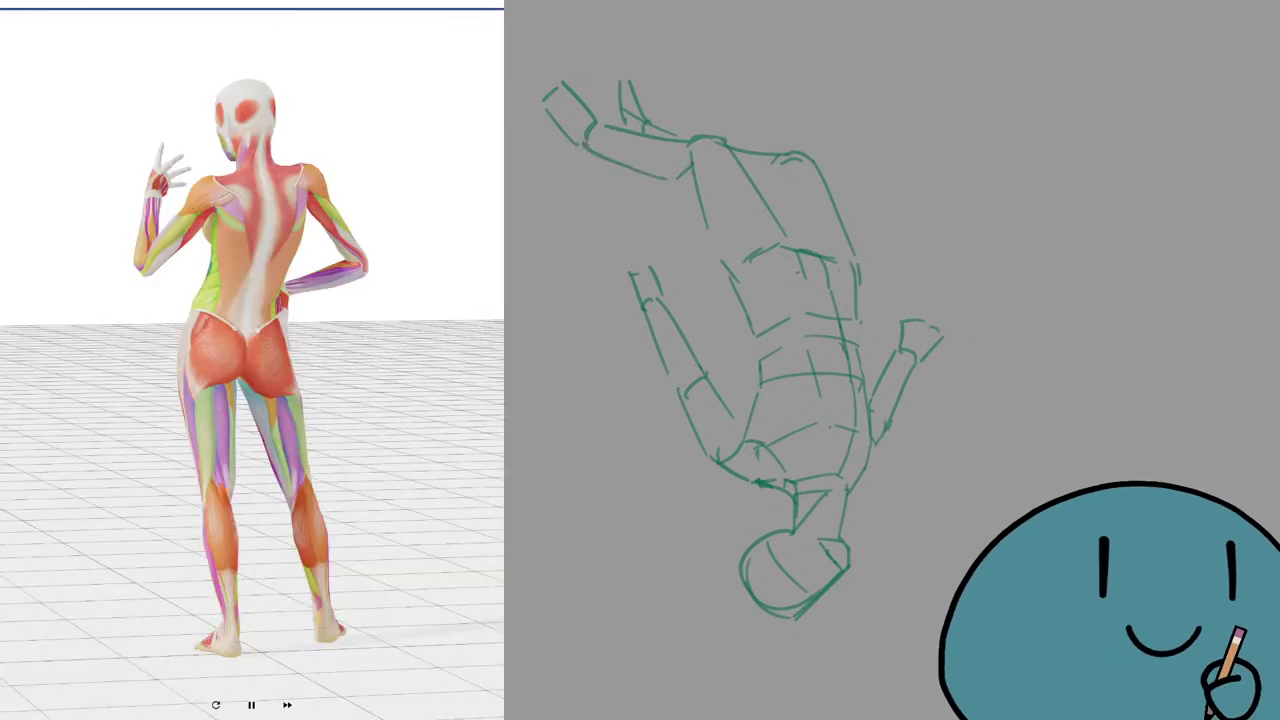
Clear the upside-down figure from the canvas for the standing back-view pose.
key(Delete)
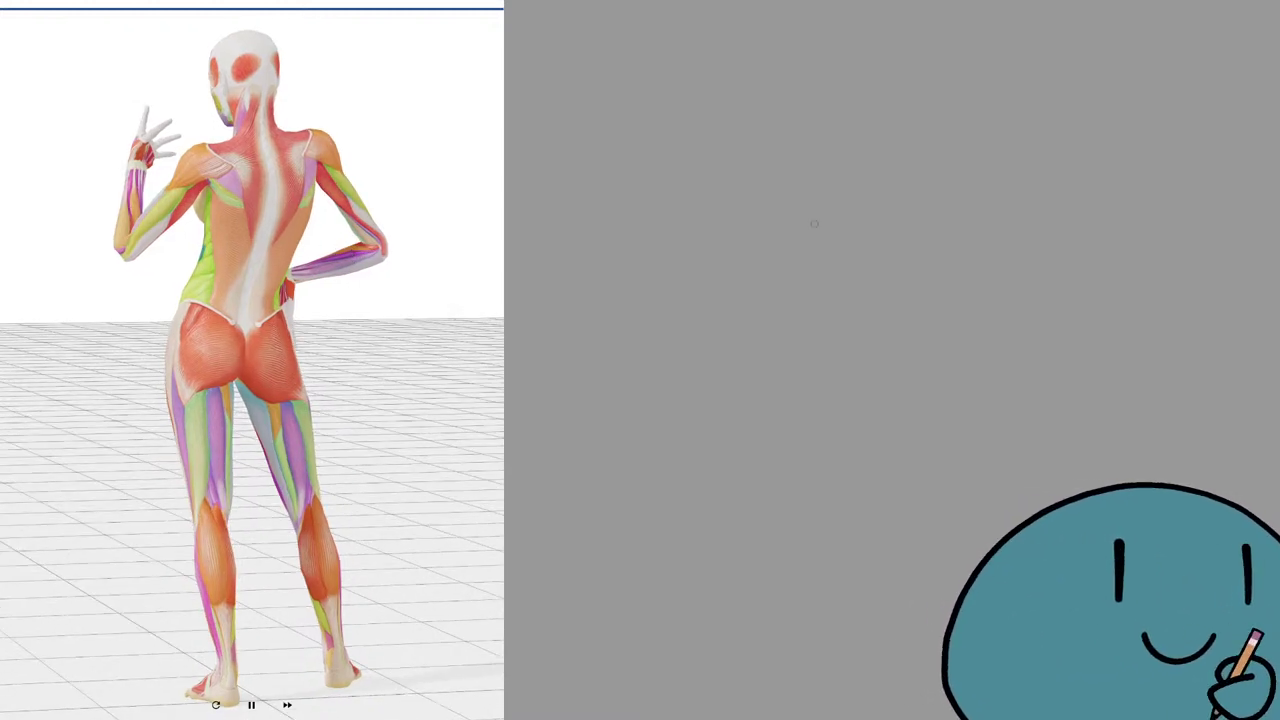
drag(1097, 226, 798, 289)
key(ctrl+z)
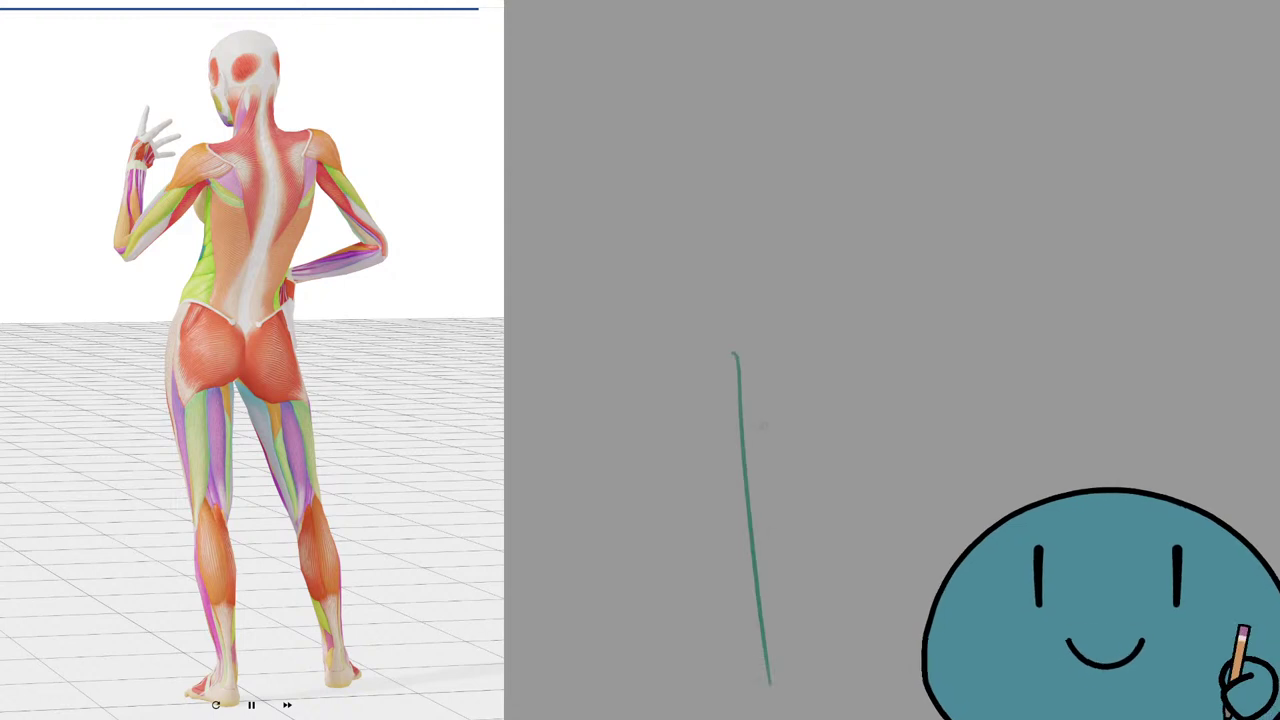
Try a line gesture of the standing pose with straight legs, a tilted hip line, a bent spine and a ribcage box.
drag(837, 375, 945, 586)
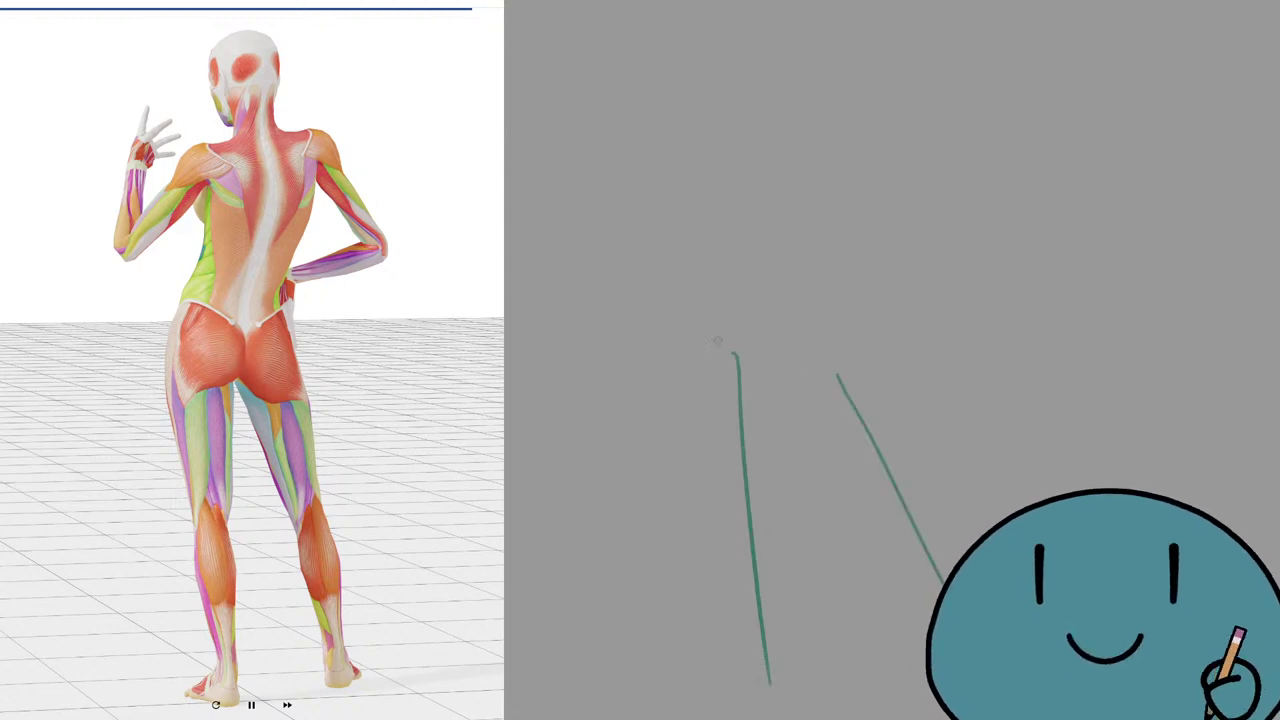
drag(717, 342, 866, 384)
mouse_move(796, 341)
mouse_down()
mouse_move(875, 224)
mouse_move(836, 112)
mouse_up()
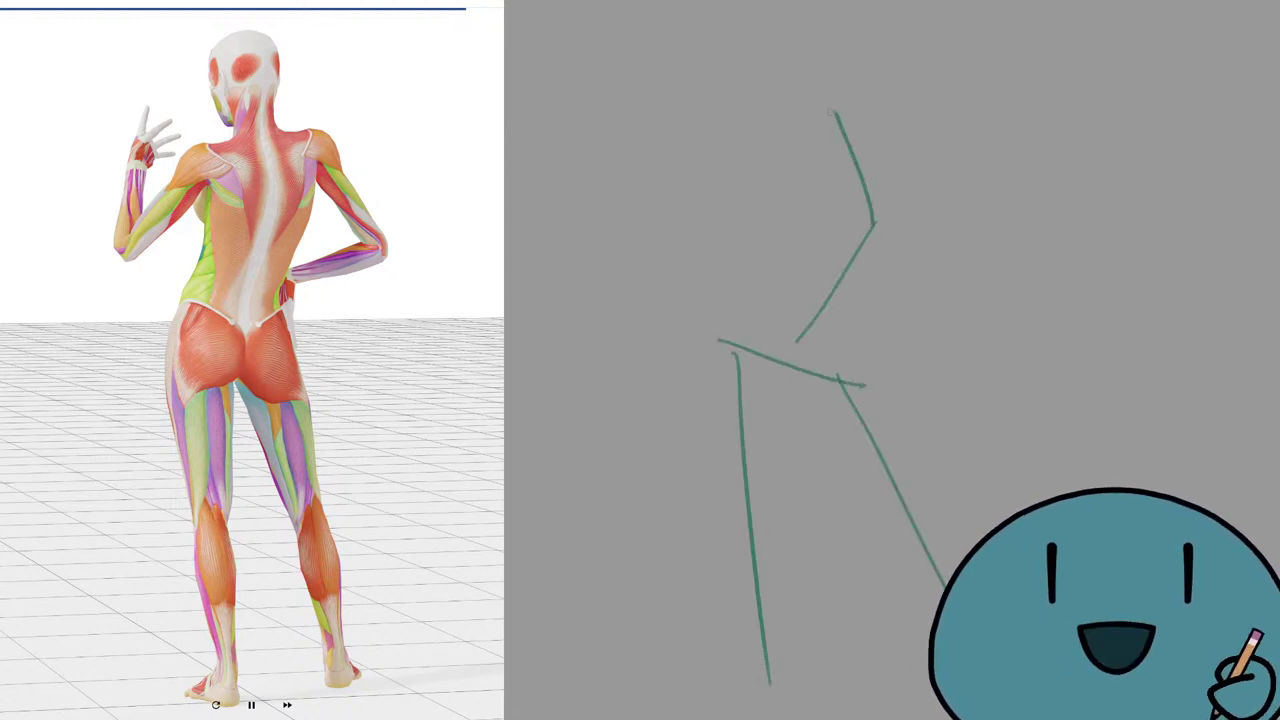
mouse_move(900, 86)
mouse_down()
mouse_move(758, 128)
mouse_move(815, 236)
mouse_up()
mouse_move(893, 104)
mouse_down()
mouse_move(918, 222)
mouse_move(812, 236)
mouse_move(736, 338)
mouse_up()
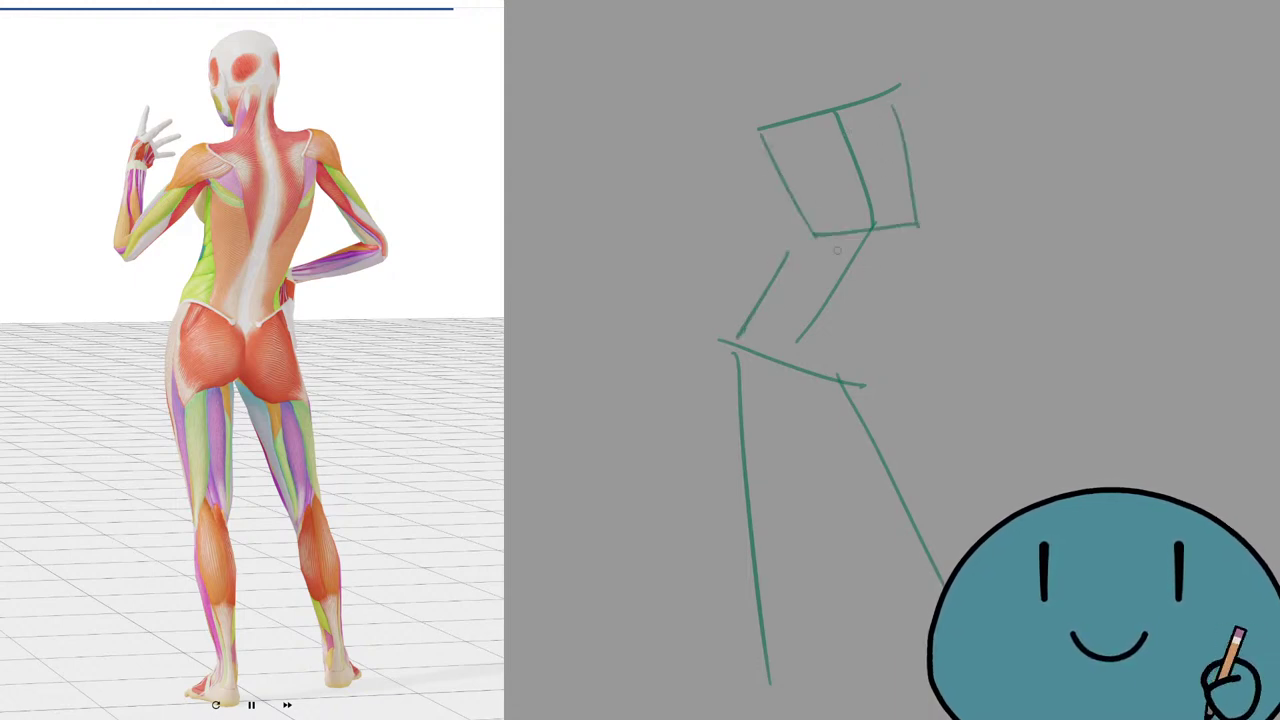
Add a pelvis box, bent arm, neck and head to the line gesture and clear the canvas.
mouse_move(837, 251)
mouse_down()
mouse_move(905, 335)
mouse_move(870, 382)
mouse_up()
drag(760, 130, 674, 118)
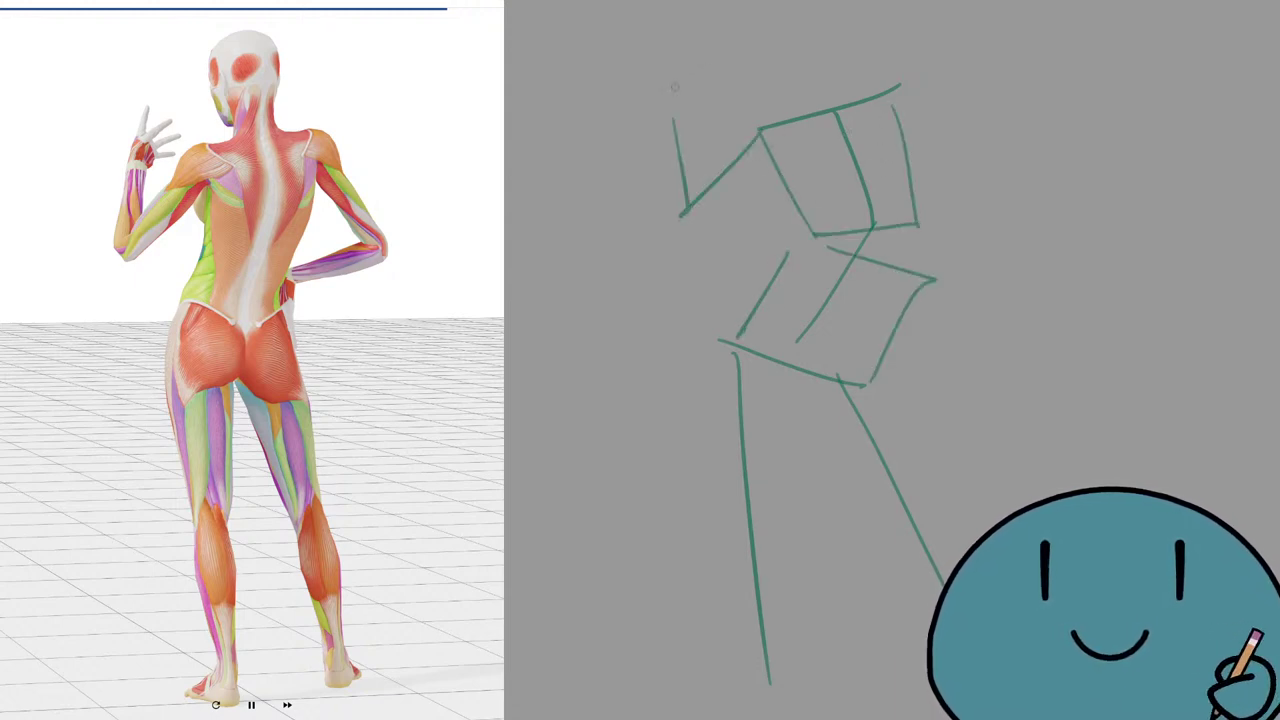
mouse_move(830, 108)
mouse_down()
mouse_move(845, 18)
mouse_move(880, 20)
mouse_move(870, 4)
mouse_up()
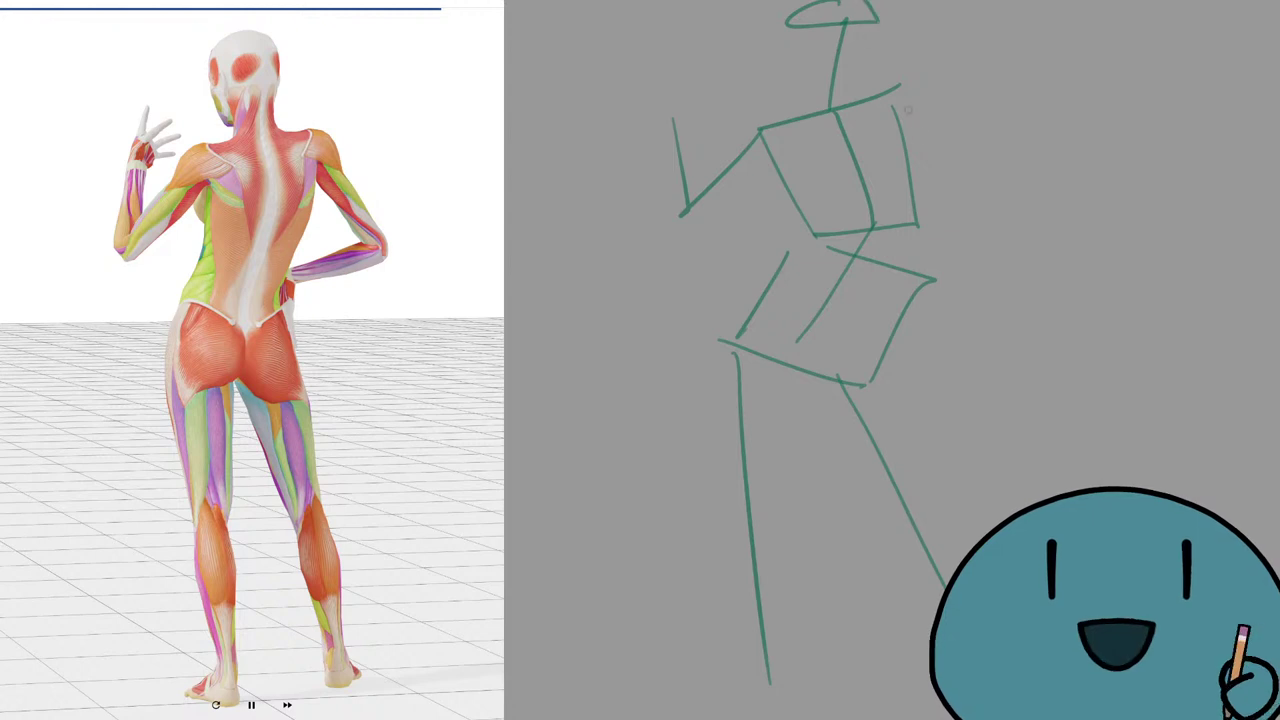
key(Delete)
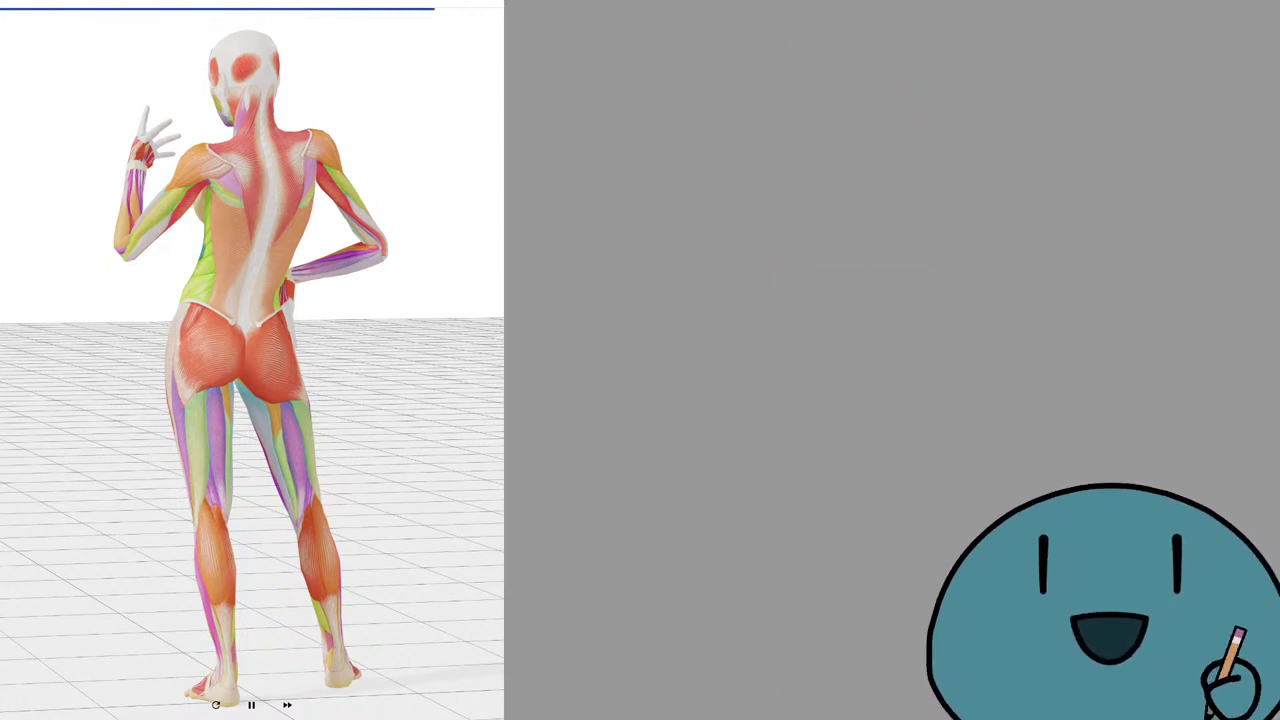
Sketch the turned head as a rounded cranium with a face-side edge and a line across its base.
mouse_move(736, 112)
mouse_down()
mouse_move(728, 86)
mouse_move(736, 155)
mouse_up()
key(ctrl+z)
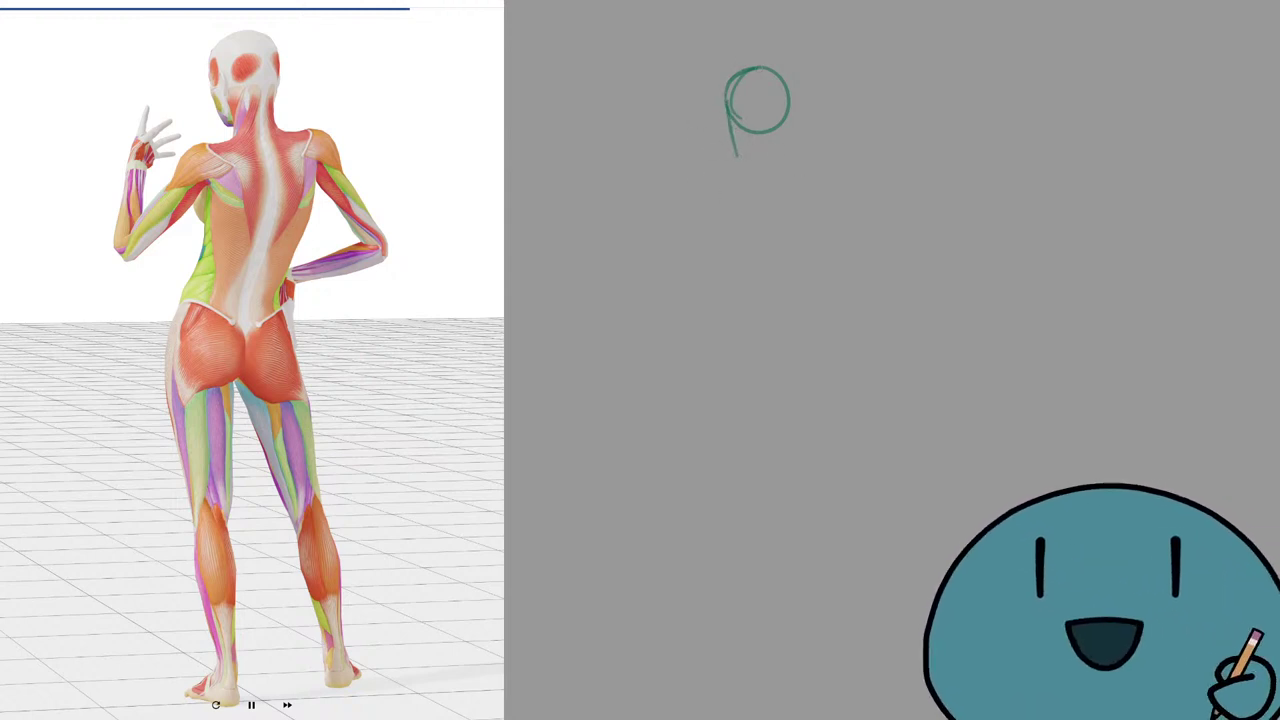
key(ctrl+z)
mouse_move(757, 68)
mouse_down()
mouse_move(794, 104)
mouse_move(793, 82)
mouse_move(789, 126)
mouse_up()
key(ctrl+z)
key(ctrl+z)
key(ctrl+z)
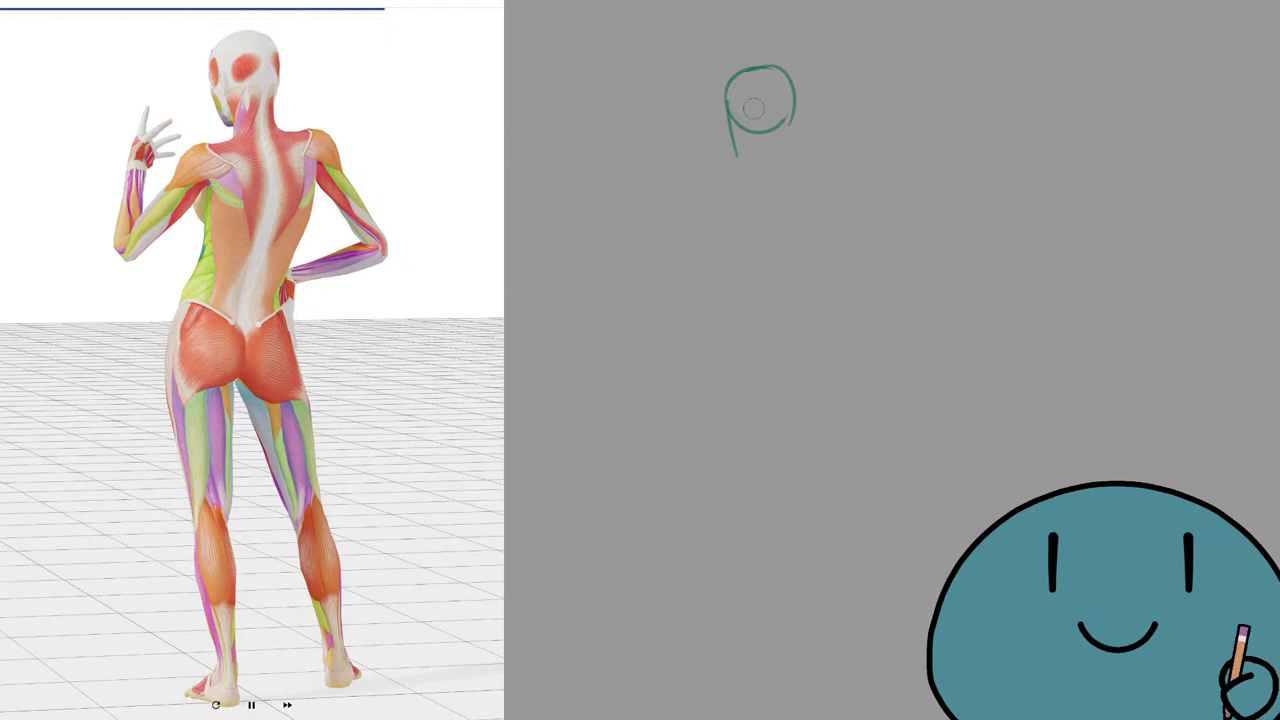
mouse_move(782, 122)
mouse_down()
mouse_move(738, 117)
mouse_move(791, 114)
mouse_up()
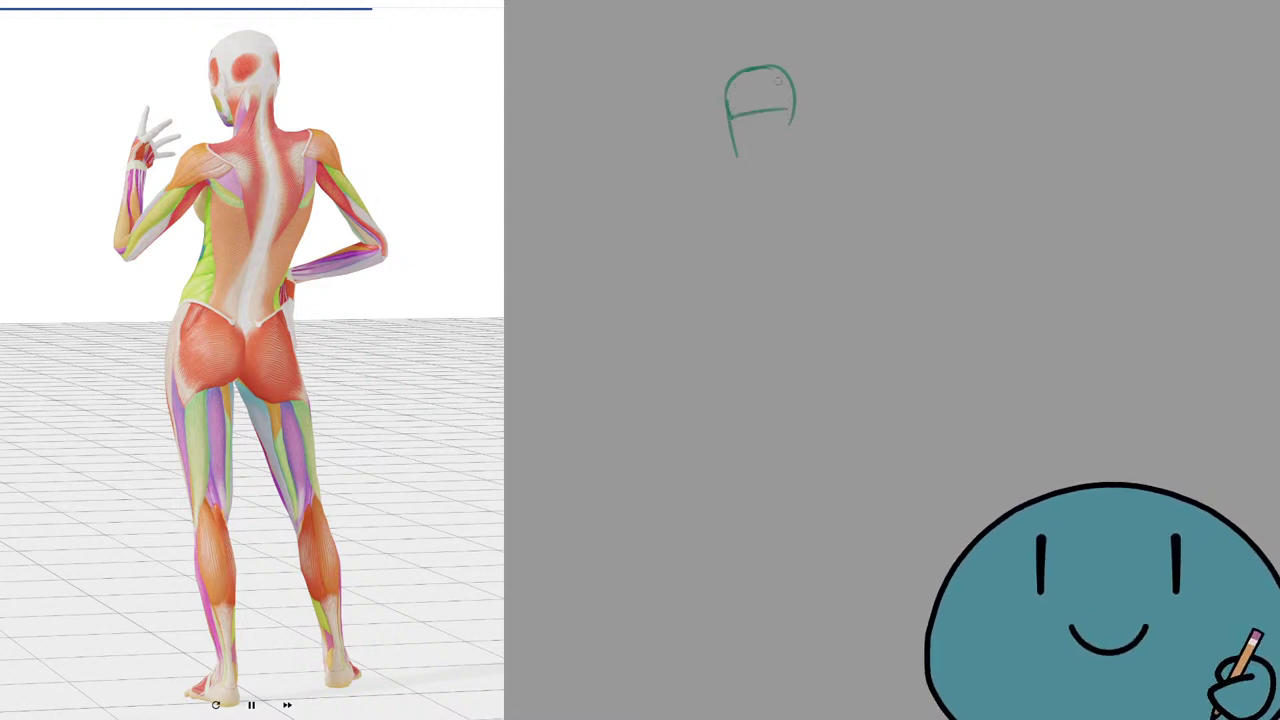
Add a curved line down the cranium to separate the side of the head from its back.
drag(771, 69, 785, 130)
key(ctrl+z)
key(ctrl+z)
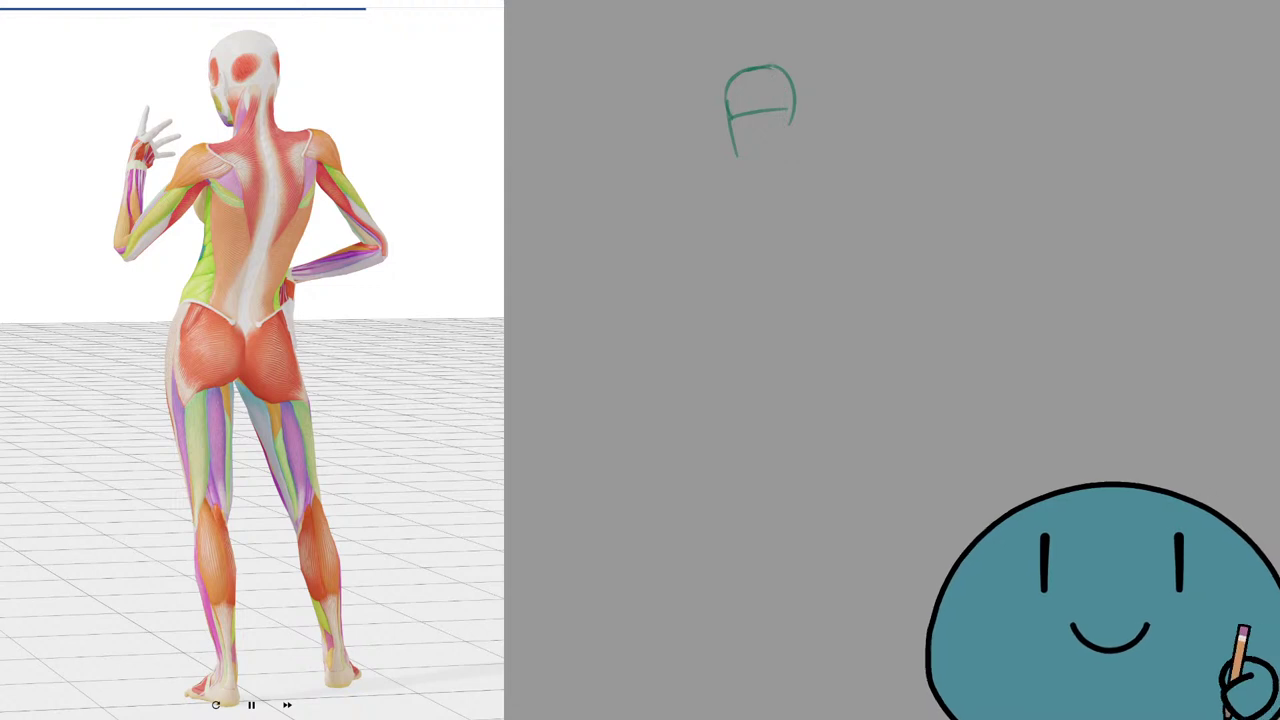
drag(777, 69, 783, 145)
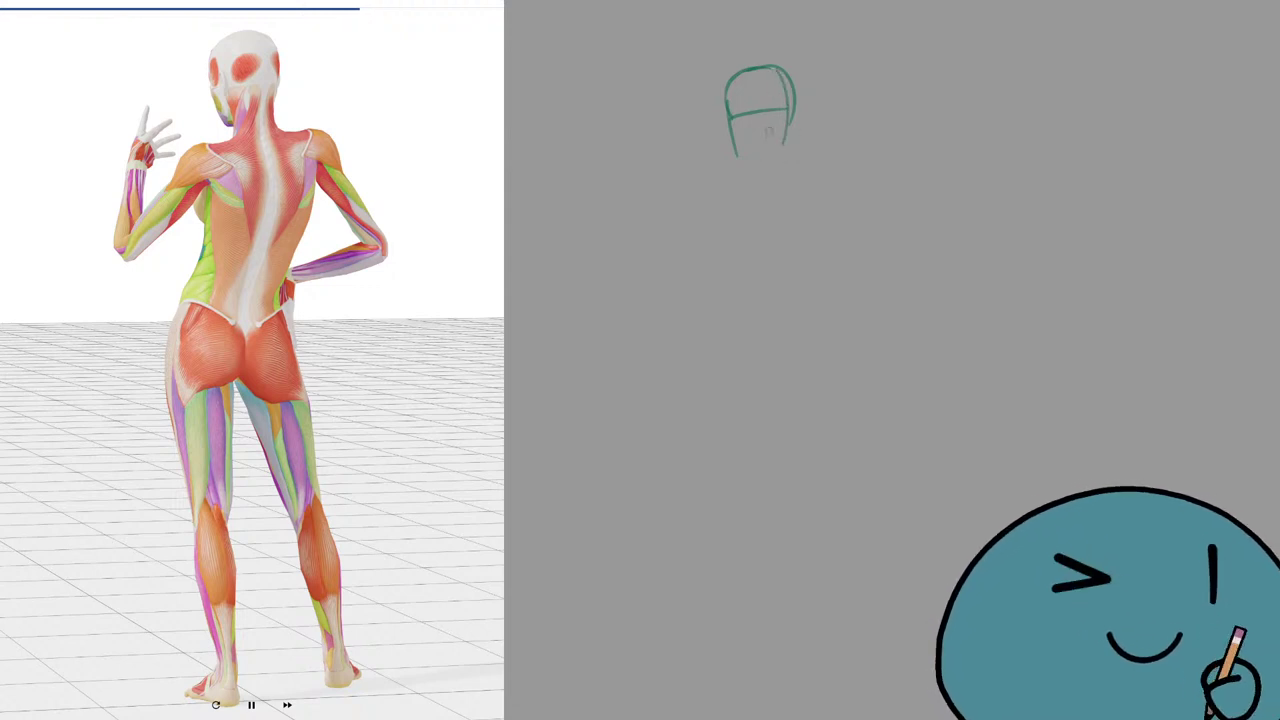
key(ctrl+z)
key(ctrl+z)
drag(772, 69, 781, 149)
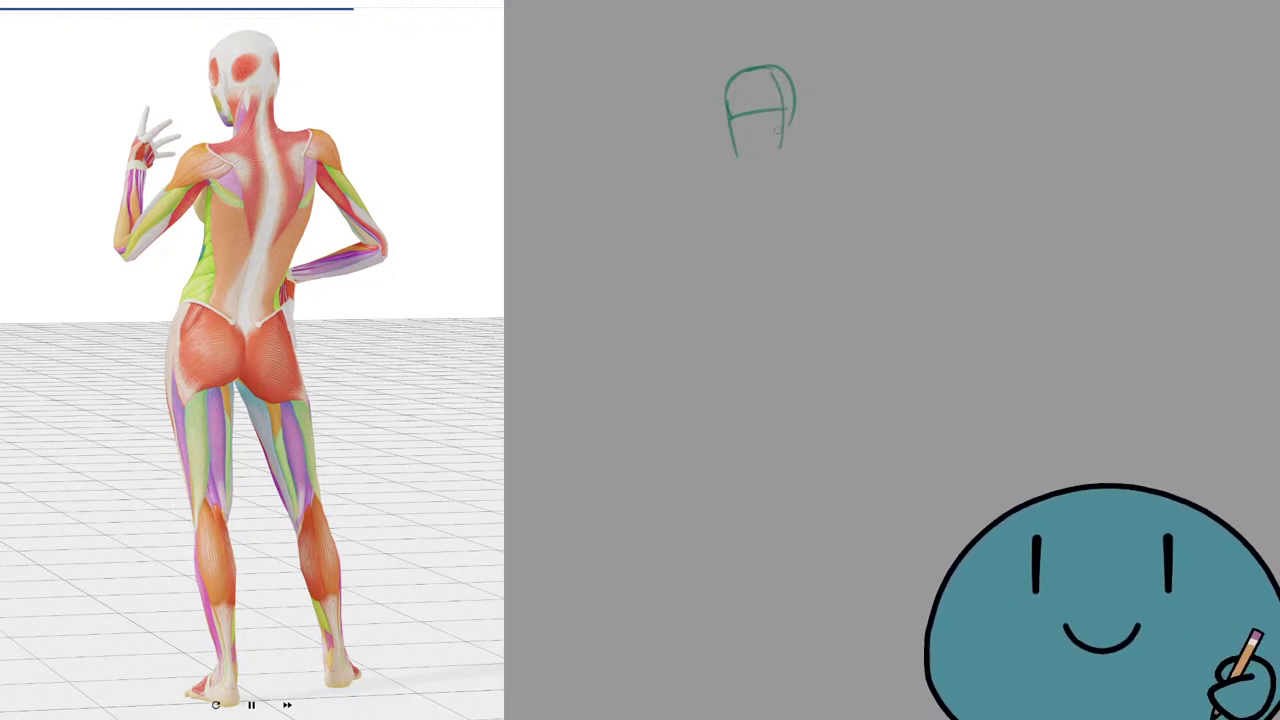
key(ctrl+z)
drag(768, 68, 779, 171)
key(ctrl+z)
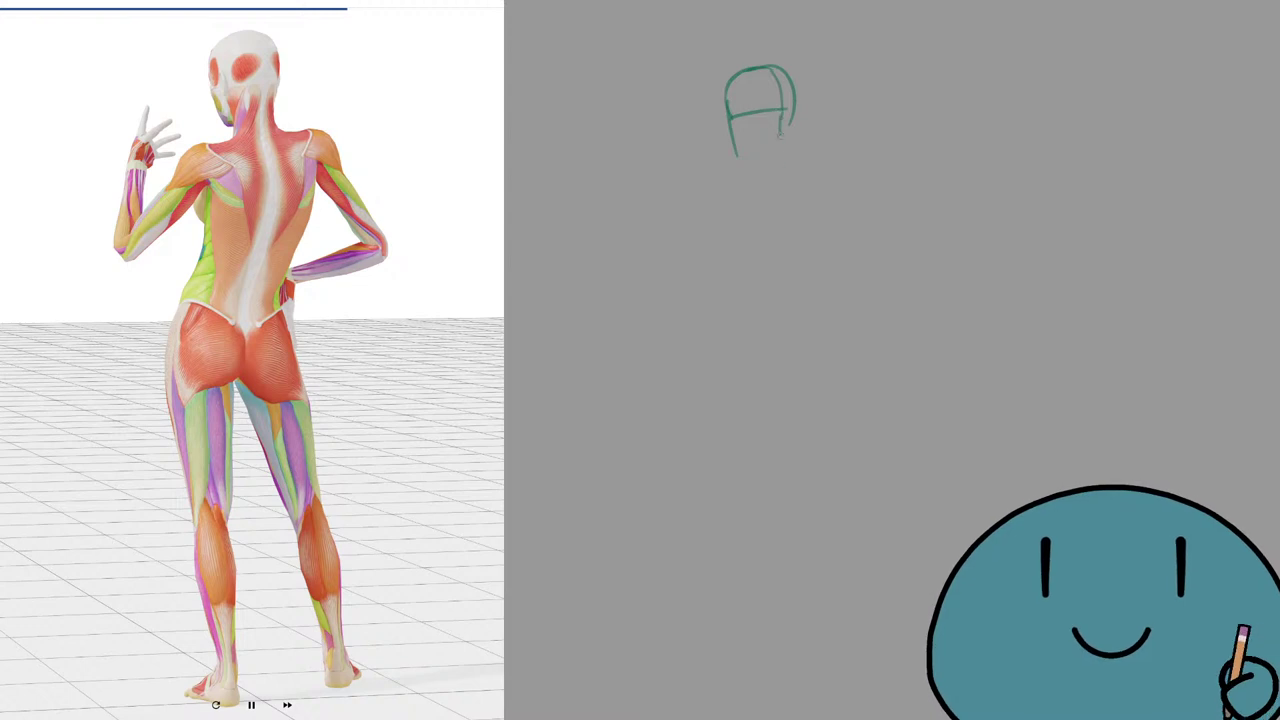
Draw the neck with a tapering back edge, a front edge and an arch below the cranium.
drag(781, 116, 795, 176)
key(ctrl+z)
mouse_move(790, 124)
mouse_down()
mouse_move(797, 175)
mouse_move(767, 130)
mouse_move(754, 143)
mouse_move(767, 148)
mouse_move(762, 188)
mouse_up()
key(ctrl+z)
key(ctrl+z)
key(ctrl+z)
key(ctrl+z)
drag(762, 142, 763, 186)
key(ctrl+z)
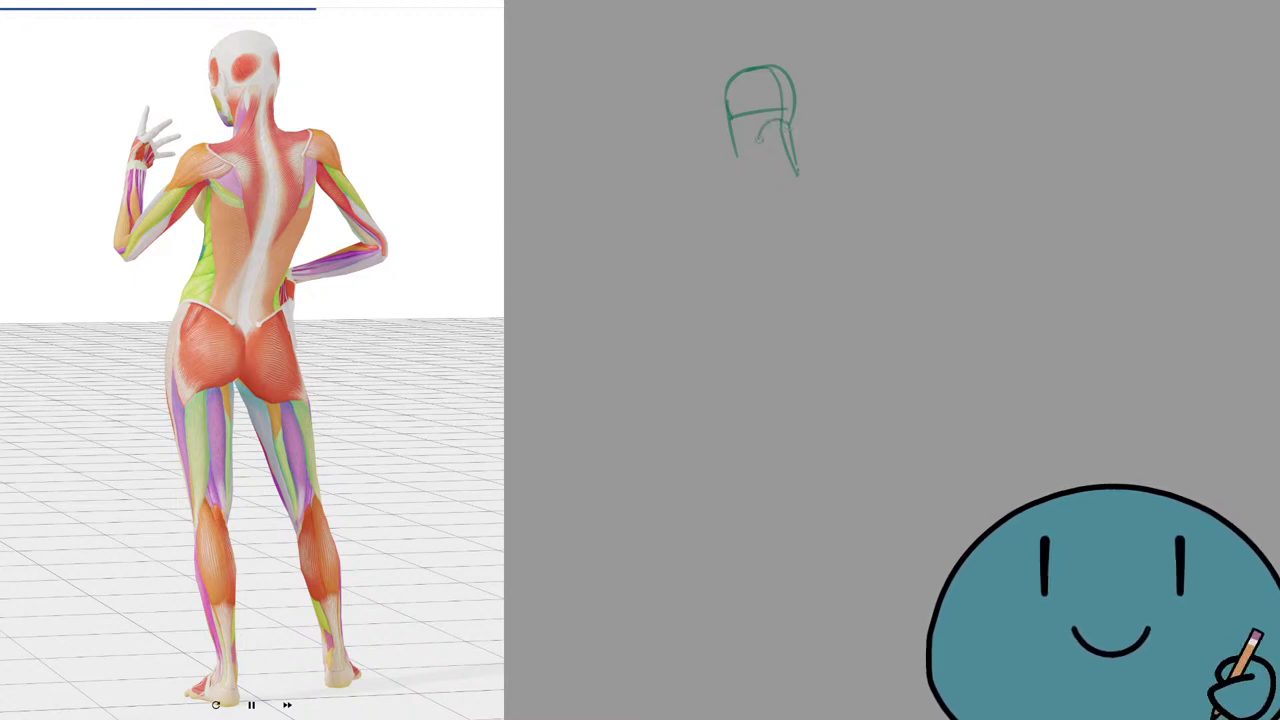
Draw the jaw and chin joining the face-side edge to the neck.
mouse_move(760, 139)
mouse_down()
mouse_move(764, 170)
mouse_move(755, 153)
mouse_up()
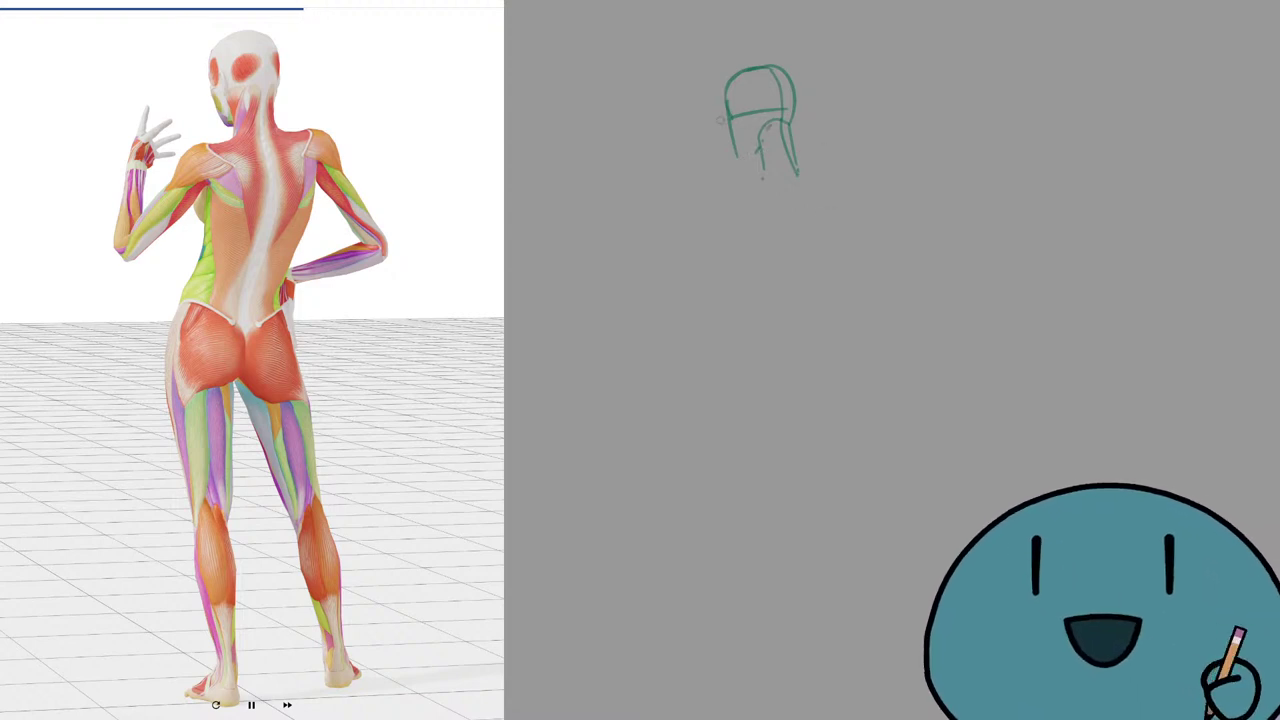
mouse_move(732, 122)
mouse_down()
mouse_move(755, 154)
mouse_move(731, 154)
mouse_up()
key(ctrl+z)
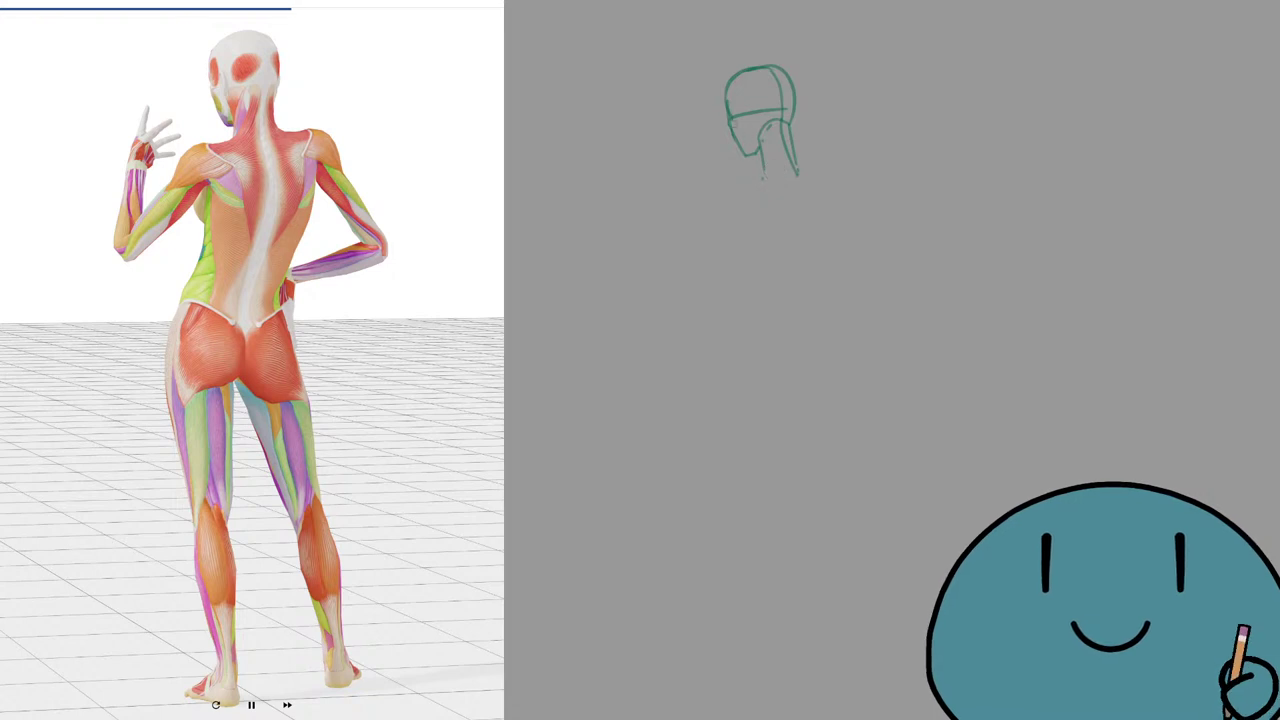
Firm up the face-side edge, mark the slope at the front of the neck, and sketch the upper spine's curve.
mouse_move(728, 104)
mouse_down()
mouse_move(756, 176)
mouse_move(738, 187)
mouse_move(790, 238)
mouse_move(774, 276)
mouse_up()
key(ctrl+z)
key(ctrl+z)
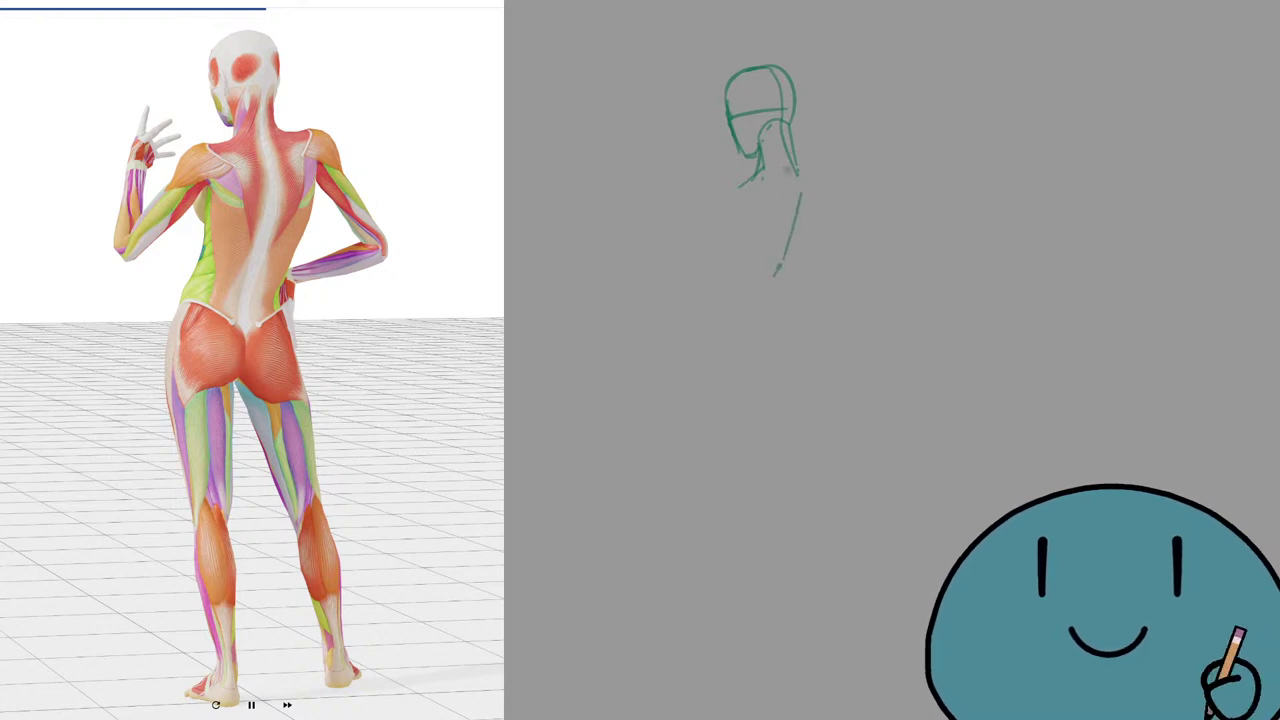
Draw the left shoulder's top line sloping out from the neck and erase its overlong outer end.
mouse_move(792, 168)
mouse_down()
mouse_move(714, 177)
mouse_move(701, 204)
mouse_up()
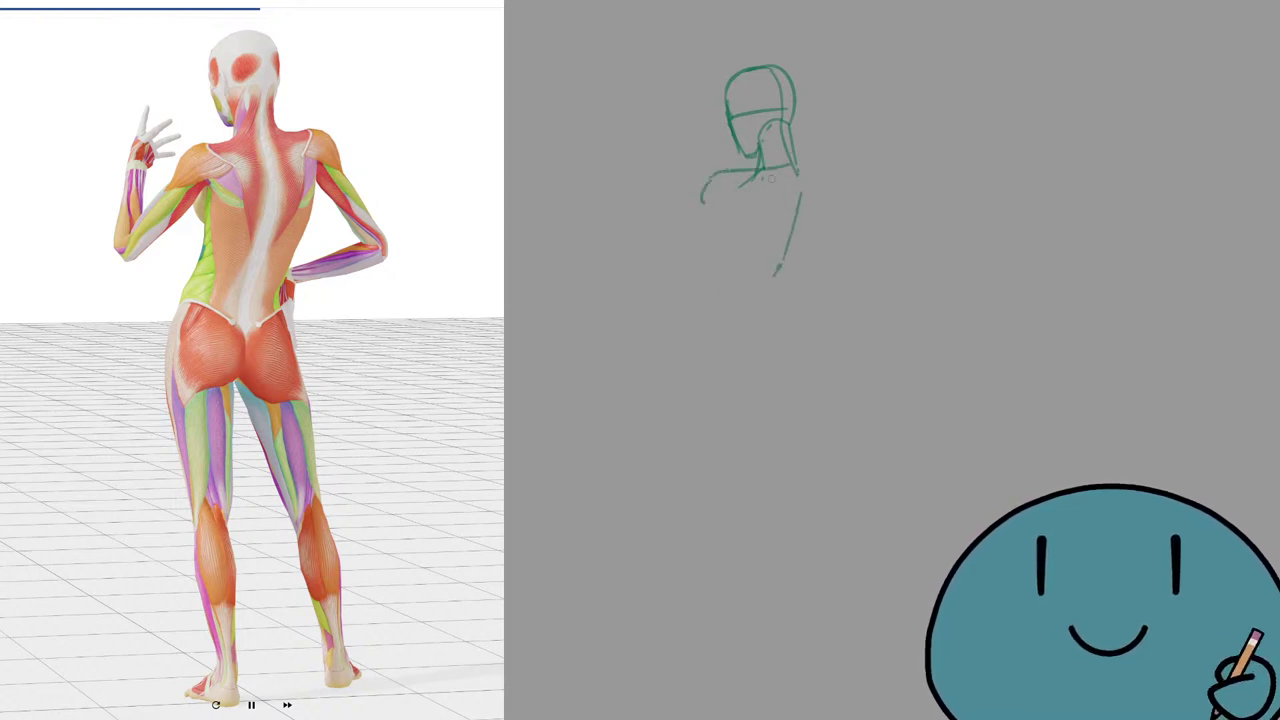
key(ctrl+z)
key(ctrl+z)
mouse_move(772, 164)
mouse_down()
mouse_move(714, 179)
mouse_move(701, 201)
mouse_move(713, 182)
mouse_move(735, 210)
mouse_up()
key(ctrl+z)
mouse_move(711, 200)
mouse_down()
mouse_move(733, 186)
mouse_move(730, 218)
mouse_up()
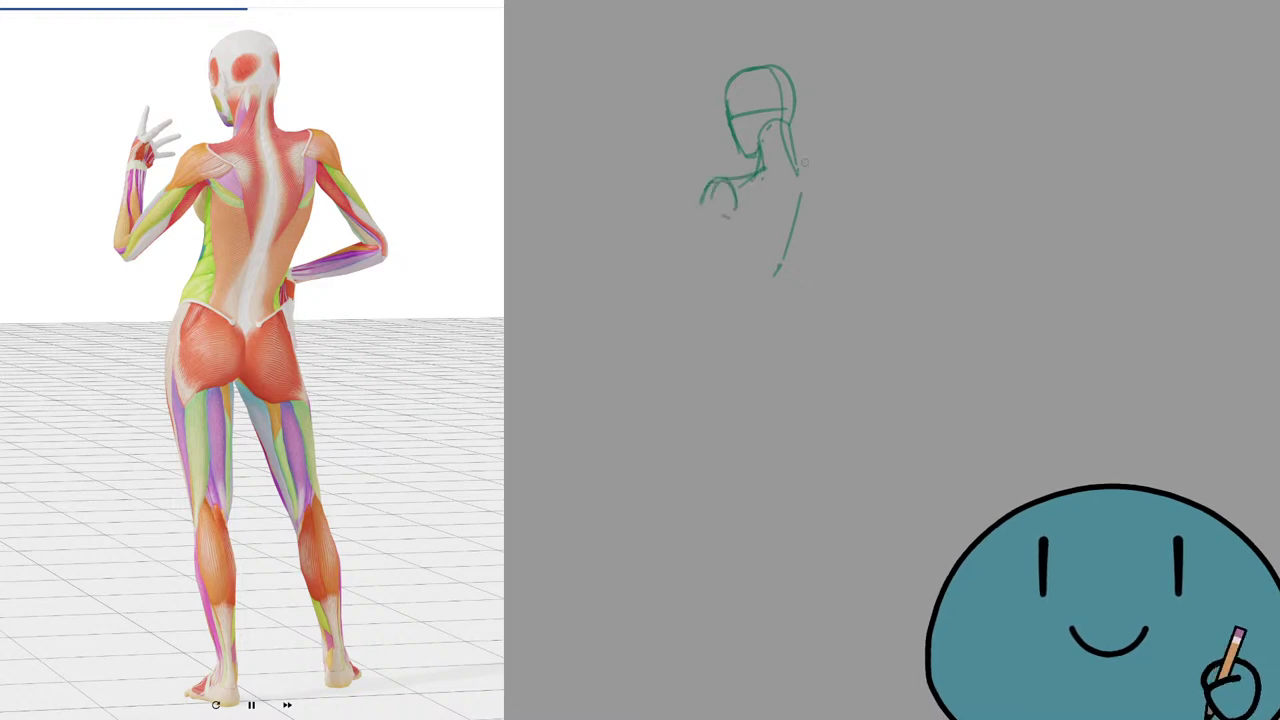
key(ctrl+z)
key(ctrl+z)
key(ctrl+z)
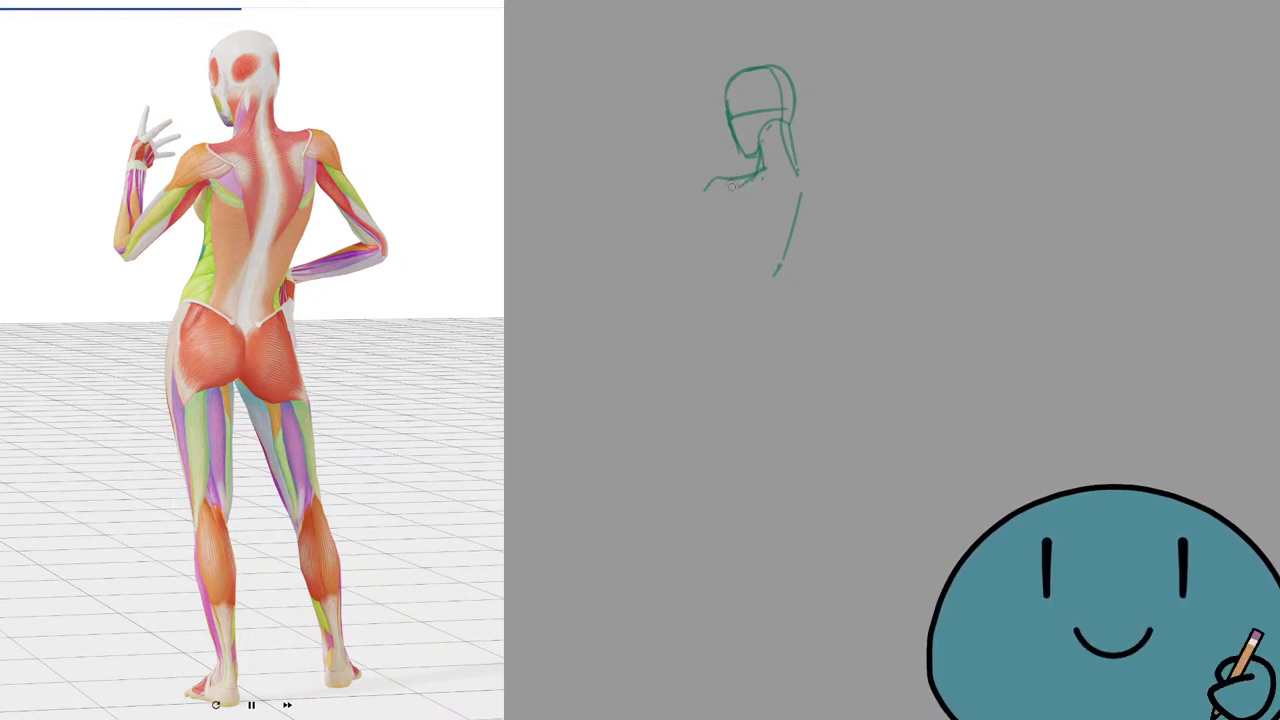
key(e)
mouse_move(710, 173)
mouse_down()
mouse_move(734, 206)
mouse_move(714, 208)
mouse_up()
Draw the rounded cap of the left shoulder and the straight top line of the right shoulder.
key(b)
mouse_move(762, 168)
mouse_down()
mouse_move(848, 169)
mouse_move(854, 182)
mouse_move(834, 175)
mouse_move(842, 162)
mouse_move(840, 224)
mouse_move(808, 276)
mouse_move(752, 266)
mouse_up()
key(ctrl+z)
key(ctrl+z)
key(ctrl+z)
key(ctrl+z)
key(ctrl+z)
drag(729, 184, 734, 206)
key(ctrl+z)
key(ctrl+z)
Draw both sides of the rib cage tapering to a slanted lower edge.
drag(728, 229, 737, 256)
key(ctrl+z)
key(ctrl+z)
drag(732, 181, 739, 260)
key(ctrl+z)
mouse_move(731, 217)
mouse_down()
mouse_move(743, 277)
mouse_move(829, 283)
mouse_move(780, 251)
mouse_move(759, 273)
mouse_move(805, 289)
mouse_move(757, 271)
mouse_move(812, 279)
mouse_up()
key(ctrl+z)
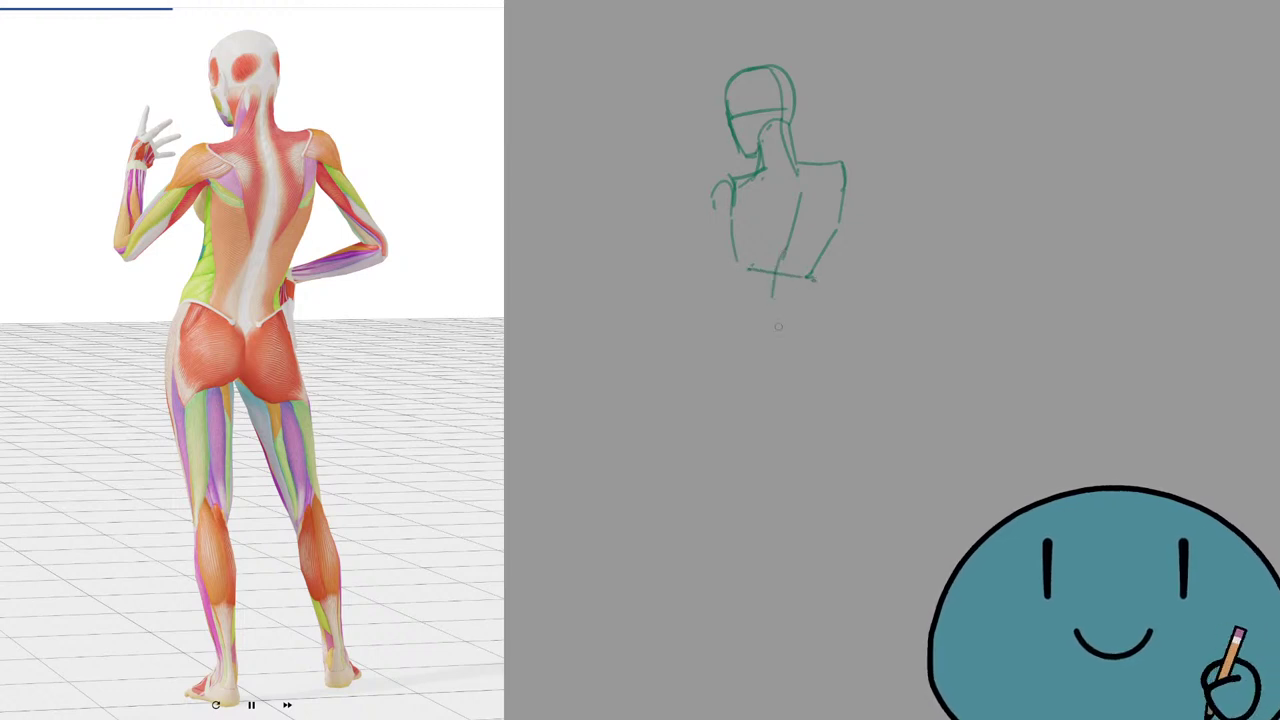
Extend the spine down to the lower back and draw the V-shaped top edge of the pelvis.
drag(779, 262, 777, 323)
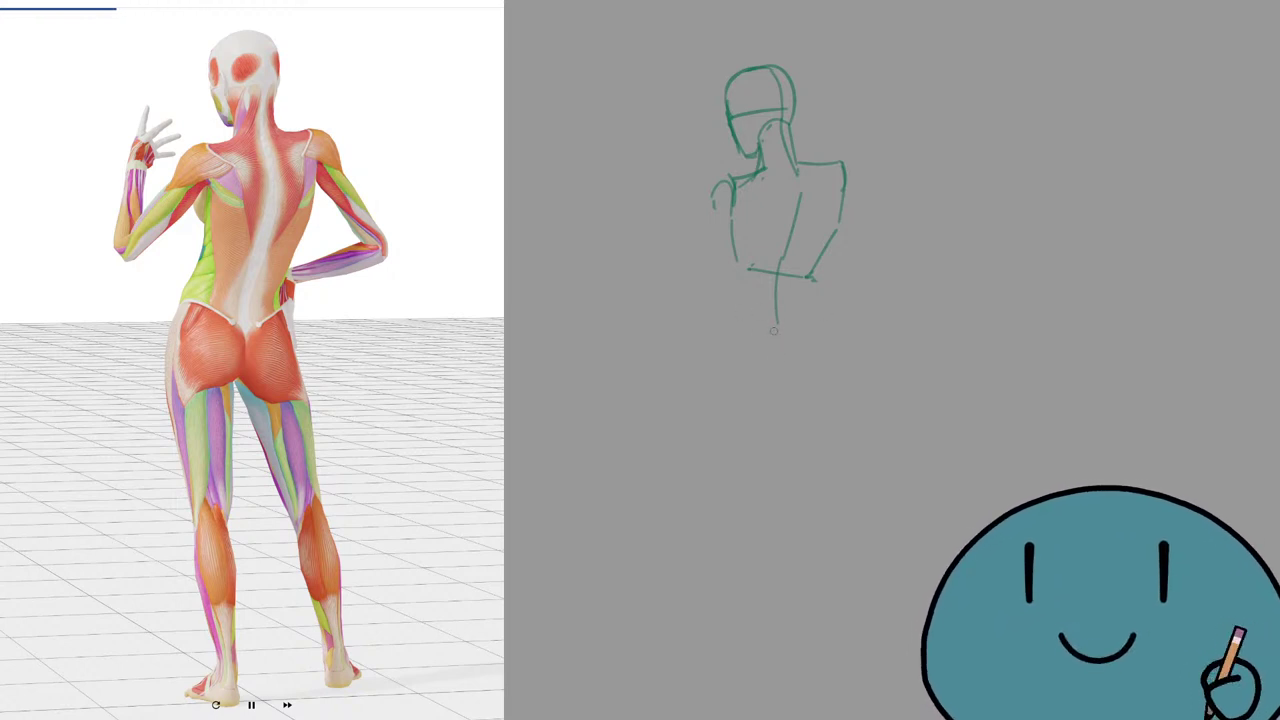
mouse_move(770, 337)
mouse_down()
mouse_move(743, 302)
mouse_move(777, 329)
mouse_move(816, 310)
mouse_up()
key(ctrl+z)
key(ctrl+z)
key(ctrl+z)
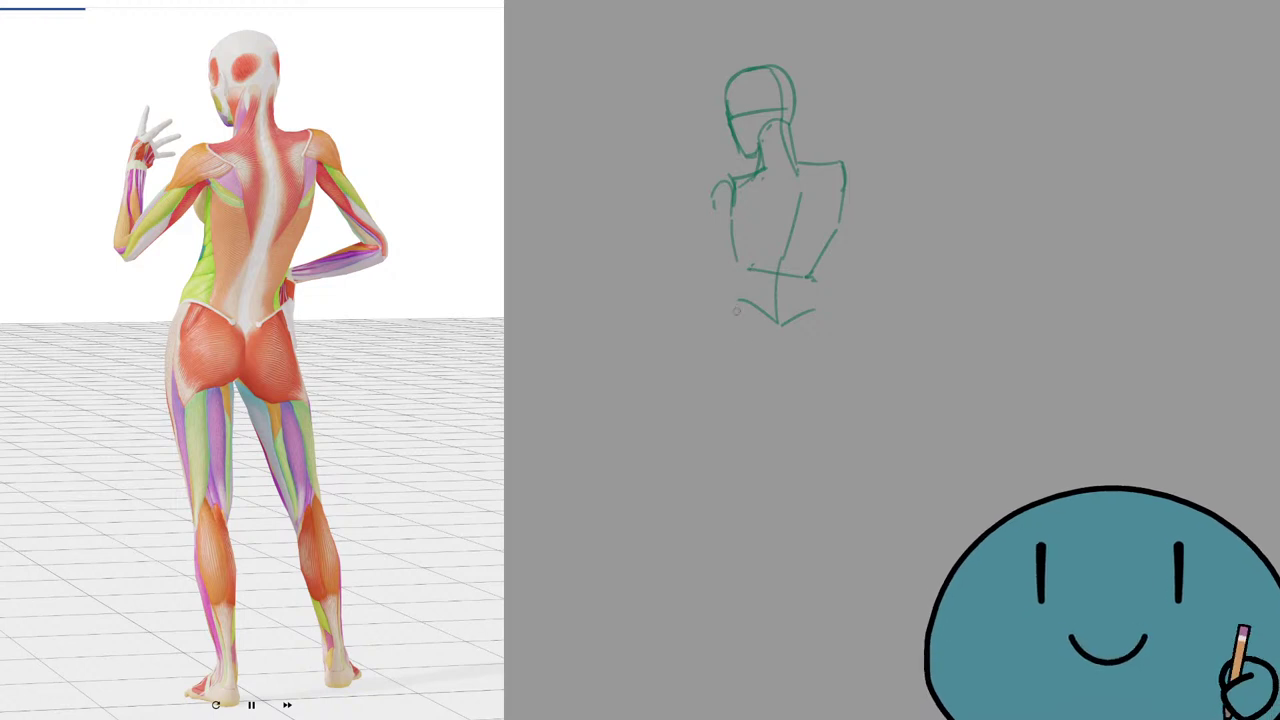
Draw the pelvis sides, the cleft below the V, and the curved lower edges of both buttocks.
drag(736, 300, 734, 366)
drag(819, 316, 843, 370)
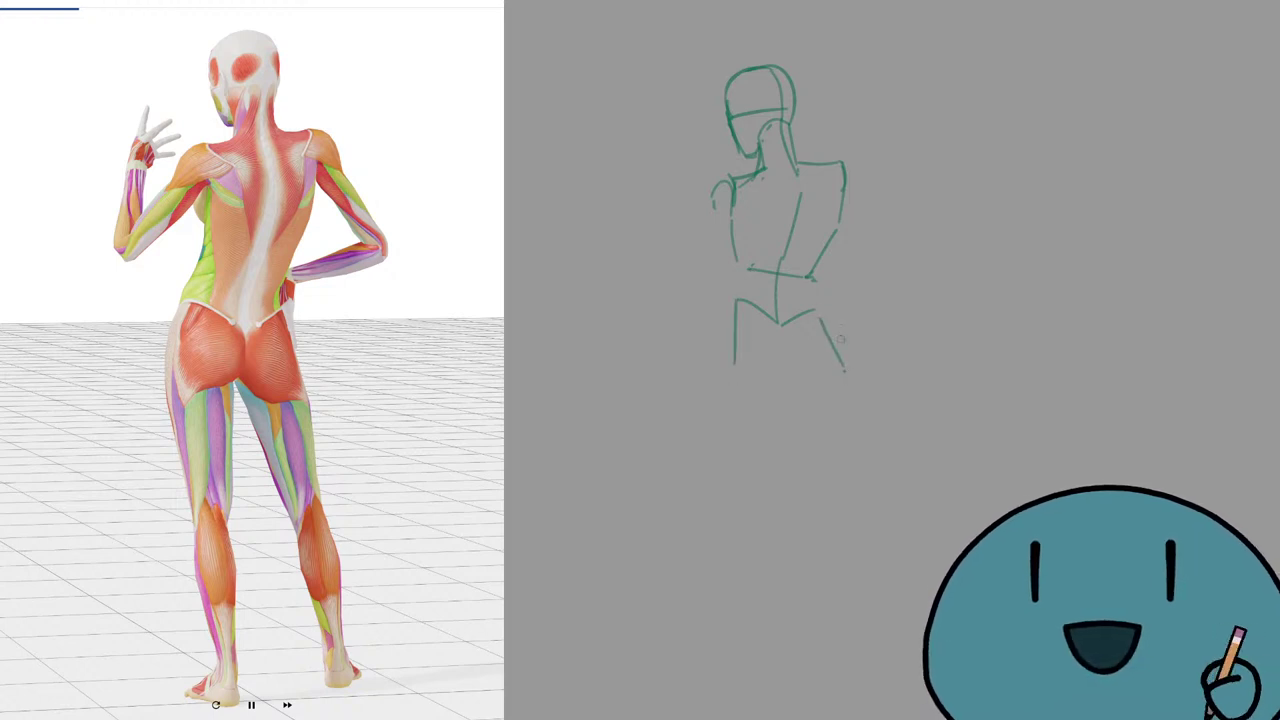
key(ctrl+z)
drag(817, 313, 848, 382)
drag(732, 306, 730, 382)
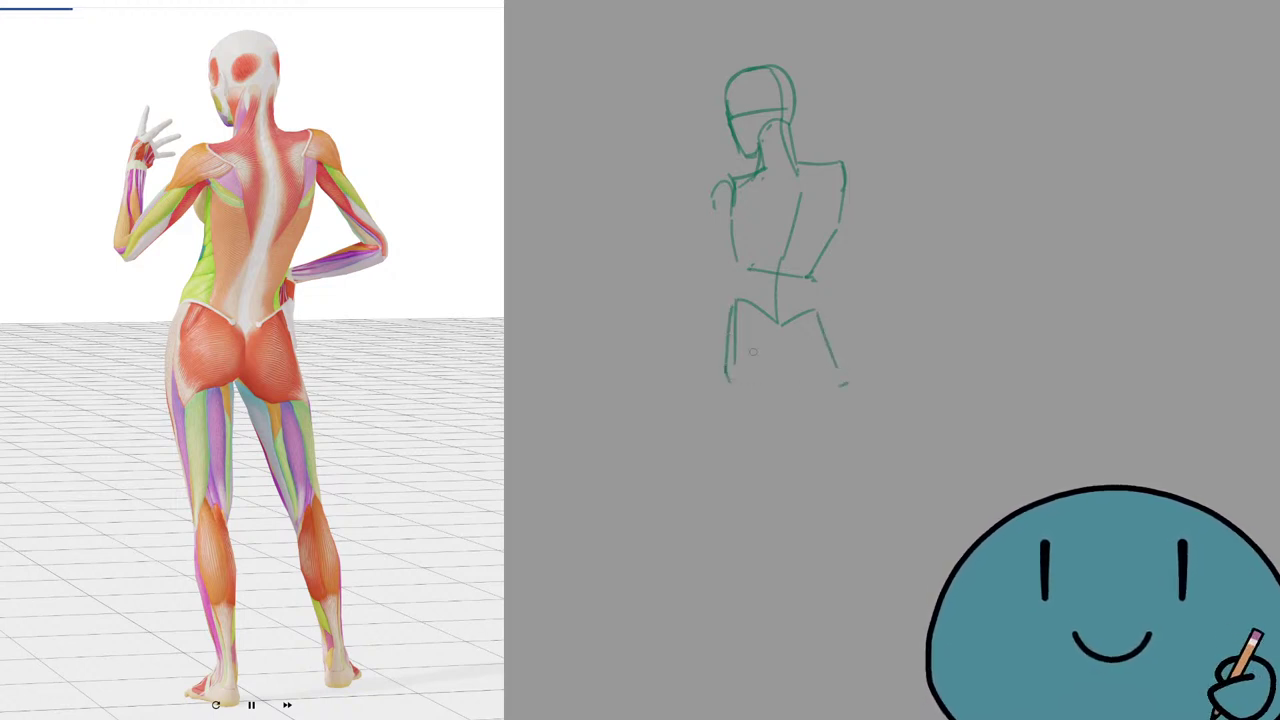
mouse_move(781, 326)
mouse_down()
mouse_move(792, 372)
mouse_move(781, 394)
mouse_move(796, 389)
mouse_move(772, 405)
mouse_move(740, 396)
mouse_move(852, 394)
mouse_up()
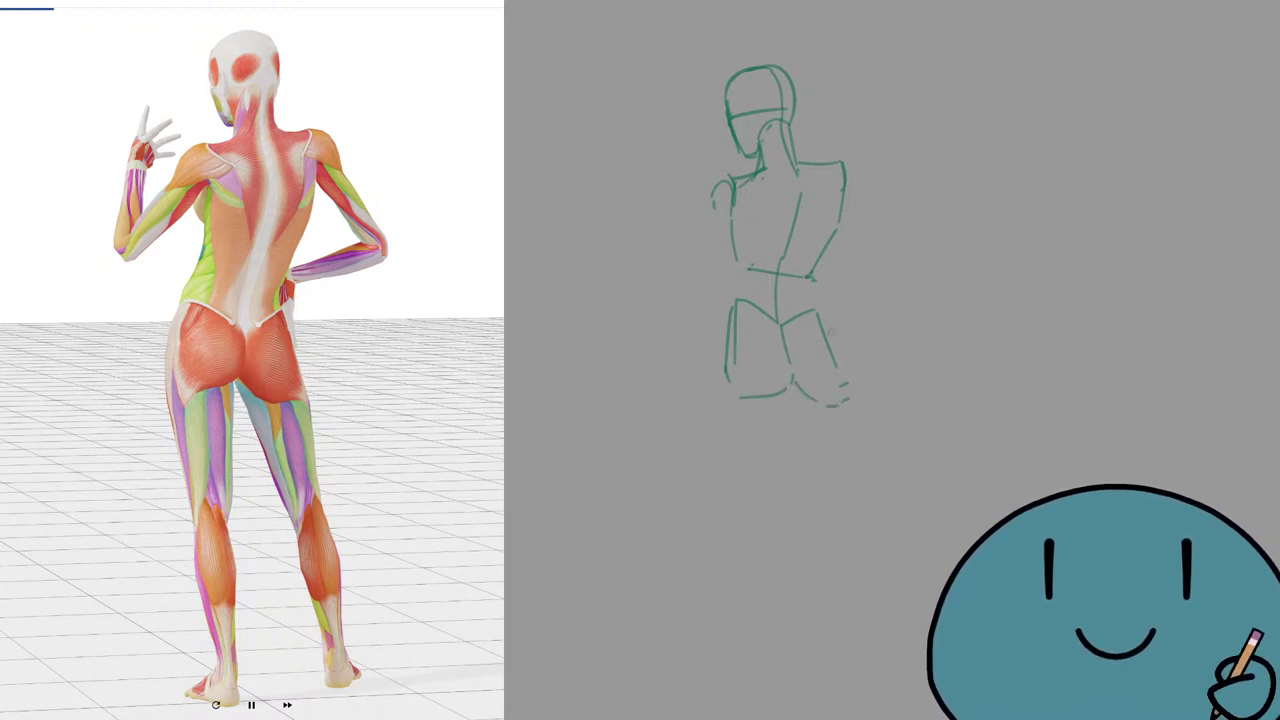
mouse_move(818, 310)
mouse_down()
mouse_move(836, 332)
mouse_move(817, 311)
mouse_up()
key(ctrl+z)
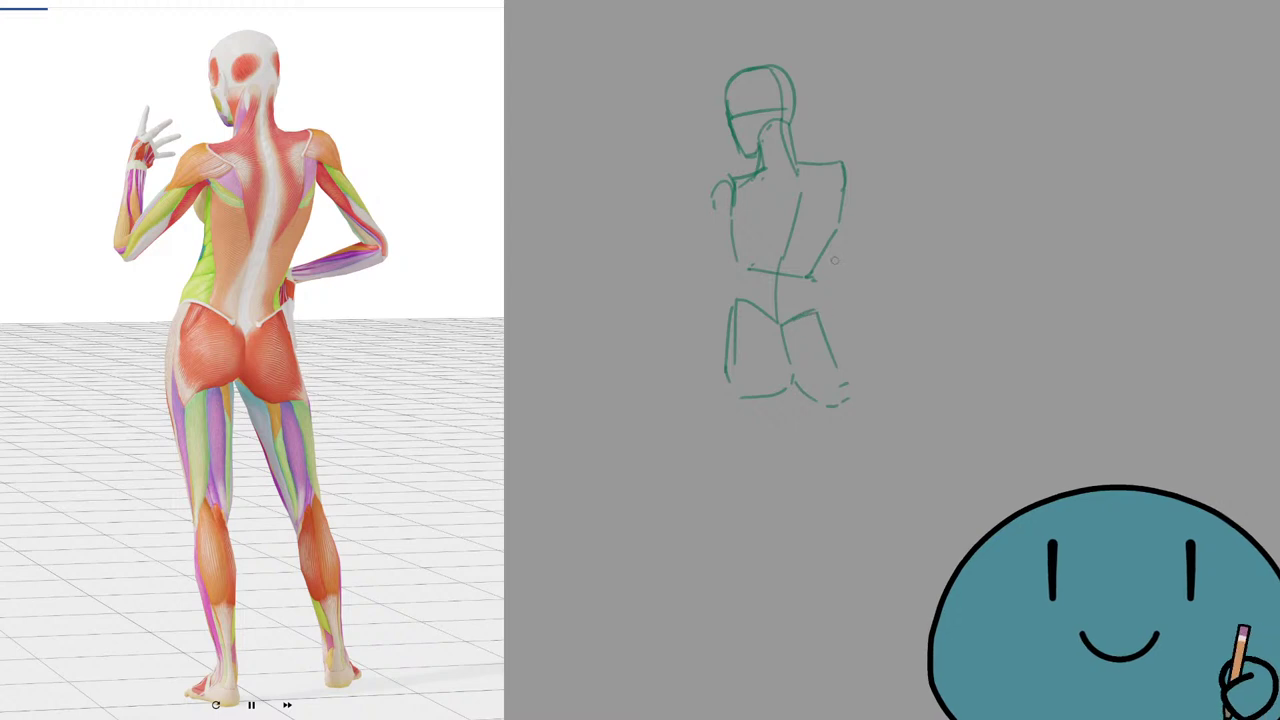
Redraw the right waist and hip contour, erase the old hip edge, and connect the left waist to the pelvis.
mouse_move(831, 240)
mouse_down()
mouse_move(808, 280)
mouse_move(838, 350)
mouse_up()
drag(845, 375, 848, 400)
key(e)
drag(806, 316, 836, 372)
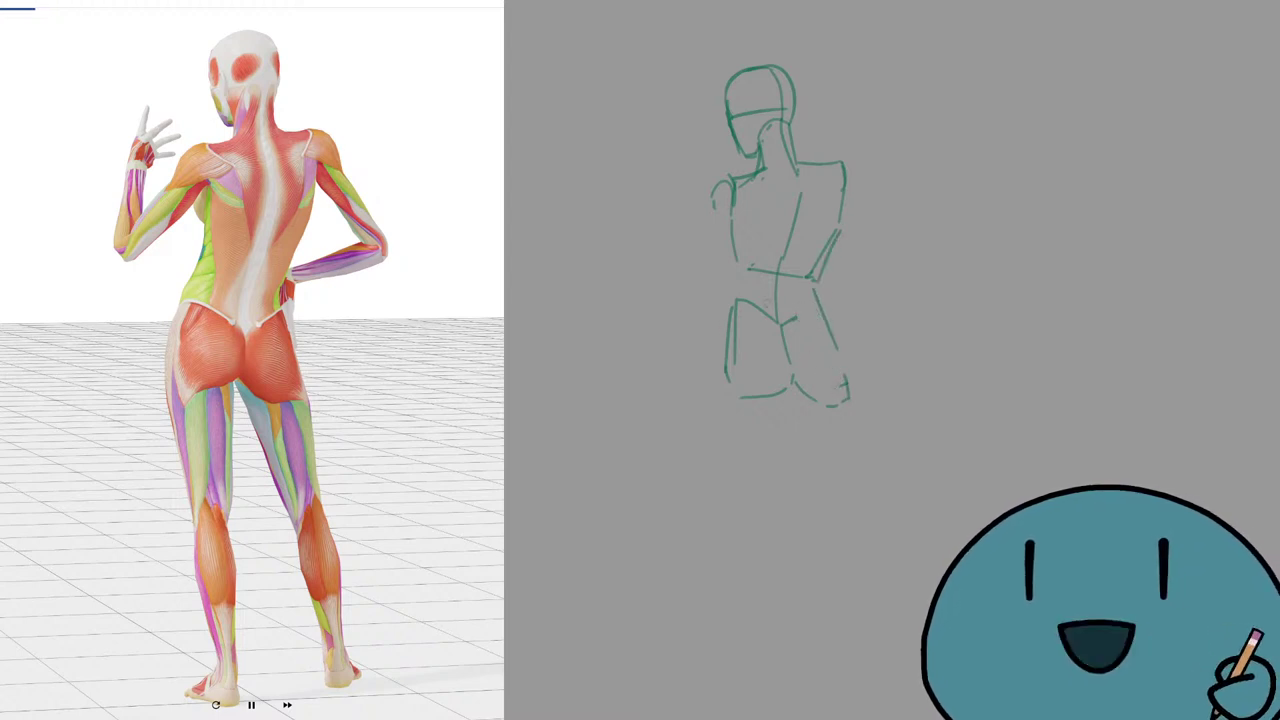
drag(737, 276, 731, 308)
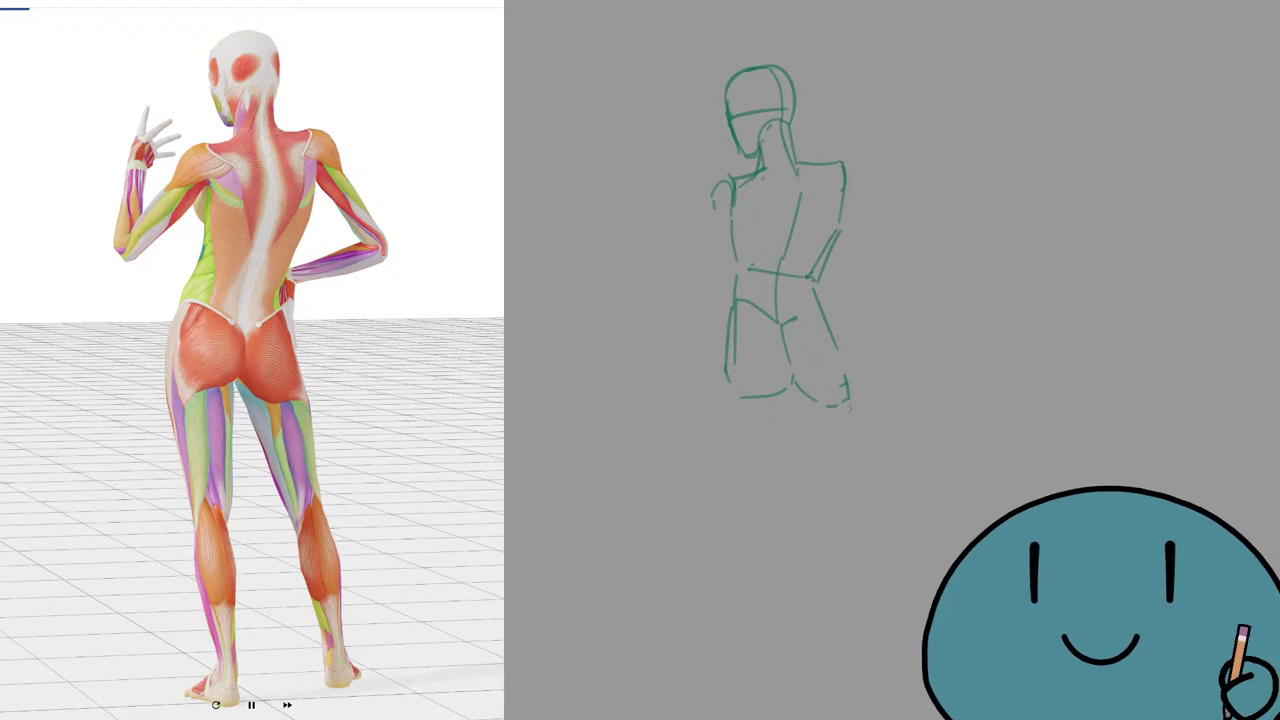
Draw the right thigh with an outer edge, an inner edge and a line across the knee.
drag(844, 360, 878, 480)
key(ctrl+z)
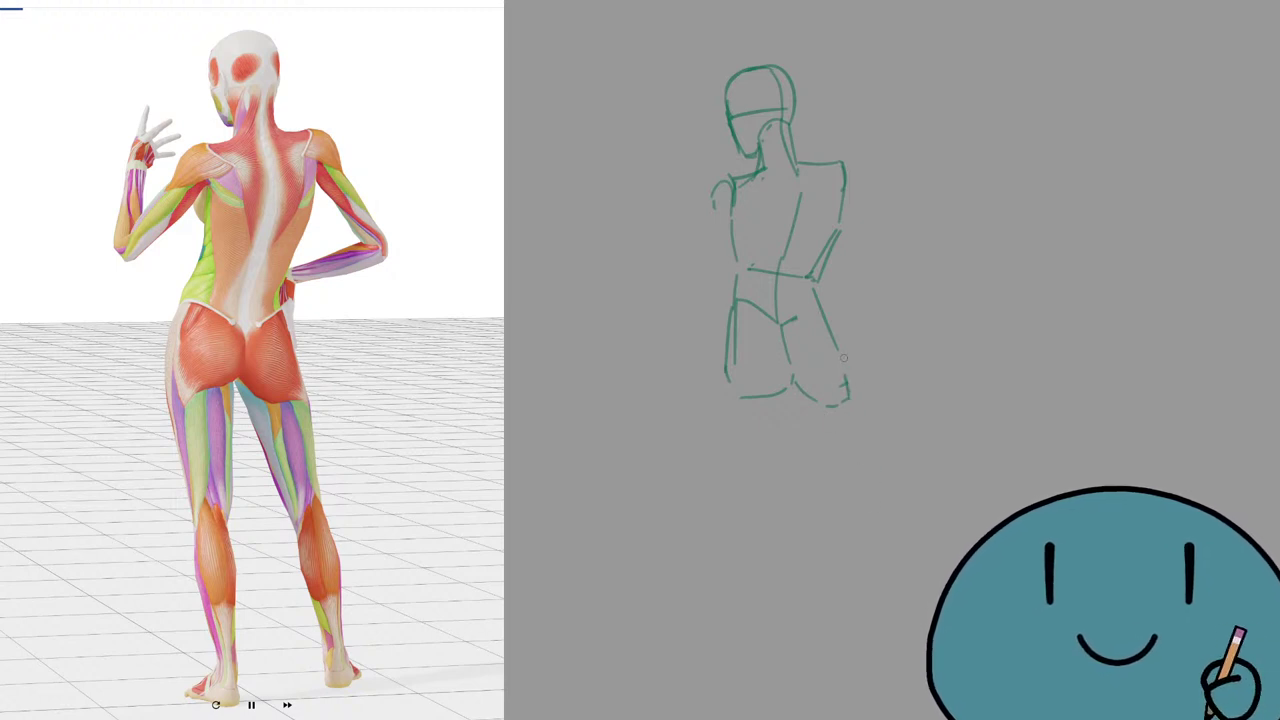
drag(851, 382, 874, 505)
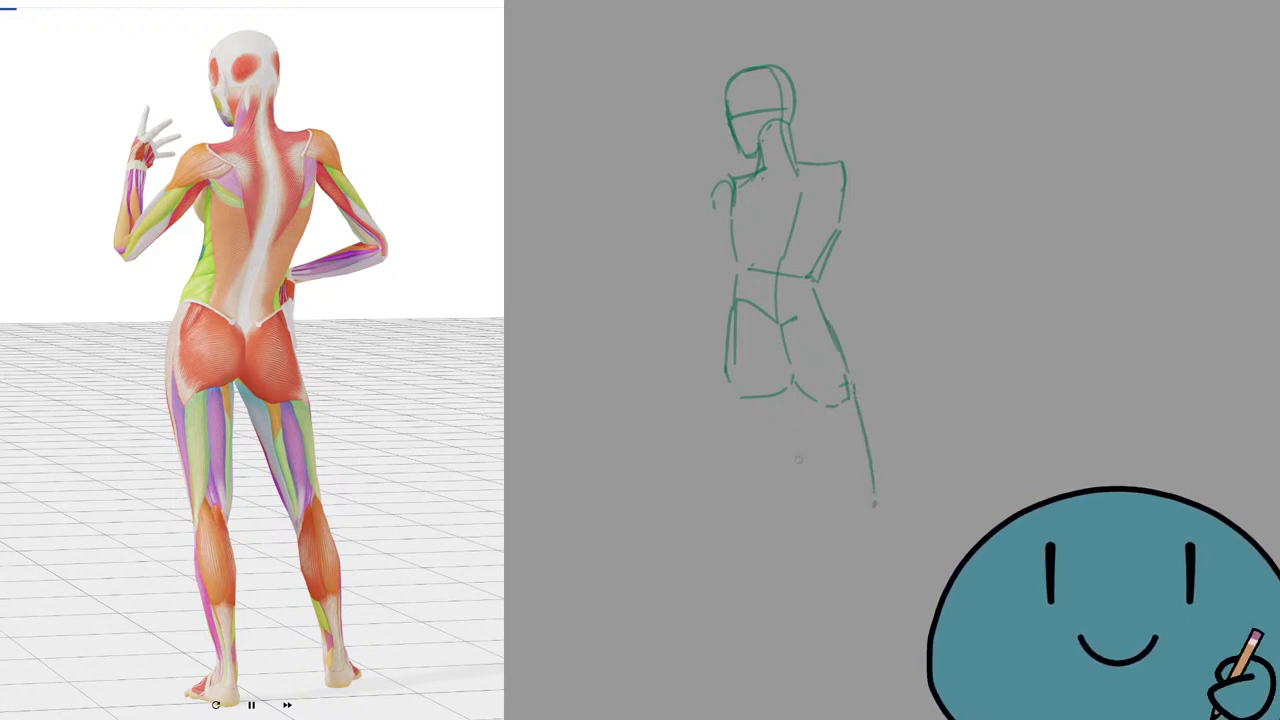
mouse_move(790, 387)
mouse_down()
mouse_move(831, 482)
mouse_move(799, 412)
mouse_move(822, 458)
mouse_up()
key(ctrl+z)
drag(831, 479, 871, 497)
Draw the left thigh's edges and knee line, and add the outer line of the lower leg.
drag(790, 388, 781, 522)
key(ctrl+z)
drag(734, 318, 723, 513)
key(ctrl+z)
mouse_move(722, 398)
mouse_down()
mouse_move(733, 513)
mouse_move(762, 518)
mouse_move(773, 640)
mouse_up()
key(ctrl+z)
key(ctrl+z)
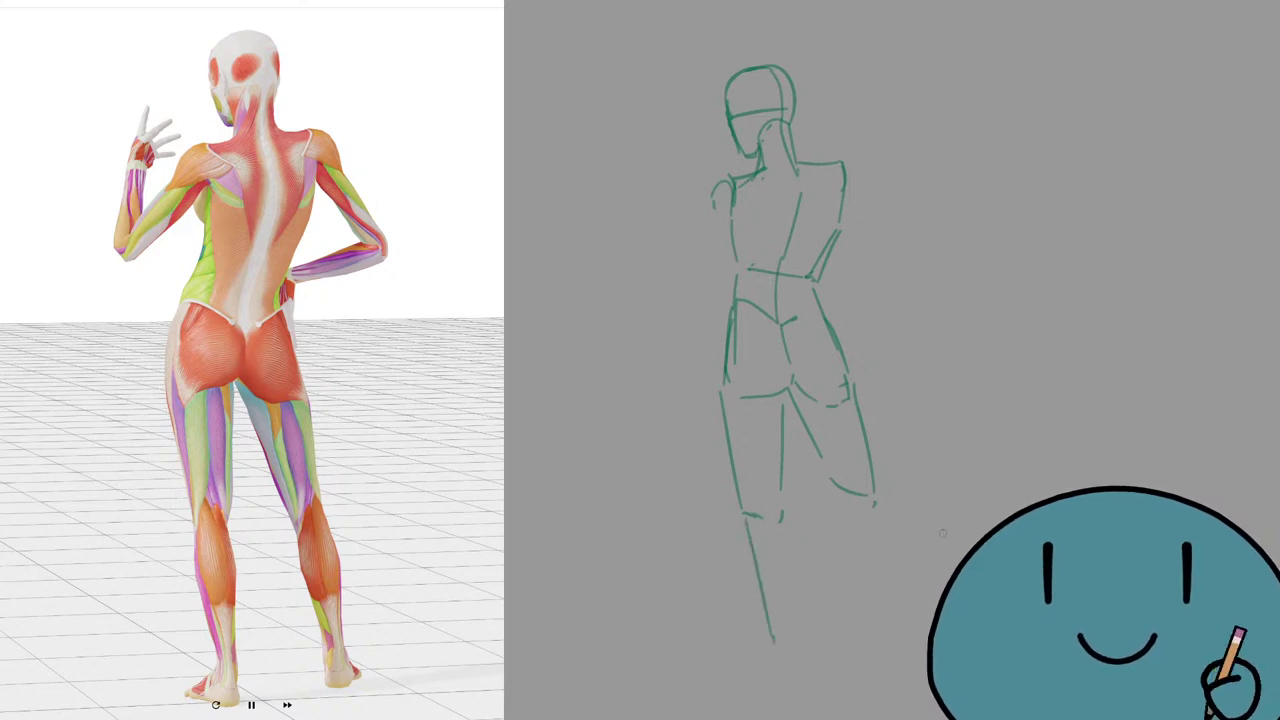
Draw the right knee's outer edge and the outer line of the right lower leg.
drag(887, 499, 894, 526)
key(ctrl+z)
drag(877, 478, 904, 621)
Draw the left arm with its raised forearm and the right arm bent back toward the hip.
mouse_move(738, 215)
mouse_down()
mouse_move(684, 277)
mouse_move(677, 260)
mouse_up()
mouse_move(714, 191)
mouse_down()
mouse_move(677, 260)
mouse_move(668, 248)
mouse_move(680, 272)
mouse_move(678, 190)
mouse_move(686, 230)
mouse_up()
mouse_move(844, 162)
mouse_down()
mouse_move(864, 186)
mouse_move(836, 316)
mouse_up()
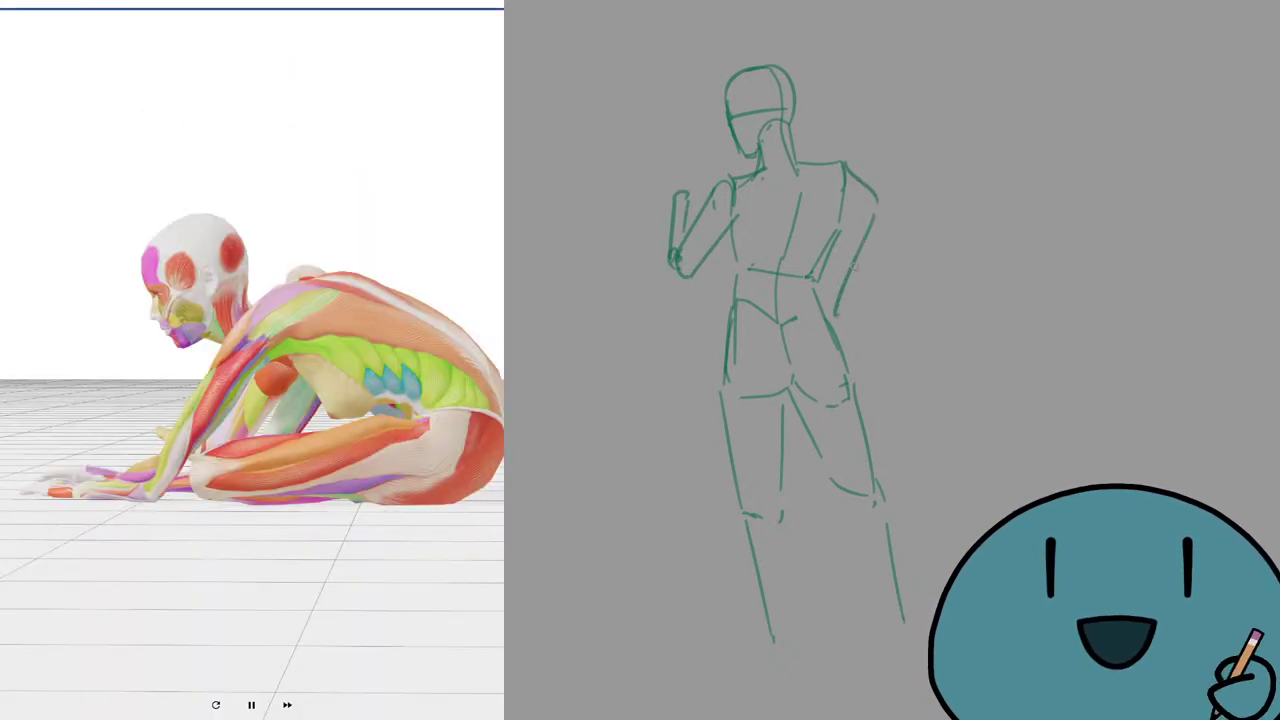
key(ctrl+z)
mouse_move(844, 162)
mouse_down()
mouse_move(873, 255)
mouse_move(846, 314)
mouse_up()
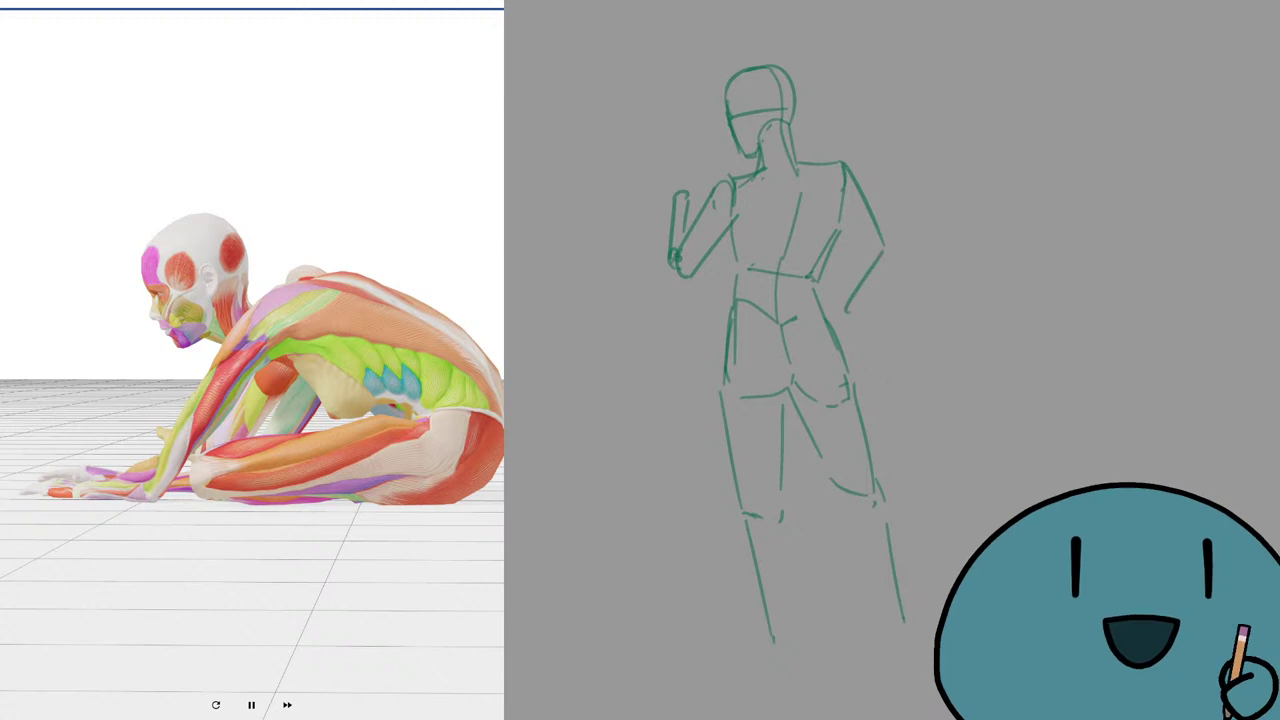
Clear the finished figure and start the folded seated pose's profile head with a slanted line below the cranium.
key(Delete)
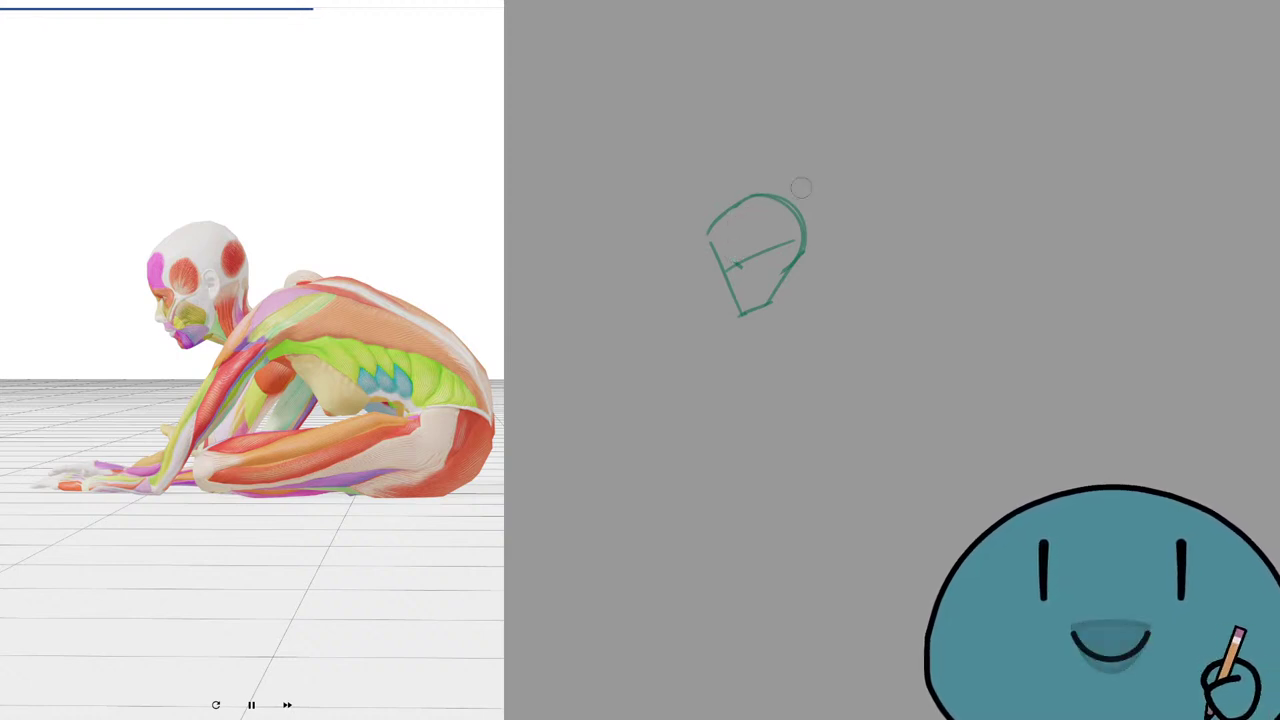
mouse_move(788, 245)
mouse_down()
mouse_move(740, 271)
mouse_move(789, 238)
mouse_up()
key(b)
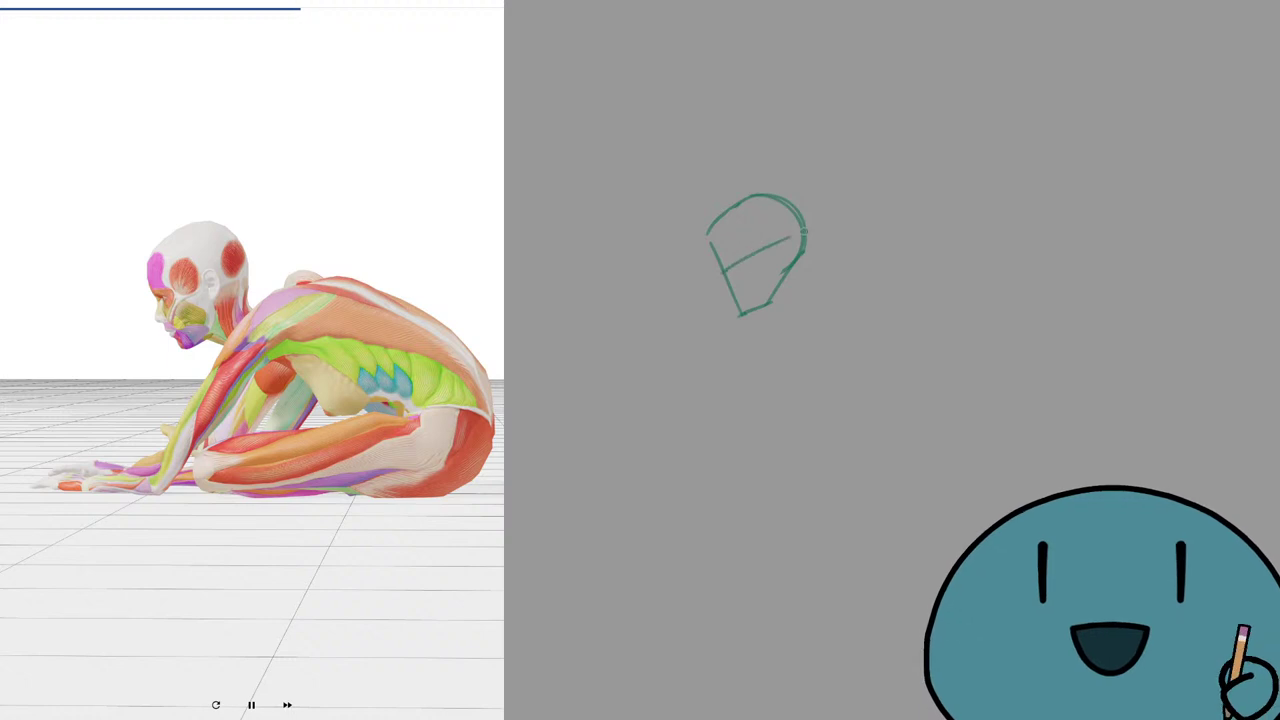
key(ctrl+z)
drag(726, 272, 801, 236)
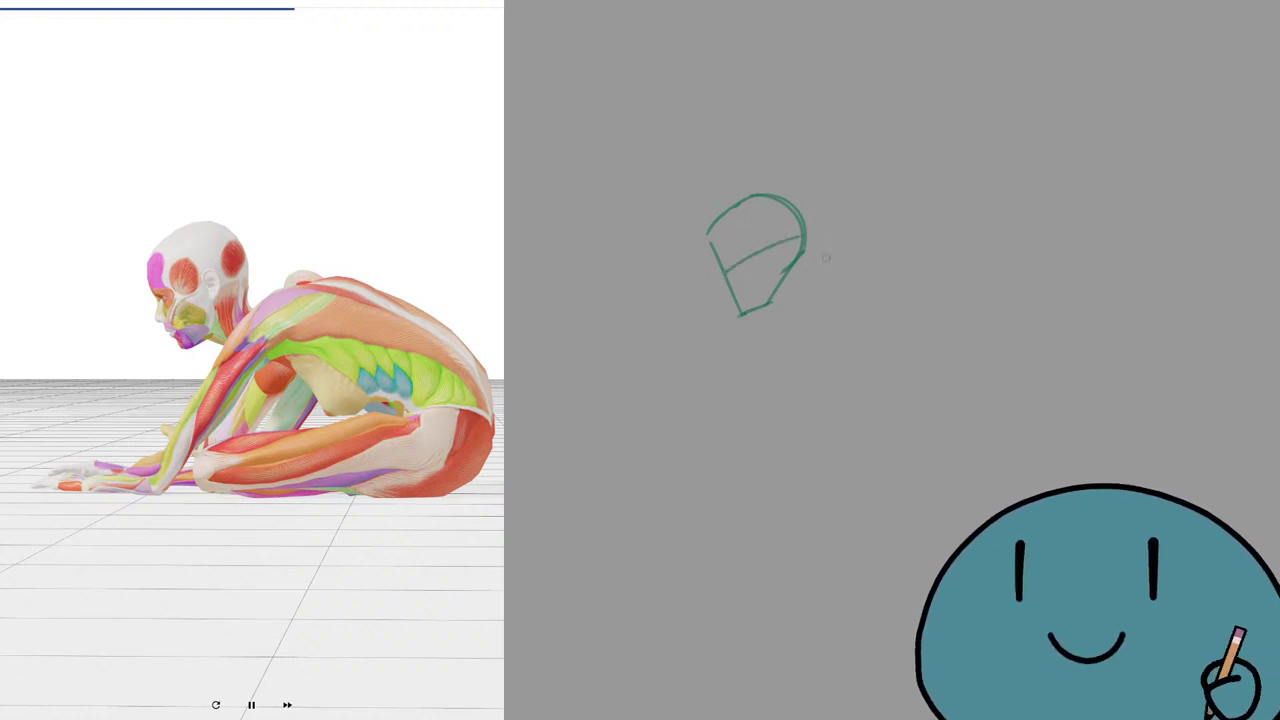
key(ctrl+z)
key(ctrl+shift+z)
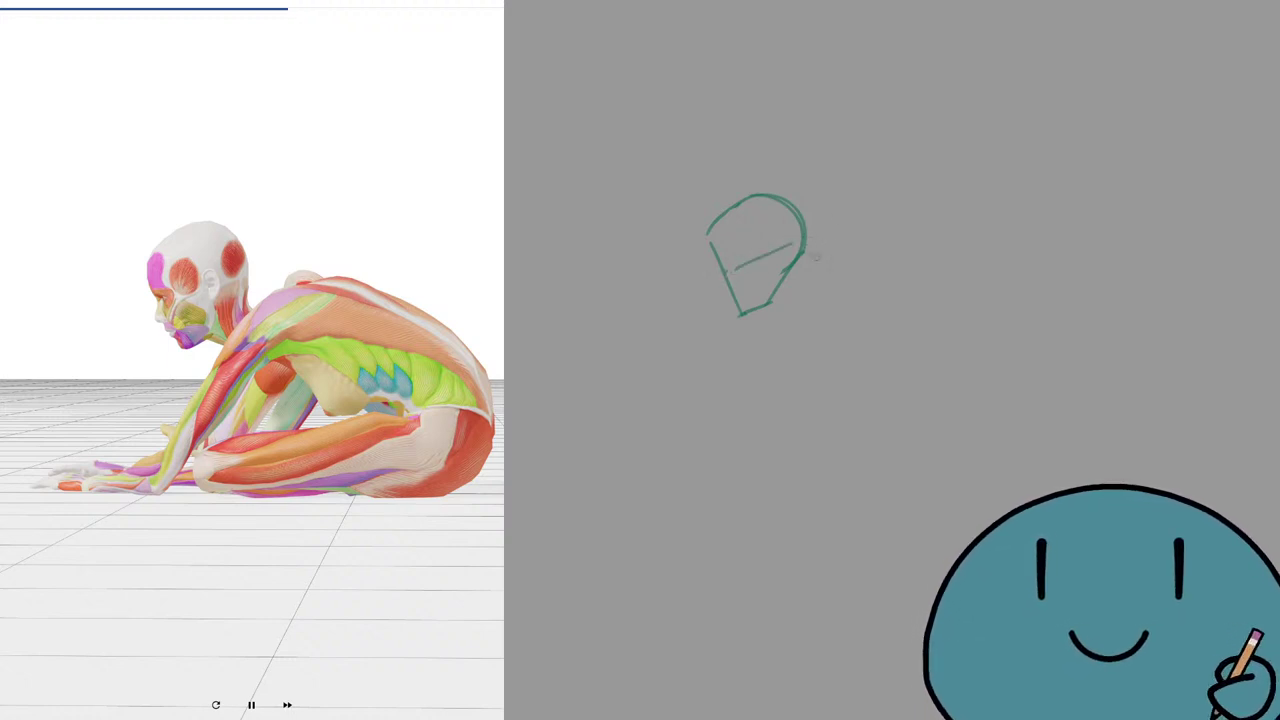
Draw the curved back edge of the neck and a neck-muscle line running down from behind the jaw.
key(ctrl+shift+z)
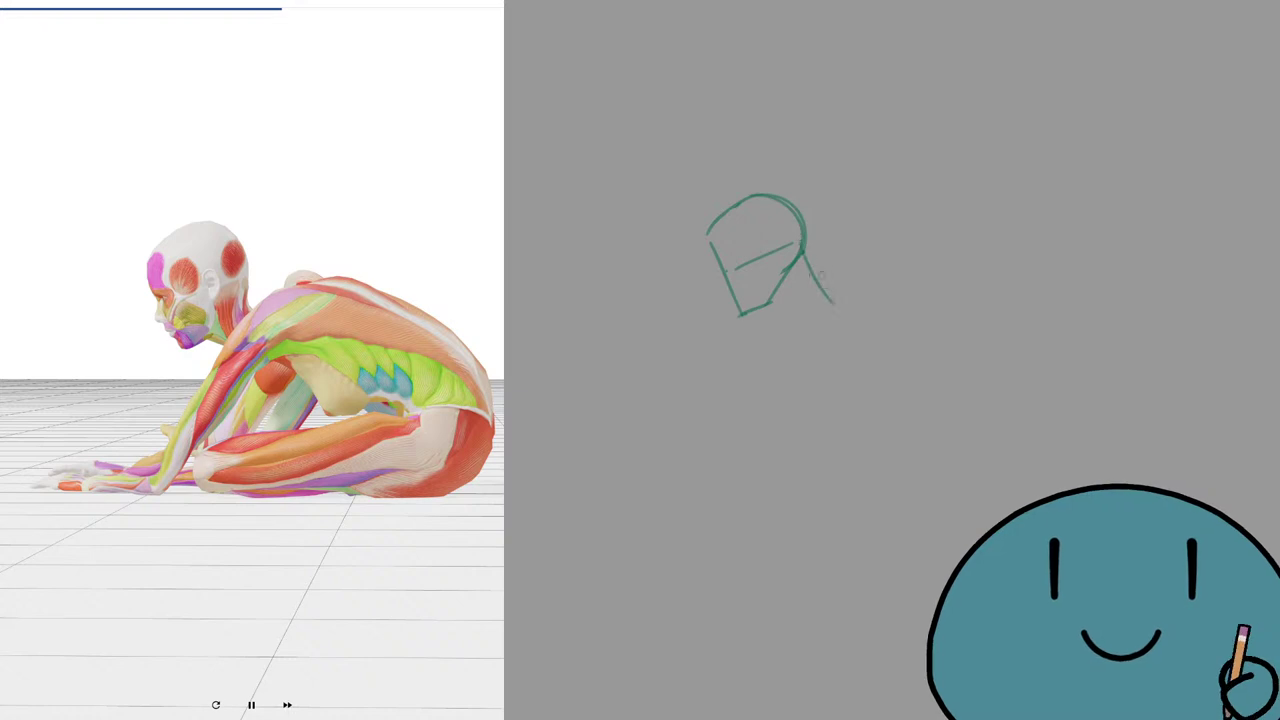
key(ctrl+z)
mouse_move(804, 246)
mouse_down()
mouse_move(834, 310)
mouse_move(838, 298)
mouse_move(786, 315)
mouse_move(820, 327)
mouse_up()
key(ctrl+z)
key(ctrl+z)
key(ctrl+z)
key(ctrl+z)
mouse_move(792, 266)
mouse_down()
mouse_move(808, 327)
mouse_move(790, 329)
mouse_move(811, 337)
mouse_up()
key(ctrl+z)
key(ctrl+z)
key(ctrl+z)
key(ctrl+z)
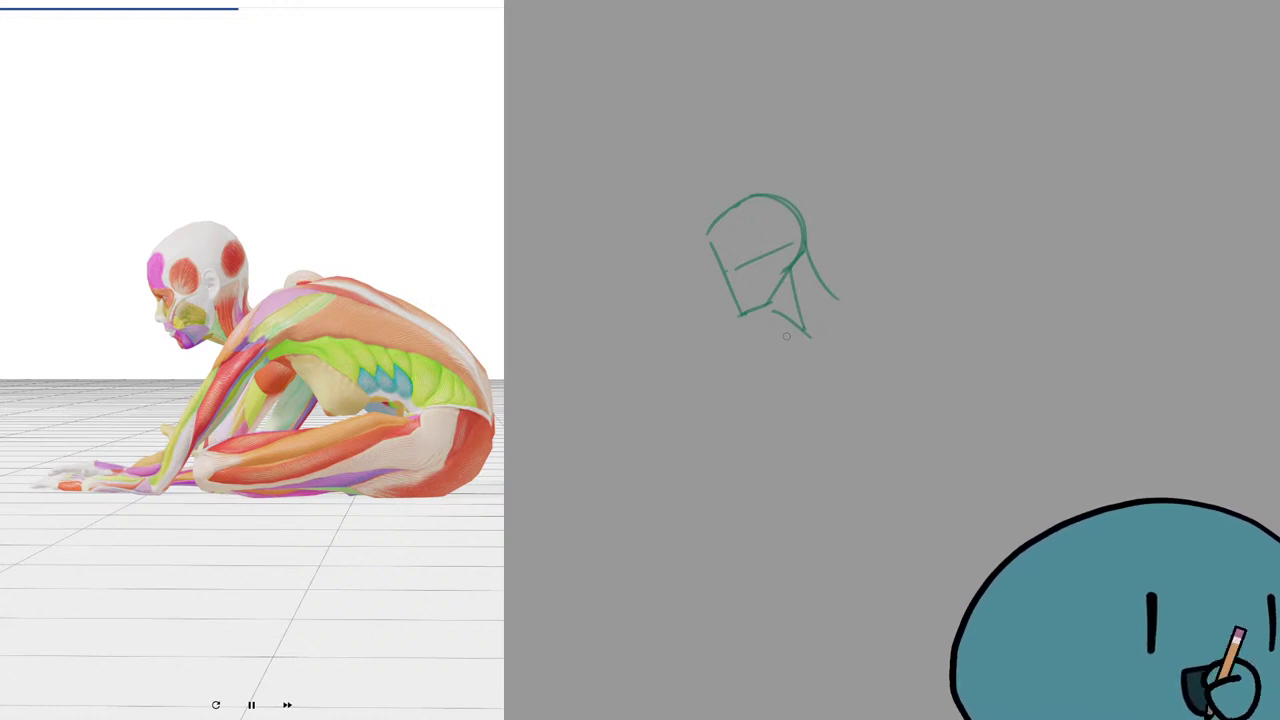
Draw the neck's front edge from the jaw and close the neck with a slanted base line.
key(ctrl+z)
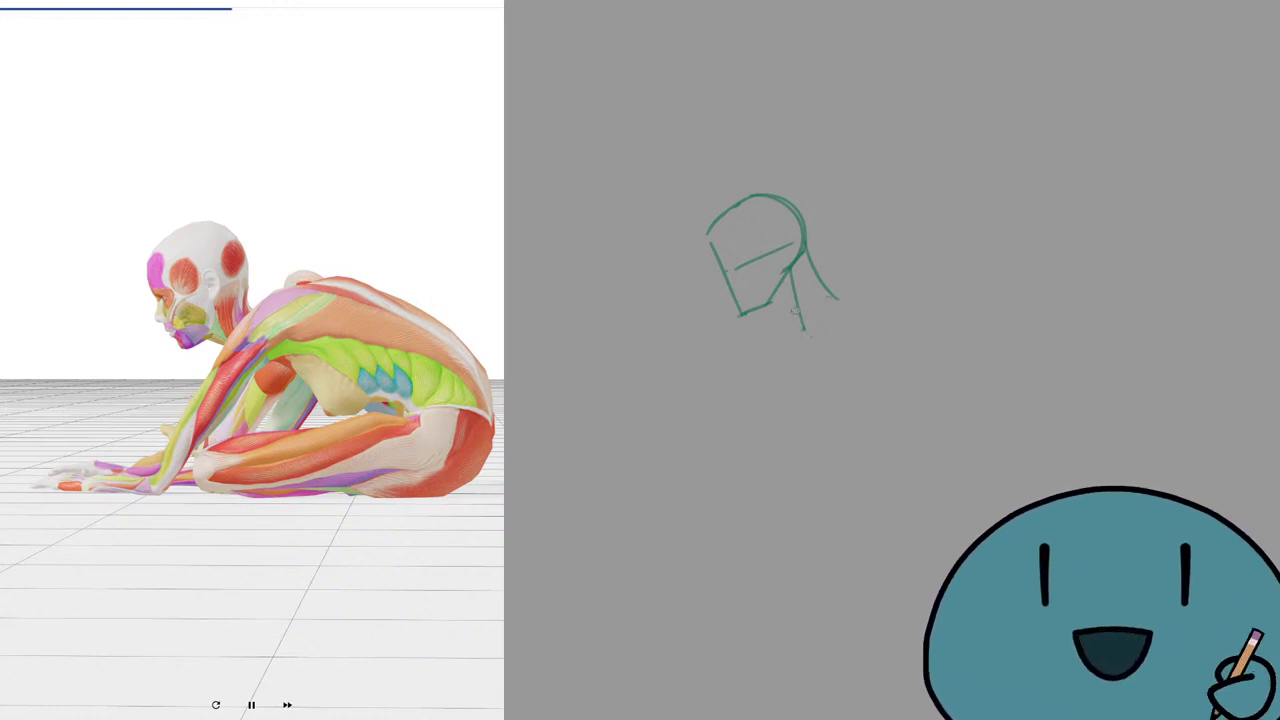
drag(778, 302, 820, 344)
key(ctrl+z)
key(ctrl+z)
drag(768, 304, 823, 337)
key(ctrl+z)
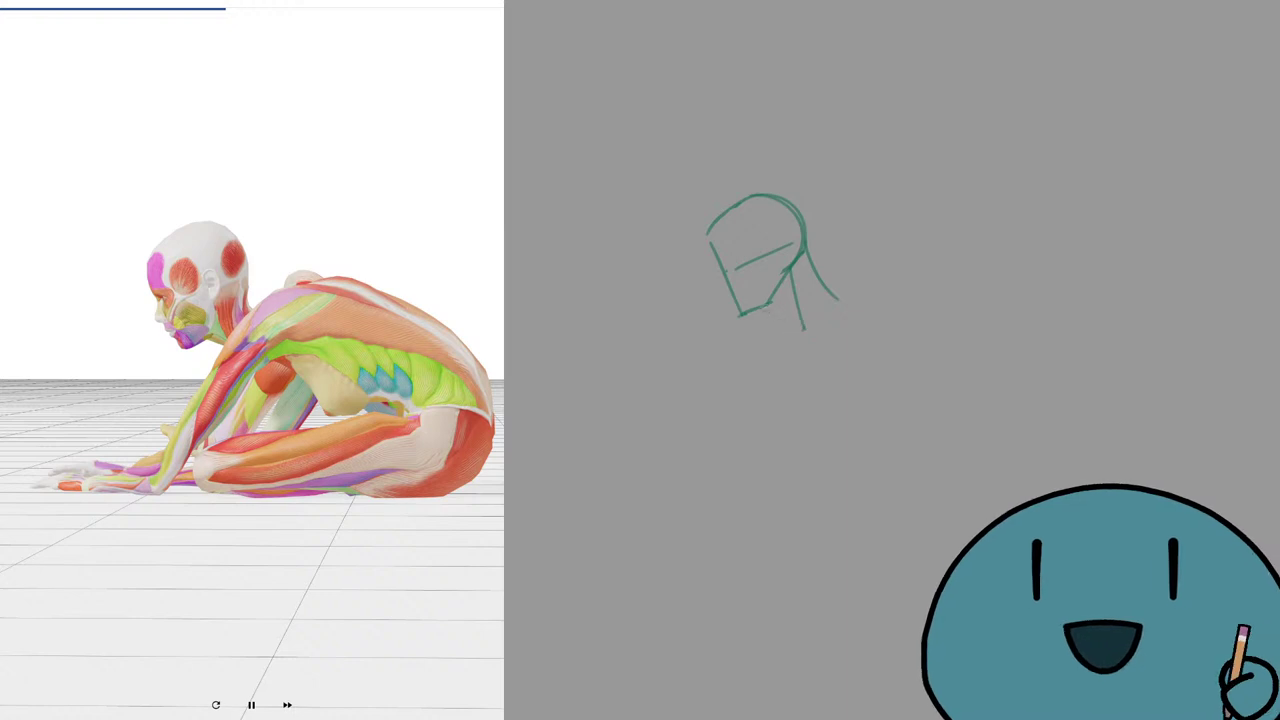
mouse_move(770, 302)
mouse_down()
mouse_move(818, 341)
mouse_move(836, 290)
mouse_move(851, 295)
mouse_up()
key(ctrl+z)
mouse_move(846, 294)
mouse_down()
mouse_move(825, 331)
mouse_move(852, 290)
mouse_up()
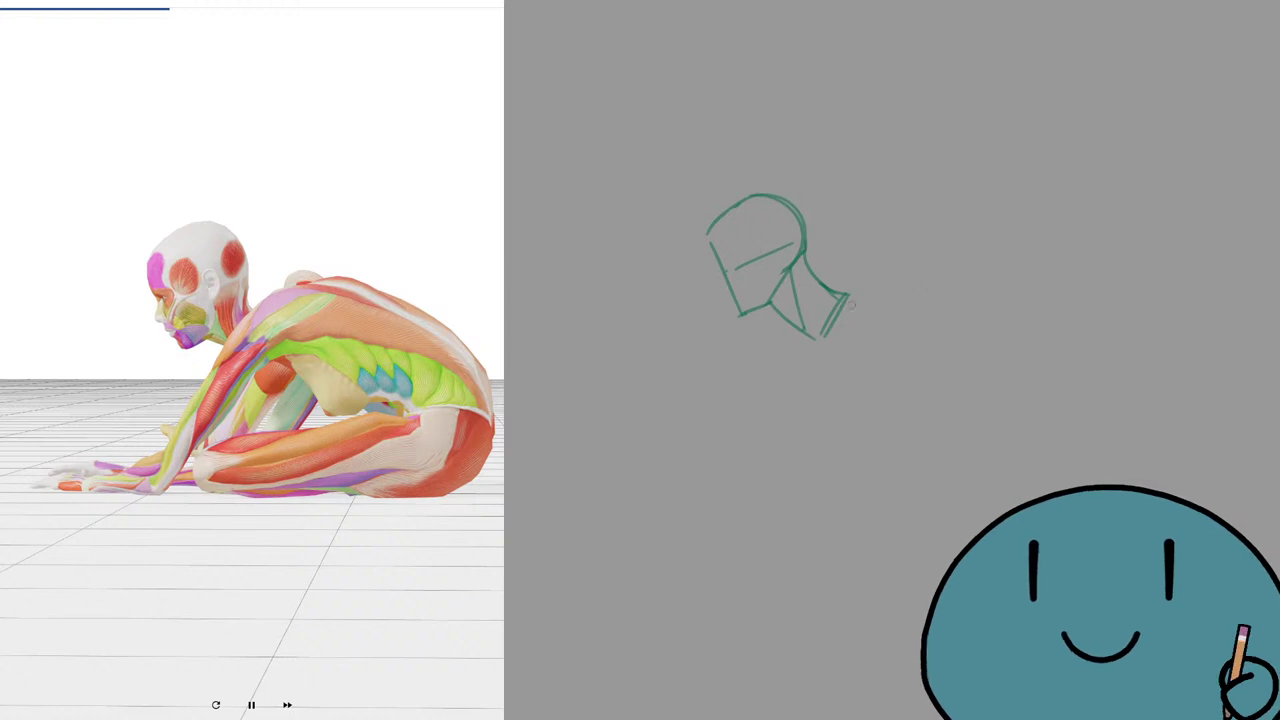
Shorten the neck by replacing its slanted base with one closer to the head.
mouse_move(852, 286)
mouse_down()
mouse_move(802, 312)
mouse_move(800, 330)
mouse_move(823, 286)
mouse_move(837, 313)
mouse_move(820, 341)
mouse_move(839, 295)
mouse_move(822, 336)
mouse_up()
key(e)
key(b)
key(ctrl+z)
Draw the upper back line running from the base of the neck over the shoulder area.
mouse_move(822, 284)
mouse_down()
mouse_move(904, 267)
mouse_move(880, 271)
mouse_move(903, 270)
mouse_move(957, 307)
mouse_up()
key(ctrl+z)
key(ctrl+z)
key(ctrl+z)
key(ctrl+z)
key(ctrl+z)
key(ctrl+z)
mouse_move(903, 272)
mouse_down()
mouse_move(1001, 343)
mouse_move(951, 346)
mouse_up()
key(ctrl+z)
key(ctrl+z)
Continue the arched outline of the back down toward the waist with a second, overlapping contour.
mouse_move(859, 278)
mouse_down()
mouse_move(931, 295)
mouse_move(980, 338)
mouse_move(949, 310)
mouse_move(975, 381)
mouse_move(955, 350)
mouse_move(960, 316)
mouse_move(1007, 356)
mouse_up()
key(ctrl+z)
key(ctrl+z)
key(ctrl+z)
key(ctrl+z)
key(ctrl+z)
mouse_move(947, 303)
mouse_down()
mouse_move(981, 320)
mouse_move(1001, 357)
mouse_move(1008, 349)
mouse_up()
key(ctrl+z)
key(ctrl+z)
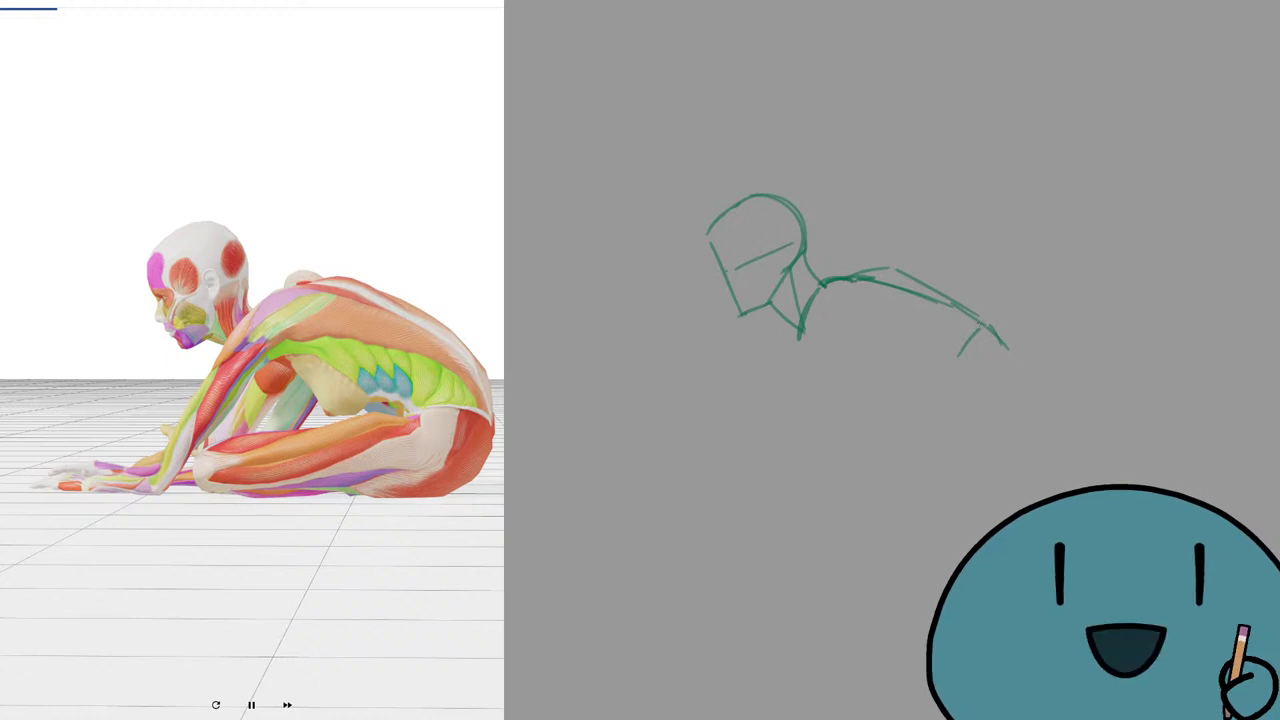
Draw the rib cage's slanted lower edge, the chest line from the neck, and the short belly line.
key(ctrl+z)
drag(967, 317, 947, 373)
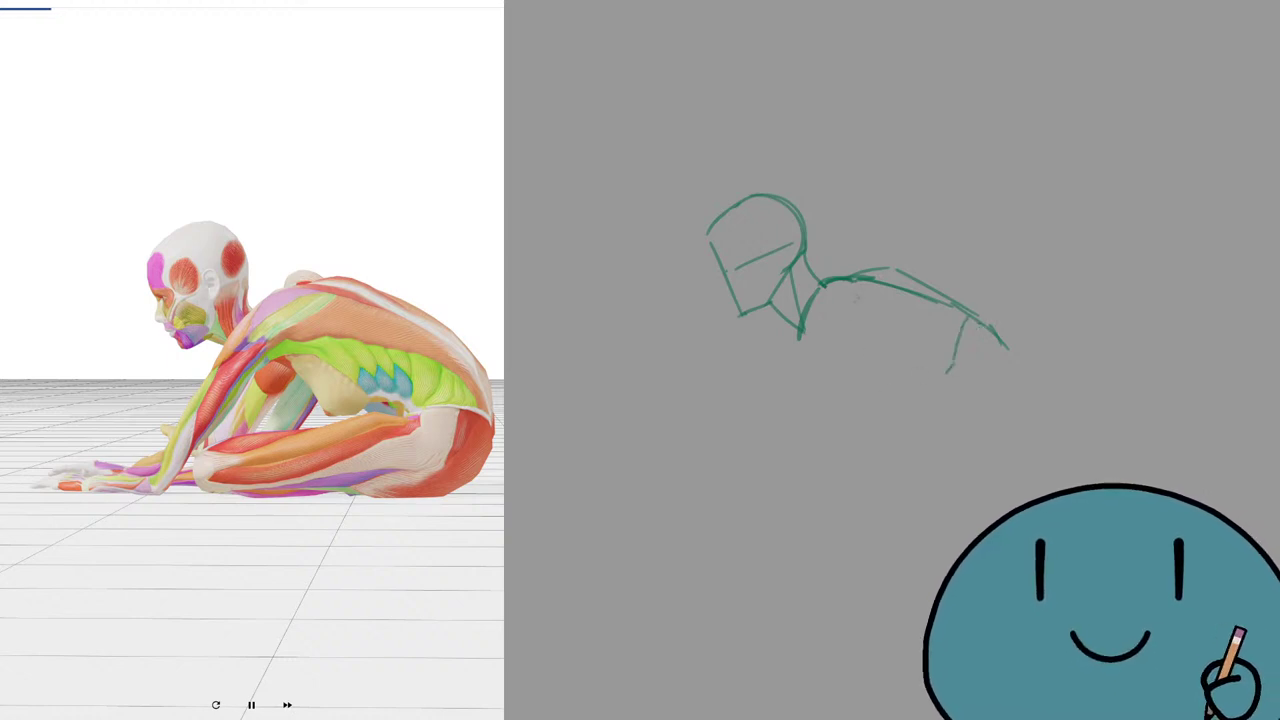
drag(813, 335, 880, 378)
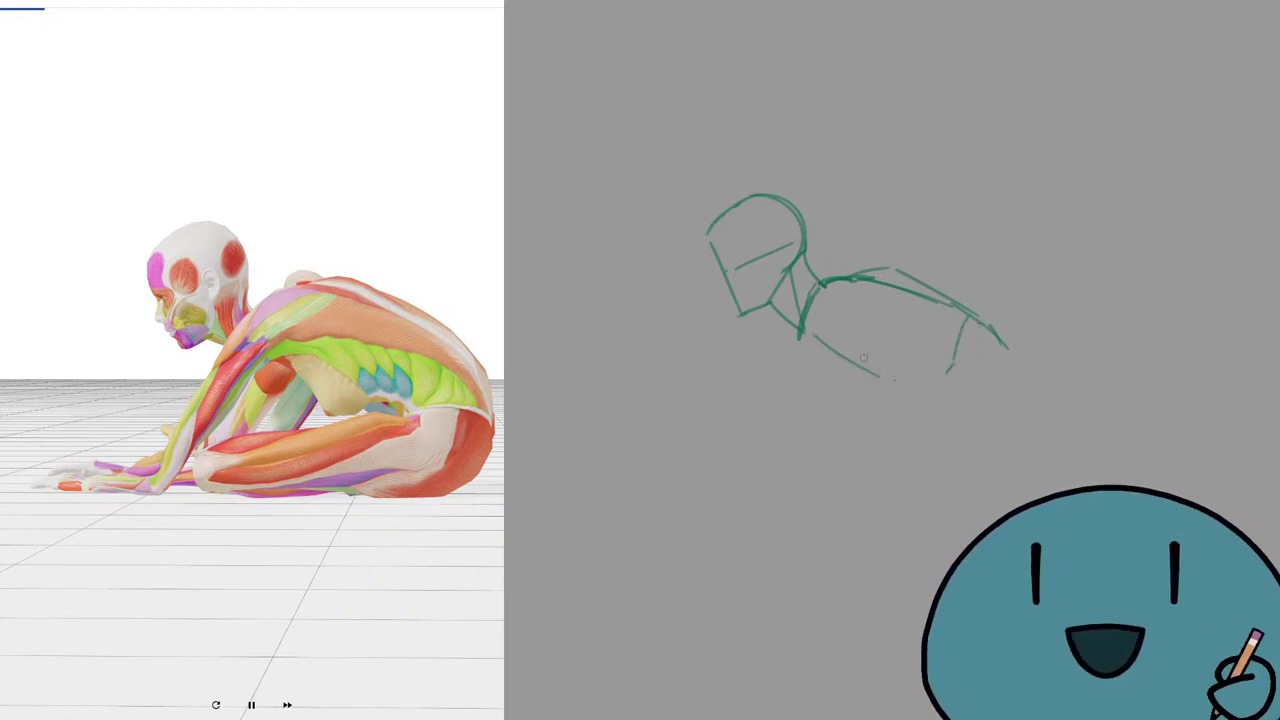
key(ctrl+z)
mouse_move(811, 324)
mouse_down()
mouse_move(879, 384)
mouse_move(948, 378)
mouse_move(967, 329)
mouse_move(942, 375)
mouse_move(962, 343)
mouse_move(1015, 428)
mouse_up()
key(ctrl+z)
key(ctrl+z)
key(ctrl+z)
key(ctrl+z)
Draw the lower back curving down from the waist and add the pelvis's top and front edges.
drag(1010, 352, 1018, 432)
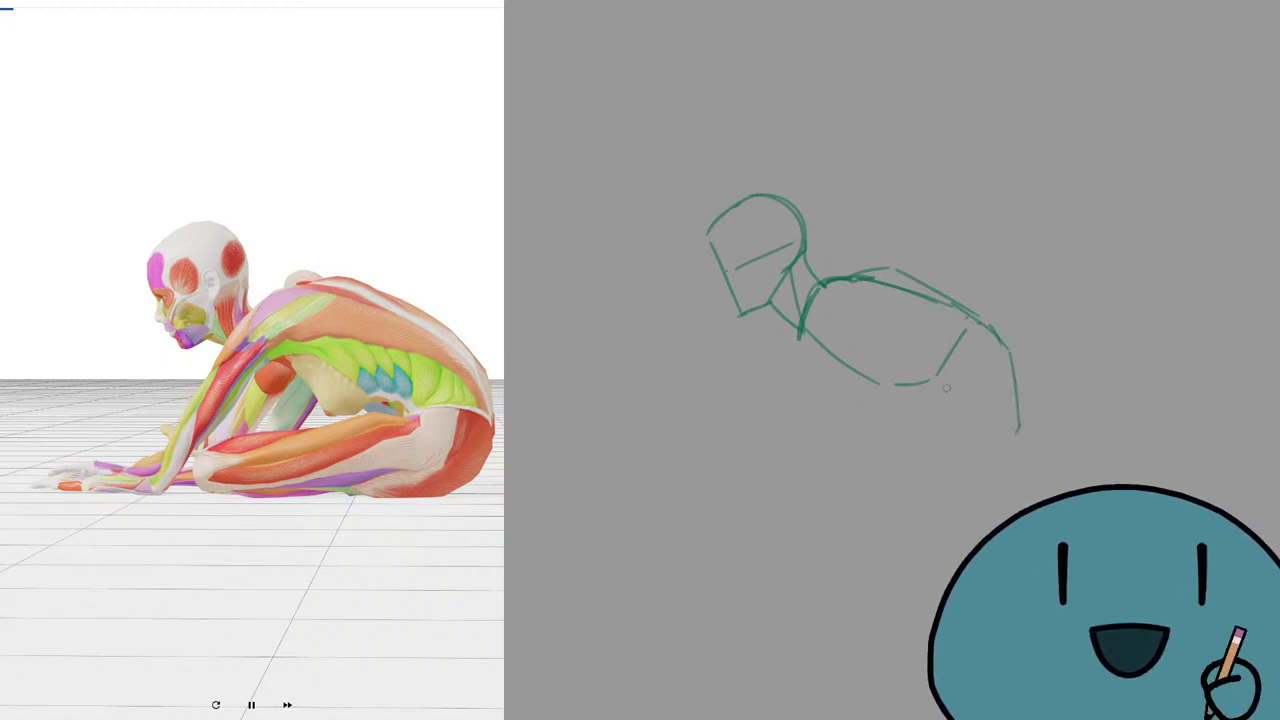
mouse_move(1011, 352)
mouse_down()
mouse_move(1032, 437)
mouse_move(935, 384)
mouse_move(916, 458)
mouse_up()
key(ctrl+z)
key(ctrl+z)
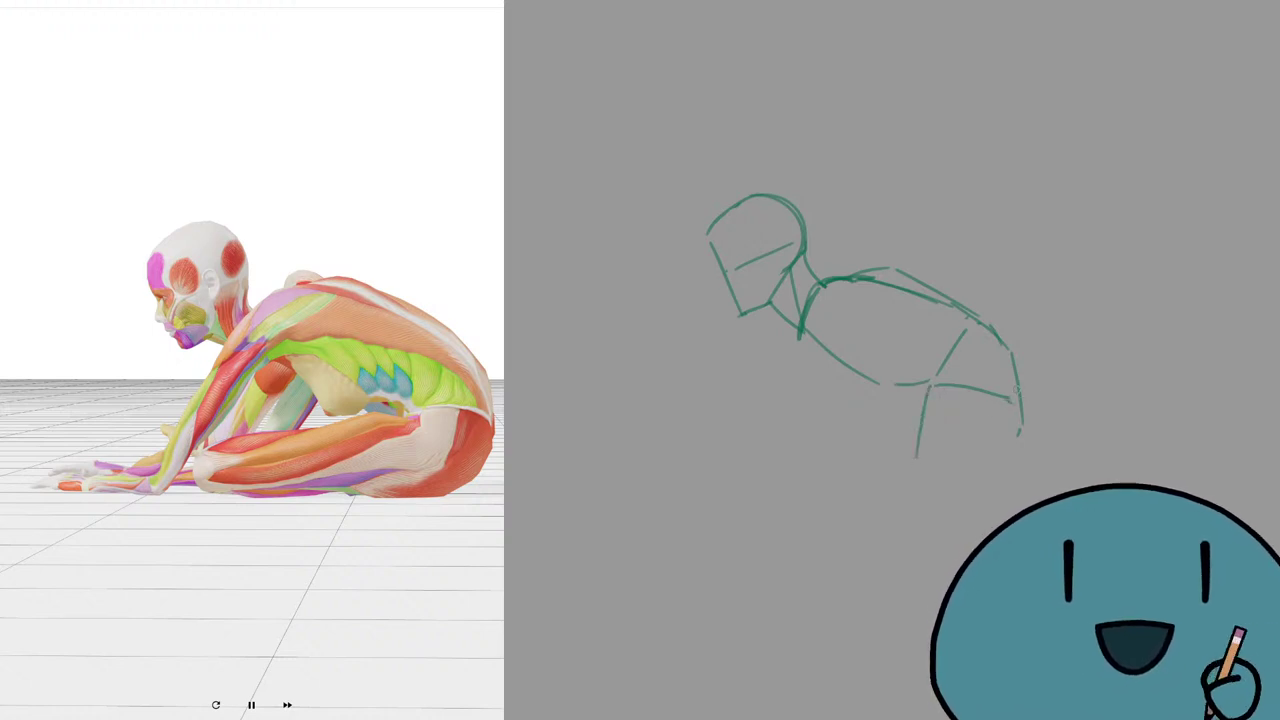
Extend the pelvis's back contour down and round off the underside of the buttock.
drag(1019, 391, 1029, 458)
key(ctrl+z)
drag(1019, 391, 1029, 471)
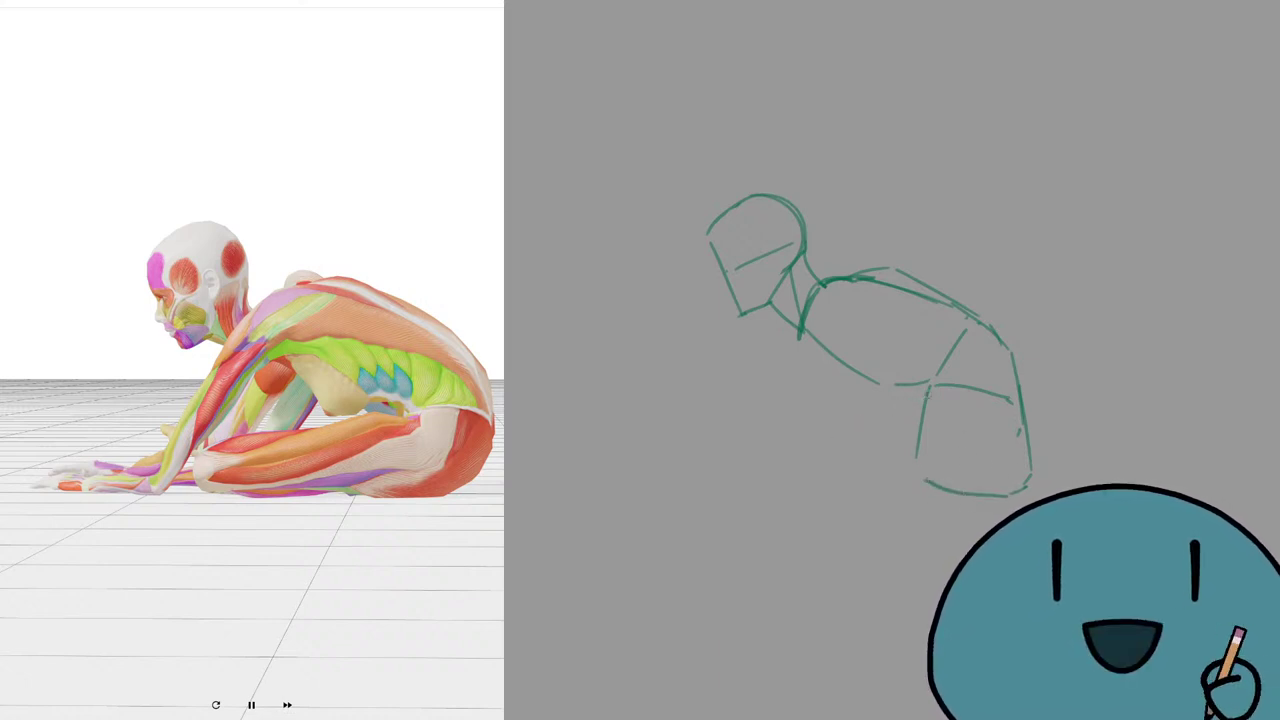
Draw the folded thigh from the pelvis to the knee with upper and lower edges and a rounded knee end.
mouse_move(928, 391)
mouse_down()
mouse_move(768, 430)
mouse_move(770, 478)
mouse_move(928, 486)
mouse_up()
key(ctrl+z)
drag(765, 467, 945, 493)
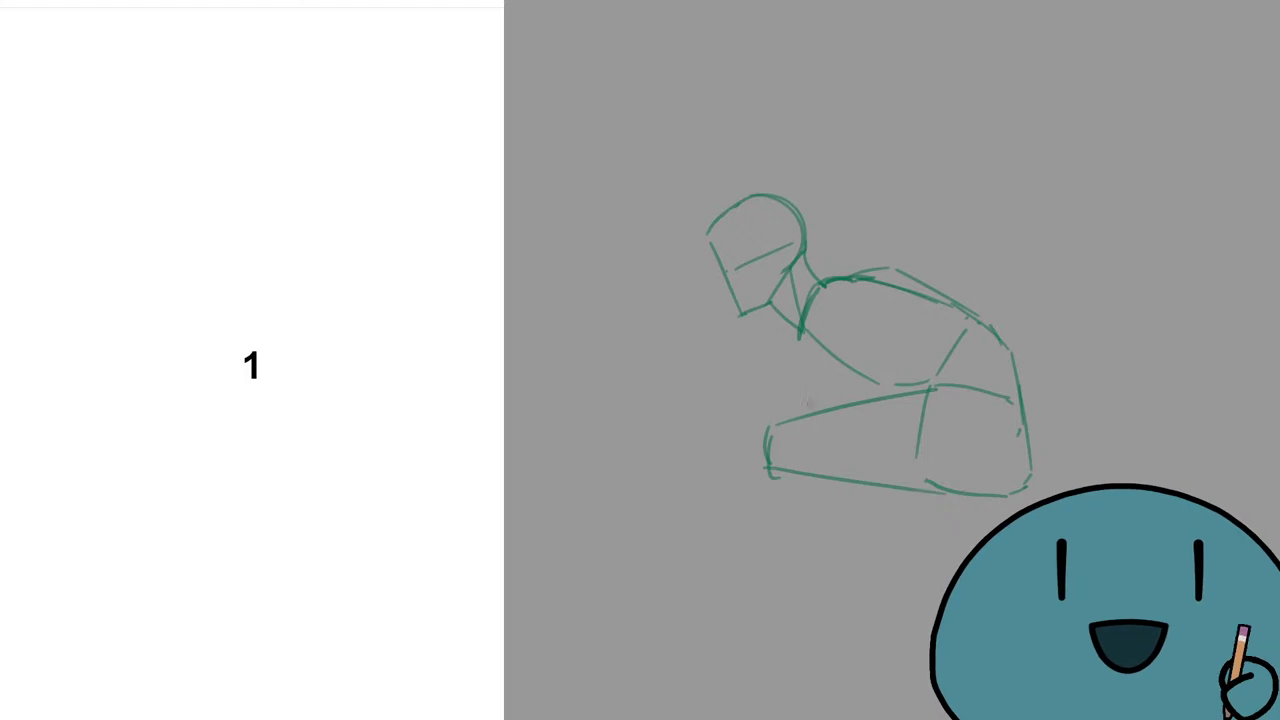
Draw the two edges of the near upper arm slanting forward and down from the shoulder.
drag(826, 288, 704, 446)
drag(740, 458, 855, 313)
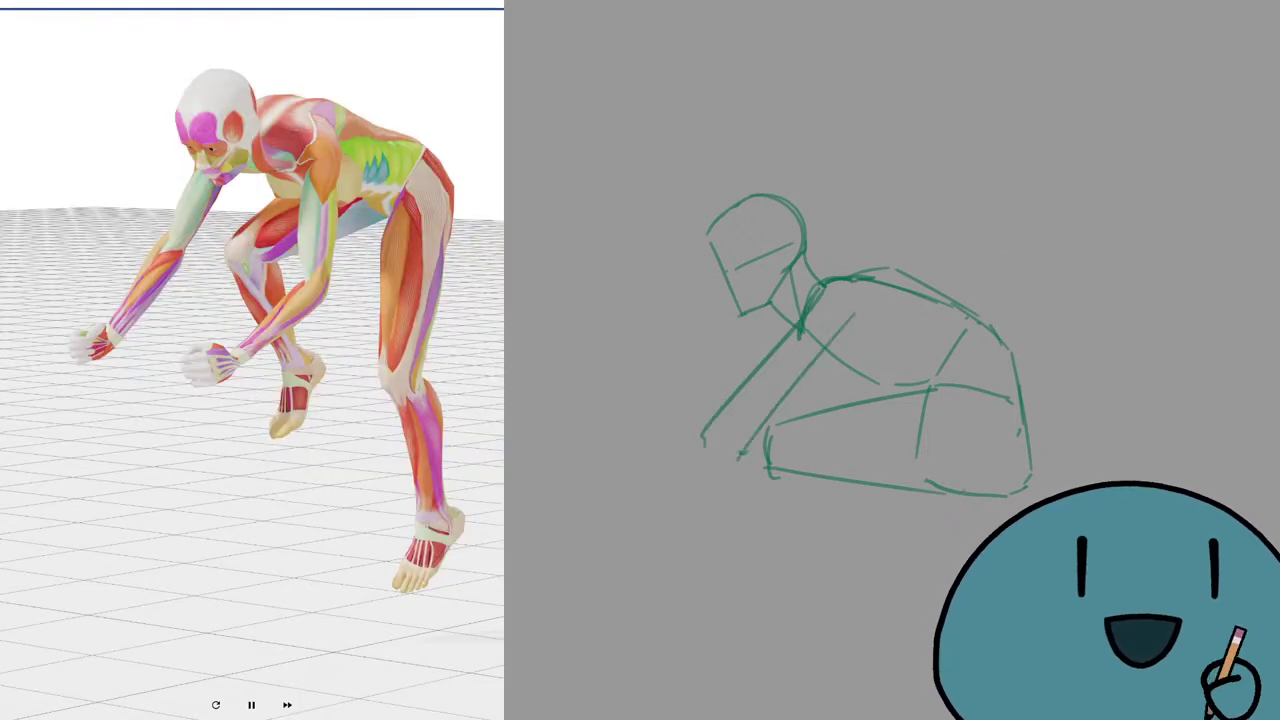
Clear the seated side-view sketch from the canvas and undo the loose trial strokes made on the empty canvas.
key(Delete)
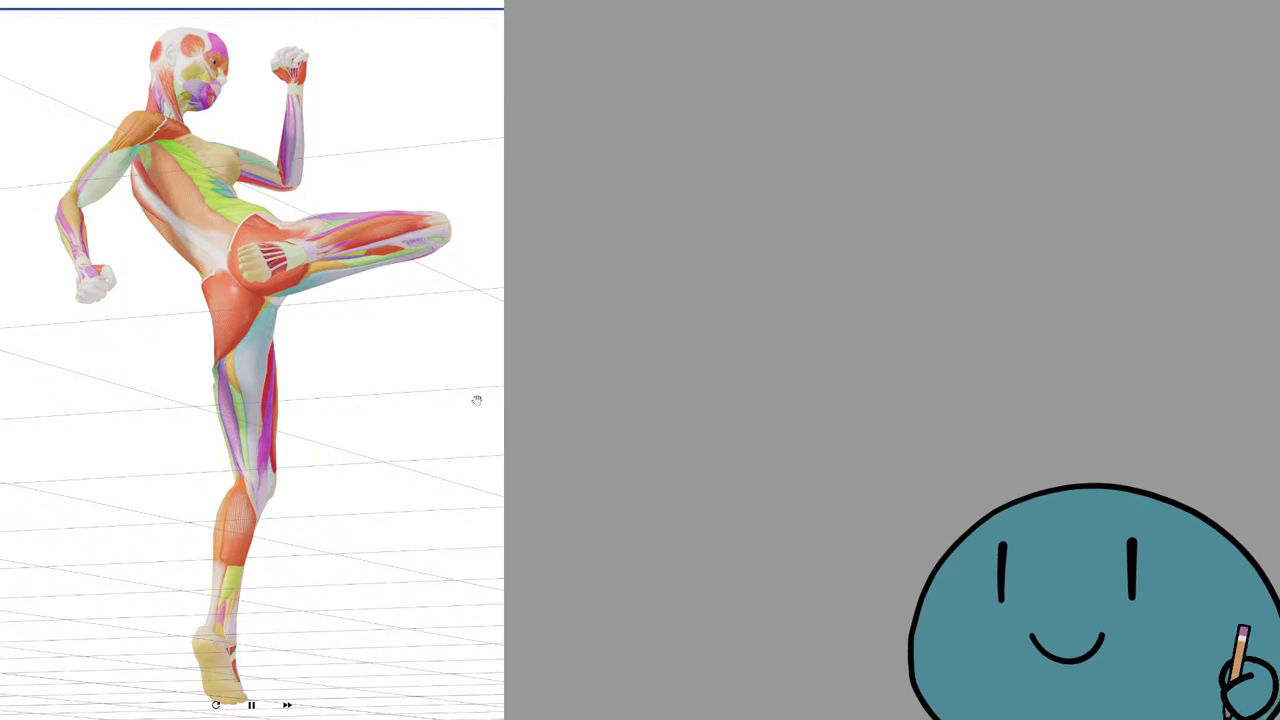
drag(889, 308, 1090, 293)
key(ctrl+z)
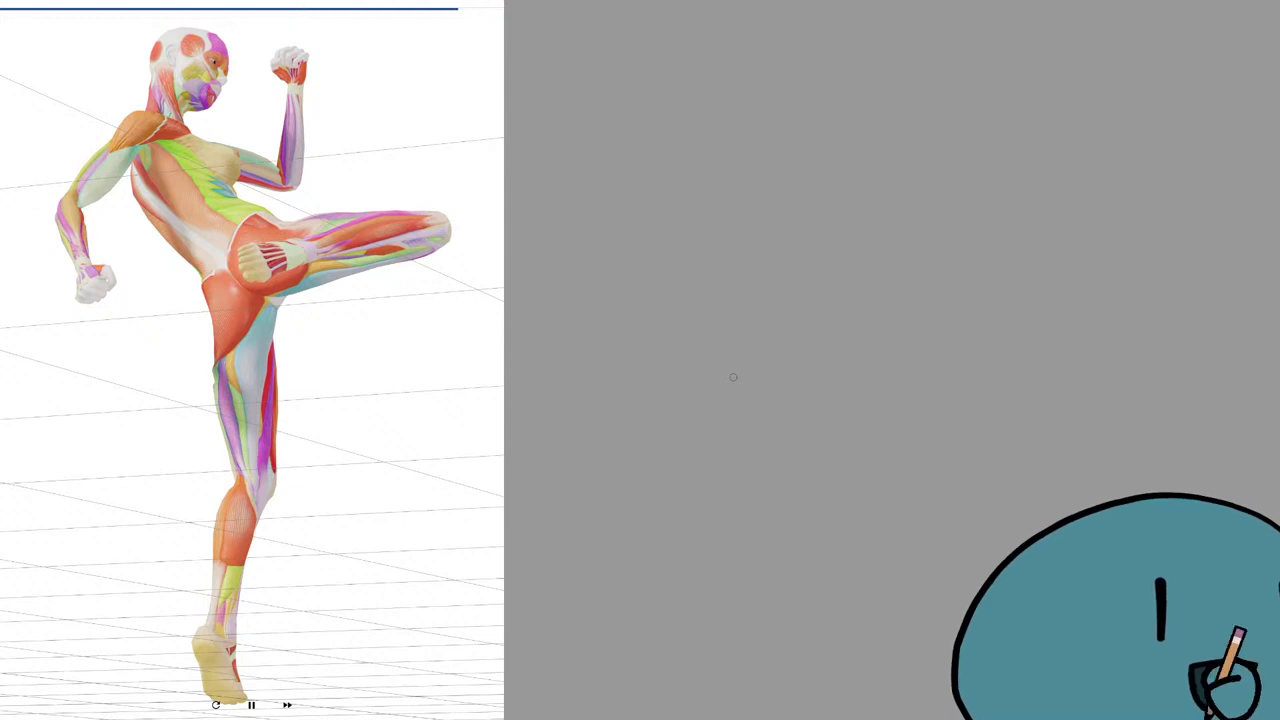
drag(997, 204, 757, 183)
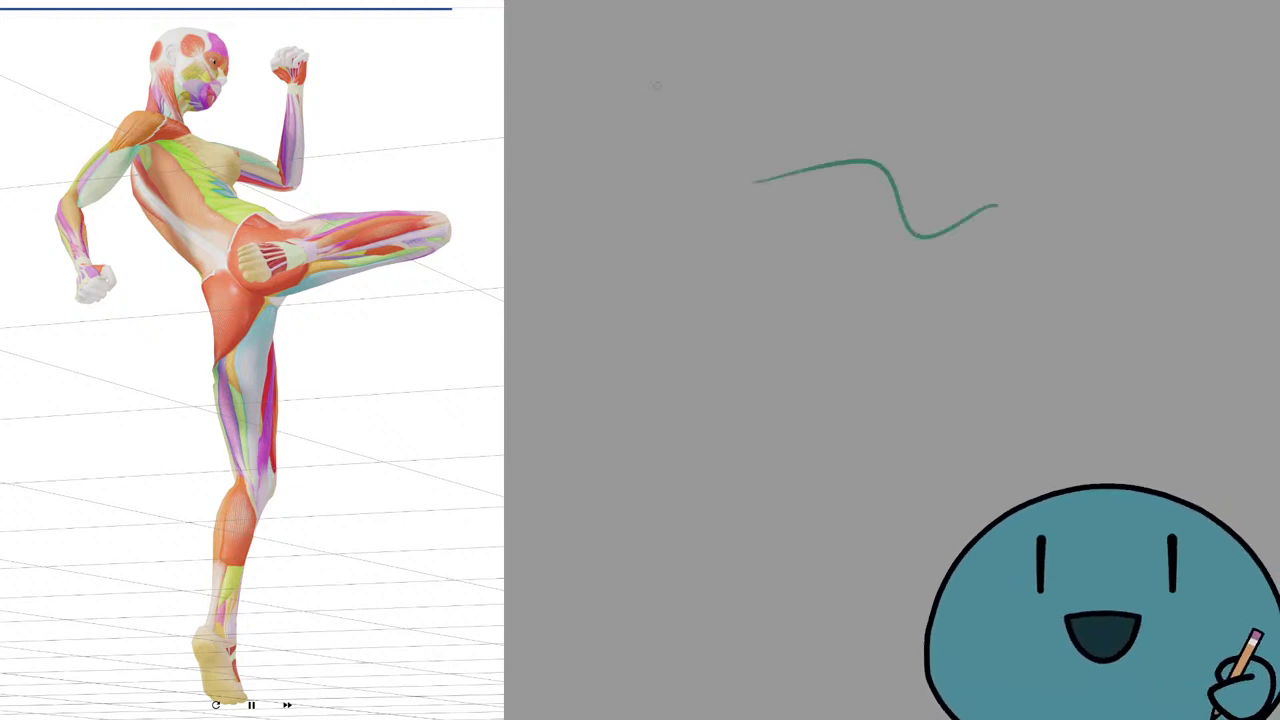
key(ctrl+z)
Draw the kicking figure's head as a circle with the face's front contour and a curved brow line.
drag(815, 60, 863, 87)
key(ctrl+z)
key(ctrl+z)
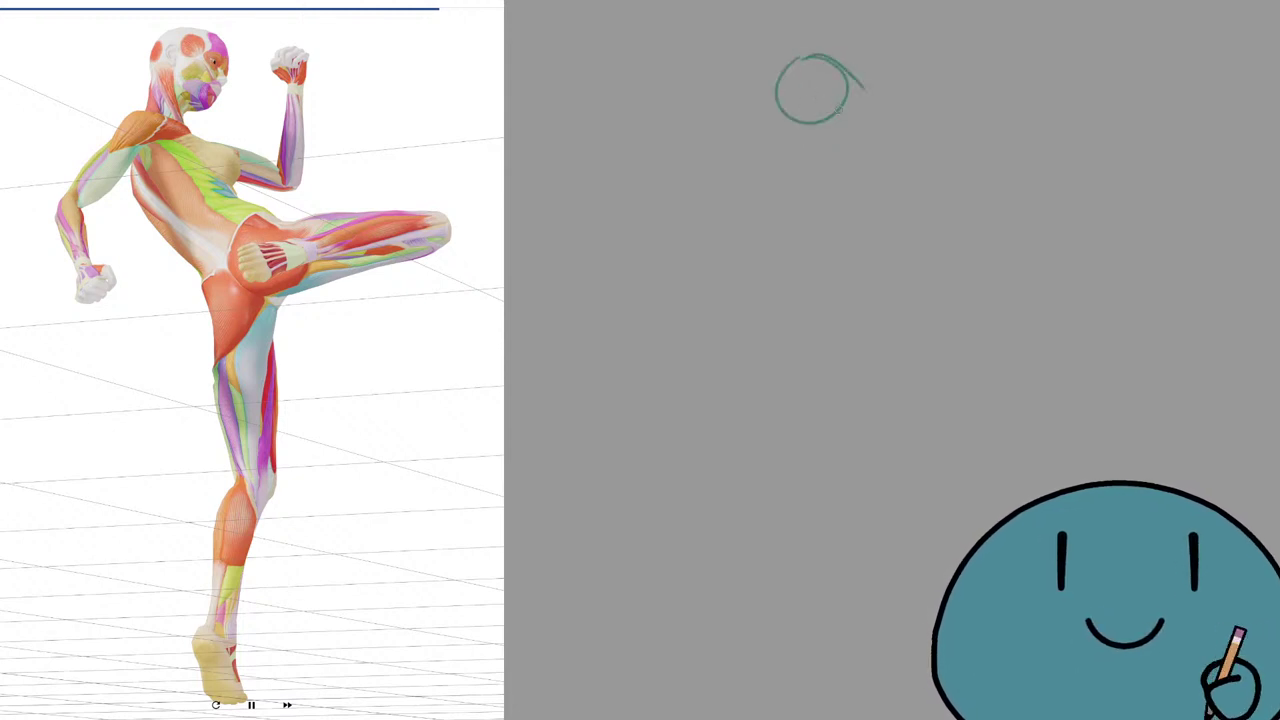
key(ctrl+z)
mouse_move(806, 56)
mouse_down()
mouse_move(846, 92)
mouse_move(850, 79)
mouse_move(850, 128)
mouse_up()
key(ctrl+z)
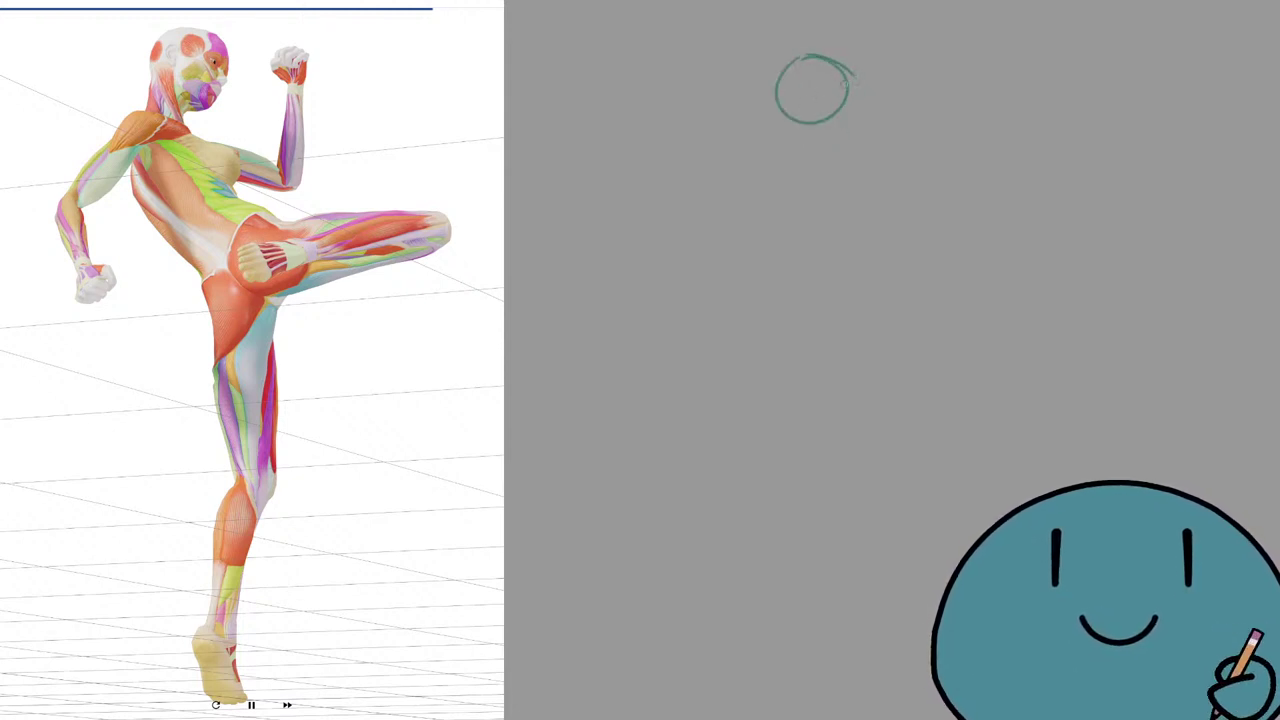
mouse_move(855, 79)
mouse_down()
mouse_move(837, 133)
mouse_move(850, 90)
mouse_move(846, 125)
mouse_move(855, 107)
mouse_move(834, 152)
mouse_up()
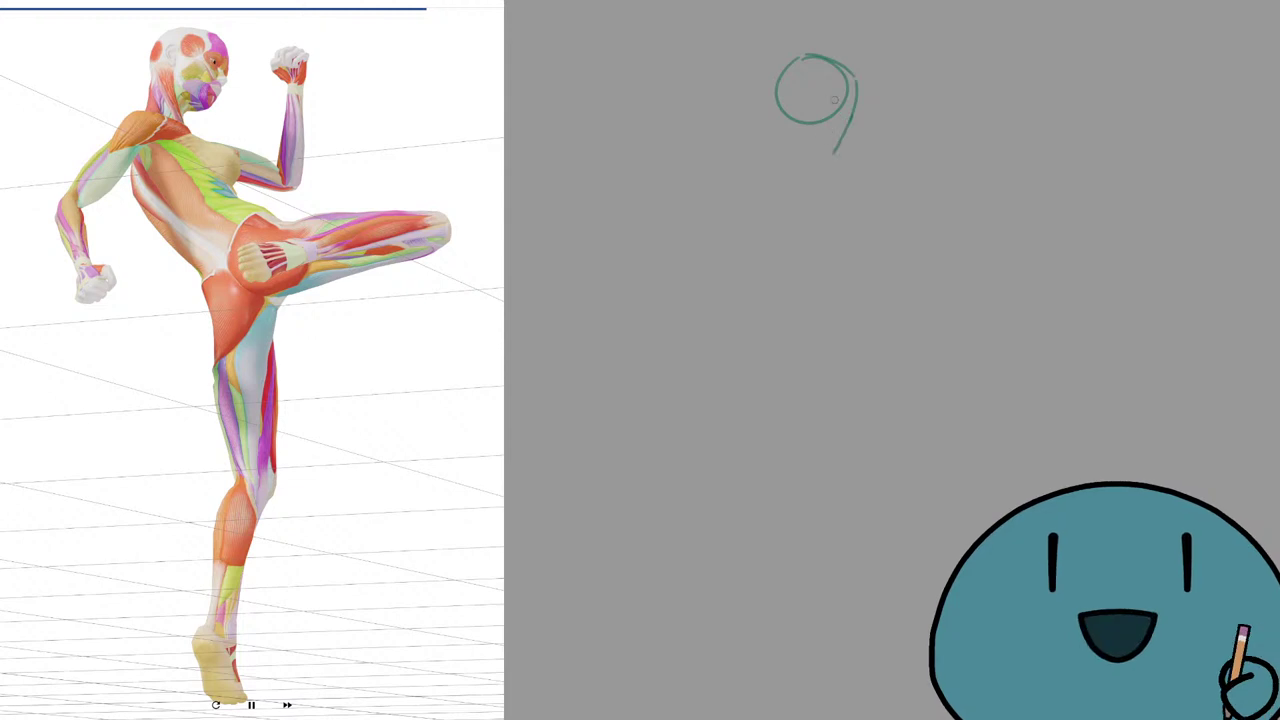
drag(790, 86, 852, 80)
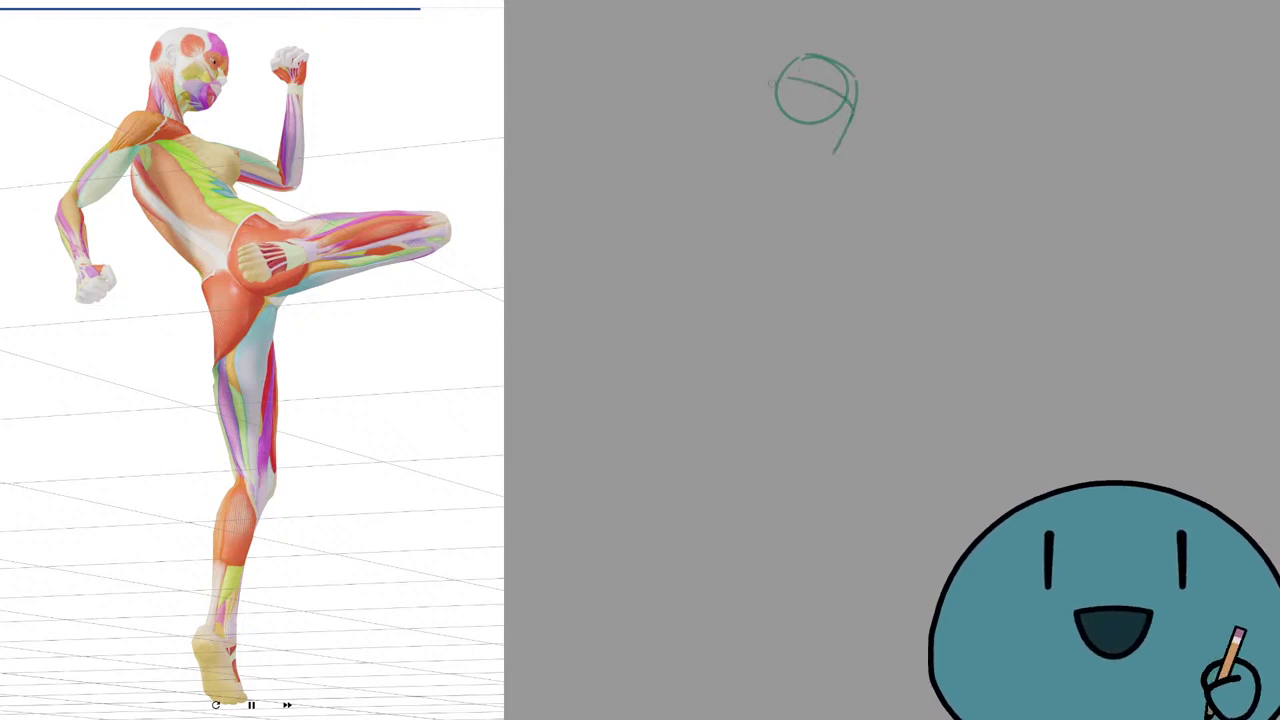
Reinforce the back of the skull and draw the jaw down to the chin.
drag(773, 85, 806, 55)
key(ctrl+z)
drag(776, 107, 807, 54)
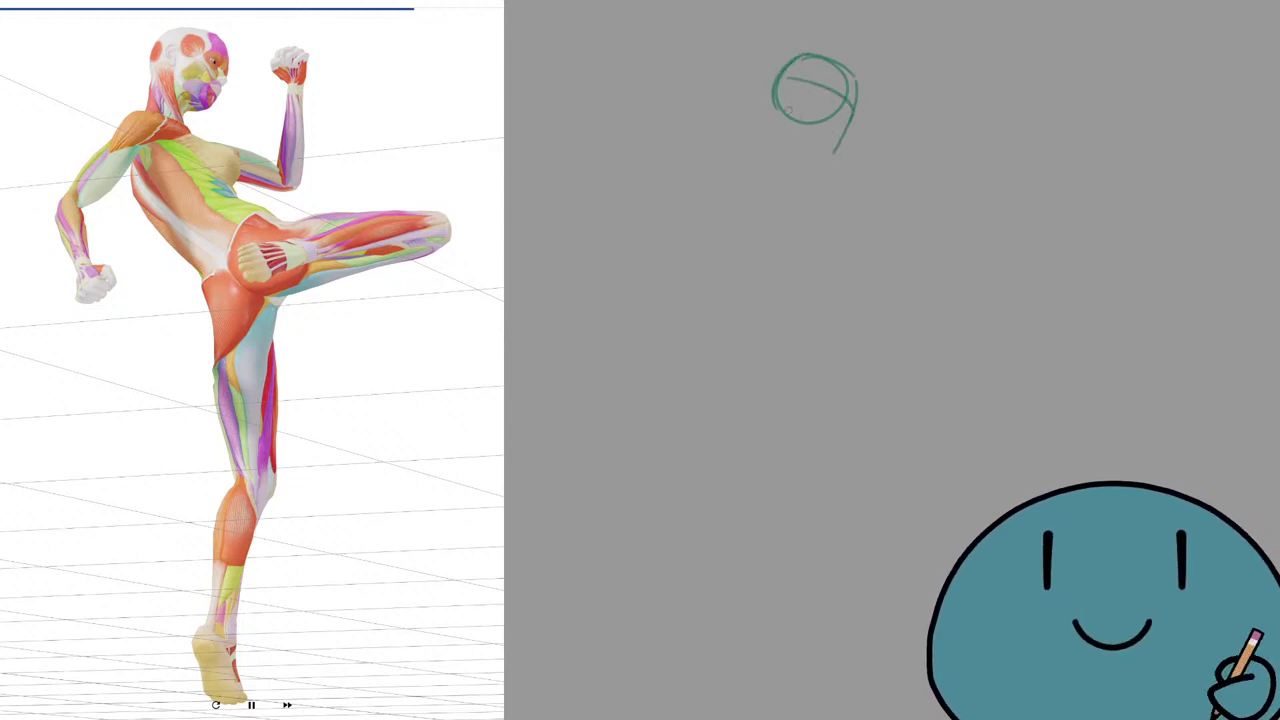
mouse_move(779, 96)
mouse_down()
mouse_move(822, 136)
mouse_move(811, 130)
mouse_move(834, 150)
mouse_up()
key(ctrl+z)
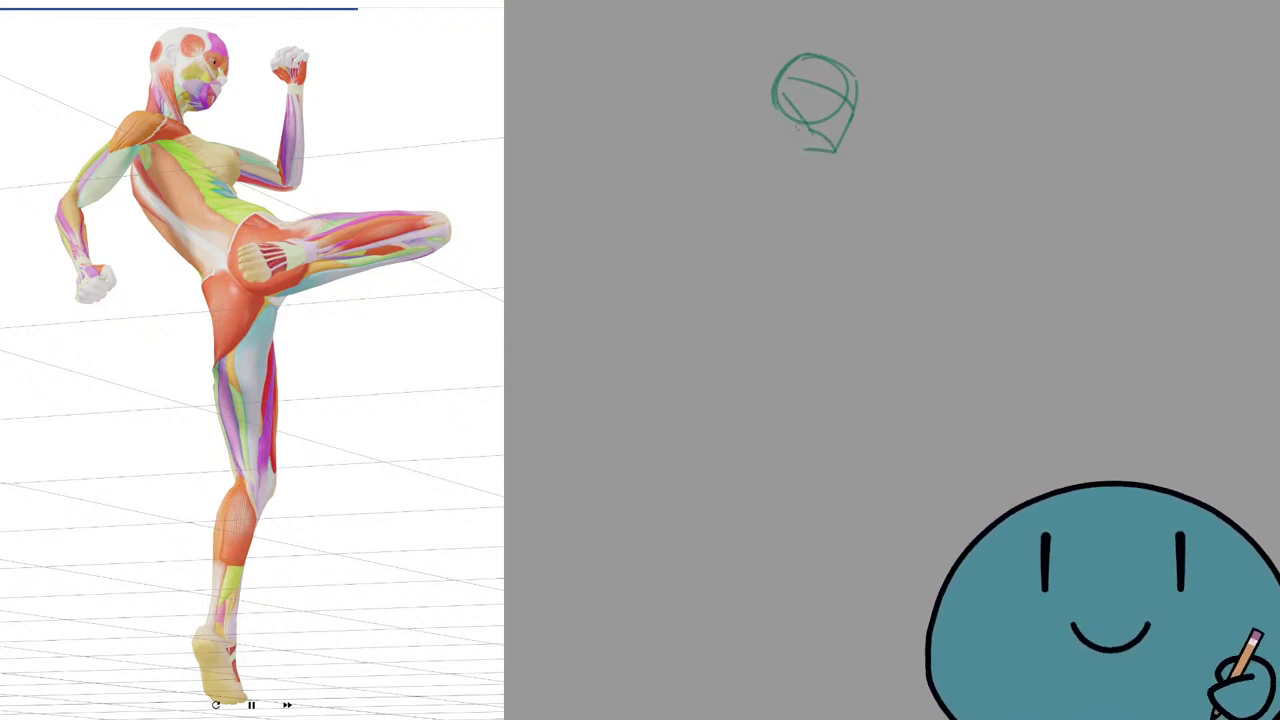
Draw the front edge and base of the neck and try out strokes for its back edge.
mouse_move(785, 97)
mouse_down()
mouse_move(801, 176)
mouse_move(768, 153)
mouse_up()
key(ctrl+z)
key(ctrl+z)
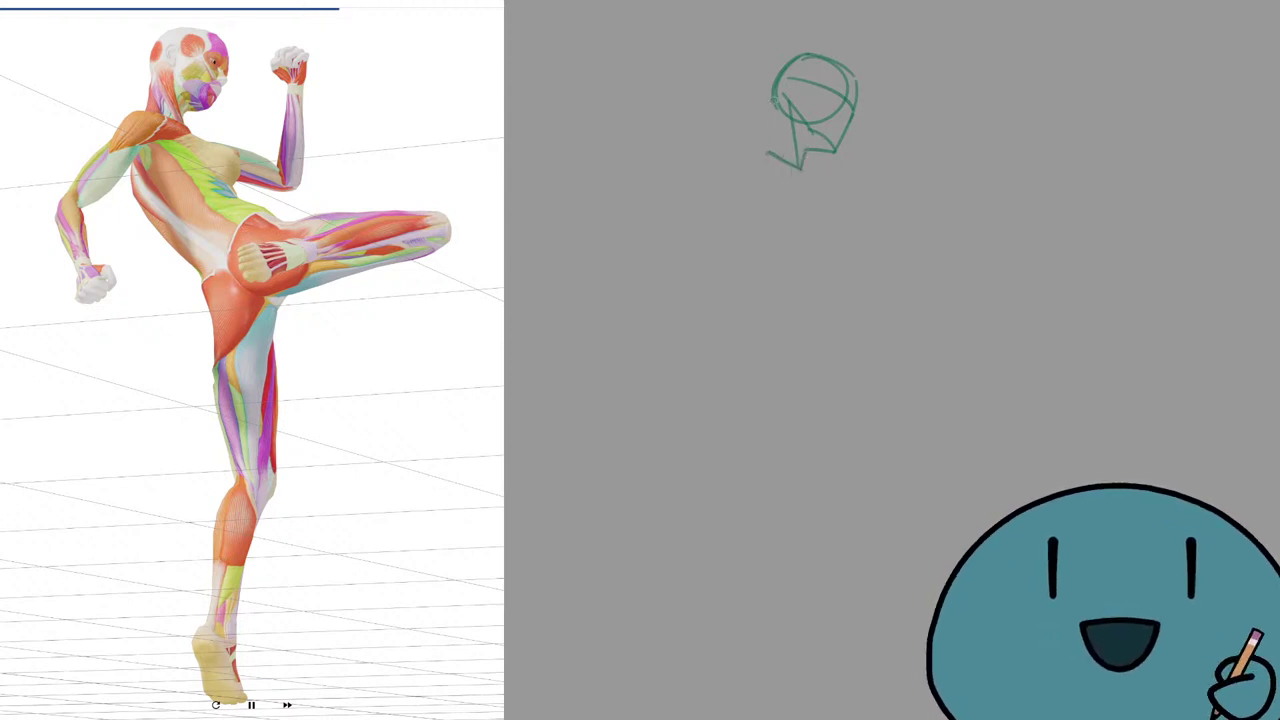
drag(774, 101, 768, 152)
key(ctrl+z)
key(ctrl+z)
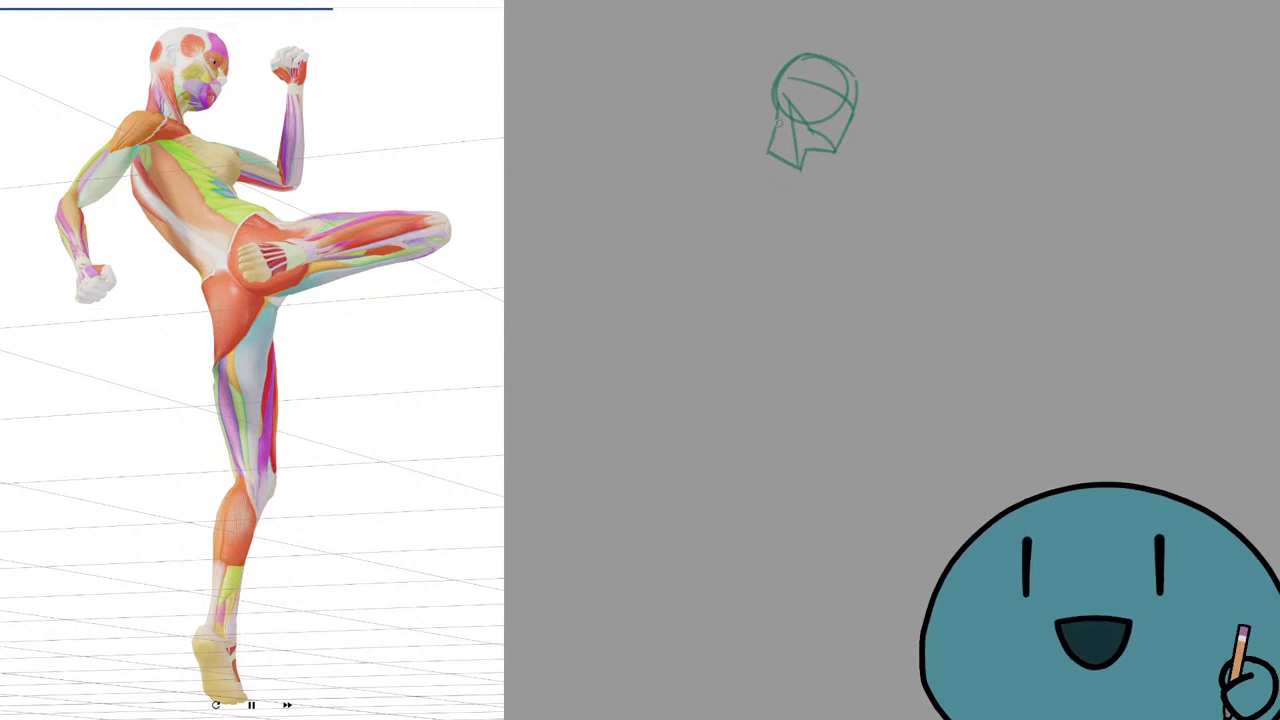
key(ctrl+z)
drag(776, 108, 768, 151)
key(ctrl+z)
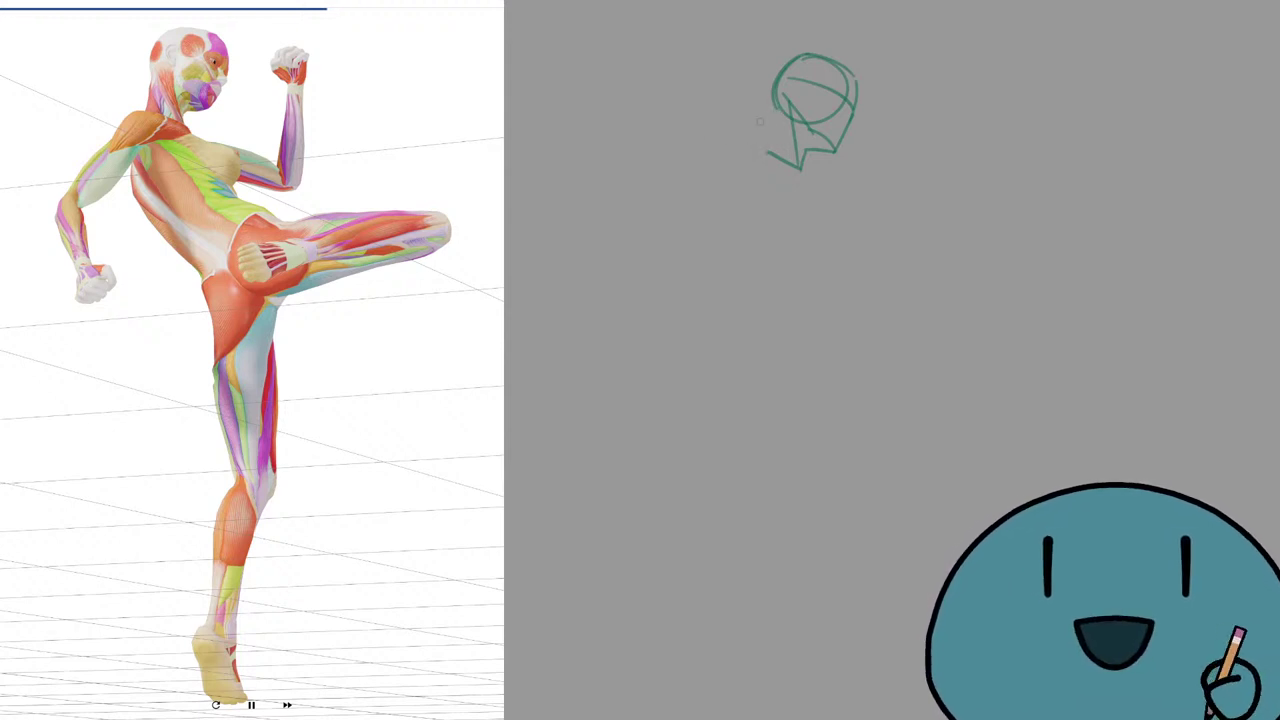
Draw the back of the neck, the rounded near shoulder and the shoulder line slanting down to the chest.
mouse_move(771, 106)
mouse_down()
mouse_move(768, 154)
mouse_move(742, 170)
mouse_move(793, 176)
mouse_move(738, 164)
mouse_move(737, 175)
mouse_move(777, 155)
mouse_move(829, 185)
mouse_up()
key(ctrl+z)
key(ctrl+z)
key(ctrl+z)
key(ctrl+z)
key(ctrl+z)
key(e)
key(b)
key(ctrl+z)
key(ctrl+z)
drag(777, 151, 827, 190)
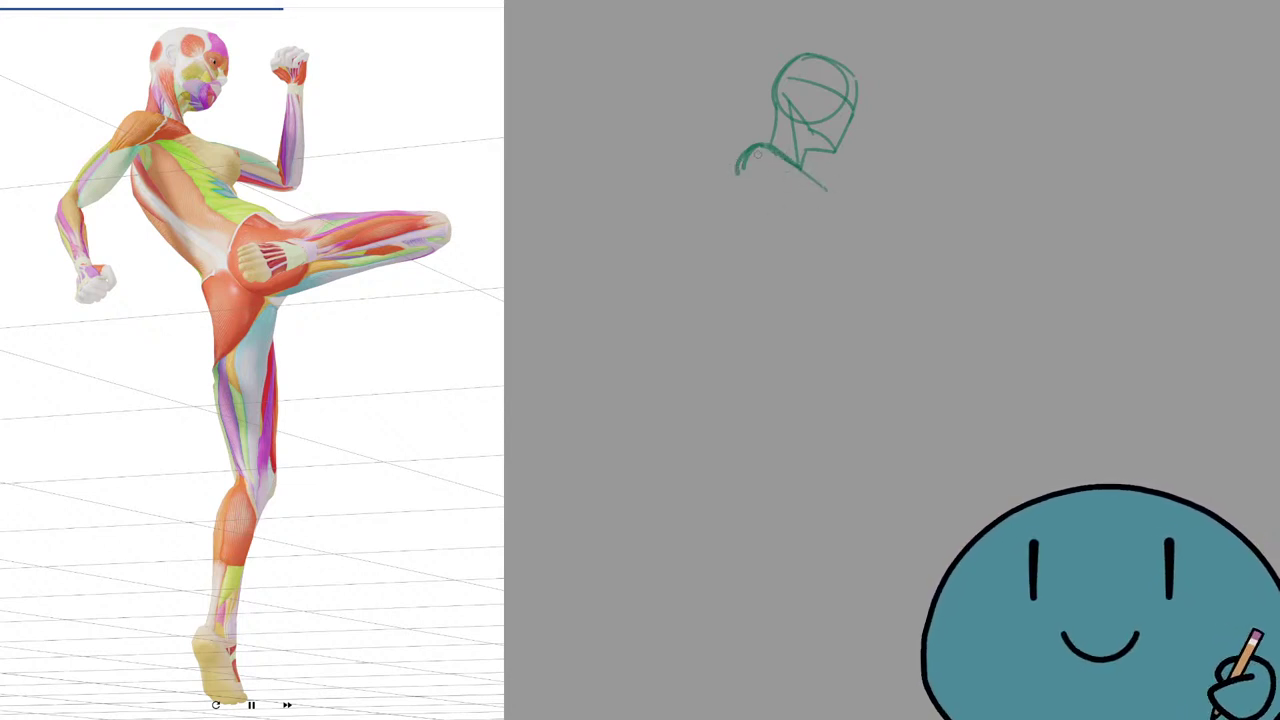
Block in the ribcage with its back contour, chest front and lower rib curve, and close the near shoulder's underside.
mouse_move(766, 146)
mouse_down()
mouse_move(746, 200)
mouse_move(774, 268)
mouse_up()
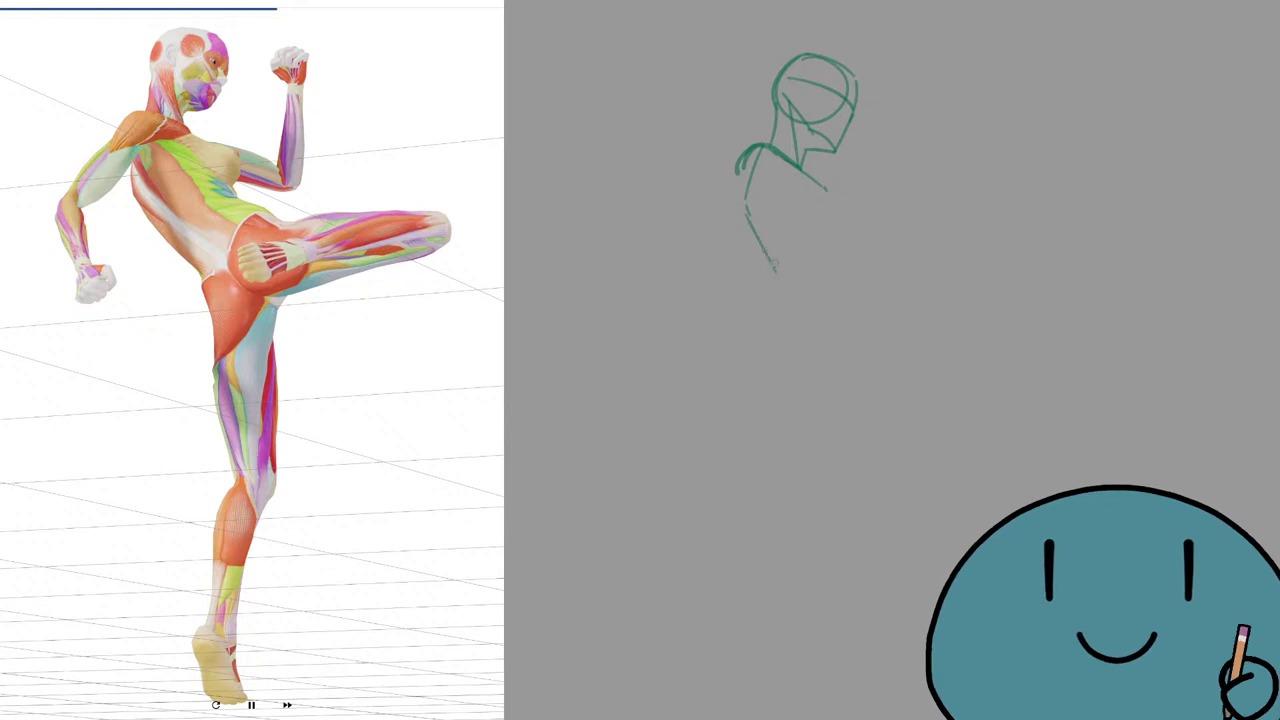
key(ctrl+z)
drag(746, 206, 782, 263)
key(ctrl+z)
mouse_move(756, 213)
mouse_down()
mouse_move(788, 267)
mouse_move(813, 212)
mouse_move(834, 227)
mouse_move(841, 218)
mouse_up()
key(ctrl+z)
drag(763, 150, 747, 197)
key(ctrl+z)
mouse_move(767, 144)
mouse_down()
mouse_move(796, 170)
mouse_move(768, 157)
mouse_move(755, 173)
mouse_up()
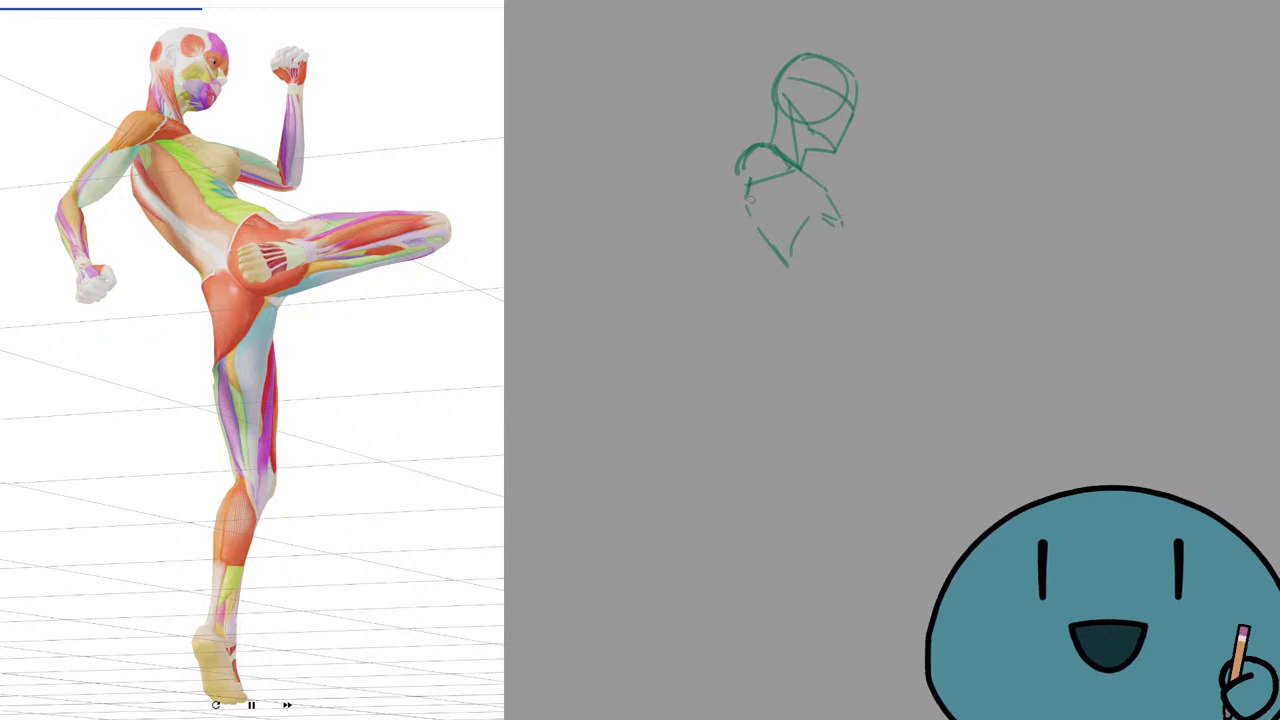
Strengthen the back contour, extend it toward the waist and sketch the curved lines where the abdomen meets the pelvis.
mouse_move(747, 185)
mouse_down()
mouse_move(752, 222)
mouse_move(790, 266)
mouse_up()
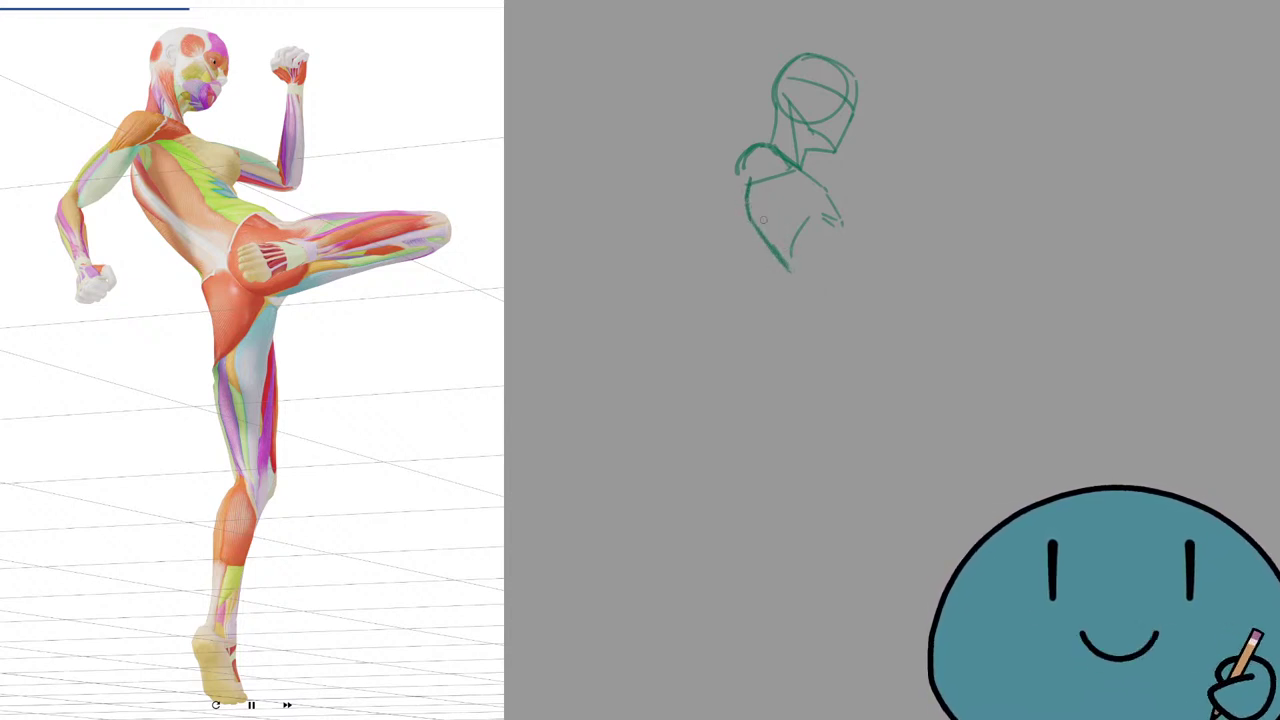
drag(754, 200, 826, 290)
key(ctrl+z)
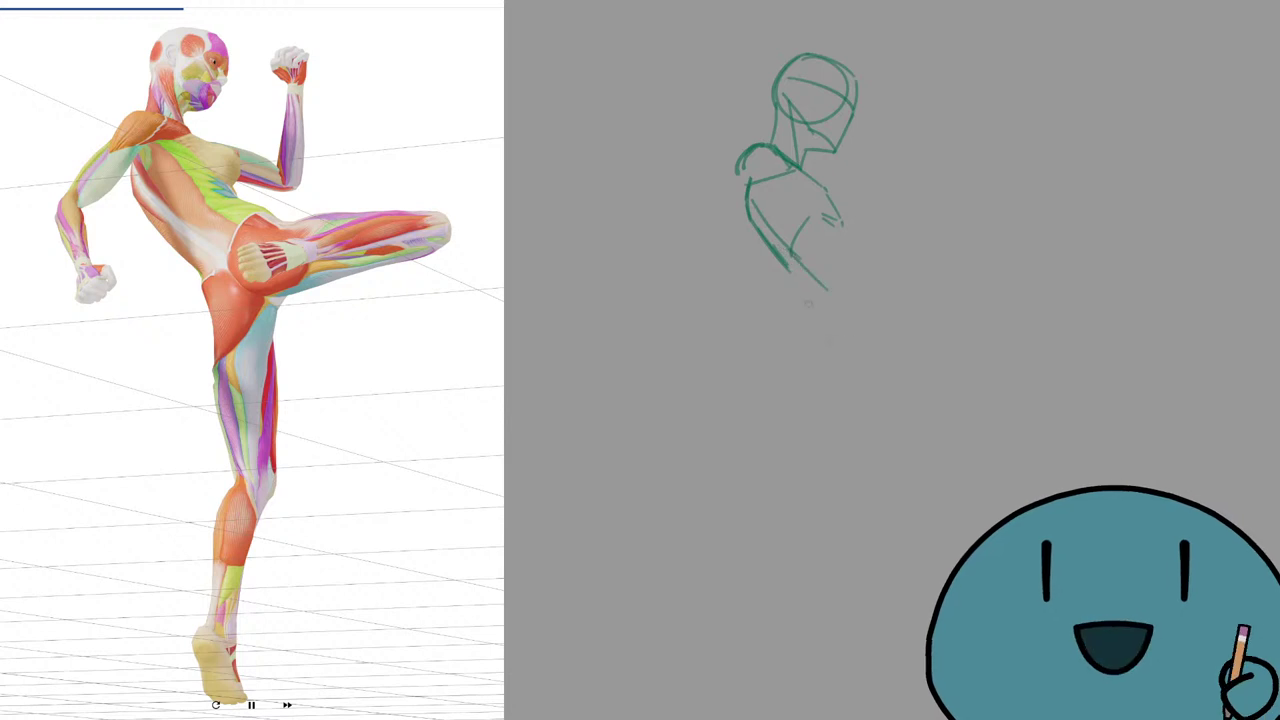
key(ctrl+z)
drag(786, 250, 828, 298)
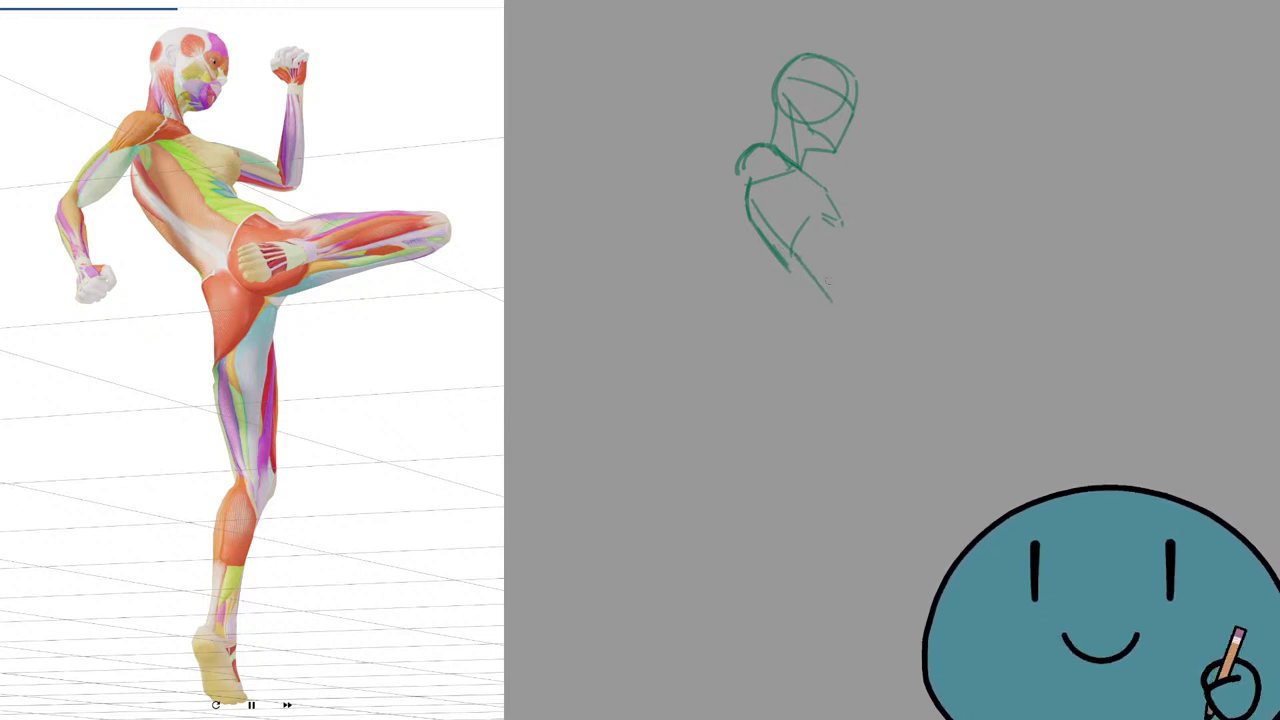
mouse_move(826, 278)
mouse_down()
mouse_move(841, 243)
mouse_move(820, 258)
mouse_up()
key(ctrl+z)
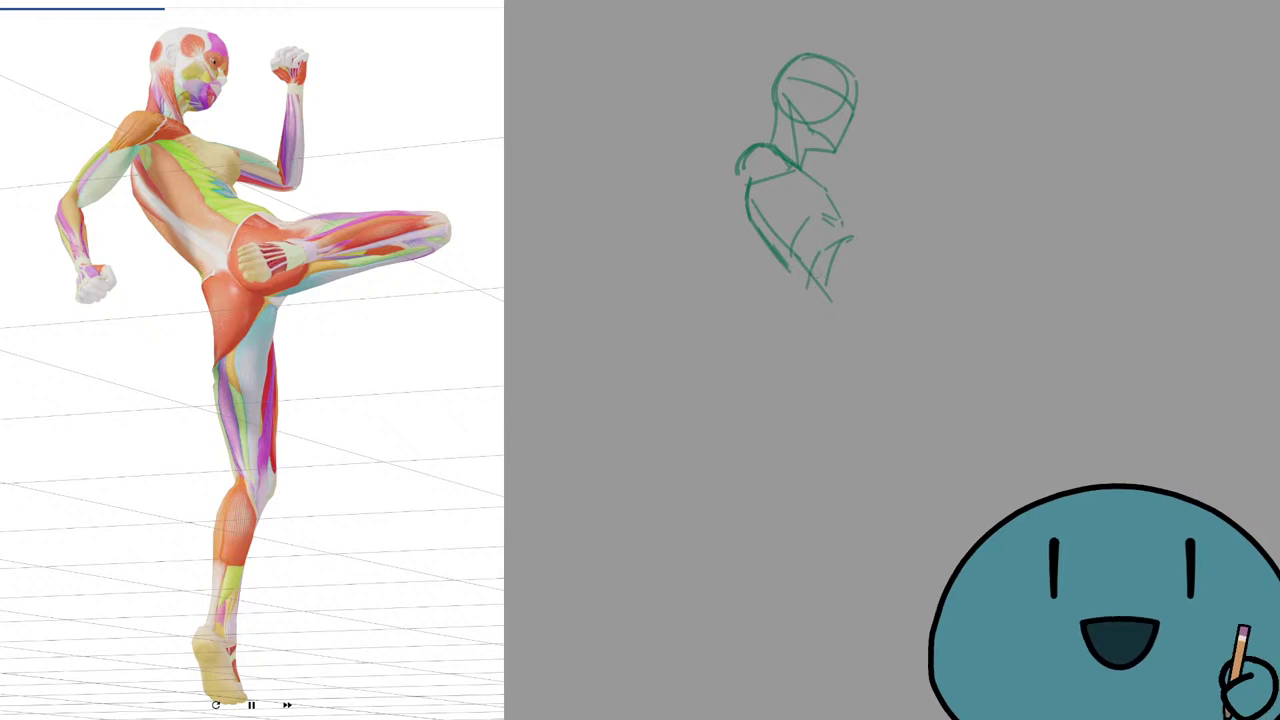
drag(822, 252, 811, 294)
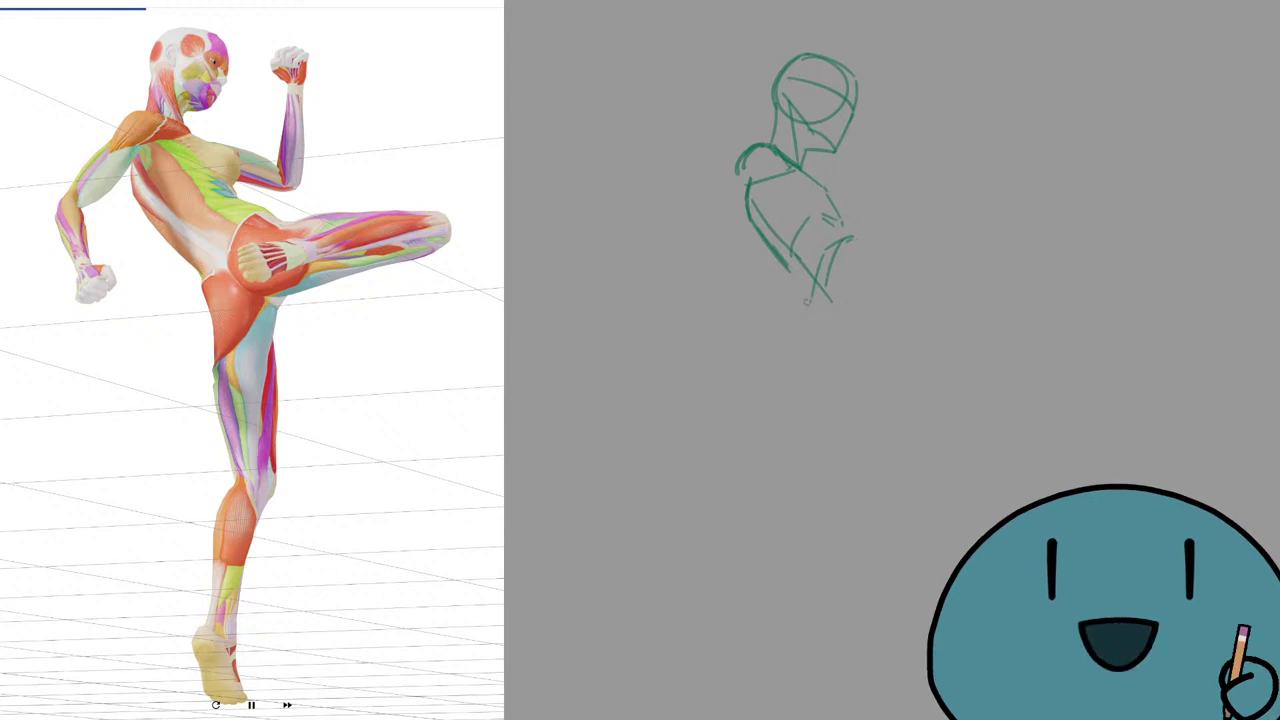
drag(812, 300, 822, 356)
drag(788, 264, 811, 287)
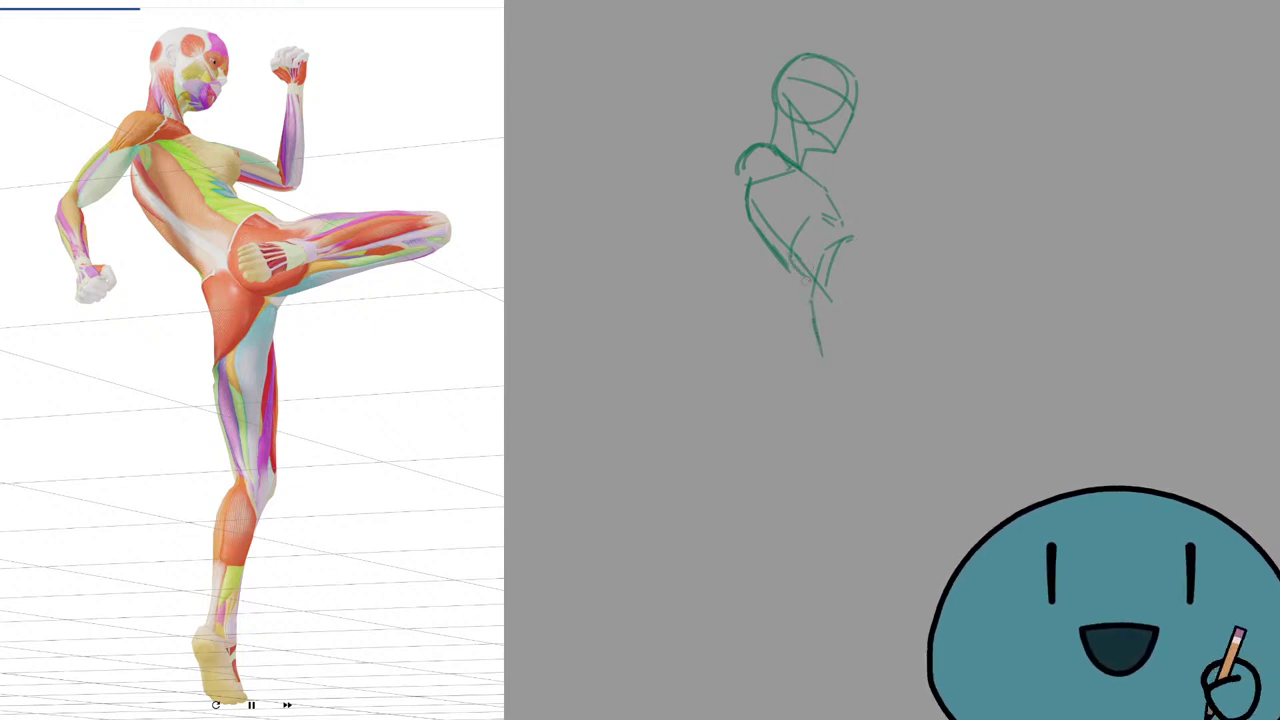
key(ctrl+z)
key(ctrl+z)
key(ctrl+z)
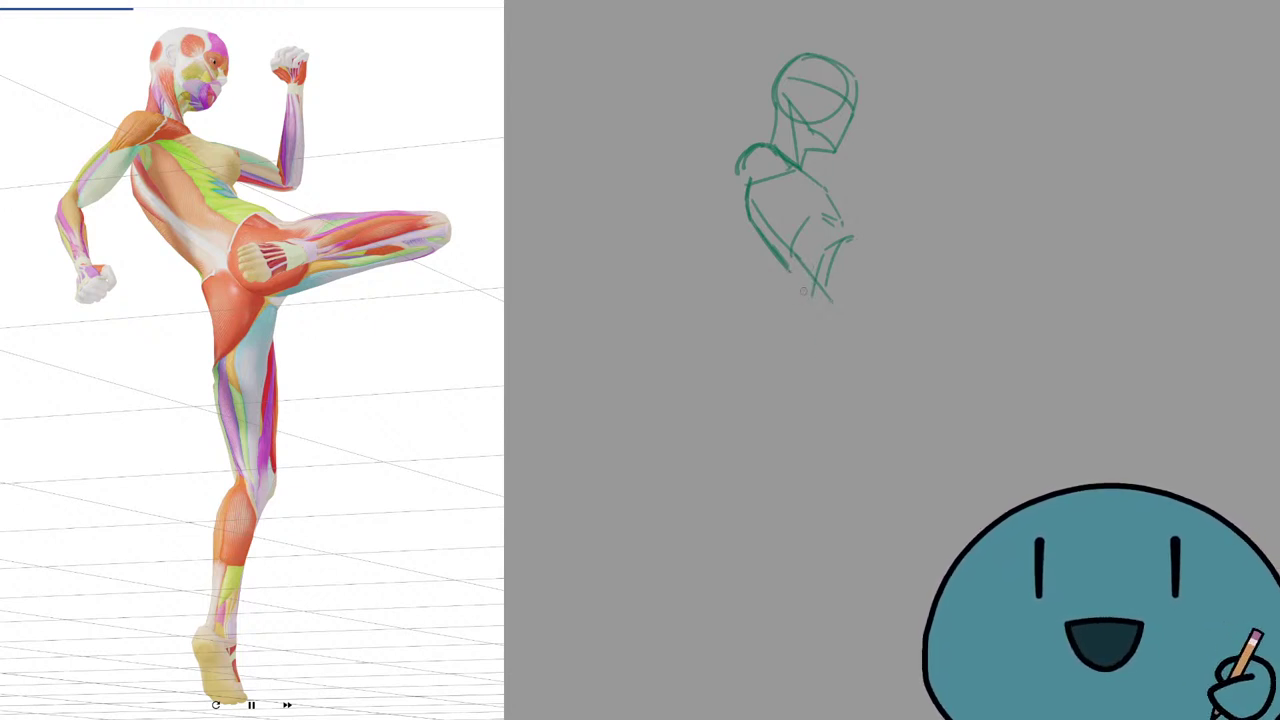
Block in the tilted pelvis with a slanted top edge, back, front and bottom edges, and the raised leg's hip curve.
mouse_move(826, 254)
mouse_down()
mouse_move(808, 294)
mouse_move(800, 284)
mouse_up()
drag(858, 240, 904, 266)
key(ctrl+z)
key(ctrl+z)
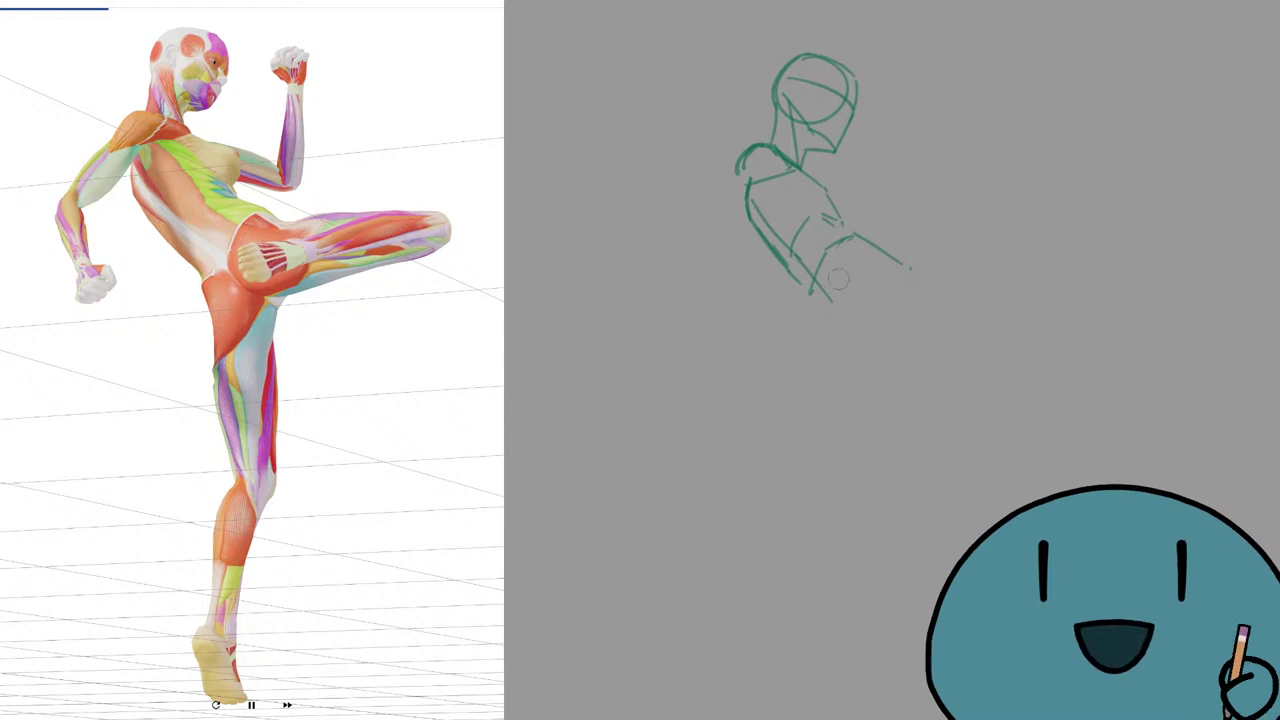
mouse_move(825, 250)
mouse_down()
mouse_move(830, 299)
mouse_move(856, 237)
mouse_move(913, 277)
mouse_up()
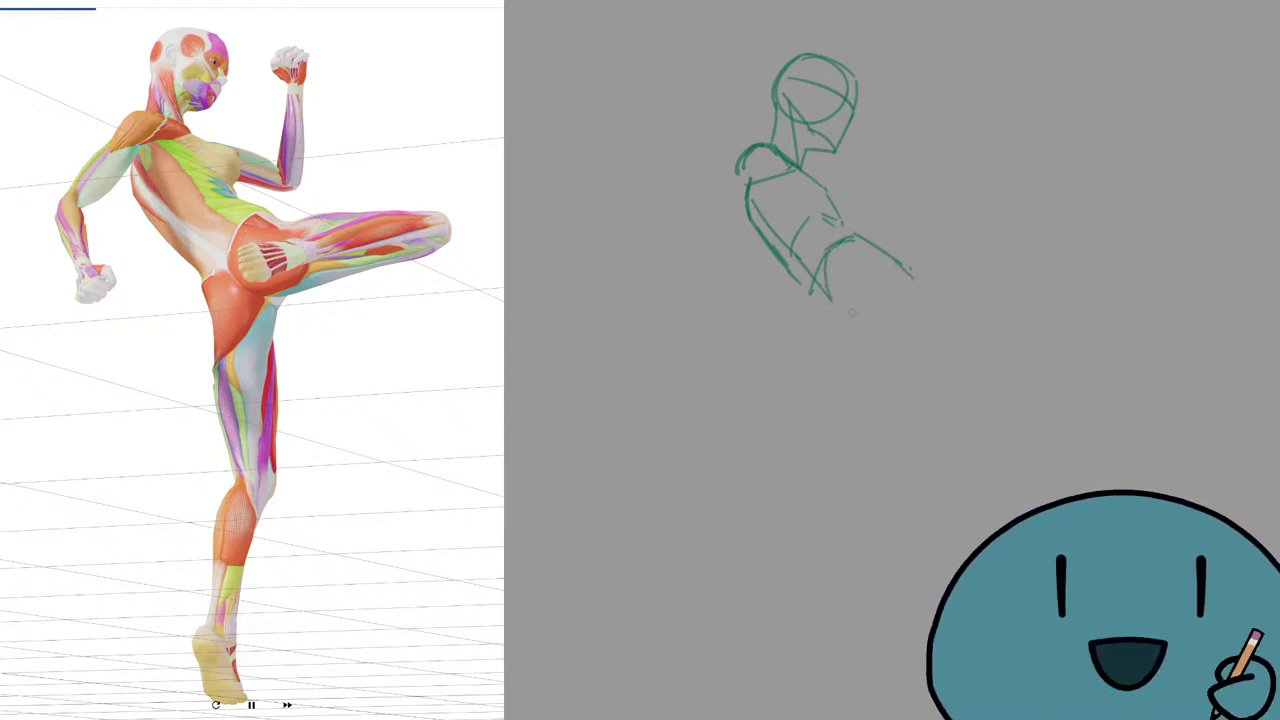
mouse_move(808, 296)
mouse_down()
mouse_move(827, 358)
mouse_move(862, 361)
mouse_move(893, 337)
mouse_move(882, 358)
mouse_move(889, 288)
mouse_move(828, 358)
mouse_up()
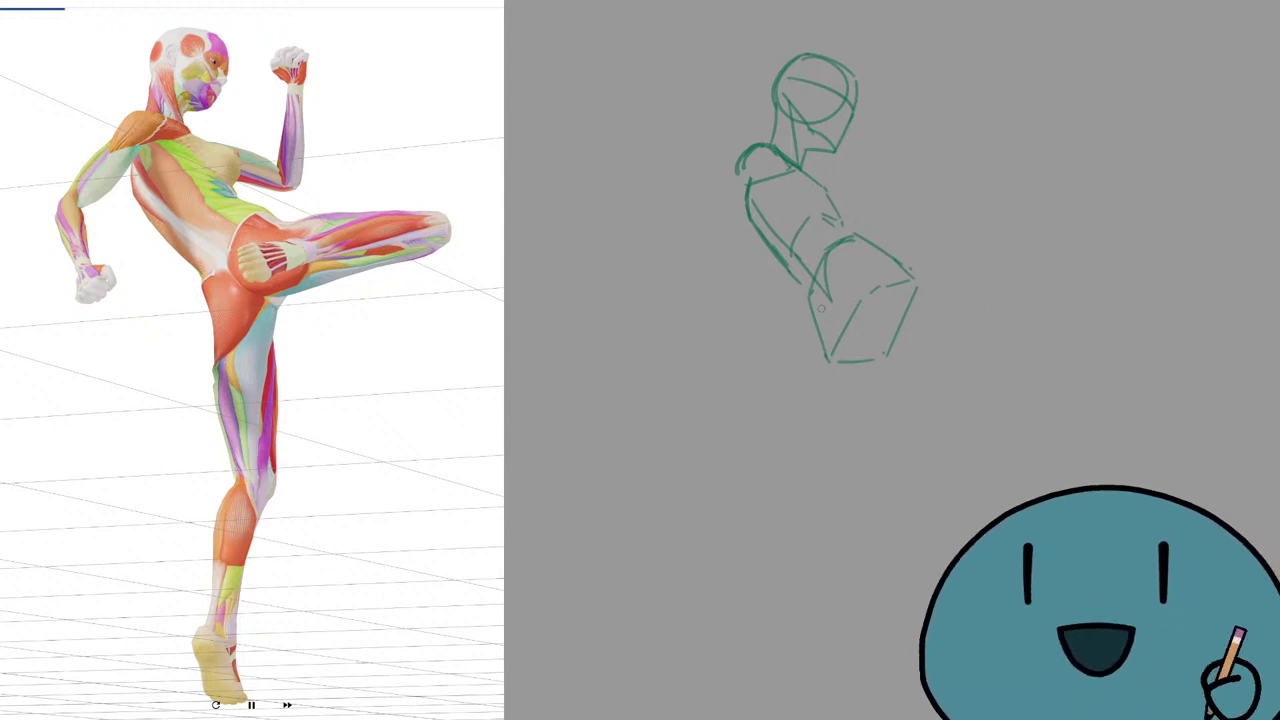
mouse_move(823, 306)
mouse_down()
mouse_move(903, 325)
mouse_move(849, 318)
mouse_move(882, 328)
mouse_move(834, 312)
mouse_move(921, 320)
mouse_move(855, 302)
mouse_move(911, 279)
mouse_up()
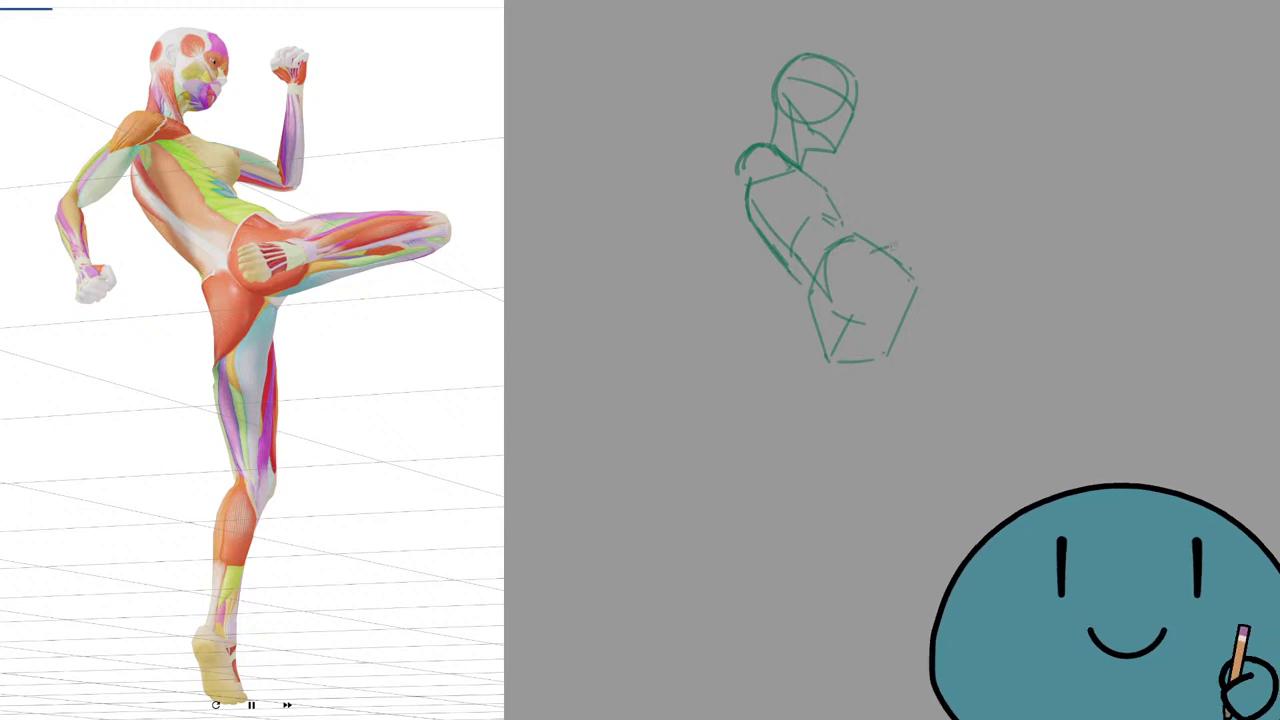
Draw the raised thigh extending forward to a rounded knee, and the standing leg's thigh outline and lower-leg direction line.
mouse_move(875, 328)
mouse_down()
mouse_move(1058, 270)
mouse_move(1052, 246)
mouse_move(880, 243)
mouse_up()
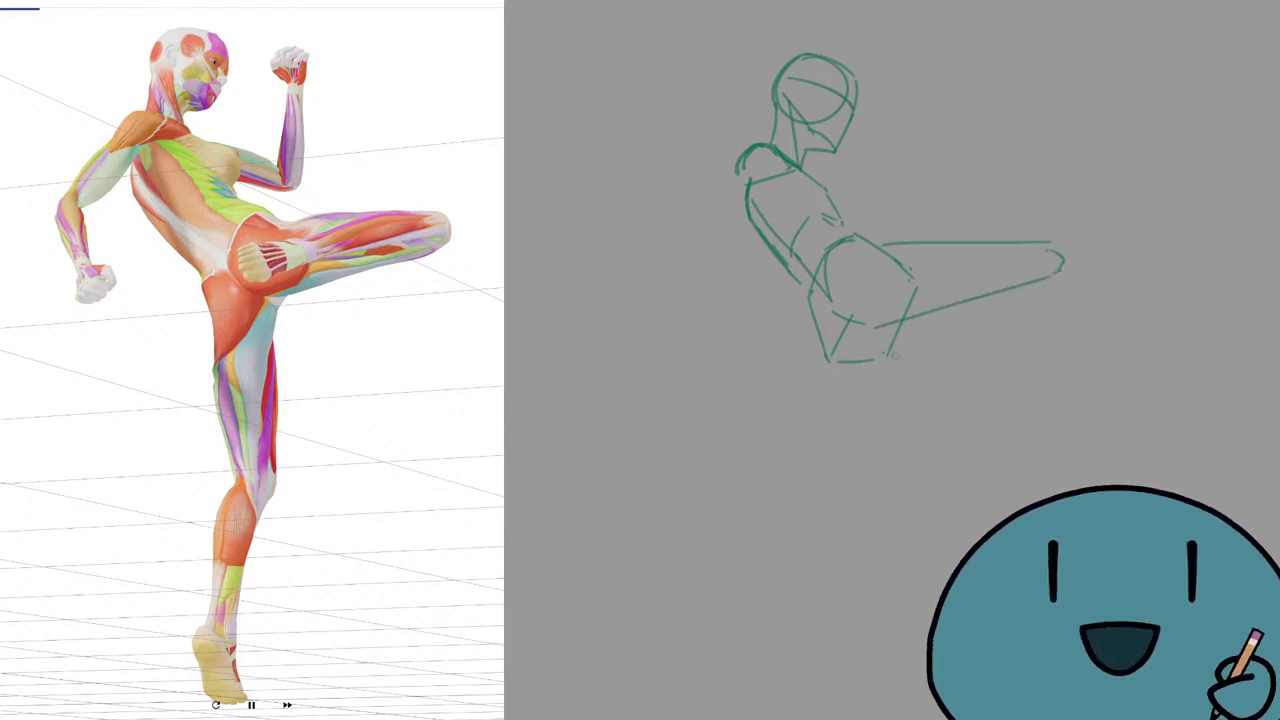
mouse_move(897, 352)
mouse_down()
mouse_move(860, 517)
mouse_move(879, 473)
mouse_up()
key(ctrl+z)
key(ctrl+z)
mouse_move(812, 336)
mouse_down()
mouse_move(832, 418)
mouse_move(889, 495)
mouse_up()
mouse_move(890, 346)
mouse_down()
mouse_move(888, 492)
mouse_move(822, 680)
mouse_up()
Draw the near arm hanging behind the torso with upper arm, bent elbow, forearm and blocky fist.
mouse_move(795, 174)
mouse_down()
mouse_move(694, 250)
mouse_move(684, 233)
mouse_up()
key(ctrl+z)
mouse_move(734, 167)
mouse_down()
mouse_move(684, 236)
mouse_move(704, 320)
mouse_move(726, 296)
mouse_up()
mouse_move(710, 238)
mouse_down()
mouse_move(720, 298)
mouse_move(734, 312)
mouse_move(738, 297)
mouse_up()
key(ctrl+z)
mouse_move(702, 317)
mouse_down()
mouse_move(709, 334)
mouse_move(724, 323)
mouse_move(733, 333)
mouse_move(739, 300)
mouse_move(727, 309)
mouse_up()
key(ctrl+z)
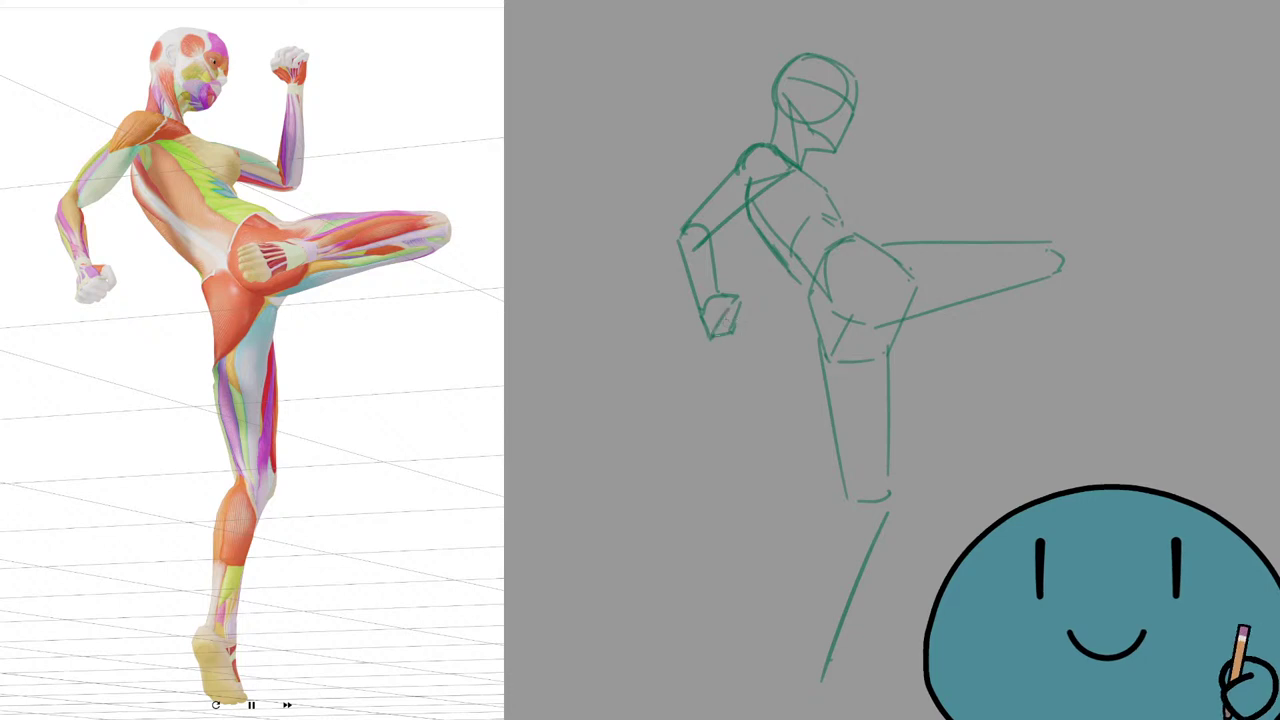
Draw the far arm reaching forward from the chest, with the forearm bent upward and a raised fist.
drag(798, 164, 850, 192)
drag(836, 204, 844, 222)
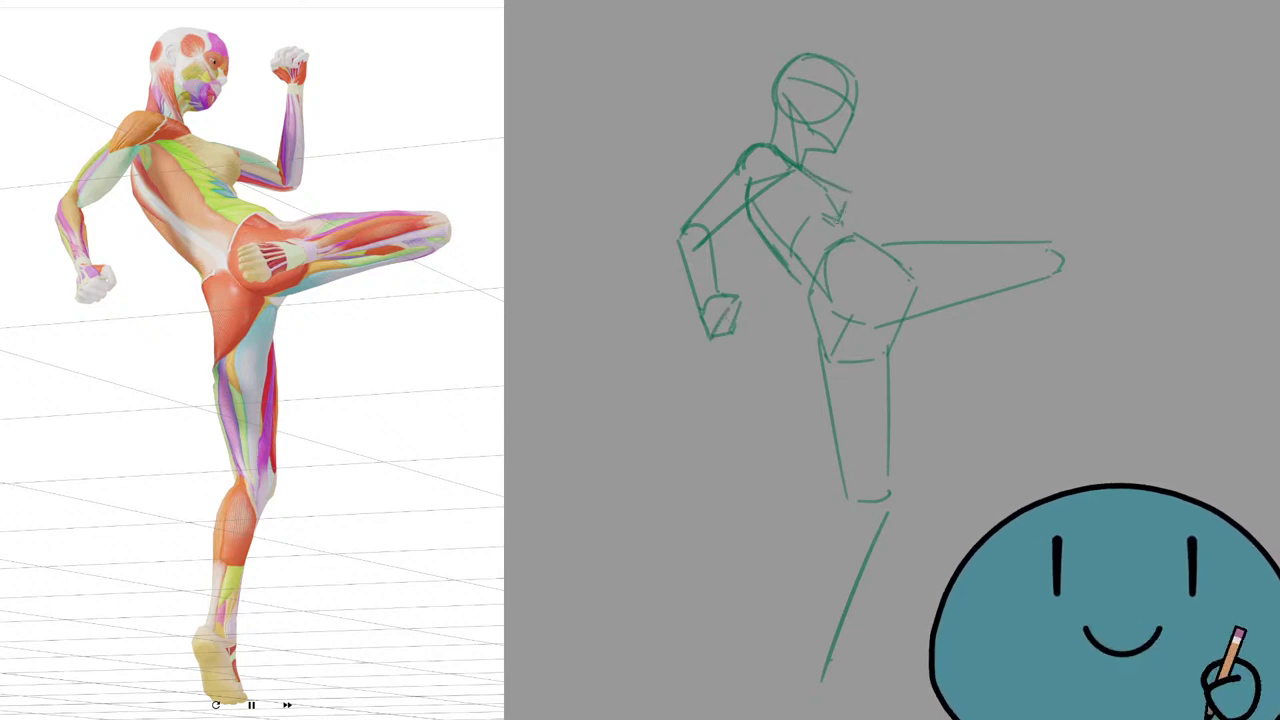
mouse_move(810, 174)
mouse_down()
mouse_move(895, 188)
mouse_move(897, 214)
mouse_up()
mouse_move(898, 100)
mouse_down()
mouse_move(912, 181)
mouse_move(900, 126)
mouse_move(885, 197)
mouse_up()
mouse_move(897, 121)
mouse_down()
mouse_move(917, 121)
mouse_move(923, 94)
mouse_up()
drag(923, 94, 894, 90)
drag(894, 91, 898, 119)
Clear the kicking figure sketch and all stray strokes from the canvas.
key(Delete)
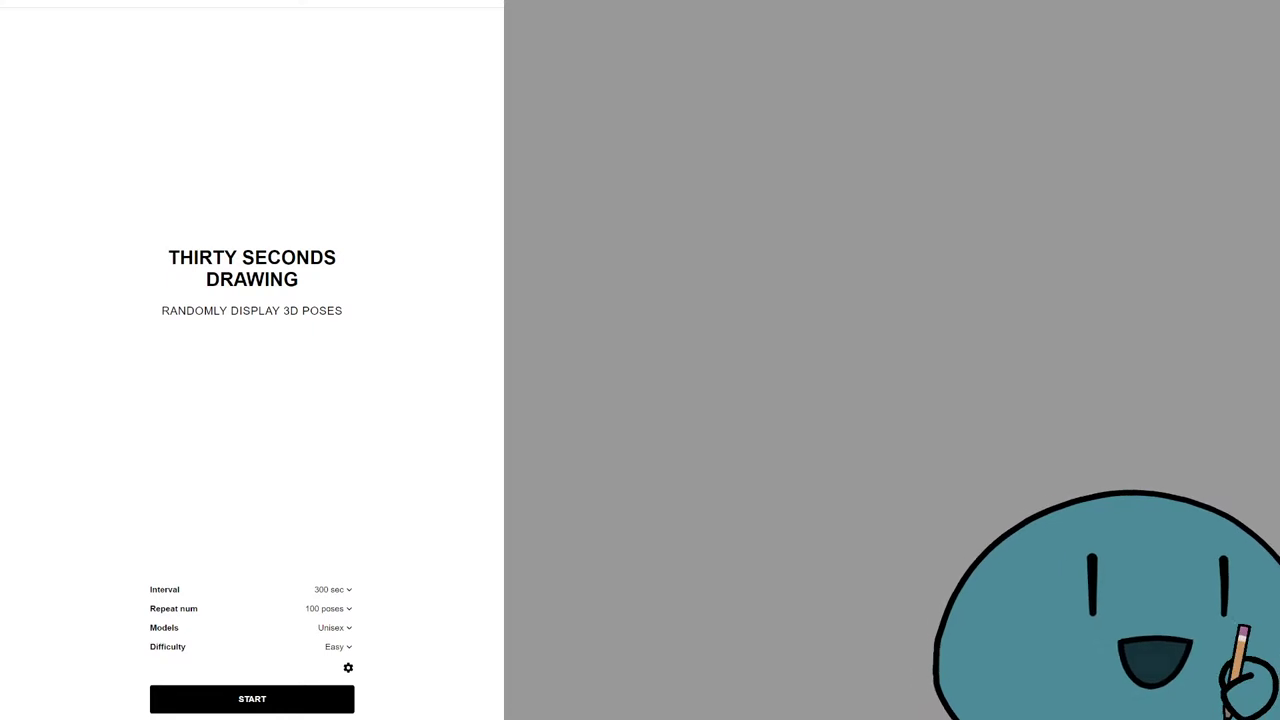
drag(870, 246, 1058, 188)
key(ctrl+z)
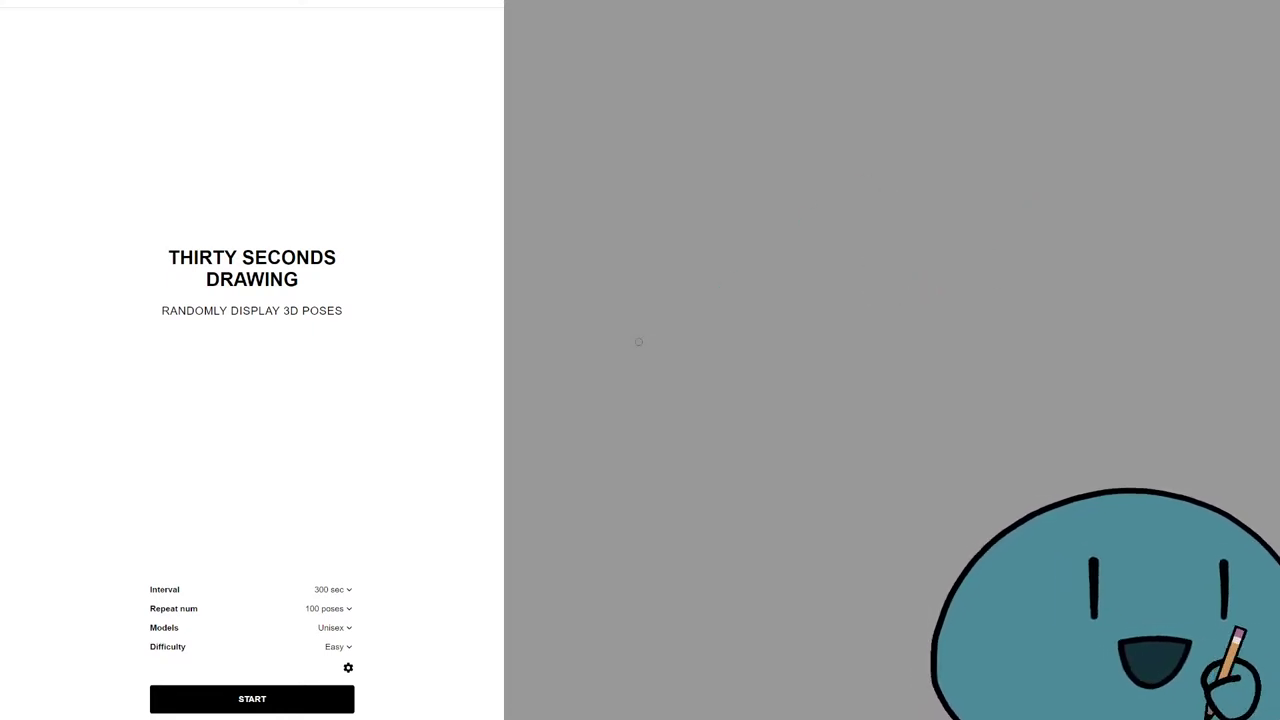
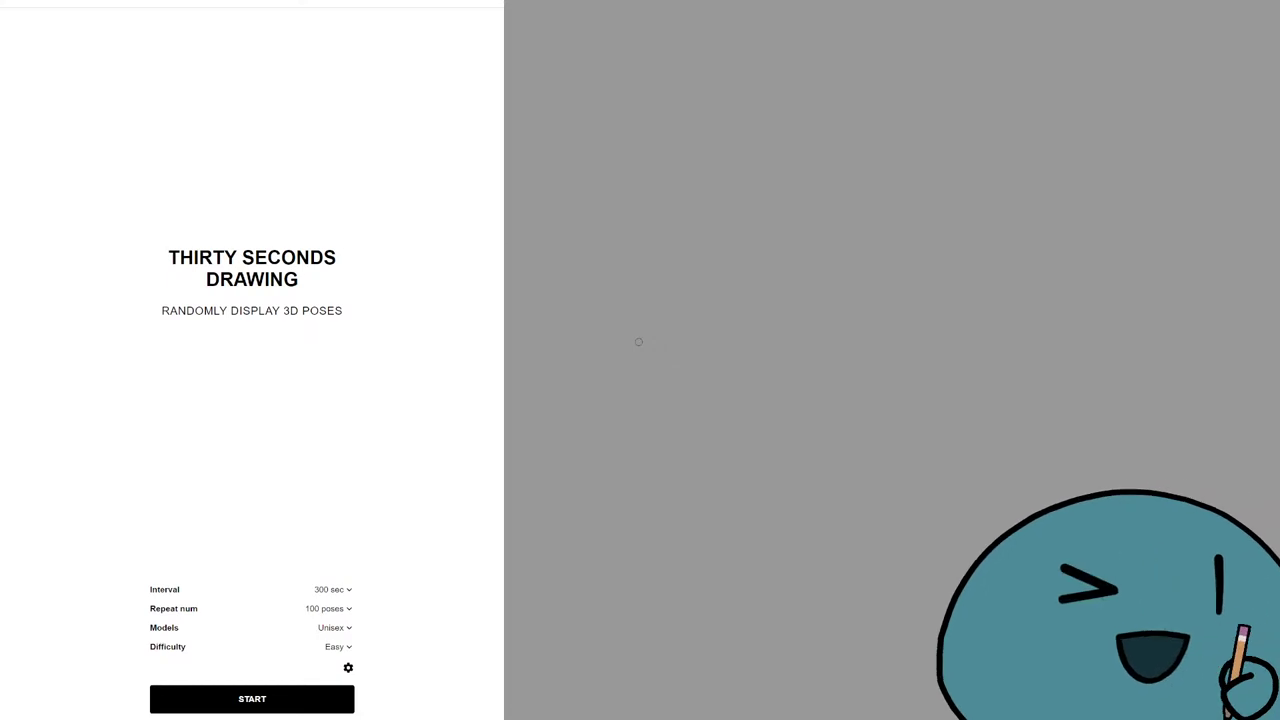
drag(1009, 437, 567, 410)
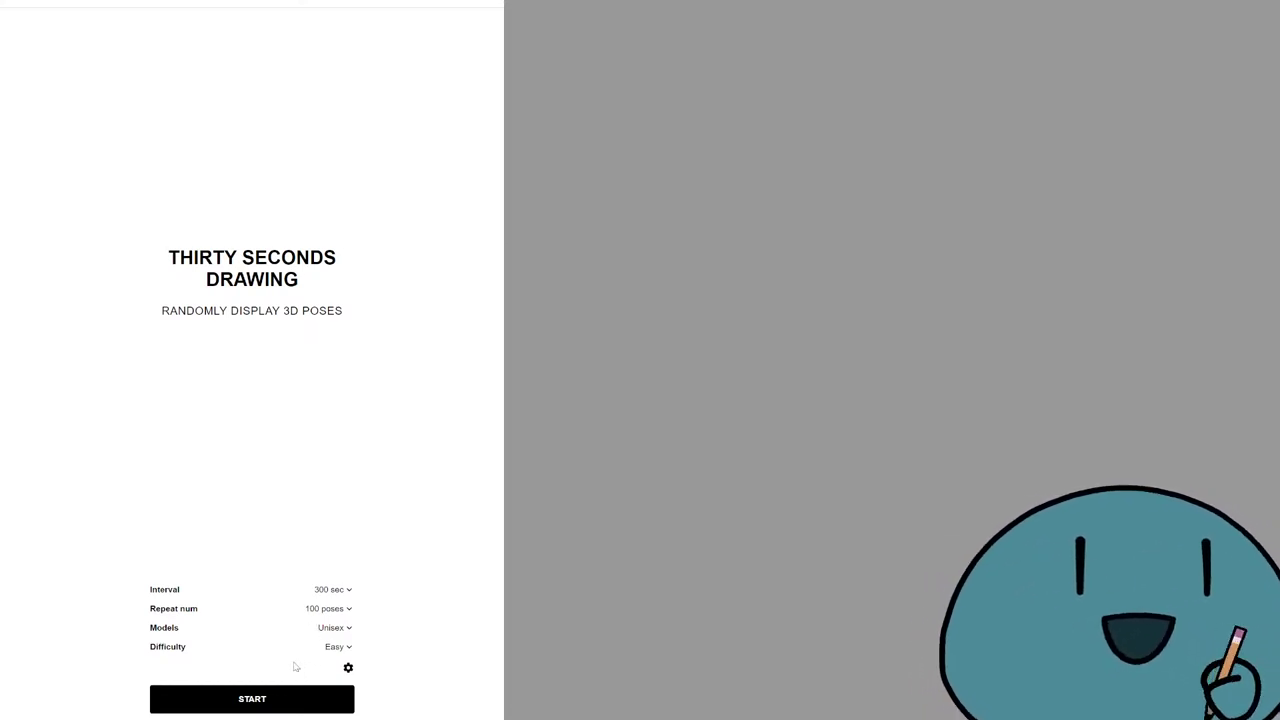
Start a new pose session with a 300 sec interval, 100 poses, Unisex models and Easy difficulty.
click(268, 698)
drag(934, 343, 1108, 271)
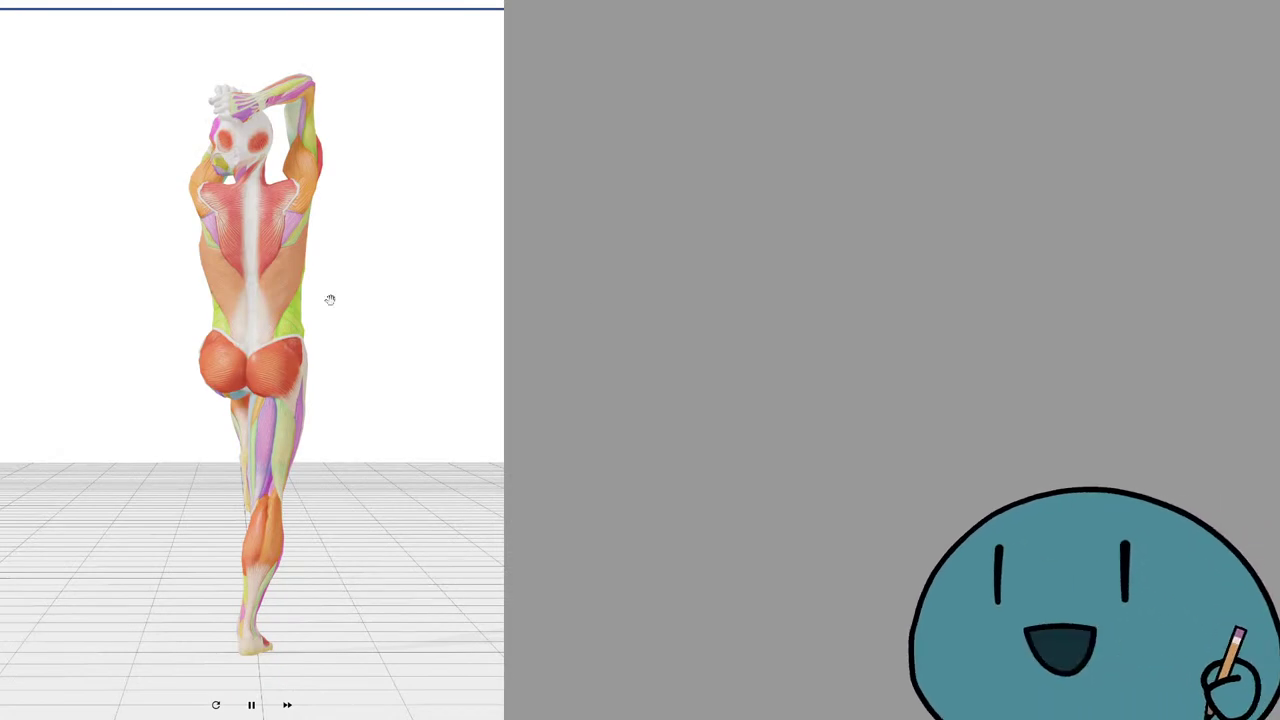
scroll(274, 345, up, 1)
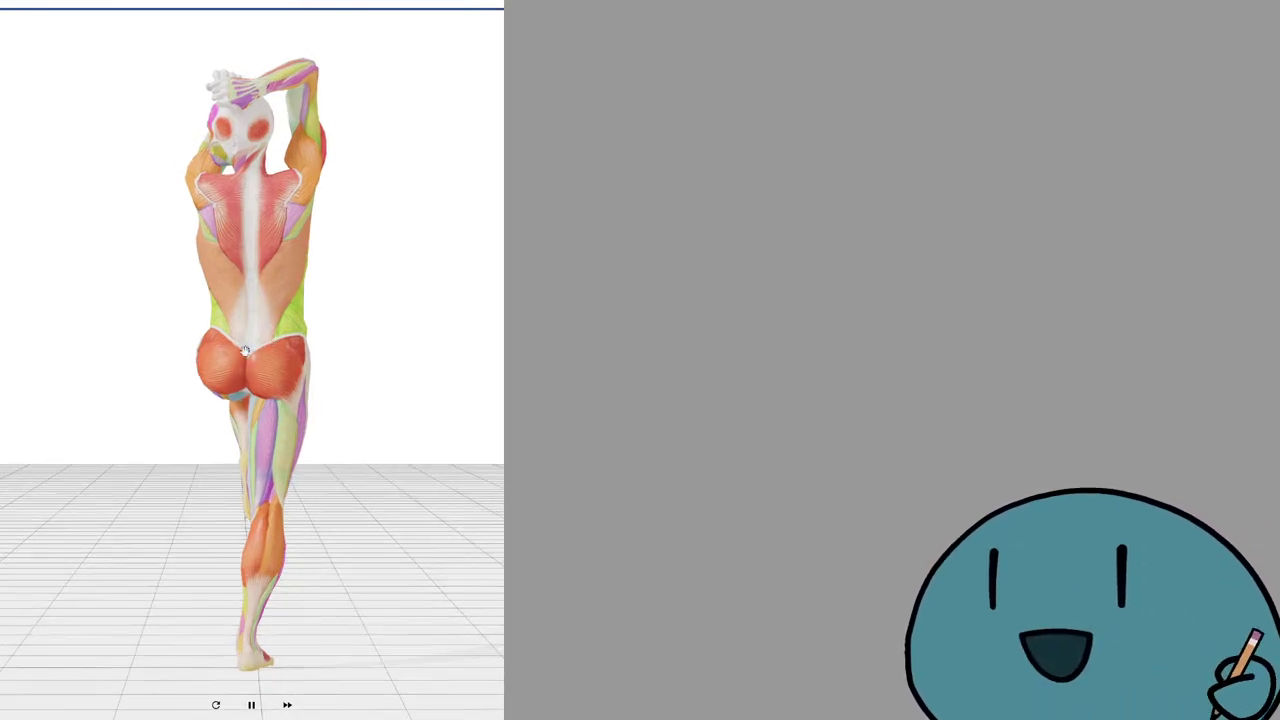
Draw a round cranium on the empty canvas for the standing back-view figure with raised arms.
scroll(246, 351, up, 1)
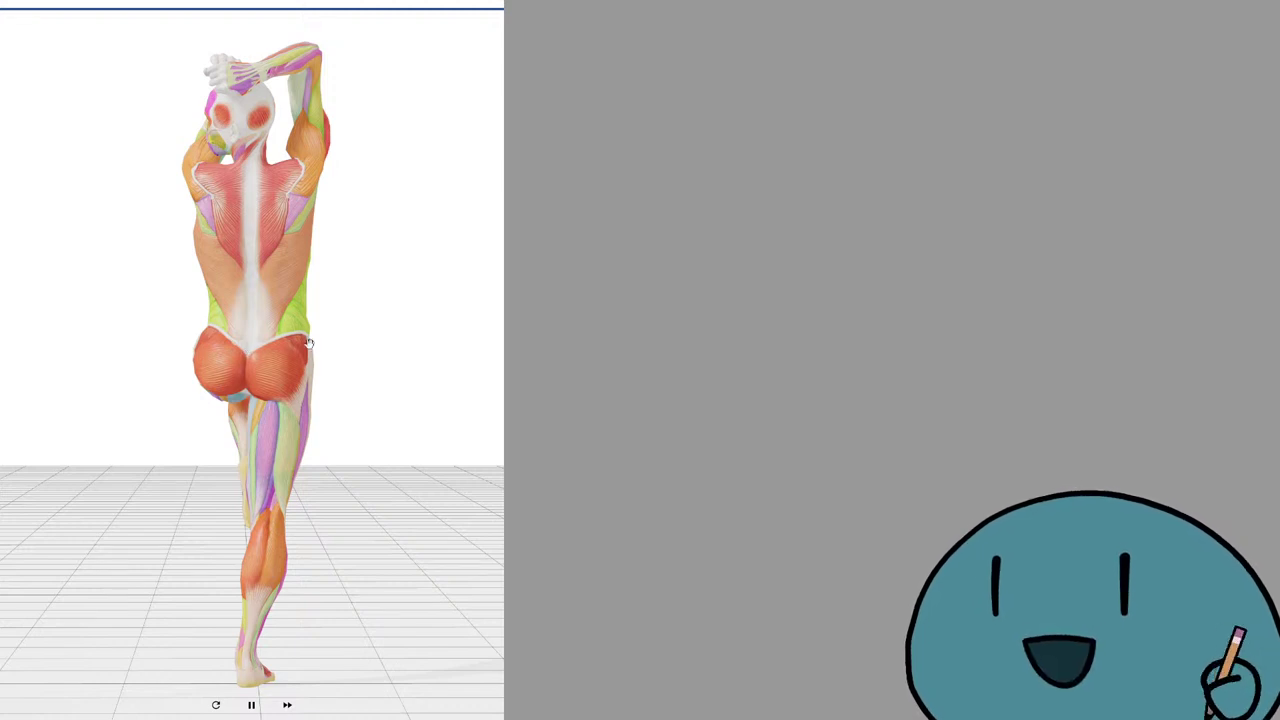
scroll(309, 343, up, 1)
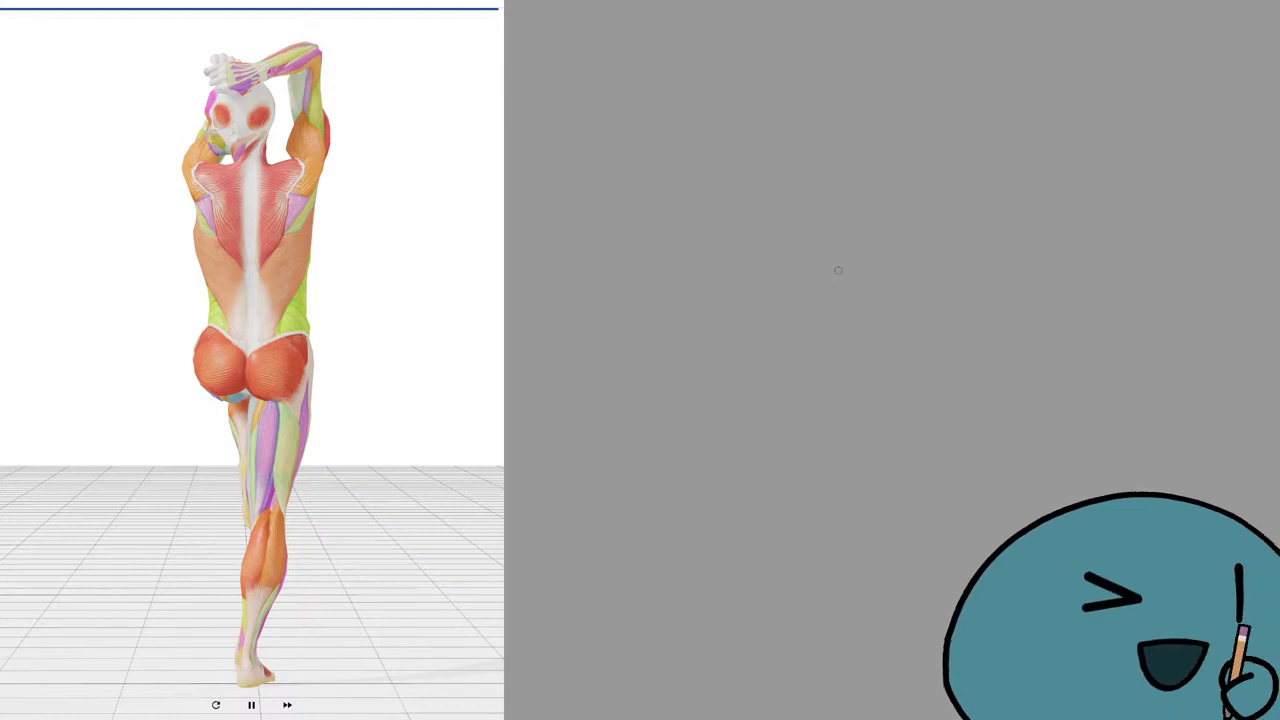
mouse_move(963, 272)
mouse_down()
mouse_move(908, 316)
mouse_move(682, 310)
mouse_up()
key(ctrl+z)
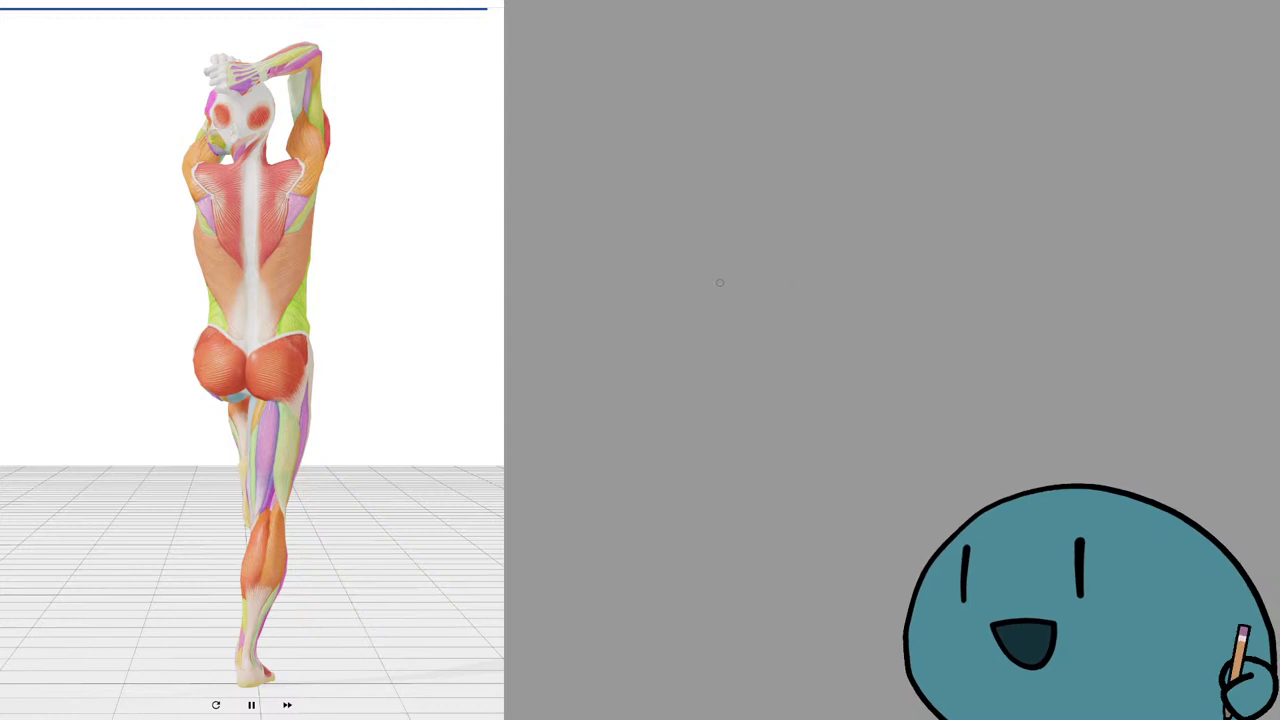
drag(786, 200, 940, 182)
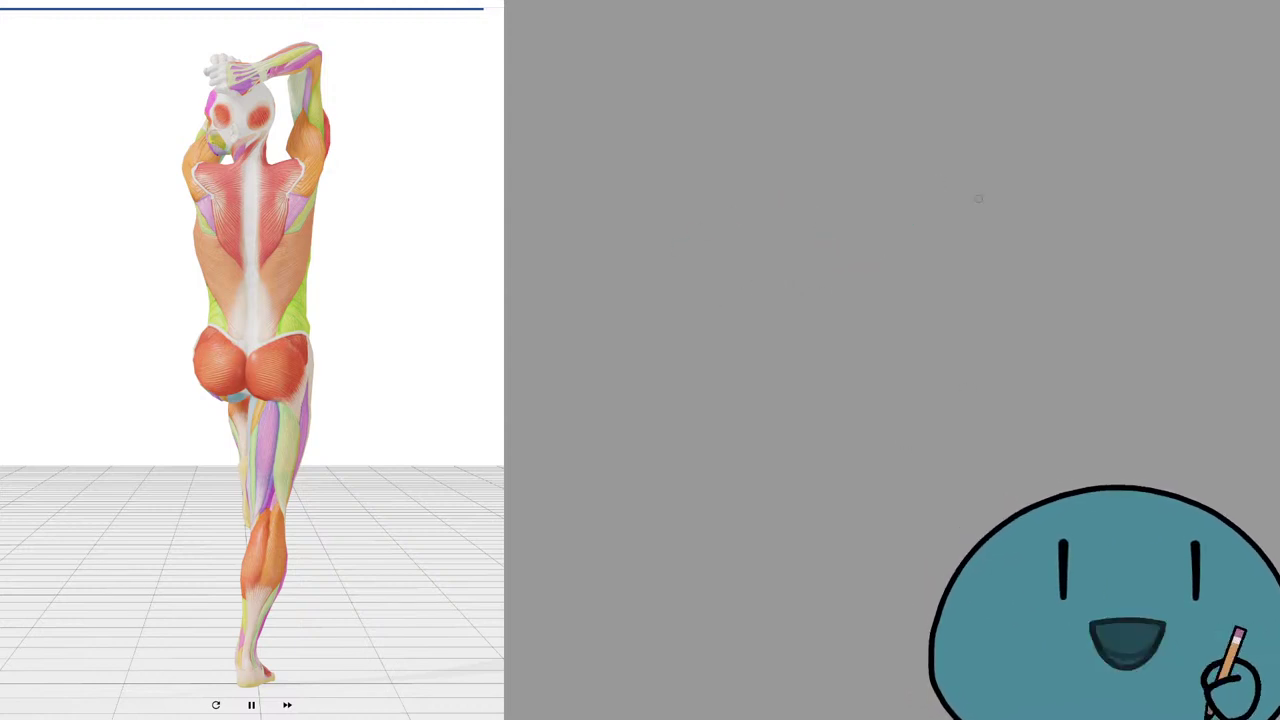
drag(817, 156, 846, 104)
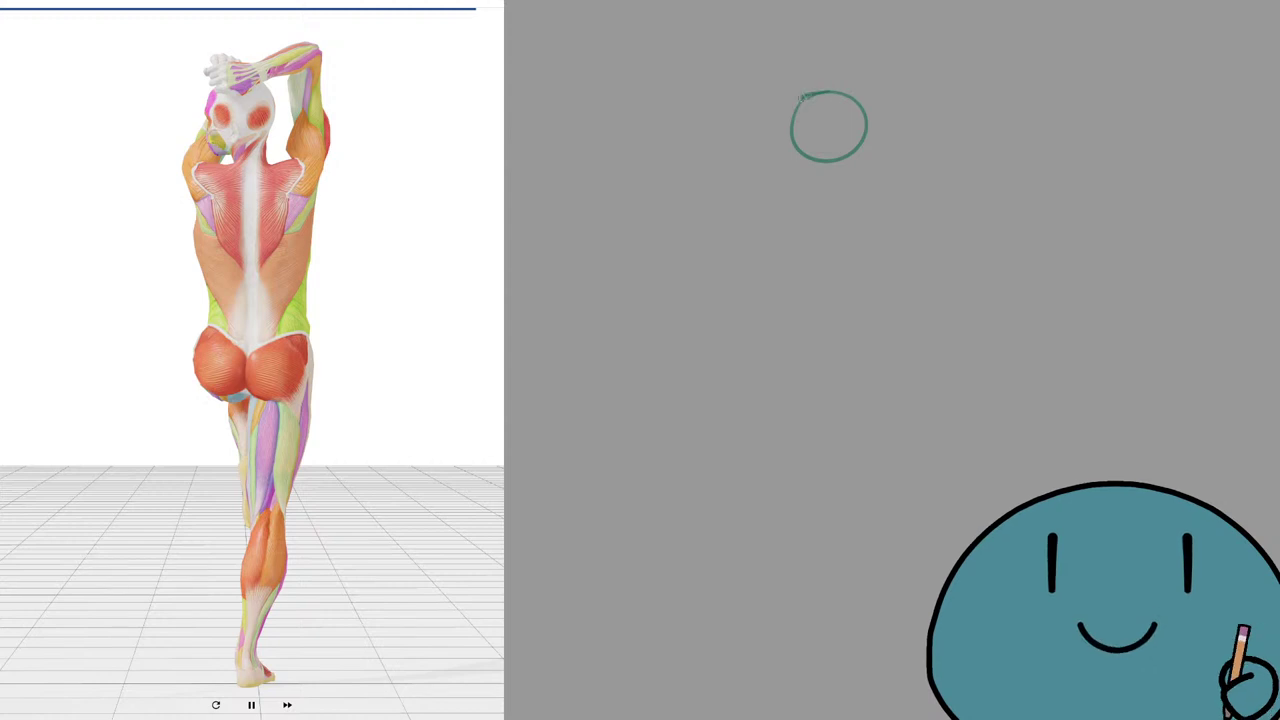
Draw the slanted face line from the forehead down along the left side of the cranium circle.
drag(803, 97, 790, 167)
key(ctrl+z)
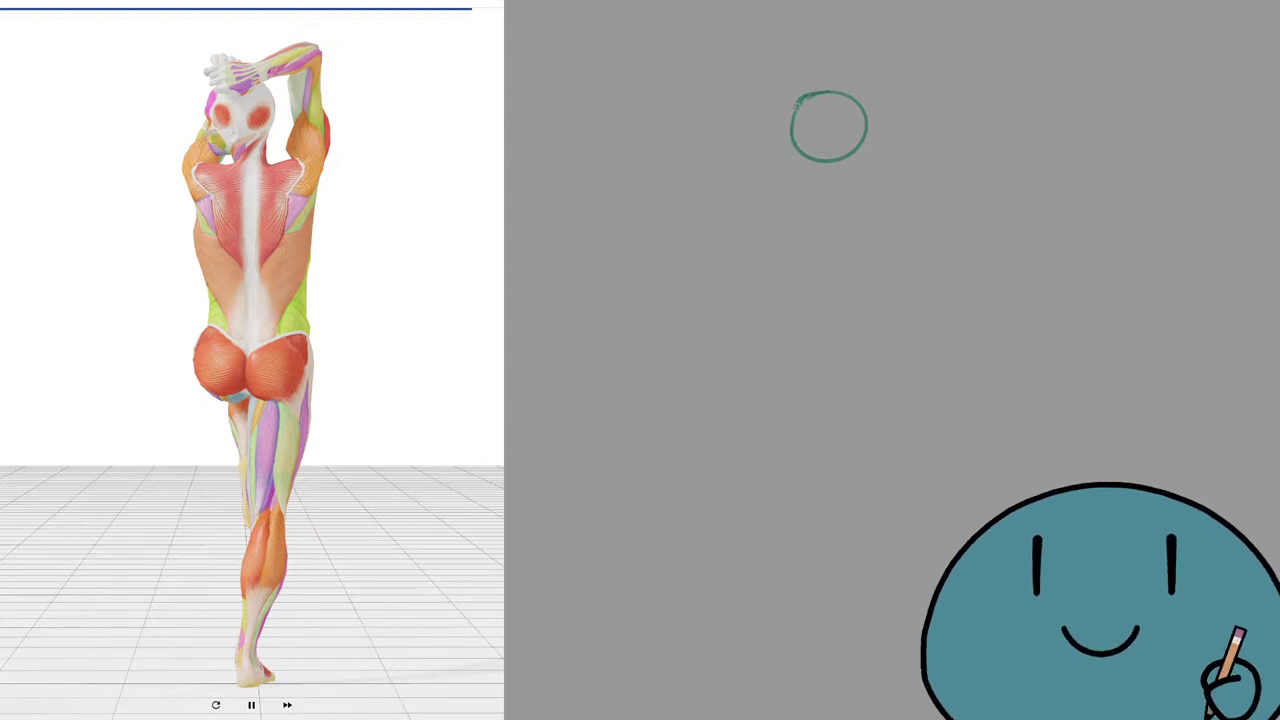
key(ctrl+z)
drag(799, 100, 789, 182)
key(ctrl+z)
key(ctrl+z)
key(ctrl+z)
drag(801, 92, 785, 178)
mouse_move(791, 132)
mouse_down()
mouse_move(834, 160)
mouse_move(848, 151)
mouse_up()
key(ctrl+z)
key(ctrl+z)
mouse_move(798, 132)
mouse_down()
mouse_move(814, 150)
mouse_move(852, 152)
mouse_up()
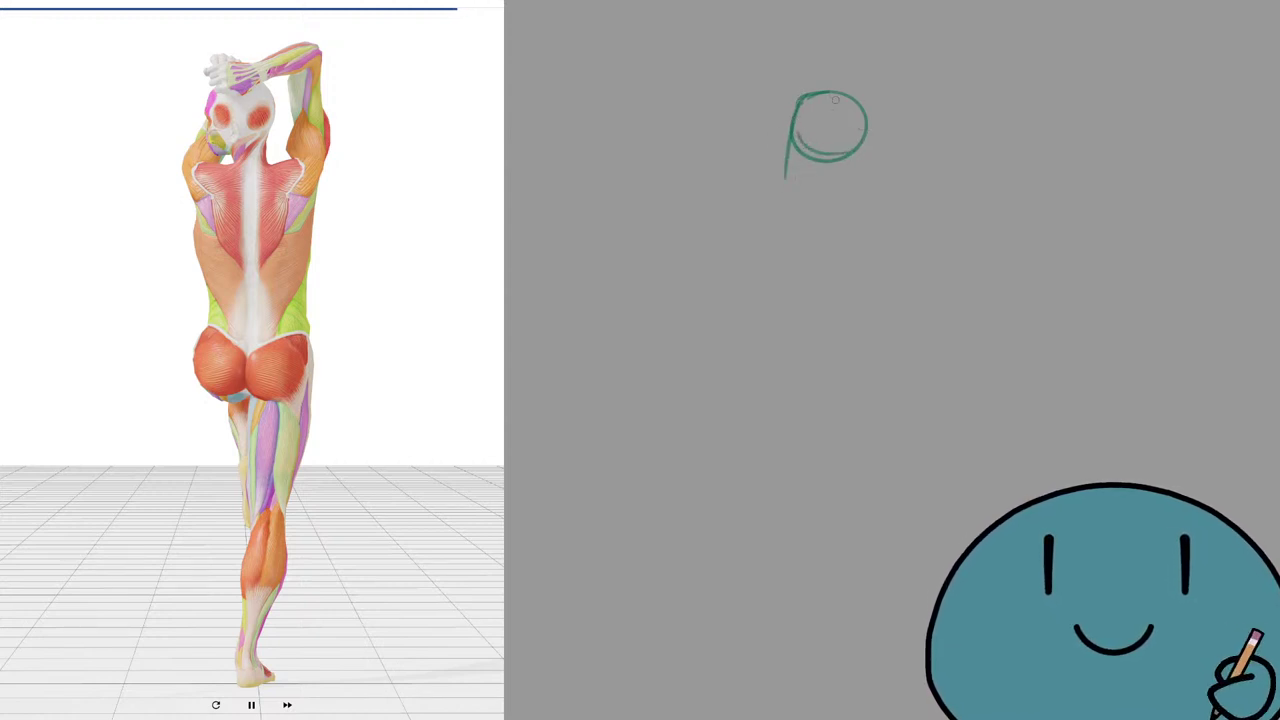
drag(845, 96, 862, 159)
key(ctrl+z)
key(ctrl+z)
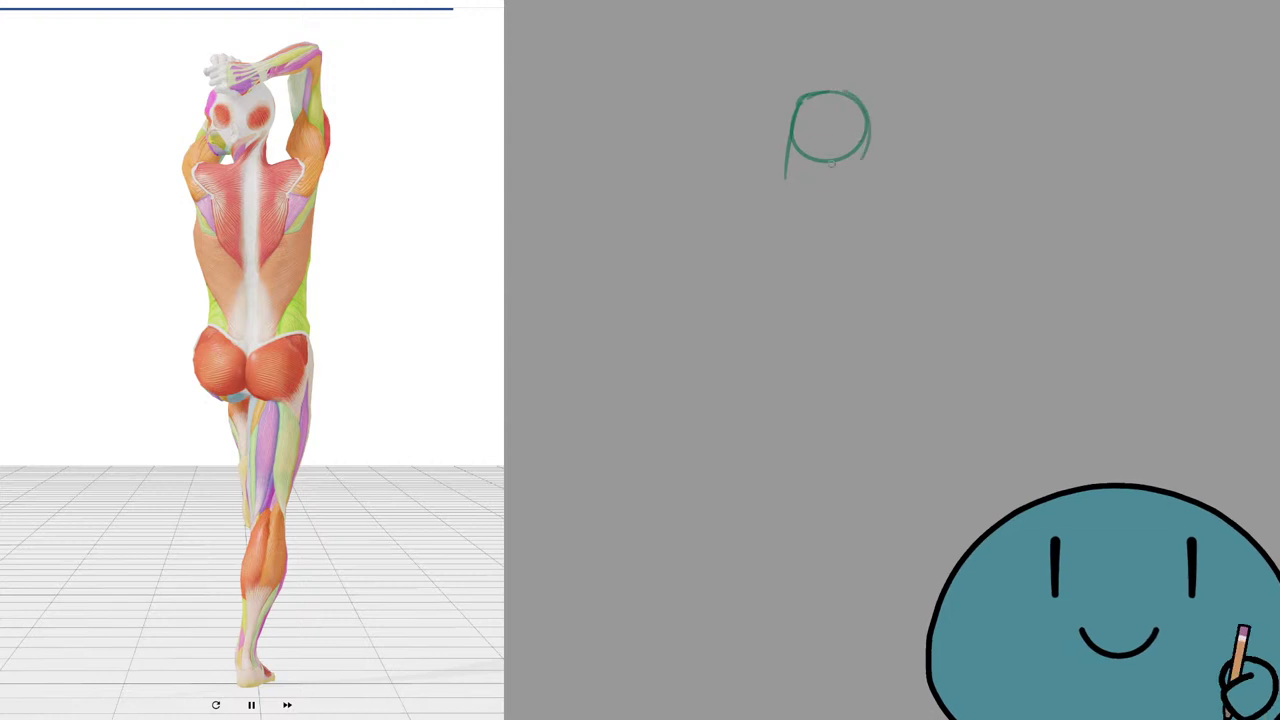
key(ctrl+z)
Draw the angled jaw beneath the cranium and a curved side plane inside the head circle.
mouse_move(832, 91)
mouse_down()
mouse_move(843, 152)
mouse_move(864, 145)
mouse_move(798, 190)
mouse_up()
key(ctrl+z)
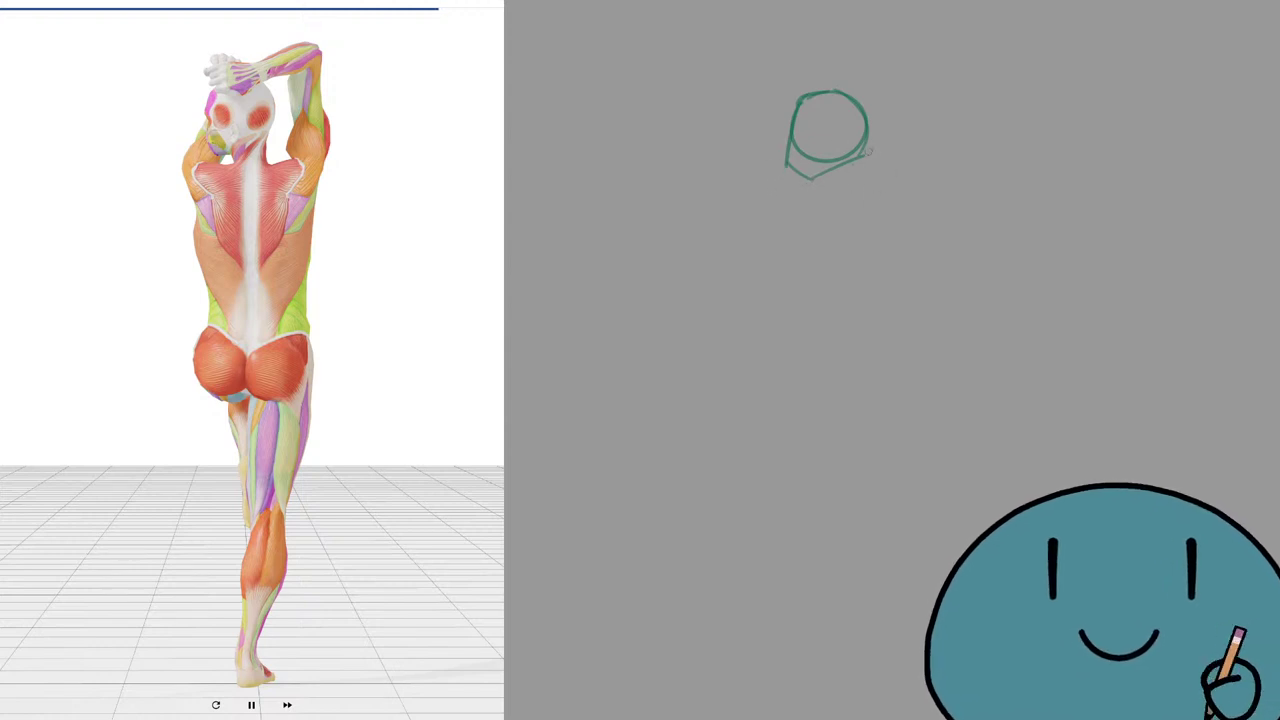
drag(865, 146, 854, 195)
key(ctrl+z)
key(ctrl+z)
drag(865, 147, 854, 190)
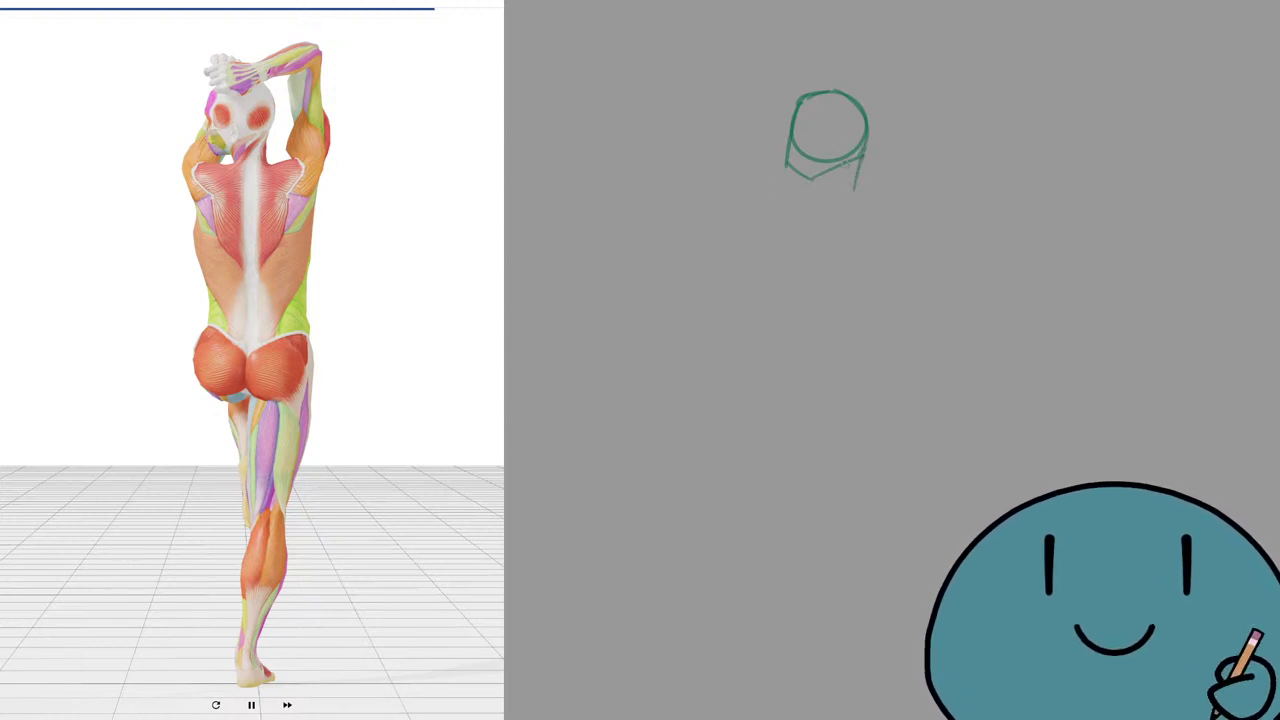
mouse_move(848, 97)
mouse_down()
mouse_move(842, 168)
mouse_move(846, 158)
mouse_move(843, 172)
mouse_move(836, 94)
mouse_move(827, 187)
mouse_move(849, 172)
mouse_move(829, 221)
mouse_up()
key(ctrl+z)
key(ctrl+z)
key(ctrl+z)
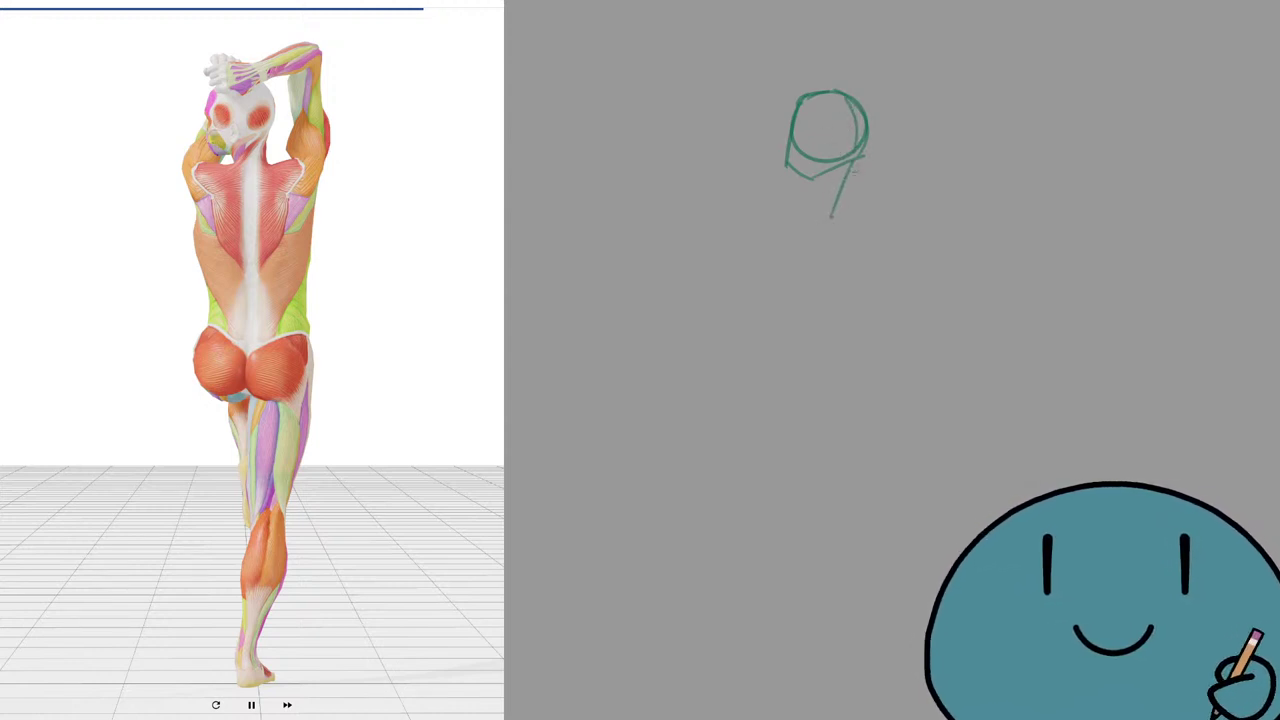
Draw two short lines descending from the back of the skull for the nape and rear neck edge.
mouse_move(852, 162)
mouse_down()
mouse_move(838, 212)
mouse_move(812, 209)
mouse_up()
key(ctrl+z)
key(ctrl+z)
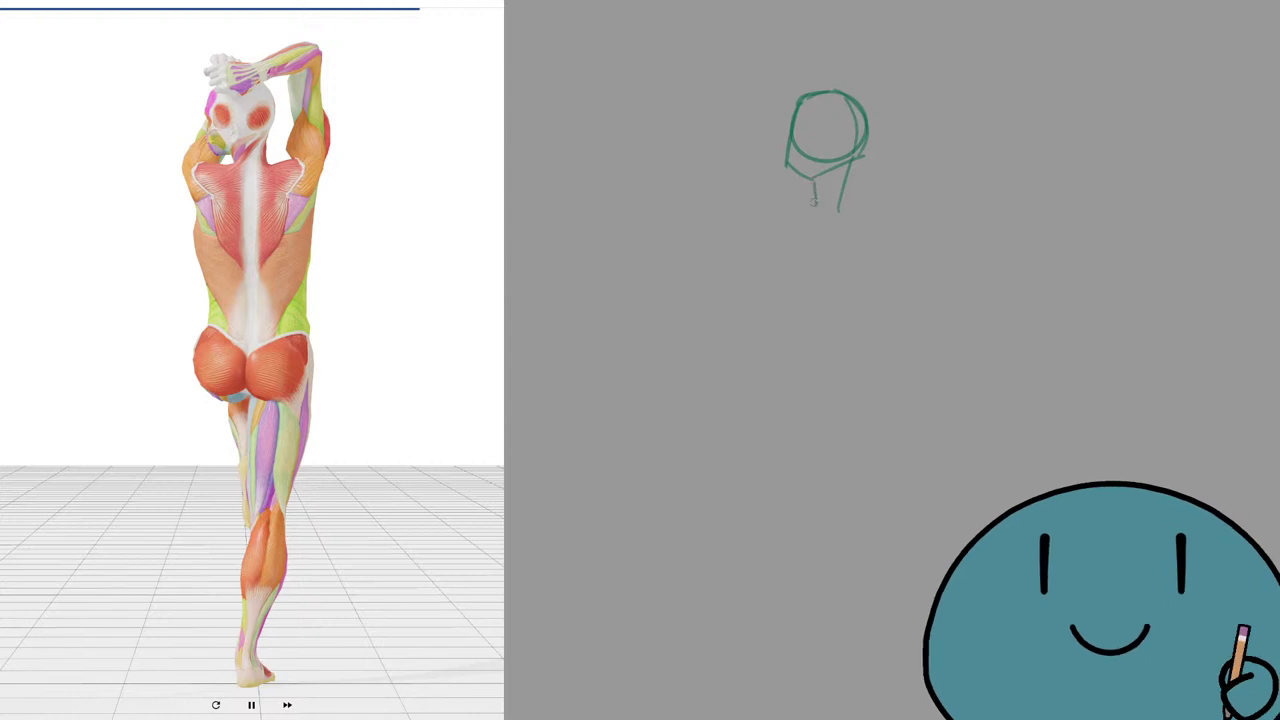
drag(863, 156, 851, 207)
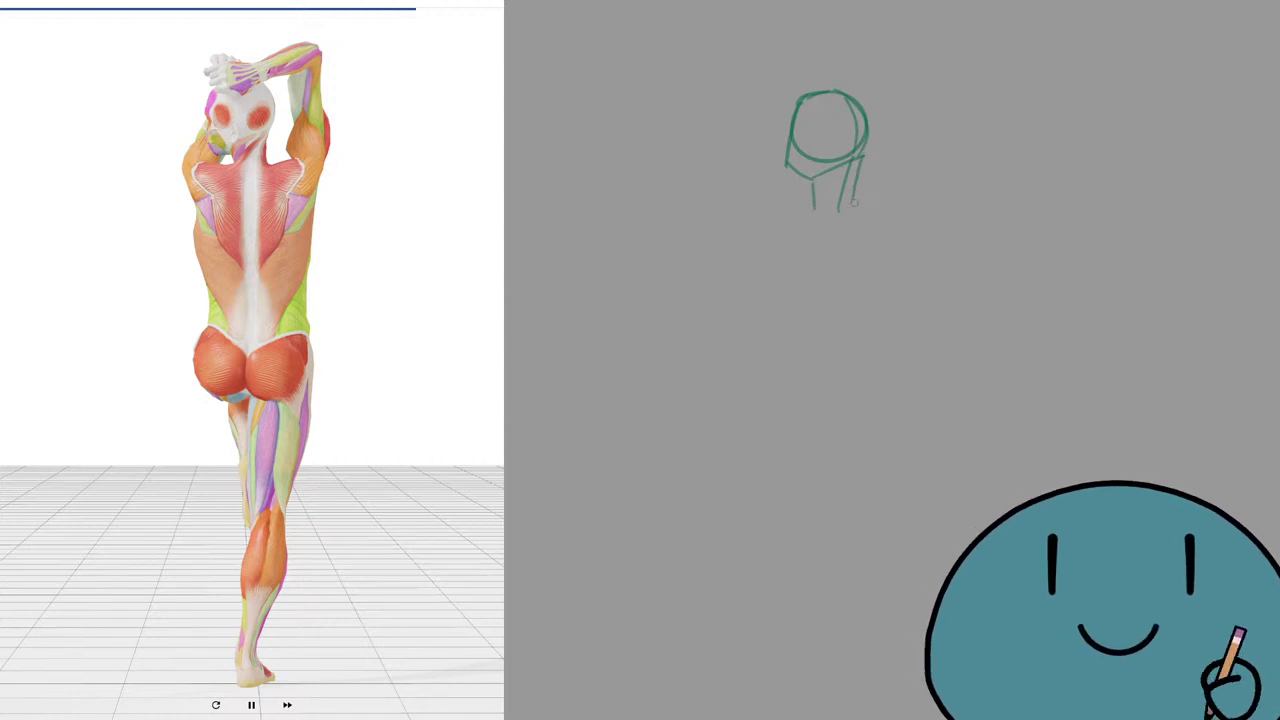
key(ctrl+z)
key(ctrl+z)
drag(863, 154, 860, 208)
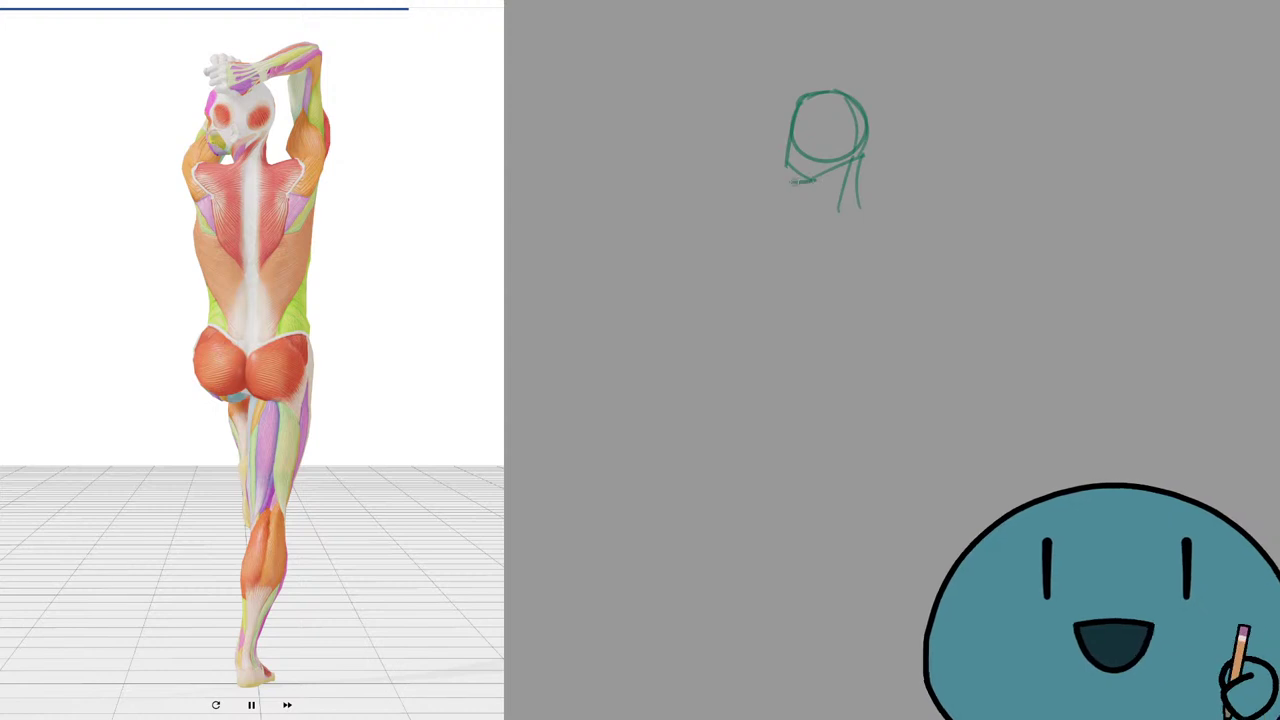
Reshape the chin with a flat underside and draw the short front edge of the neck below the jaw.
key(ctrl+z)
mouse_move(818, 179)
mouse_down()
mouse_move(794, 185)
mouse_move(796, 169)
mouse_up()
key(ctrl+z)
key(ctrl+z)
key(ctrl+z)
key(ctrl+z)
key(e)
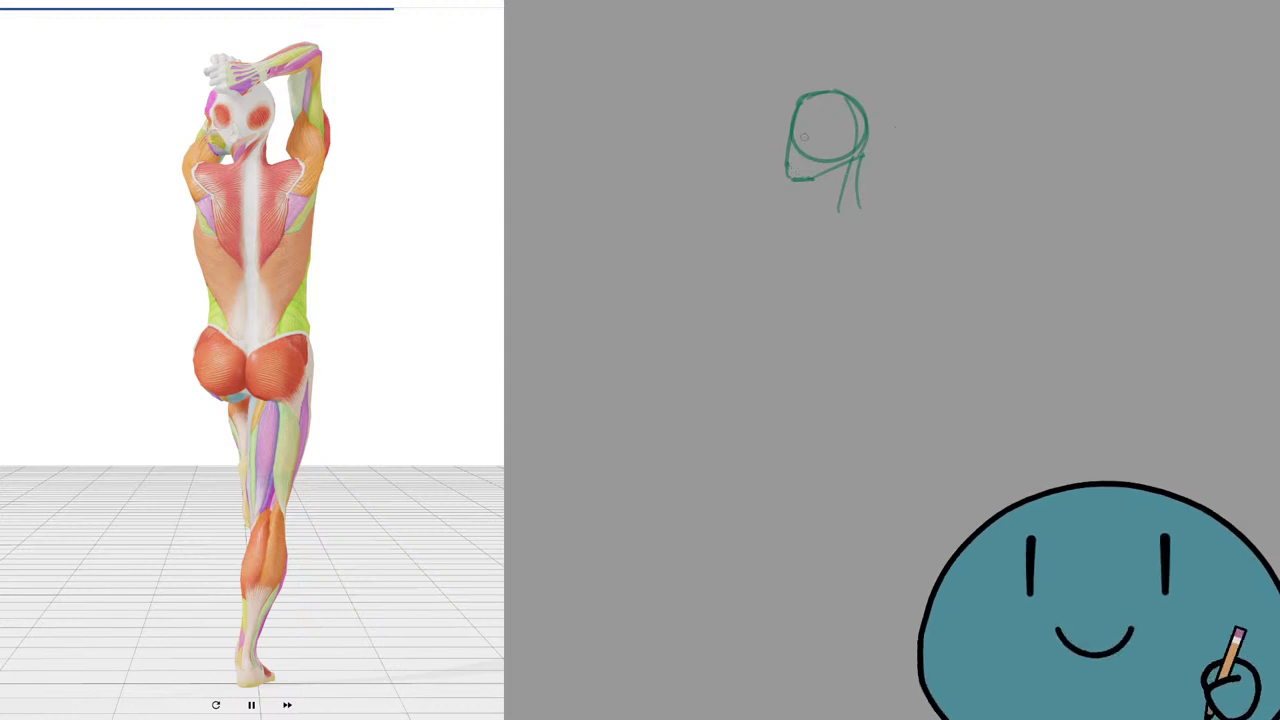
drag(815, 182, 813, 212)
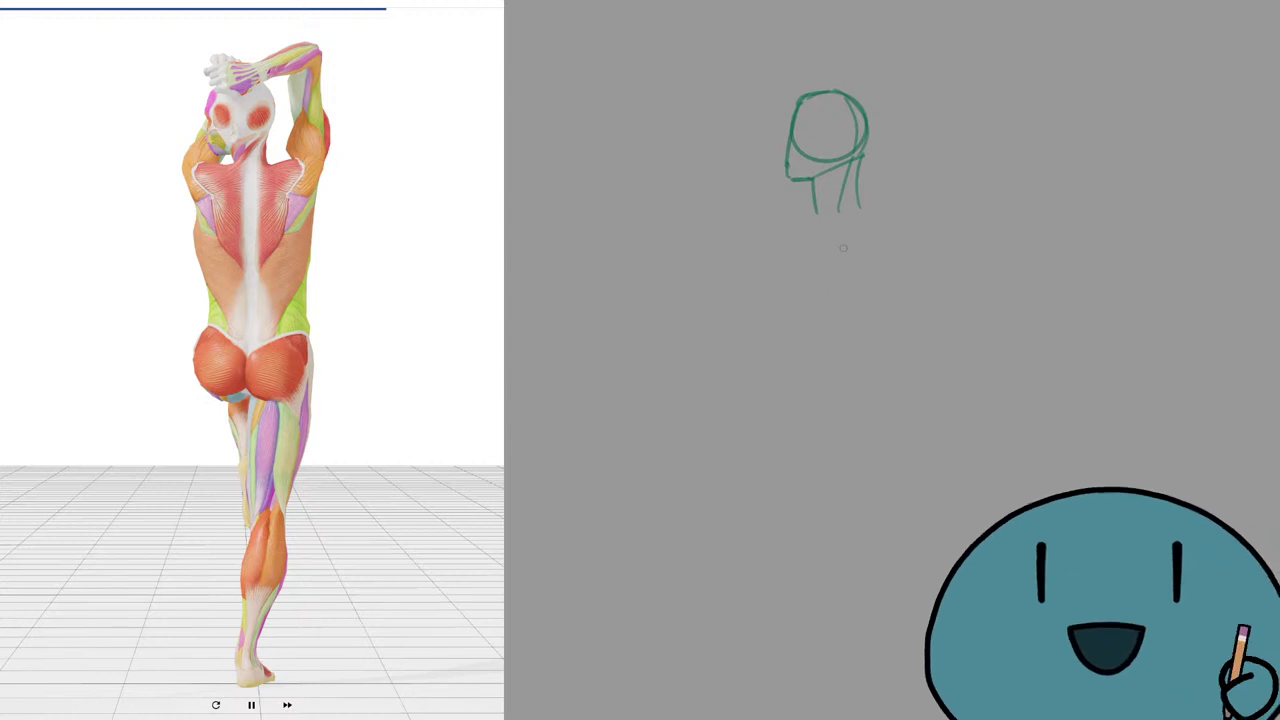
key(ctrl+z)
drag(814, 181, 820, 213)
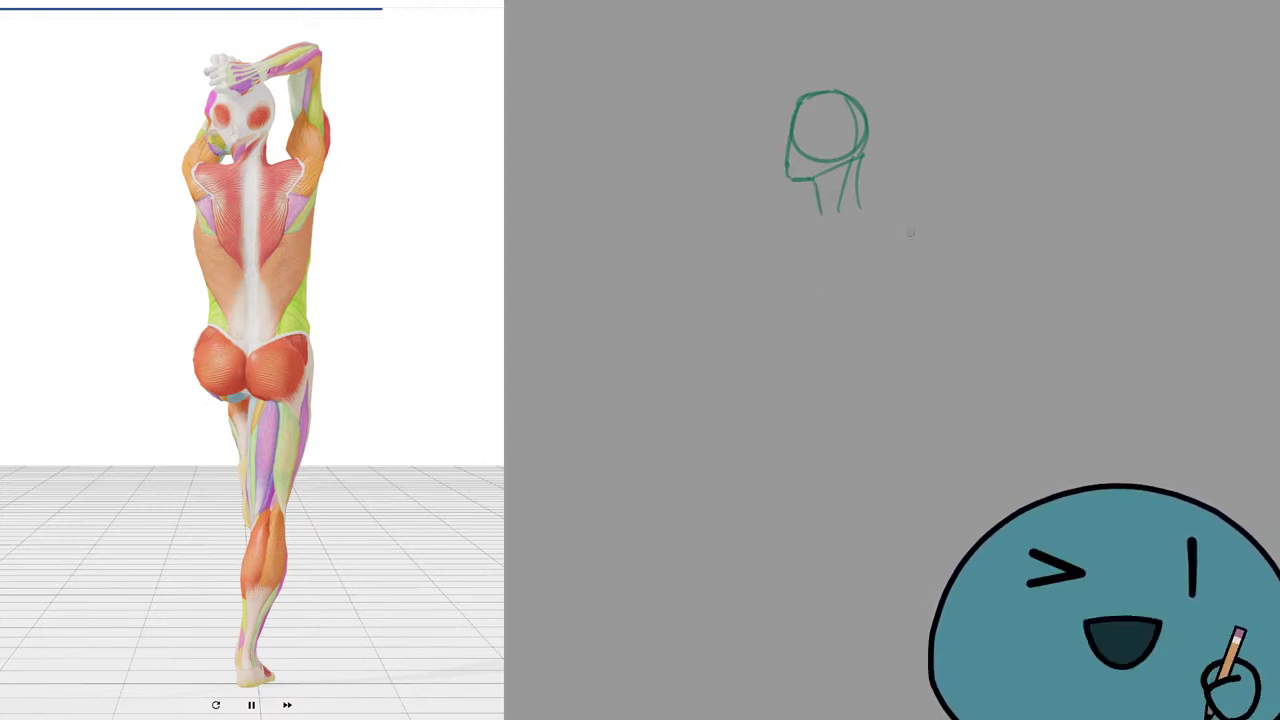
mouse_move(876, 327)
mouse_down()
mouse_move(1108, 298)
mouse_move(1121, 466)
mouse_move(965, 541)
mouse_move(843, 538)
mouse_move(870, 312)
mouse_up()
scroll(953, 337, up, 3)
drag(740, 354, 777, 297)
drag(663, 293, 669, 373)
drag(1010, 284, 1011, 360)
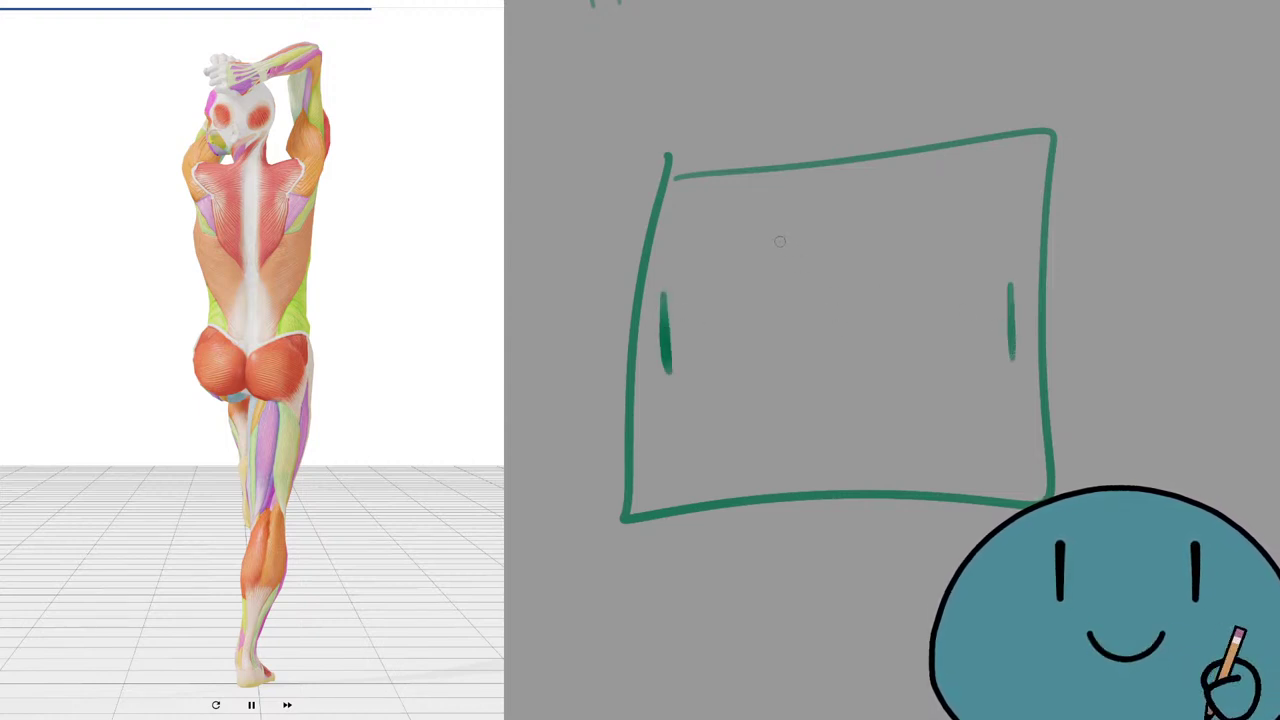
mouse_move(782, 240)
mouse_down()
mouse_move(791, 309)
mouse_move(785, 226)
mouse_move(819, 195)
mouse_move(760, 243)
mouse_move(732, 234)
mouse_move(810, 224)
mouse_move(819, 283)
mouse_move(780, 269)
mouse_move(822, 248)
mouse_move(803, 219)
mouse_move(749, 259)
mouse_move(770, 237)
mouse_move(808, 258)
mouse_move(778, 226)
mouse_move(806, 276)
mouse_move(764, 259)
mouse_move(786, 241)
mouse_move(783, 257)
mouse_move(799, 219)
mouse_move(821, 228)
mouse_move(794, 262)
mouse_up()
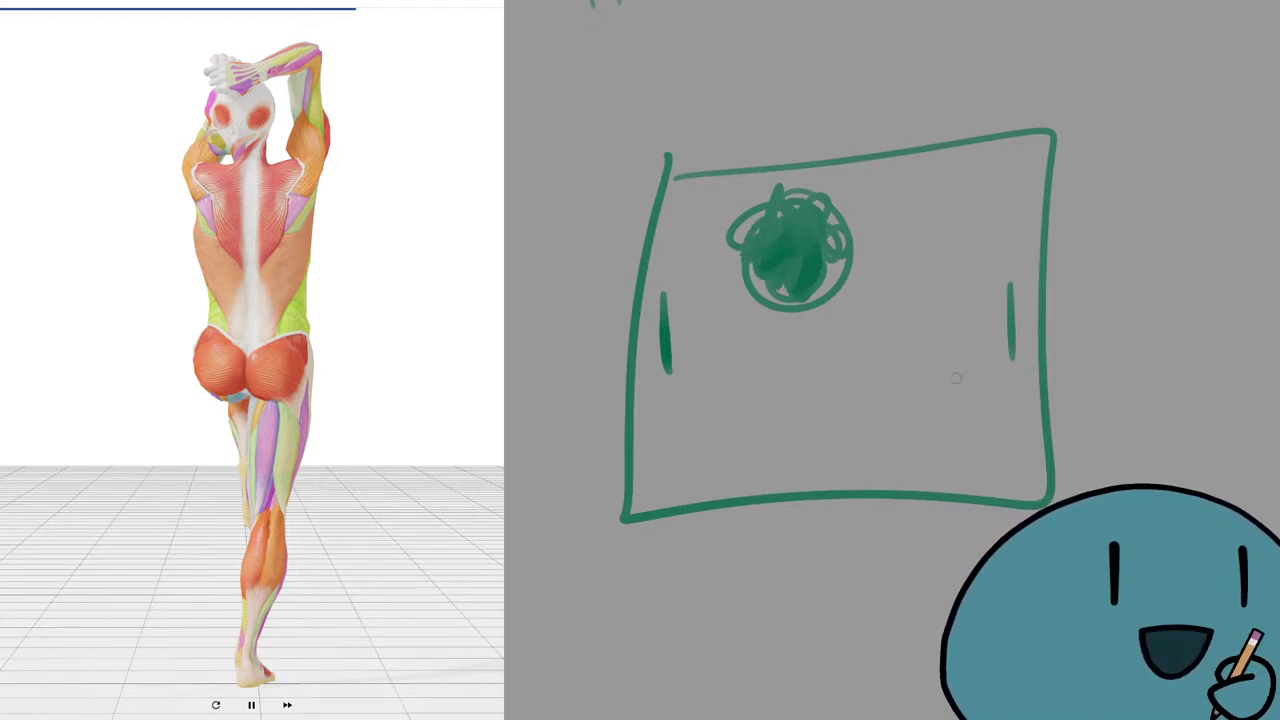
key(ctrl+z)
key(ctrl+z)
key(ctrl+z)
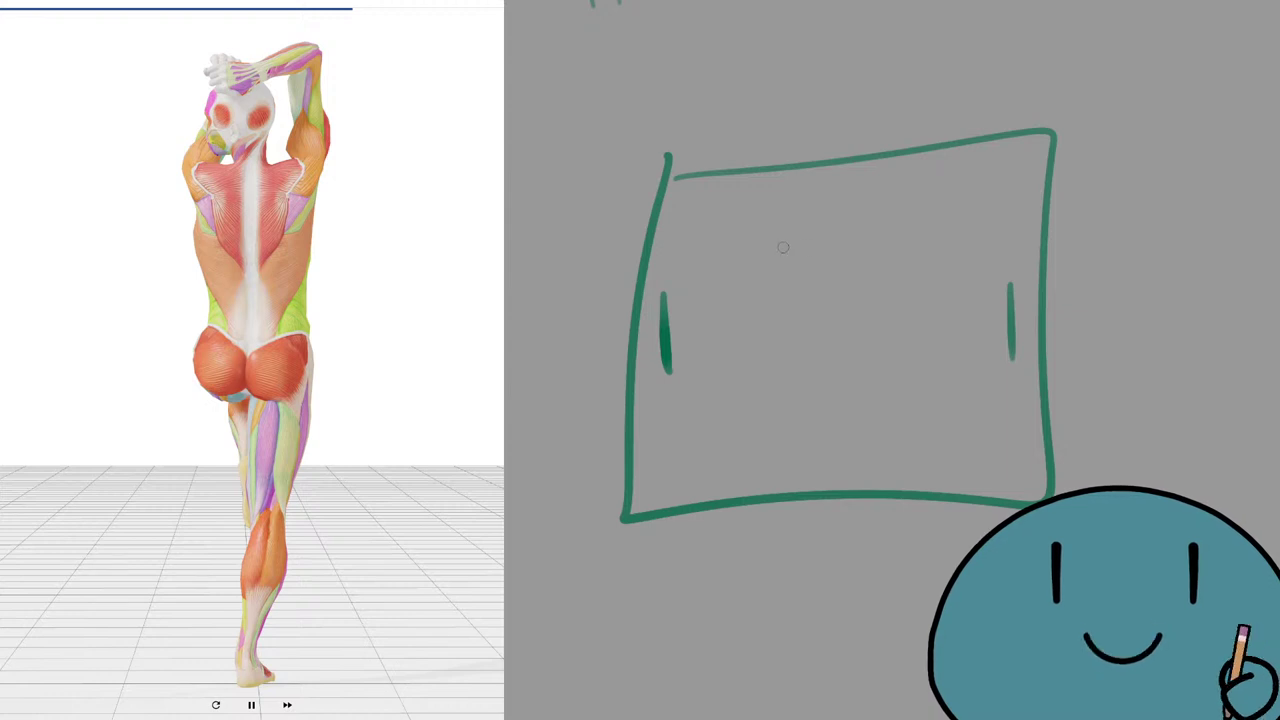
mouse_move(751, 238)
mouse_down()
mouse_move(913, 208)
mouse_move(929, 236)
mouse_move(952, 224)
mouse_move(951, 258)
mouse_move(953, 224)
mouse_move(962, 231)
mouse_move(931, 242)
mouse_move(931, 228)
mouse_move(972, 267)
mouse_move(936, 213)
mouse_move(942, 254)
mouse_move(957, 266)
mouse_move(958, 205)
mouse_up()
key(ctrl+z)
key(ctrl+z)
key(ctrl+z)
key(ctrl+z)
key(ctrl+z)
key(ctrl+z)
key(ctrl+z)
key(ctrl+z)
key(ctrl+z)
key(ctrl+z)
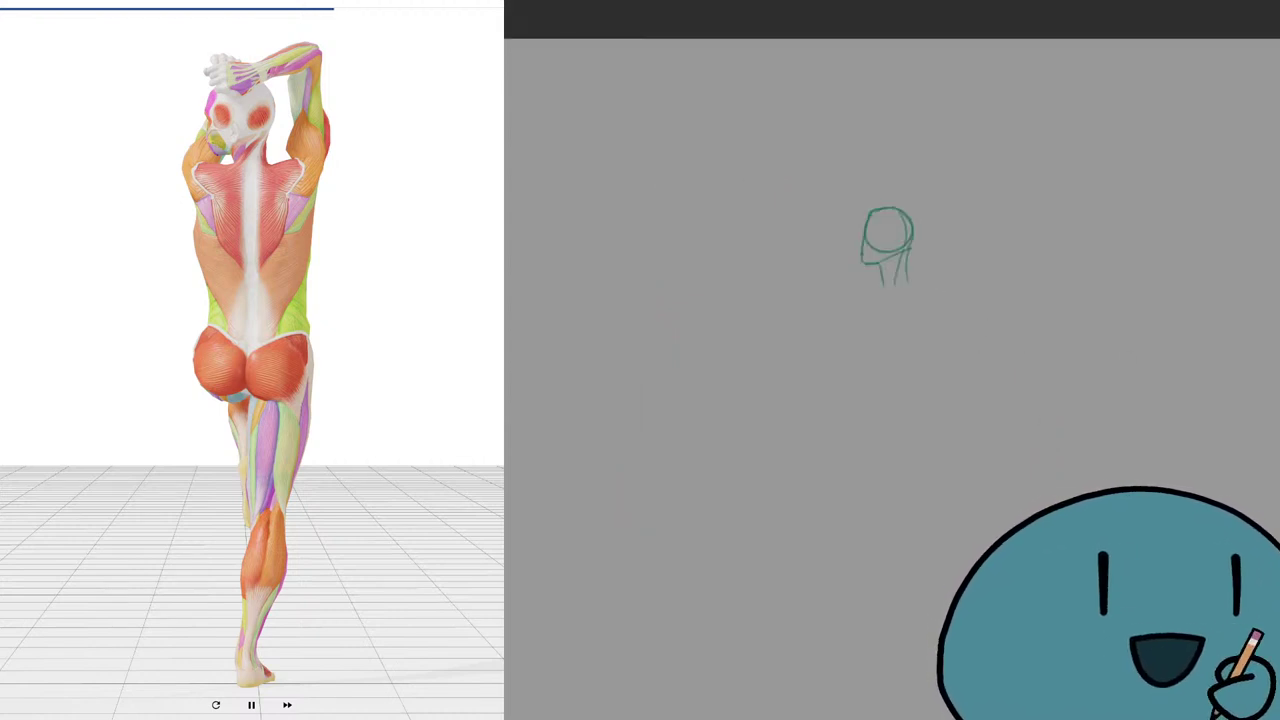
Draw the spine line from the nape down the middle of the upper back.
scroll(993, 408, up, 2)
drag(842, 206, 799, 223)
key(ctrl+z)
drag(850, 169, 839, 312)
key(ctrl+z)
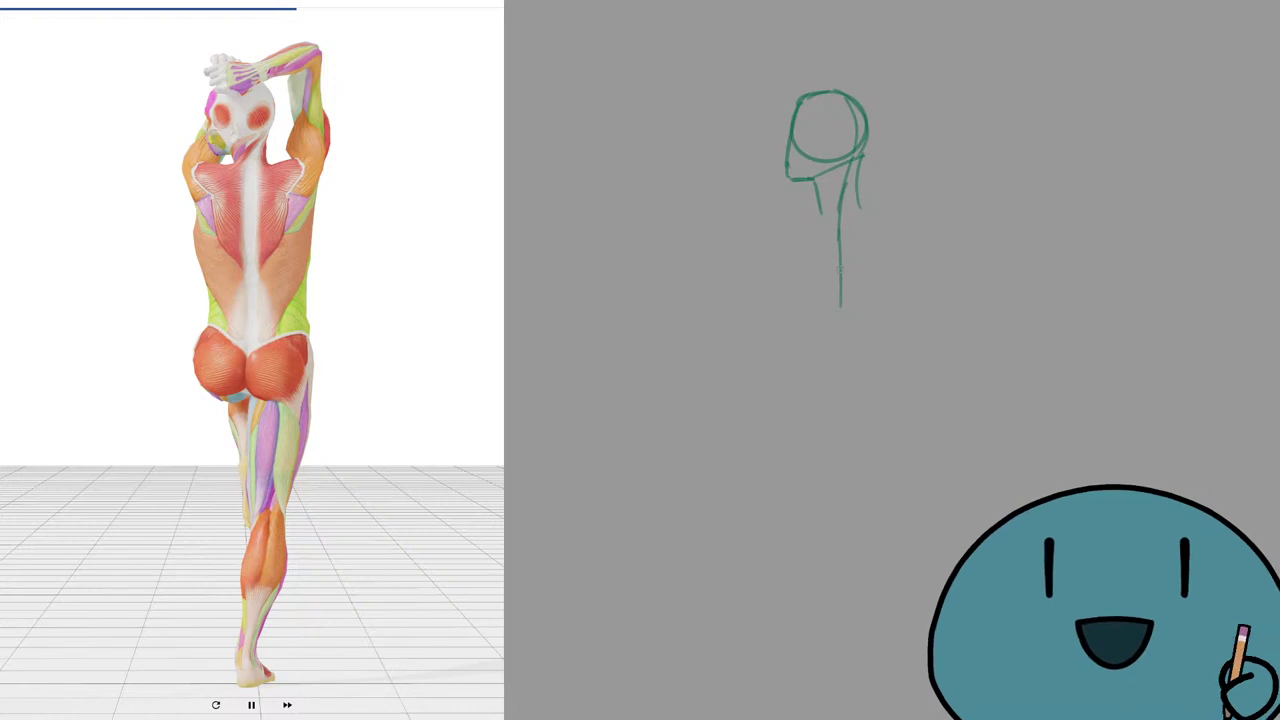
Draw the left shoulder line out from the base of the neck, with a short curved shoulder edge.
mouse_move(854, 202)
mouse_down()
mouse_move(777, 213)
mouse_move(800, 215)
mouse_move(776, 203)
mouse_move(768, 237)
mouse_up()
key(ctrl+z)
key(ctrl+z)
key(ctrl+z)
Draw the right shoulder line out from the spine, with a short vertical edge at its outer end.
mouse_move(848, 190)
mouse_down()
mouse_move(909, 207)
mouse_move(914, 234)
mouse_up()
key(ctrl+z)
key(ctrl+z)
key(ctrl+z)
key(ctrl+z)
key(ctrl+z)
mouse_move(847, 194)
mouse_down()
mouse_move(915, 203)
mouse_move(915, 242)
mouse_up()
key(ctrl+z)
key(ctrl+z)
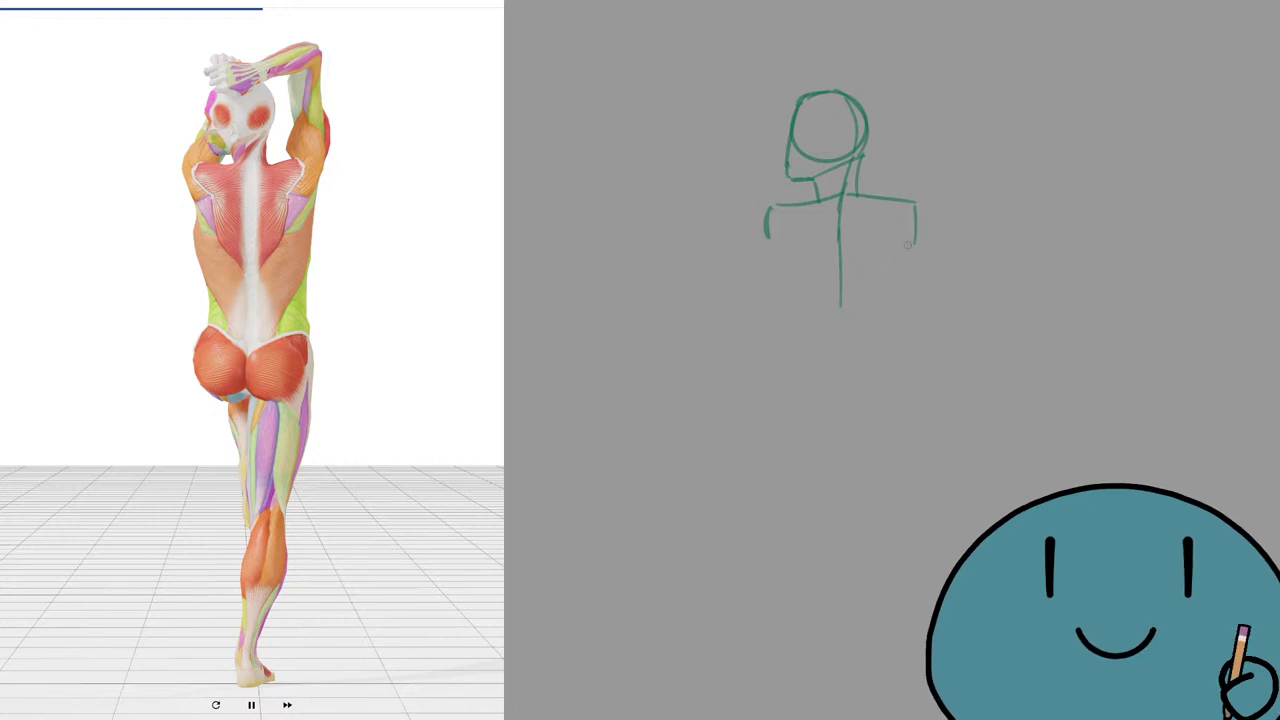
Draw the tapering sides of the rib cage inward and down from both shoulder edges.
drag(915, 242, 896, 310)
key(ctrl+z)
drag(912, 242, 890, 318)
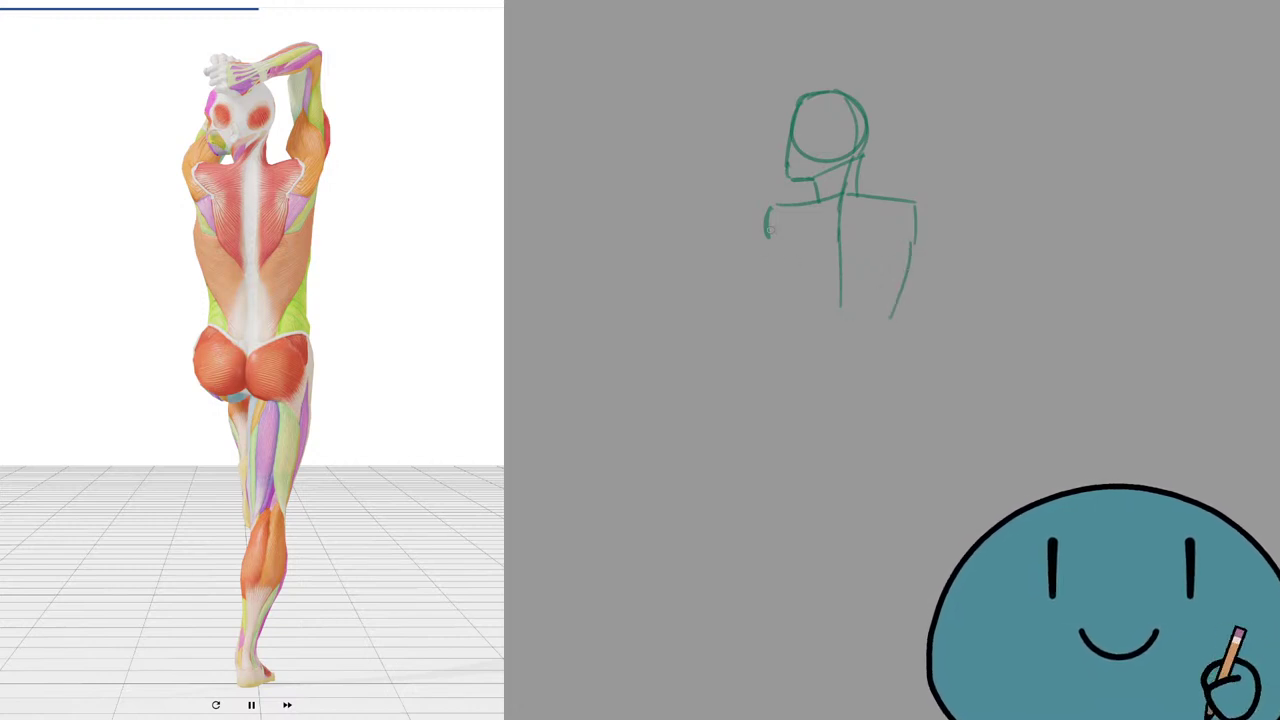
drag(769, 232, 795, 297)
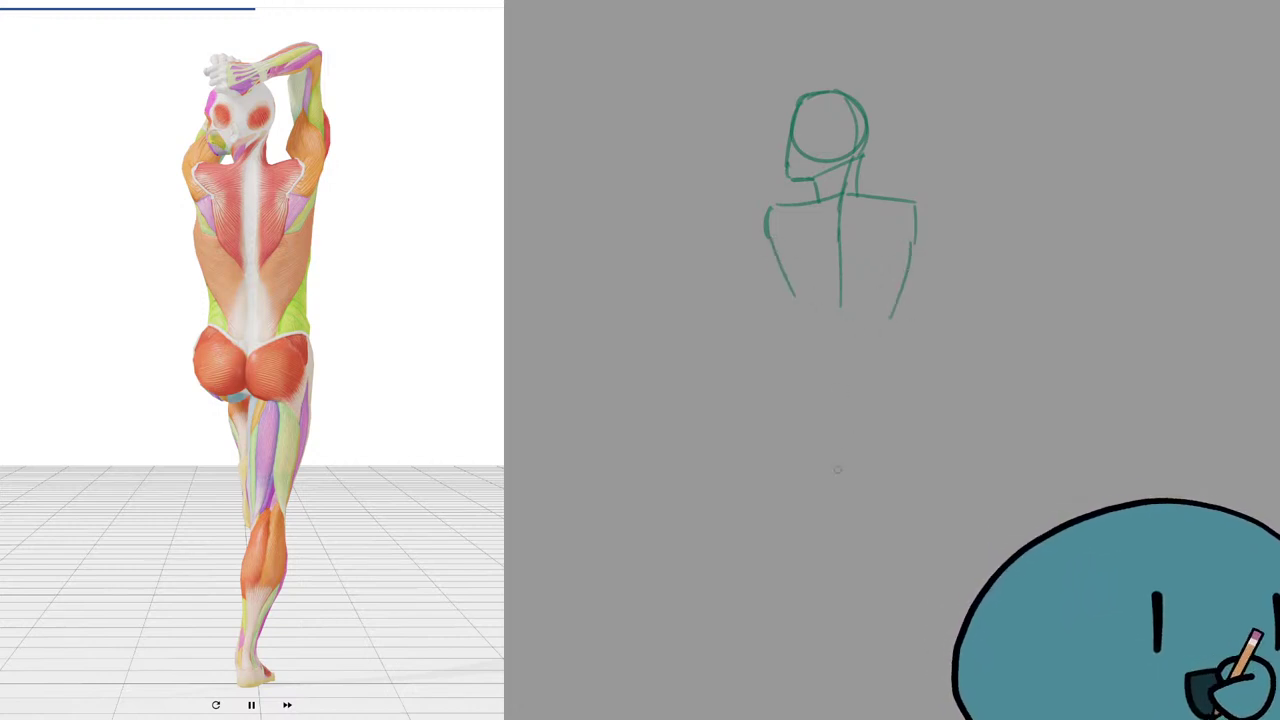
key(ctrl+z)
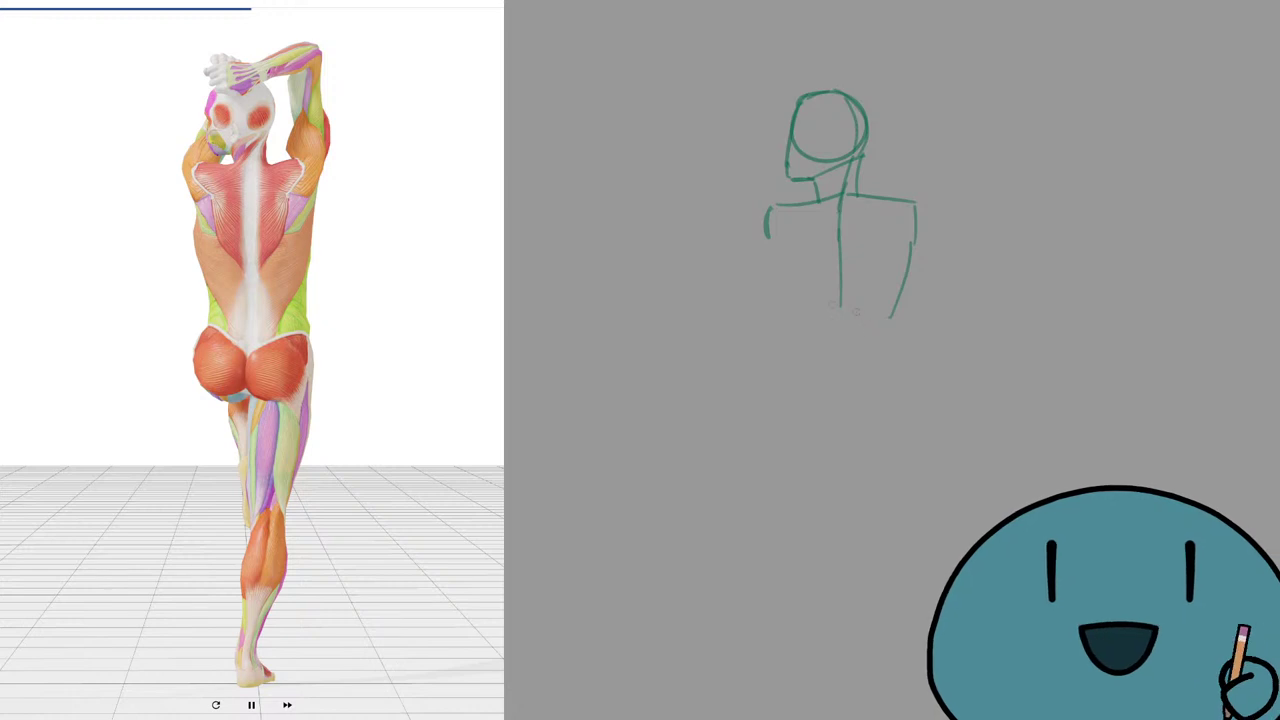
drag(771, 239, 795, 302)
key(ctrl+z)
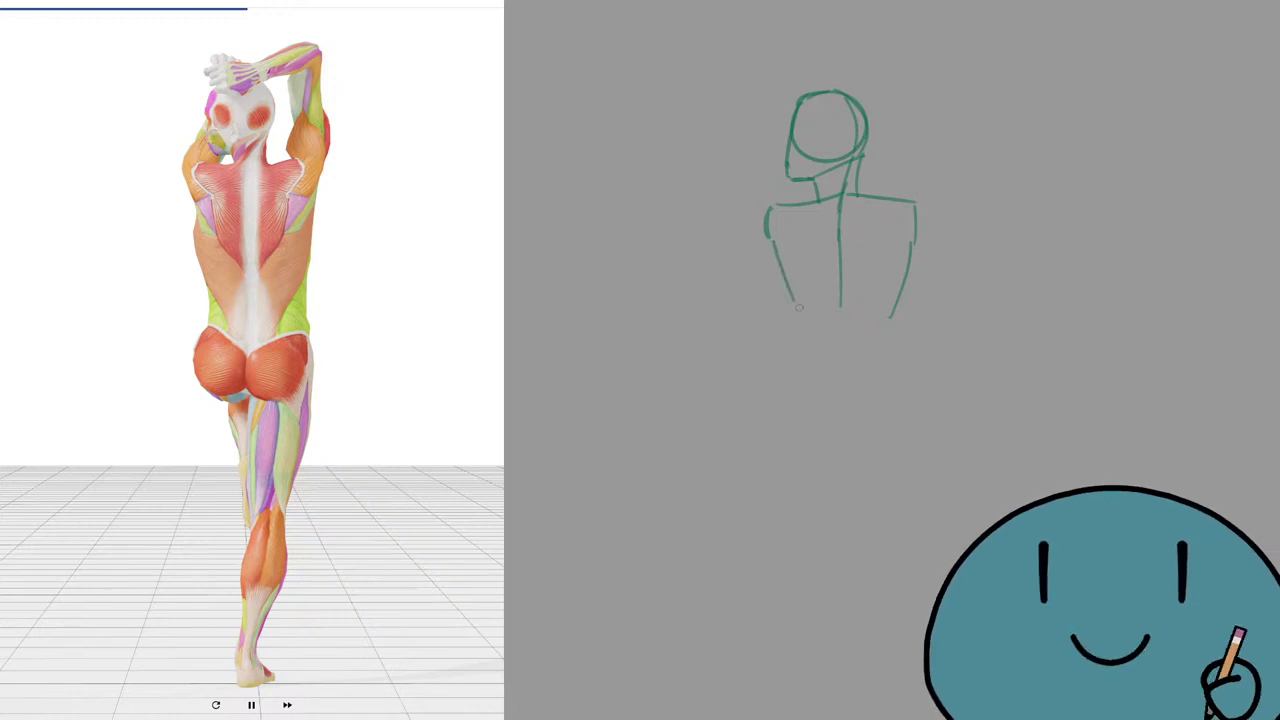
key(ctrl+z)
mouse_move(770, 238)
mouse_down()
mouse_move(784, 294)
mouse_move(873, 311)
mouse_up()
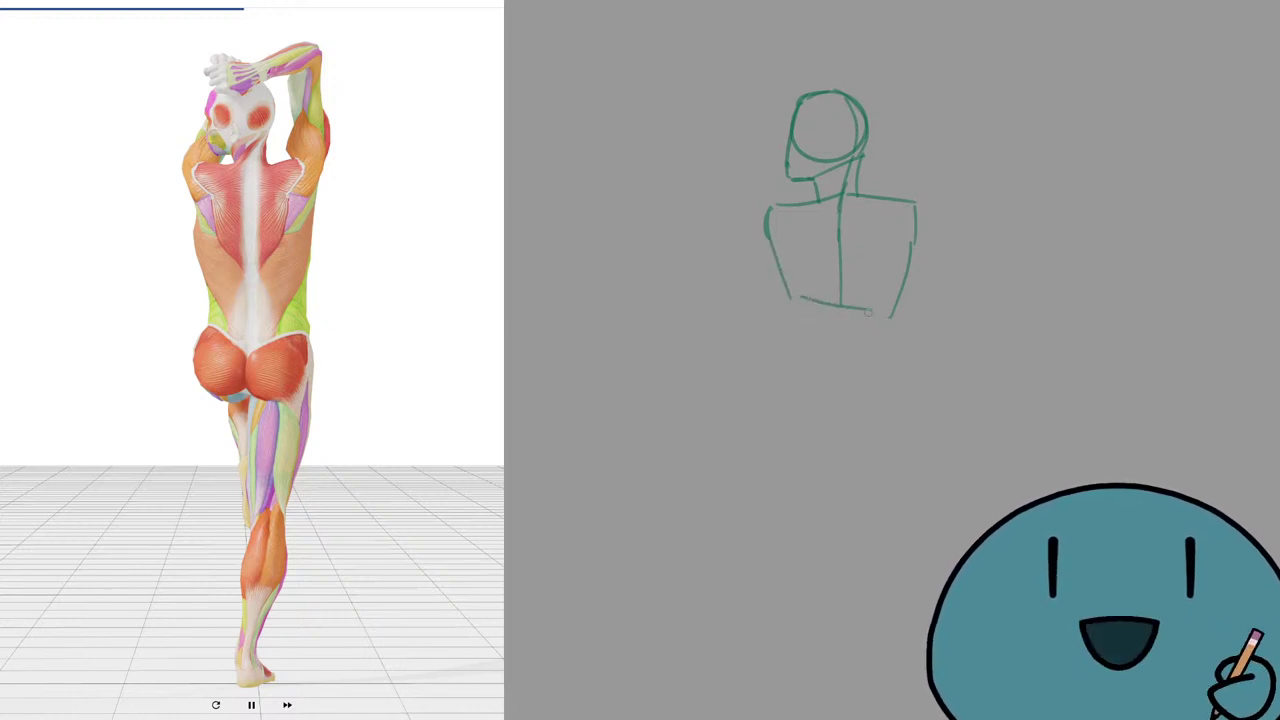
Redraw the left rib cage side and add a nearly horizontal lower edge across the spine.
key(ctrl+z)
drag(793, 301, 895, 308)
key(ctrl+z)
key(ctrl+z)
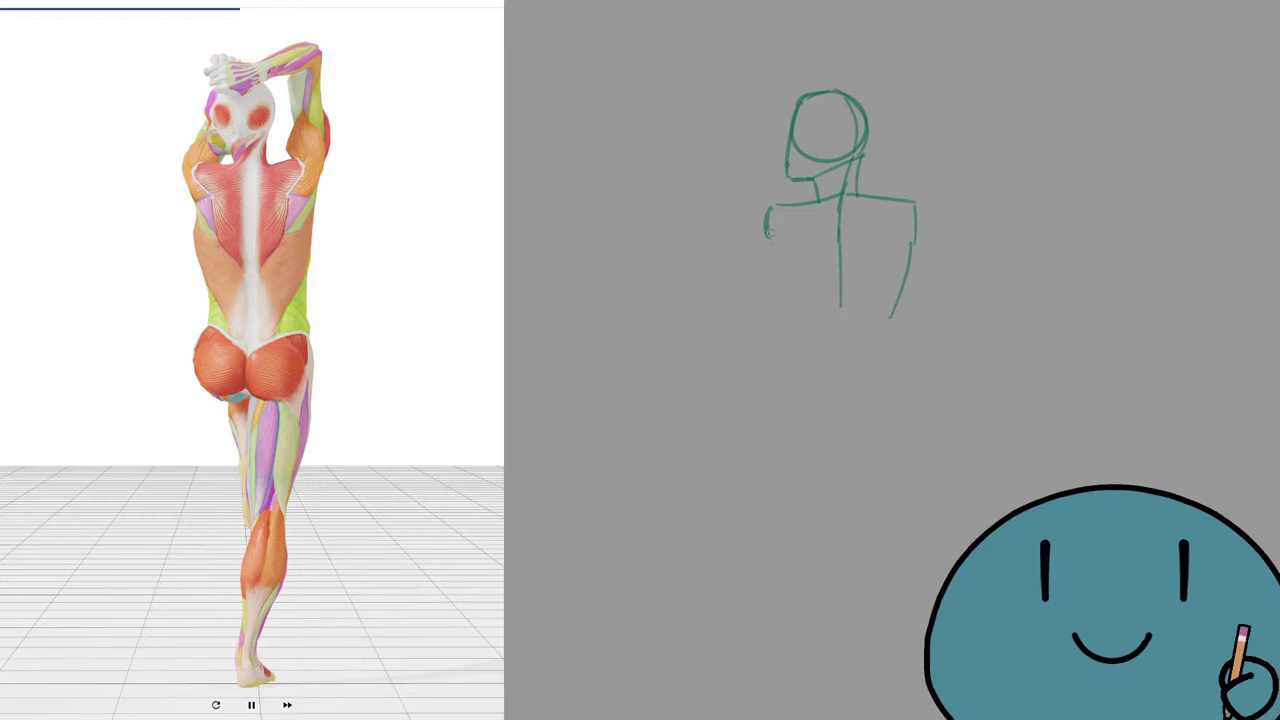
drag(769, 236, 797, 302)
key(ctrl+z)
mouse_move(769, 236)
mouse_down()
mouse_move(793, 299)
mouse_move(902, 310)
mouse_up()
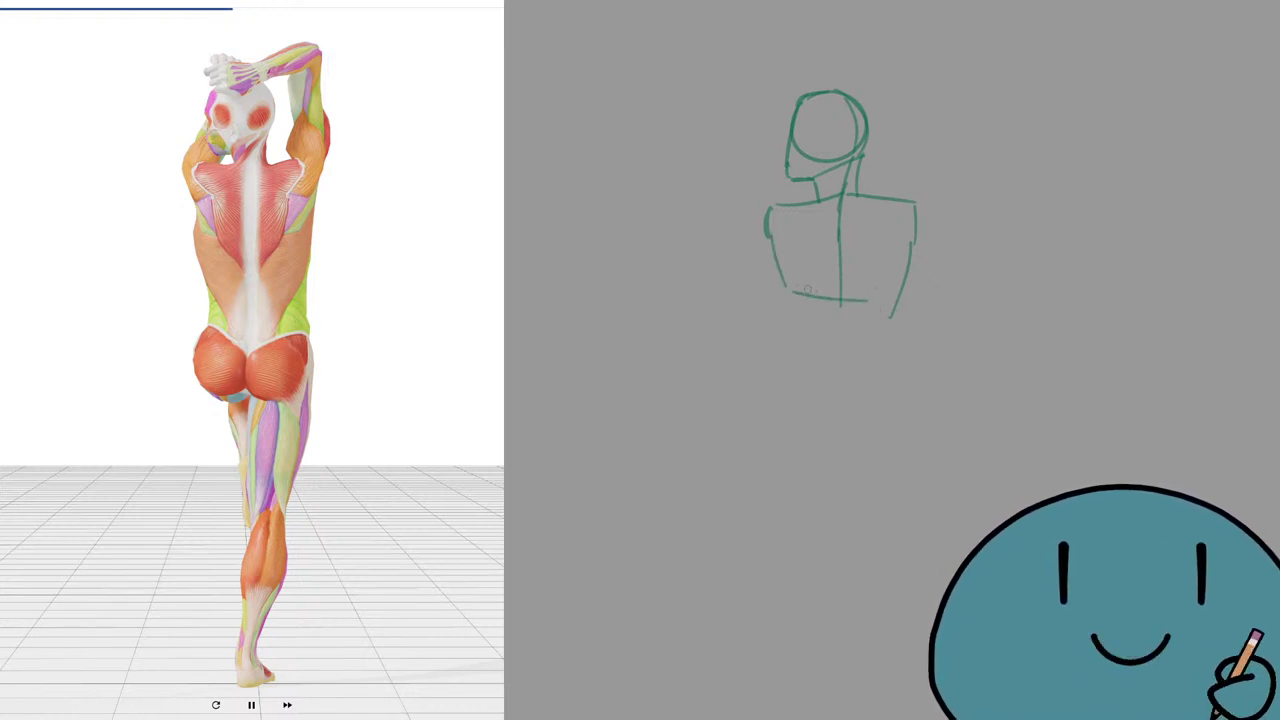
key(ctrl+z)
drag(801, 294, 890, 302)
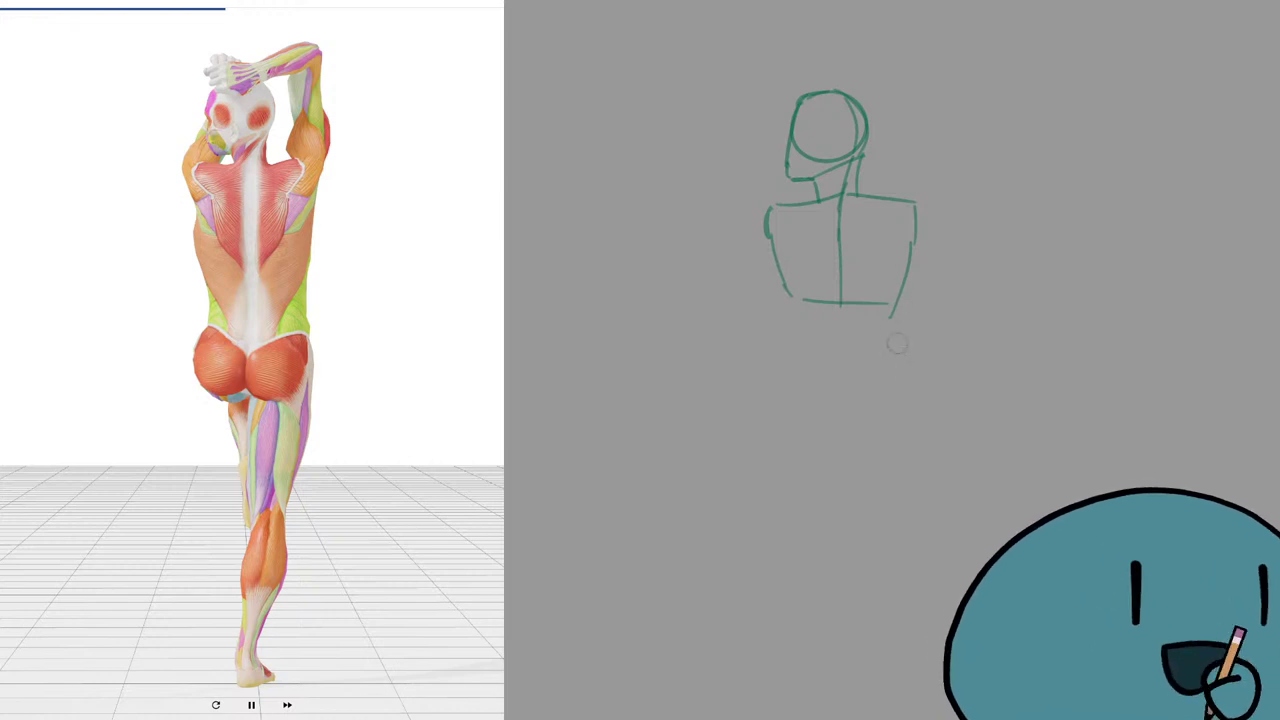
Extend the spine line below the rib cage to the pelvis, slanting slightly to the left.
drag(840, 292, 838, 370)
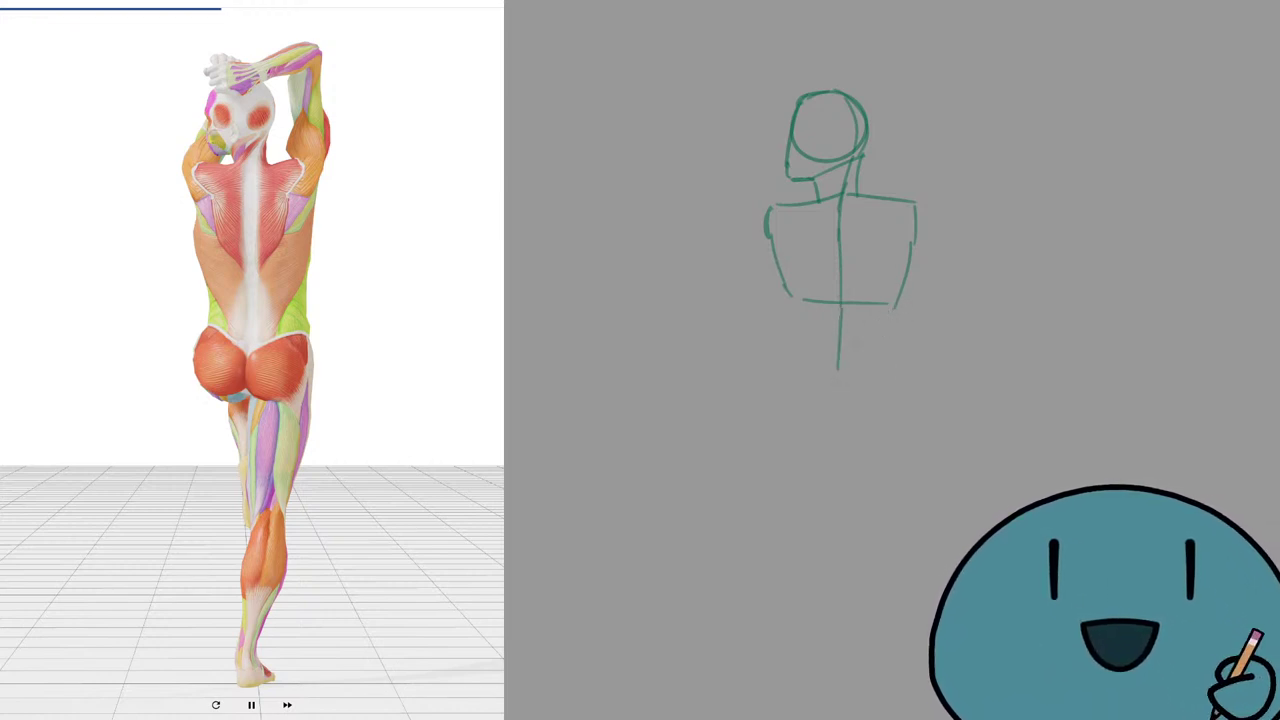
key(ctrl+z)
drag(839, 304, 837, 362)
key(ctrl+z)
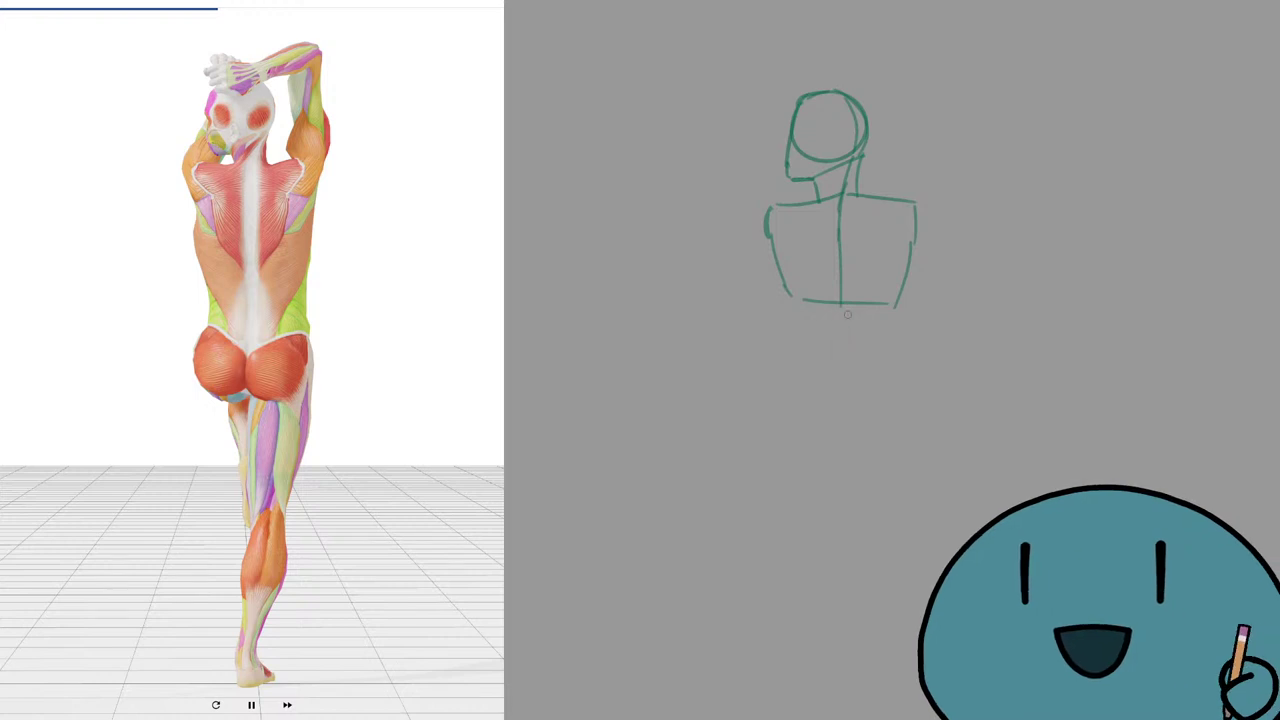
drag(838, 304, 830, 382)
key(ctrl+z)
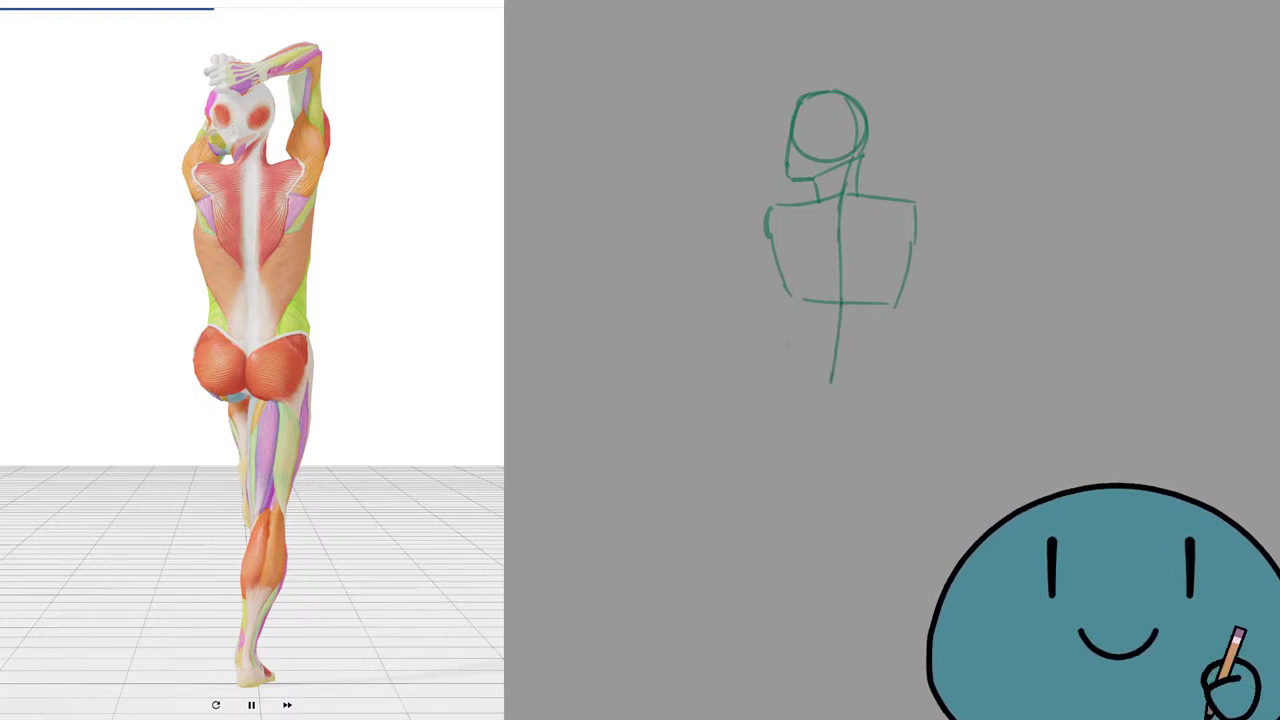
Draw the shallow V-shaped upper edge of the pelvis across the spine, with a short right waist line above it.
mouse_move(801, 339)
mouse_down()
mouse_move(826, 363)
mouse_move(830, 350)
mouse_move(830, 370)
mouse_move(894, 348)
mouse_up()
key(ctrl+z)
key(ctrl+z)
key(ctrl+z)
key(ctrl+z)
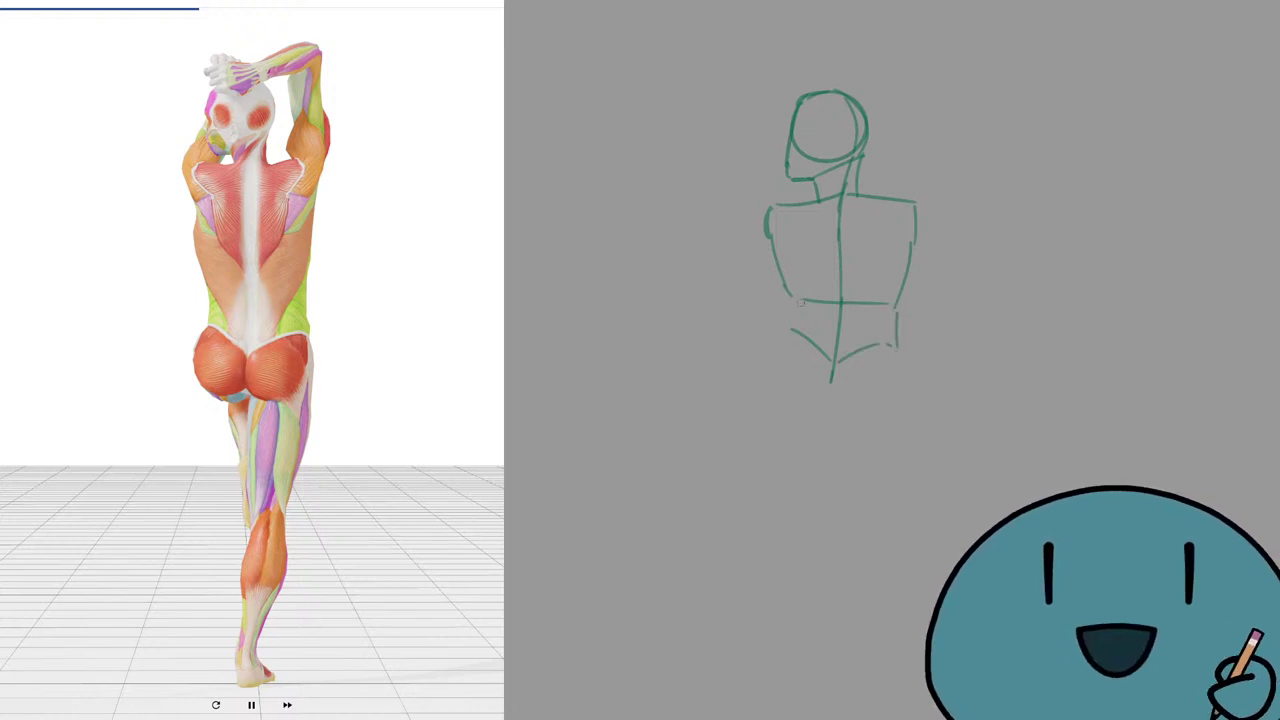
Try out a short left waist line with an outer hip contour slanting outward below it.
drag(795, 298, 789, 327)
key(ctrl+z)
drag(789, 297, 769, 376)
key(ctrl+z)
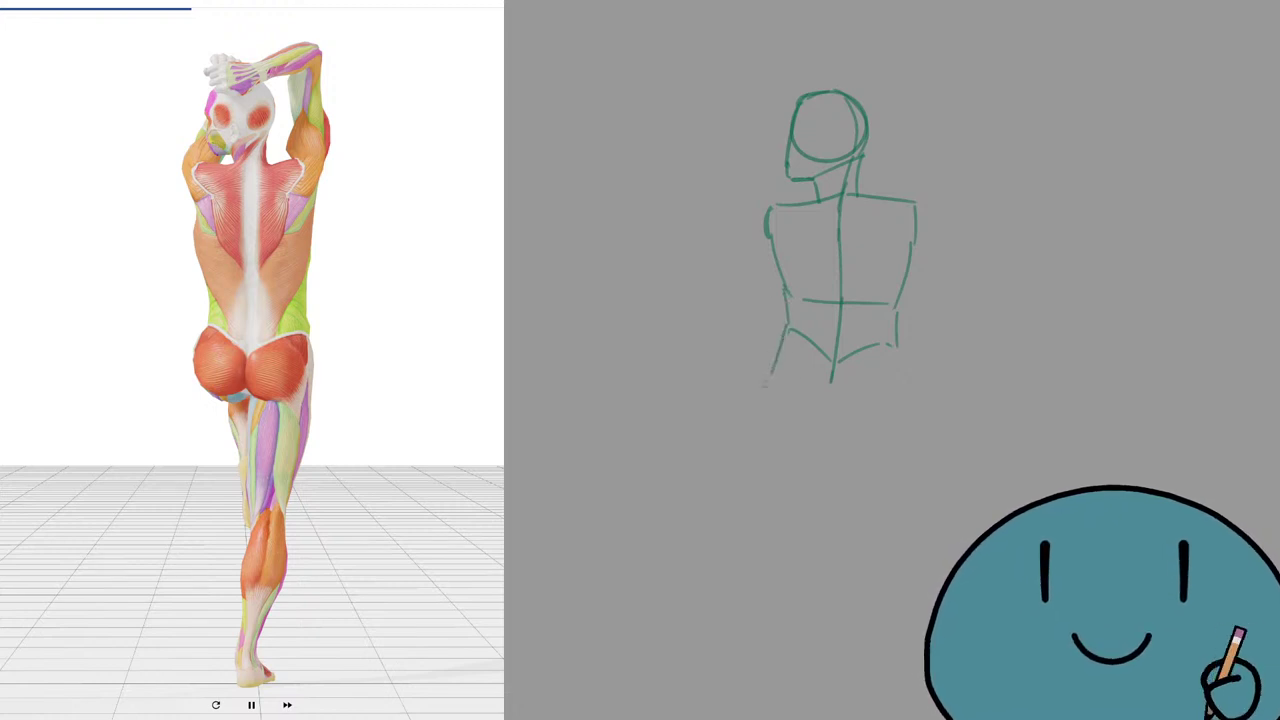
key(ctrl+z)
drag(790, 330, 772, 384)
key(ctrl+z)
drag(790, 329, 769, 413)
key(ctrl+z)
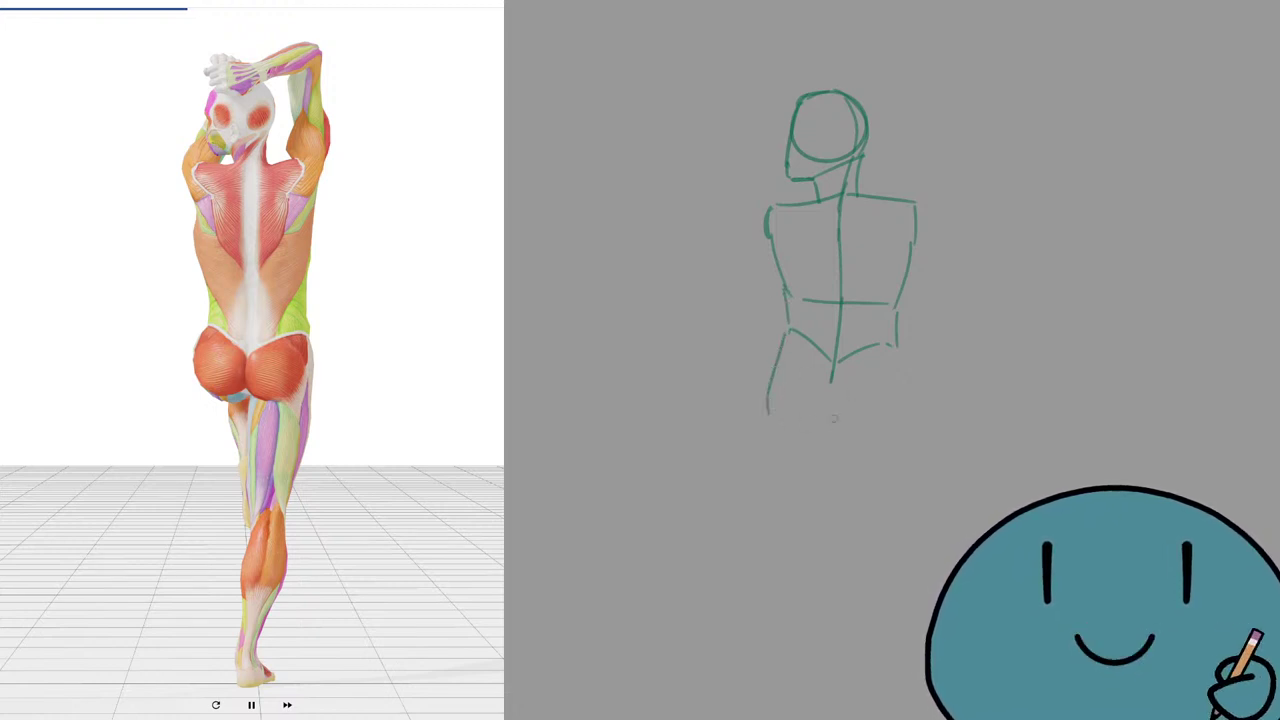
key(ctrl+z)
key(ctrl+z)
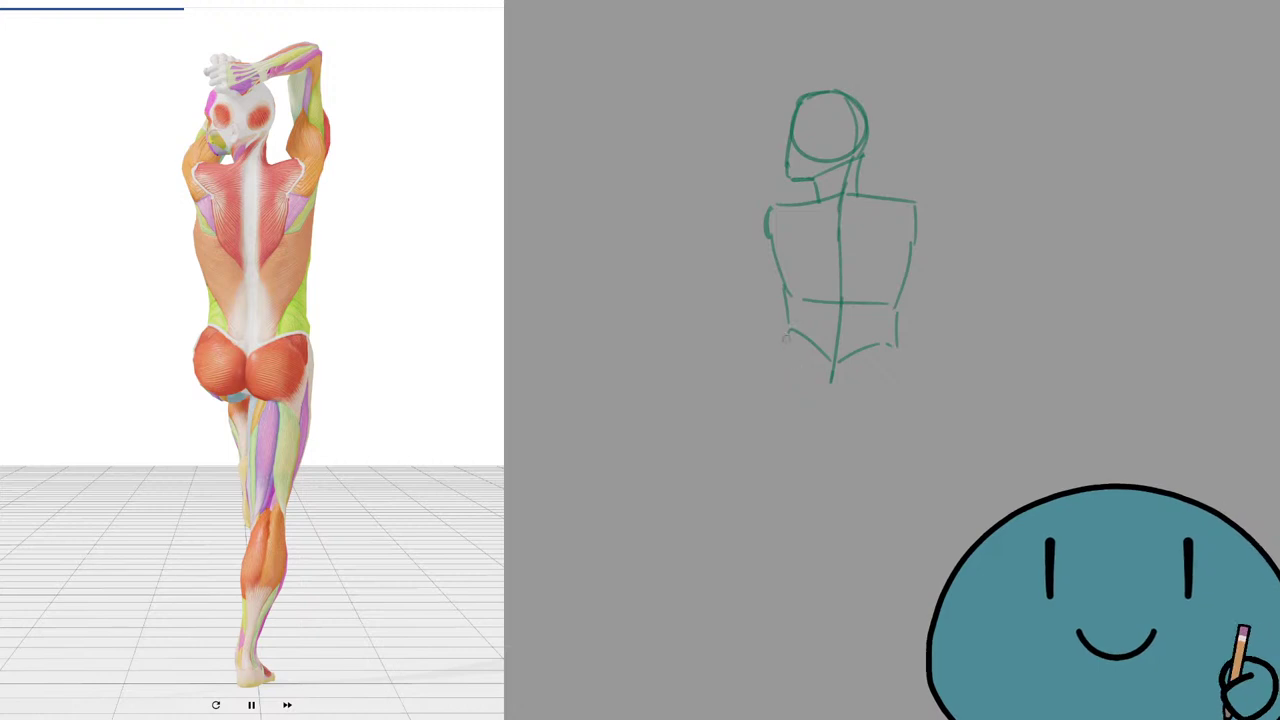
key(ctrl+z)
Draw the left waist line straight down to the pelvis and continue it into the outward-slanting left hip contour.
drag(787, 288, 790, 334)
key(ctrl+z)
drag(787, 297, 772, 382)
drag(772, 400, 771, 410)
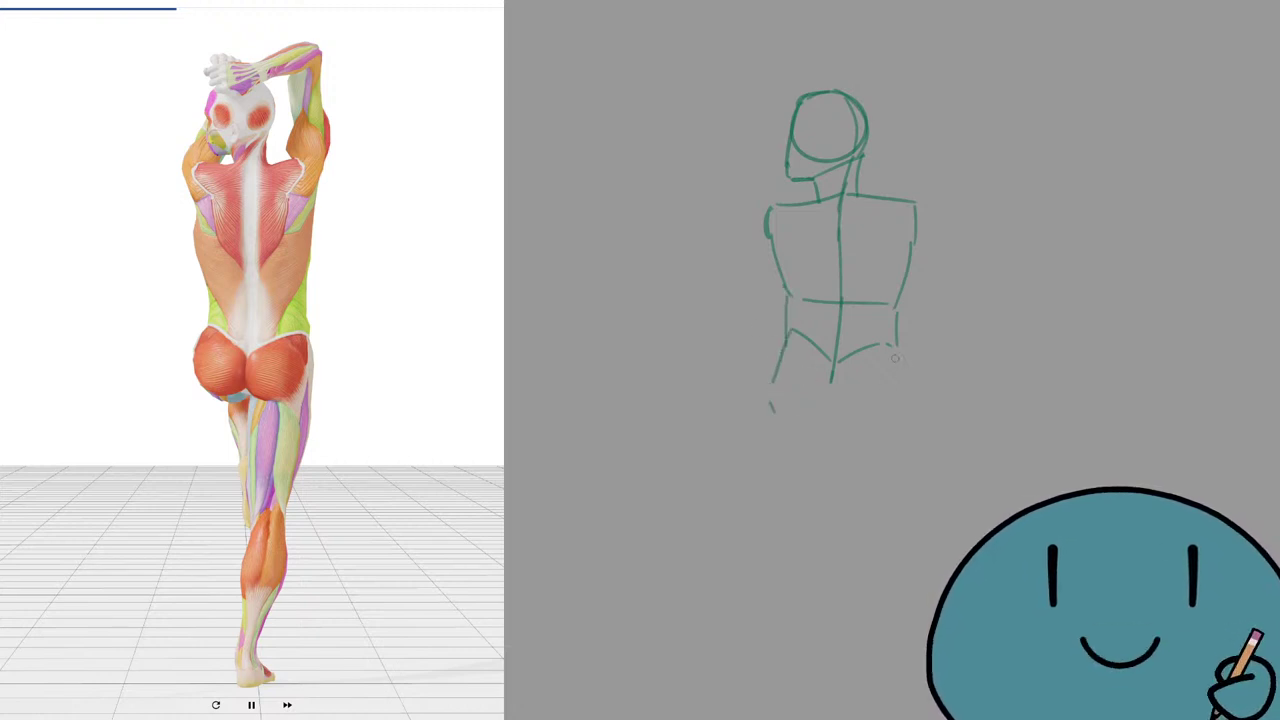
Draw the outer right hip contour nearly vertically down from the pelvis, curving inward at its lower end.
drag(898, 346, 900, 400)
drag(897, 412, 896, 424)
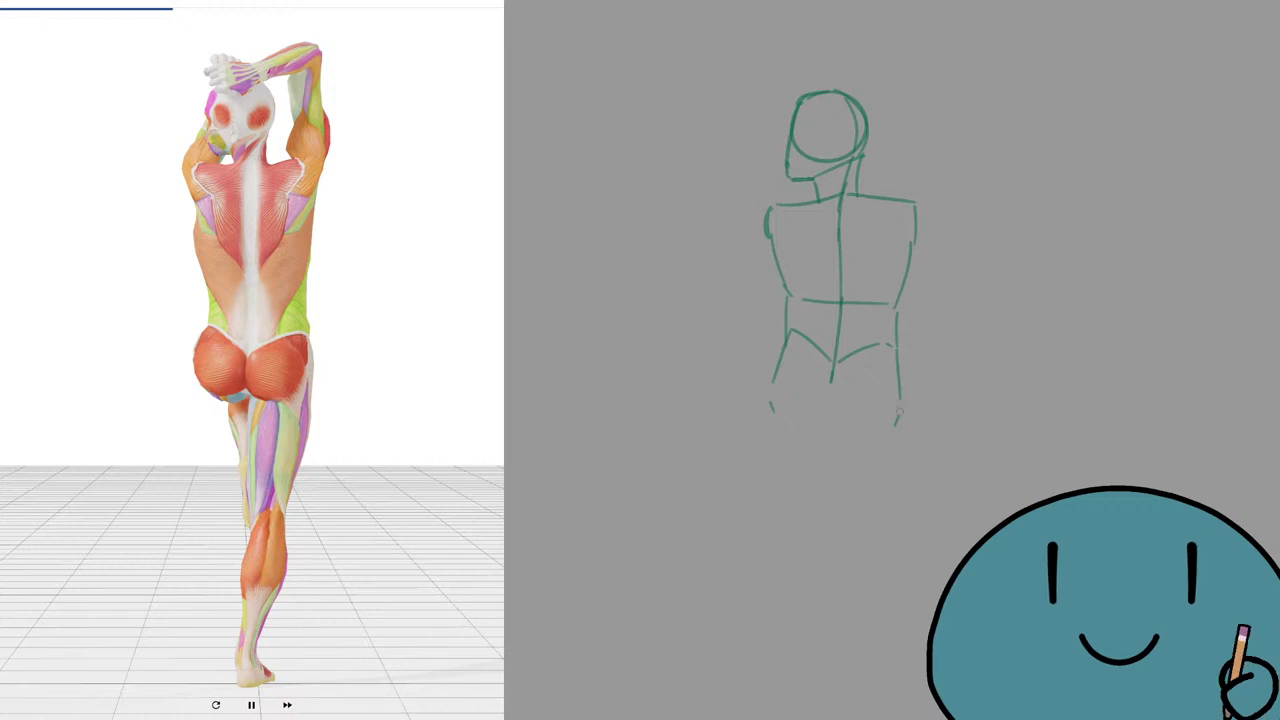
key(ctrl+z)
key(ctrl+z)
drag(898, 350, 894, 433)
key(ctrl+z)
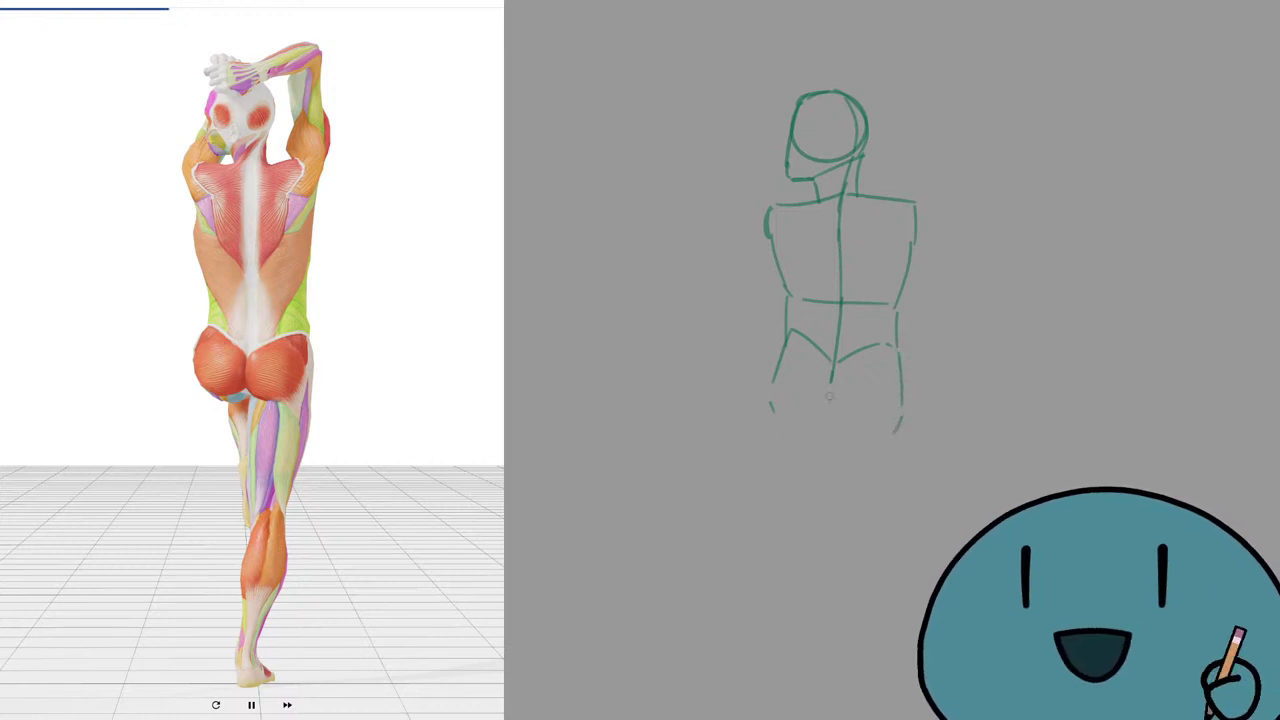
Draw the dividing line between the buttocks and the curved lower edges on both sides.
mouse_move(829, 396)
mouse_down()
mouse_move(836, 424)
mouse_move(852, 426)
mouse_up()
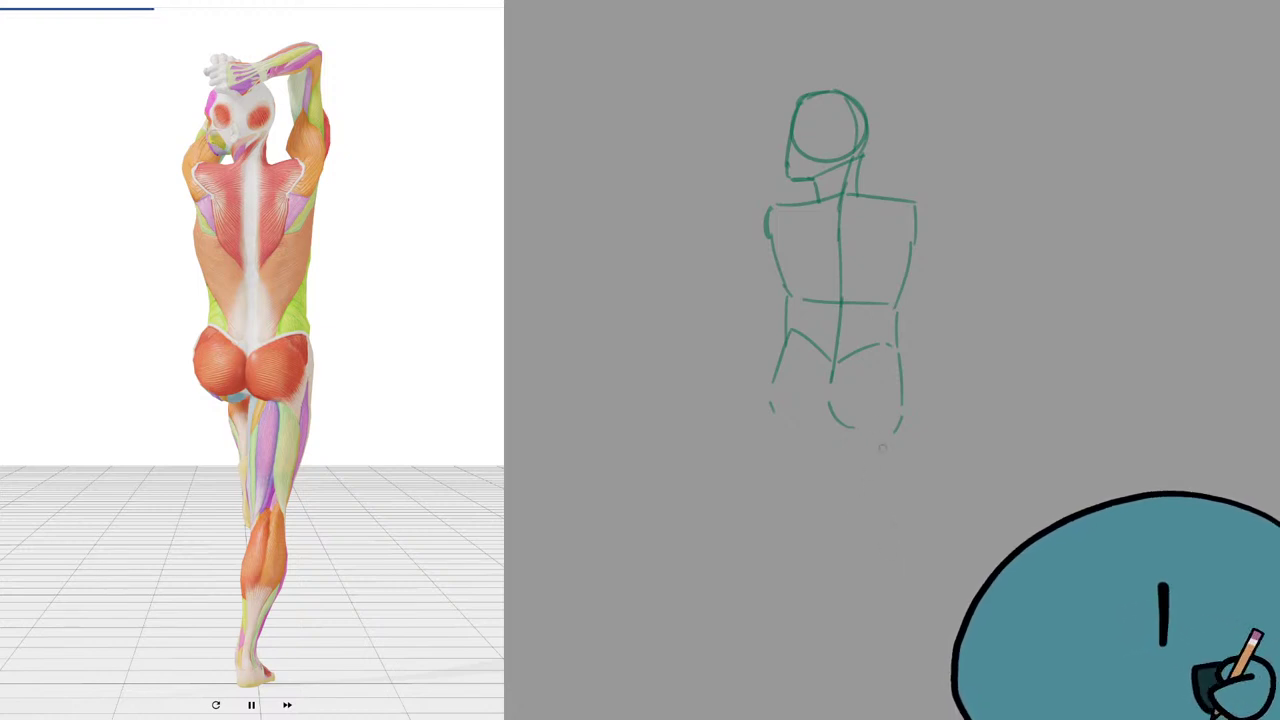
key(ctrl+z)
mouse_move(834, 414)
mouse_down()
mouse_move(861, 438)
mouse_move(891, 440)
mouse_move(880, 435)
mouse_up()
key(ctrl+z)
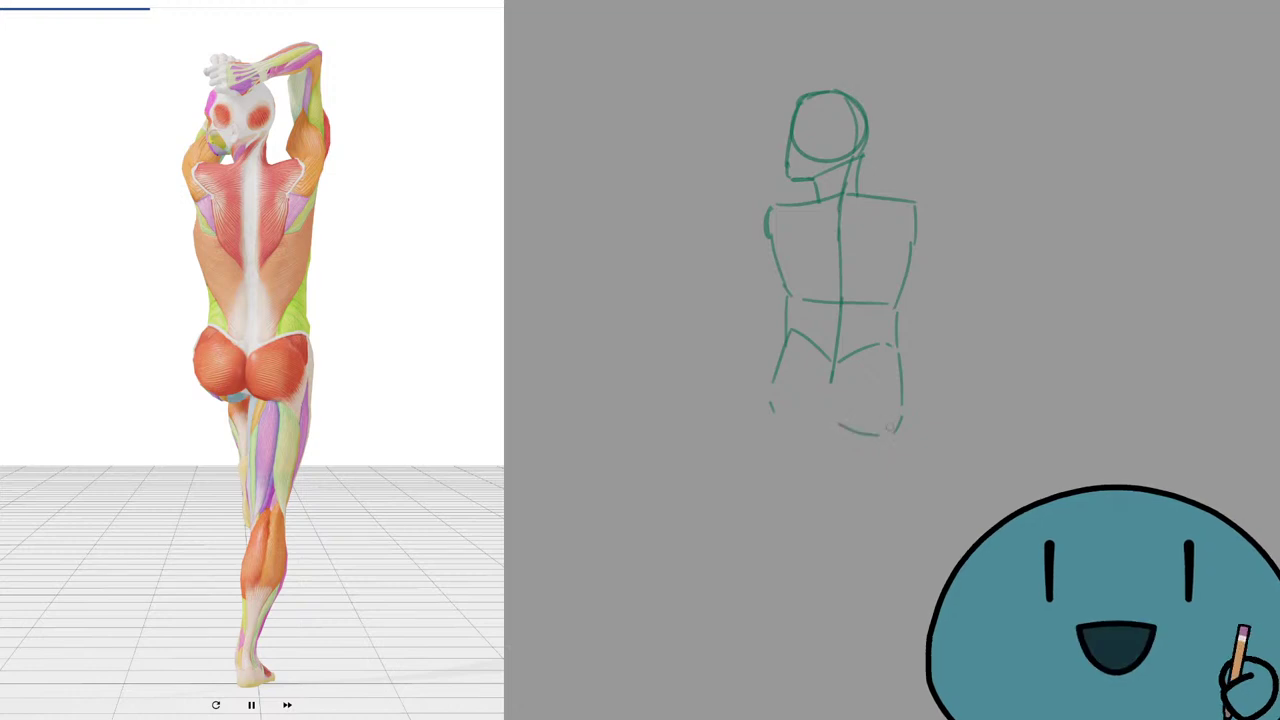
drag(830, 381, 834, 419)
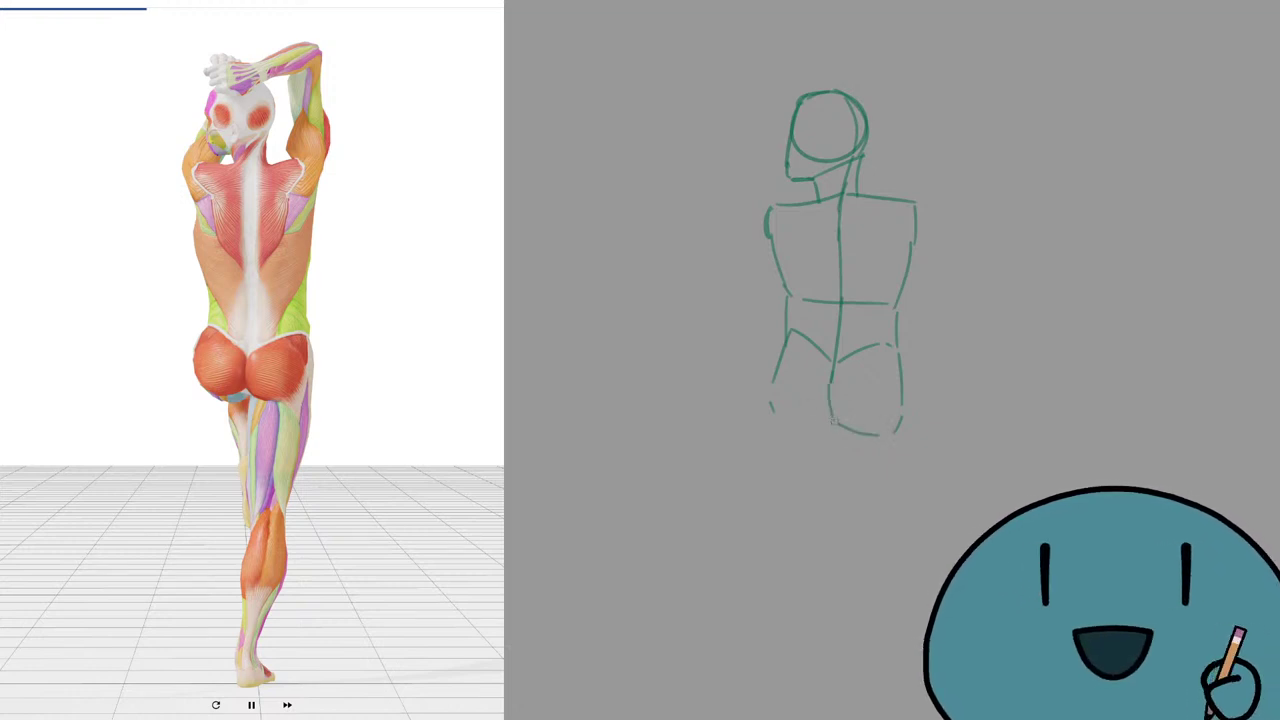
key(ctrl+z)
drag(833, 368, 832, 414)
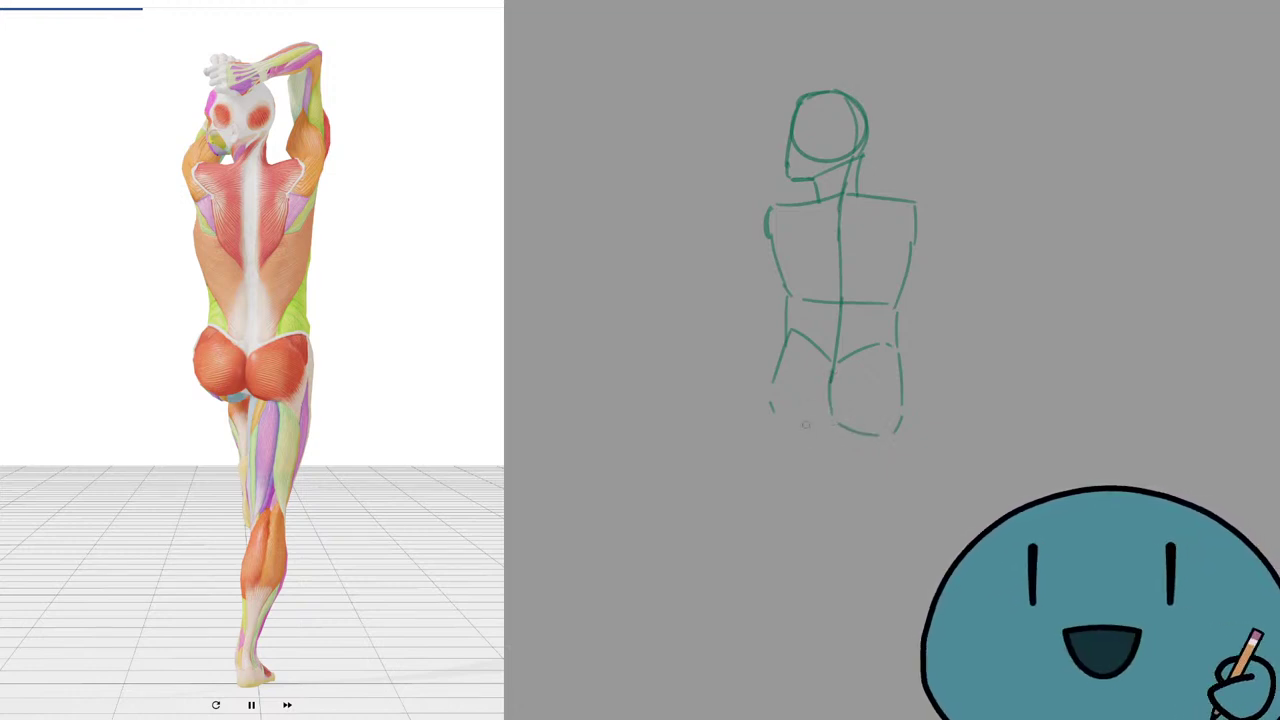
key(ctrl+z)
drag(834, 364, 830, 415)
drag(834, 419, 842, 427)
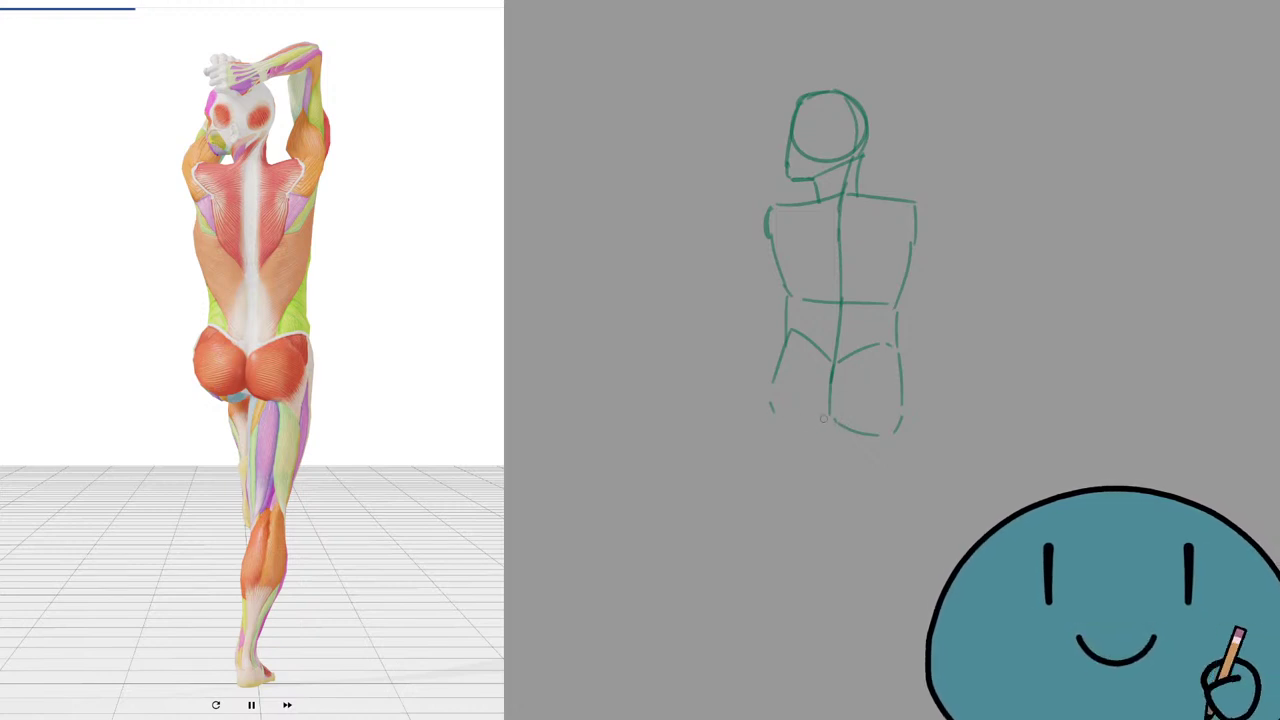
mouse_move(824, 418)
mouse_down()
mouse_move(777, 417)
mouse_move(860, 421)
mouse_move(797, 432)
mouse_up()
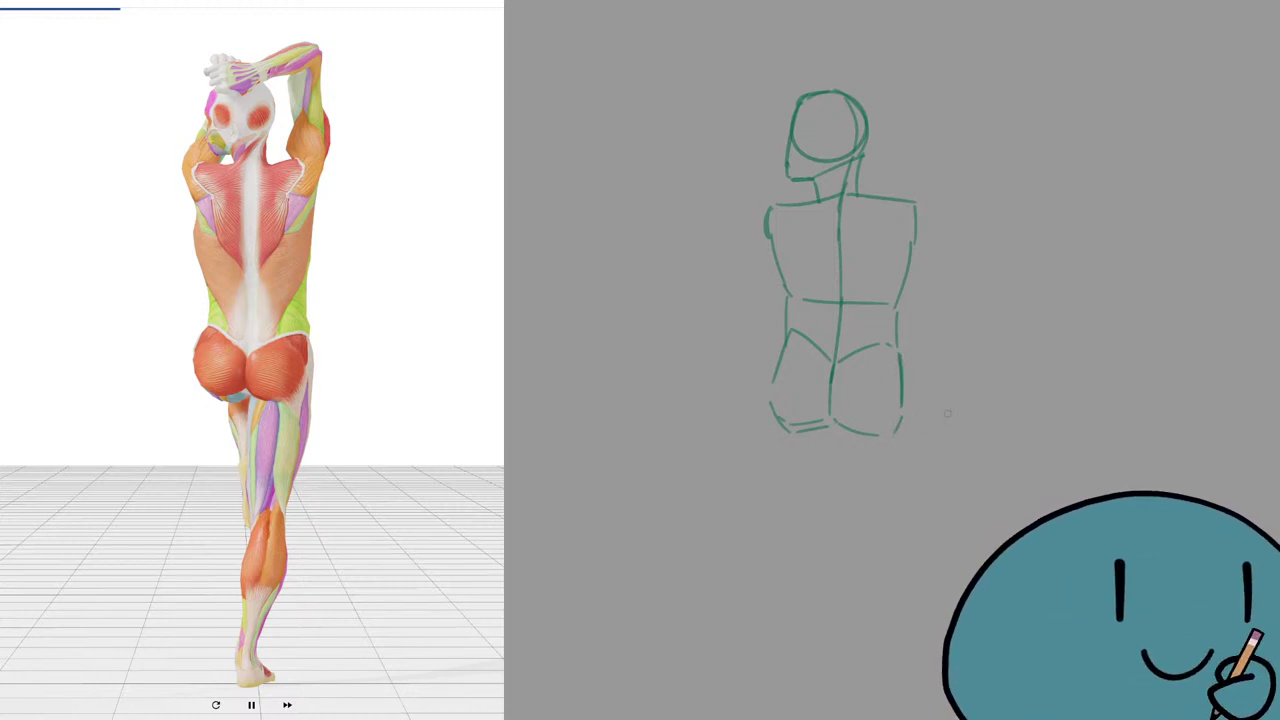
Strengthen the right hip contour and draw the standing leg's outer thigh line tapering inward to the knee.
key(ctrl+z)
key(ctrl+z)
drag(898, 346, 906, 412)
drag(902, 418, 883, 528)
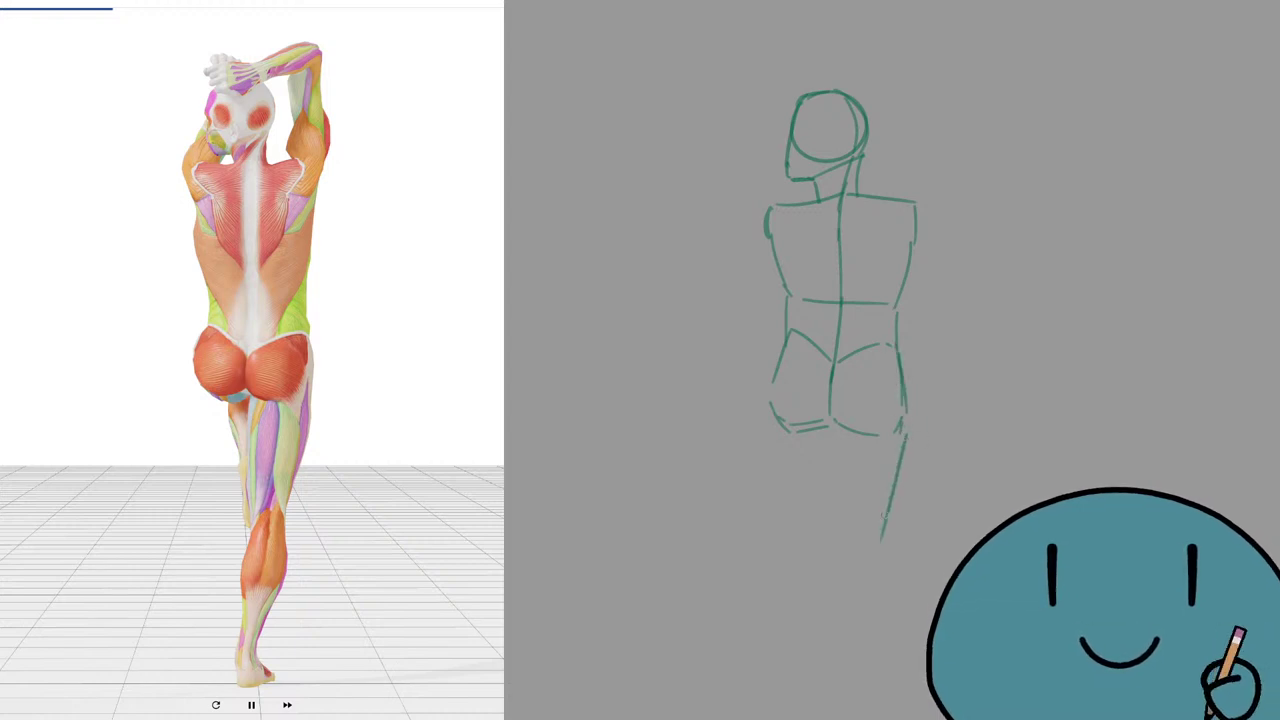
key(ctrl+z)
mouse_move(909, 425)
mouse_down()
mouse_move(885, 540)
mouse_move(855, 542)
mouse_up()
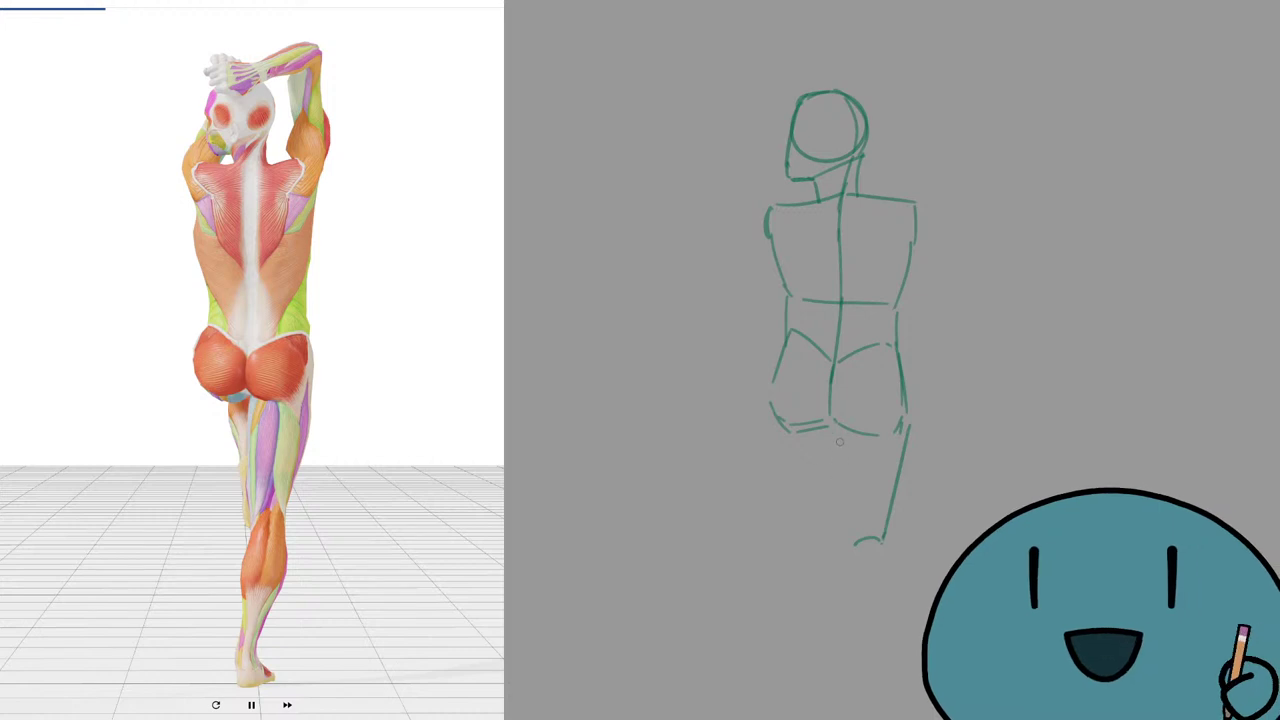
Draw the standing leg's inner thigh line from the bottom of the buttock dividing line down to the knee.
drag(835, 427, 837, 512)
key(ctrl+z)
drag(835, 424, 842, 544)
key(ctrl+z)
drag(836, 427, 843, 538)
key(ctrl+z)
key(ctrl+z)
mouse_move(836, 427)
mouse_down()
mouse_move(843, 538)
mouse_move(854, 554)
mouse_move(873, 544)
mouse_move(886, 572)
mouse_up()
key(ctrl+z)
key(b)
key(ctrl+z)
Try out separate calf and lower leg lines from the knee down to the ankle of the standing leg.
drag(852, 526, 838, 577)
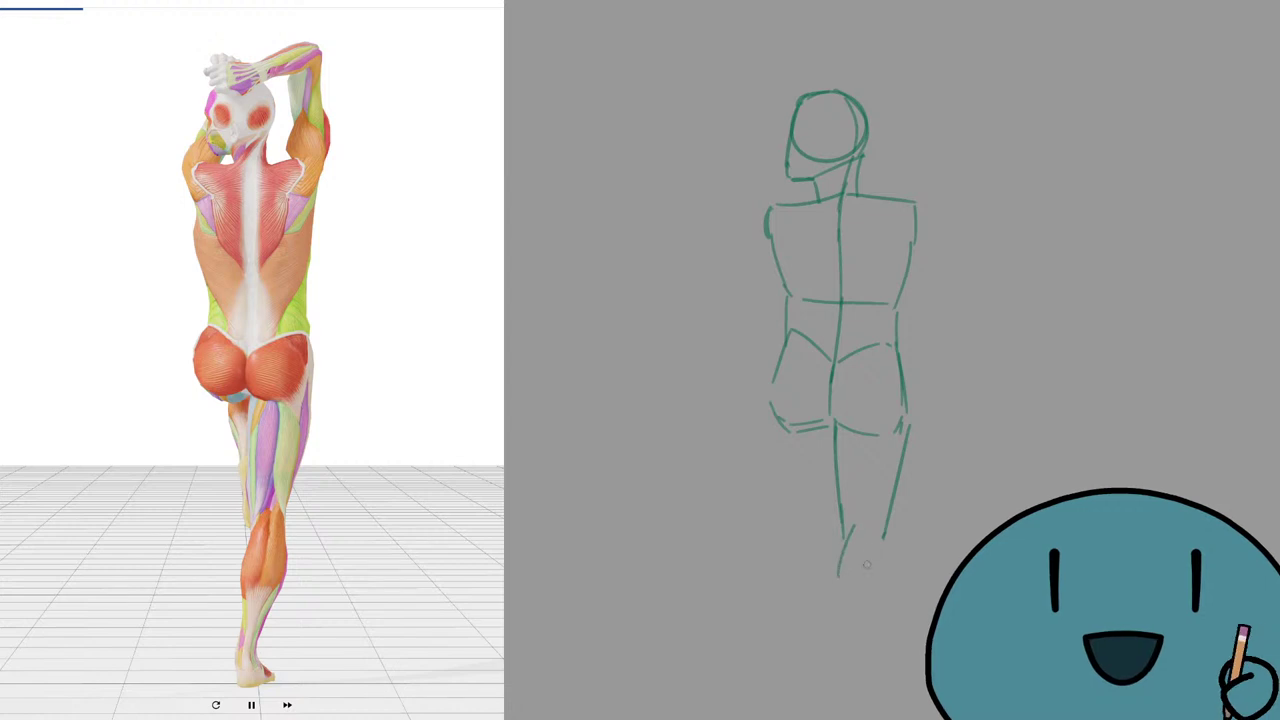
mouse_move(880, 536)
mouse_down()
mouse_move(885, 572)
mouse_move(860, 668)
mouse_up()
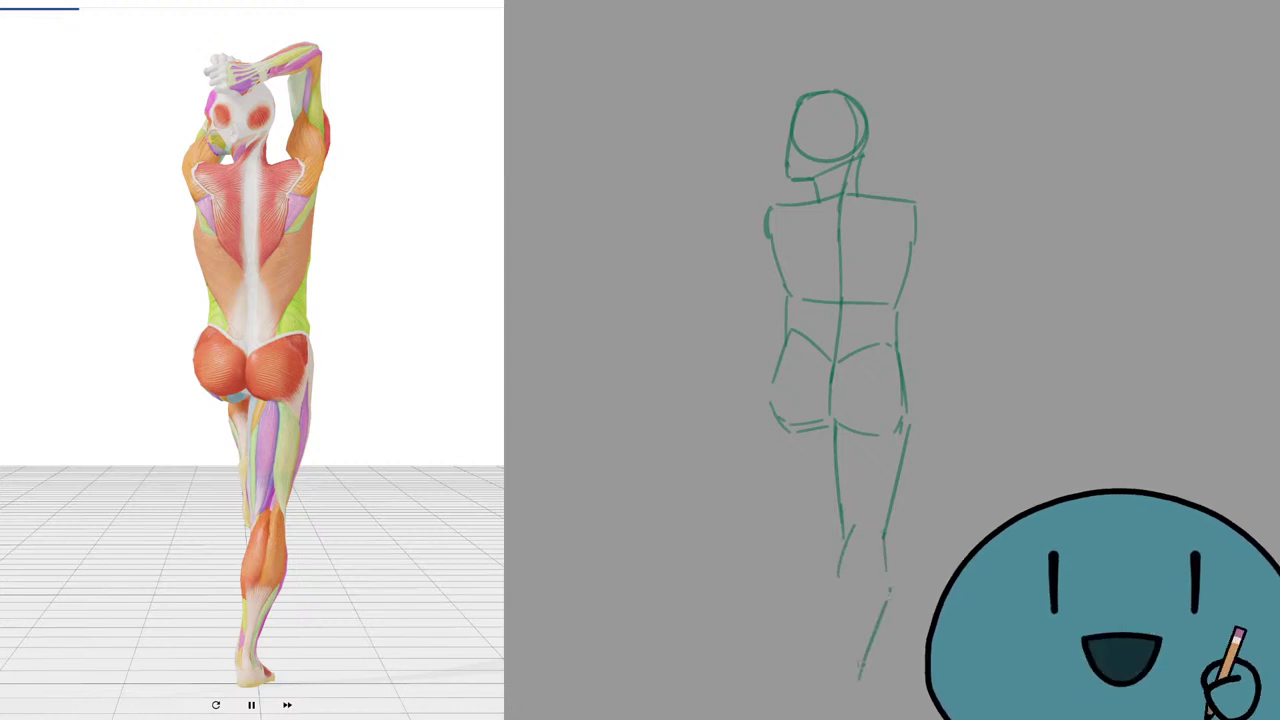
drag(890, 590, 883, 607)
drag(863, 658, 846, 657)
key(ctrl+z)
drag(836, 586, 837, 655)
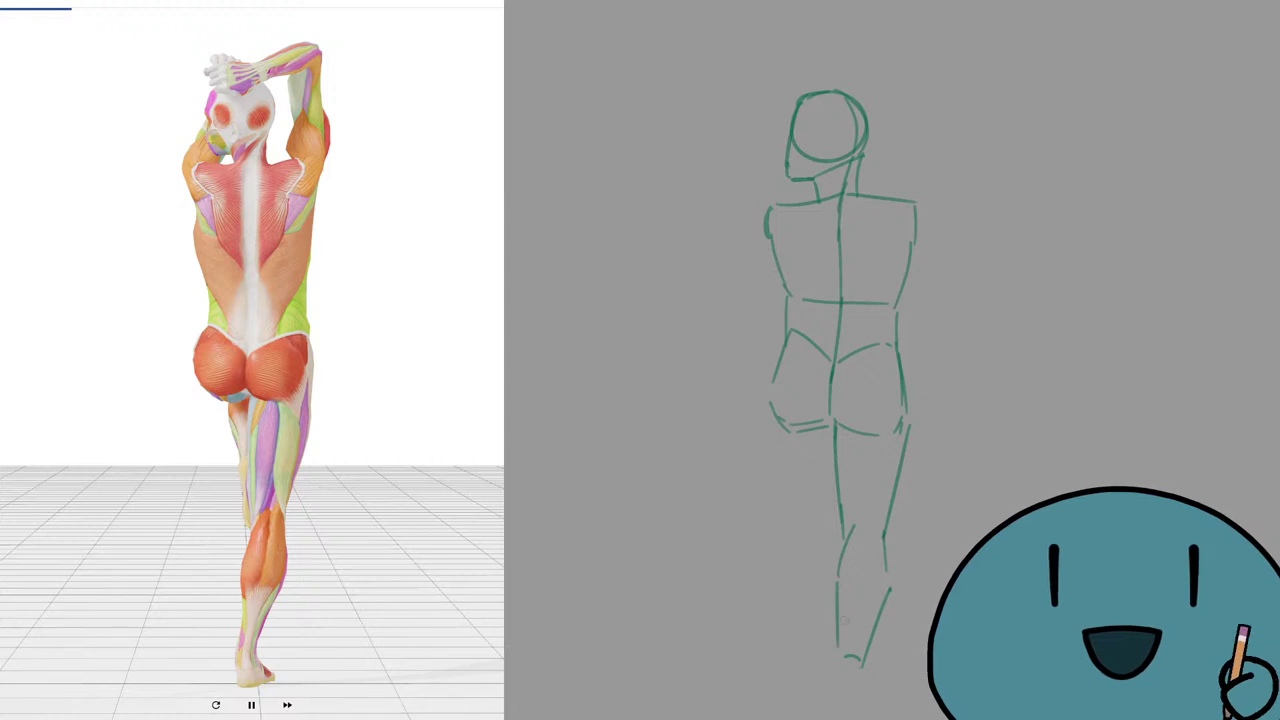
key(ctrl+z)
key(ctrl+z)
key(ctrl+z)
key(ctrl+z)
key(ctrl+z)
key(ctrl+z)
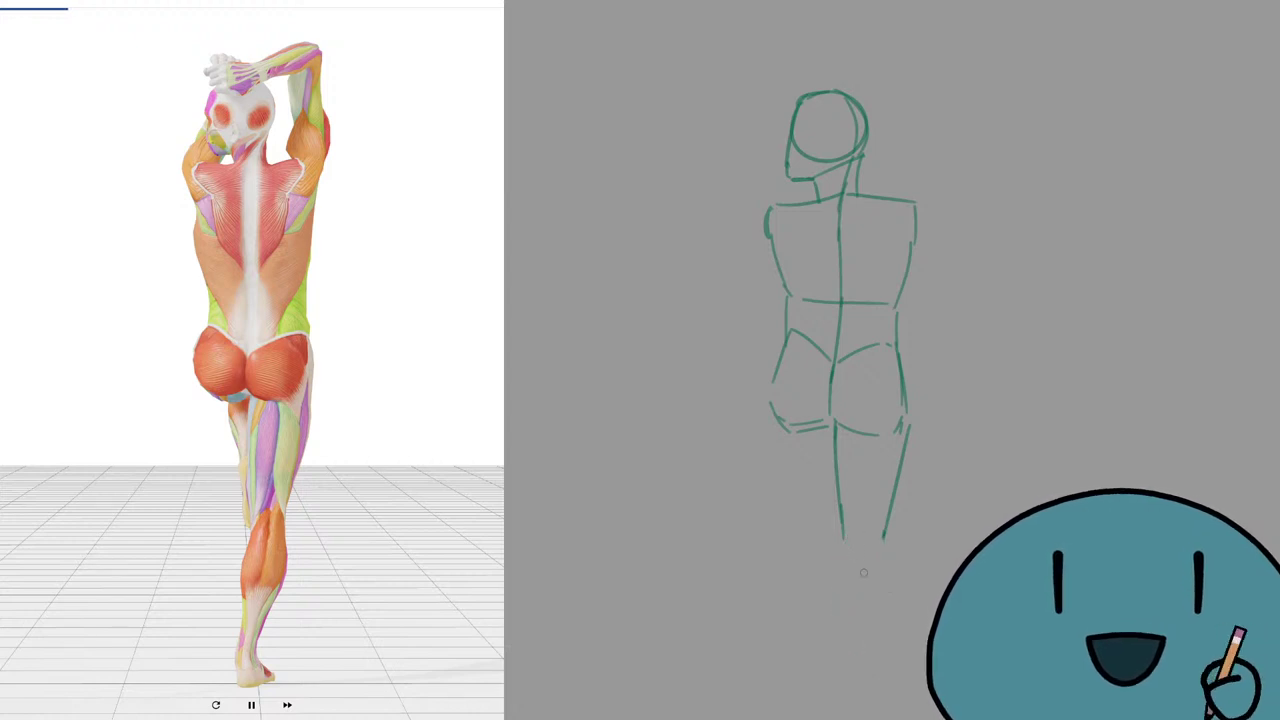
Draw the standing leg's rounded calf, lower leg and foot, and add the partly hidden left thigh beside it.
mouse_move(841, 582)
mouse_down()
mouse_move(857, 533)
mouse_move(880, 606)
mouse_up()
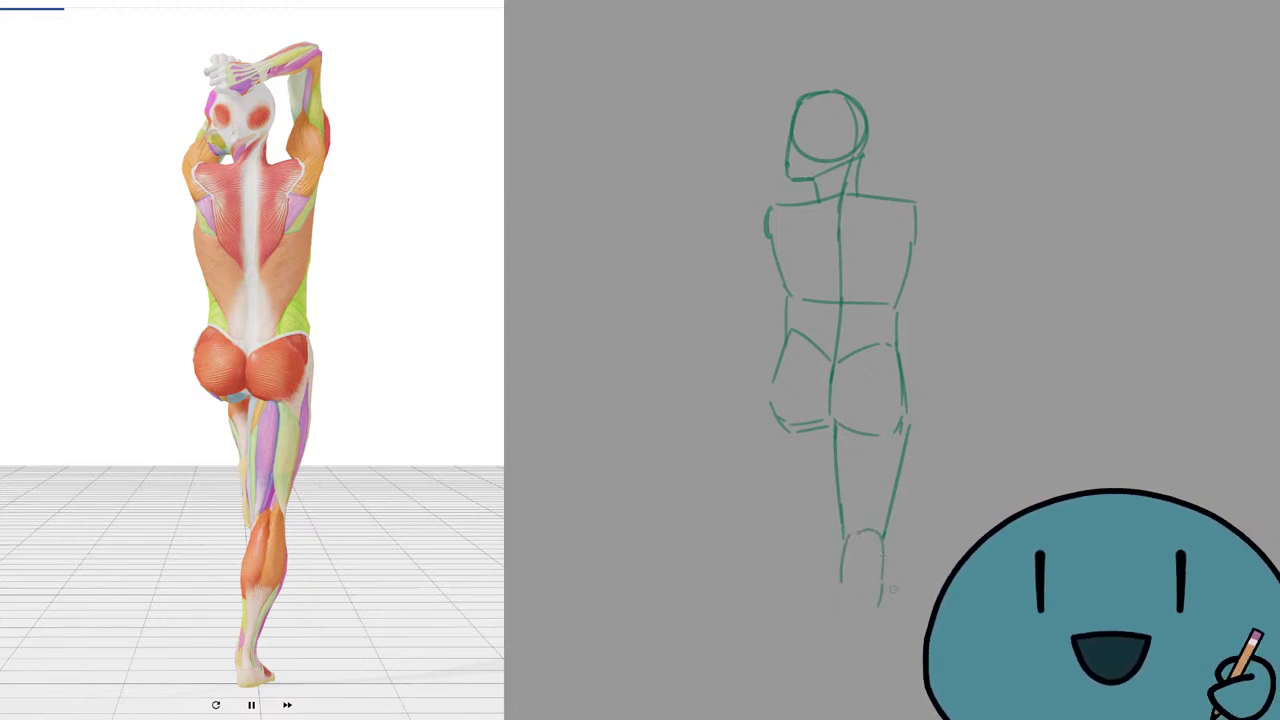
key(ctrl+z)
mouse_move(883, 540)
mouse_down()
mouse_move(886, 588)
mouse_move(861, 667)
mouse_move(843, 668)
mouse_up()
mouse_move(841, 588)
mouse_down()
mouse_move(837, 670)
mouse_move(849, 700)
mouse_move(866, 666)
mouse_move(851, 699)
mouse_up()
key(ctrl+z)
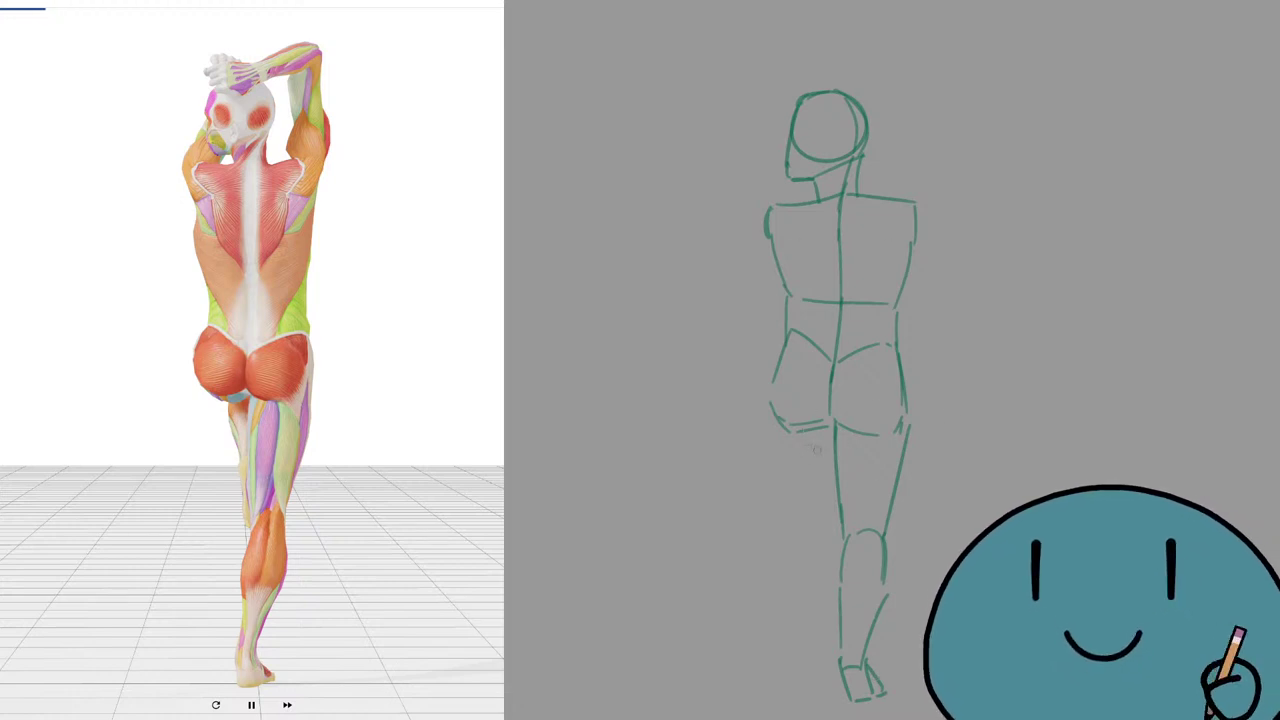
drag(798, 432, 838, 505)
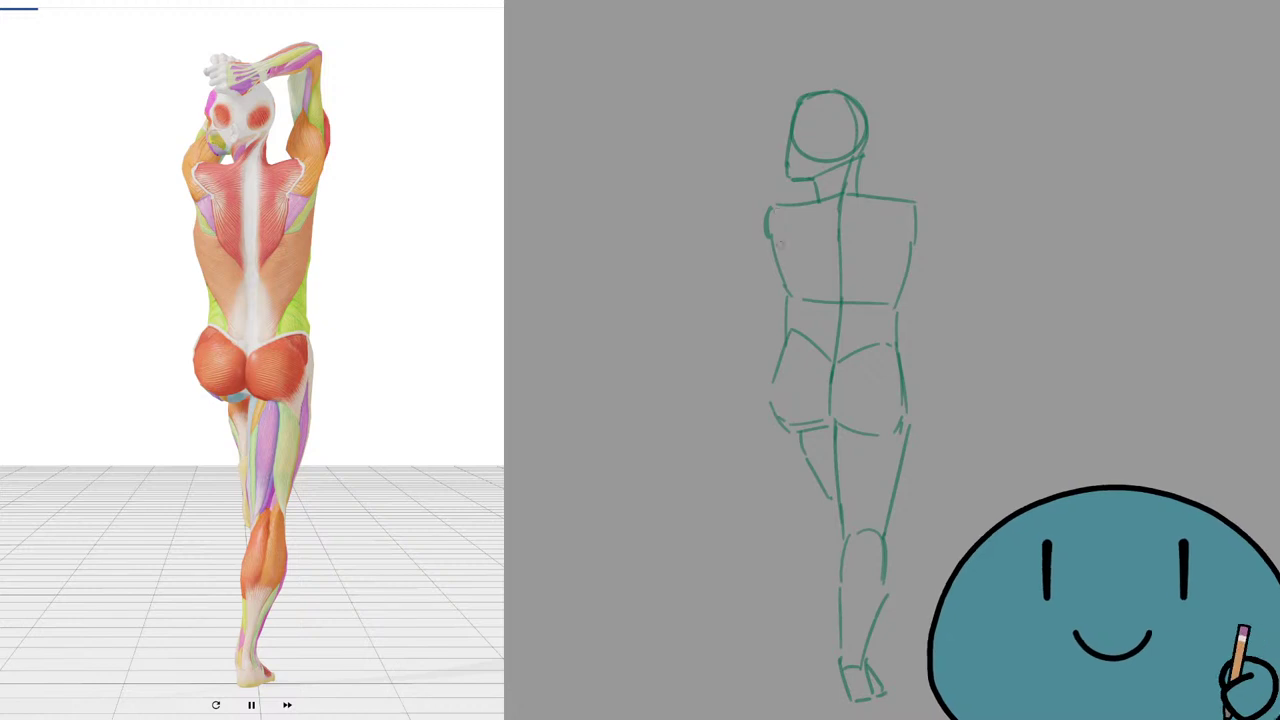
Redraw the left torso side from shoulder to hip and narrow the right torso side with a new contour.
key(ctrl+z)
drag(780, 205, 786, 296)
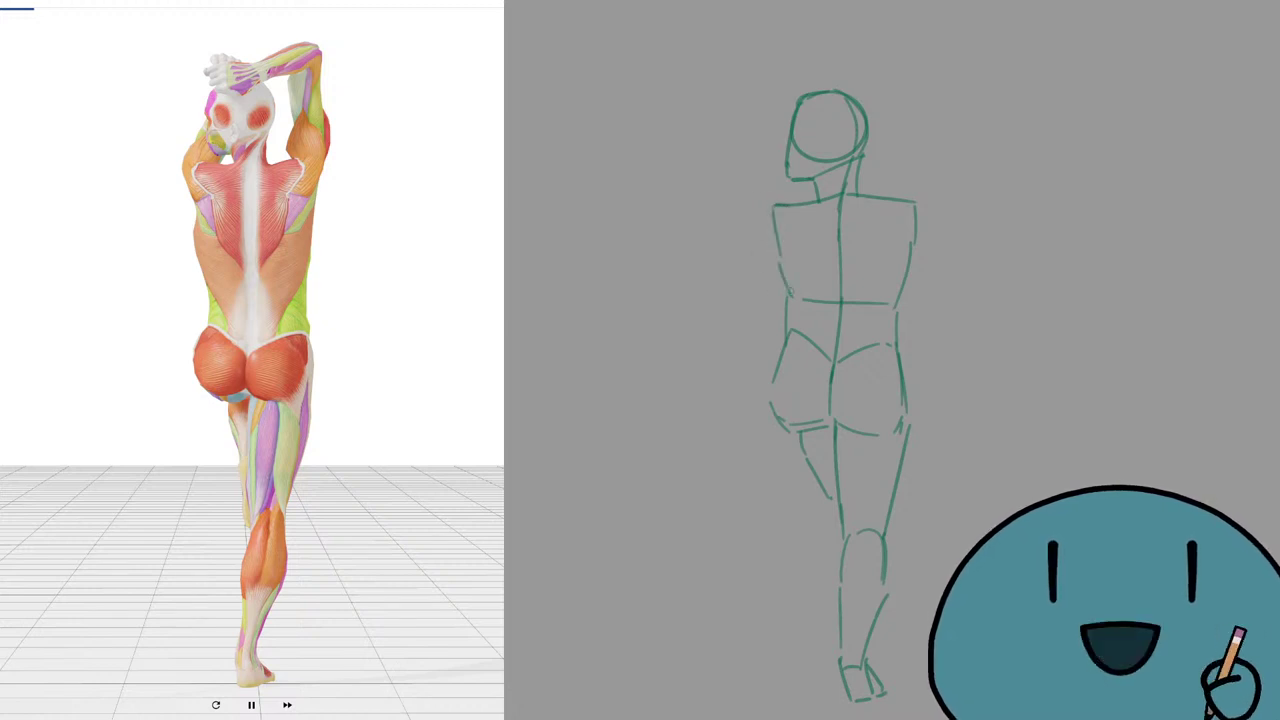
key(ctrl+z)
drag(774, 210, 790, 340)
key(ctrl+z)
drag(788, 346, 772, 384)
mouse_move(917, 204)
mouse_down()
mouse_move(902, 285)
mouse_move(904, 258)
mouse_move(896, 295)
mouse_up()
key(ctrl+z)
drag(908, 243, 898, 326)
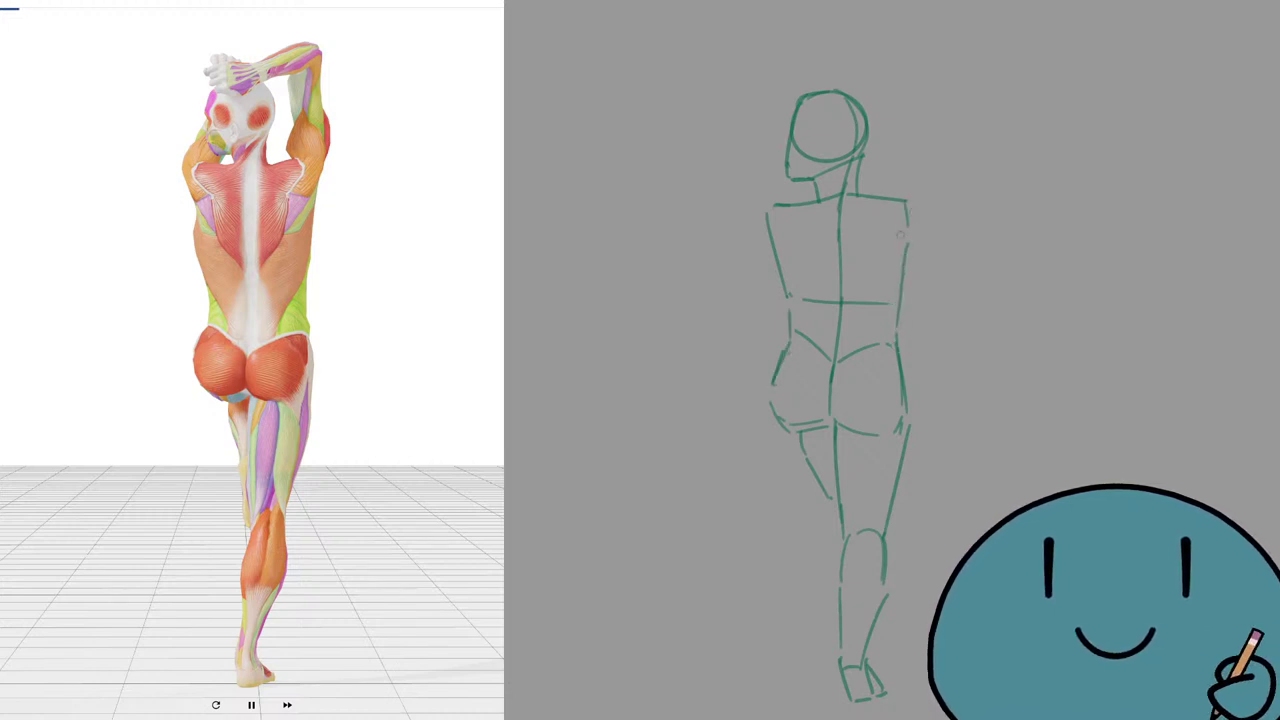
Draw the raised right shoulder as a rounded contour tapering down into the side of the rib cage.
drag(909, 221, 905, 247)
key(ctrl+z)
mouse_move(905, 256)
mouse_down()
mouse_move(917, 211)
mouse_move(883, 186)
mouse_move(914, 165)
mouse_move(927, 193)
mouse_move(904, 255)
mouse_up()
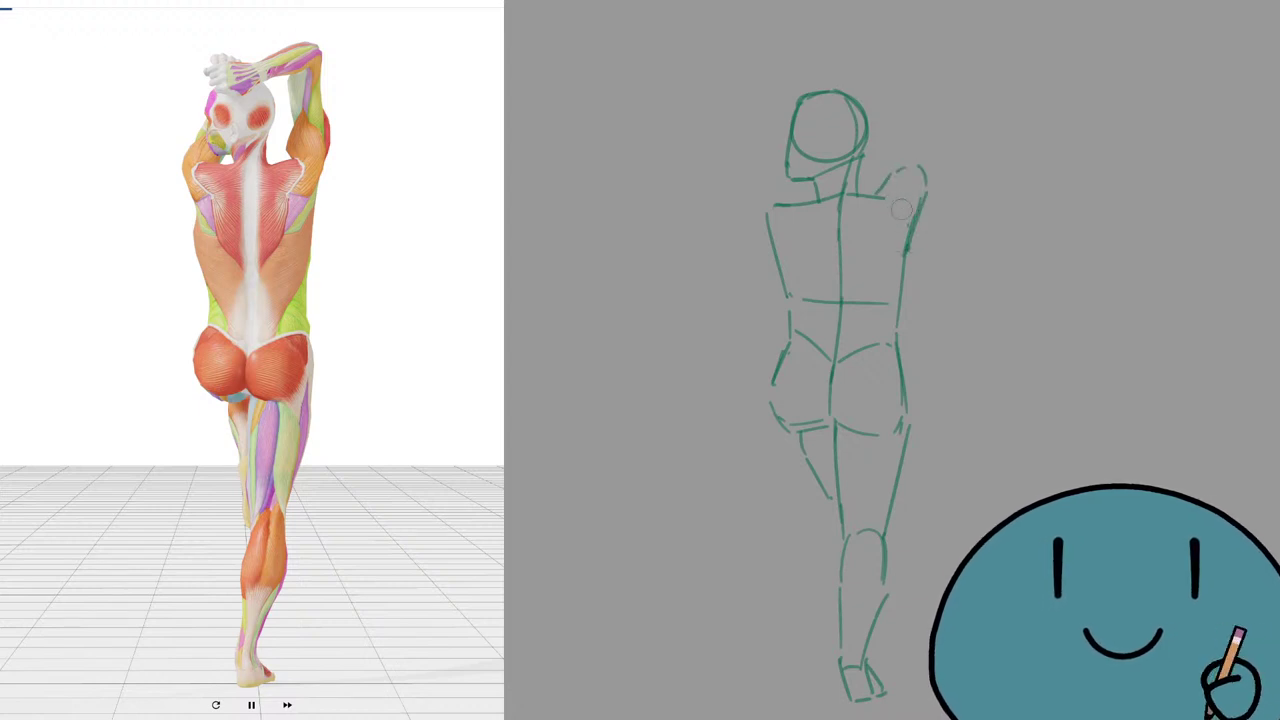
Draw the right upper arm rising vertically to a rounded elbow, with the forearm bent back over the head.
mouse_move(921, 70)
mouse_down()
mouse_move(910, 121)
mouse_move(919, 167)
mouse_up()
key(ctrl+z)
key(ctrl+z)
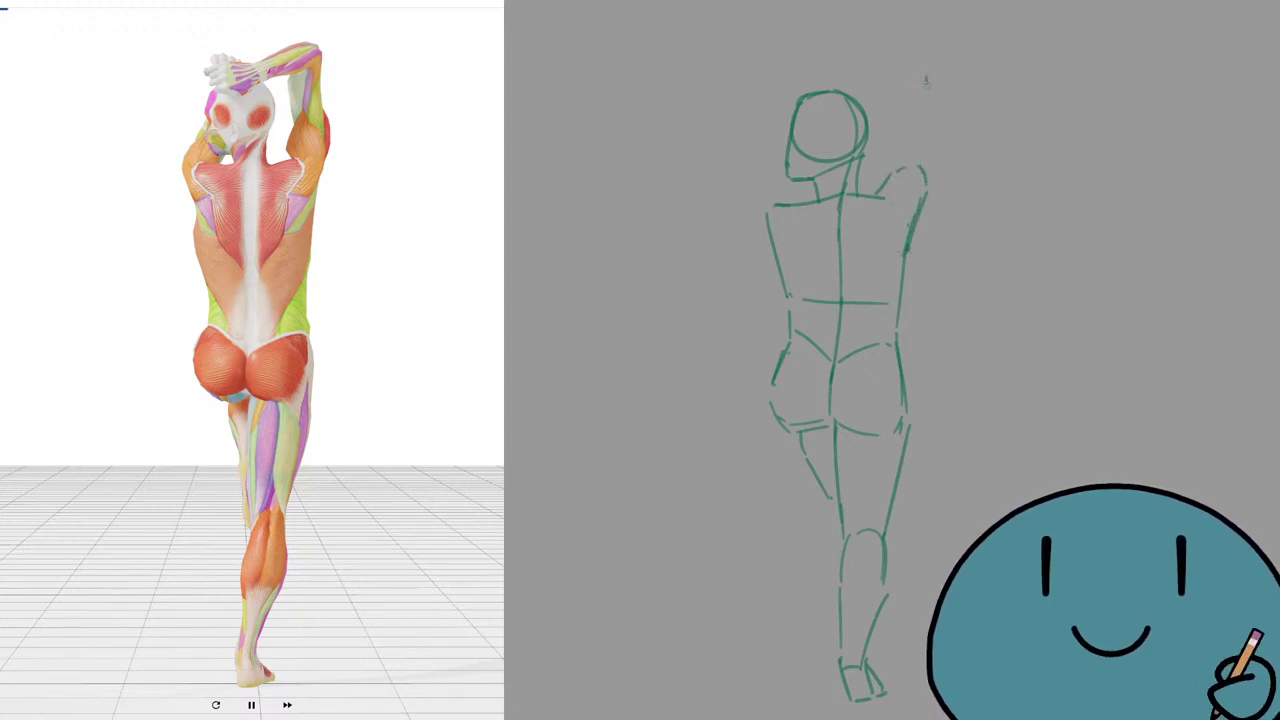
mouse_move(927, 81)
mouse_down()
mouse_move(898, 72)
mouse_move(918, 90)
mouse_move(927, 75)
mouse_move(902, 62)
mouse_move(922, 85)
mouse_move(836, 93)
mouse_up()
key(ctrl+z)
drag(899, 64, 821, 120)
drag(822, 118, 804, 99)
mouse_move(815, 94)
mouse_down()
mouse_move(898, 90)
mouse_move(893, 108)
mouse_up()
key(ctrl+z)
drag(893, 113, 894, 164)
key(ctrl+z)
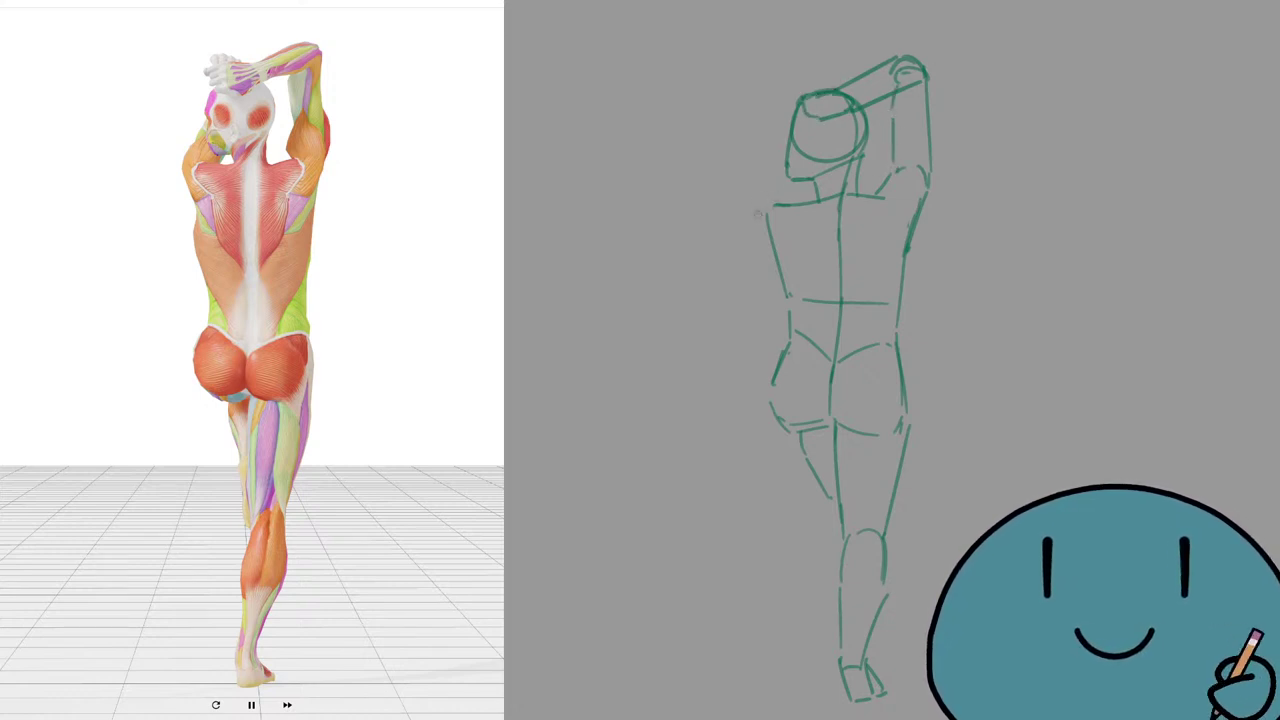
Erase the head outline inside the forearm and add the hand on the head and the raised left shoulder contour.
mouse_move(765, 206)
mouse_down()
mouse_move(760, 215)
mouse_move(774, 181)
mouse_up()
key(e)
drag(860, 103, 840, 93)
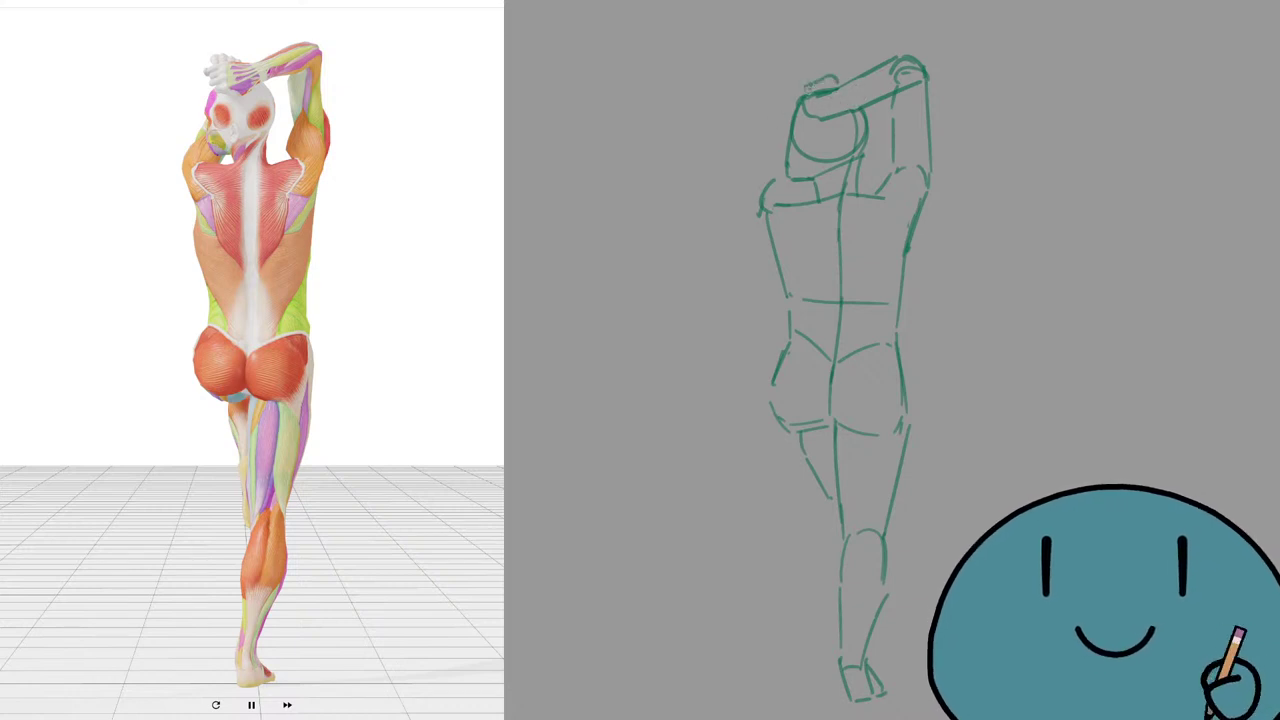
mouse_move(829, 77)
mouse_down()
mouse_move(806, 74)
mouse_move(770, 184)
mouse_move(806, 203)
mouse_up()
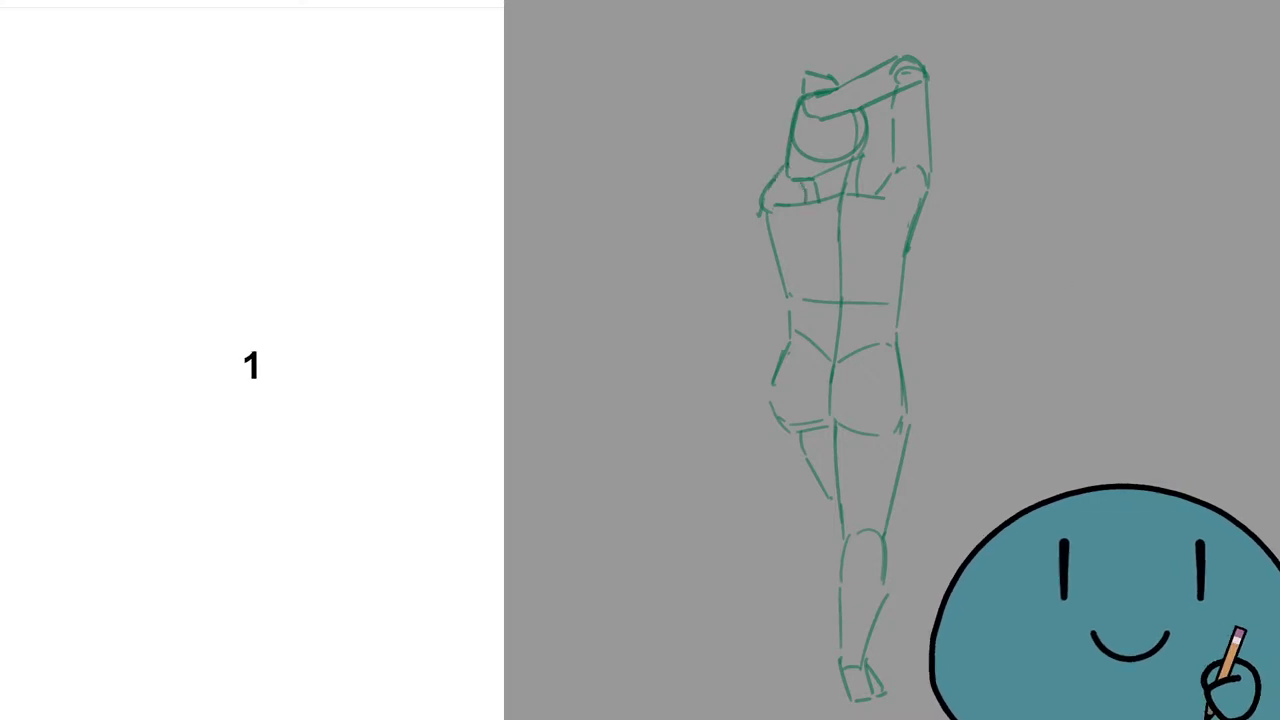
Clear the finished back-view figure from the canvas.
key(Delete)
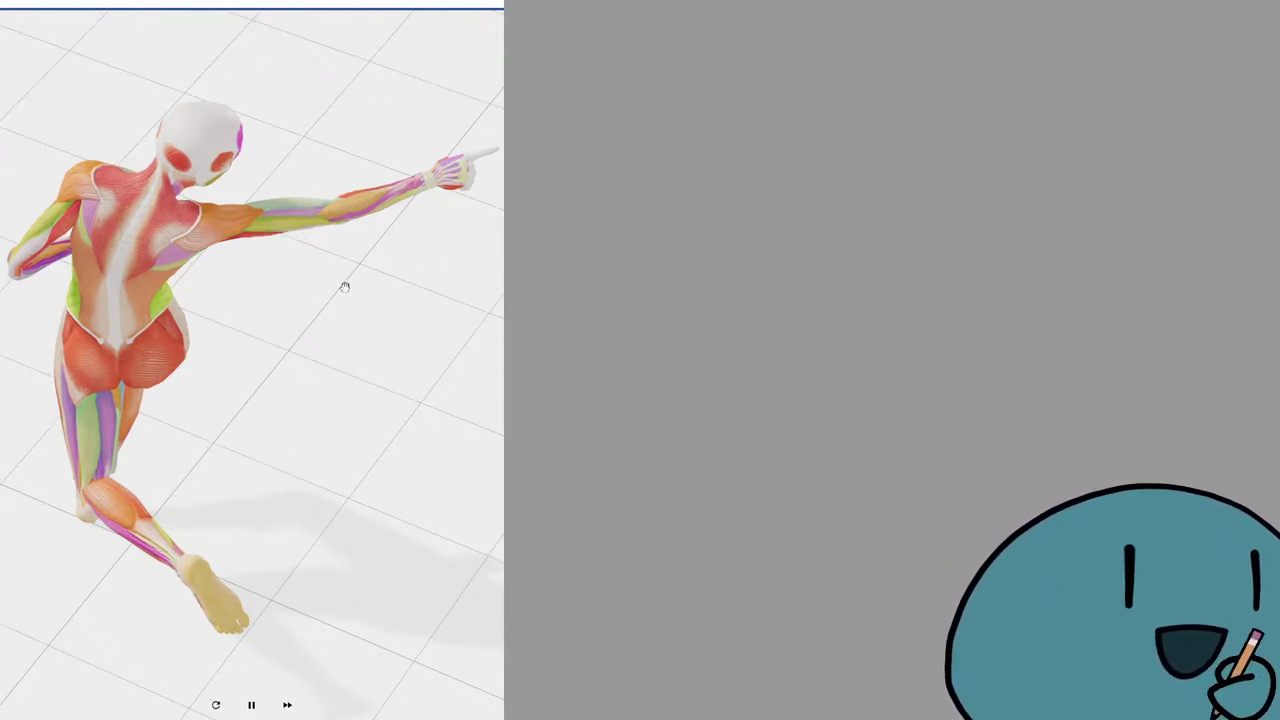
mouse_move(1183, 290)
mouse_down()
mouse_move(1090, 370)
mouse_move(953, 318)
mouse_up()
key(ctrl+z)
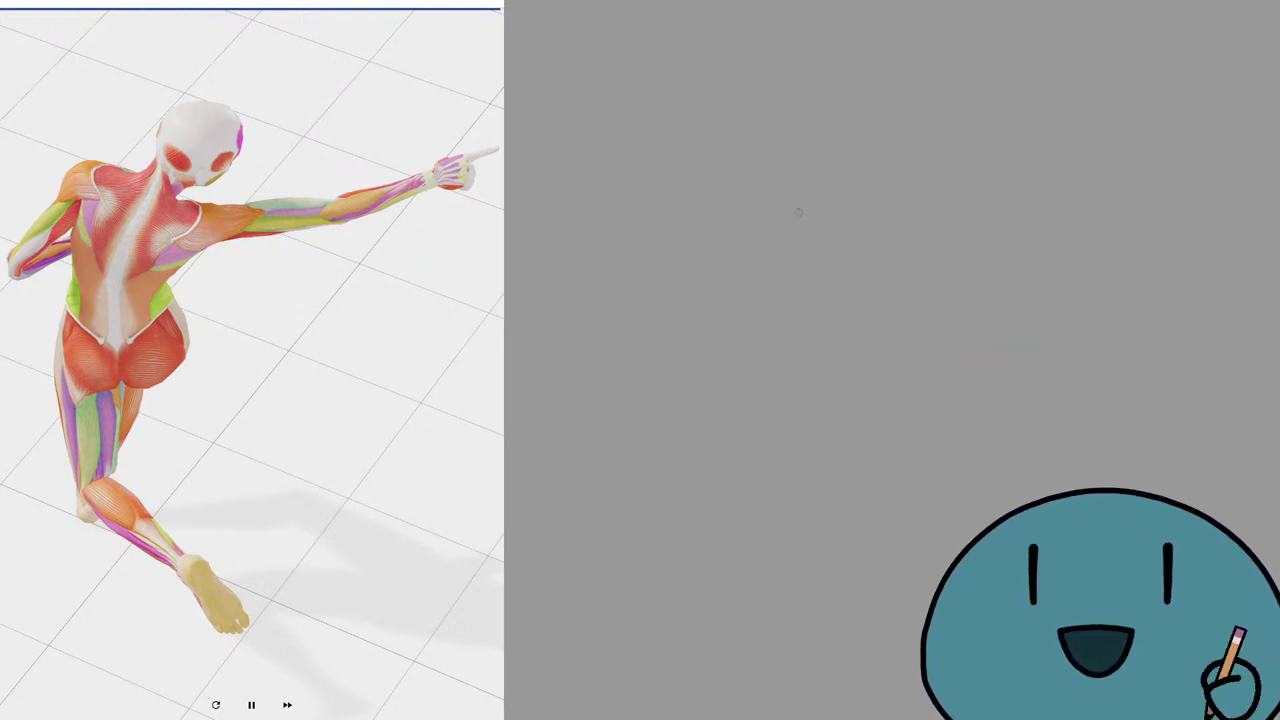
Draw a circle for the pointing figure's head and reshape its right side into a wider cheek contour.
drag(872, 161, 846, 176)
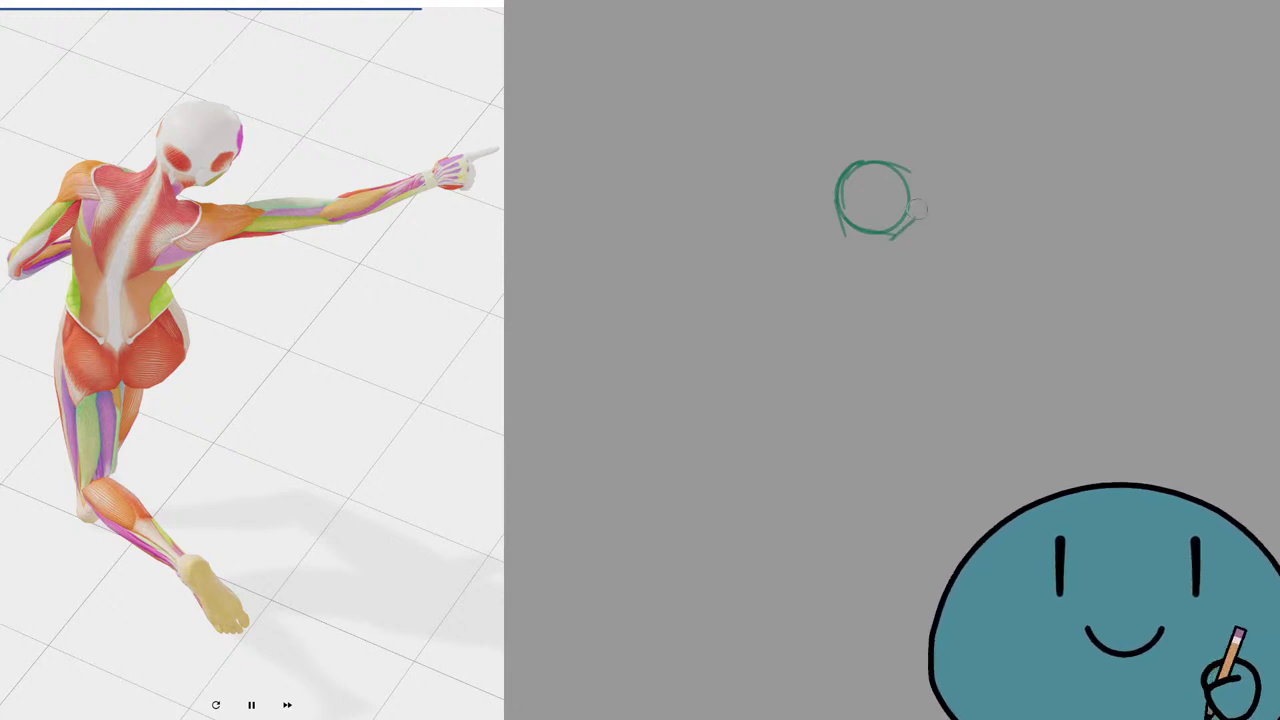
drag(905, 175, 894, 226)
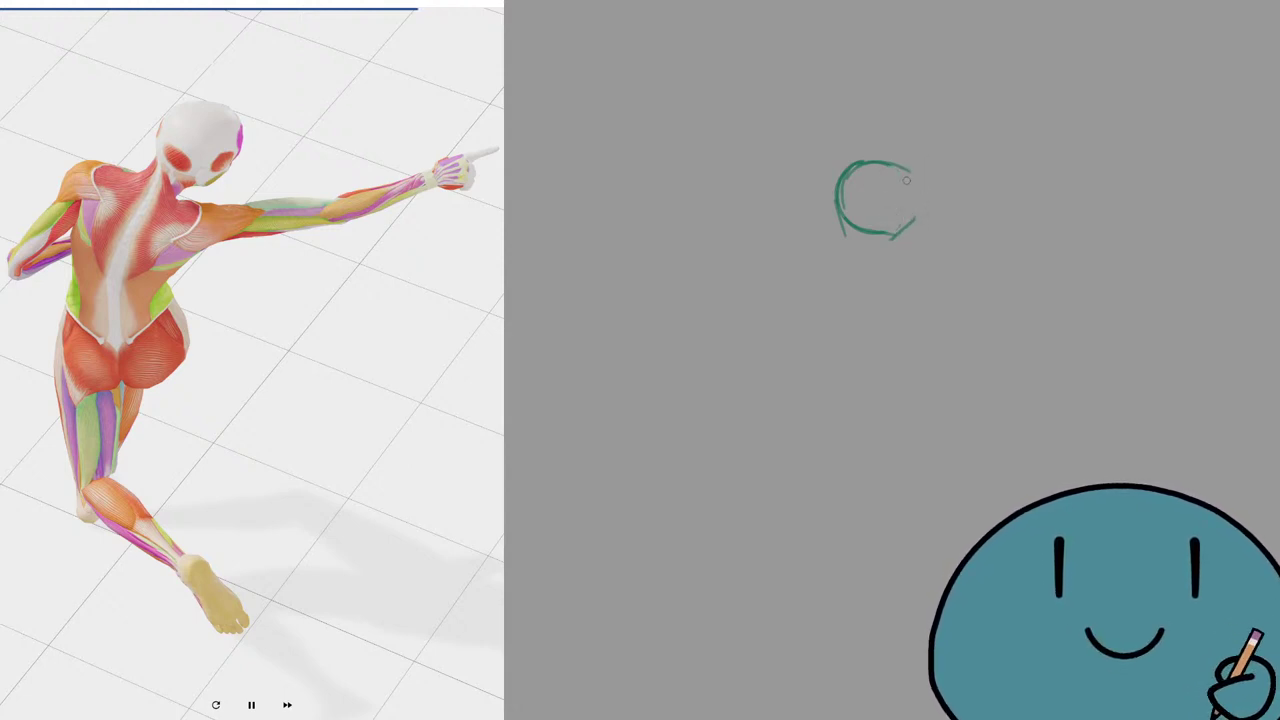
mouse_move(909, 172)
mouse_down()
mouse_move(919, 207)
mouse_move(918, 195)
mouse_up()
key(ctrl+z)
key(ctrl+z)
drag(915, 204, 904, 232)
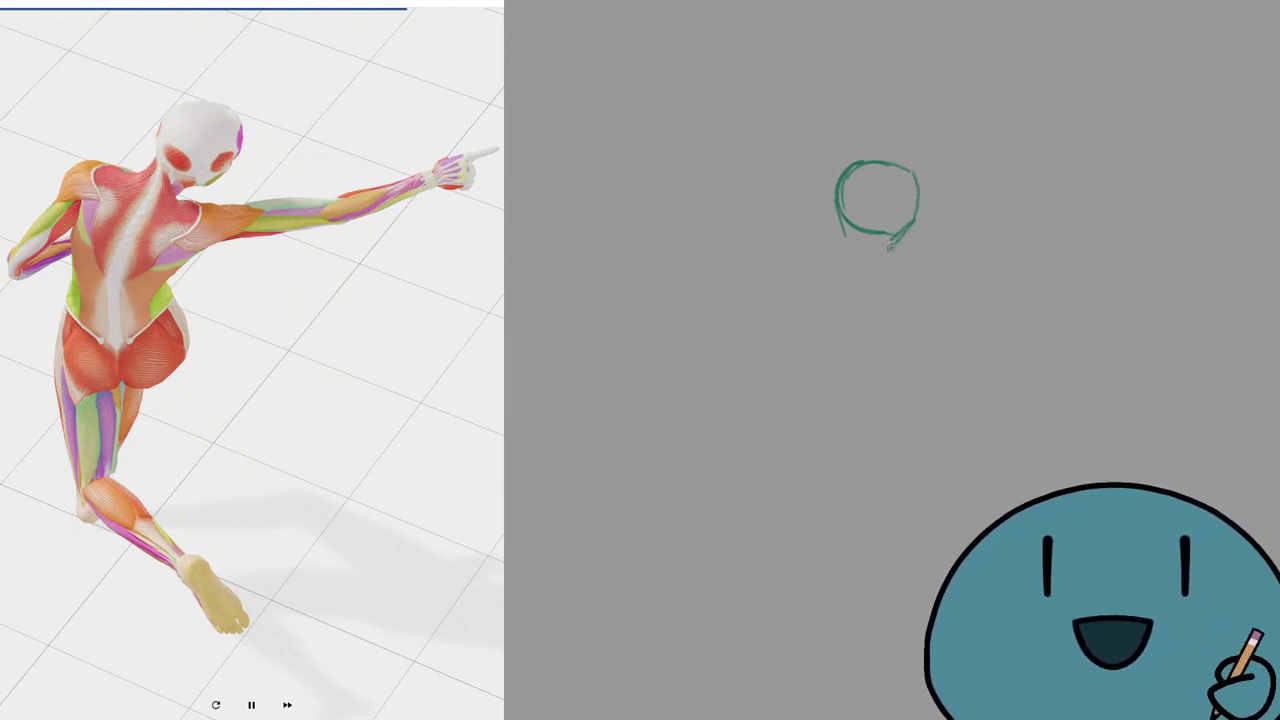
Clean up the lower right of the head, adding the angled jaw edge and the neck's right contour.
key(ctrl+z)
mouse_move(914, 221)
mouse_down()
mouse_move(876, 245)
mouse_move(845, 208)
mouse_move(894, 236)
mouse_up()
key(e)
key(b)
key(ctrl+z)
key(ctrl+z)
key(ctrl+z)
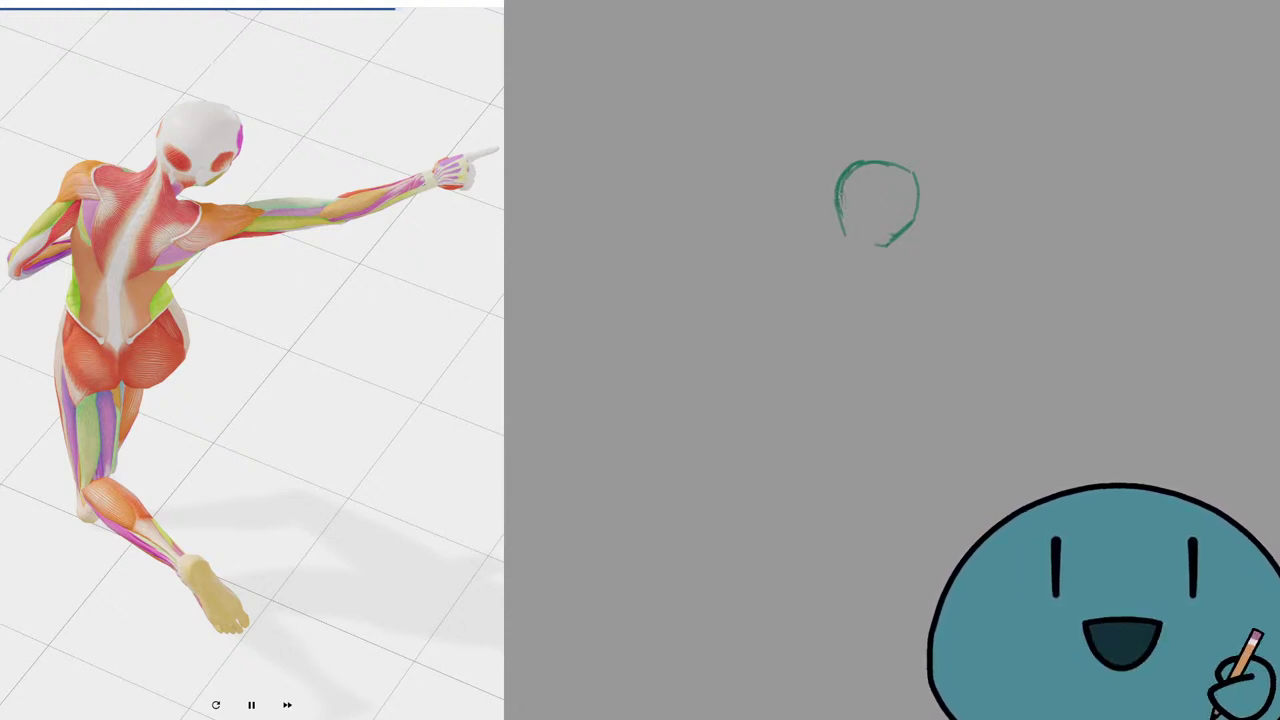
drag(841, 190, 895, 236)
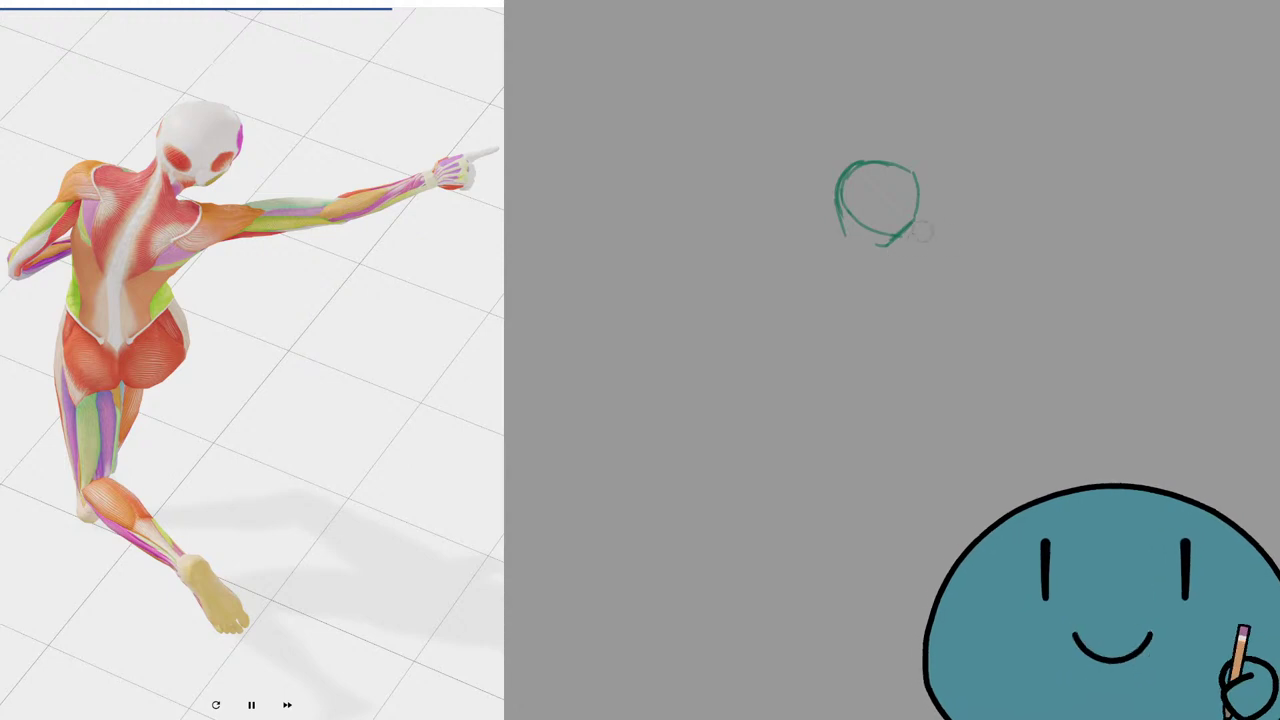
drag(893, 240, 851, 260)
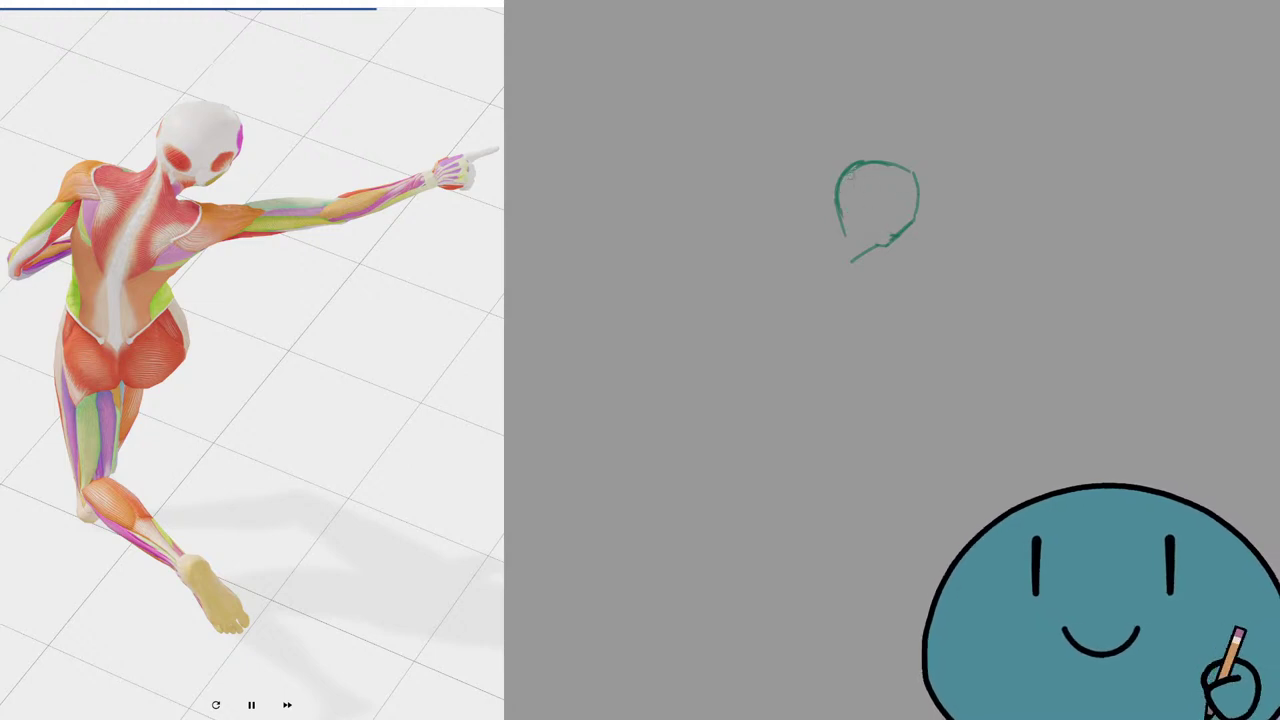
Draw the skull's lower curve and inner left arc, and extend the neck's left contour down toward the back.
mouse_move(847, 172)
mouse_down()
mouse_move(838, 226)
mouse_move(890, 235)
mouse_up()
key(ctrl+z)
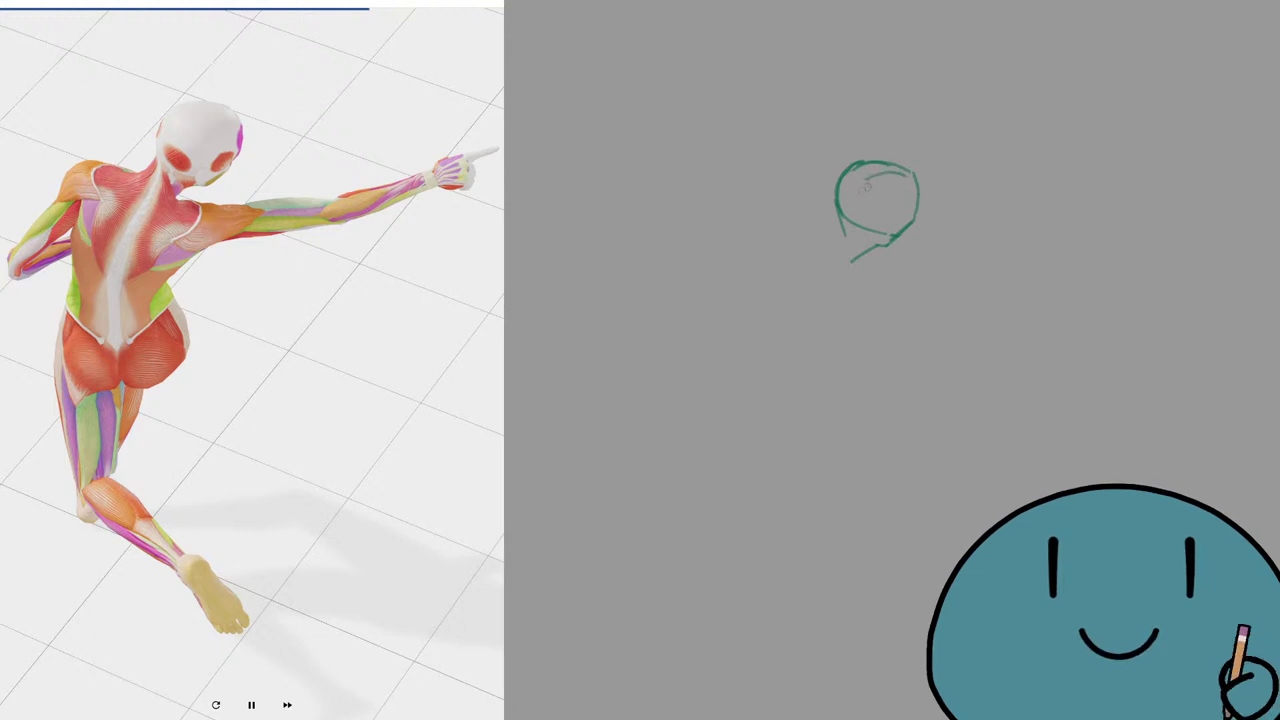
drag(894, 170, 841, 211)
key(ctrl+z)
key(ctrl+z)
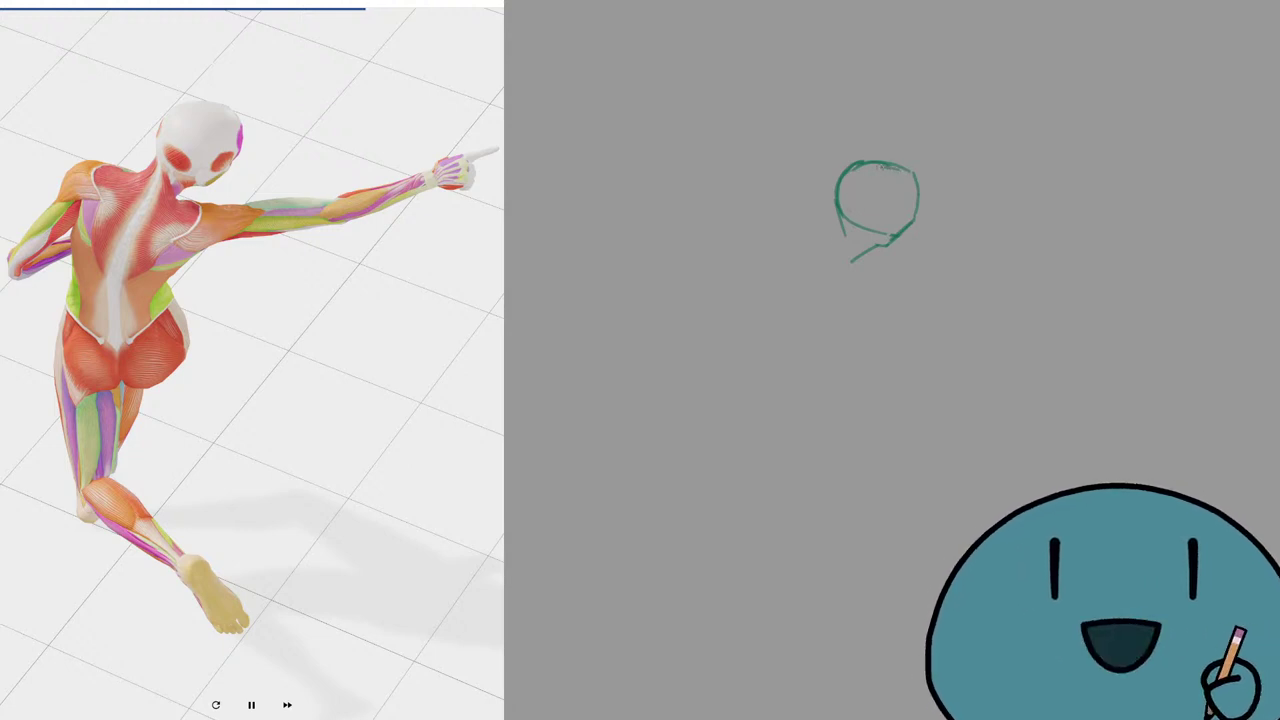
mouse_move(899, 170)
mouse_down()
mouse_move(845, 193)
mouse_move(842, 239)
mouse_move(818, 278)
mouse_up()
key(ctrl+z)
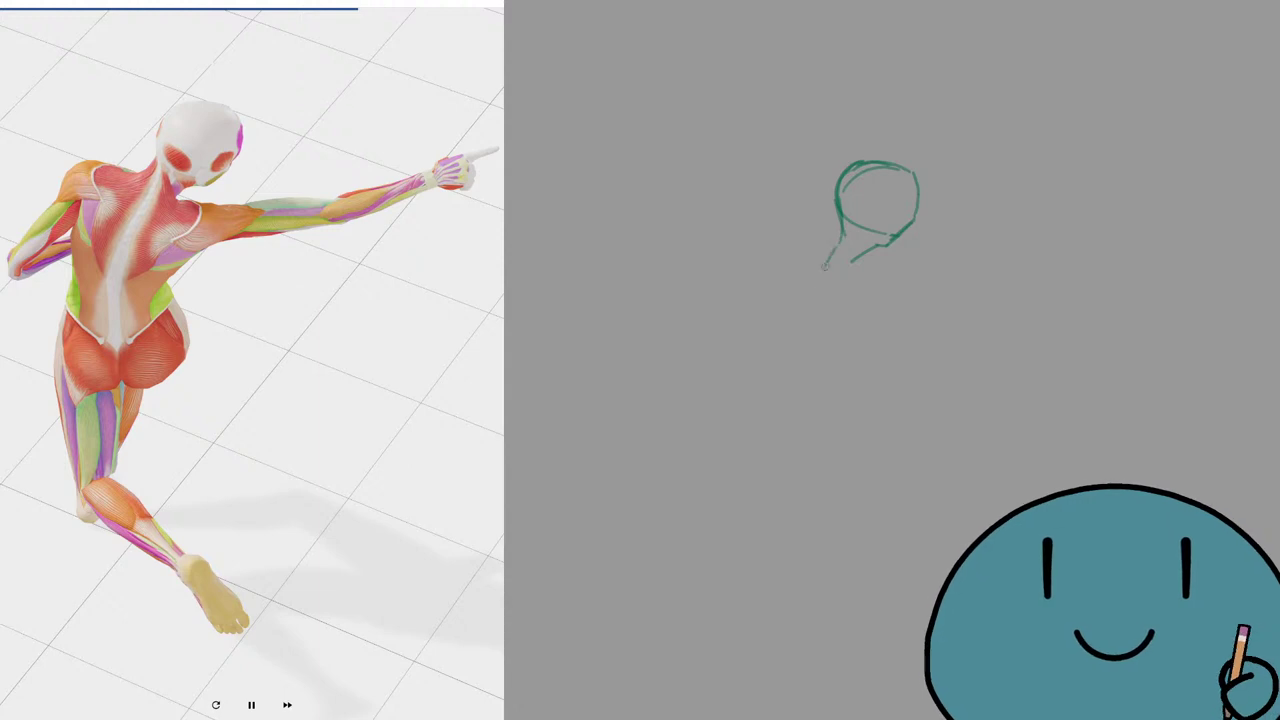
Draw the slanted shoulder line with trapezius slopes from the neck and short curves marking both shoulder ends.
mouse_move(836, 208)
mouse_down()
mouse_move(817, 241)
mouse_move(788, 243)
mouse_move(790, 216)
mouse_move(774, 210)
mouse_up()
key(ctrl+z)
key(ctrl+z)
key(ctrl+z)
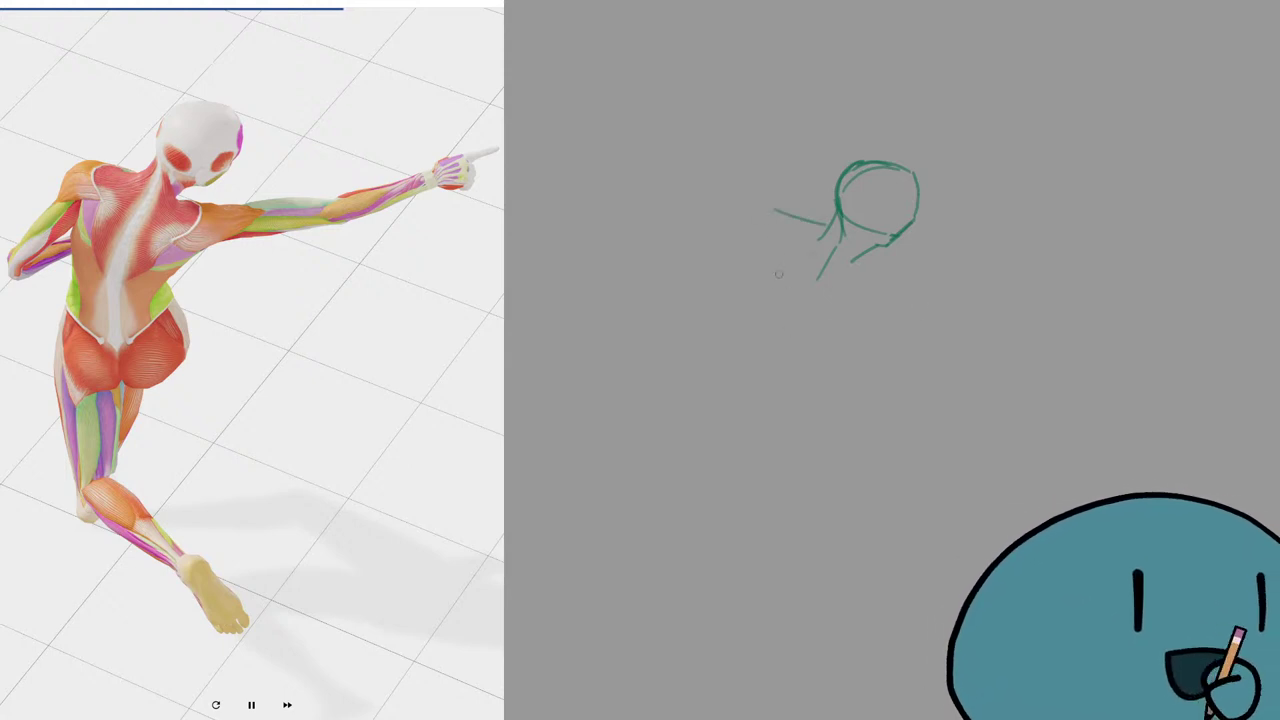
key(ctrl+z)
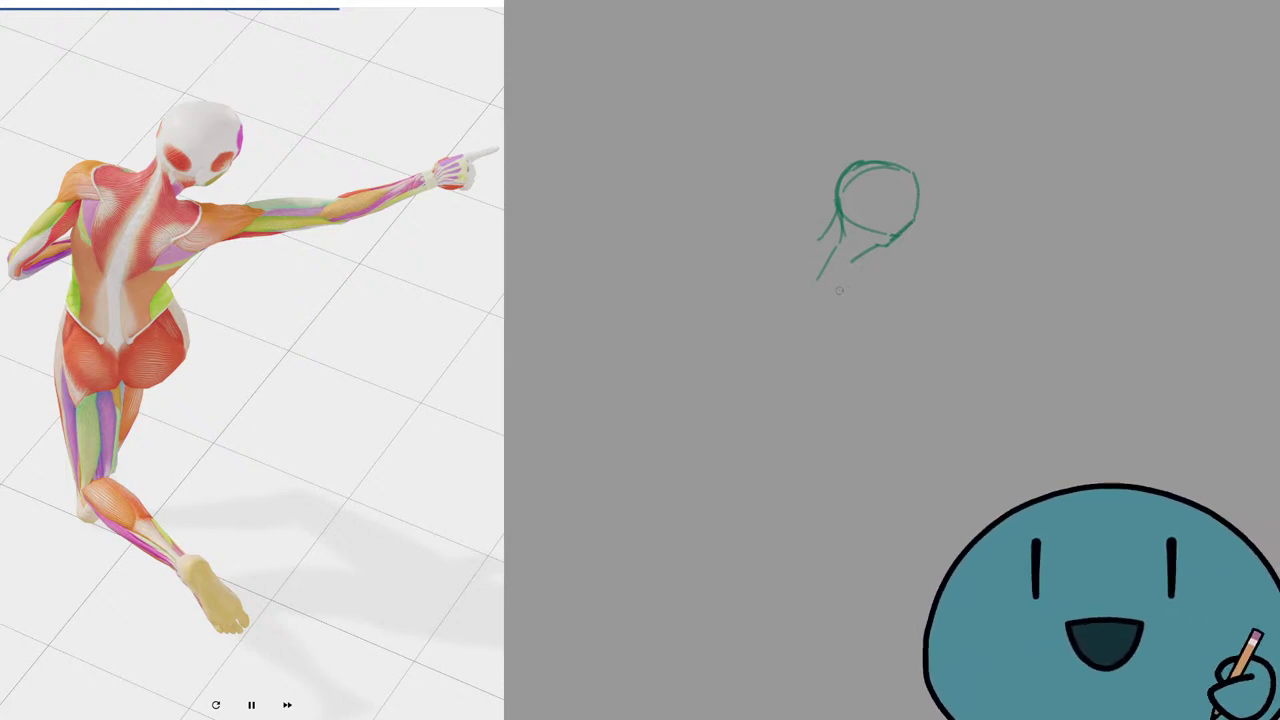
mouse_move(822, 242)
mouse_down()
mouse_move(844, 265)
mouse_move(847, 252)
mouse_move(882, 287)
mouse_up()
key(ctrl+z)
drag(838, 243, 773, 227)
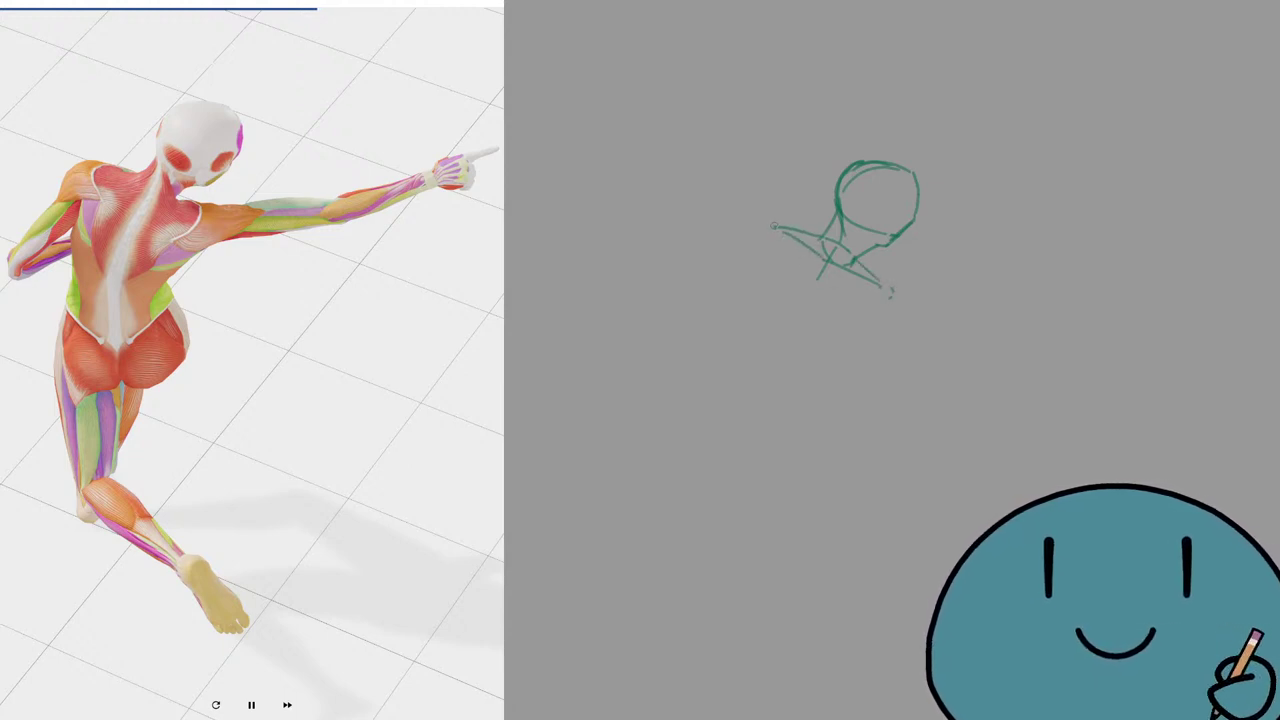
drag(775, 228, 757, 241)
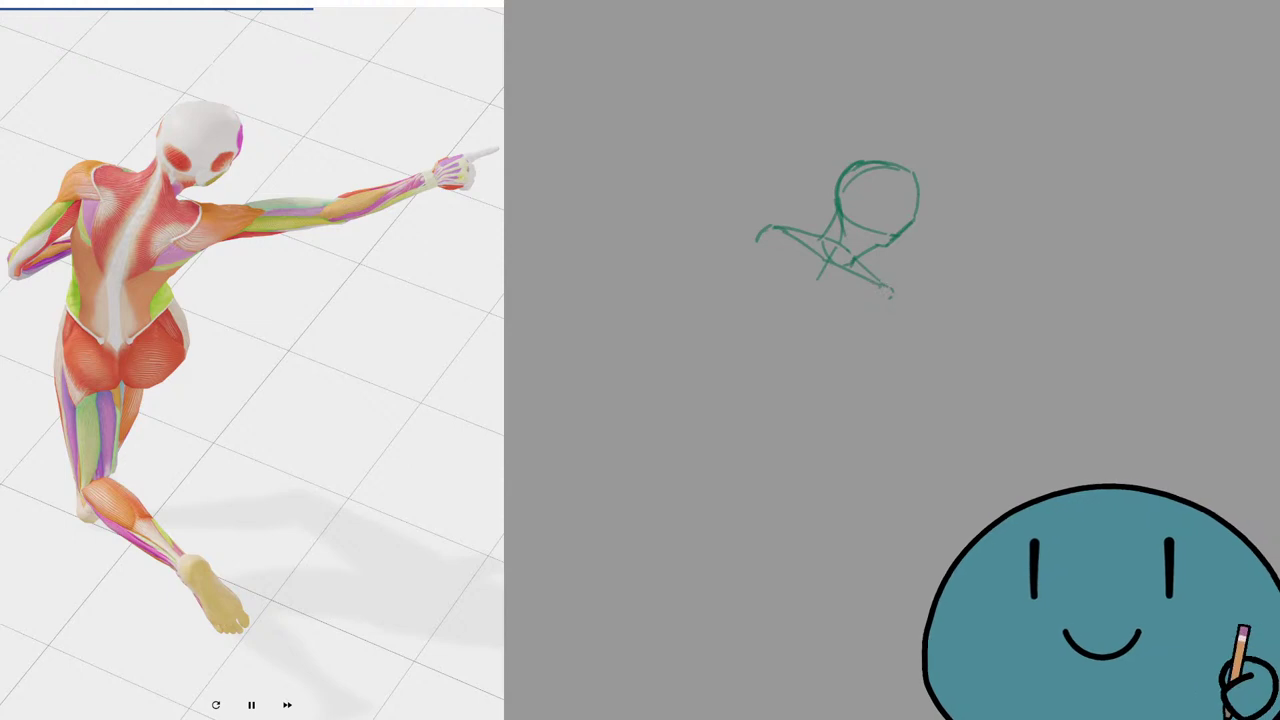
drag(878, 278, 890, 305)
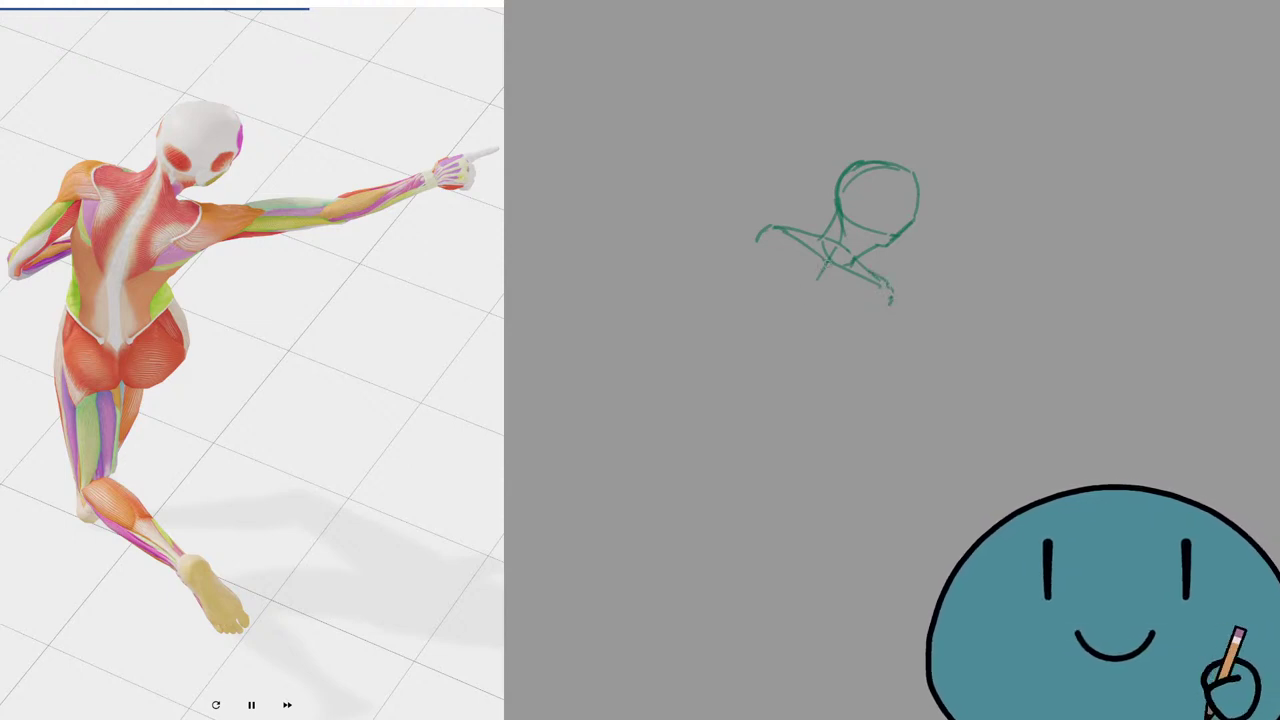
Draw the curved upper spine and outline the ribcage's sides and lower edge.
mouse_move(830, 256)
mouse_down()
mouse_move(799, 318)
mouse_move(812, 351)
mouse_up()
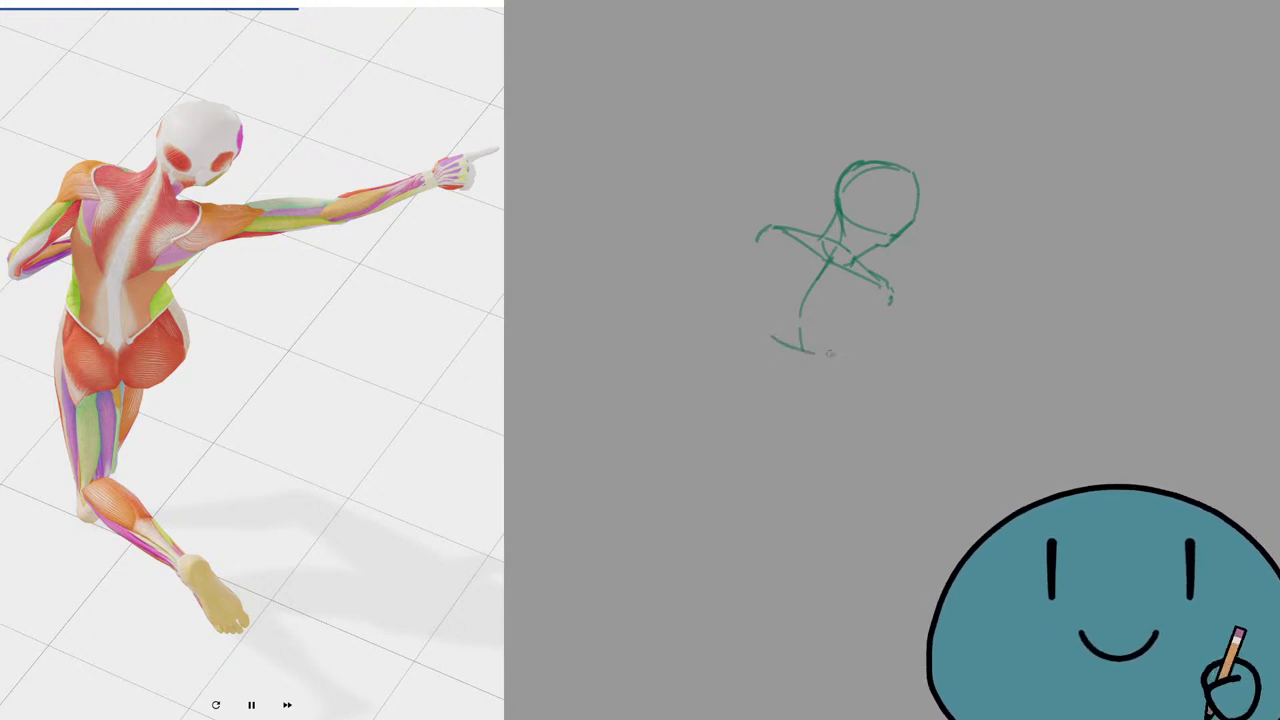
drag(831, 353, 866, 322)
key(ctrl+z)
drag(766, 336, 776, 242)
key(ctrl+z)
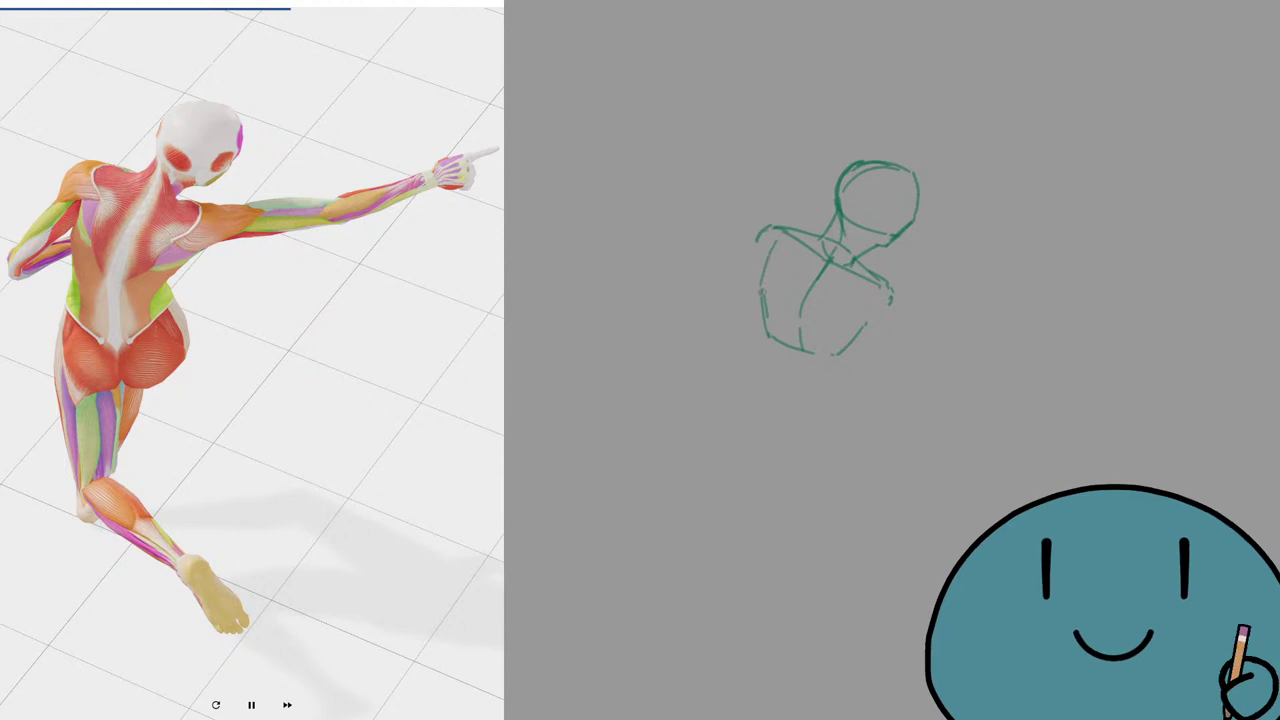
Draw the right shoulder with its outstretched upper arm, and the left shoulder cap with the upper arm's outer line.
mouse_move(870, 319)
mouse_down()
mouse_move(875, 299)
mouse_move(886, 310)
mouse_move(915, 285)
mouse_move(911, 298)
mouse_up()
key(ctrl+z)
key(ctrl+z)
mouse_move(908, 303)
mouse_down()
mouse_move(876, 308)
mouse_move(905, 257)
mouse_move(889, 315)
mouse_move(914, 311)
mouse_move(868, 322)
mouse_move(938, 299)
mouse_up()
key(e)
key(ctrl+z)
drag(870, 323, 994, 292)
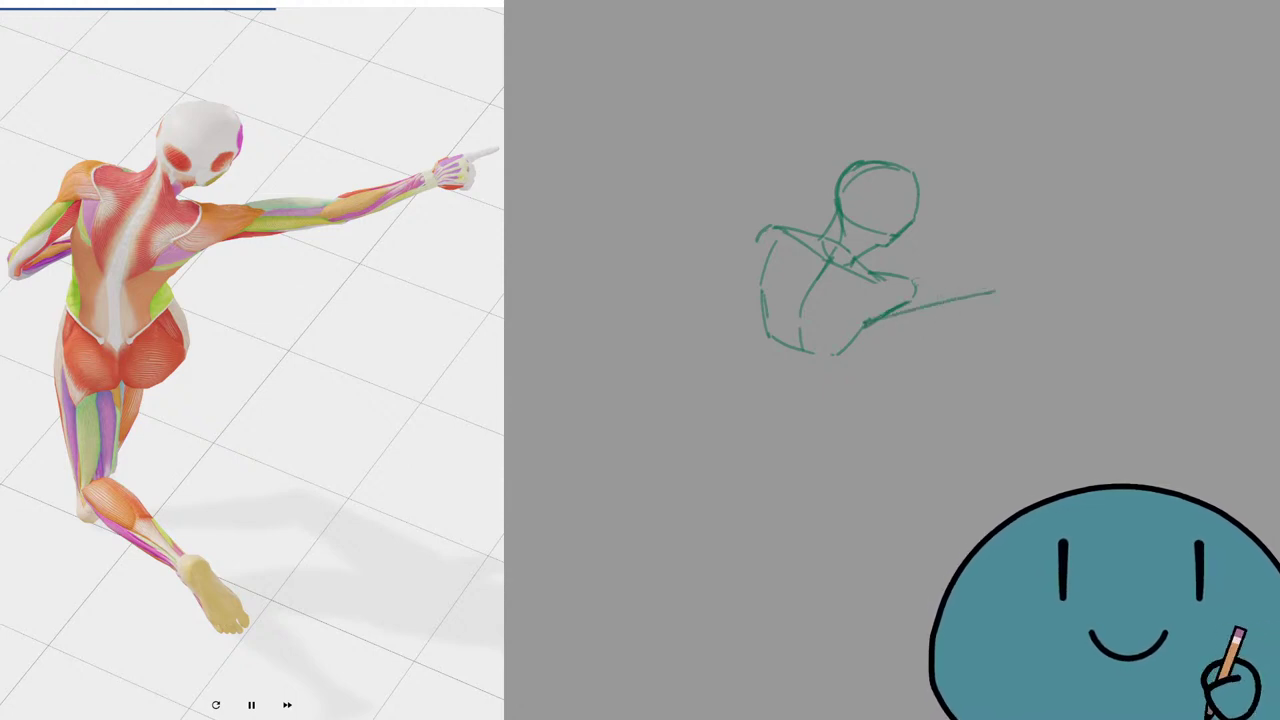
mouse_move(908, 276)
mouse_down()
mouse_move(1002, 278)
mouse_move(990, 268)
mouse_move(998, 291)
mouse_up()
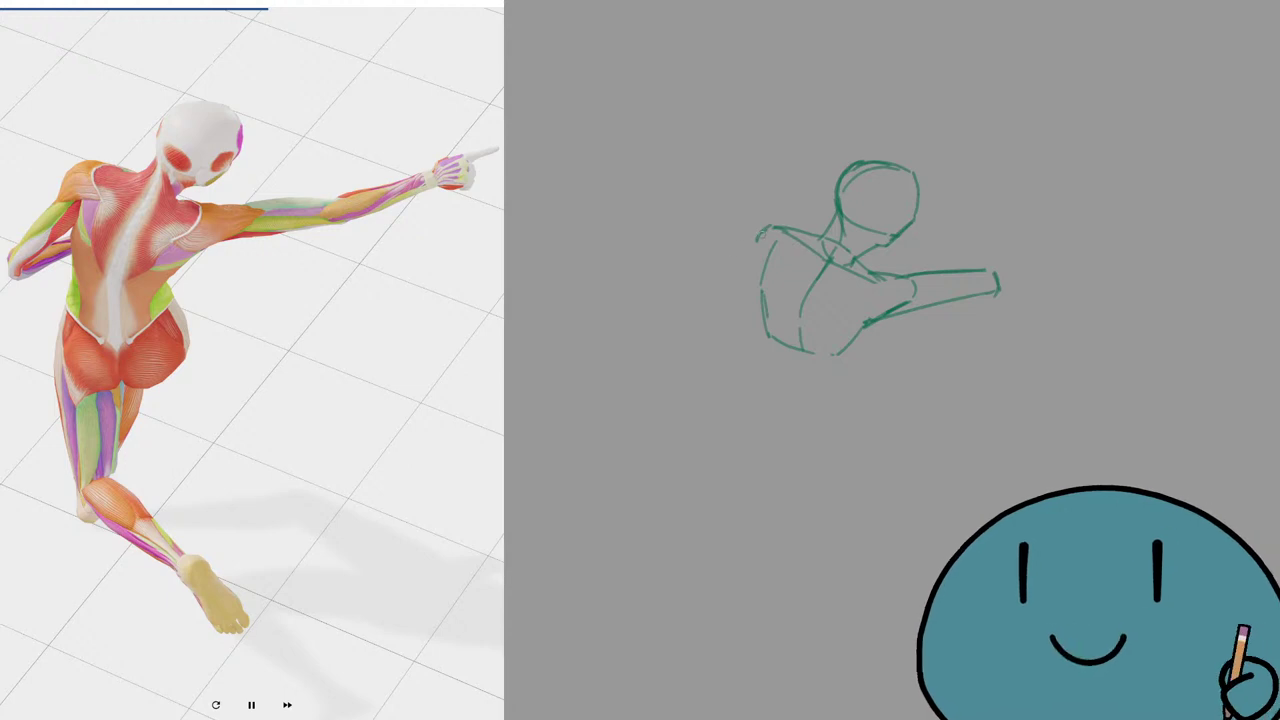
mouse_move(798, 225)
mouse_down()
mouse_move(755, 240)
mouse_move(773, 226)
mouse_move(752, 252)
mouse_move(776, 256)
mouse_move(714, 304)
mouse_up()
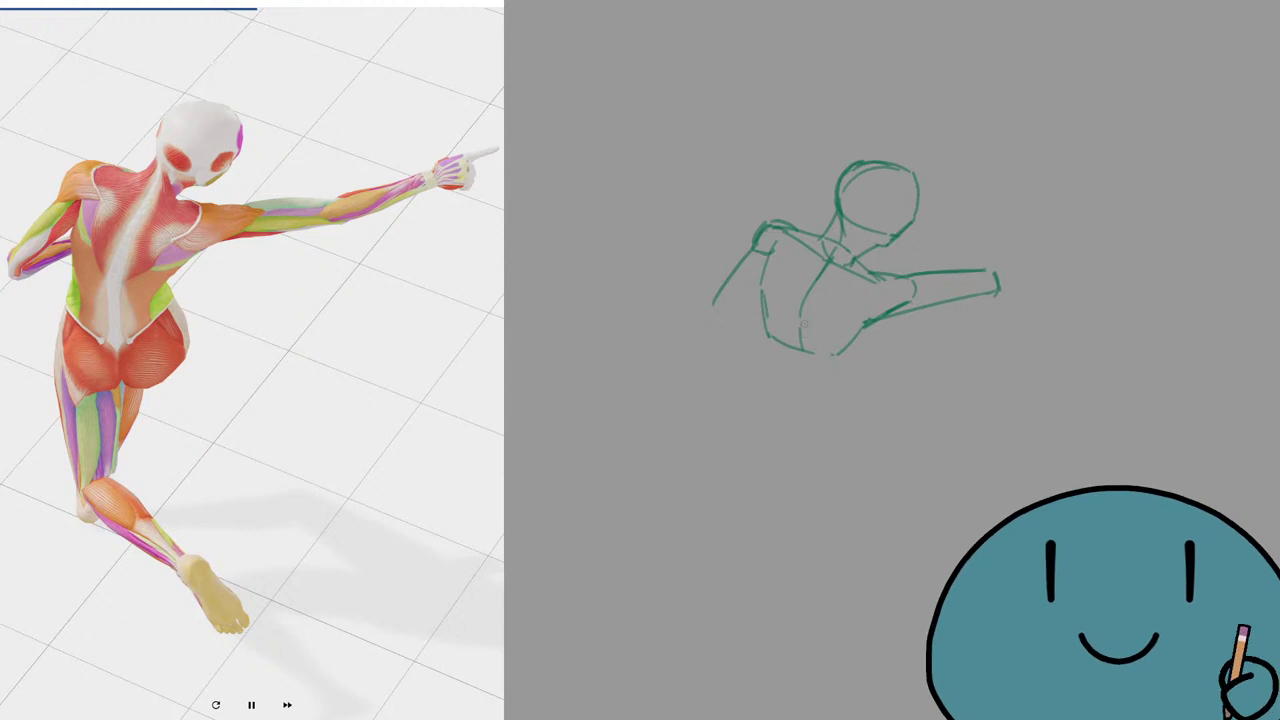
Extend the spine down to a V-shaped pelvis top and draw the right hip sloping outward.
drag(802, 340, 807, 395)
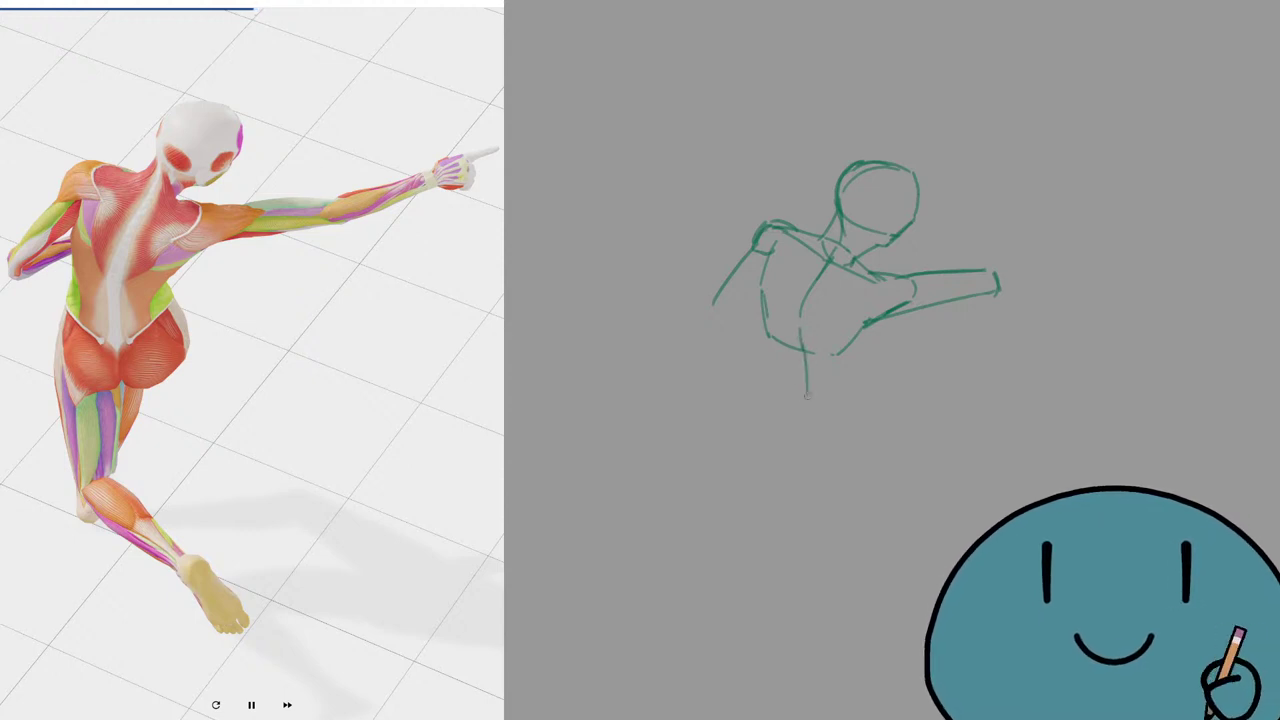
key(ctrl+z)
mouse_move(803, 342)
mouse_down()
mouse_move(807, 401)
mouse_move(846, 353)
mouse_move(827, 402)
mouse_move(833, 393)
mouse_move(813, 397)
mouse_move(842, 382)
mouse_up()
key(ctrl+z)
key(ctrl+z)
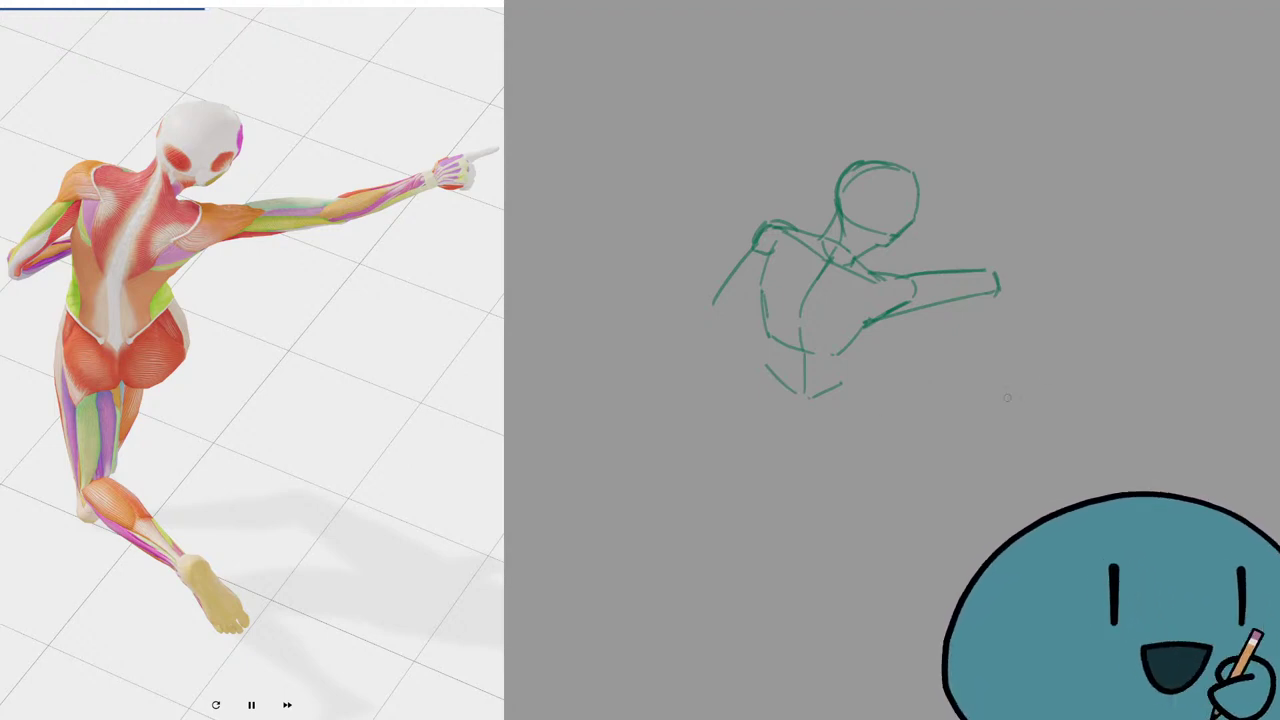
drag(1007, 370, 908, 416)
key(ctrl+z)
drag(848, 362, 885, 428)
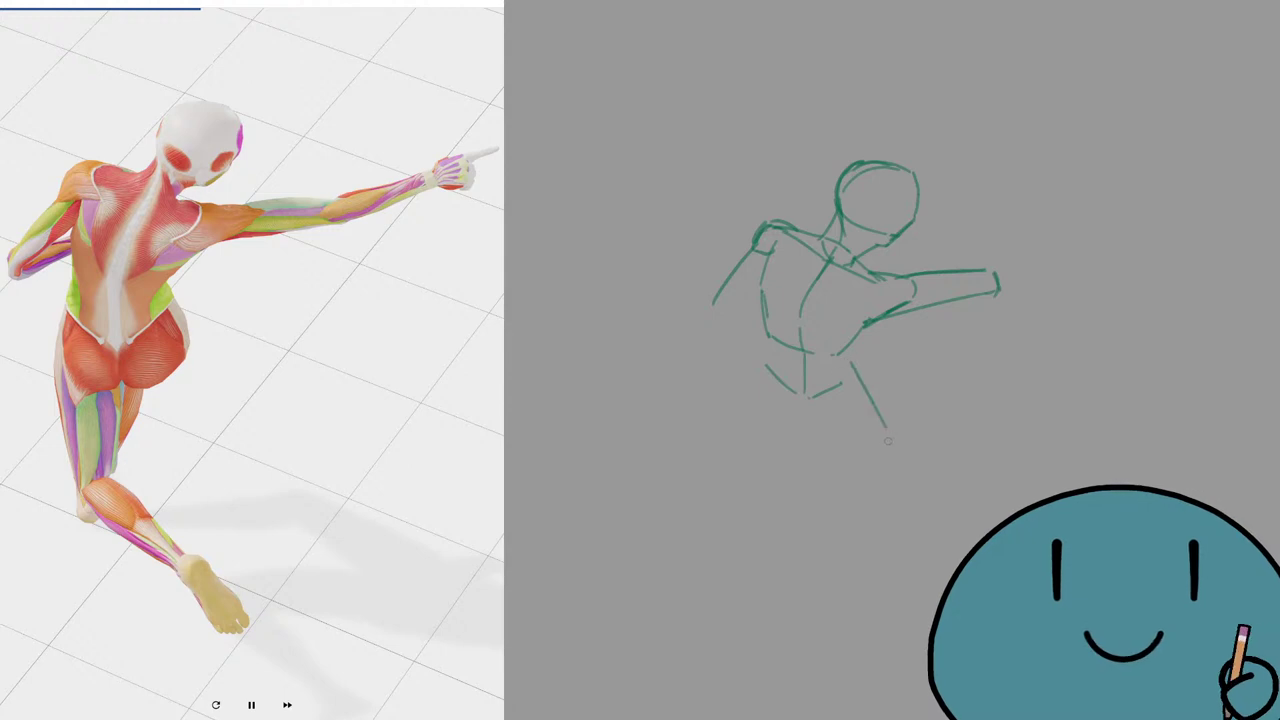
drag(766, 336, 762, 396)
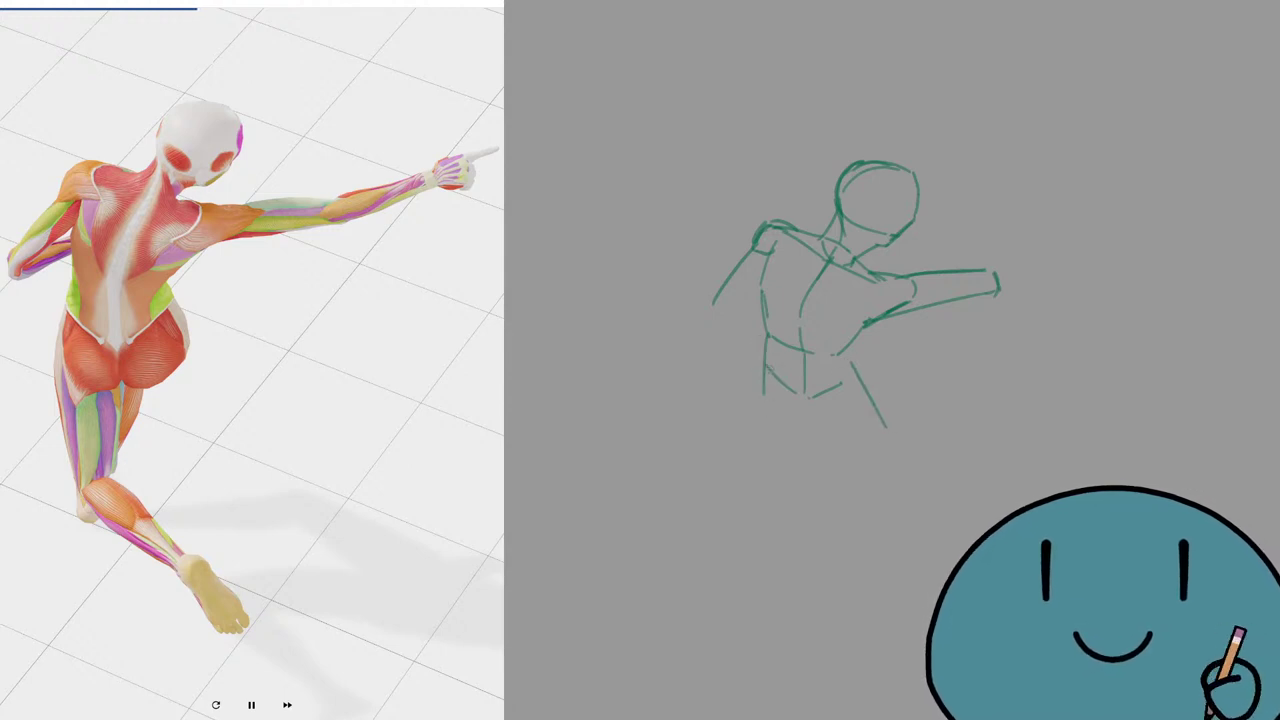
key(ctrl+z)
drag(767, 336, 763, 416)
key(ctrl+z)
drag(766, 344, 761, 424)
key(ctrl+z)
key(ctrl+z)
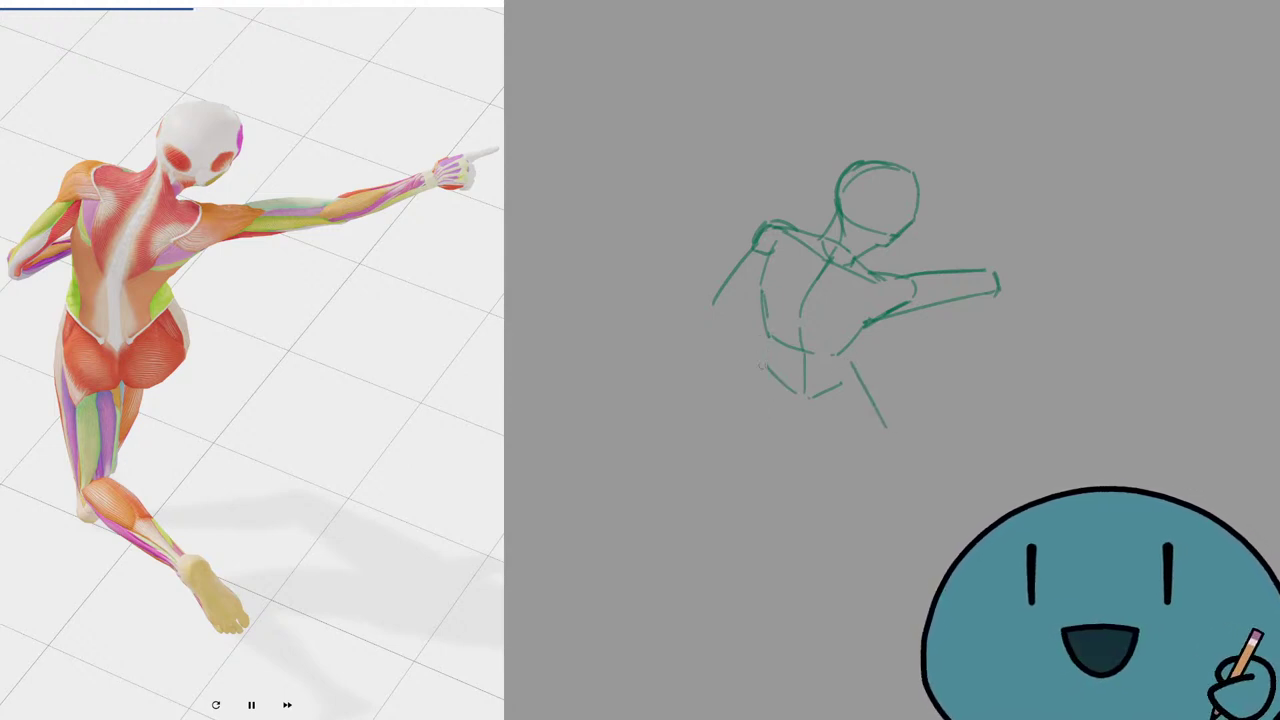
drag(767, 338, 762, 440)
key(ctrl+z)
key(ctrl+z)
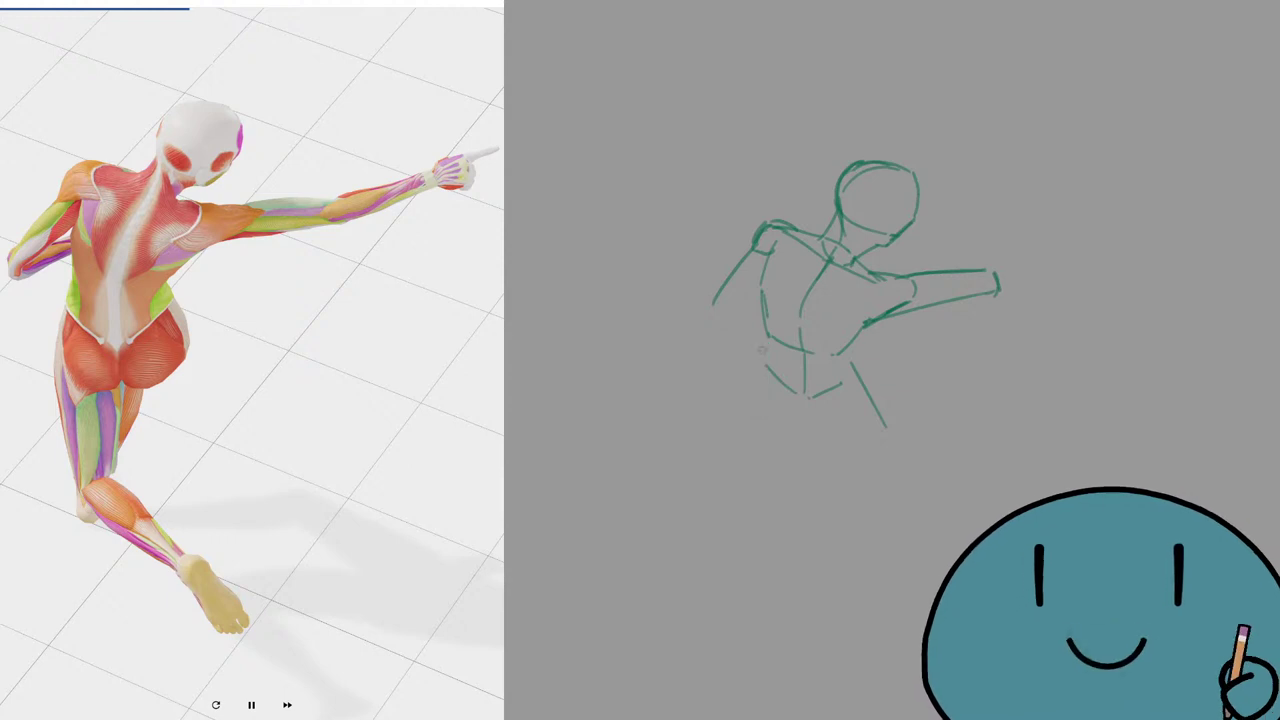
key(ctrl+z)
Outline the pelvis with the straight left side, rounded lower corner, bottom edge of the buttocks and fuller right hip curve.
drag(767, 345, 761, 412)
drag(764, 433, 766, 449)
key(ctrl+z)
key(ctrl+z)
drag(762, 424, 766, 441)
key(ctrl+z)
key(ctrl+z)
mouse_move(766, 344)
mouse_down()
mouse_move(759, 438)
mouse_move(761, 427)
mouse_move(772, 450)
mouse_move(850, 450)
mouse_up()
key(ctrl+z)
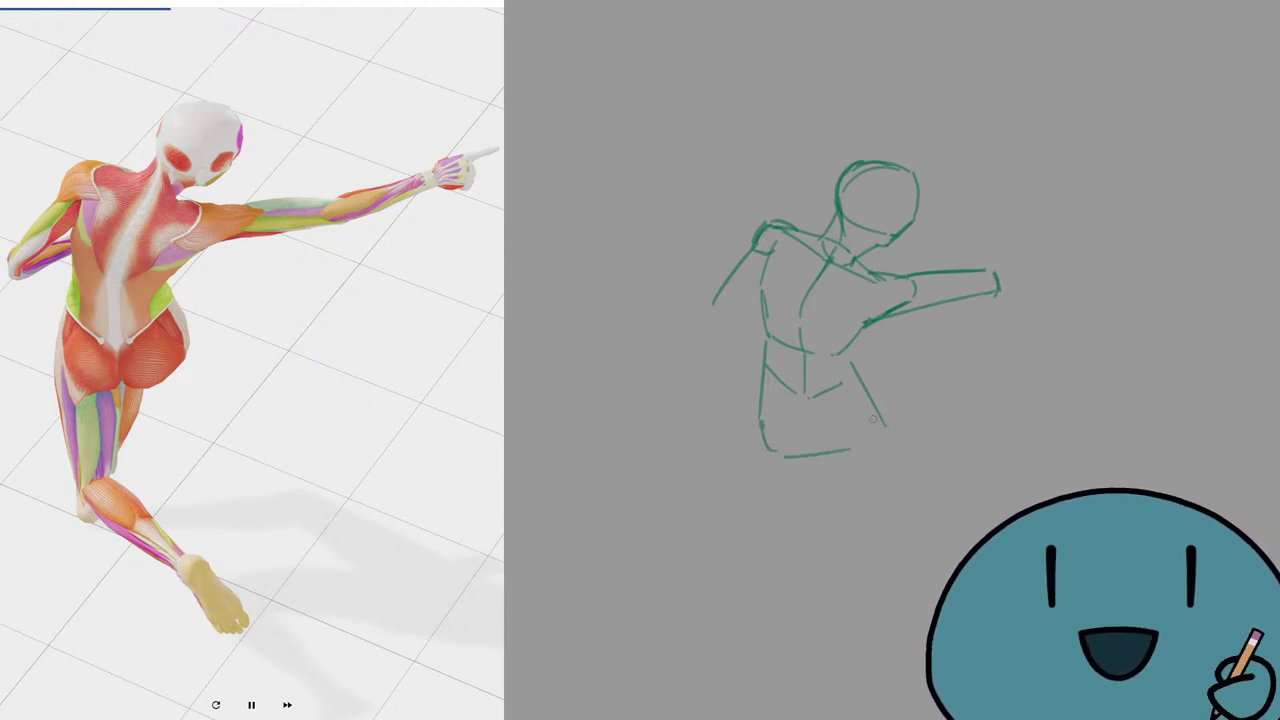
drag(878, 418, 861, 447)
key(ctrl+z)
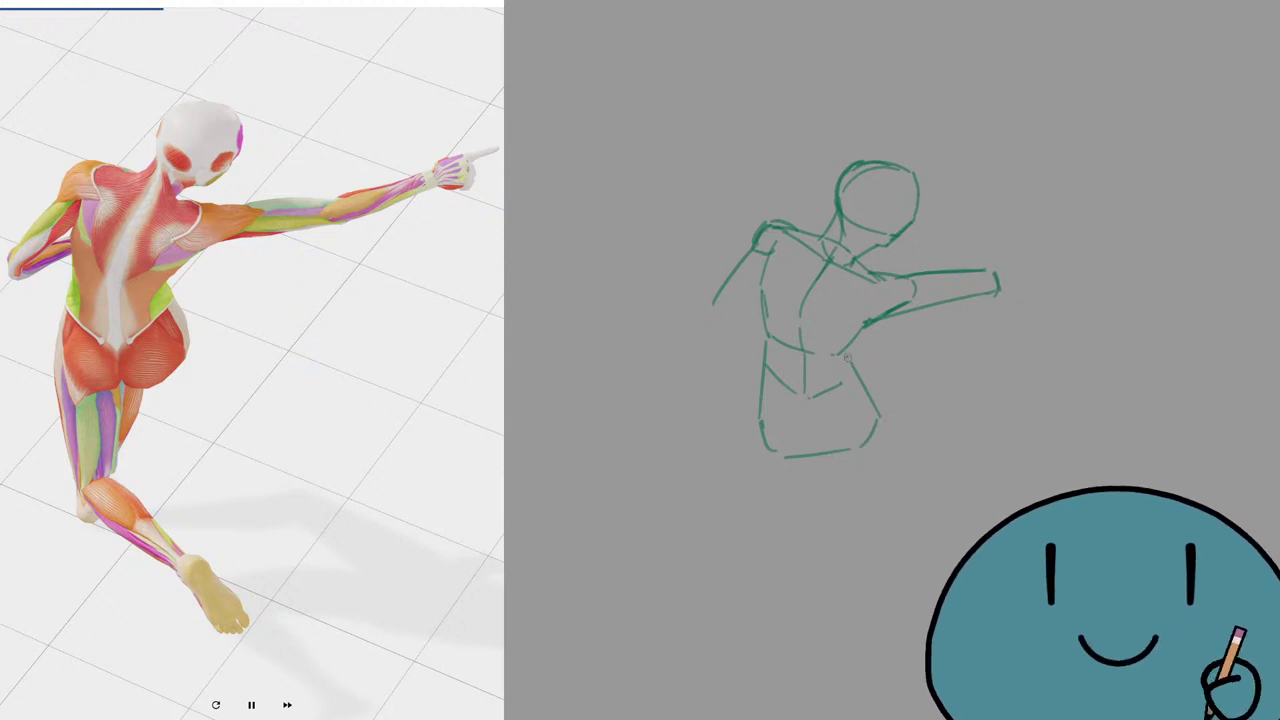
mouse_move(848, 356)
mouse_down()
mouse_move(884, 423)
mouse_move(862, 450)
mouse_up()
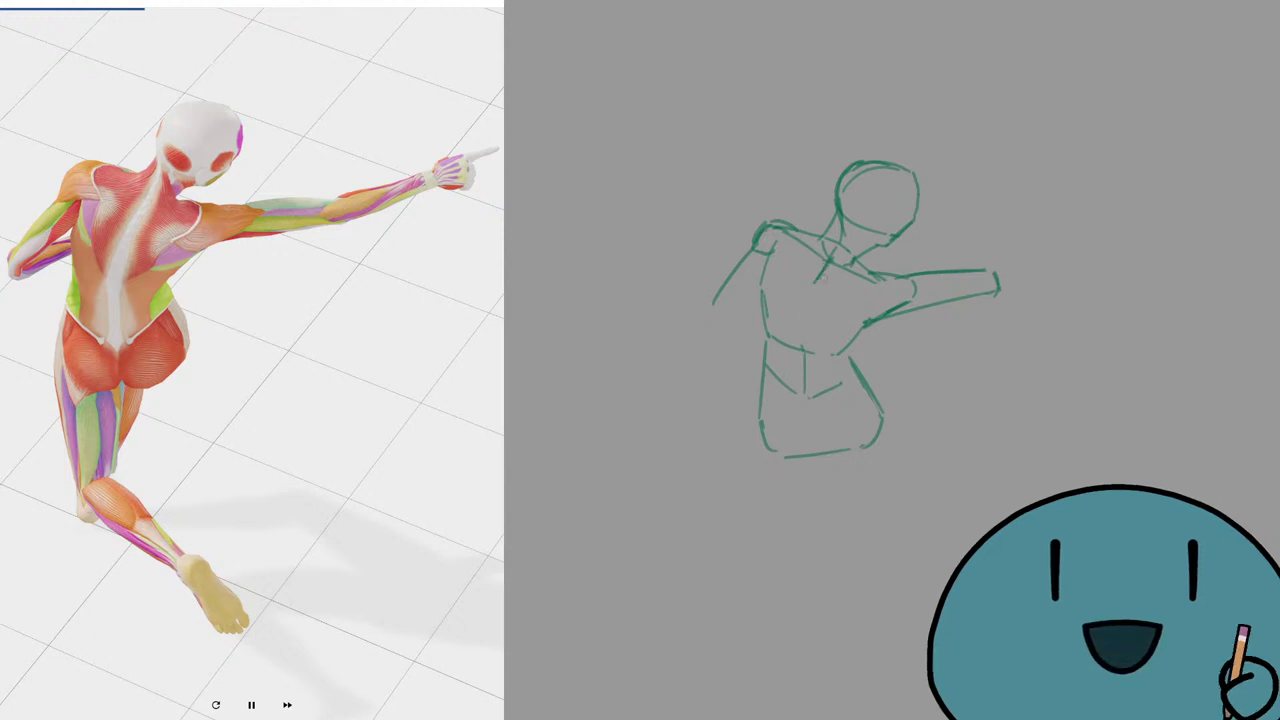
Redraw the spine's center line from neck to pelvis and add the curved dividing line between the buttocks.
drag(832, 258, 807, 325)
key(ctrl+z)
mouse_move(832, 258)
mouse_down()
mouse_move(807, 312)
mouse_move(810, 375)
mouse_move(796, 384)
mouse_move(812, 453)
mouse_up()
key(ctrl+z)
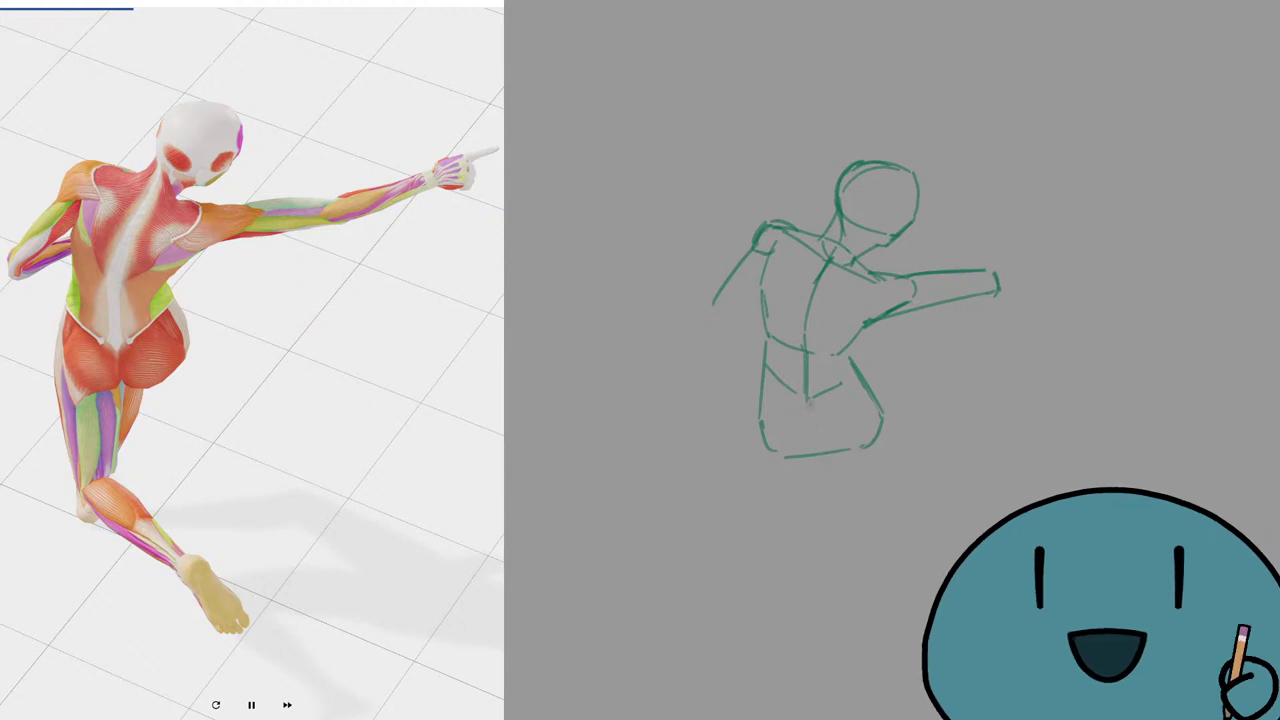
drag(808, 404, 820, 446)
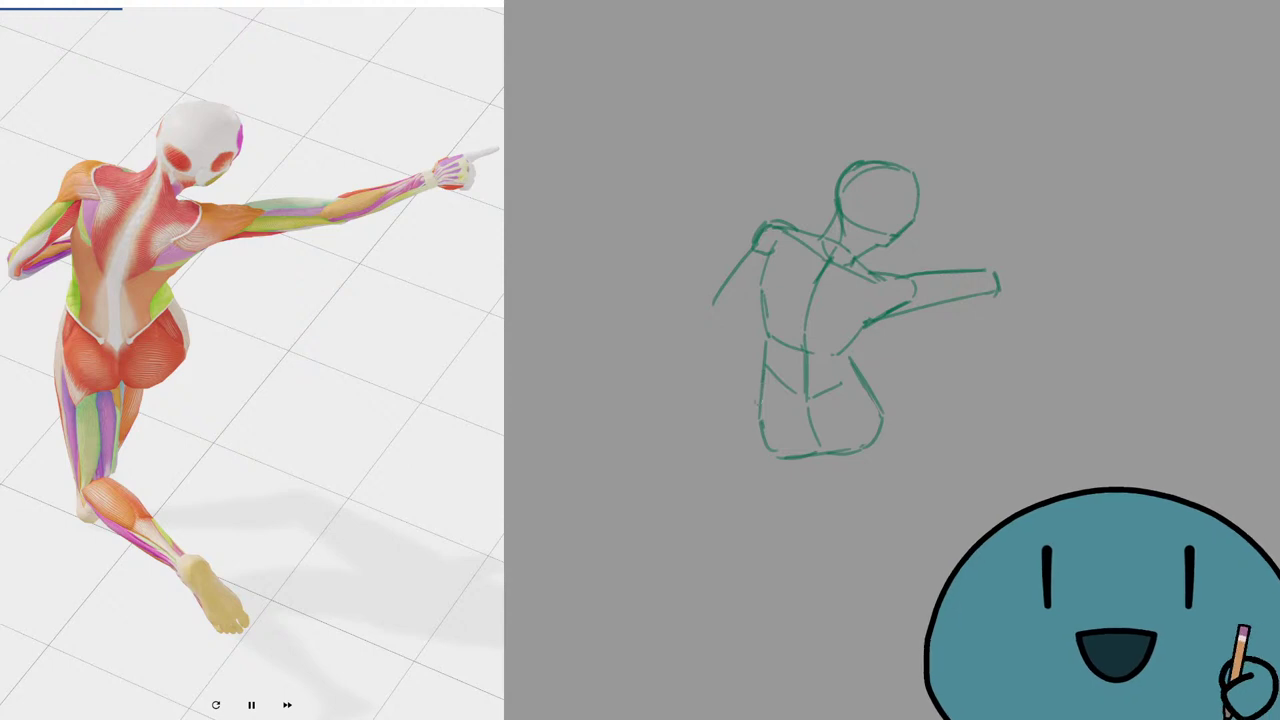
Draw the left thigh's outer contour tapering down from the hip, closed by a short curve at the knee.
drag(757, 374, 783, 542)
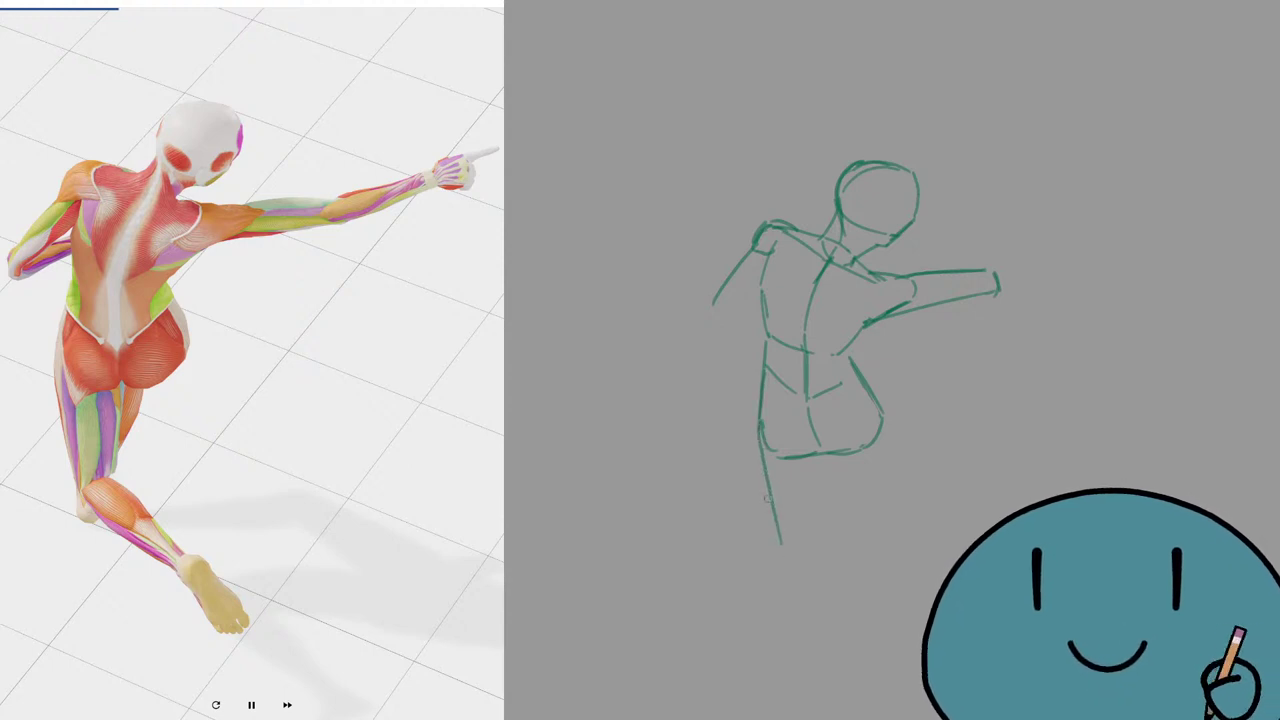
key(ctrl+z)
drag(758, 436, 776, 528)
key(ctrl+z)
drag(758, 434, 800, 535)
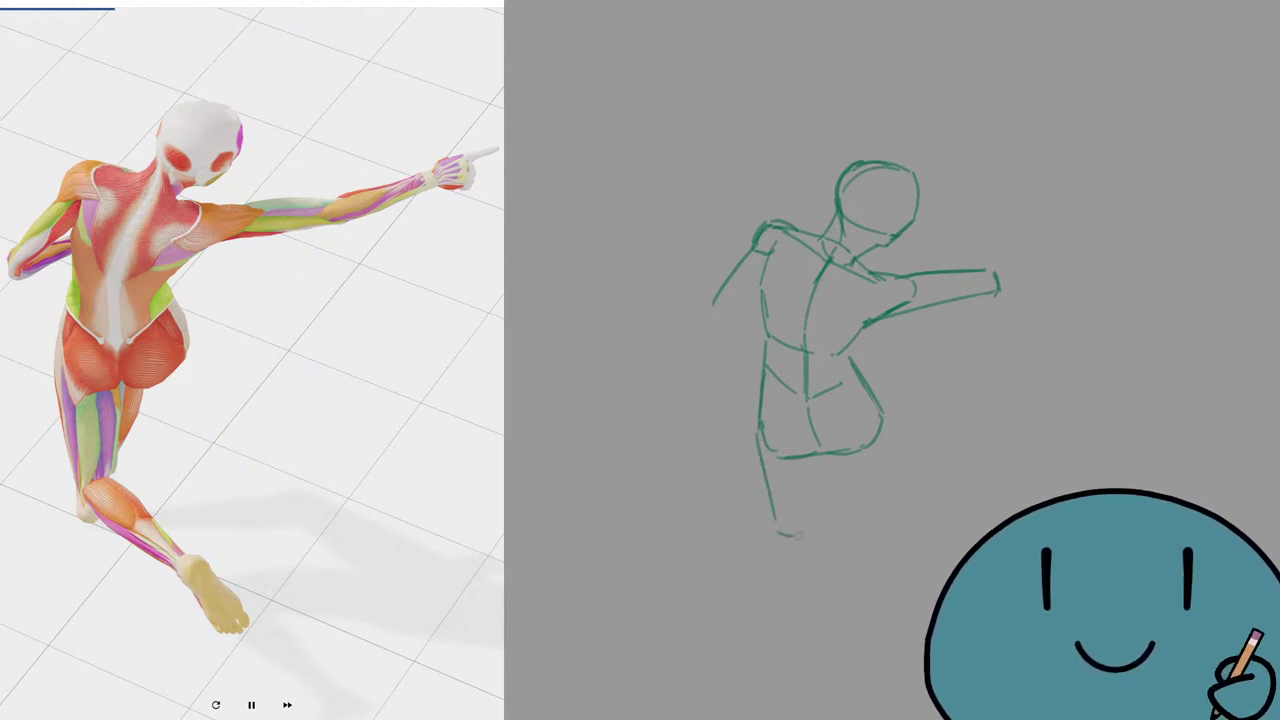
key(ctrl+z)
key(ctrl+z)
key(ctrl+z)
mouse_move(758, 434)
mouse_down()
mouse_move(784, 538)
mouse_move(775, 527)
mouse_move(809, 537)
mouse_up()
key(ctrl+z)
key(ctrl+z)
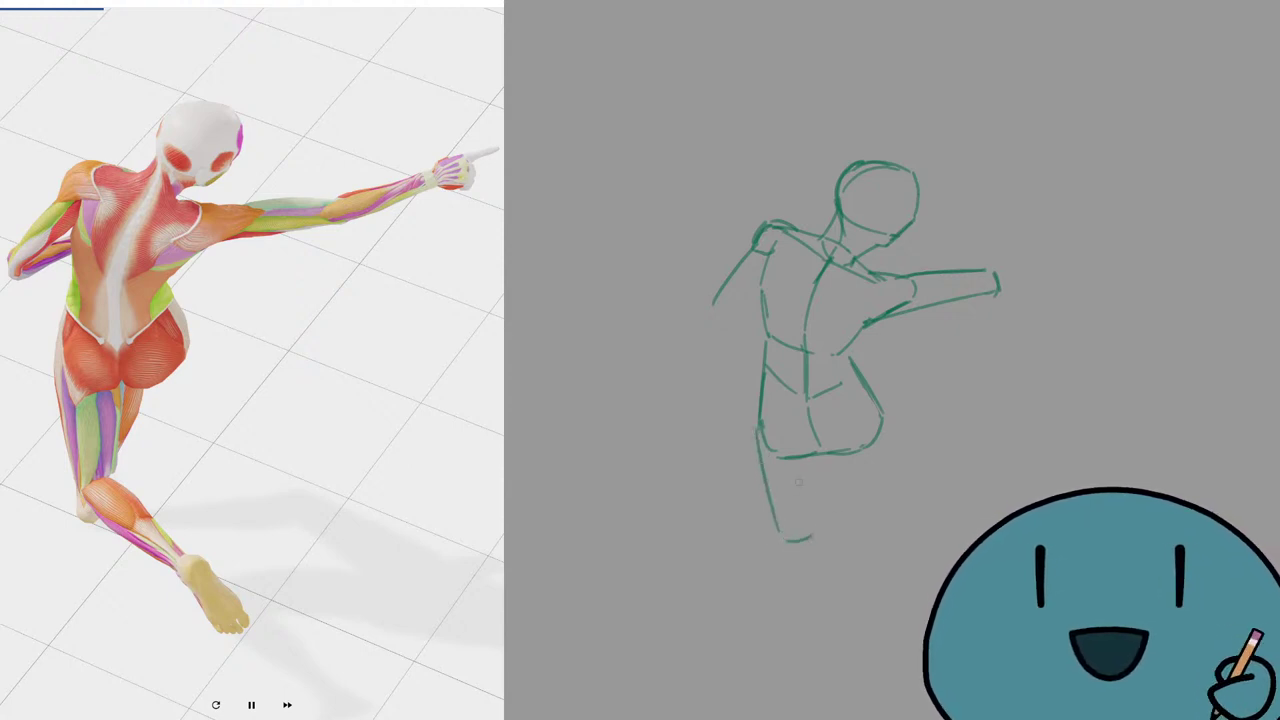
Draw the left thigh's vertical inner contour and the small angular outline beneath the knee.
drag(818, 458, 821, 538)
key(ctrl+z)
key(ctrl+z)
mouse_move(820, 455)
mouse_down()
mouse_move(818, 536)
mouse_move(797, 559)
mouse_move(786, 553)
mouse_move(795, 559)
mouse_up()
key(ctrl+z)
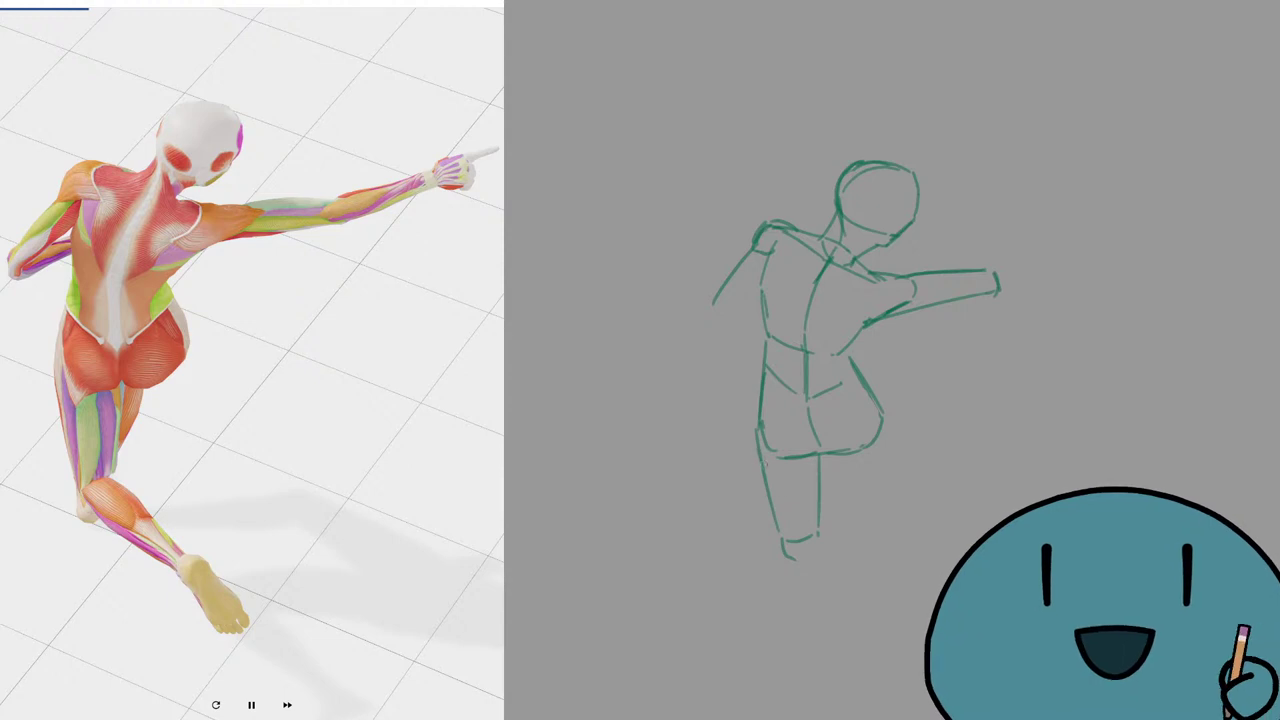
Add curved cross-contour lines around the left thigh near the knee and at mid-thigh.
mouse_move(778, 525)
mouse_down()
mouse_move(812, 532)
mouse_move(779, 521)
mouse_up()
key(ctrl+z)
key(ctrl+z)
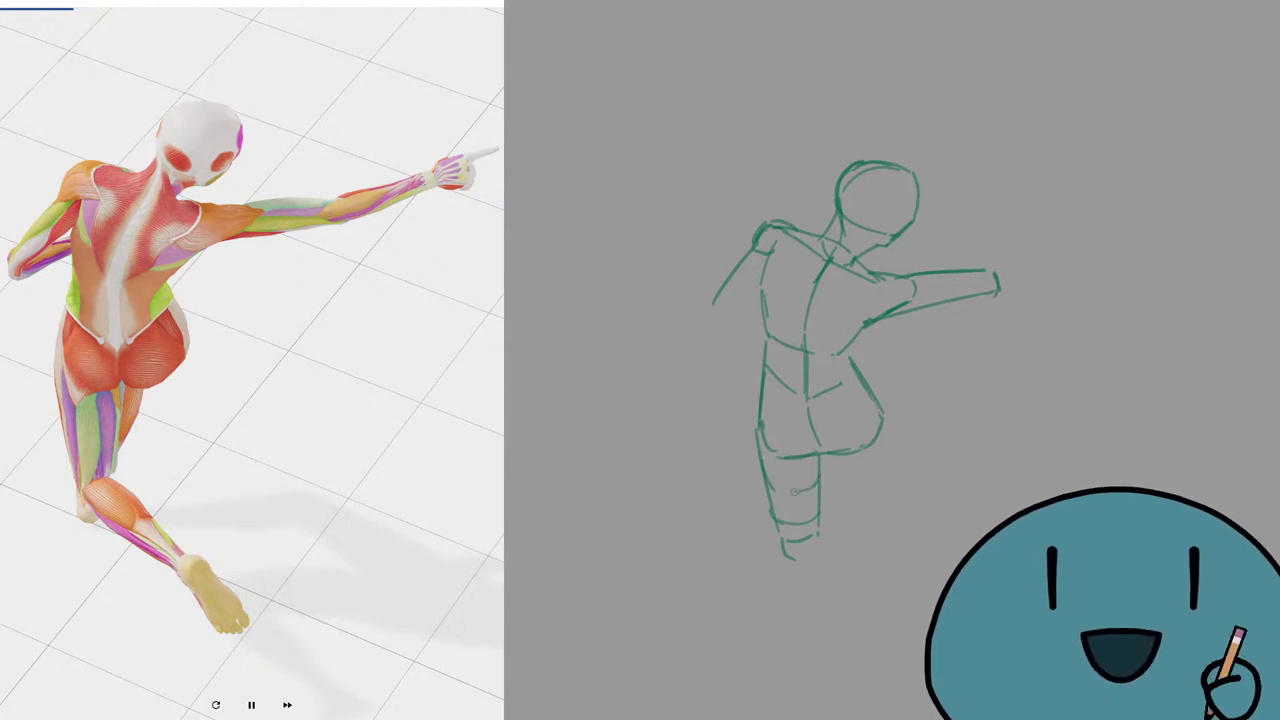
drag(770, 492, 800, 484)
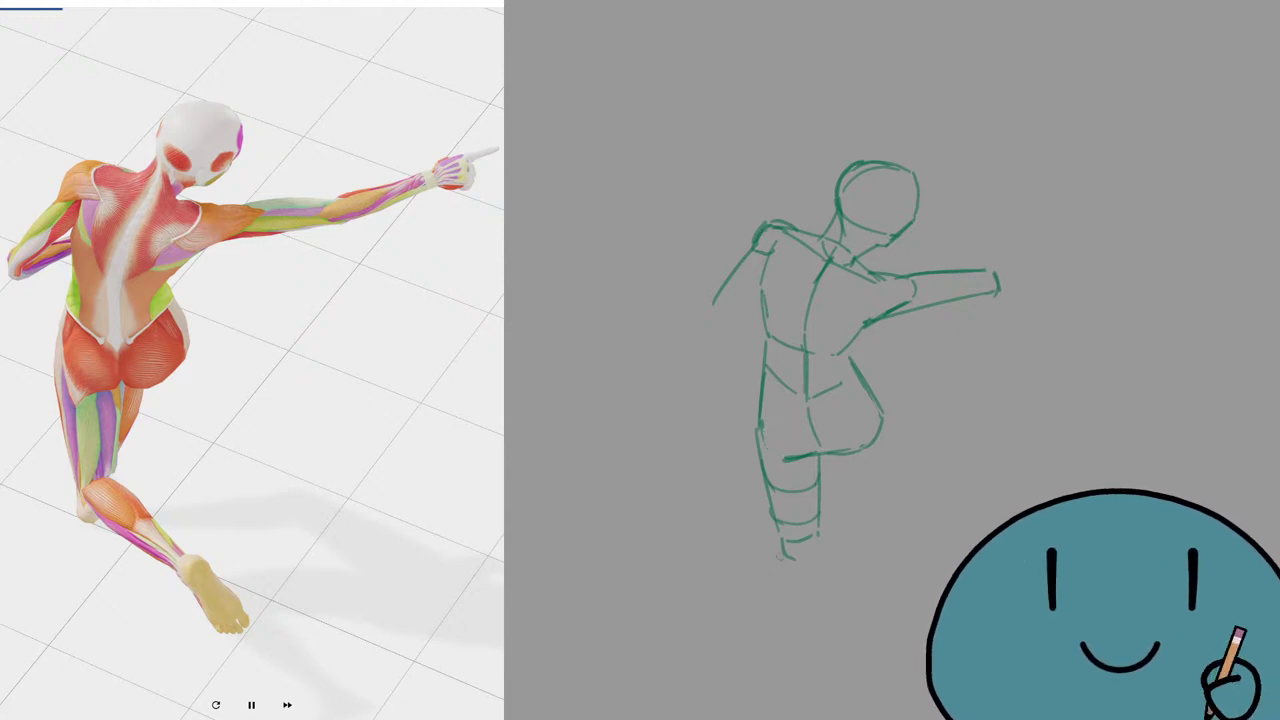
Draw the left lower leg angling diagonally down to the right, with both contours tapering to a narrow ankle.
drag(781, 557, 857, 633)
key(ctrl+z)
mouse_move(795, 543)
mouse_down()
mouse_move(788, 561)
mouse_move(833, 542)
mouse_move(864, 588)
mouse_up()
key(ctrl+z)
drag(838, 542, 875, 608)
drag(791, 560, 856, 619)
key(ctrl+z)
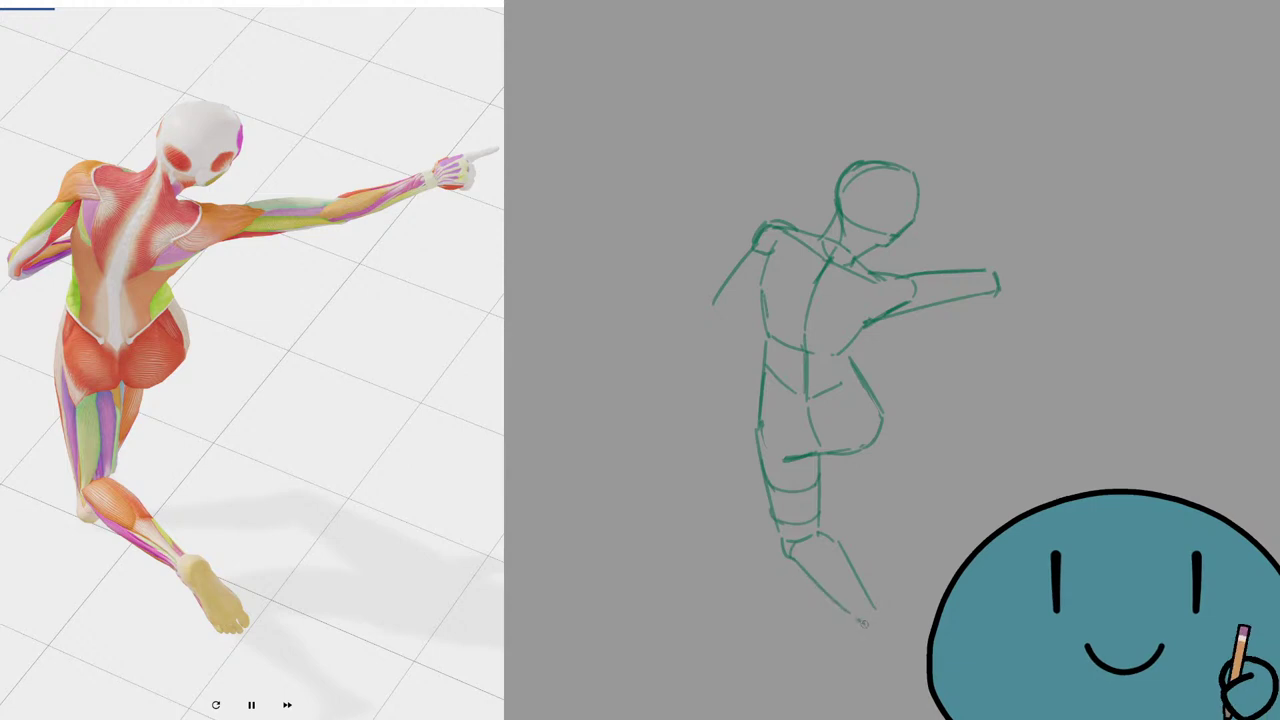
key(ctrl+z)
drag(790, 562, 852, 616)
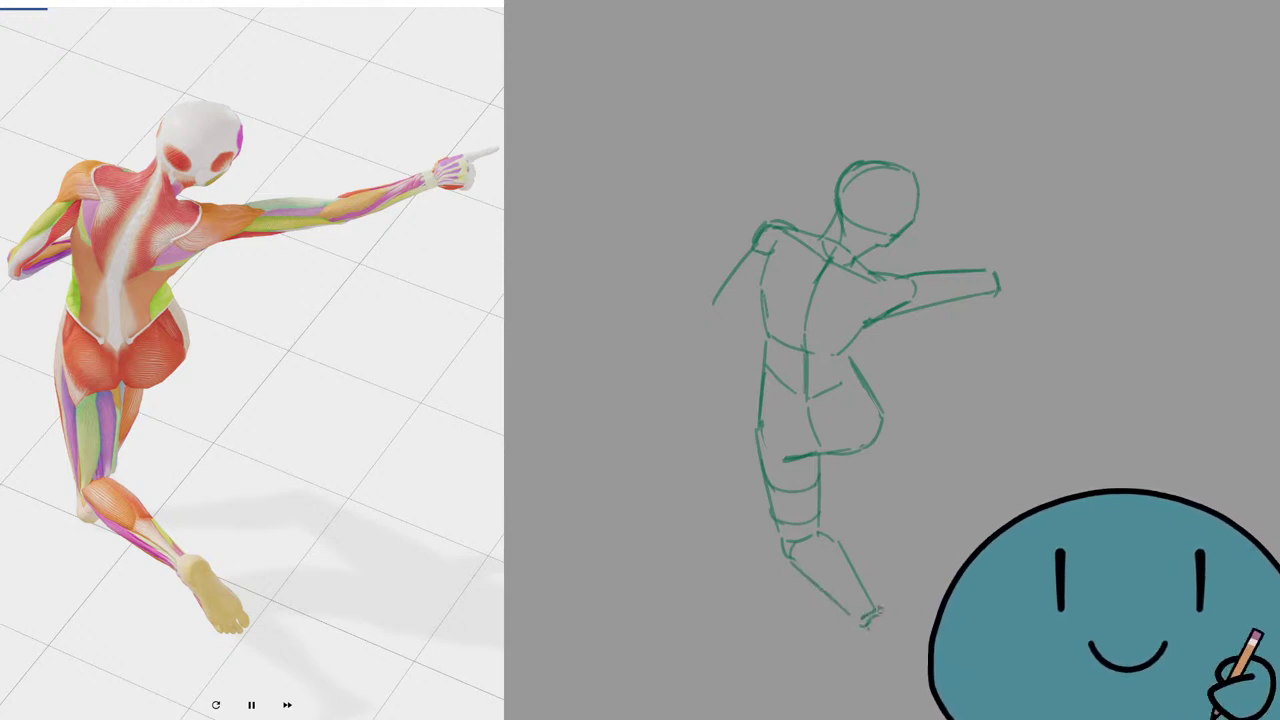
Outline the long left foot below the ankle, and sketch the right leg's short diagonal contour and small foot showing behind the left knee.
key(ctrl+z)
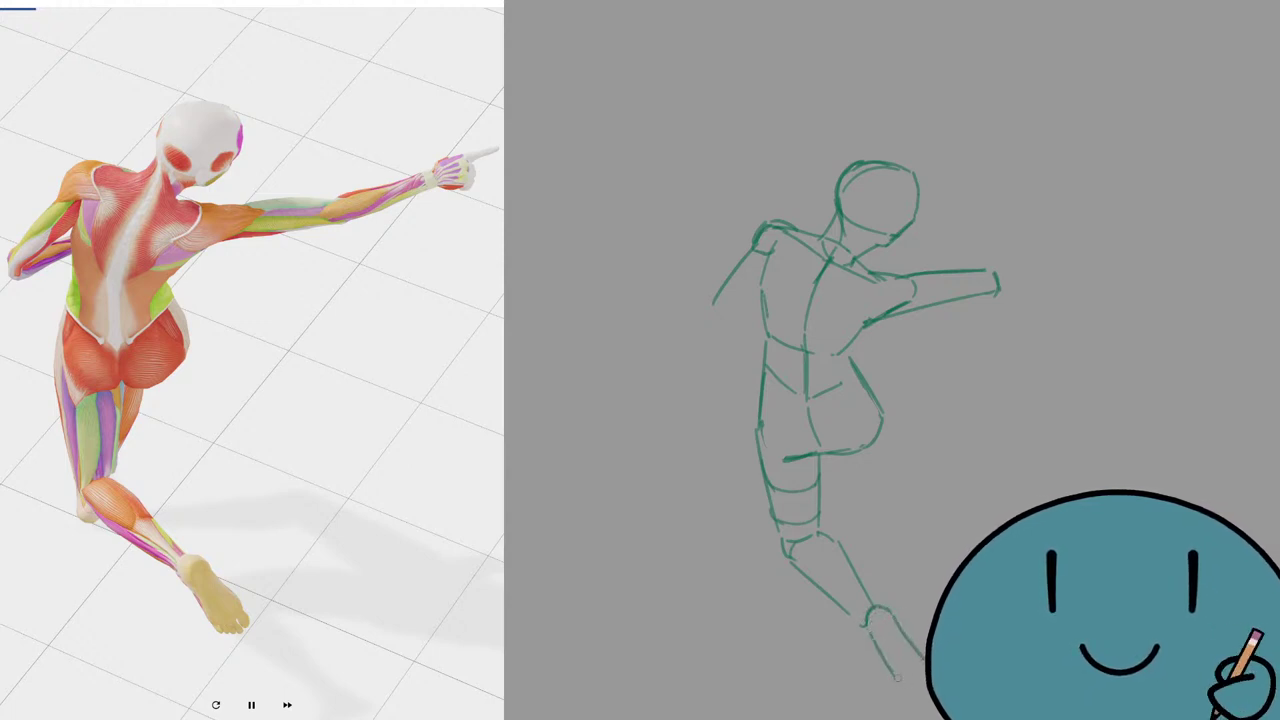
drag(848, 458, 829, 501)
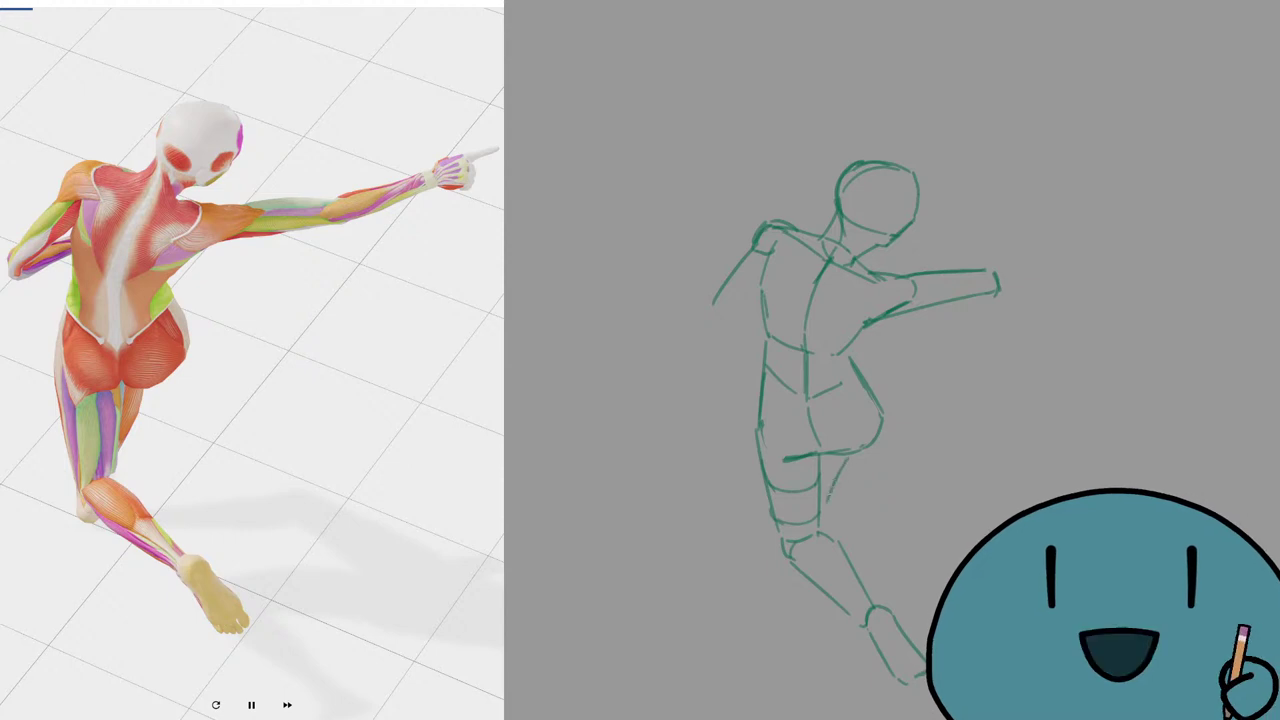
key(ctrl+z)
drag(847, 456, 822, 508)
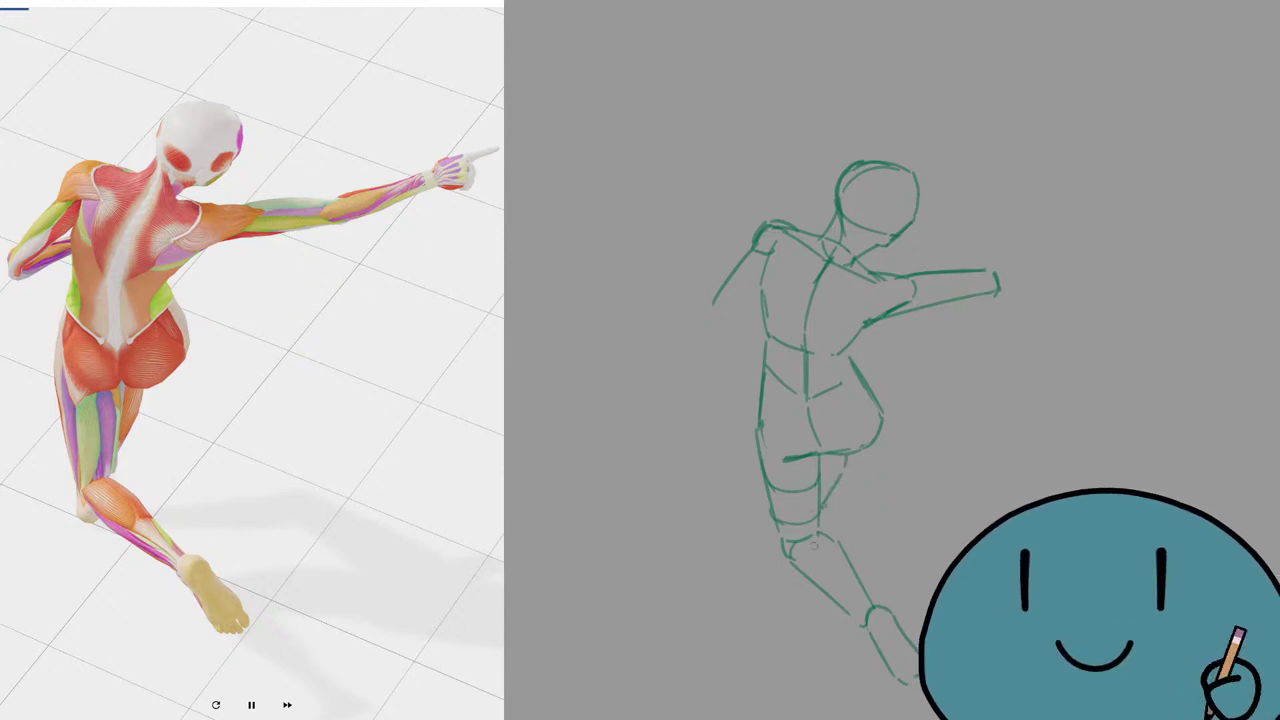
drag(795, 566, 791, 579)
mouse_move(781, 559)
mouse_down()
mouse_move(778, 576)
mouse_move(793, 580)
mouse_up()
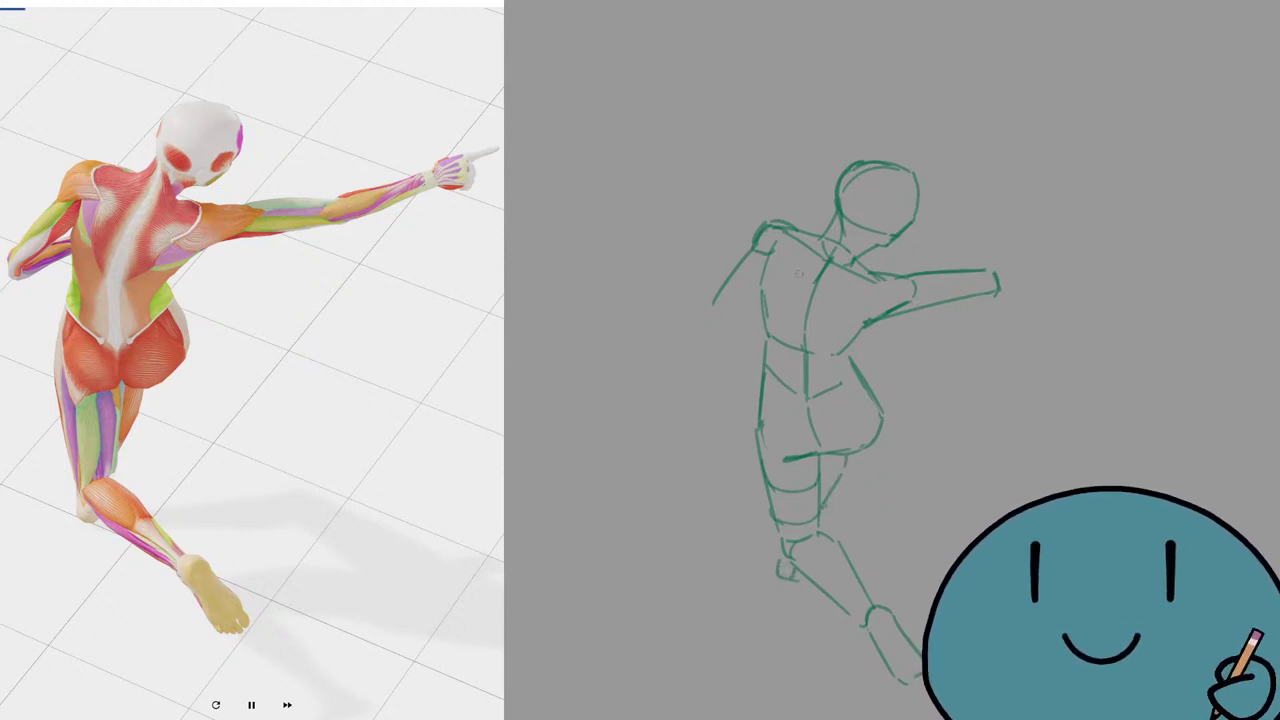
Complete the bent left arm with the upper arm's lower contour, a closed elbow and a short forearm line running to the torso.
drag(772, 272, 718, 316)
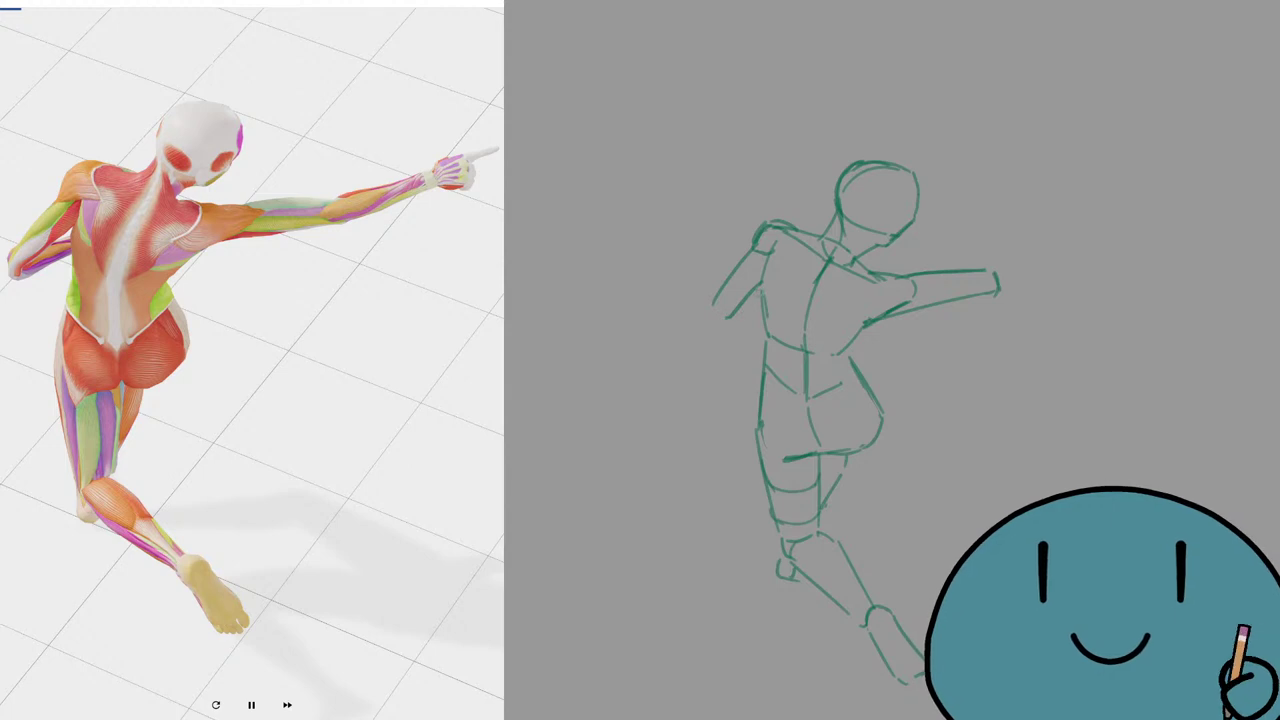
key(ctrl+z)
key(ctrl+z)
drag(765, 279, 733, 313)
mouse_move(752, 236)
mouse_down()
mouse_move(706, 316)
mouse_move(734, 312)
mouse_move(710, 325)
mouse_move(728, 326)
mouse_move(762, 306)
mouse_up()
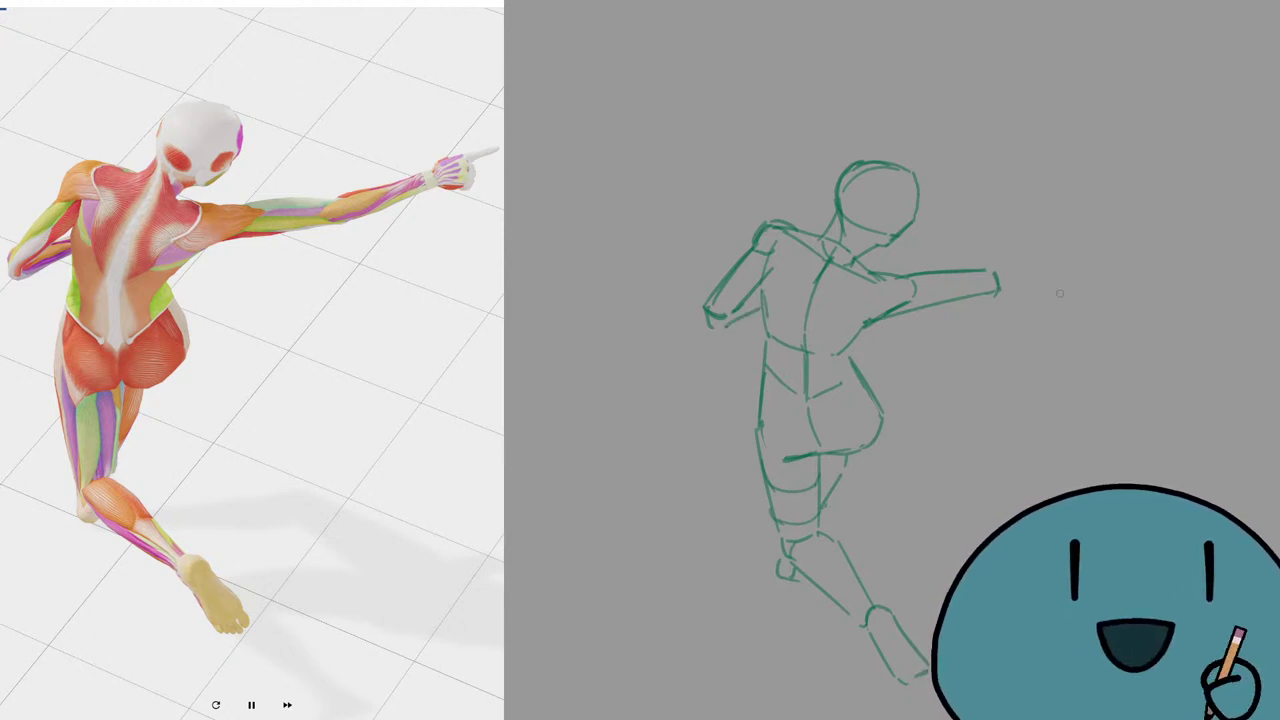
Transform the whole figure by moving it left and slightly up, making room beside the extended arm.
key(ctrl+t)
drag(849, 420, 733, 391)
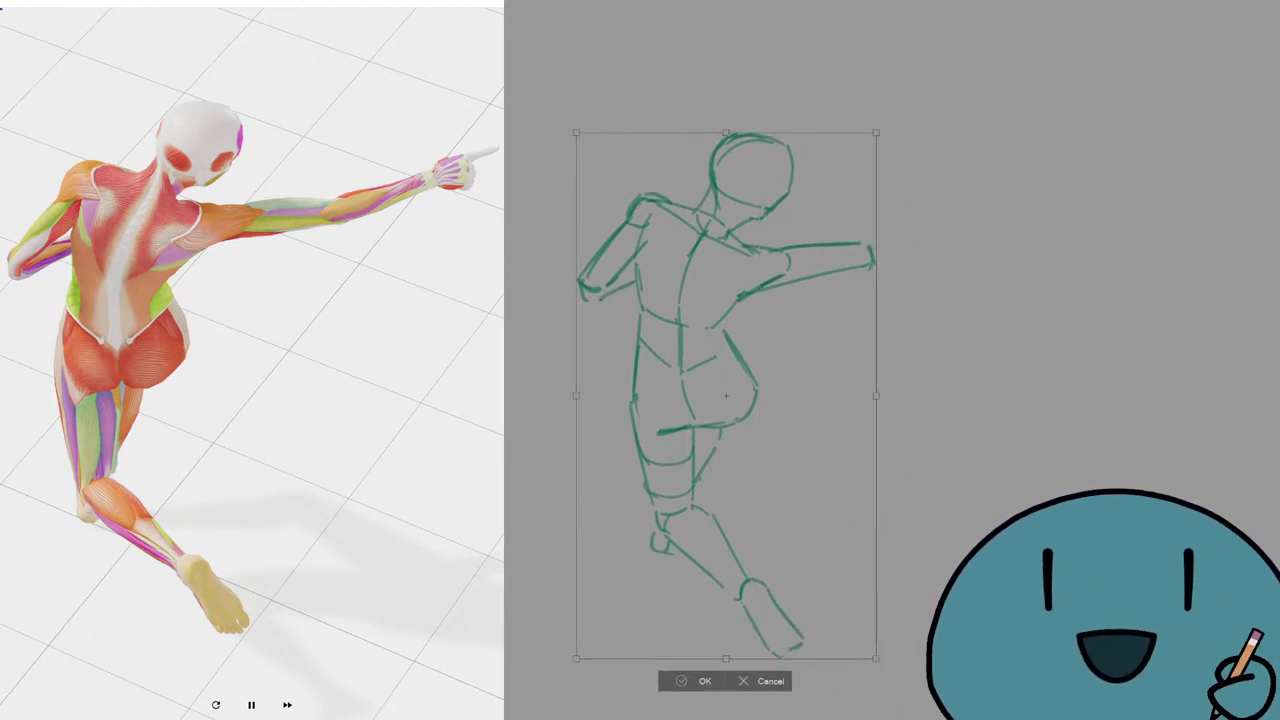
key(Return)
Draw the extended right forearm angling up from the elbow, with two tapering contours and a rounded wrist.
mouse_move(875, 264)
mouse_down()
mouse_move(961, 225)
mouse_move(956, 204)
mouse_move(864, 236)
mouse_up()
key(ctrl+z)
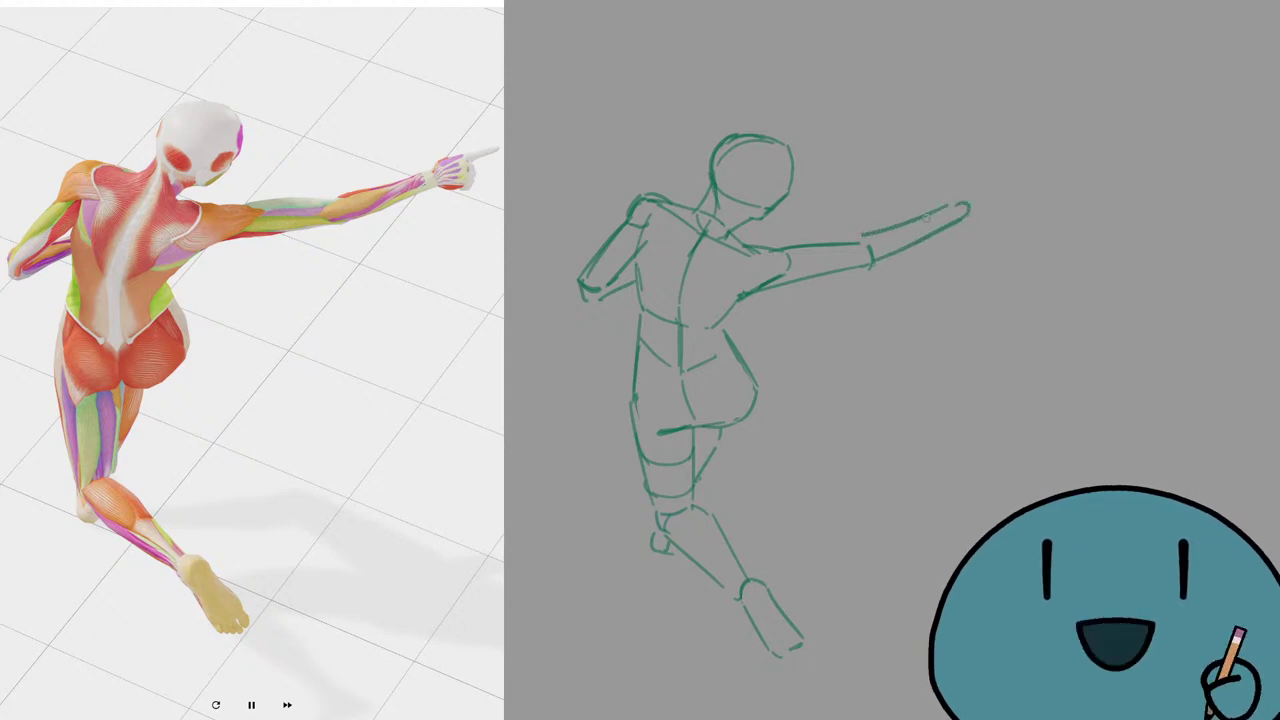
key(ctrl+z)
drag(949, 206, 861, 243)
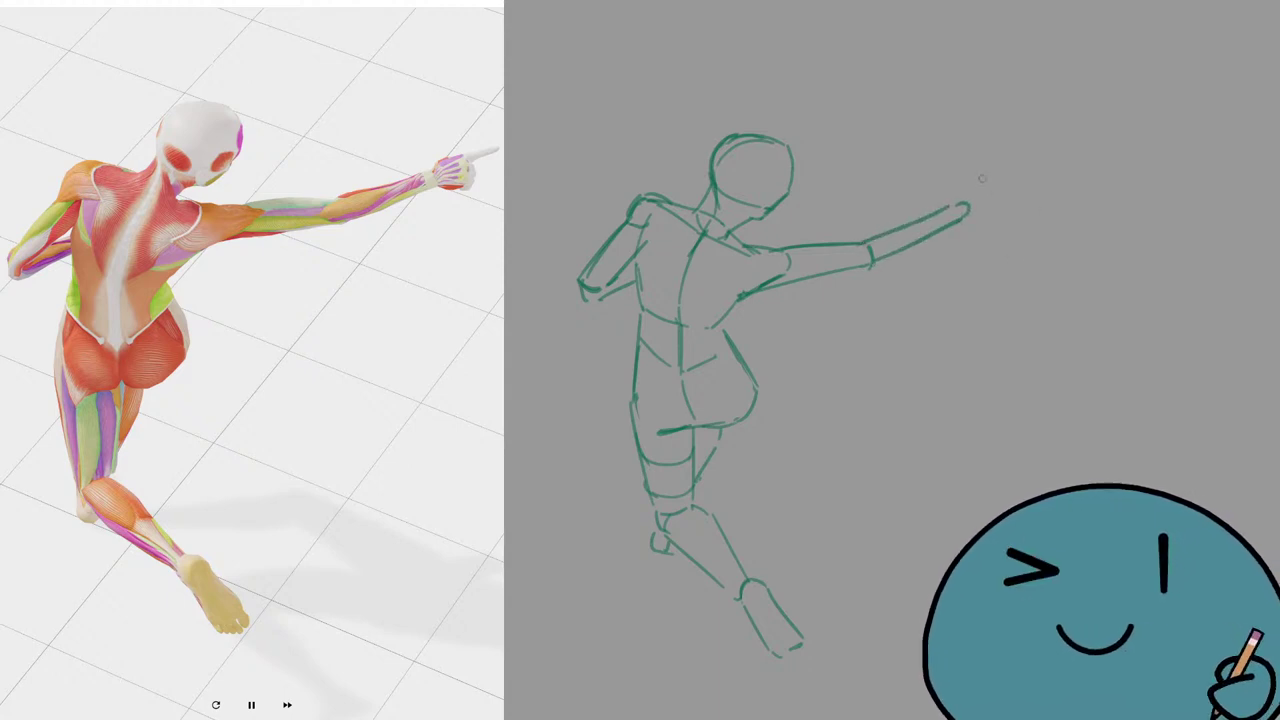
Sketch the right hand as a small blocky fist with the index finger pointing outward along the forearm's direction.
mouse_move(958, 207)
mouse_down()
mouse_move(995, 185)
mouse_move(955, 202)
mouse_move(993, 186)
mouse_move(995, 211)
mouse_move(968, 215)
mouse_move(1027, 170)
mouse_move(998, 188)
mouse_up()
key(ctrl+z)
key(ctrl+z)
key(ctrl+z)
key(ctrl+z)
drag(1003, 185, 998, 213)
key(ctrl+z)
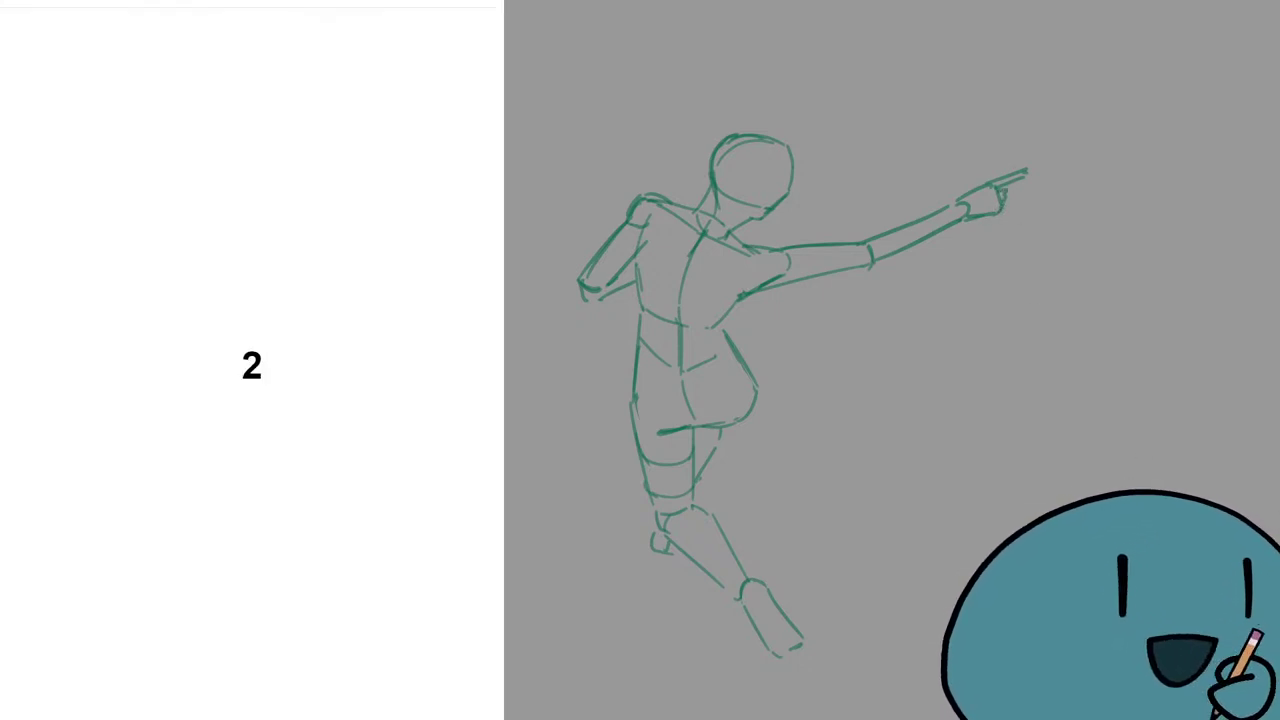
Clear the finished pointing figure from the canvas for the tiptoe side-view pose.
key(Delete)
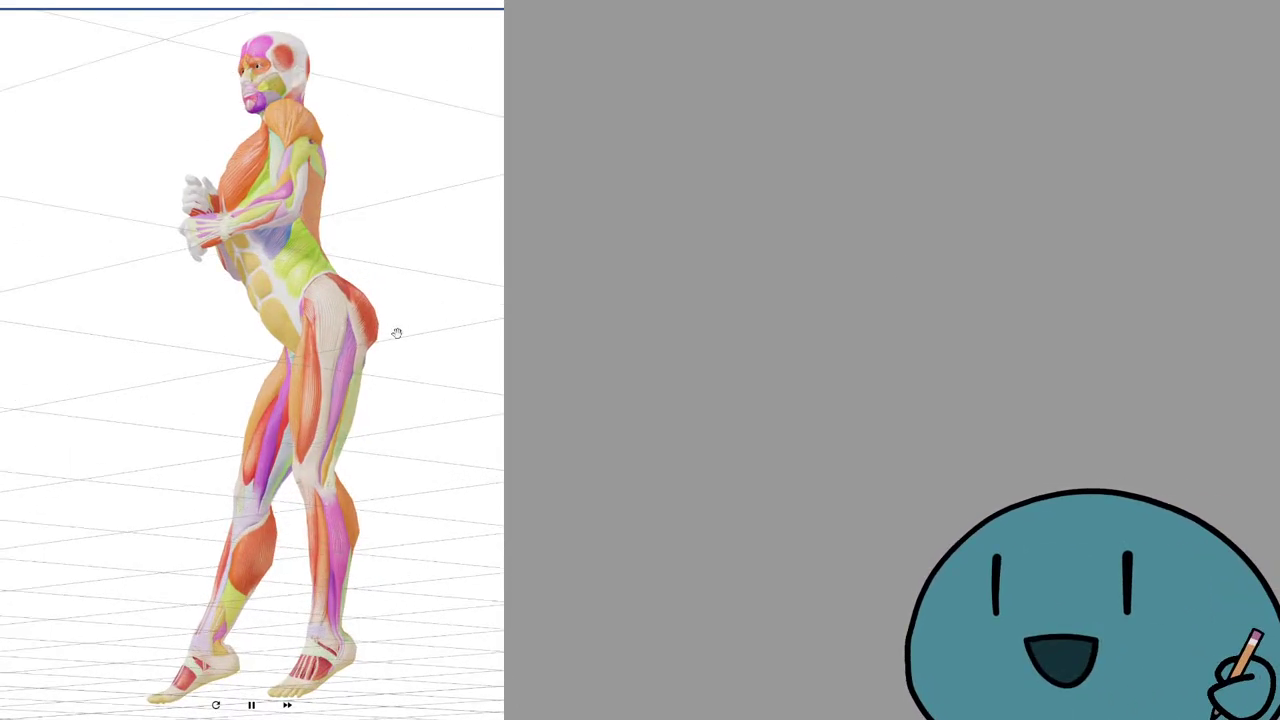
drag(1036, 257, 755, 318)
key(ctrl+z)
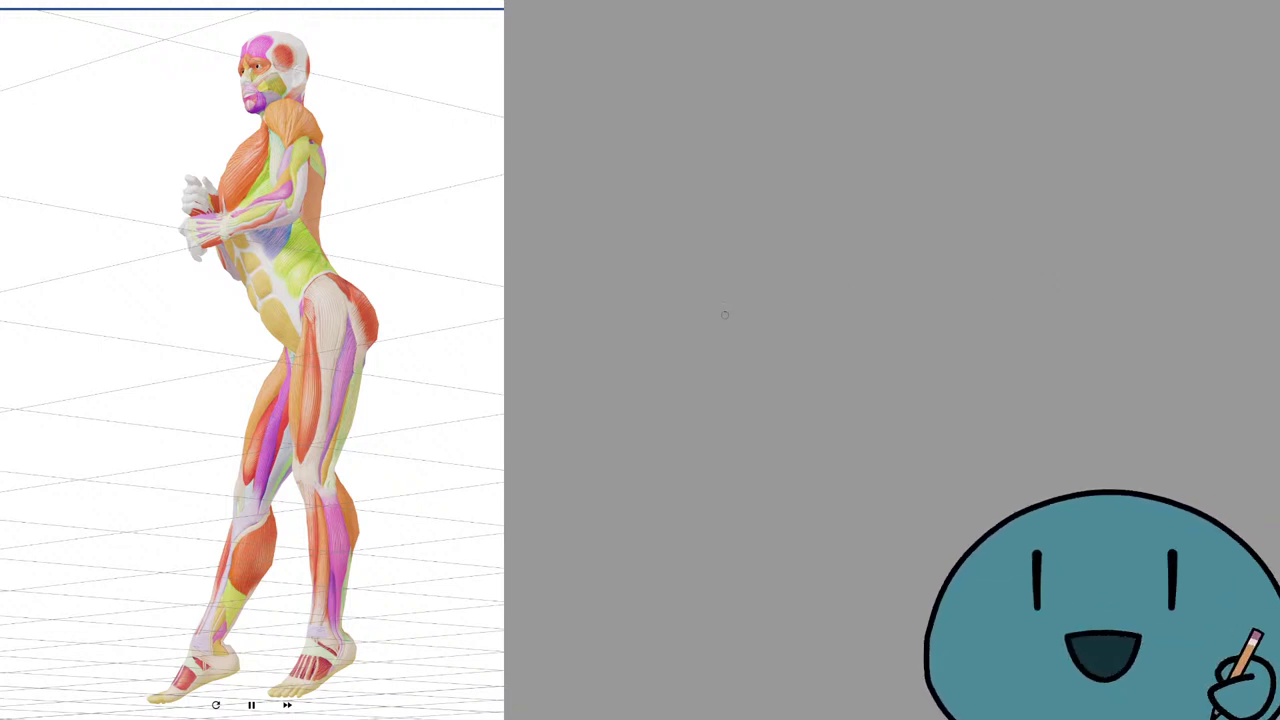
drag(931, 211, 994, 200)
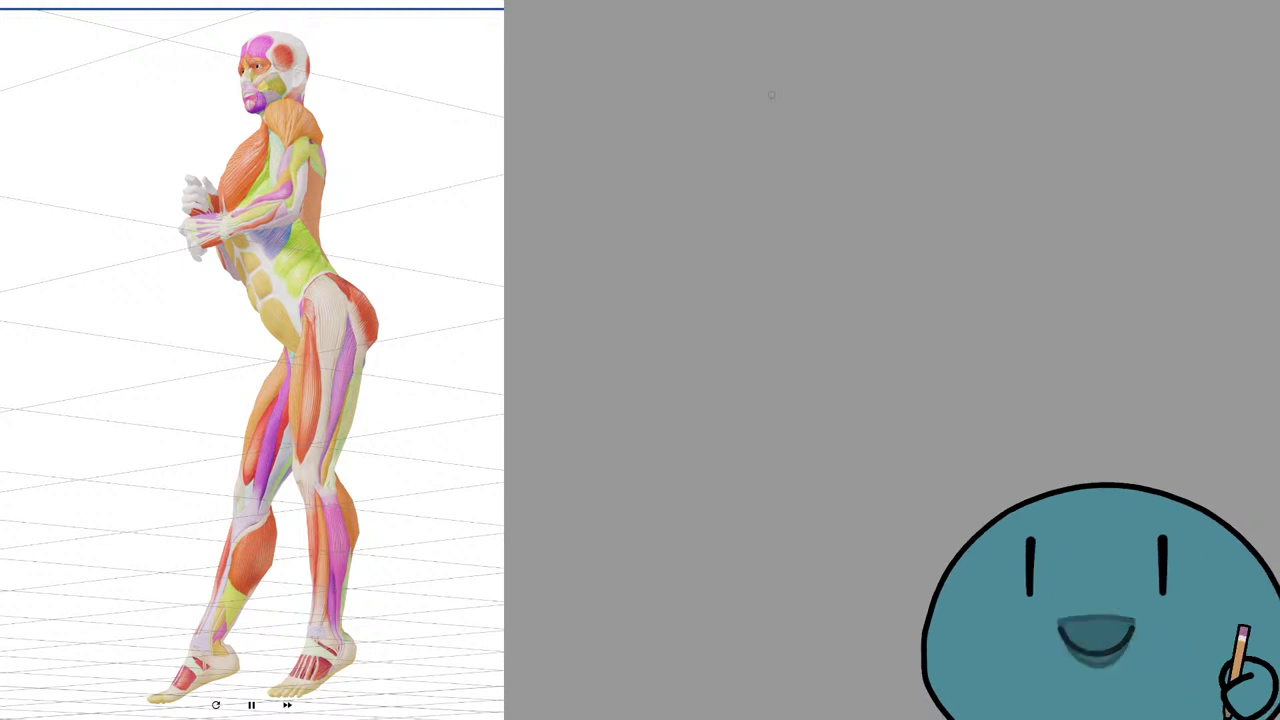
Draw a small circle for the side-view figure's cranium and extend the back of the skull with a second curve.
drag(782, 66, 778, 52)
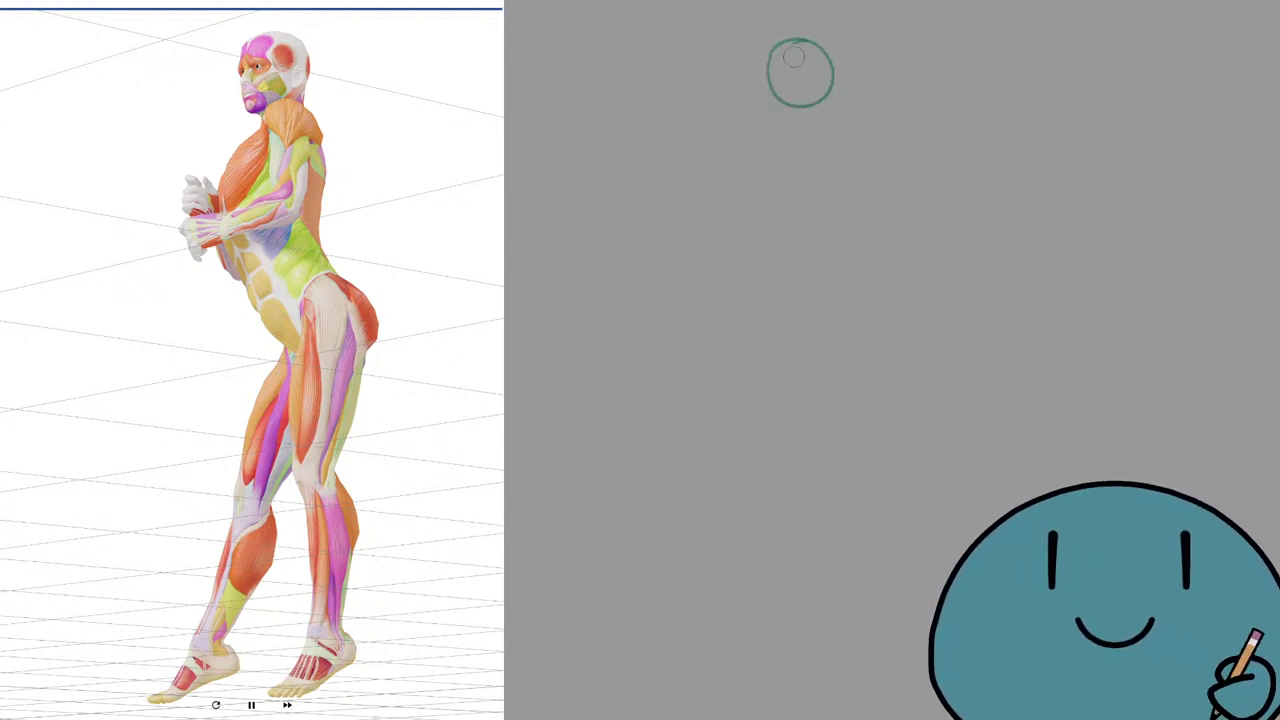
drag(811, 41, 836, 92)
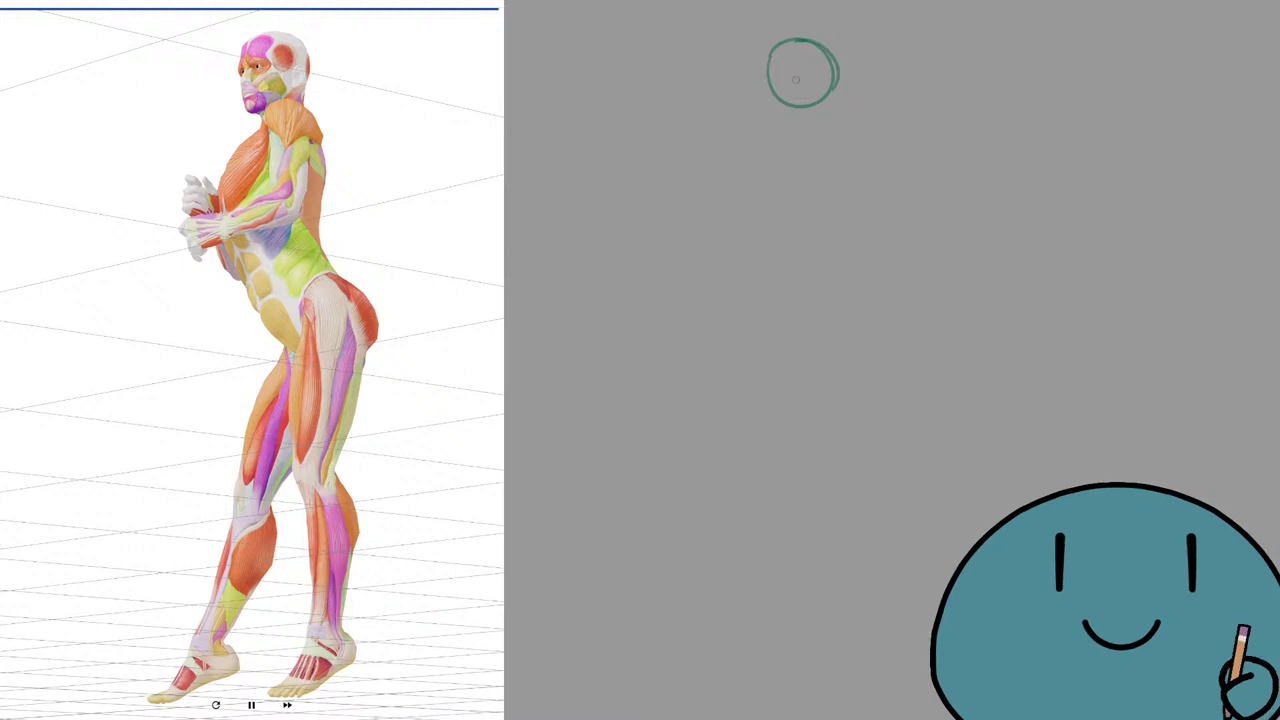
key(ctrl+z)
drag(803, 39, 829, 104)
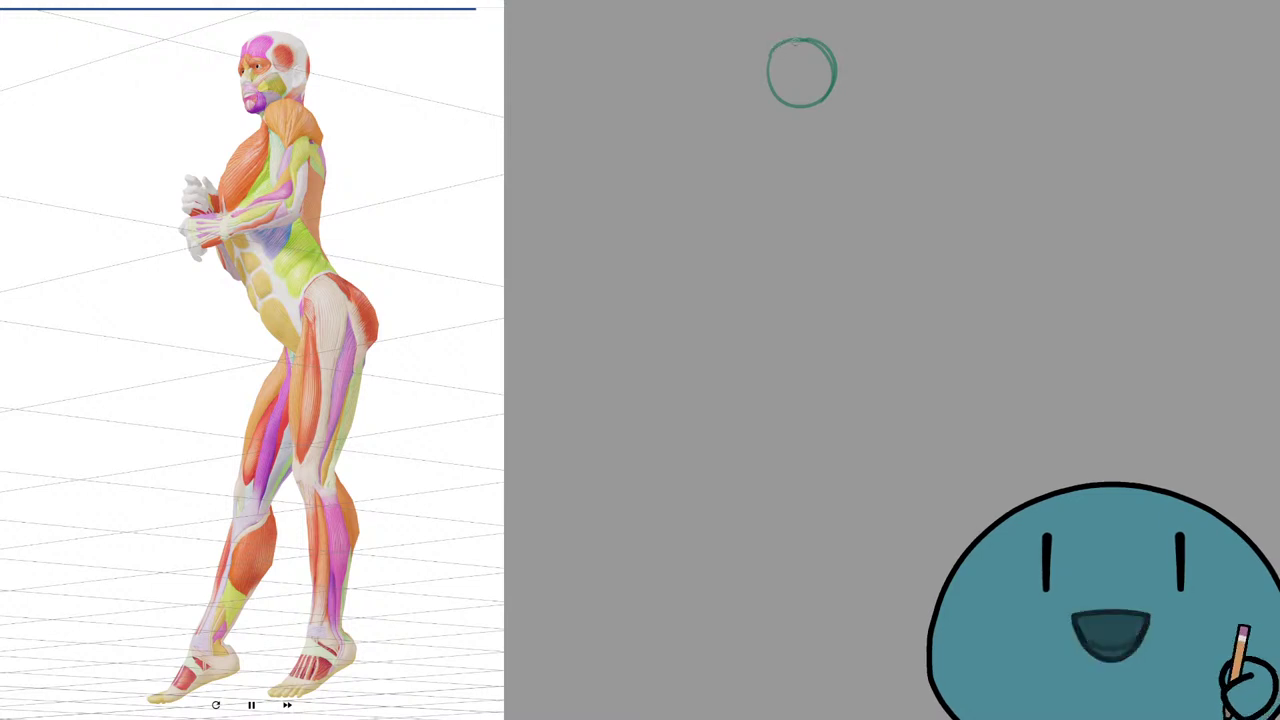
Draw the forehead curve and the nearly vertical face line down the front of the head circle.
key(ctrl+z)
drag(767, 54, 774, 130)
key(ctrl+z)
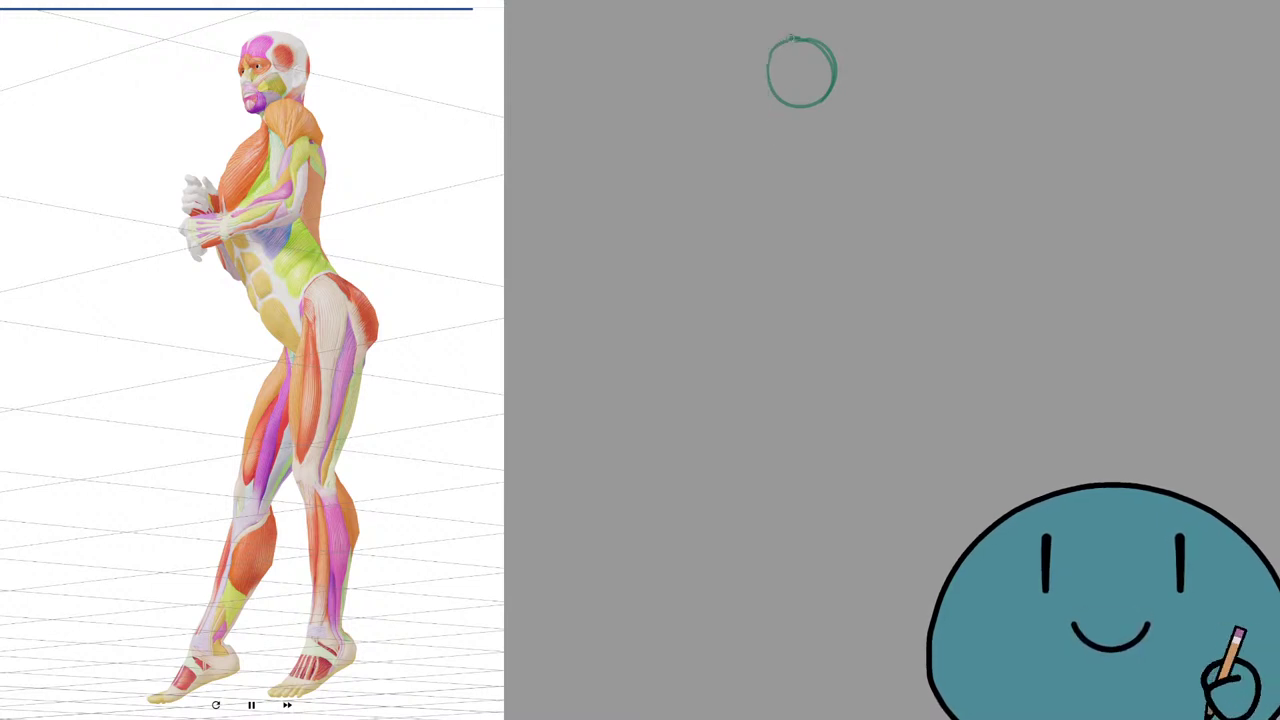
drag(764, 50, 770, 128)
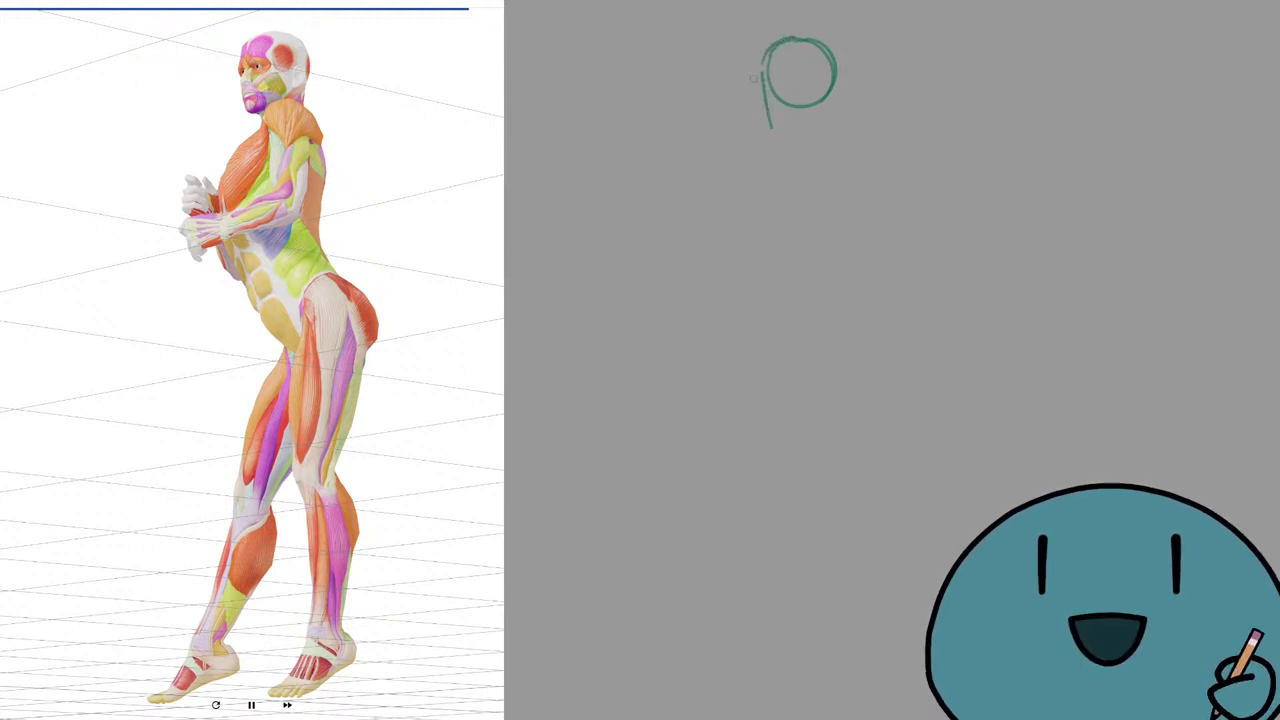
key(ctrl+z)
key(ctrl+z)
mouse_move(801, 39)
mouse_down()
mouse_move(766, 72)
mouse_move(762, 55)
mouse_move(768, 126)
mouse_up()
key(ctrl+z)
drag(762, 56, 766, 114)
key(ctrl+z)
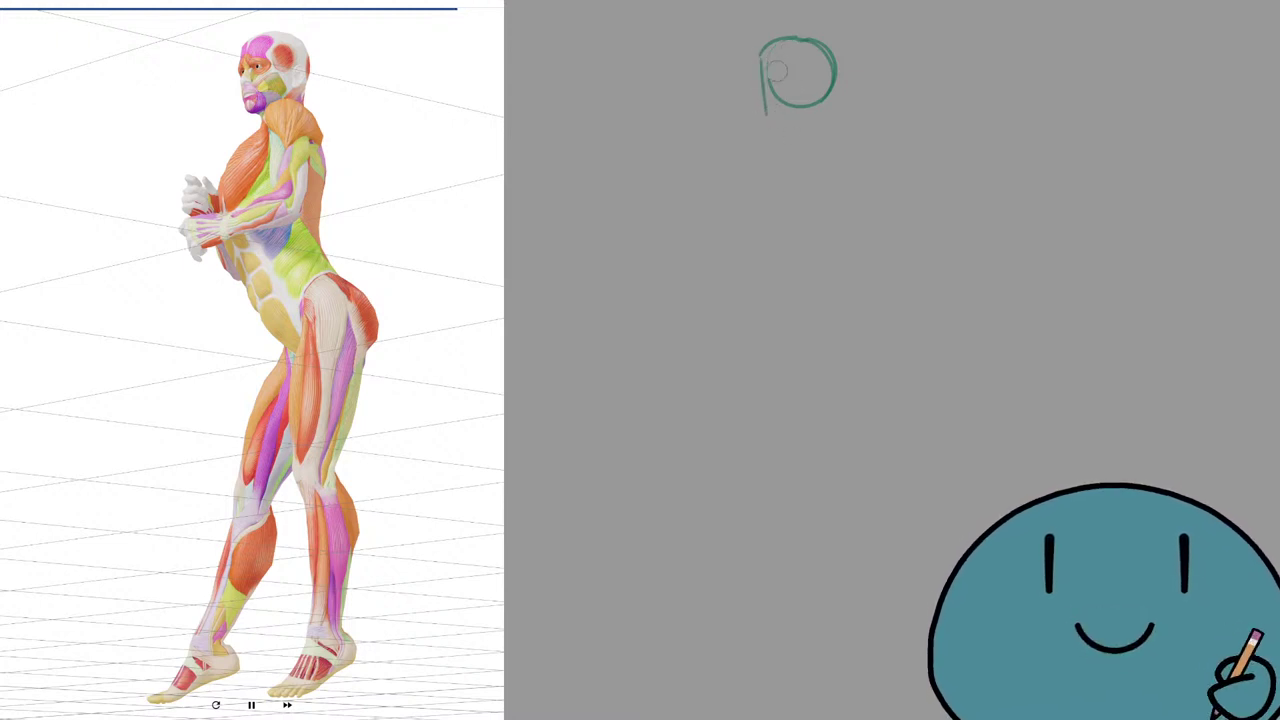
Build the profile head from the skull circle by adding a brow line, temple line, straight face front and angular jaw.
mouse_move(778, 58)
mouse_down()
mouse_move(781, 98)
mouse_move(832, 76)
mouse_up()
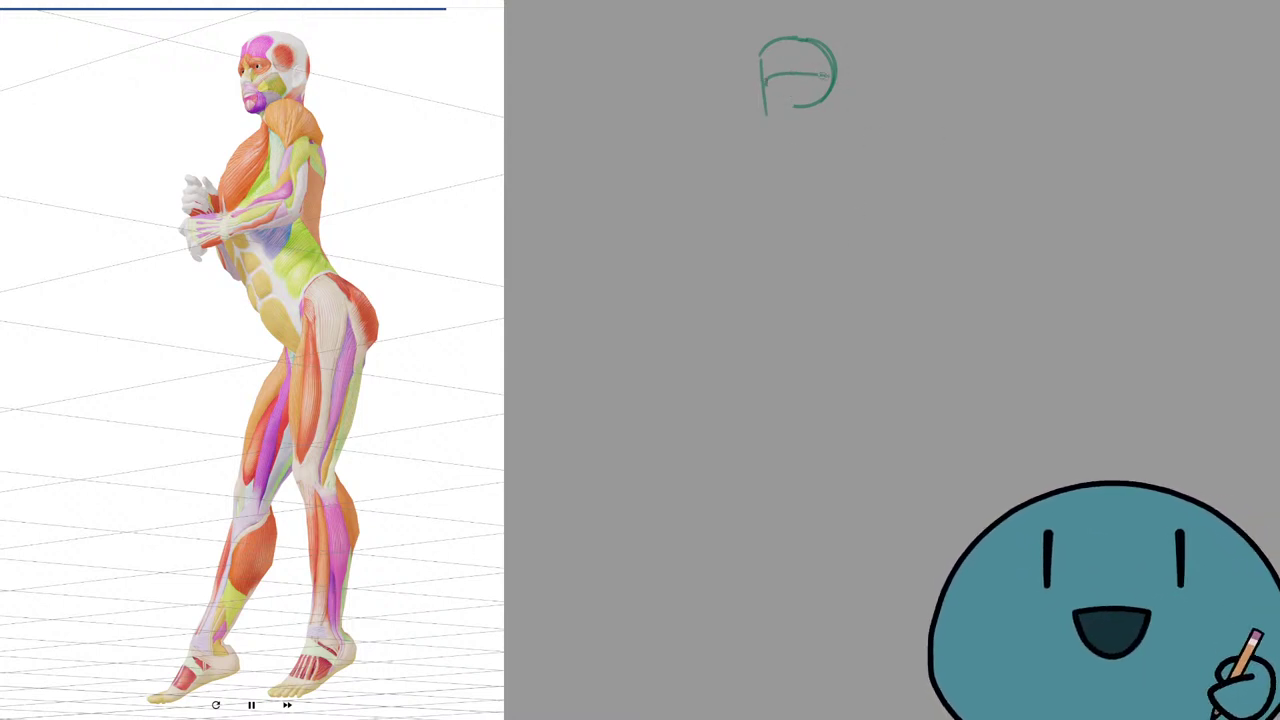
mouse_move(801, 42)
mouse_down()
mouse_move(808, 89)
mouse_move(802, 56)
mouse_move(769, 114)
mouse_up()
key(ctrl+z)
key(ctrl+z)
key(ctrl+z)
key(ctrl+z)
drag(771, 50, 776, 114)
key(ctrl+z)
mouse_move(768, 54)
mouse_down()
mouse_move(776, 138)
mouse_move(793, 118)
mouse_move(813, 124)
mouse_move(764, 115)
mouse_move(802, 118)
mouse_move(789, 108)
mouse_move(814, 100)
mouse_move(787, 122)
mouse_up()
key(ctrl+z)
key(ctrl+z)
key(ctrl+z)
key(ctrl+z)
key(ctrl+z)
key(ctrl+z)
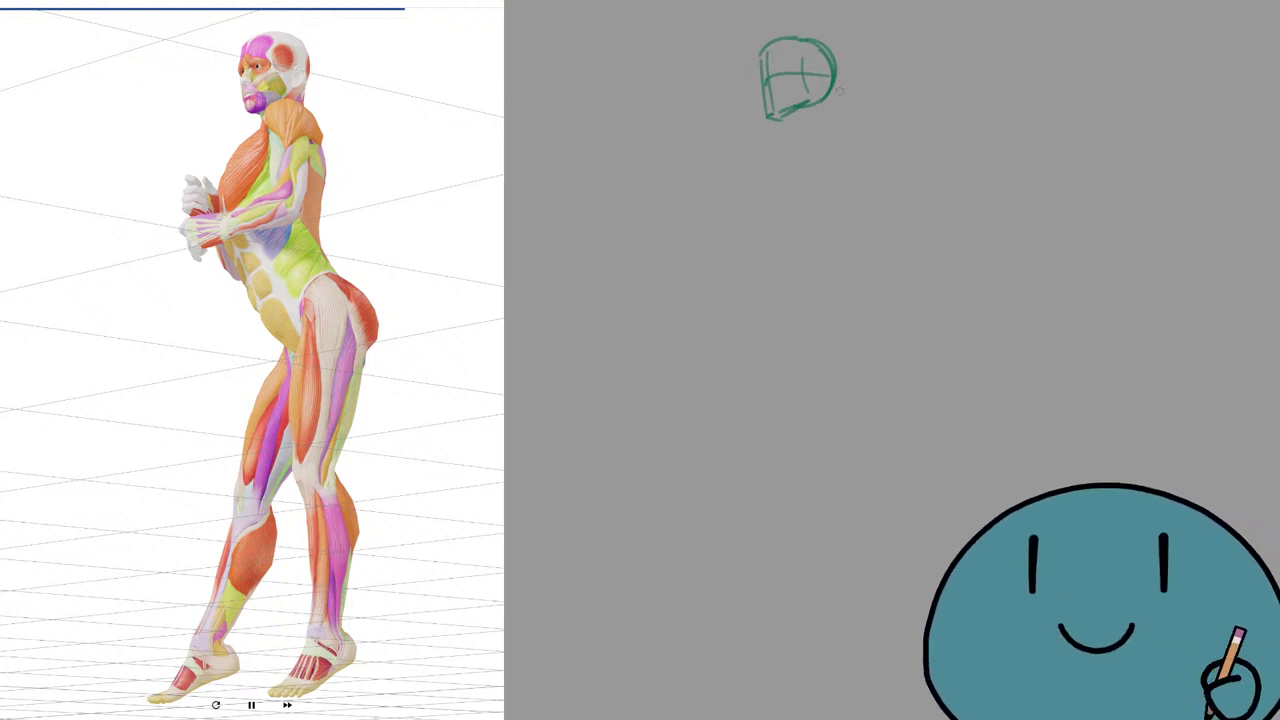
Sketch the back of the neck descending from the skull and erase the leftover lower skull curve behind the jaw.
drag(833, 89, 836, 128)
key(ctrl+z)
key(ctrl+z)
key(ctrl+z)
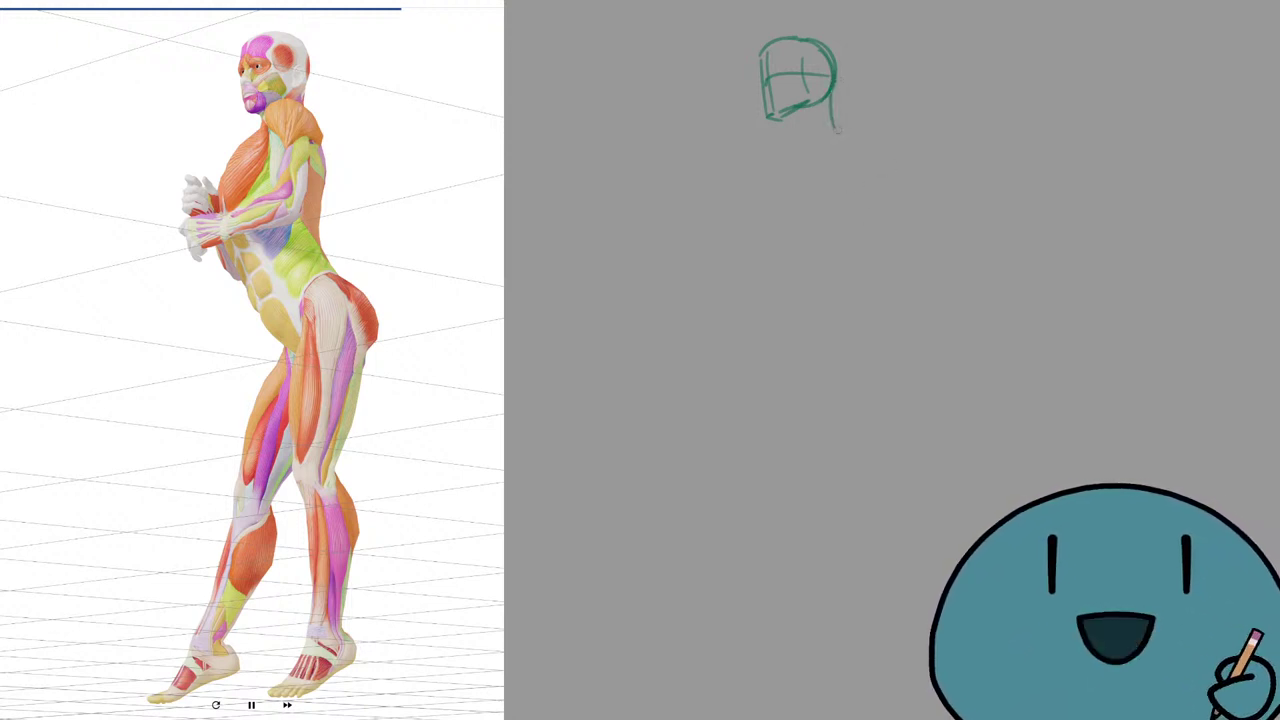
key(ctrl+z)
key(ctrl+z)
drag(833, 80, 834, 136)
key(ctrl+z)
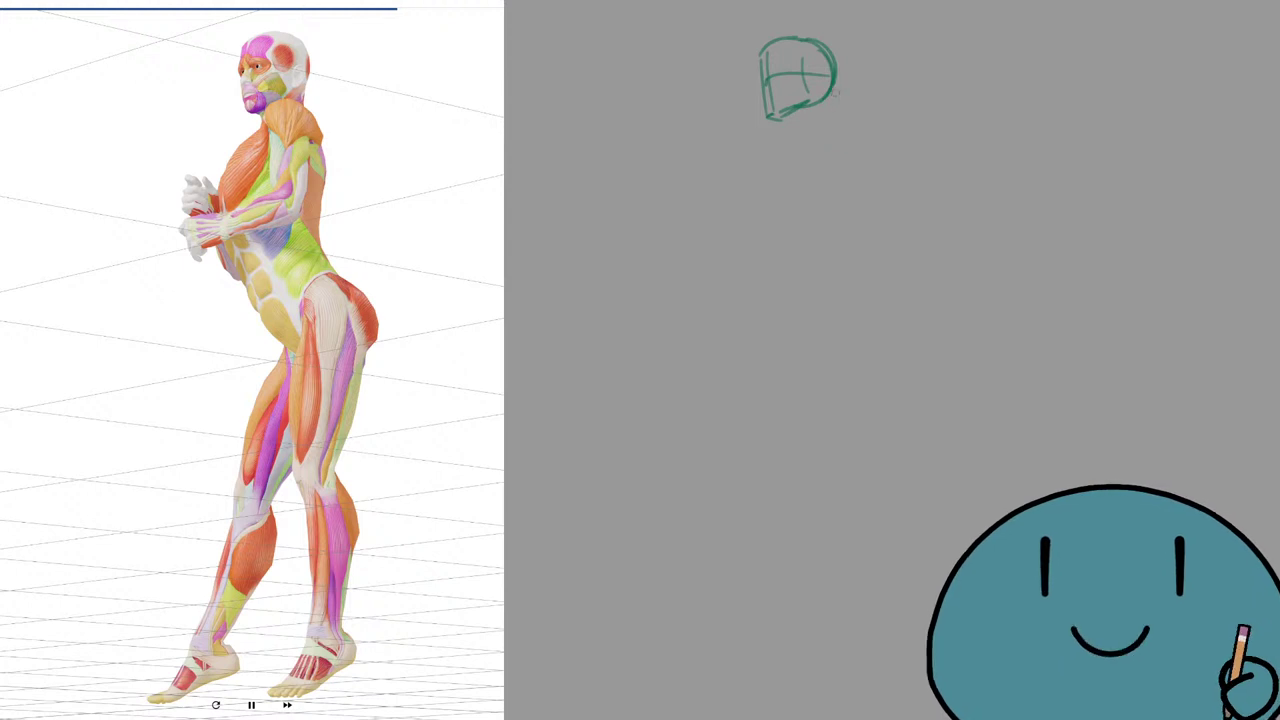
mouse_move(833, 80)
mouse_down()
mouse_move(838, 140)
mouse_move(809, 107)
mouse_up()
key(ctrl+z)
key(ctrl+z)
key(e)
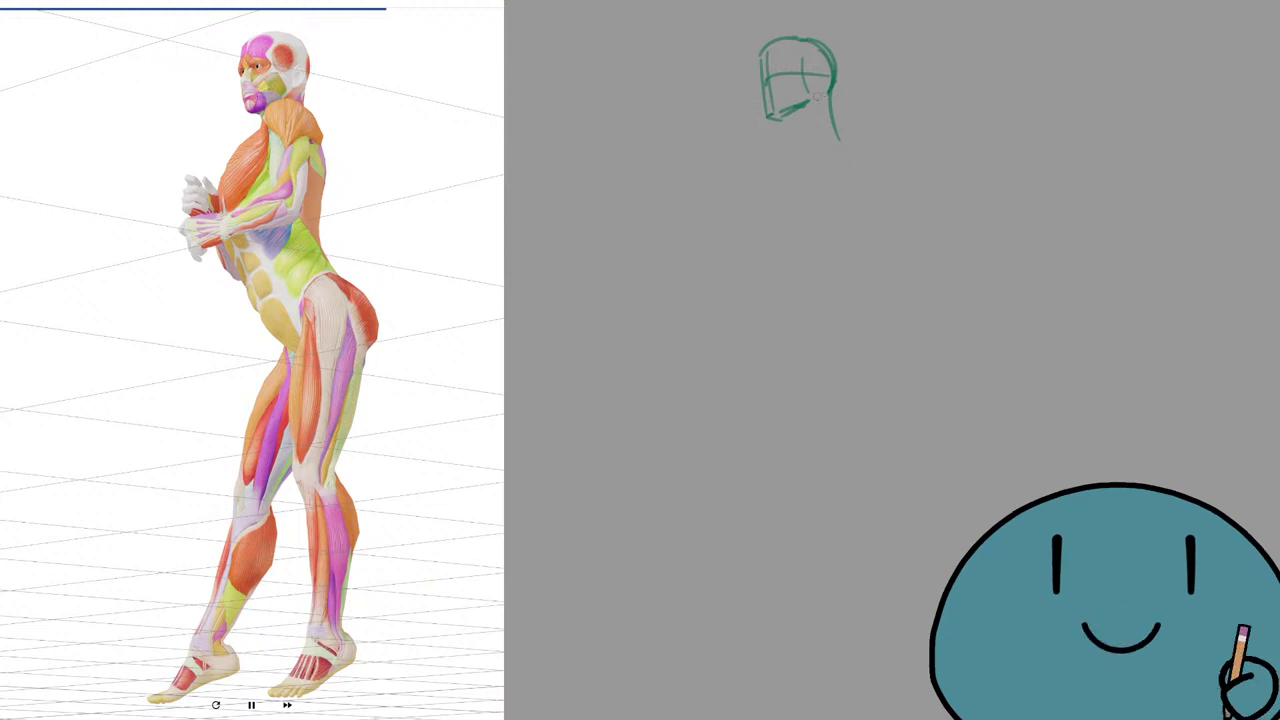
Add a curved side plane to the head and round out the back of the skull.
drag(818, 44, 800, 76)
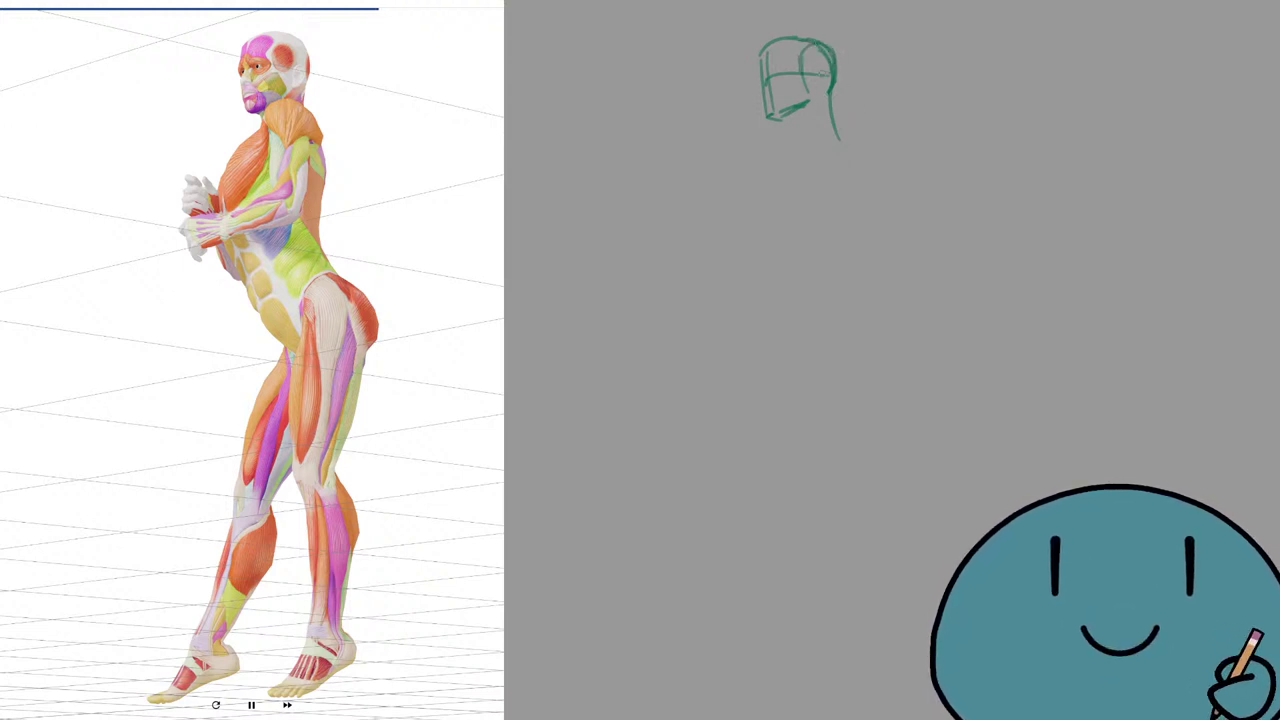
key(ctrl+z)
drag(817, 41, 830, 95)
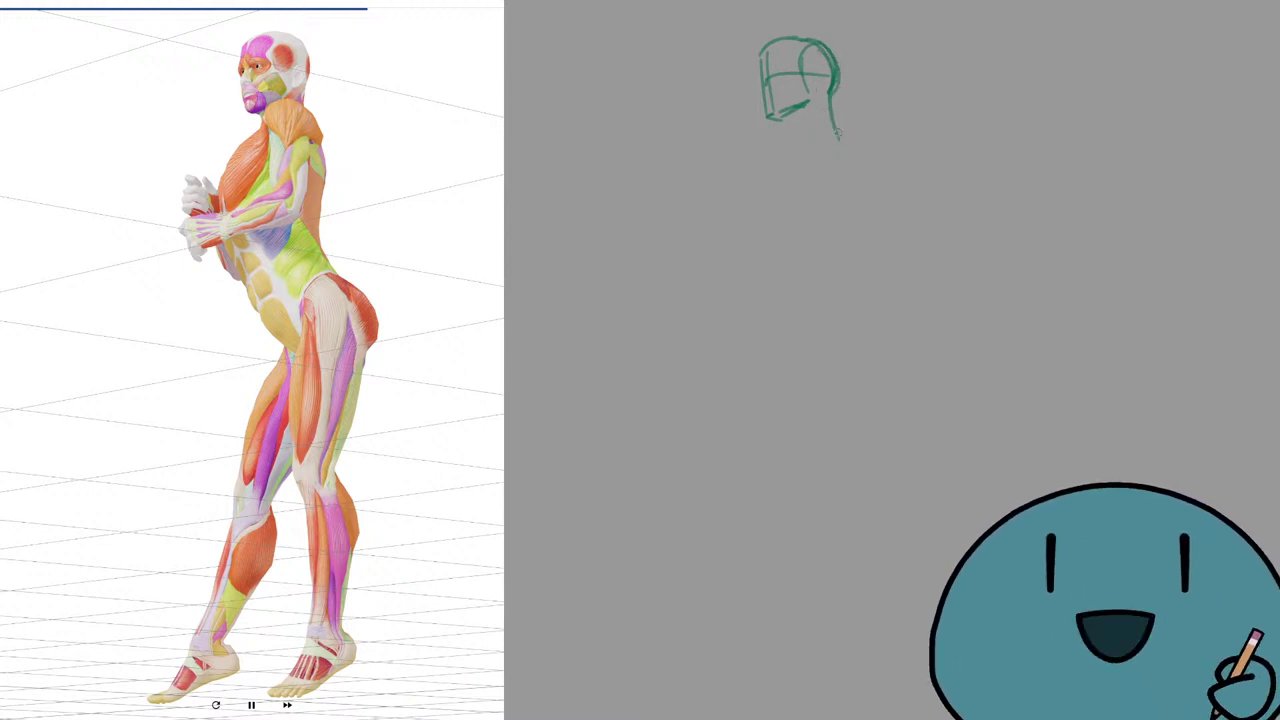
Shorten the neck and sketch its base with a curved collar line and a shoulder slope running down the upper back.
key(ctrl+z)
mouse_move(830, 112)
mouse_down()
mouse_move(838, 136)
mouse_move(843, 125)
mouse_move(790, 127)
mouse_move(854, 152)
mouse_move(799, 117)
mouse_move(817, 115)
mouse_up()
key(ctrl+z)
key(ctrl+z)
key(ctrl+z)
drag(832, 116, 847, 148)
key(ctrl+z)
key(ctrl+z)
drag(800, 113, 795, 135)
mouse_move(806, 110)
mouse_down()
mouse_move(828, 112)
mouse_move(849, 146)
mouse_move(831, 121)
mouse_move(795, 133)
mouse_move(841, 128)
mouse_up()
key(e)
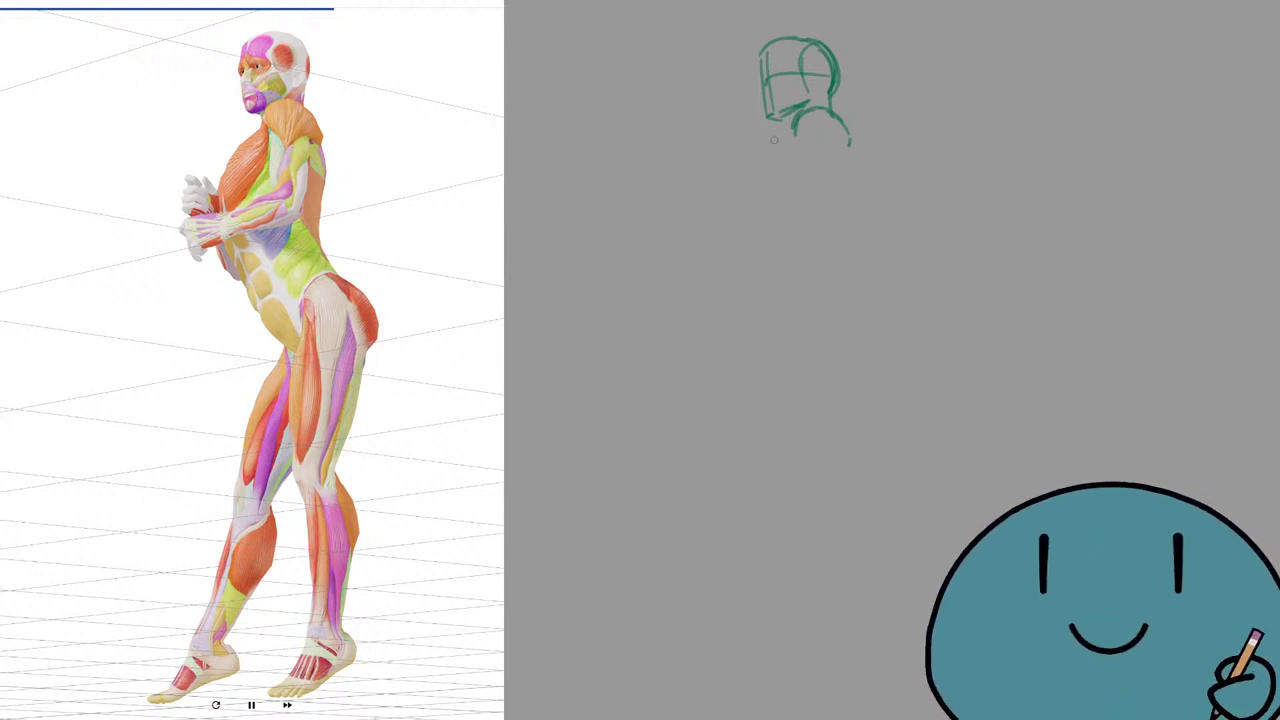
key(ctrl+z)
drag(792, 131, 763, 164)
key(ctrl+z)
drag(796, 124, 764, 168)
key(ctrl+z)
drag(792, 130, 754, 190)
key(ctrl+z)
drag(796, 120, 756, 200)
key(ctrl+z)
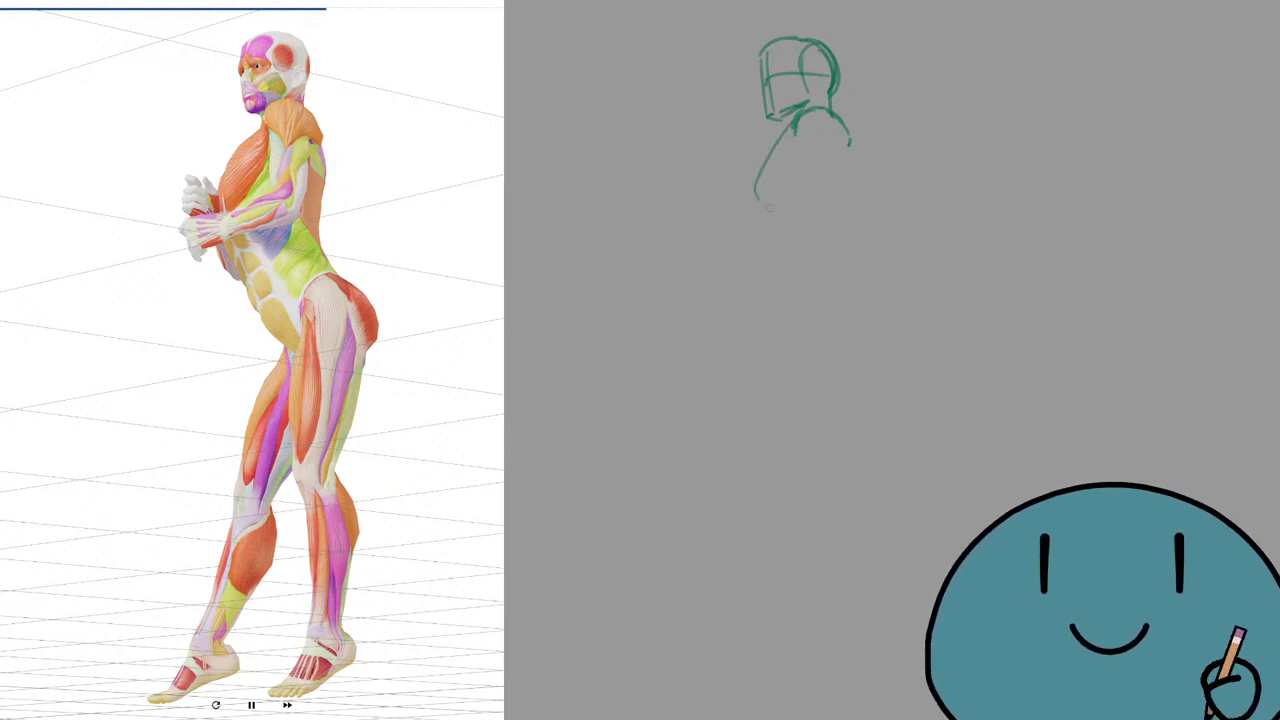
key(ctrl+z)
Extend the shoulder slope slightly further down along the upper back.
drag(838, 114, 858, 162)
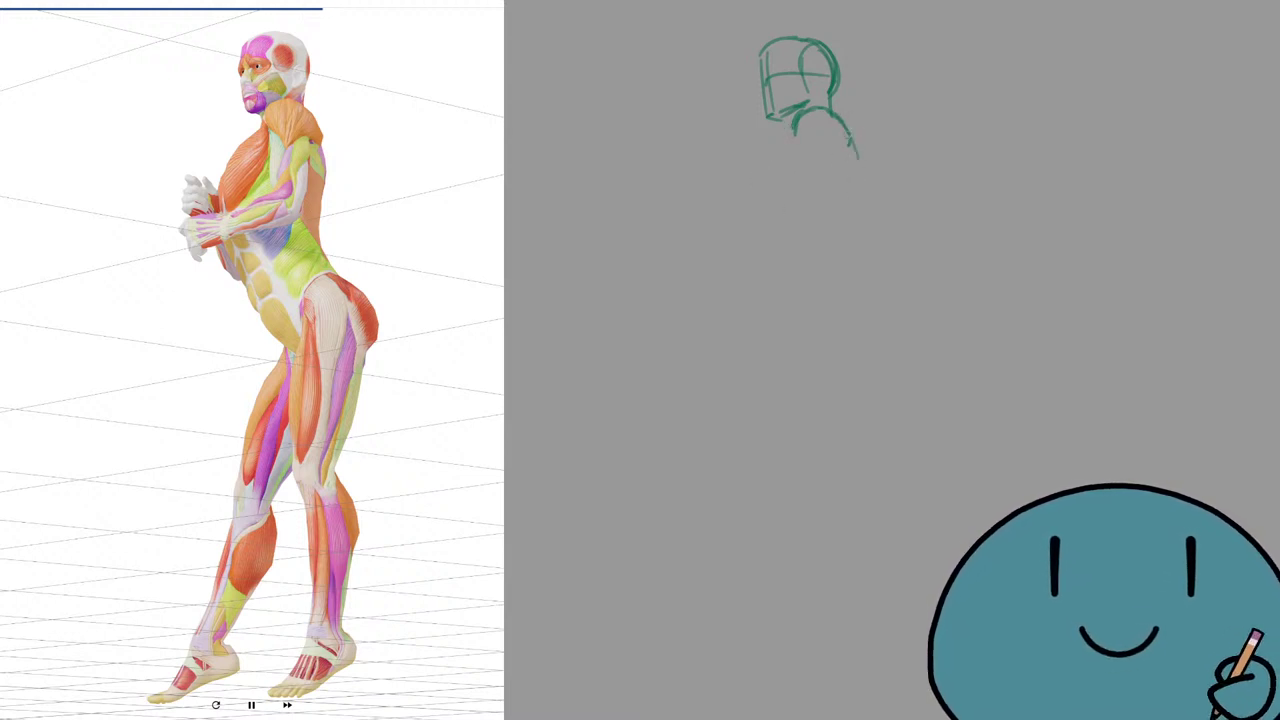
key(ctrl+z)
mouse_move(833, 115)
mouse_down()
mouse_move(853, 158)
mouse_move(852, 145)
mouse_move(838, 224)
mouse_up()
key(ctrl+z)
key(ctrl+z)
key(ctrl+z)
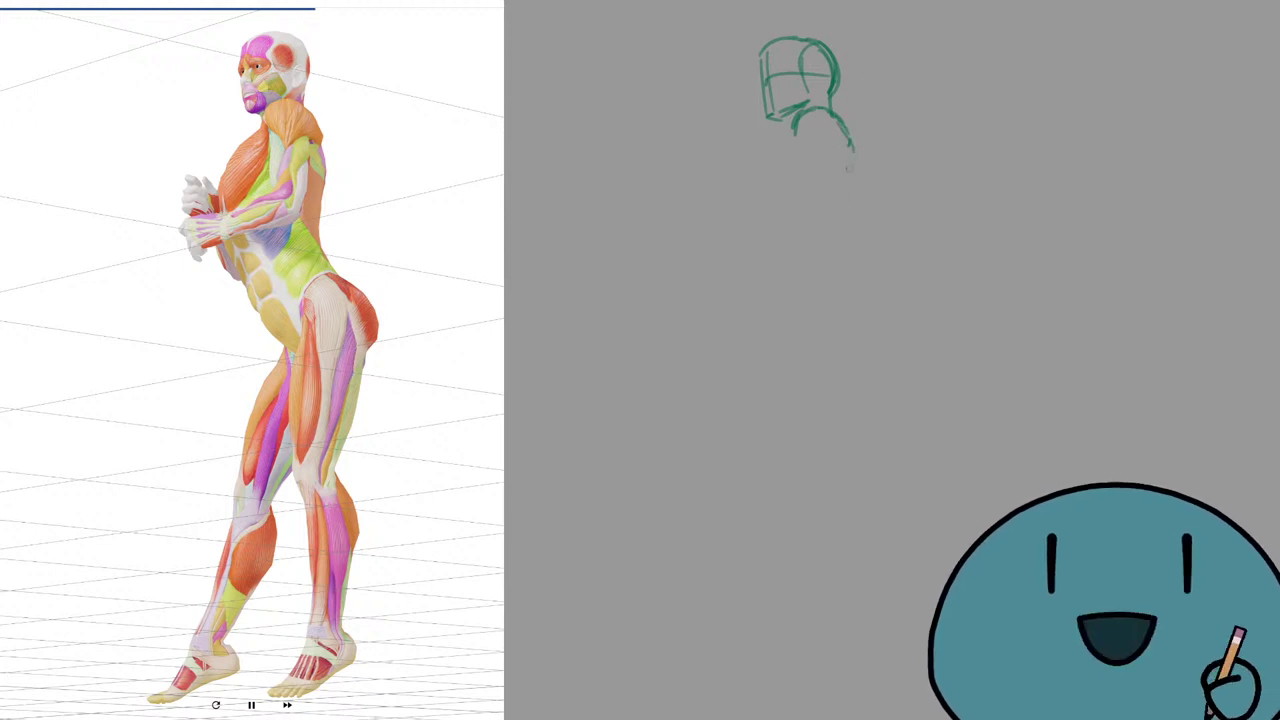
key(ctrl+z)
Sketch the ribcage's back edge below the shoulder and a short line across its base.
mouse_move(846, 160)
mouse_down()
mouse_move(838, 224)
mouse_move(842, 214)
mouse_up()
key(ctrl+z)
mouse_move(854, 152)
mouse_down()
mouse_move(833, 216)
mouse_move(851, 201)
mouse_move(794, 205)
mouse_up()
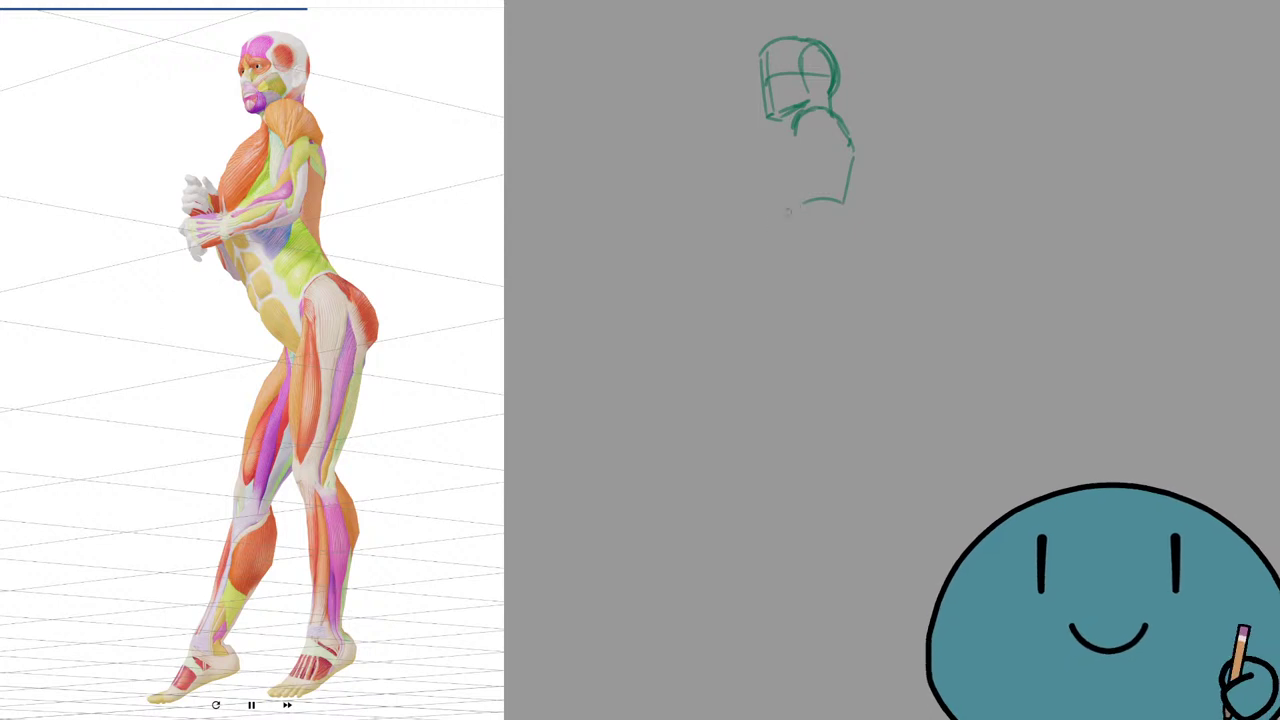
key(ctrl+z)
key(ctrl+z)
drag(856, 158, 845, 205)
key(ctrl+z)
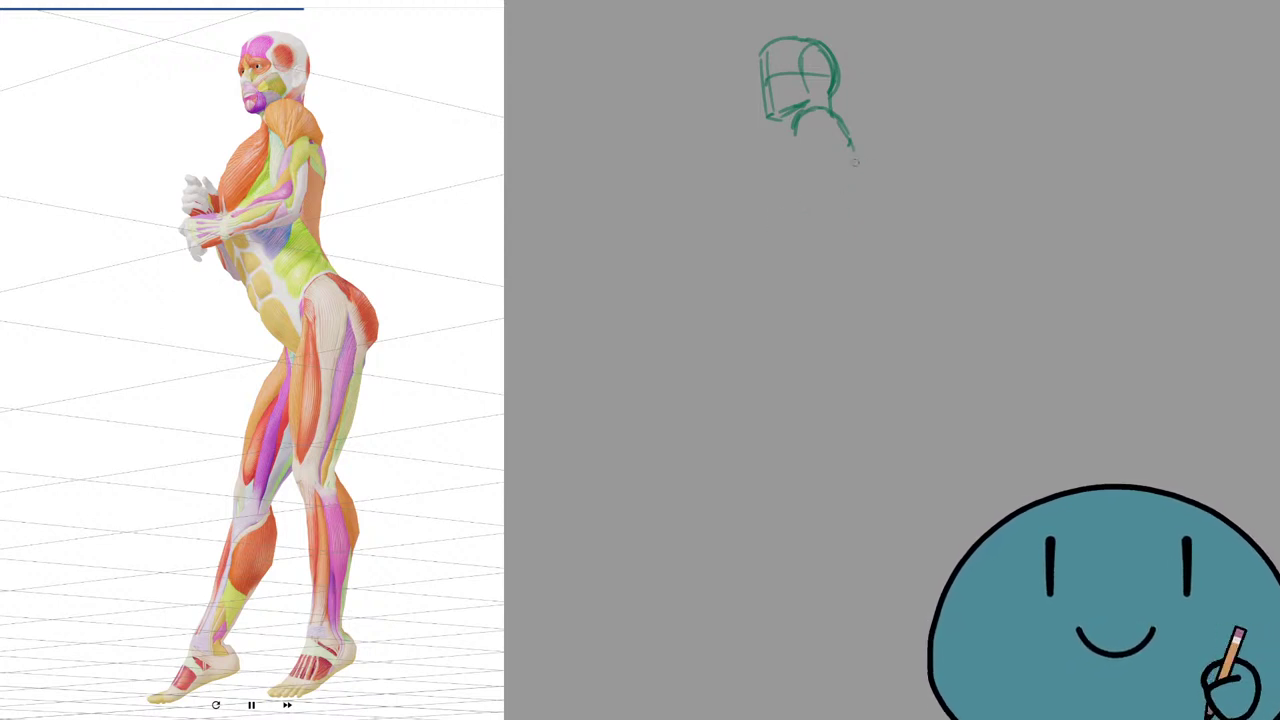
mouse_move(854, 160)
mouse_down()
mouse_move(841, 222)
mouse_move(789, 215)
mouse_up()
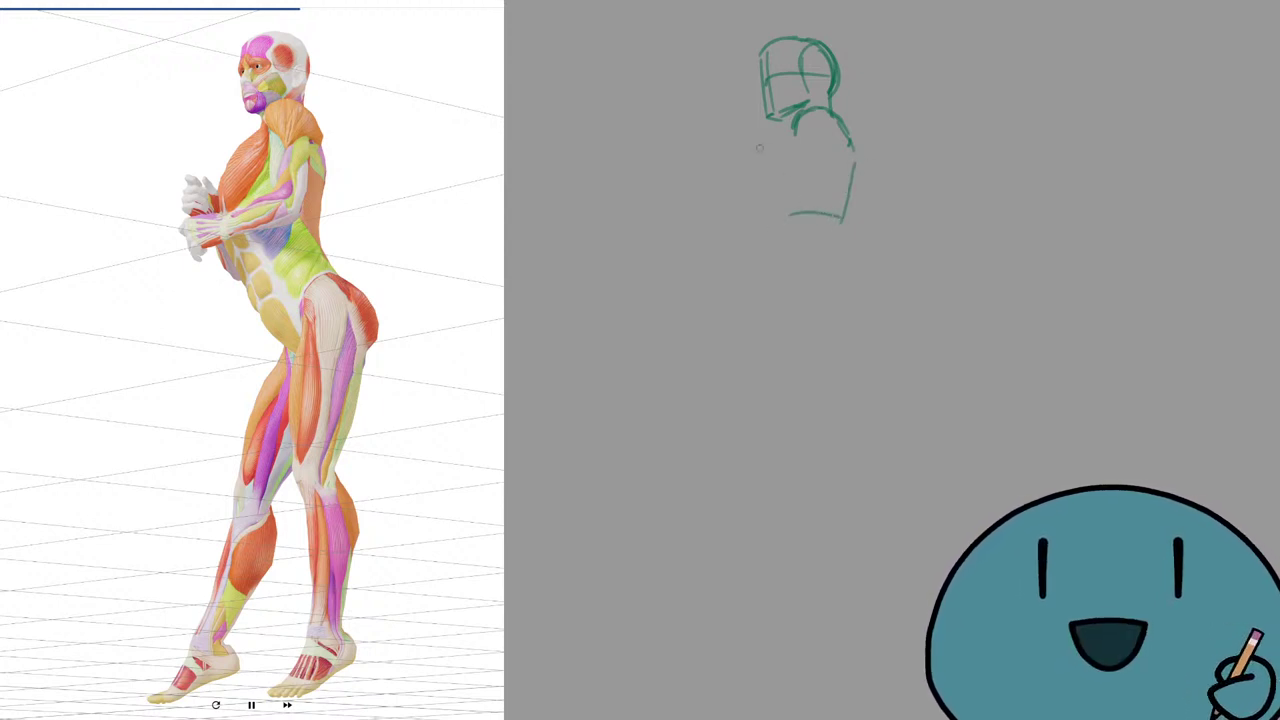
drag(793, 118, 752, 168)
key(ctrl+z)
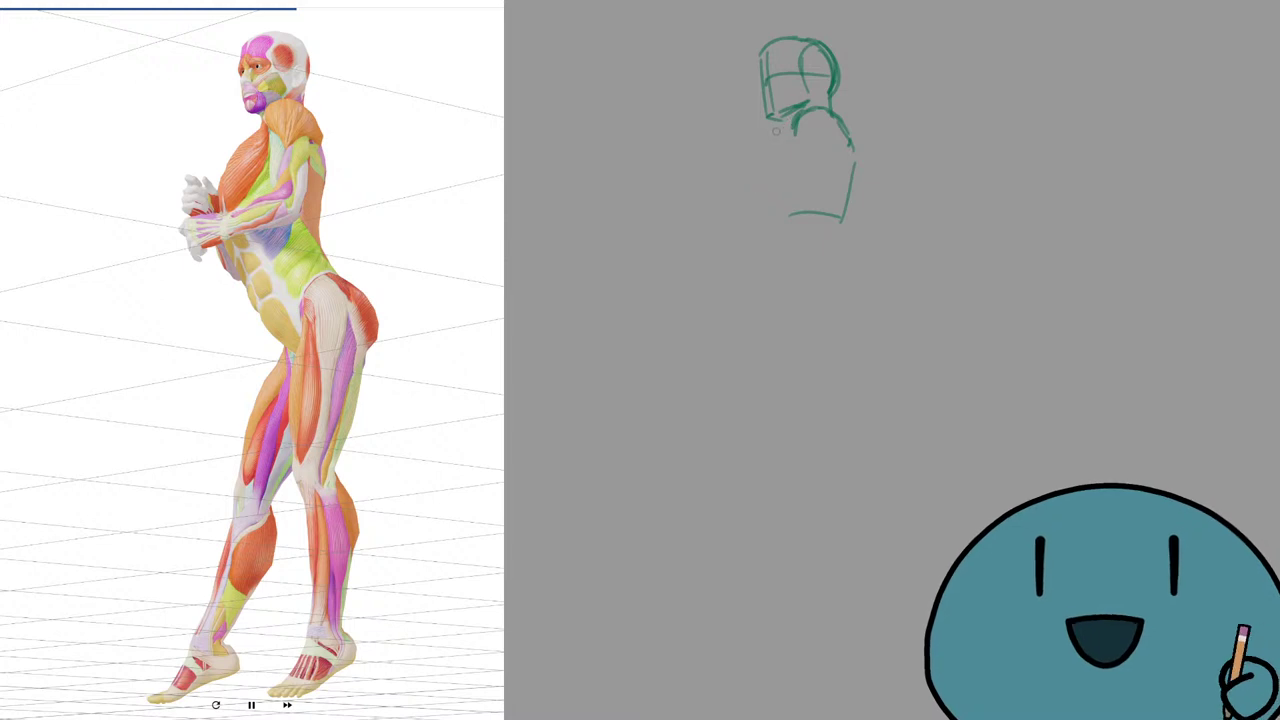
drag(795, 117, 775, 136)
key(ctrl+z)
mouse_move(792, 120)
mouse_down()
mouse_move(754, 161)
mouse_move(757, 223)
mouse_move(769, 148)
mouse_move(775, 242)
mouse_up()
key(ctrl+z)
key(ctrl+z)
key(ctrl+z)
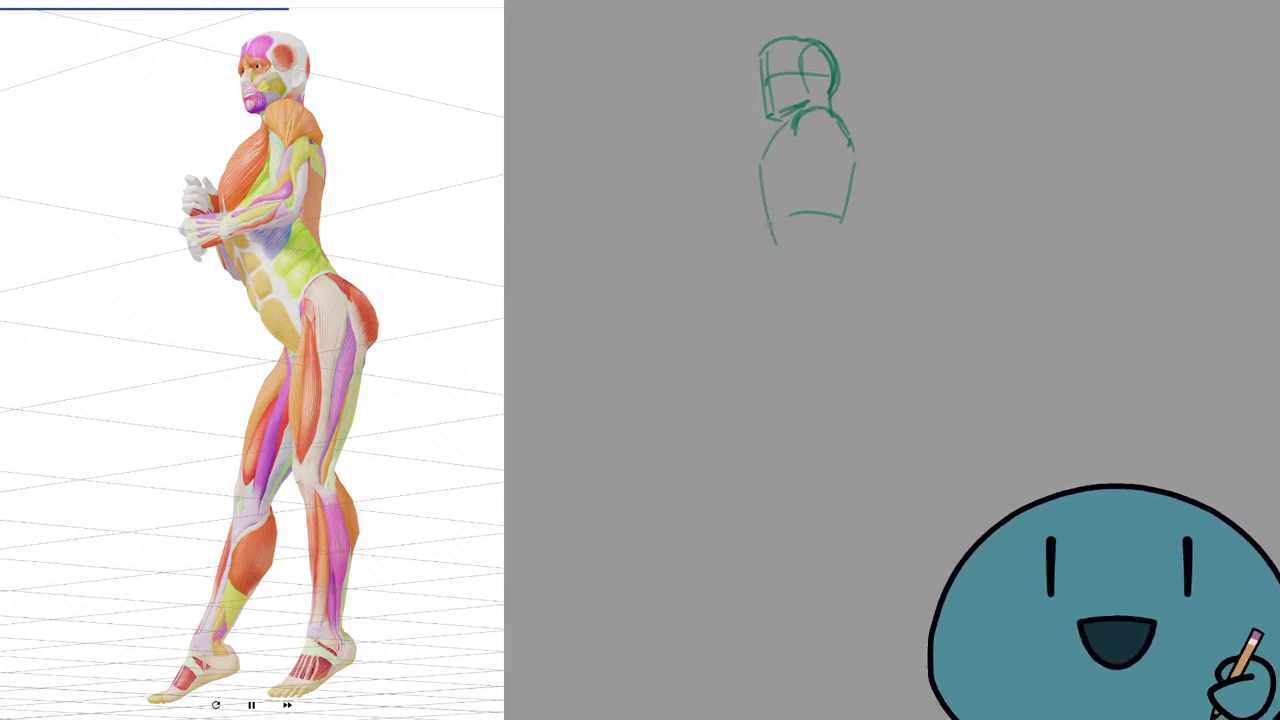
key(ctrl+z)
drag(758, 176, 777, 243)
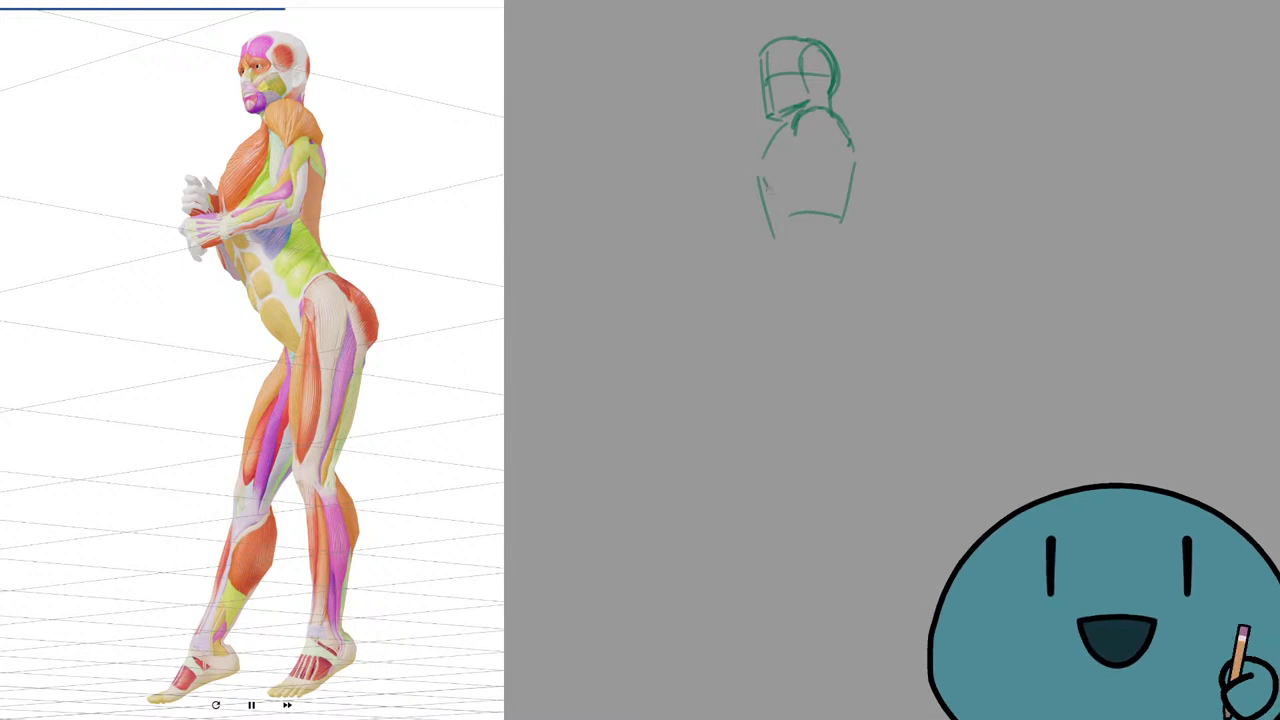
drag(768, 186, 794, 235)
key(ctrl+z)
drag(771, 181, 799, 237)
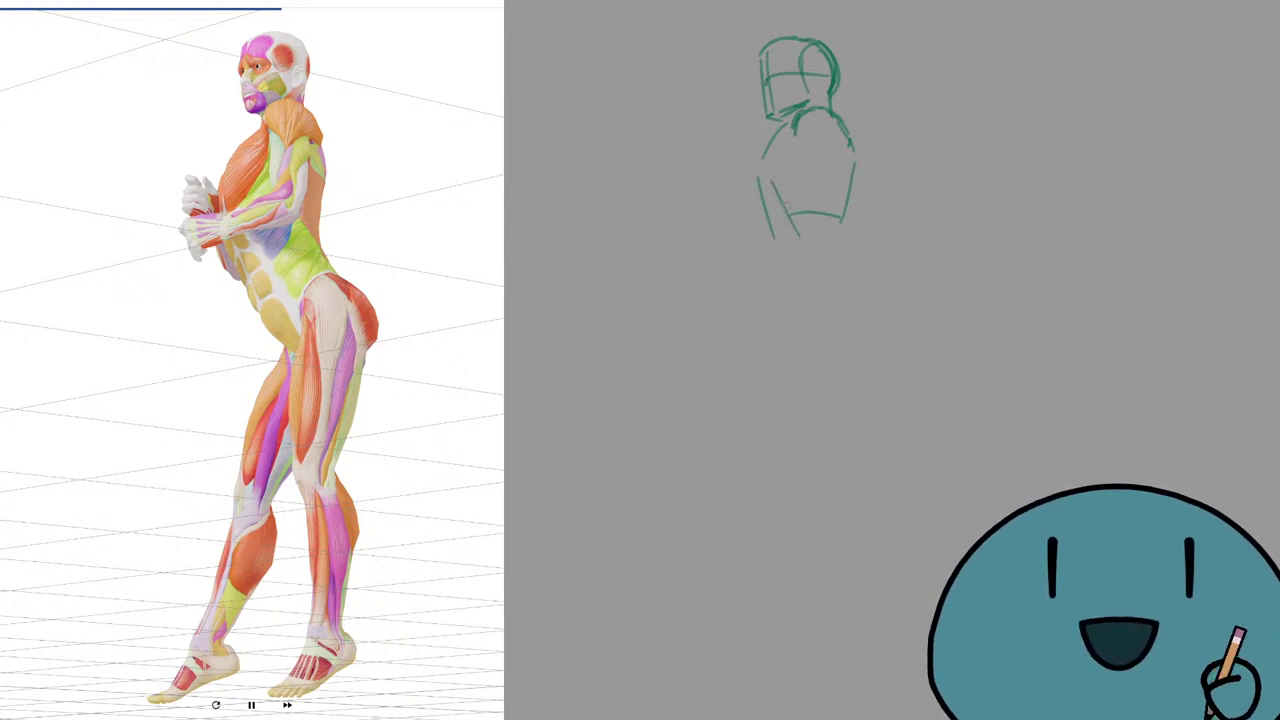
drag(806, 146, 770, 190)
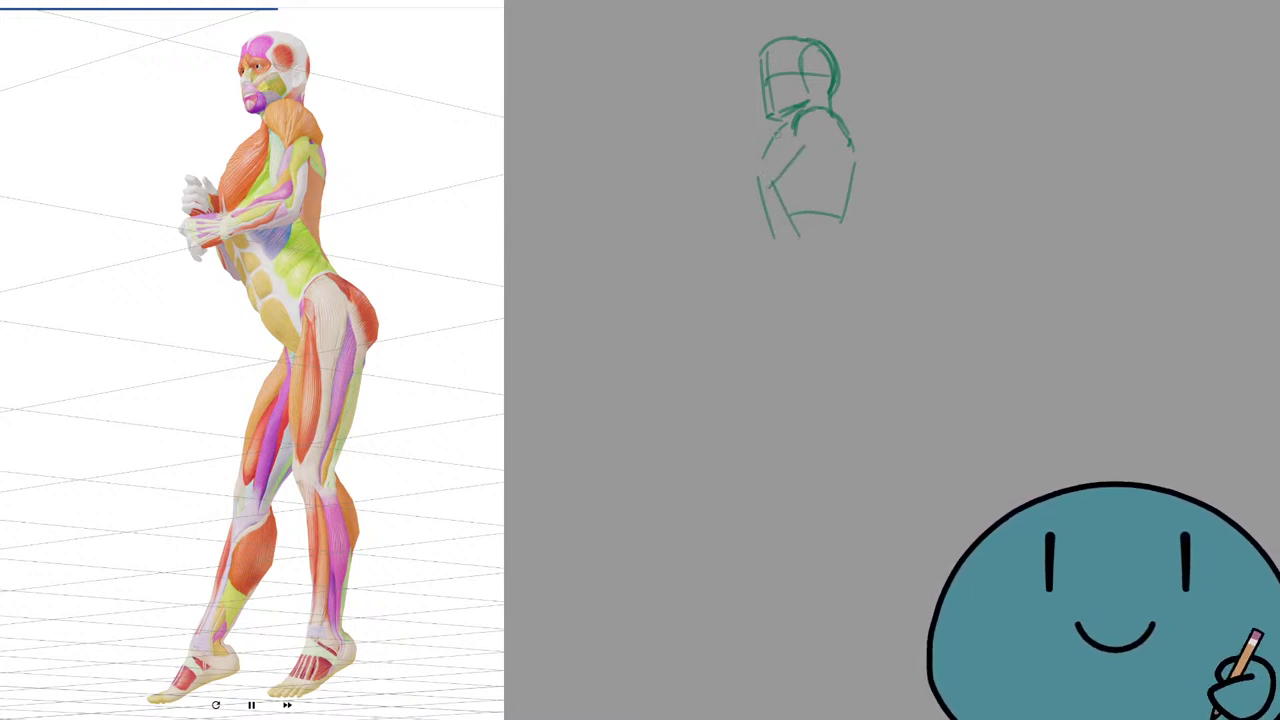
mouse_move(795, 119)
mouse_down()
mouse_move(755, 176)
mouse_move(765, 236)
mouse_move(779, 226)
mouse_up()
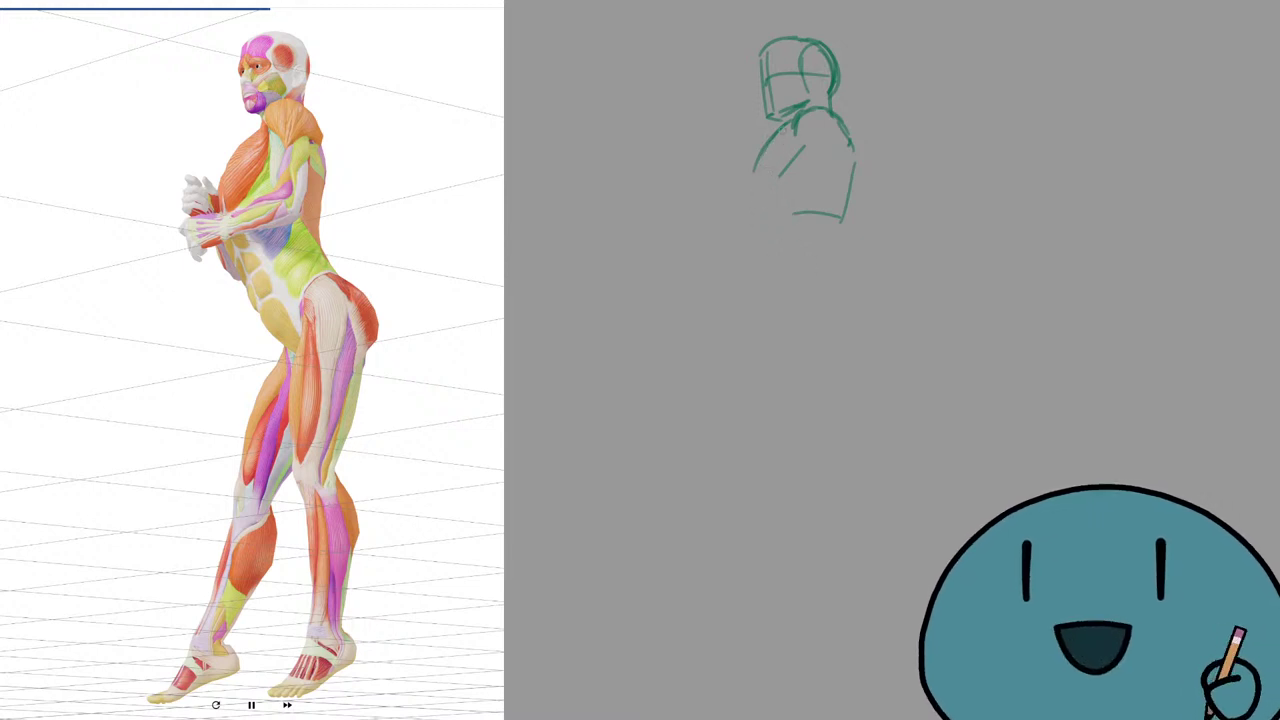
mouse_move(774, 138)
mouse_down()
mouse_move(755, 173)
mouse_move(801, 238)
mouse_up()
key(ctrl+z)
drag(757, 176, 775, 239)
drag(780, 177, 769, 189)
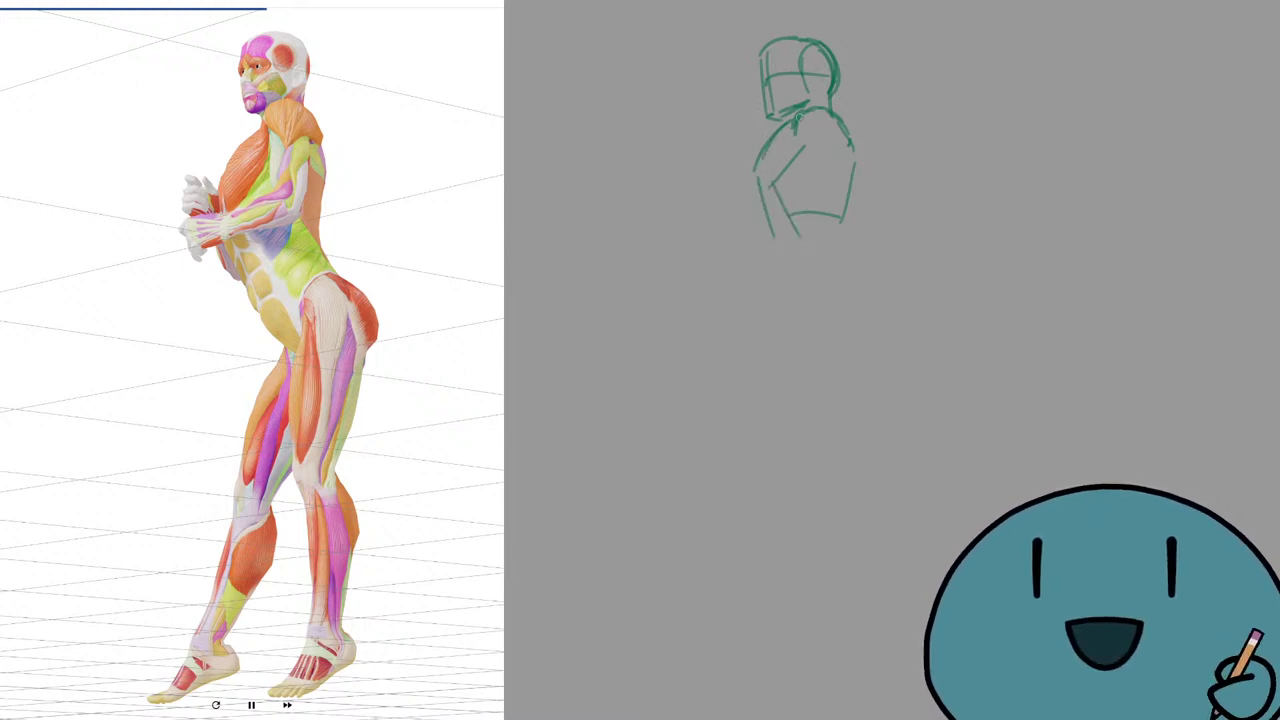
key(ctrl+z)
key(ctrl+z)
key(ctrl+z)
key(ctrl+z)
key(ctrl+z)
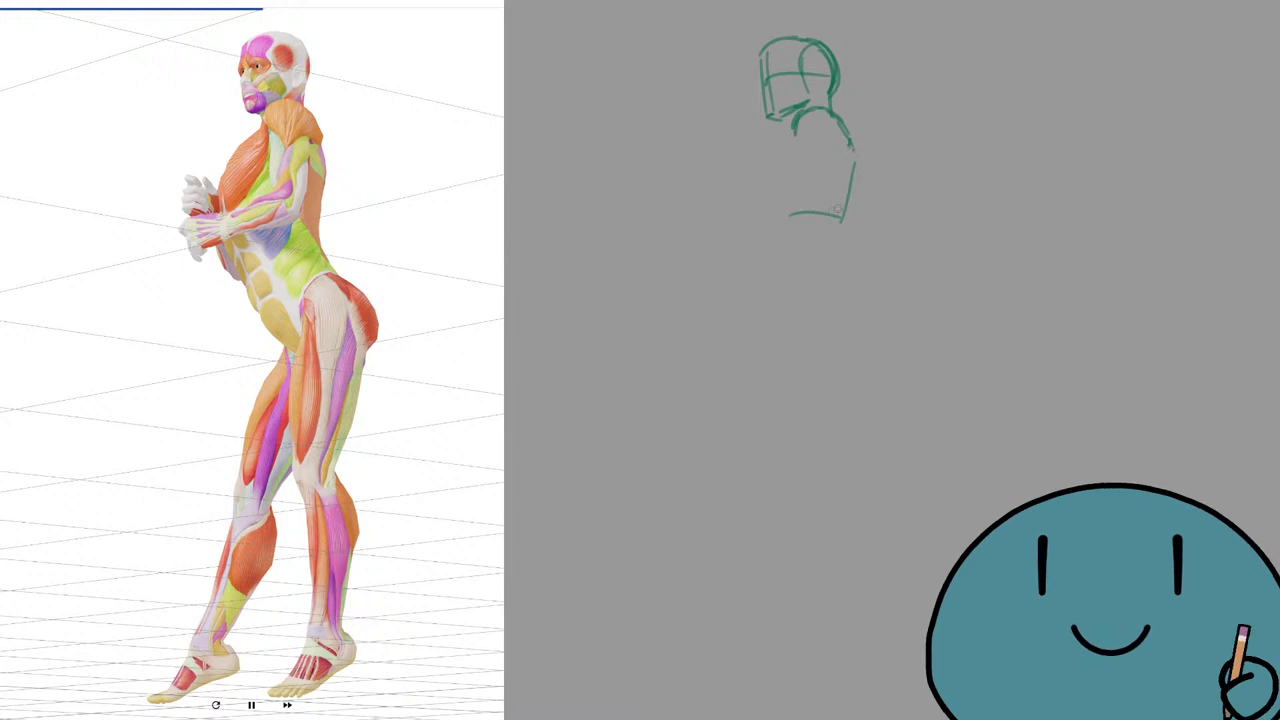
Erase the ribcage's flat base line and redraw its back edge with a base slanting down toward the abdomen.
drag(790, 214, 841, 215)
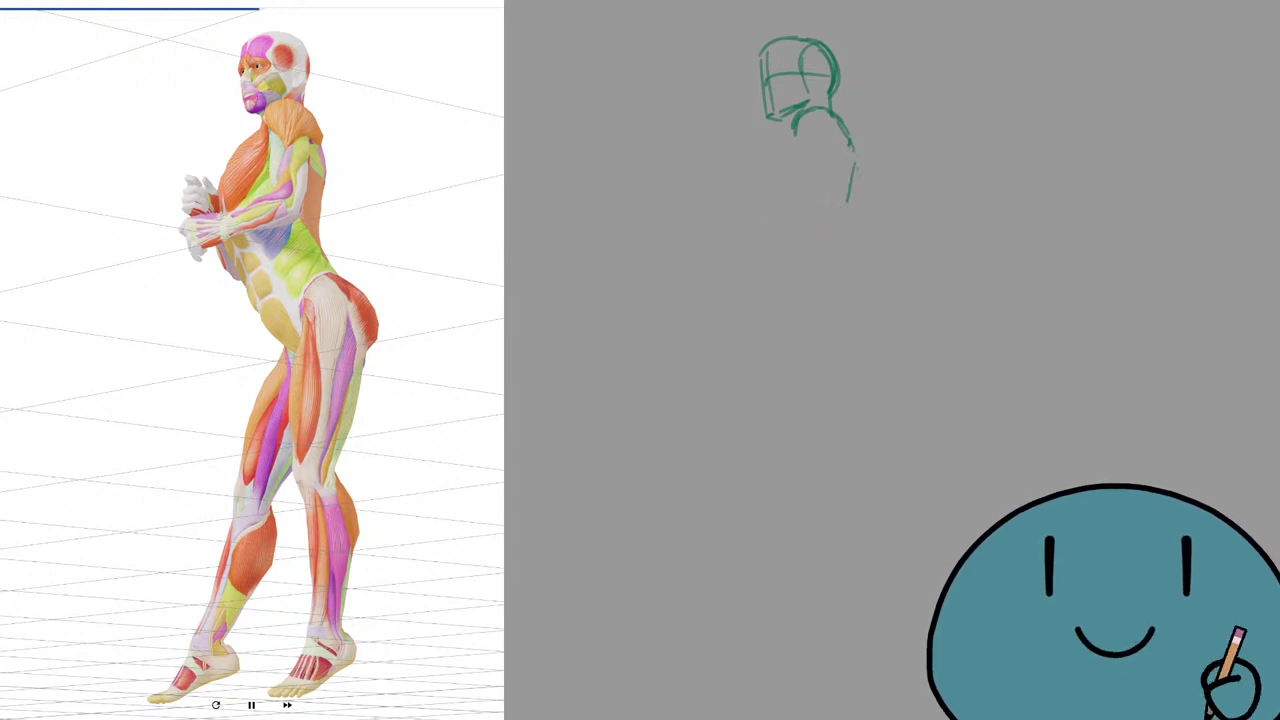
mouse_move(855, 163)
mouse_down()
mouse_move(838, 232)
mouse_move(845, 208)
mouse_move(801, 241)
mouse_up()
key(ctrl+z)
key(ctrl+z)
drag(844, 207, 781, 239)
Try to sketch the front contour of the chest and abdomen from the neck to the ribcage base.
drag(766, 229, 771, 239)
drag(793, 121, 765, 158)
drag(757, 195, 767, 231)
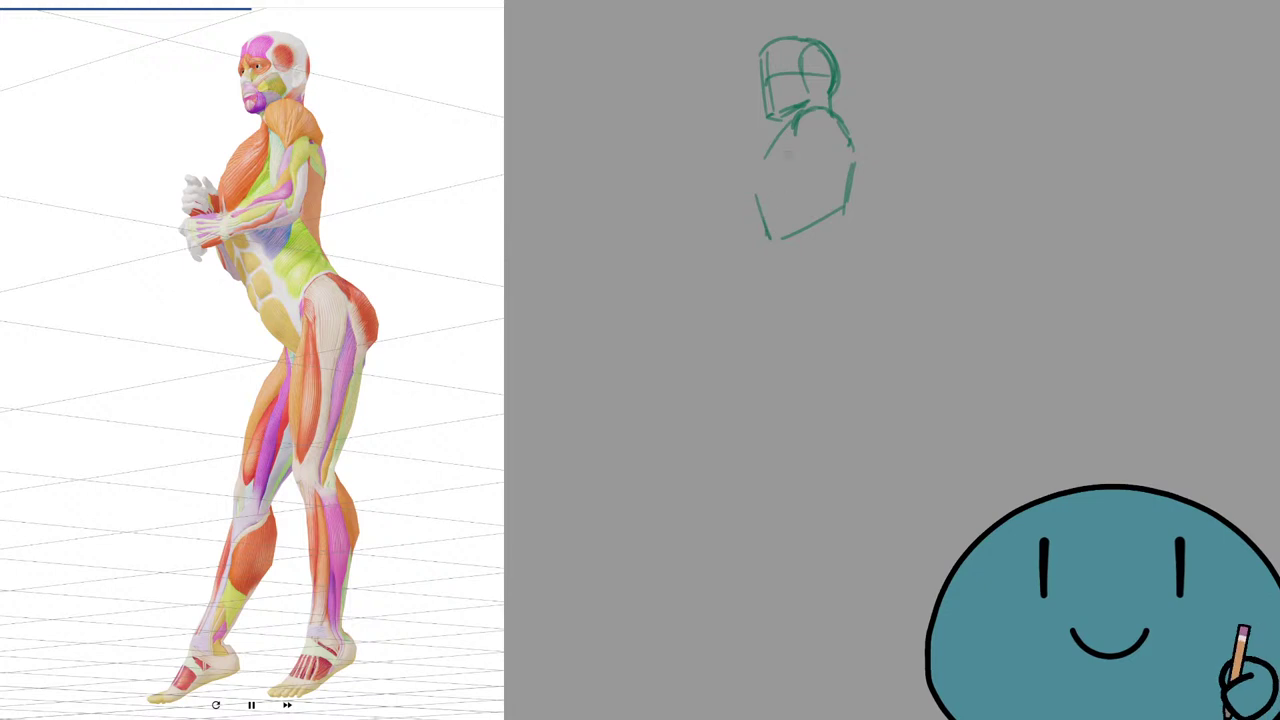
key(ctrl+z)
key(ctrl+z)
mouse_move(796, 122)
mouse_down()
mouse_move(767, 161)
mouse_move(777, 243)
mouse_up()
key(ctrl+z)
key(ctrl+z)
key(ctrl+z)
mouse_move(794, 122)
mouse_down()
mouse_move(770, 152)
mouse_move(769, 235)
mouse_up()
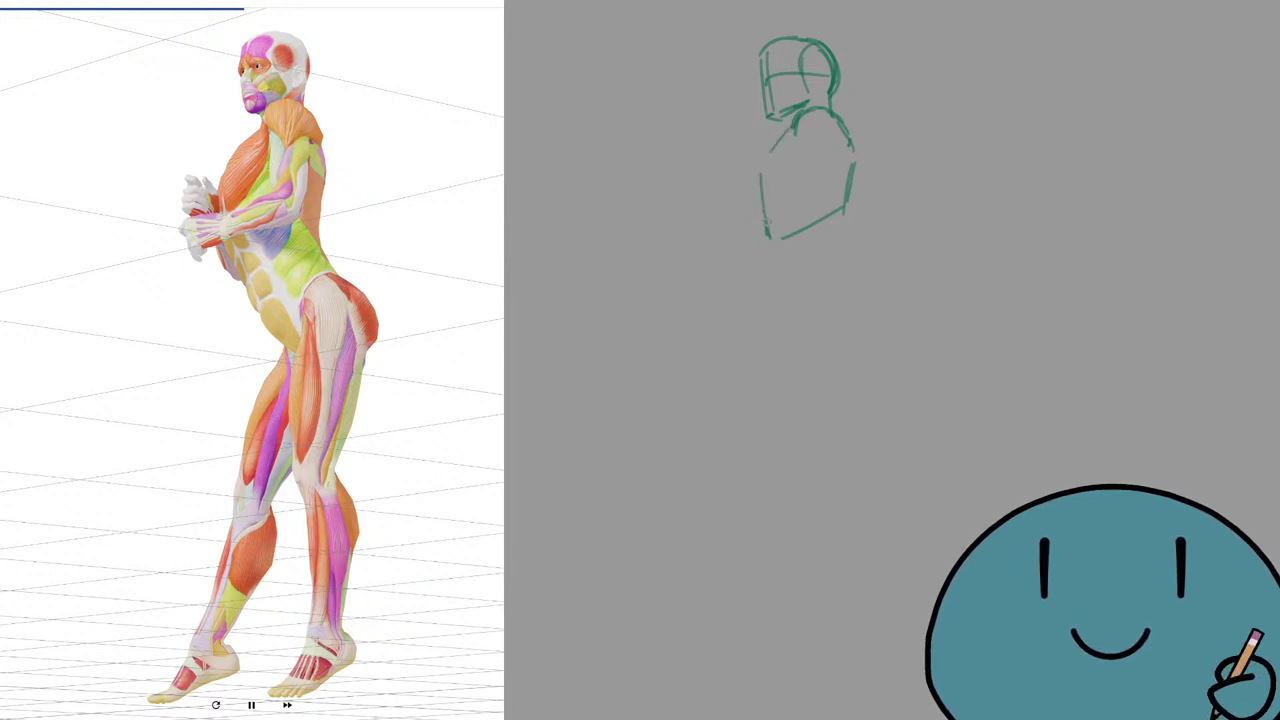
key(ctrl+z)
drag(758, 181, 768, 233)
key(ctrl+z)
key(ctrl+z)
Sketch the torso's front with a curved chest contour, a diagonal pectoral underside and an abdomen line reaching the ribcage base.
drag(793, 126, 775, 153)
mouse_move(768, 200)
mouse_down()
mouse_move(781, 254)
mouse_move(766, 247)
mouse_up()
key(e)
key(b)
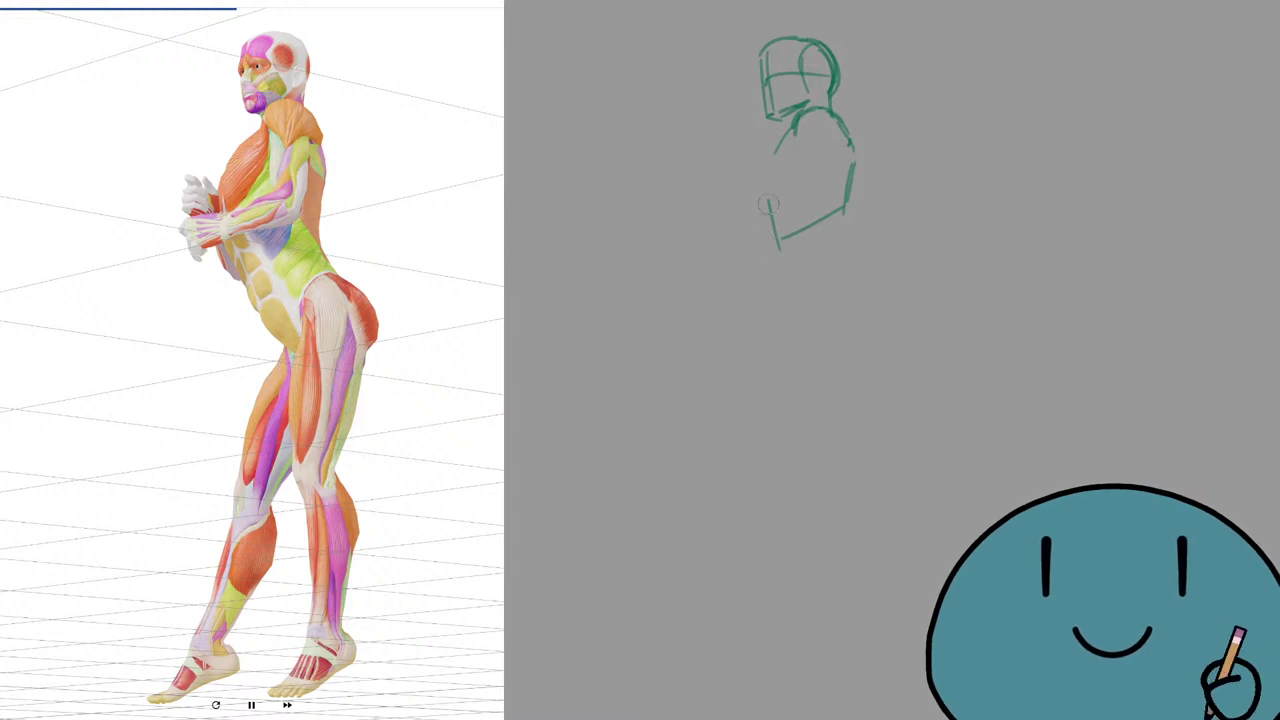
drag(769, 178, 769, 206)
key(ctrl+z)
key(ctrl+z)
mouse_move(771, 161)
mouse_down()
mouse_move(769, 199)
mouse_move(787, 176)
mouse_move(779, 190)
mouse_up()
key(ctrl+z)
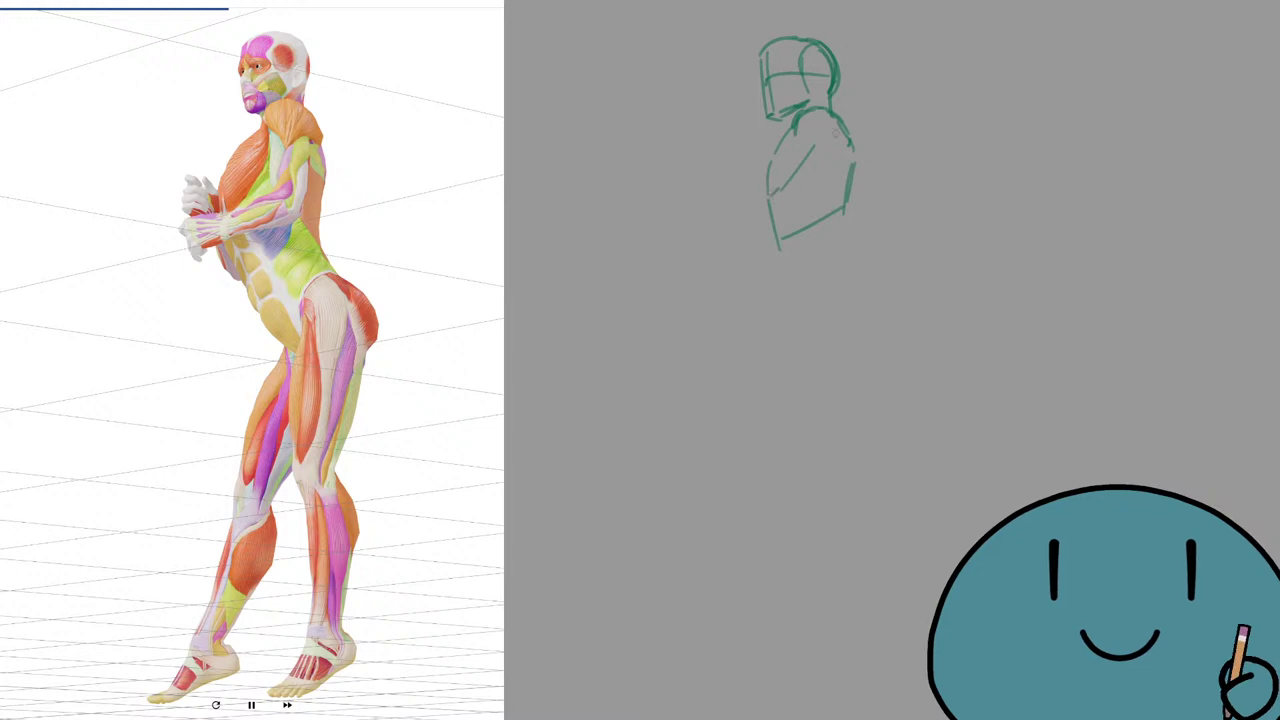
Sketch the near shoulder cap and the upper arm's side edges over the torso, erasing overlapping construction lines.
mouse_move(796, 138)
mouse_down()
mouse_move(806, 128)
mouse_move(840, 148)
mouse_move(829, 214)
mouse_up()
key(ctrl+z)
mouse_move(850, 148)
mouse_down()
mouse_move(834, 210)
mouse_move(803, 201)
mouse_up()
drag(798, 138, 805, 191)
key(ctrl+z)
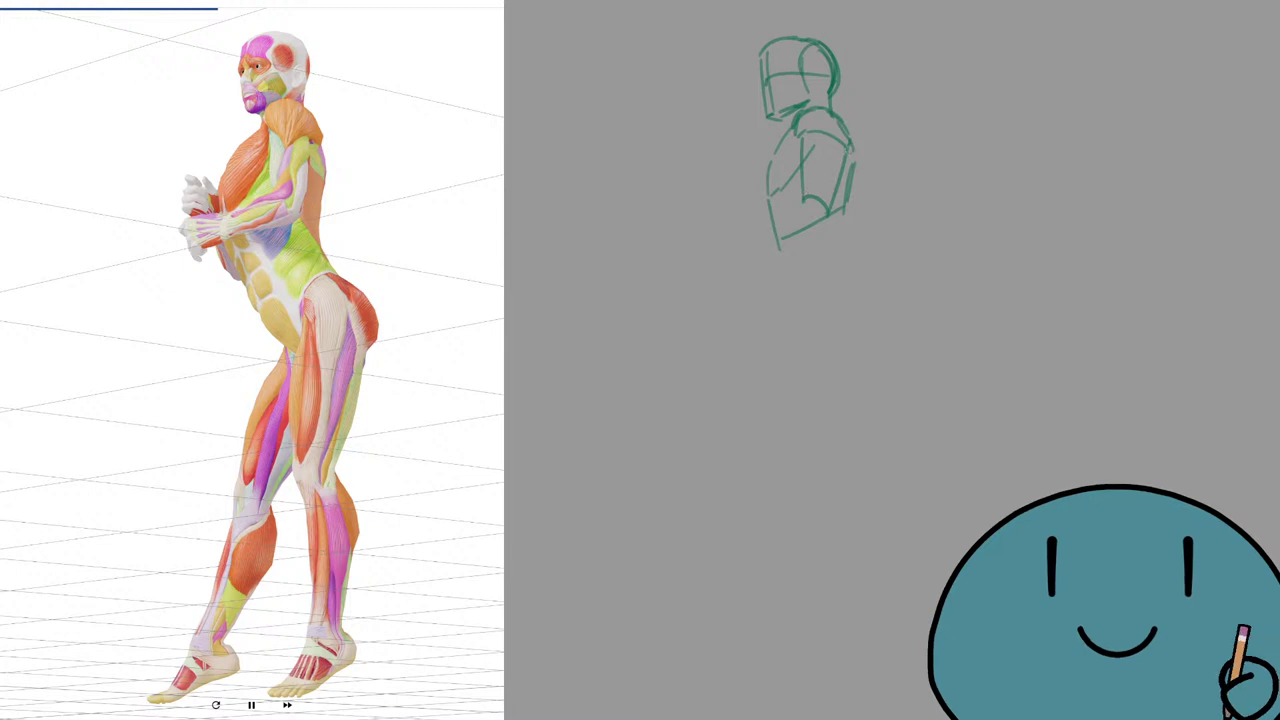
mouse_move(849, 147)
mouse_down()
mouse_move(832, 211)
mouse_move(803, 180)
mouse_move(808, 200)
mouse_up()
key(e)
mouse_move(808, 200)
mouse_down()
mouse_move(828, 211)
mouse_move(818, 197)
mouse_up()
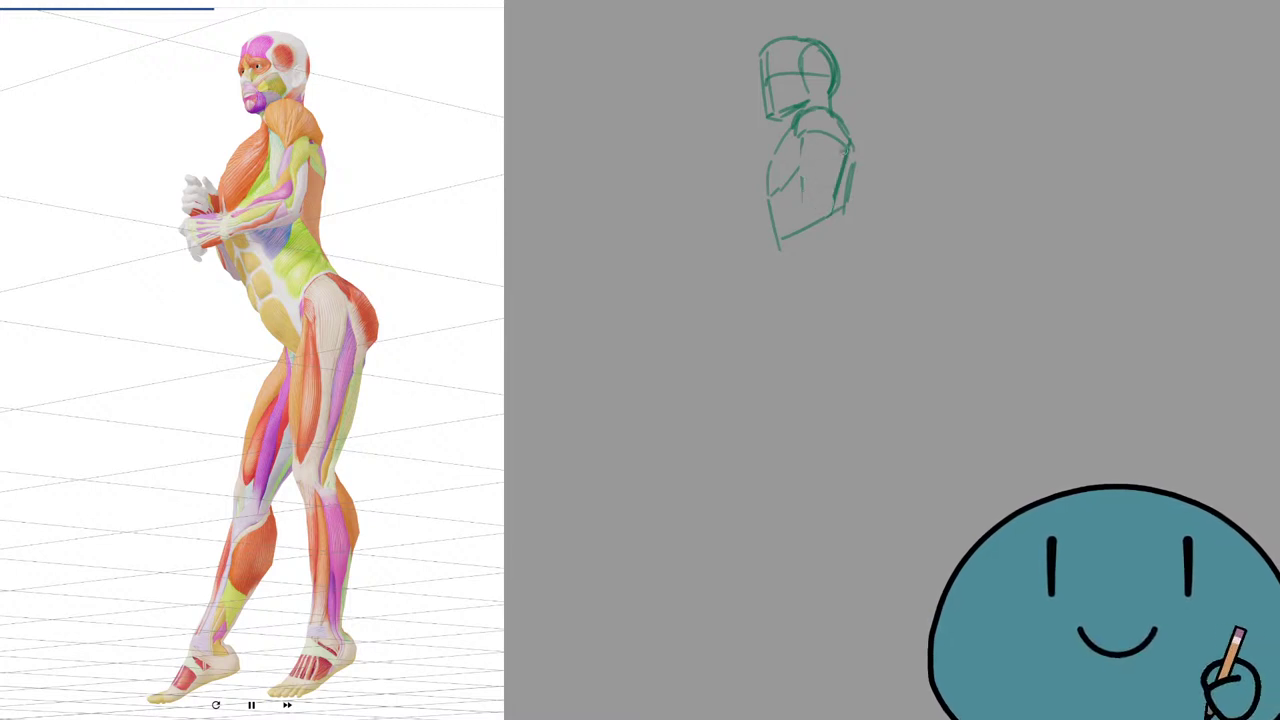
drag(846, 148, 831, 213)
drag(803, 136, 797, 193)
key(ctrl+z)
Complete the upper arm block down to the elbow and sketch a tilted rectangular pelvis block below the abdomen.
mouse_move(804, 137)
mouse_down()
mouse_move(797, 199)
mouse_move(836, 206)
mouse_move(800, 226)
mouse_move(831, 316)
mouse_move(852, 247)
mouse_move(922, 302)
mouse_up()
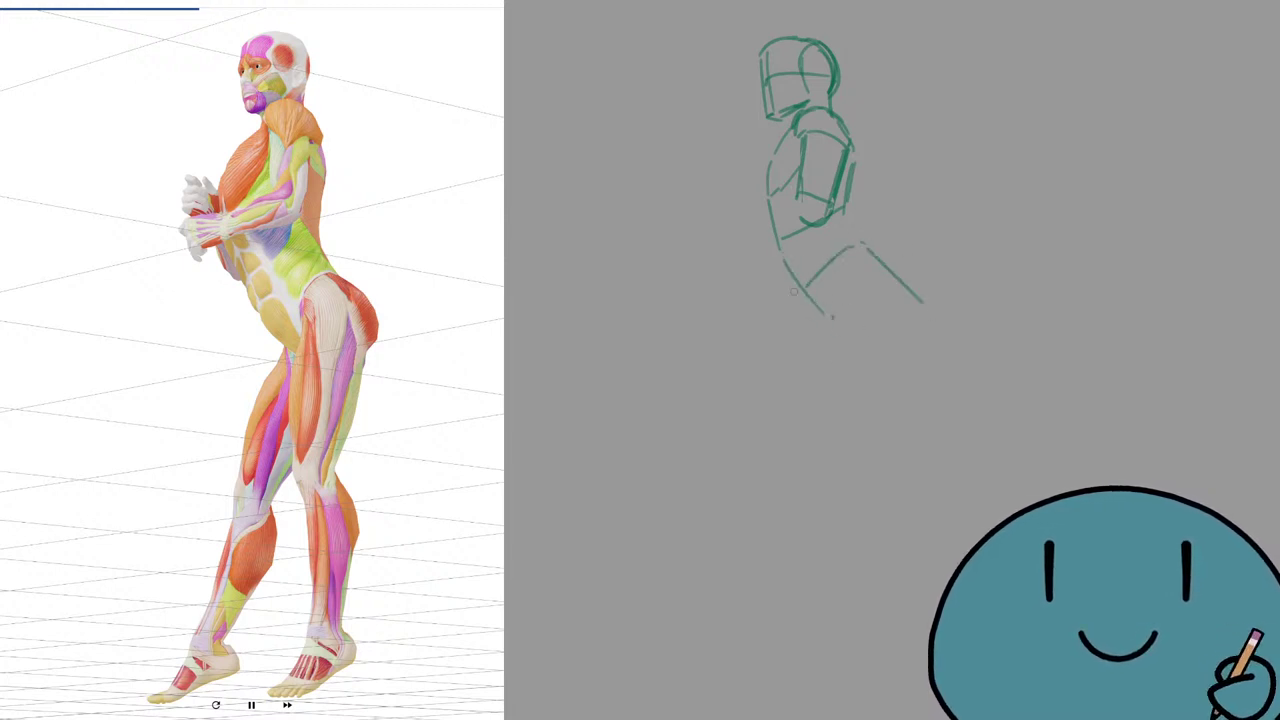
drag(793, 291, 852, 356)
key(ctrl+z)
key(ctrl+z)
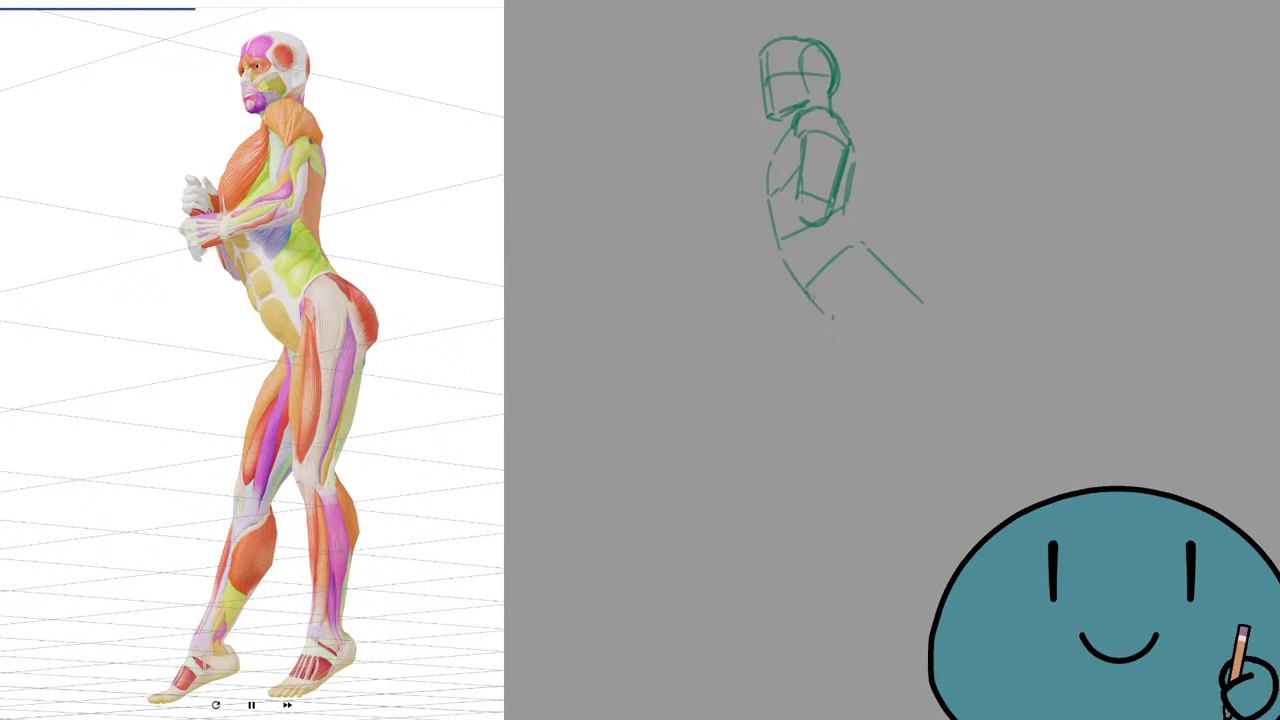
drag(810, 295, 855, 350)
key(ctrl+z)
mouse_move(861, 359)
mouse_down()
mouse_move(893, 346)
mouse_move(873, 363)
mouse_move(922, 326)
mouse_up()
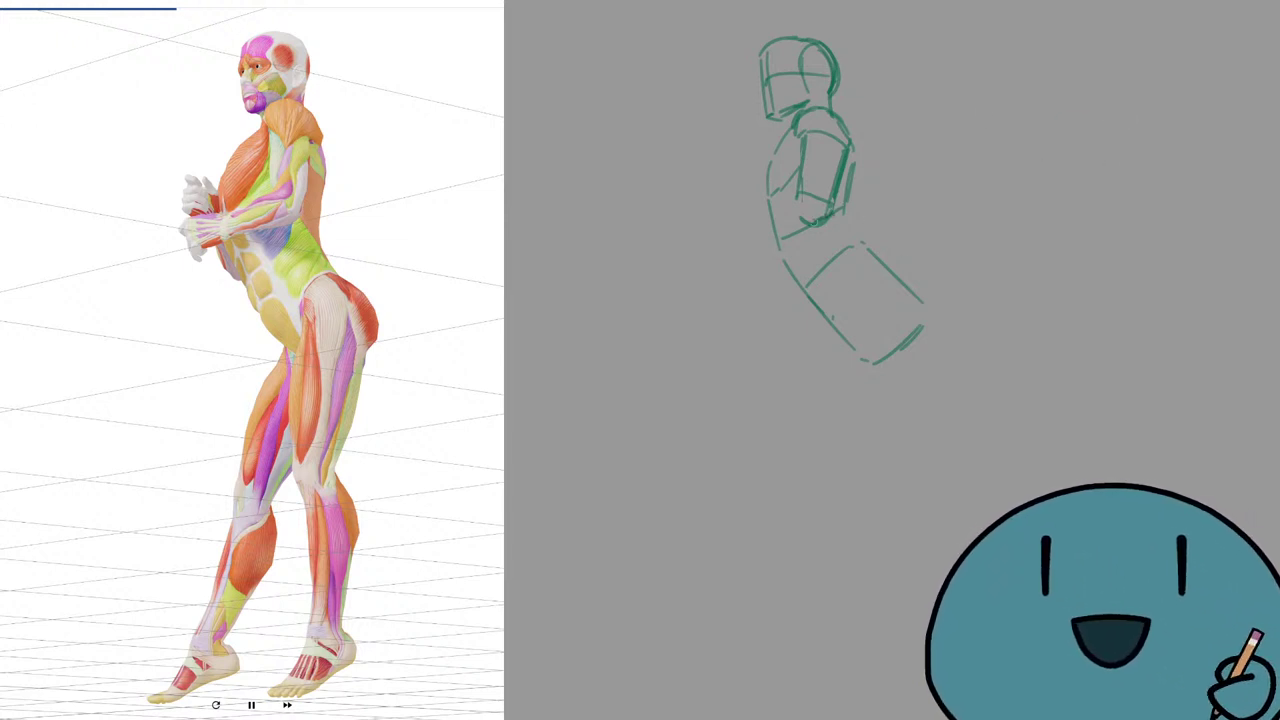
Sketch the bent forearm from the elbow forward across the abdomen, tapering to a rounded end at the wrist.
drag(828, 221, 758, 246)
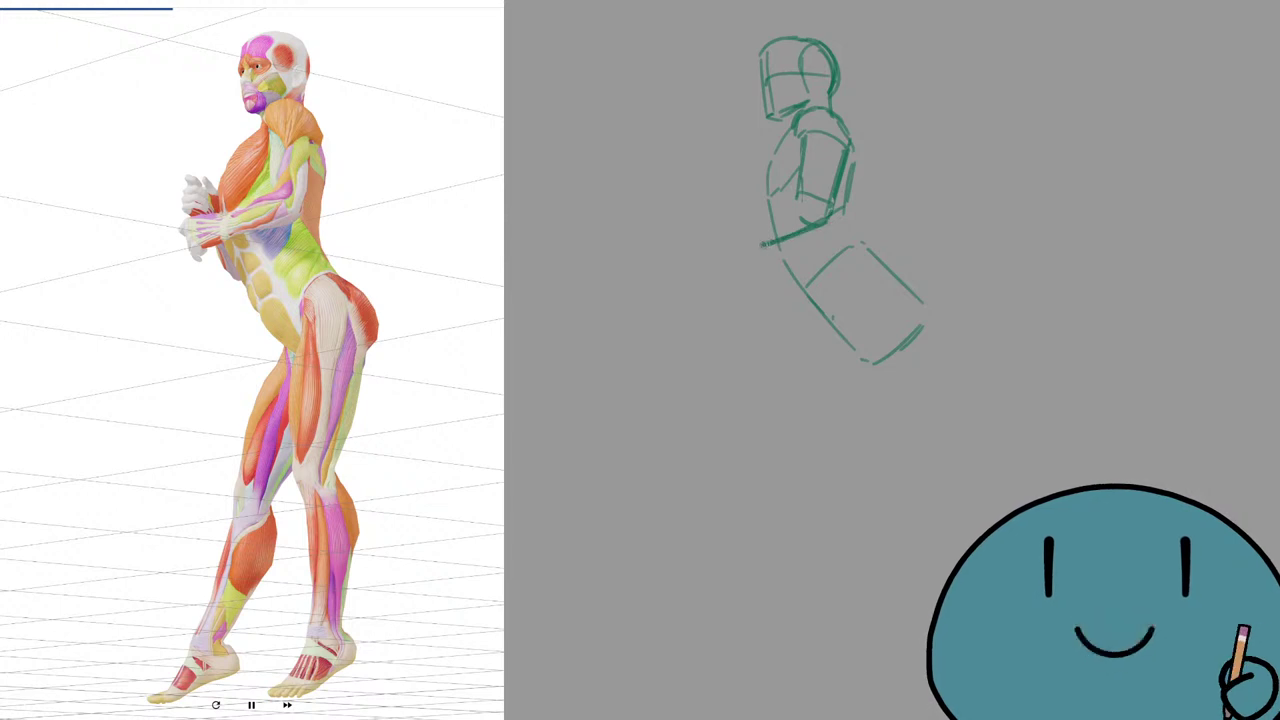
drag(822, 223, 775, 242)
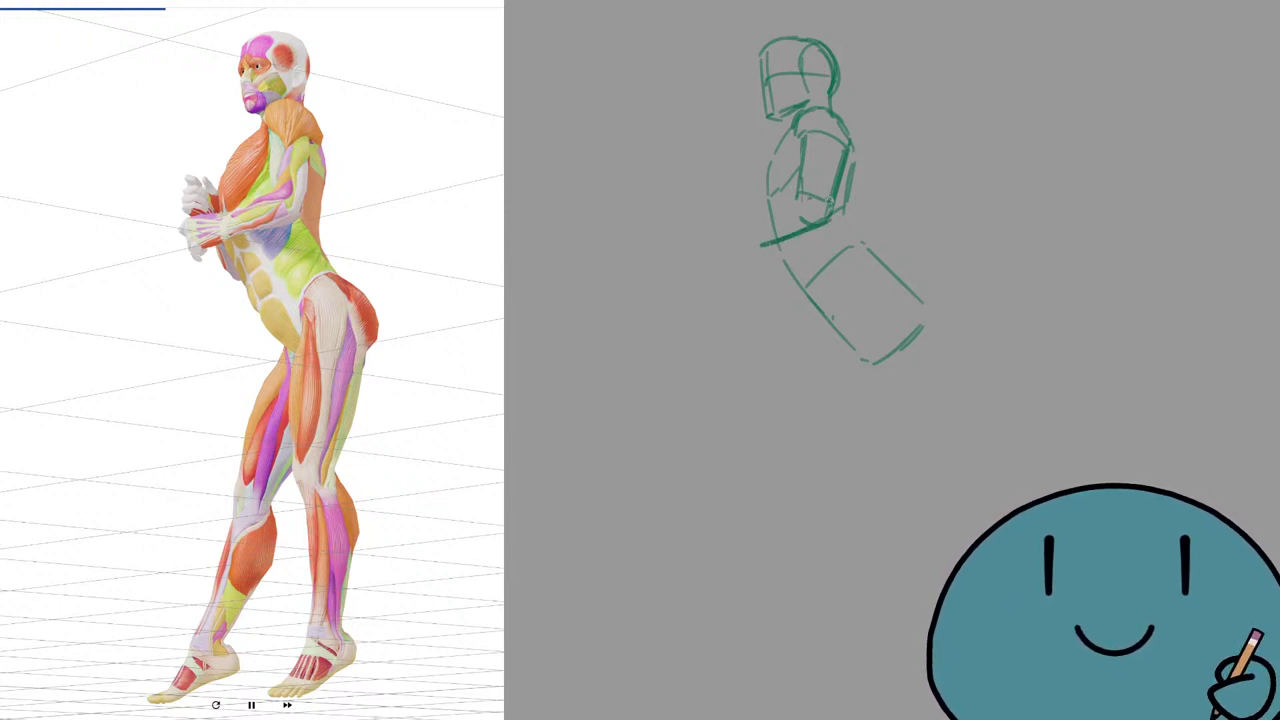
mouse_move(801, 194)
mouse_down()
mouse_move(760, 228)
mouse_move(759, 246)
mouse_move(815, 209)
mouse_move(766, 224)
mouse_move(779, 243)
mouse_up()
key(e)
key(b)
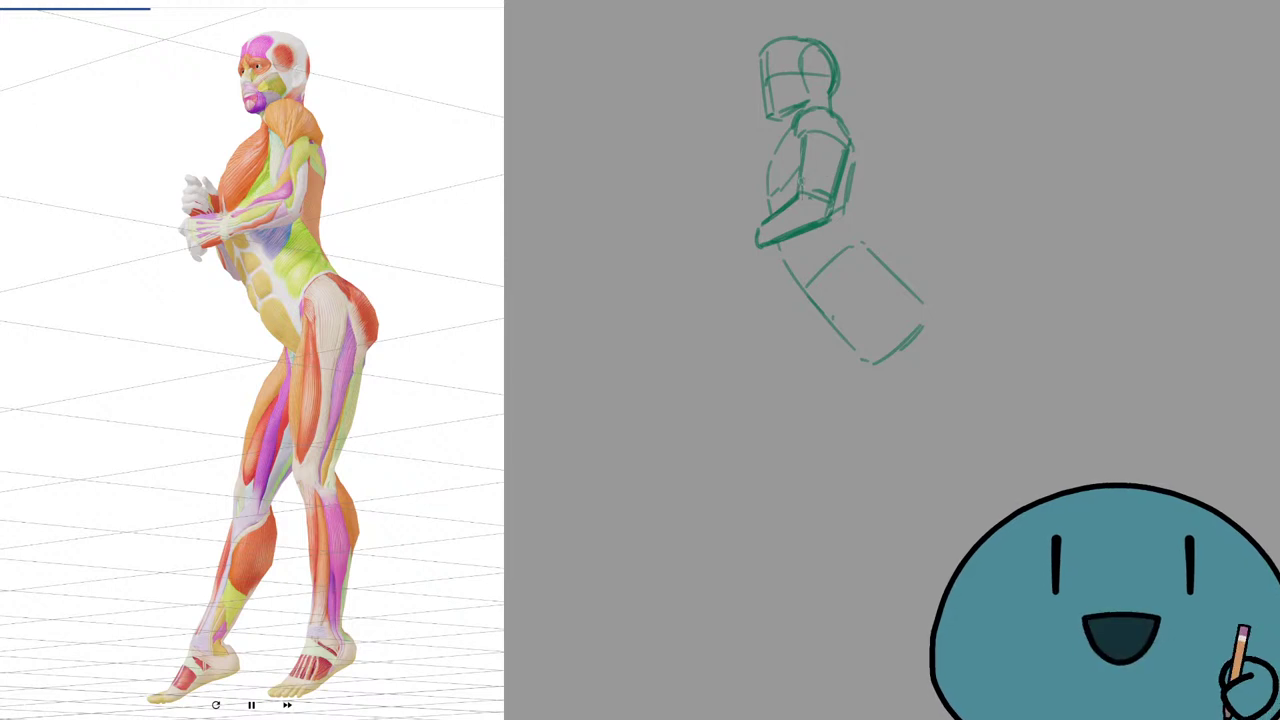
Add cross-contour curves to the near arm and sketch blocky near and far hands at the end of the forearm.
drag(803, 176, 835, 168)
key(ctrl+z)
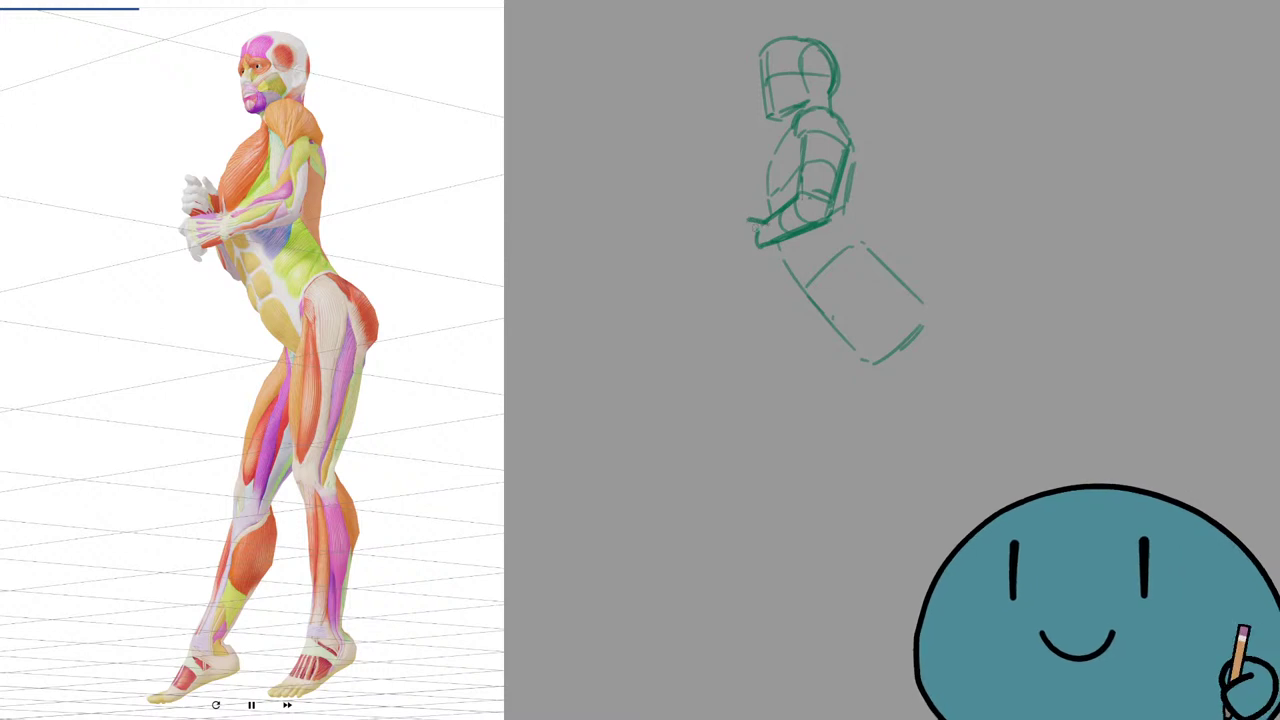
drag(738, 224, 736, 254)
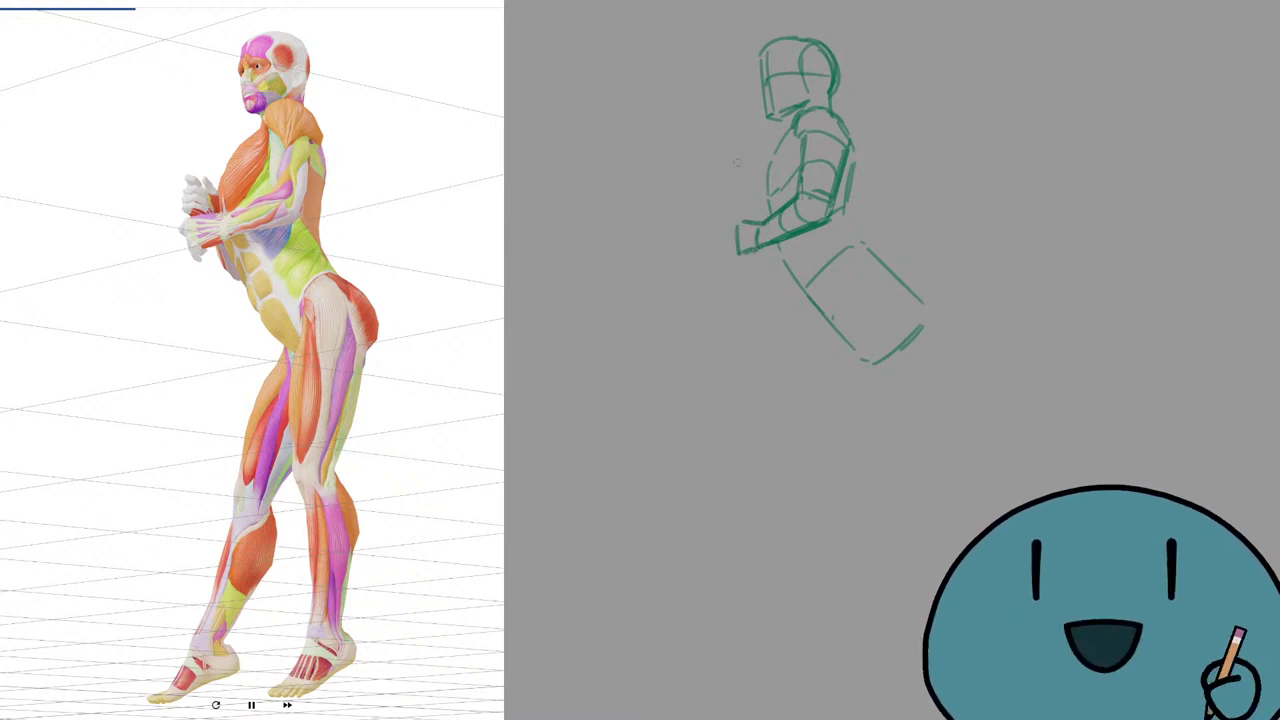
mouse_move(772, 204)
mouse_down()
mouse_move(756, 192)
mouse_move(738, 220)
mouse_up()
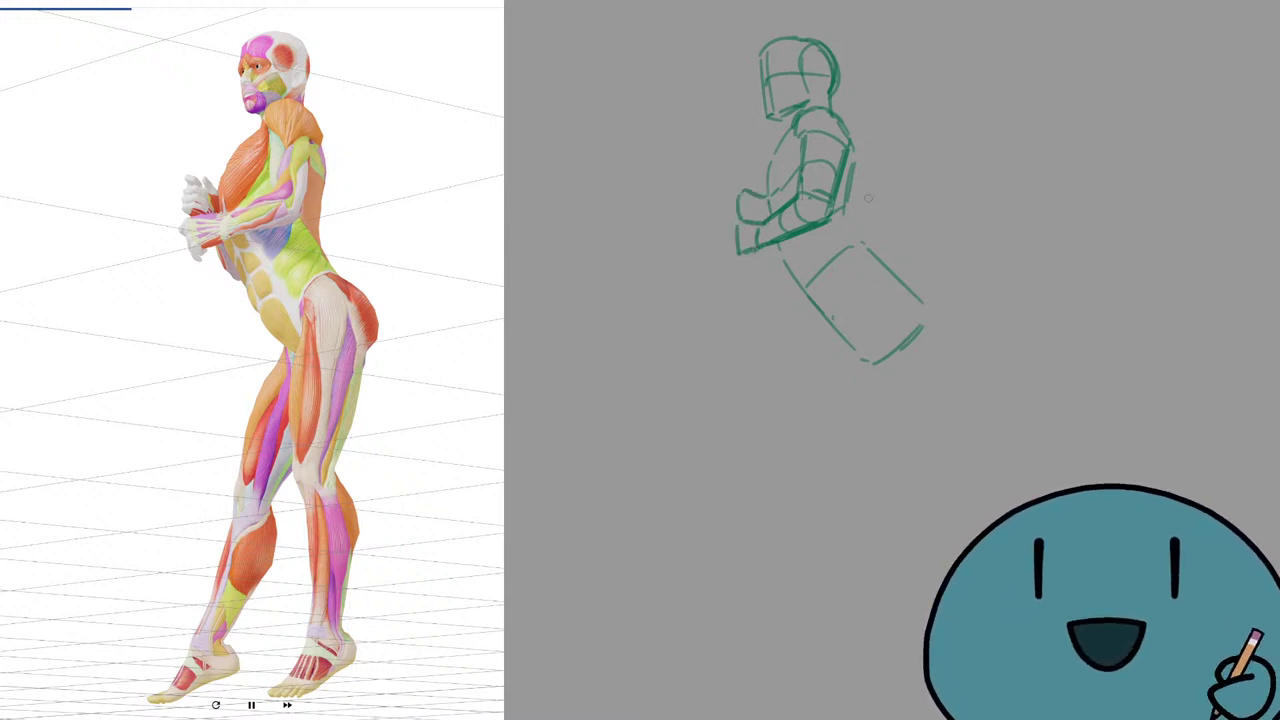
Sketch the back edge from shoulder to waist, joining it to the pelvis, and redraw the abdomen's front line down to the hip.
mouse_move(838, 121)
mouse_down()
mouse_move(858, 160)
mouse_move(848, 212)
mouse_up()
key(ctrl+z)
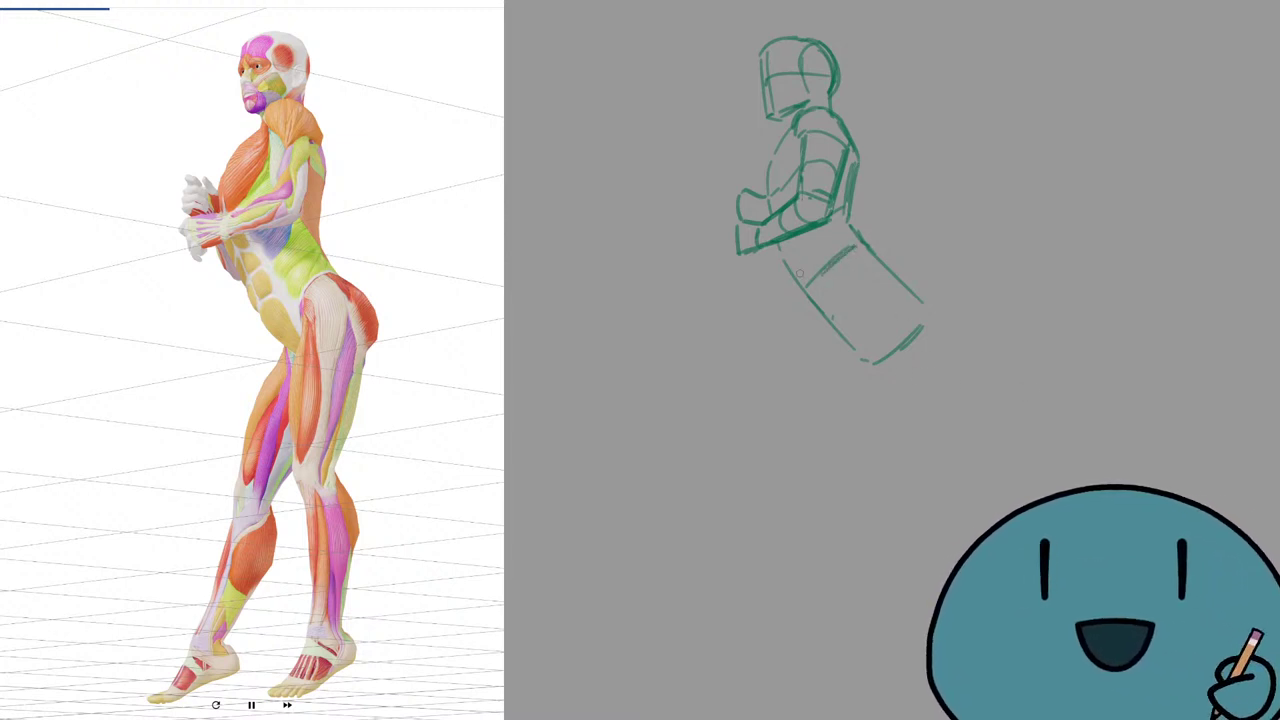
drag(786, 244, 819, 303)
key(ctrl+z)
drag(788, 247, 814, 300)
key(ctrl+z)
drag(783, 251, 848, 342)
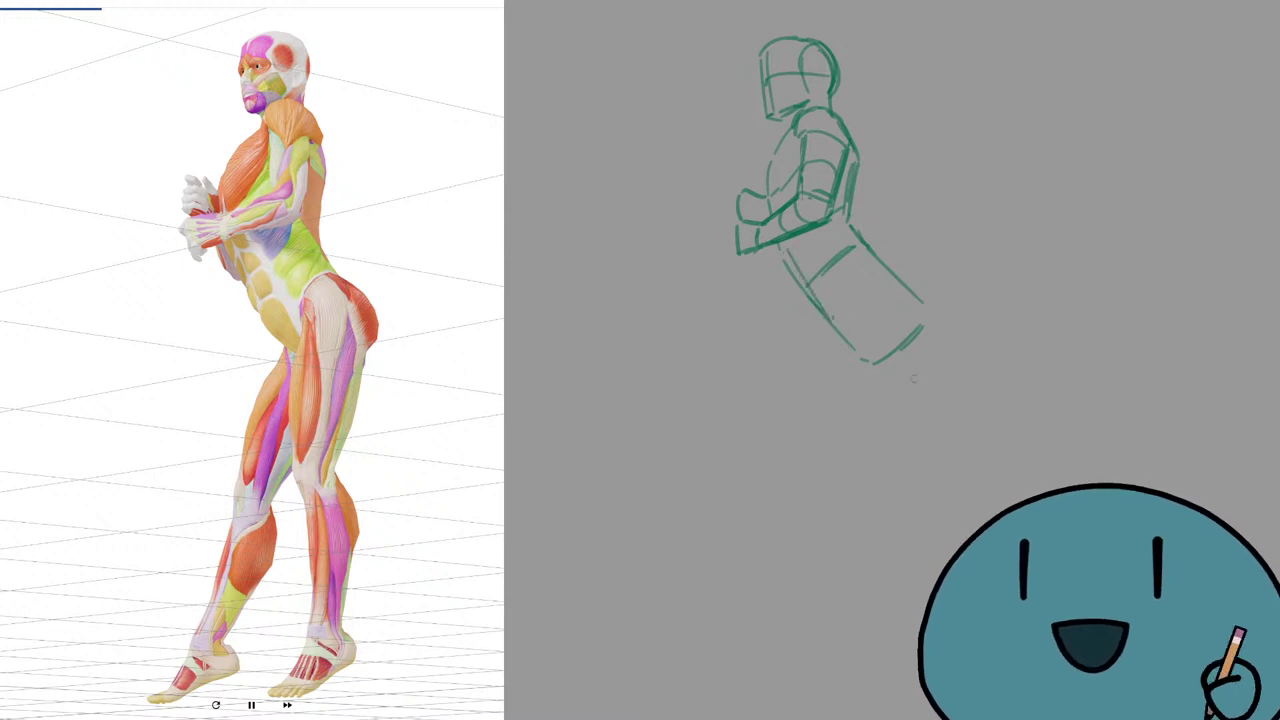
Mark the hip crease inside the pelvis, replace the curved base with a straight edge and reinforce the pelvis's rear edge.
drag(846, 287, 839, 322)
key(ctrl+z)
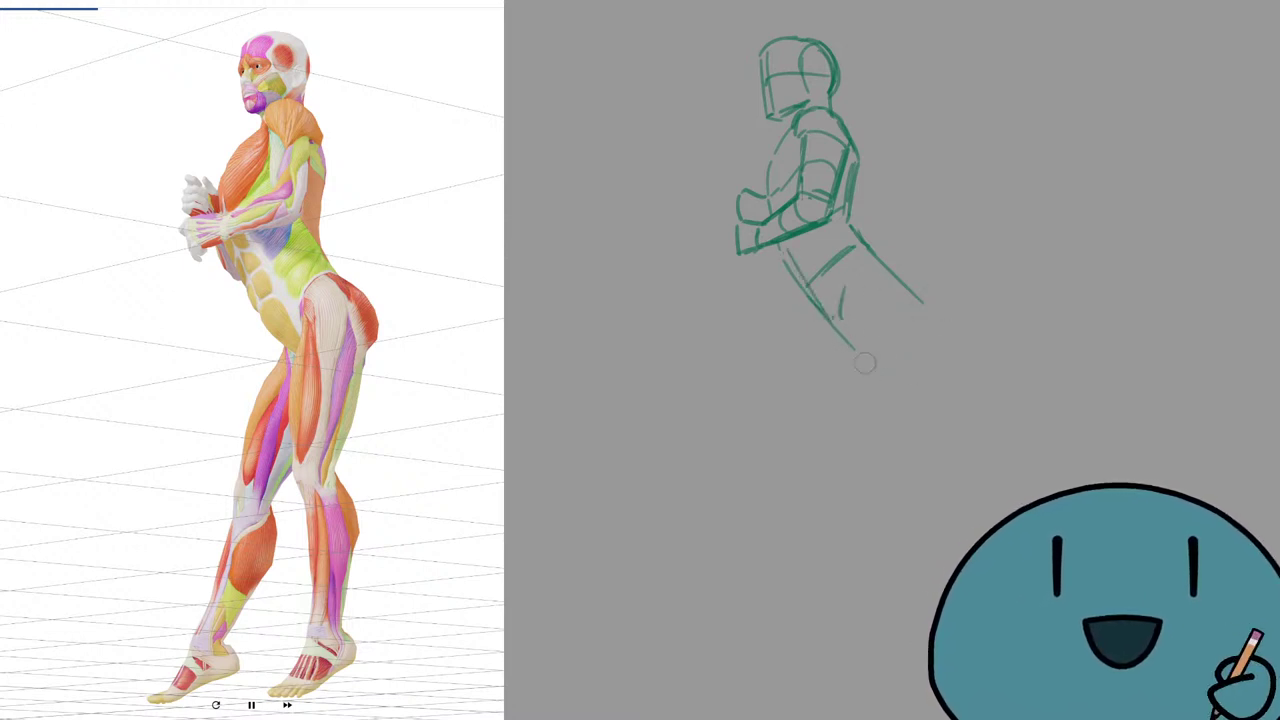
drag(918, 308, 862, 356)
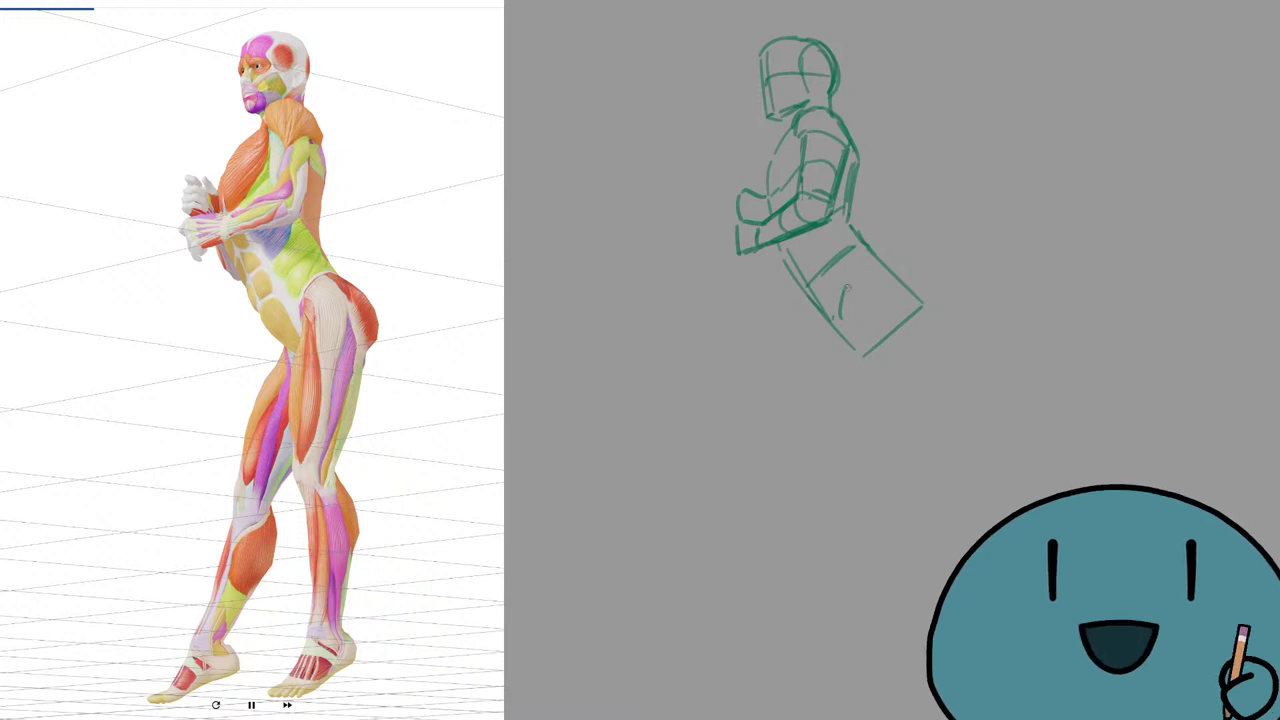
drag(868, 253, 920, 318)
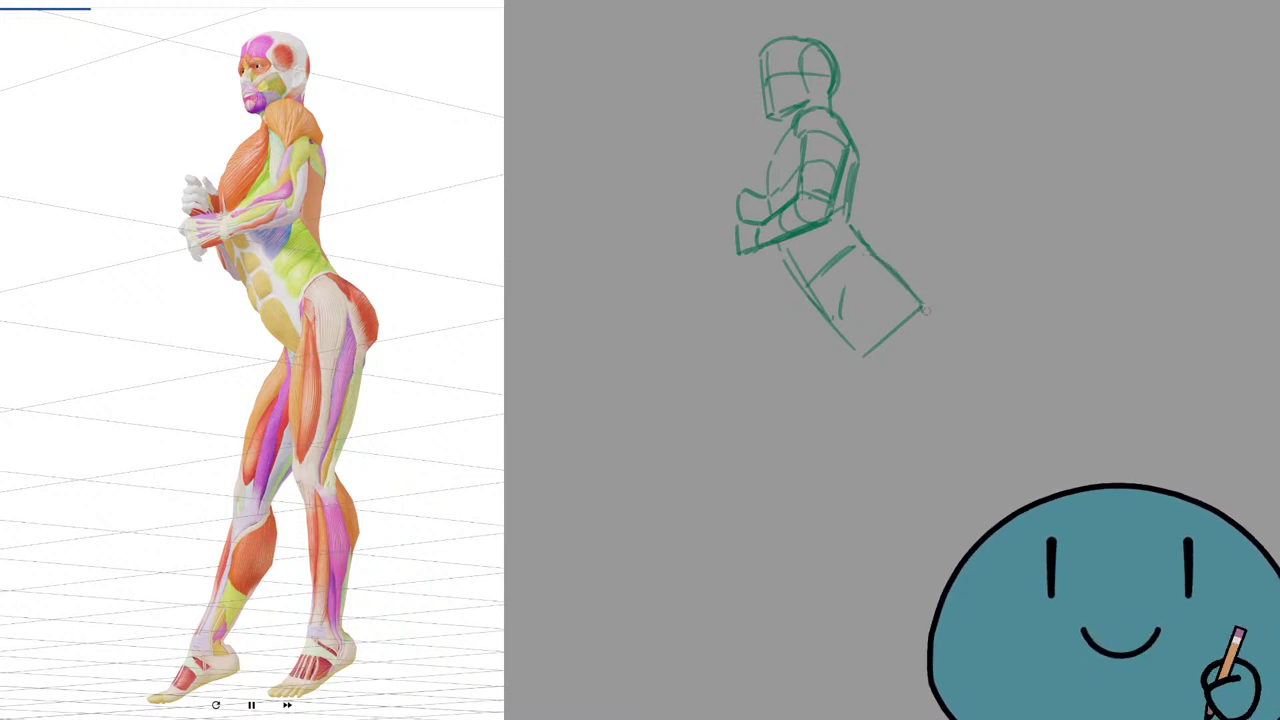
Remove the pelvis's straight base and redraw the buttock with a short edge angling down toward the thigh.
key(ctrl+z)
key(ctrl+z)
mouse_move(874, 257)
mouse_down()
mouse_move(921, 320)
mouse_move(902, 279)
mouse_move(914, 290)
mouse_move(924, 325)
mouse_move(866, 357)
mouse_up()
key(ctrl+z)
key(ctrl+z)
key(ctrl+z)
key(ctrl+z)
key(ctrl+z)
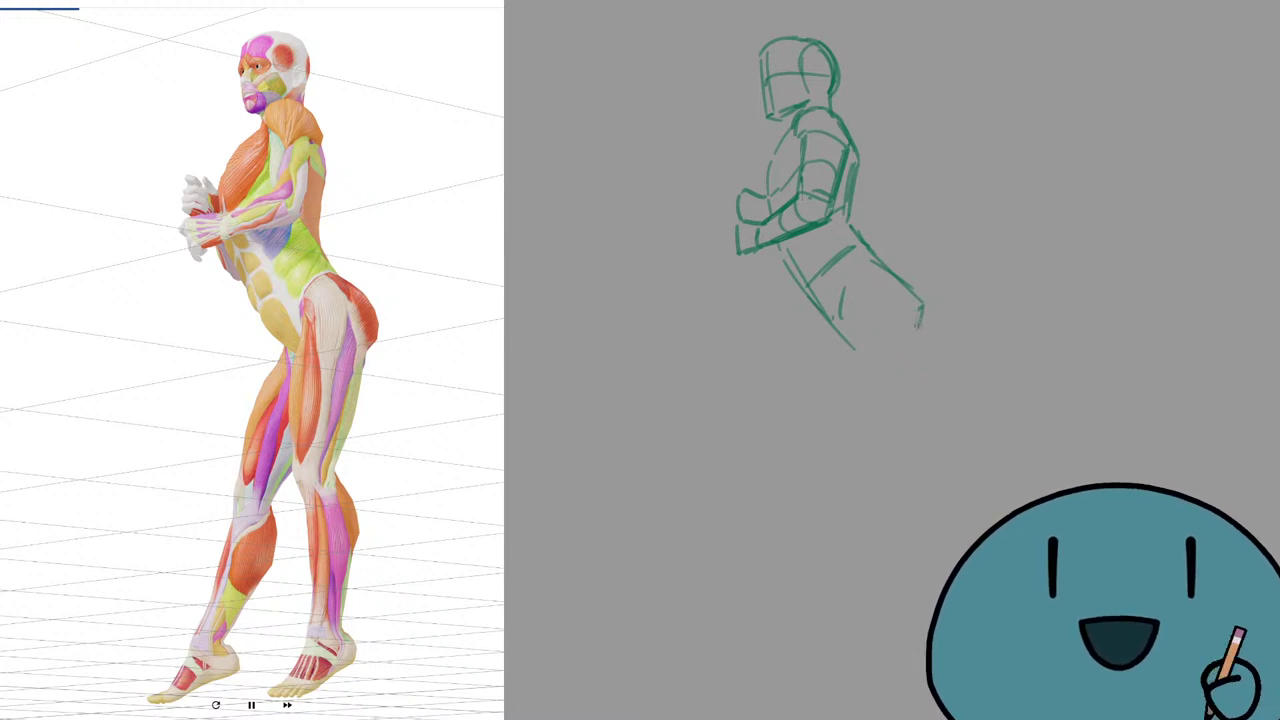
key(ctrl+z)
drag(921, 320, 908, 348)
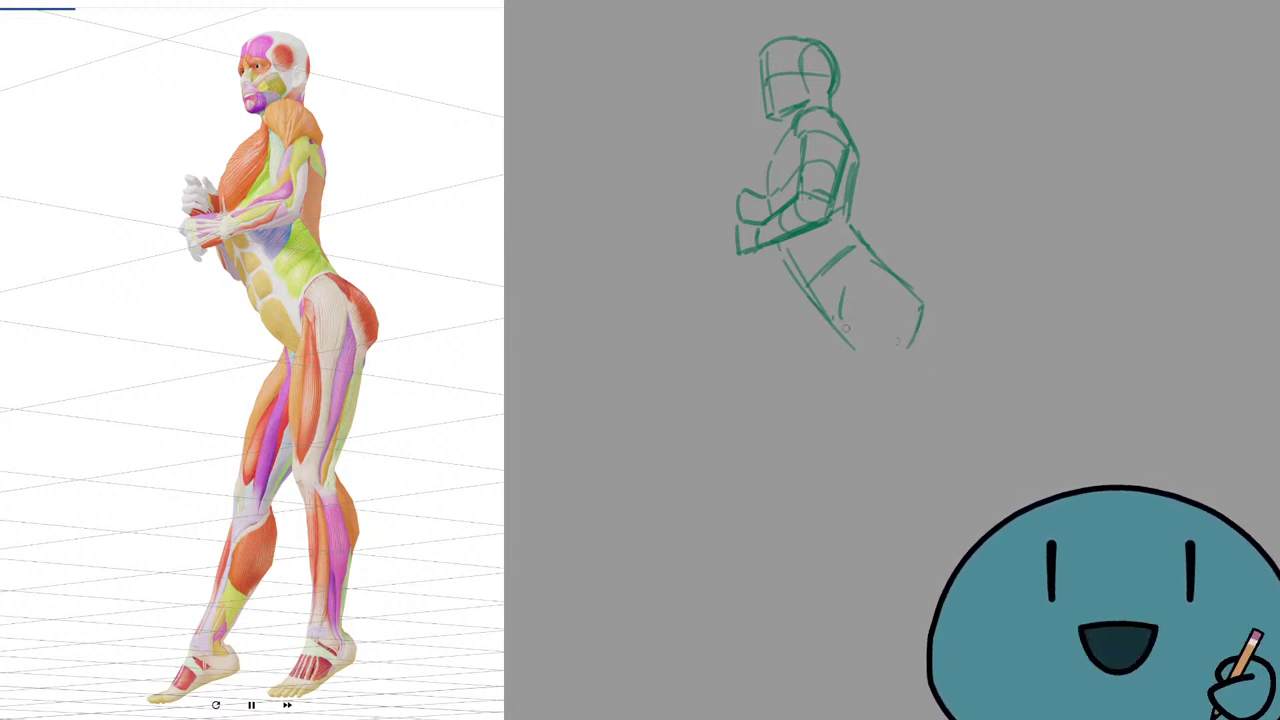
Sketch a curved leg-opening line across the pelvis from the hip crease to the underside of the buttock.
mouse_move(856, 302)
mouse_down()
mouse_move(914, 320)
mouse_move(918, 338)
mouse_move(882, 447)
mouse_up()
key(ctrl+z)
key(ctrl+z)
drag(920, 338, 884, 450)
key(ctrl+z)
key(ctrl+z)
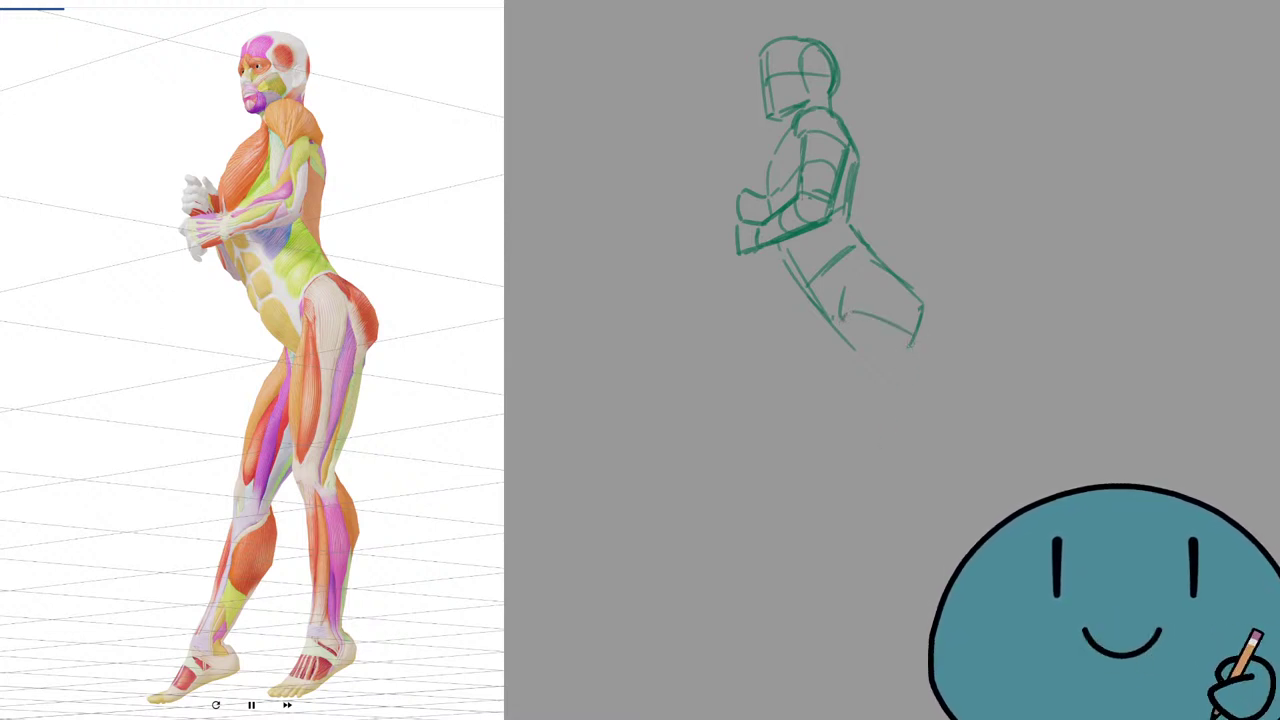
Sketch the near thigh as a tapering block from hip to knee, close it at the knee and darken its side edges.
mouse_move(918, 338)
mouse_down()
mouse_move(870, 458)
mouse_move(830, 451)
mouse_up()
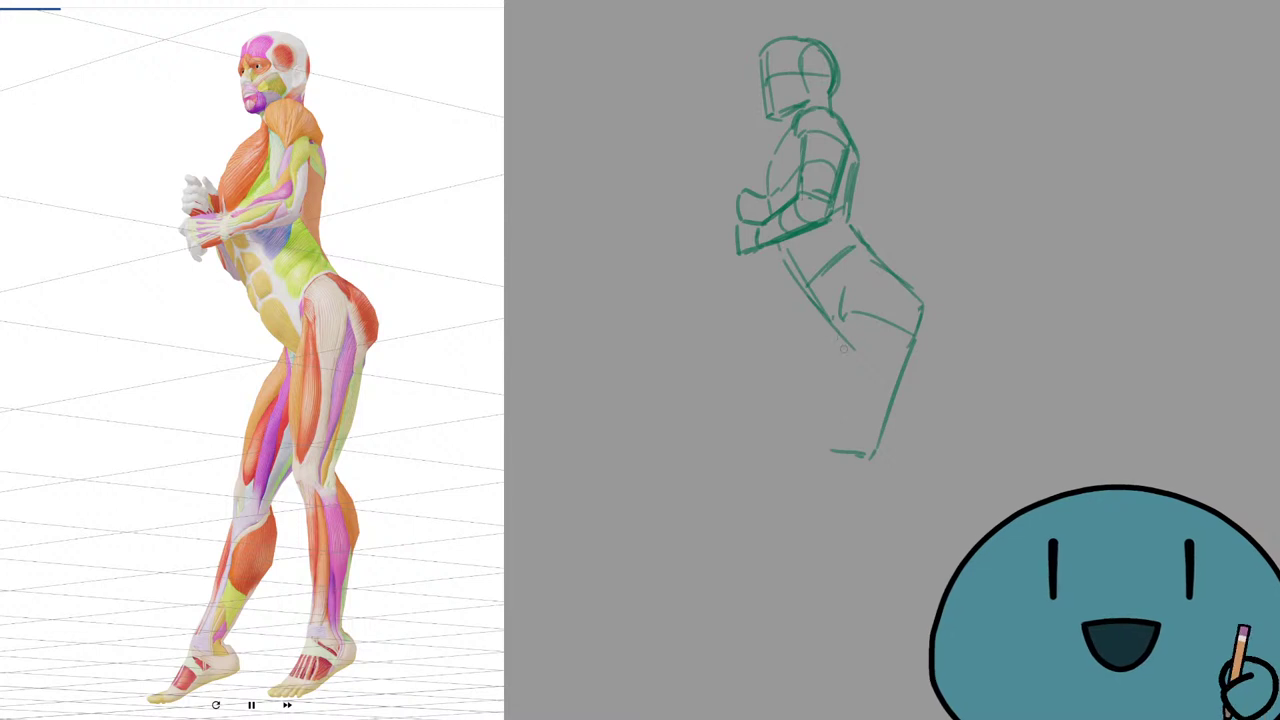
drag(848, 299, 826, 442)
key(ctrl+z)
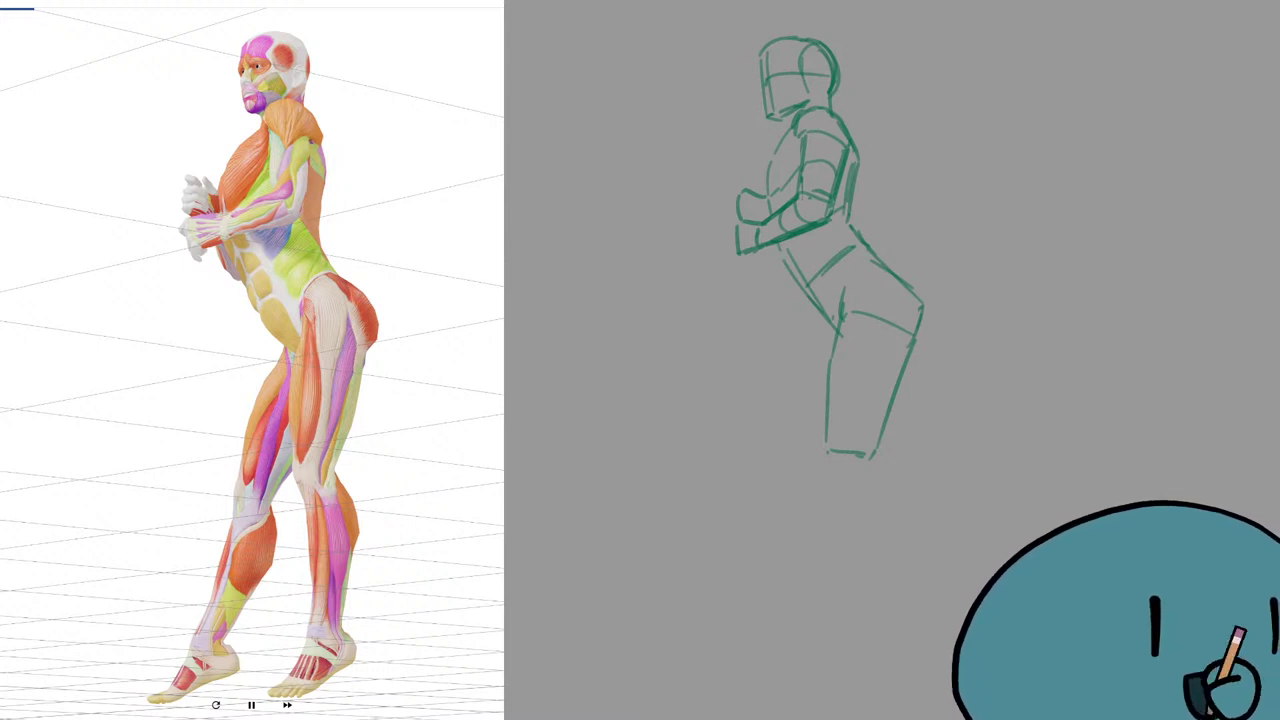
drag(1094, 400, 1158, 345)
key(ctrl+z)
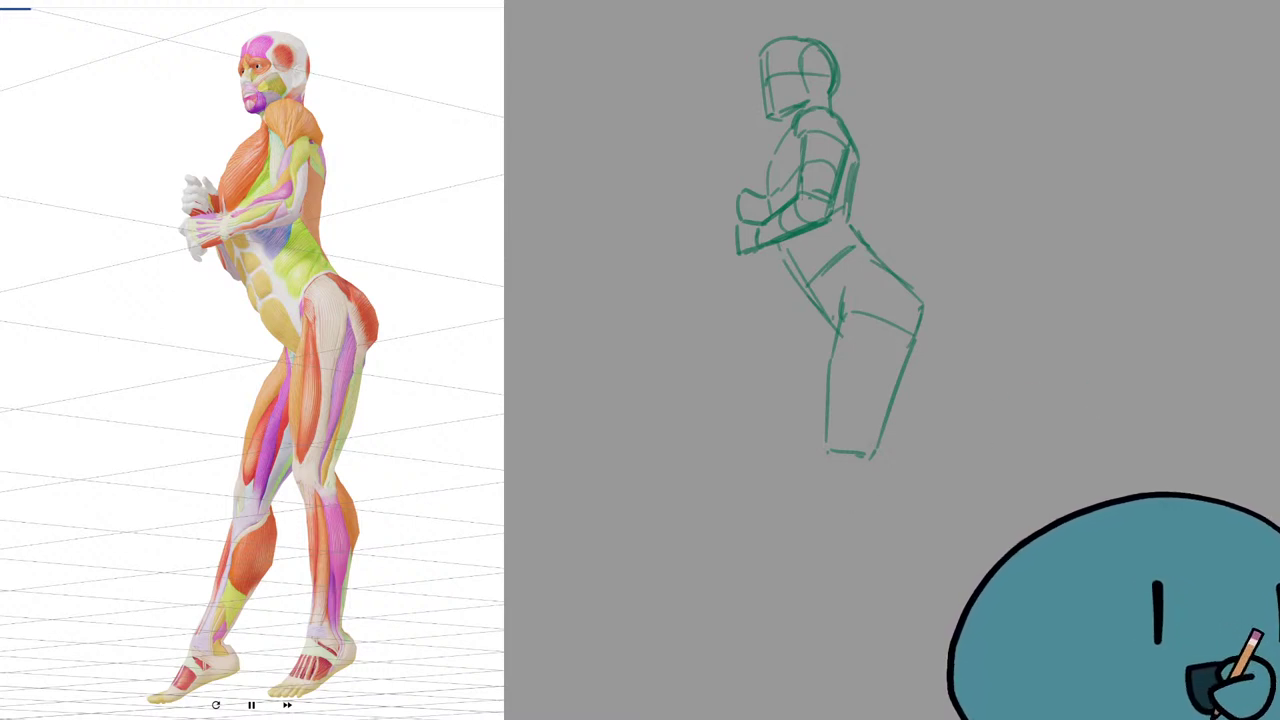
drag(846, 308, 821, 448)
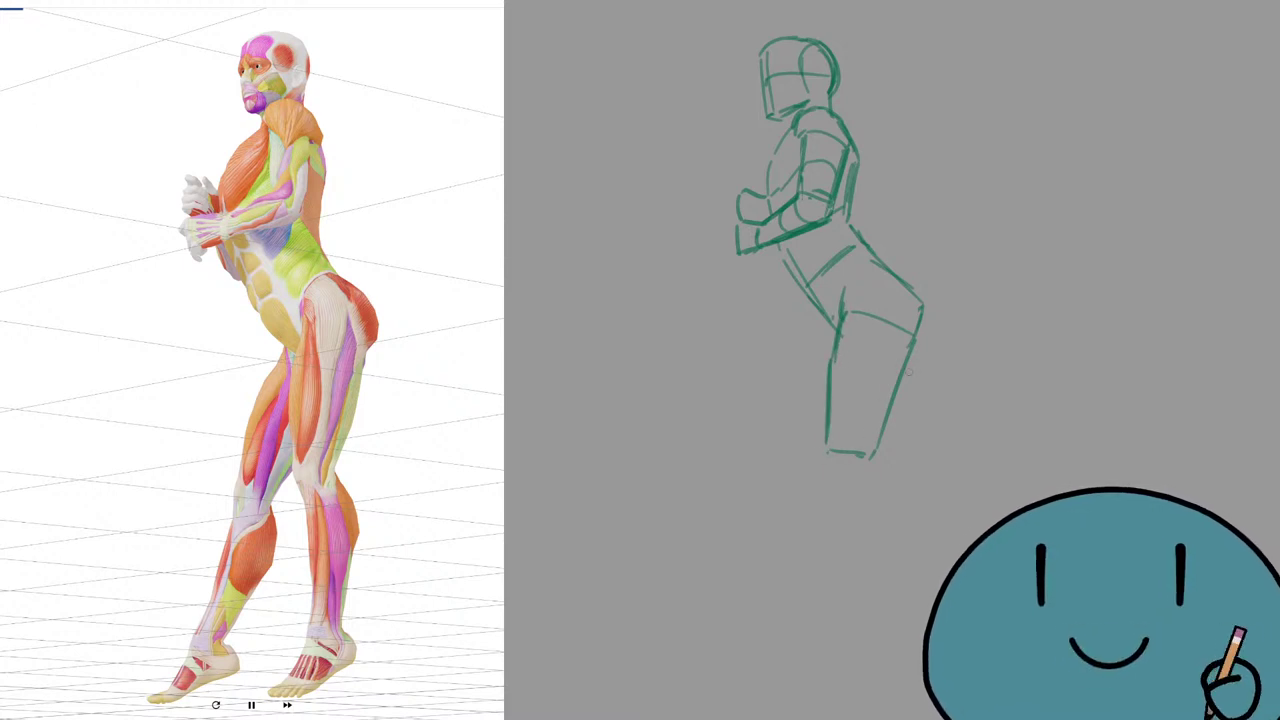
drag(917, 332, 901, 372)
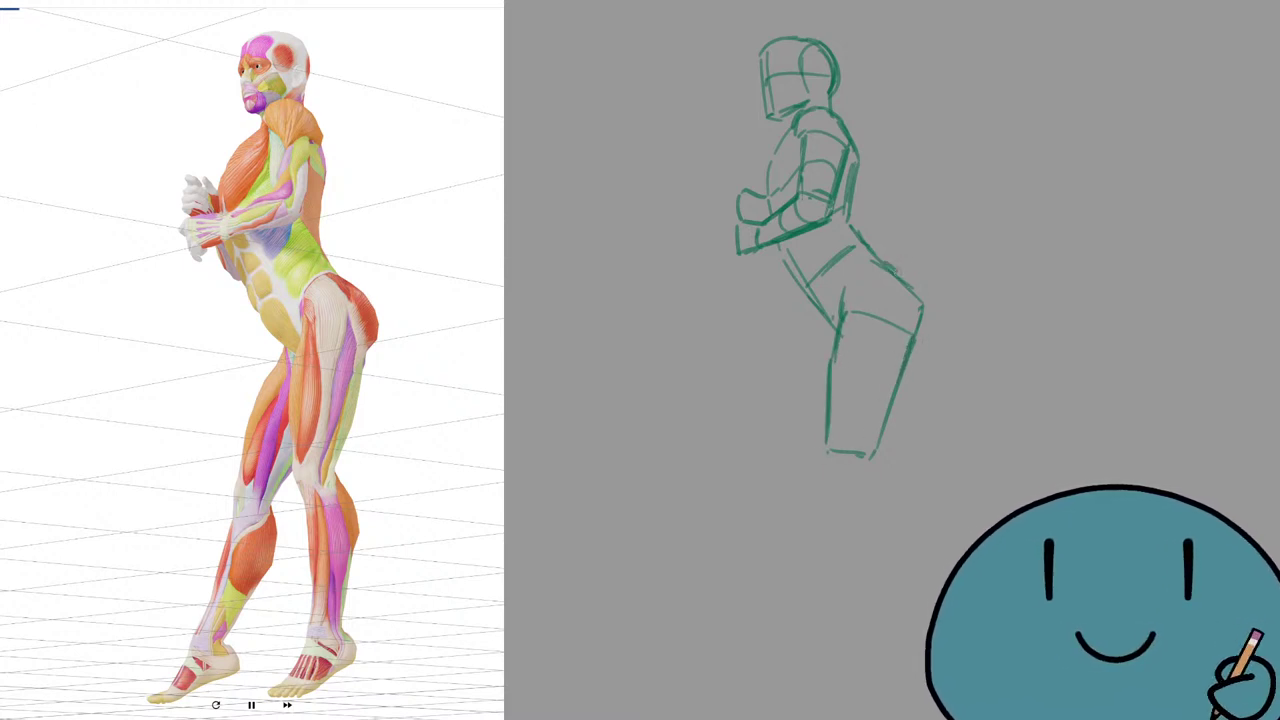
mouse_move(893, 269)
mouse_down()
mouse_move(917, 312)
mouse_move(920, 302)
mouse_move(912, 344)
mouse_up()
key(ctrl+z)
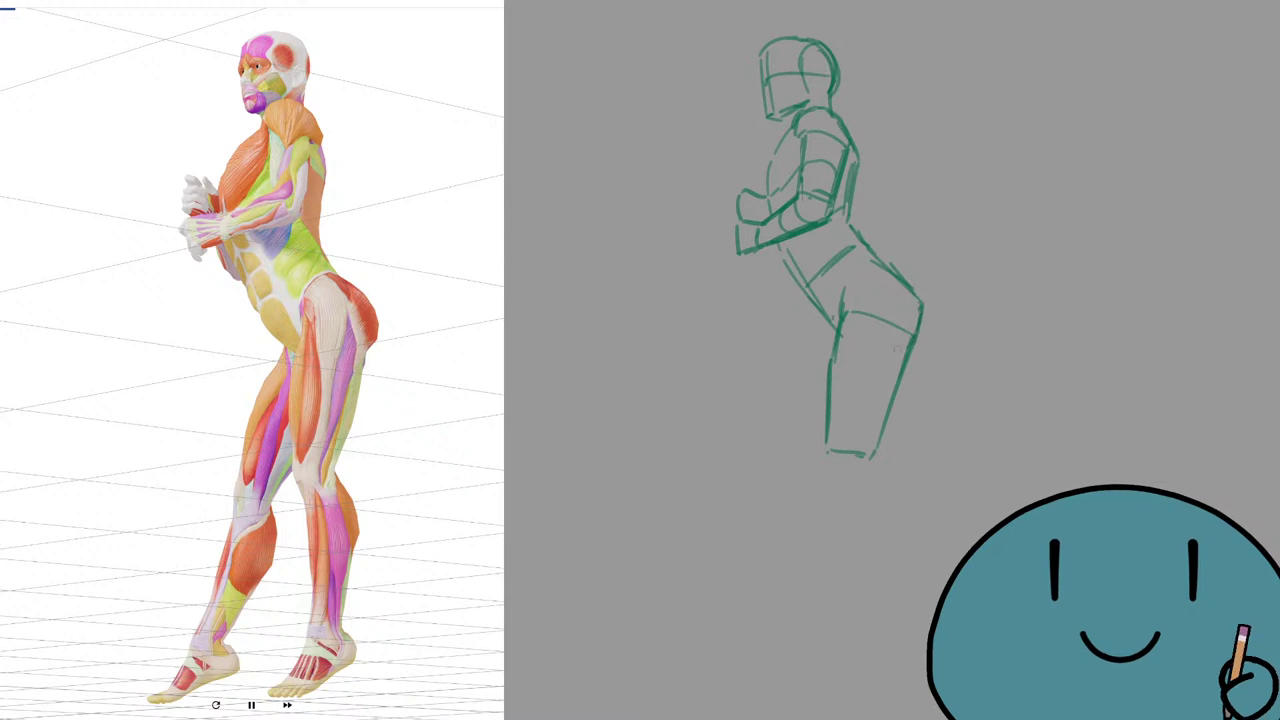
Sketch the near lower leg tapering from knee to ankle with a bulging calf, and add a wedge-shaped foot on tiptoe.
mouse_move(826, 455)
mouse_down()
mouse_move(861, 629)
mouse_move(857, 598)
mouse_up()
key(ctrl+z)
key(ctrl+z)
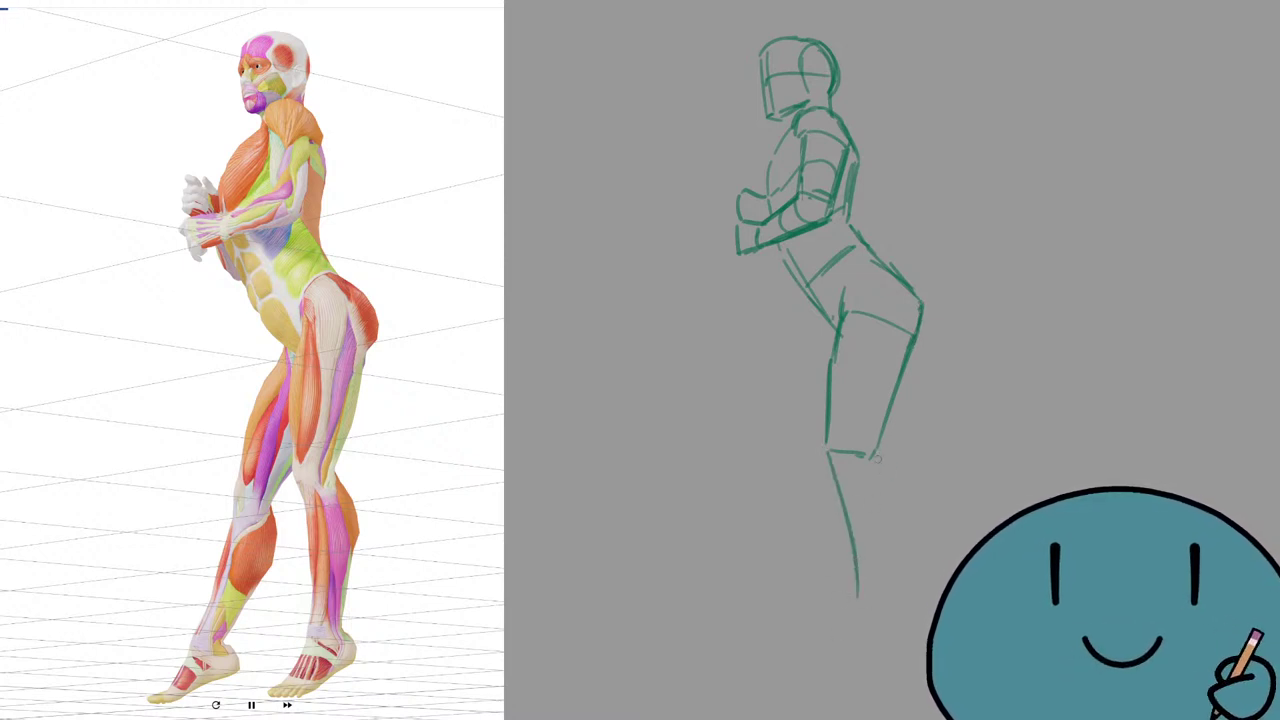
drag(876, 458, 888, 571)
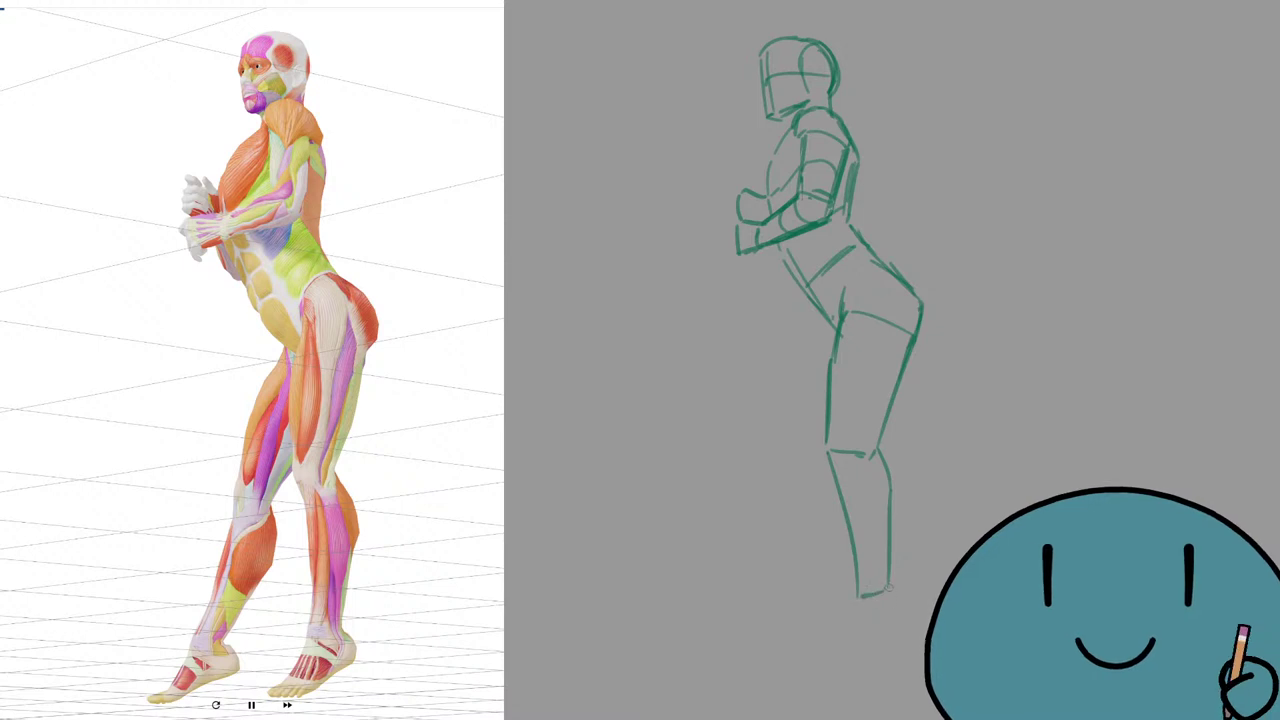
mouse_move(860, 600)
mouse_down()
mouse_move(882, 628)
mouse_move(828, 653)
mouse_move(832, 640)
mouse_move(854, 659)
mouse_move(815, 660)
mouse_move(838, 658)
mouse_up()
key(ctrl+z)
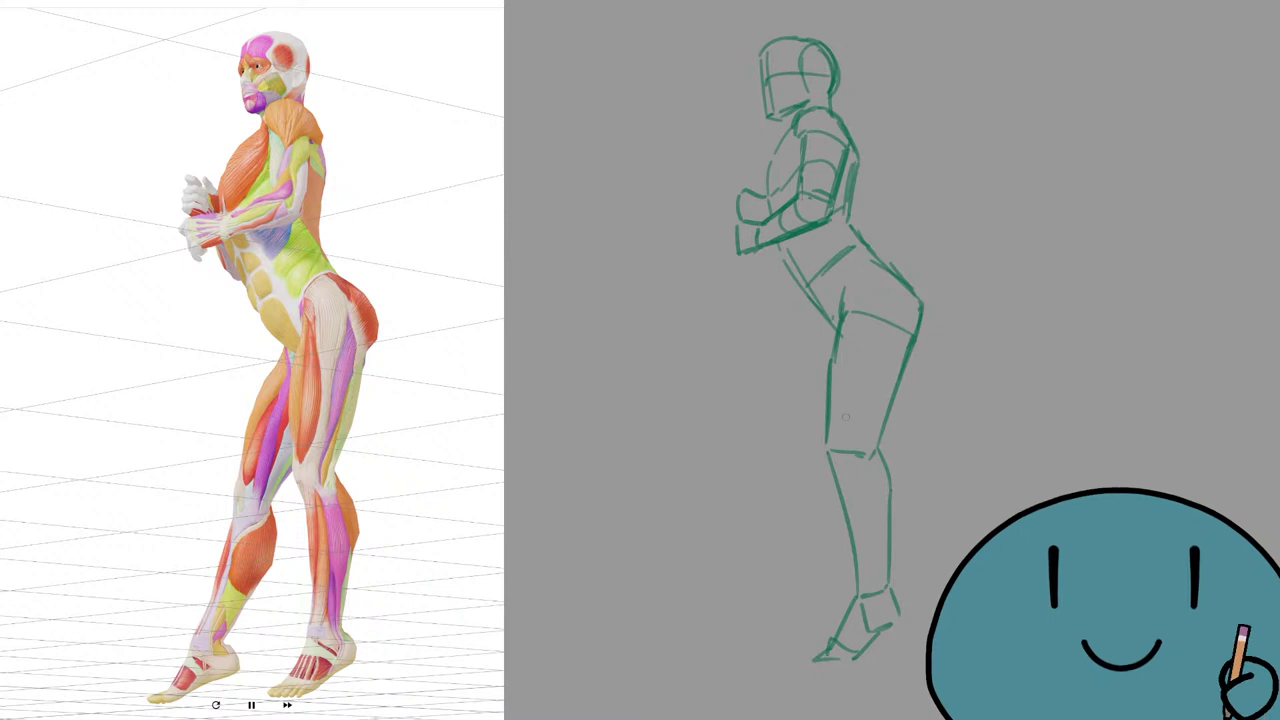
Sketch the far thigh from the front of the pelvis down to small marks at the far knee.
drag(818, 306, 788, 400)
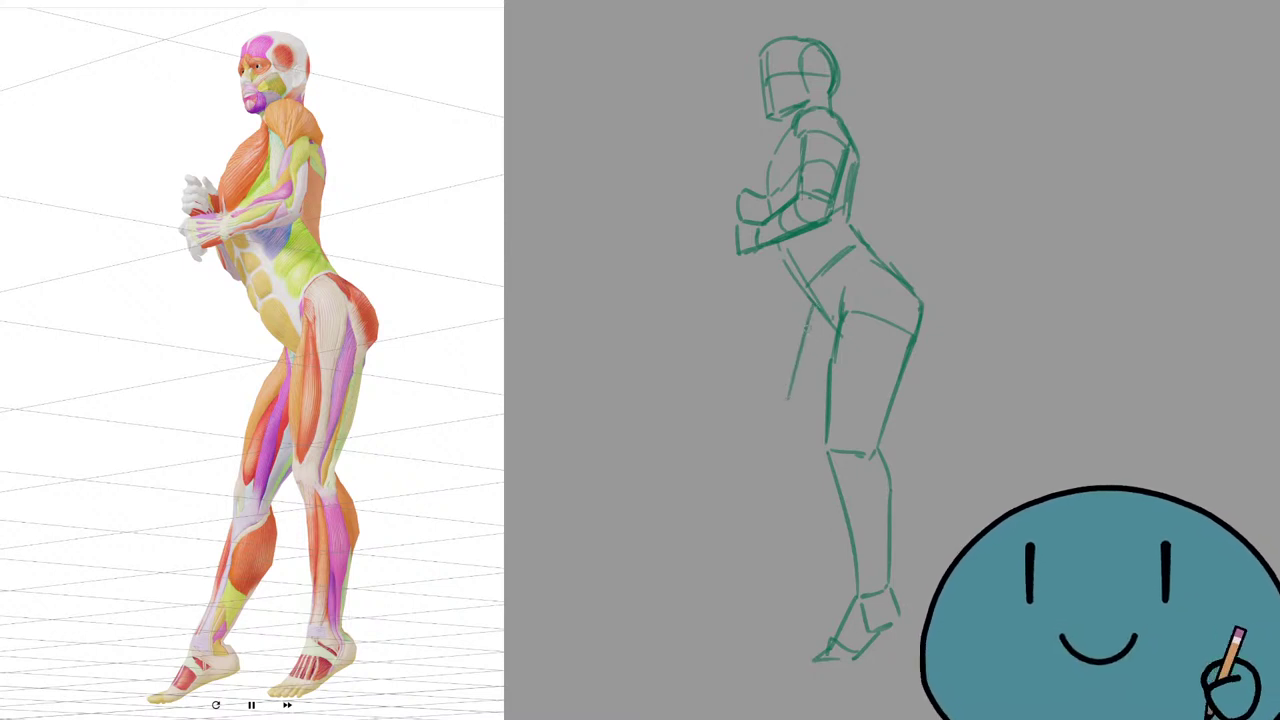
key(ctrl+z)
drag(811, 302, 774, 412)
key(ctrl+z)
Sketch the far lower leg's shin and calf edges down to the ankle and add a wedge-shaped far foot.
mouse_move(770, 433)
mouse_down()
mouse_move(770, 448)
mouse_move(807, 461)
mouse_move(750, 602)
mouse_move(757, 572)
mouse_up()
key(ctrl+z)
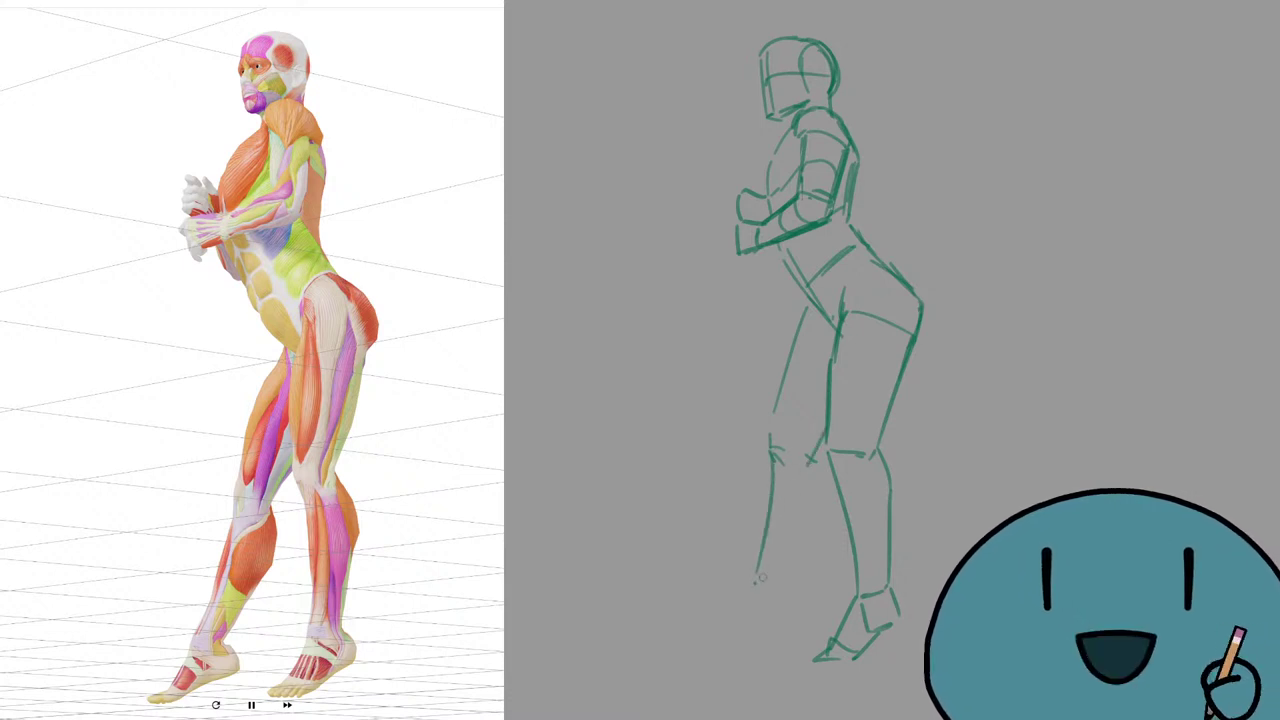
key(ctrl+z)
mouse_move(774, 444)
mouse_down()
mouse_move(741, 615)
mouse_move(776, 616)
mouse_up()
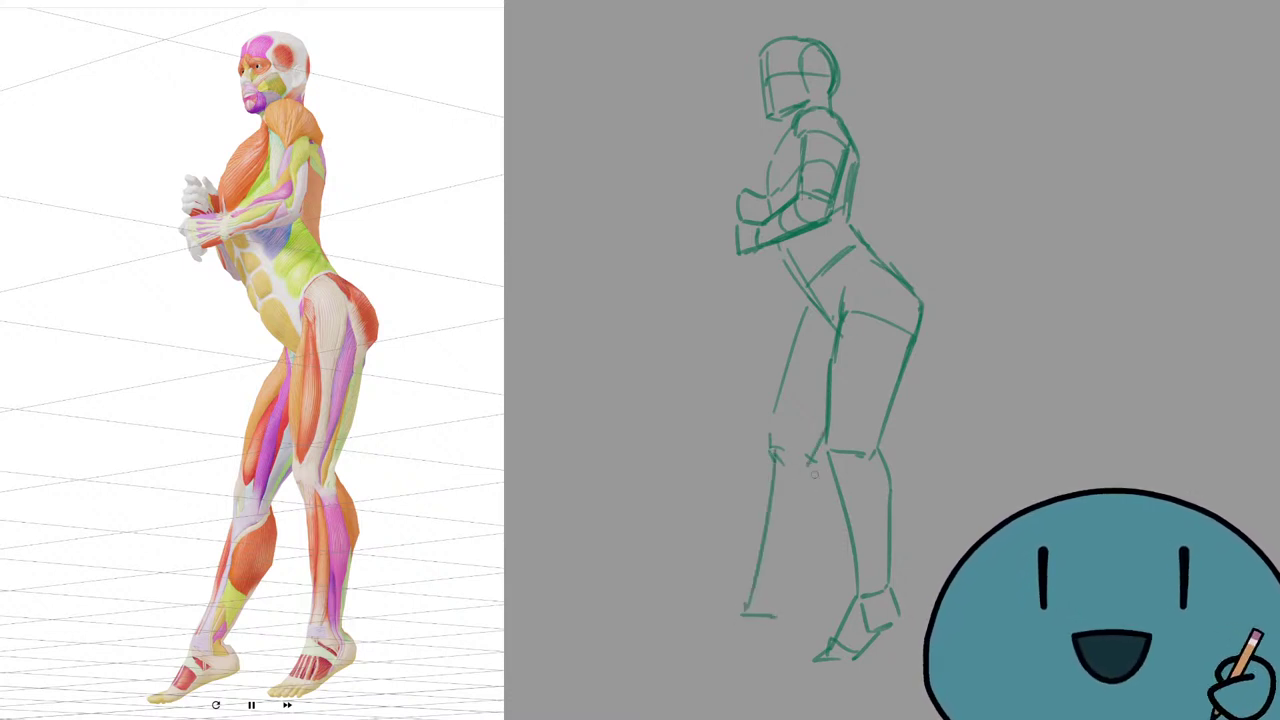
mouse_move(809, 458)
mouse_down()
mouse_move(816, 512)
mouse_move(776, 608)
mouse_move(788, 633)
mouse_up()
drag(749, 618, 755, 652)
mouse_move(763, 647)
mouse_down()
mouse_move(788, 634)
mouse_move(756, 654)
mouse_up()
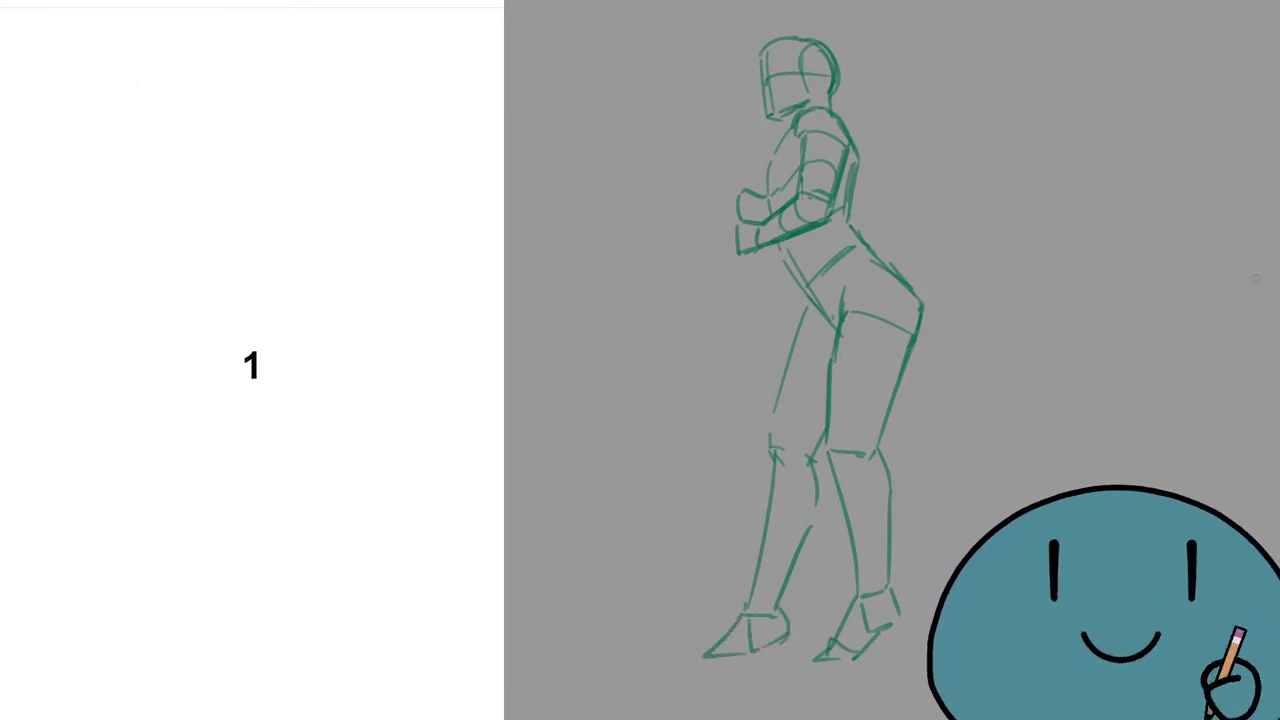
Clear the finished figure sketch from the canvas.
key(Delete)
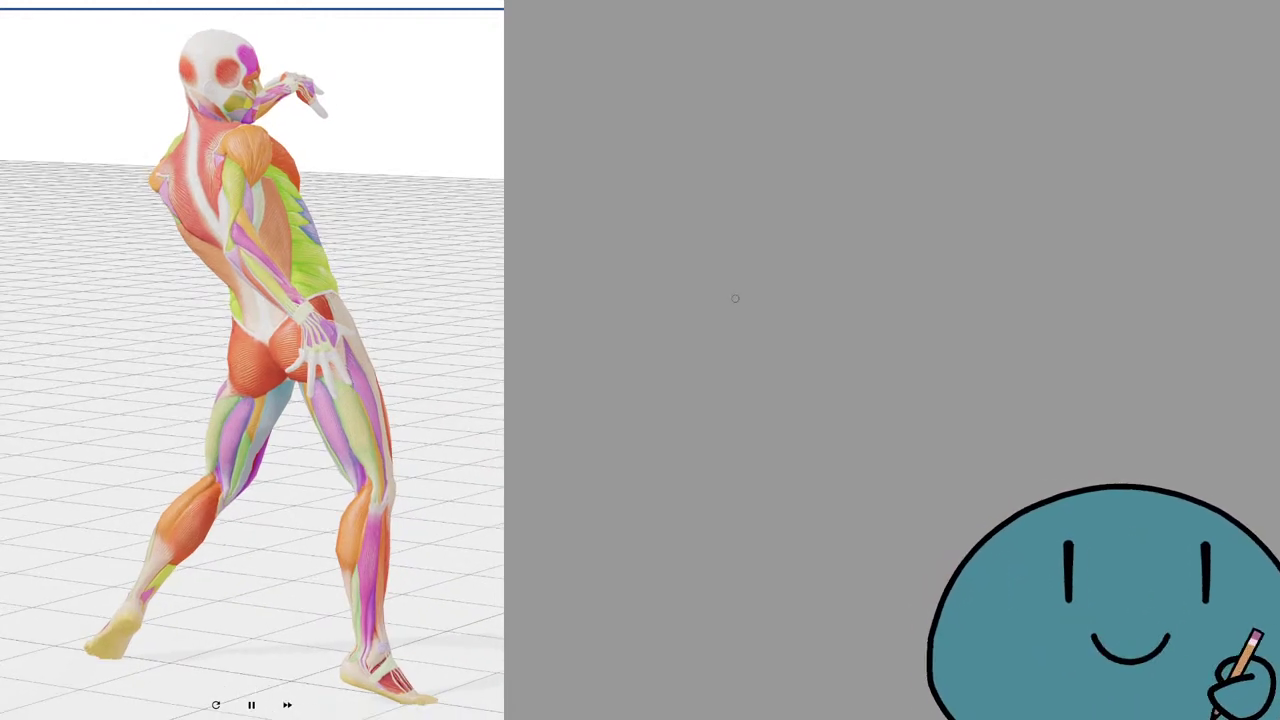
mouse_move(926, 181)
mouse_down()
mouse_move(877, 206)
mouse_move(718, 162)
mouse_up()
key(ctrl+z)
drag(985, 153, 886, 187)
key(ctrl+z)
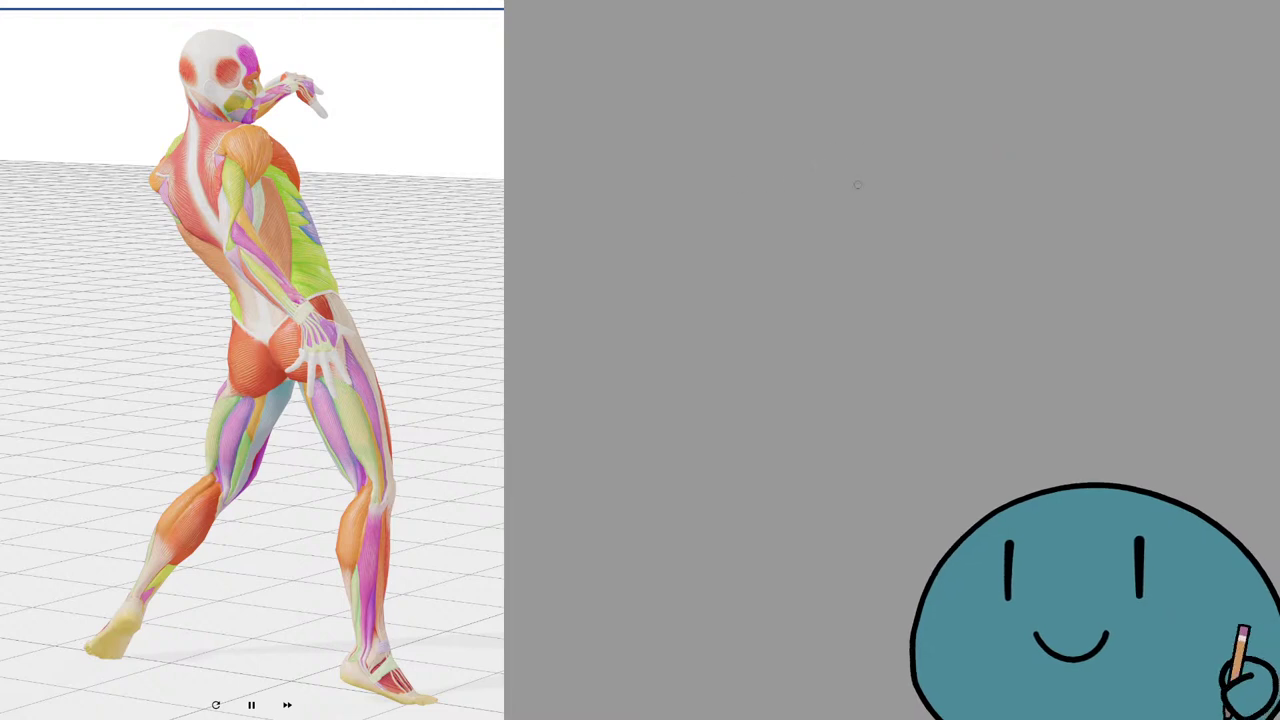
drag(800, 198, 940, 158)
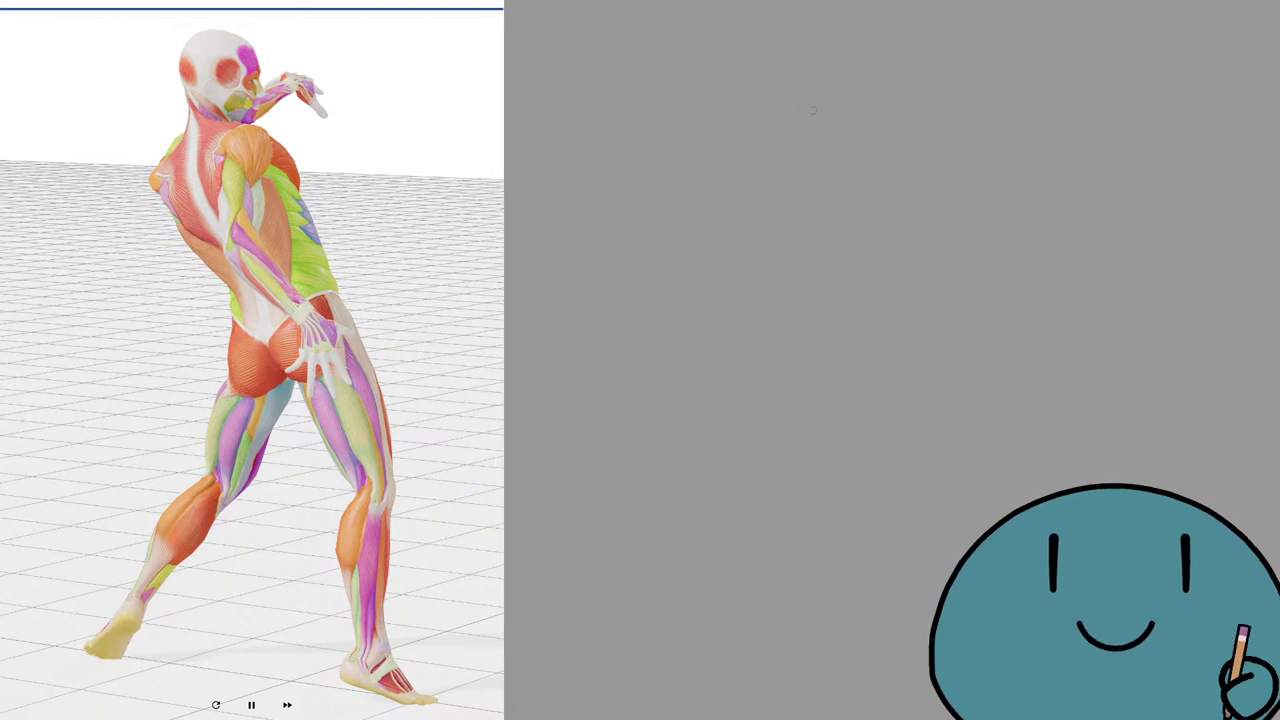
Sketch the back-view figure's head with a round cranium, a straight face edge and a slanted jawline.
mouse_move(816, 64)
mouse_down()
mouse_move(845, 88)
mouse_move(843, 69)
mouse_up()
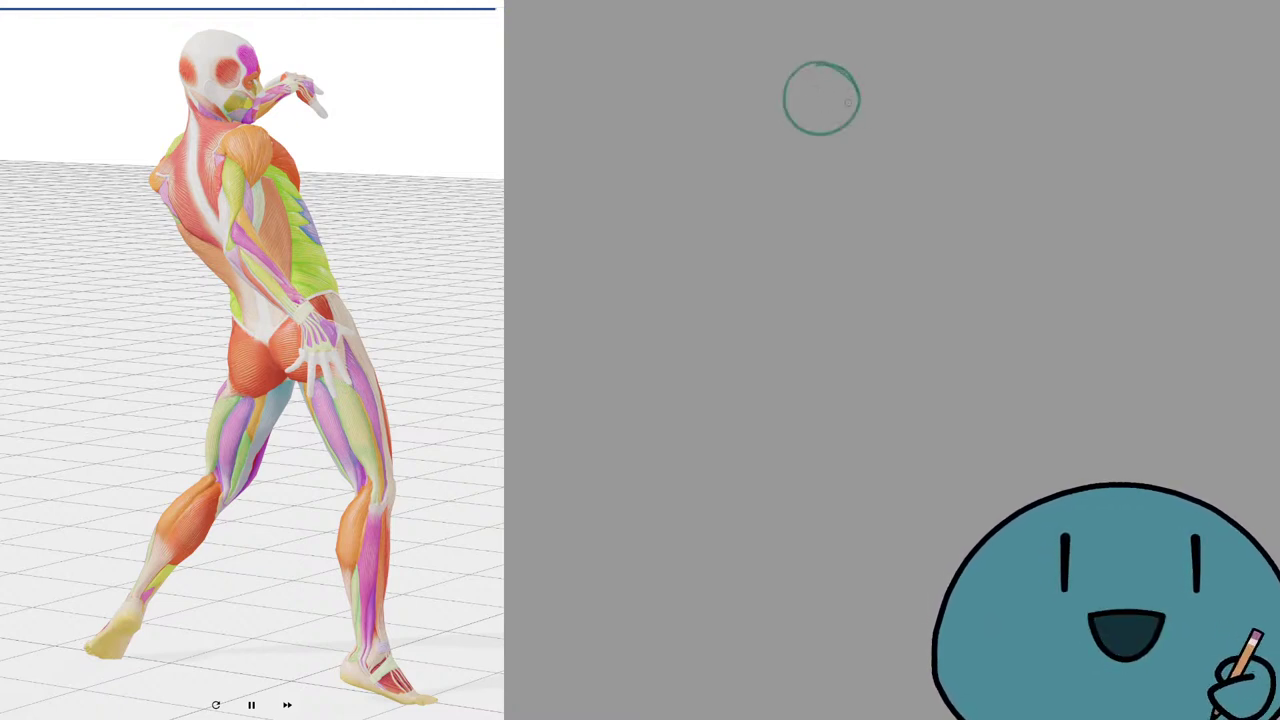
drag(860, 82, 843, 166)
key(ctrl+z)
key(ctrl+z)
drag(866, 91, 853, 163)
mouse_move(814, 63)
mouse_down()
mouse_move(793, 89)
mouse_move(800, 68)
mouse_move(833, 124)
mouse_move(773, 118)
mouse_move(851, 161)
mouse_up()
key(ctrl+z)
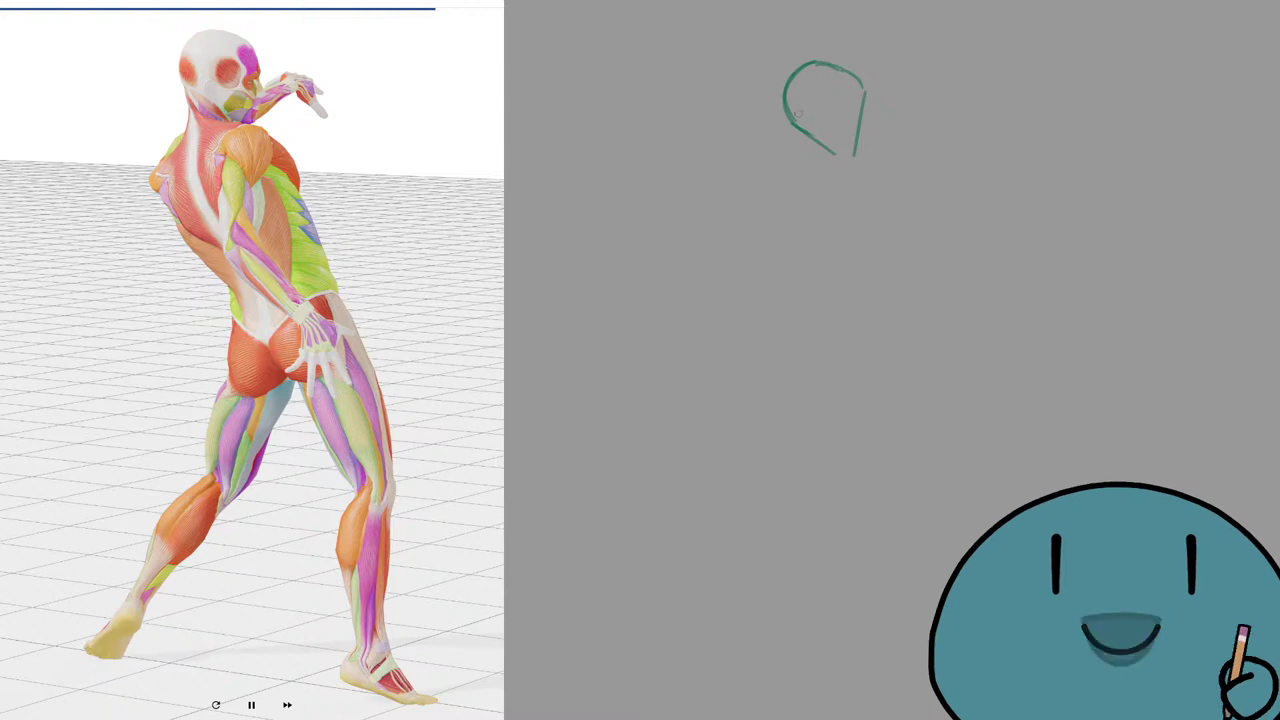
Draw a slightly tilted guideline across the head, darken the face edge and close the jaw at the chin.
drag(792, 114, 857, 129)
key(ctrl+z)
key(ctrl+z)
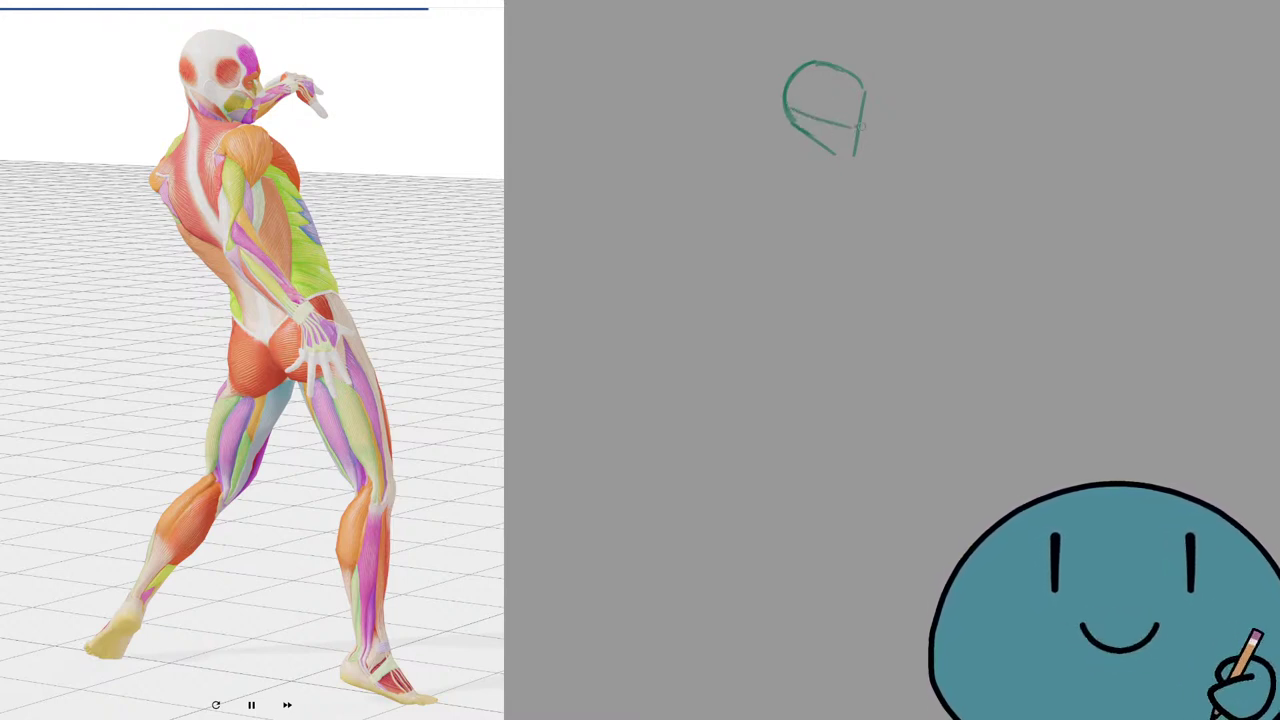
key(ctrl+z)
drag(788, 110, 853, 122)
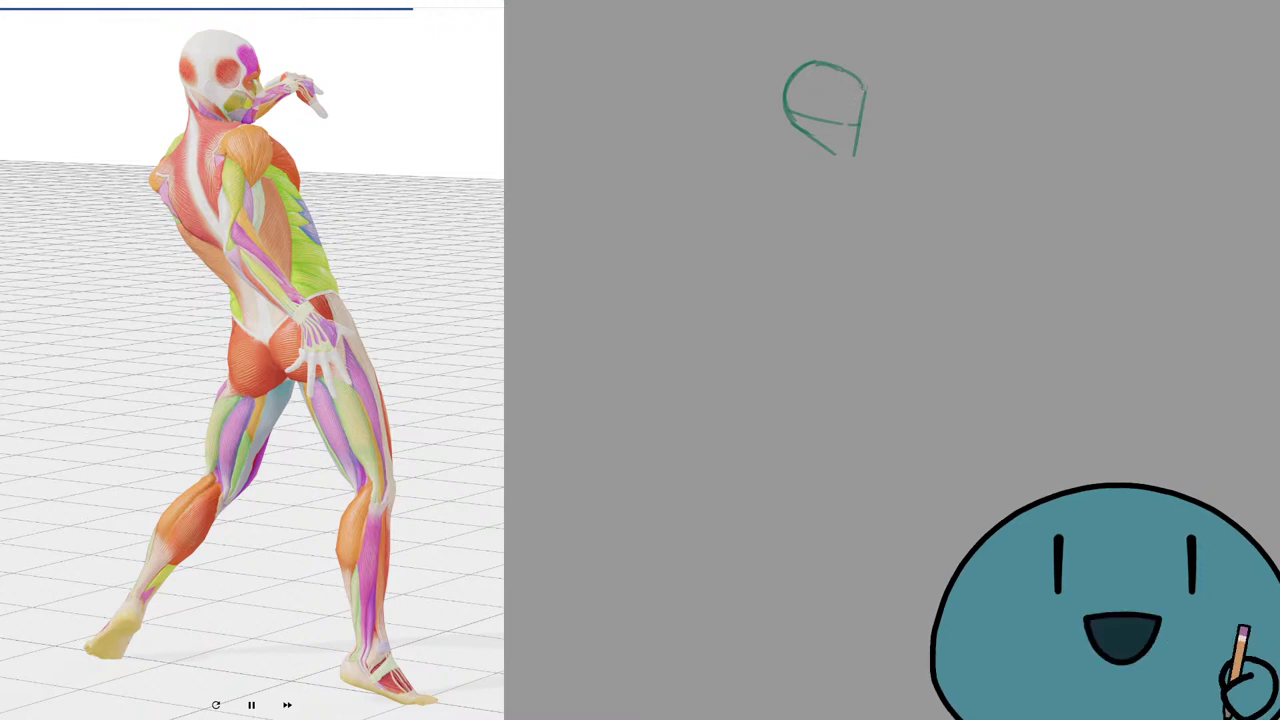
mouse_move(864, 86)
mouse_down()
mouse_move(855, 147)
mouse_move(836, 154)
mouse_up()
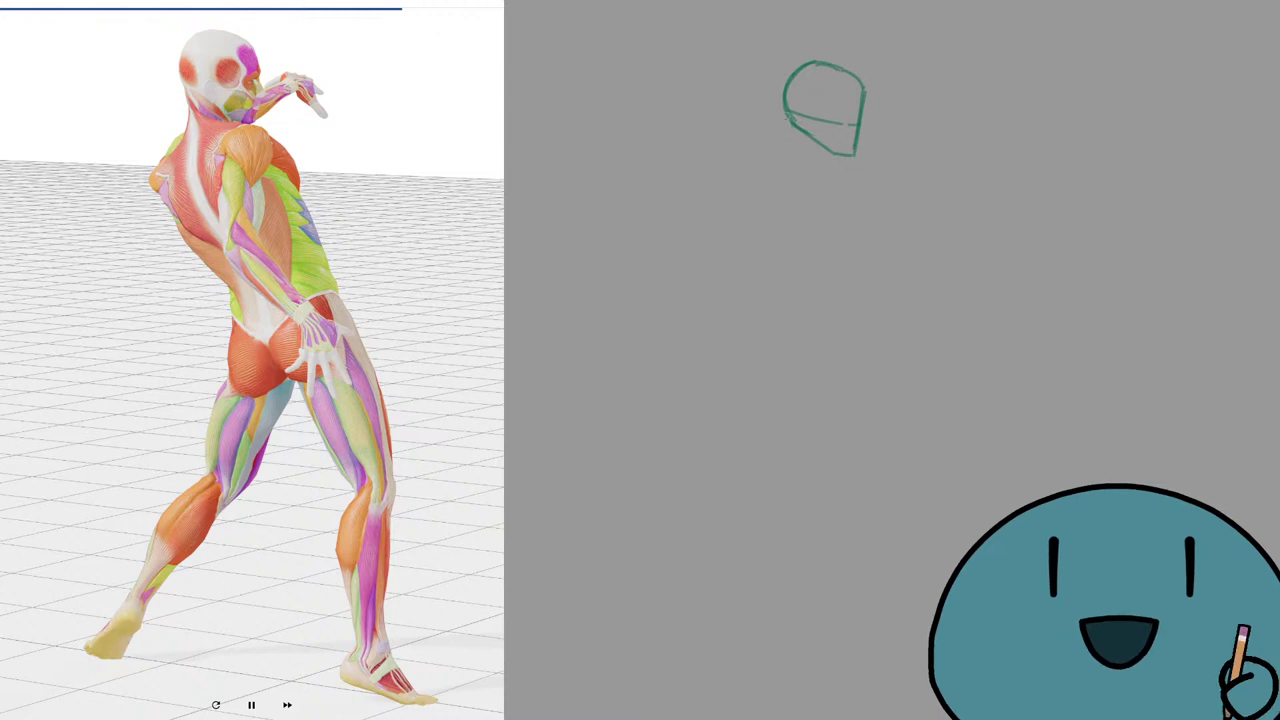
Sketch the back edge of the neck down from the skull and darken the jawline, extending it past the chin.
drag(788, 118, 795, 162)
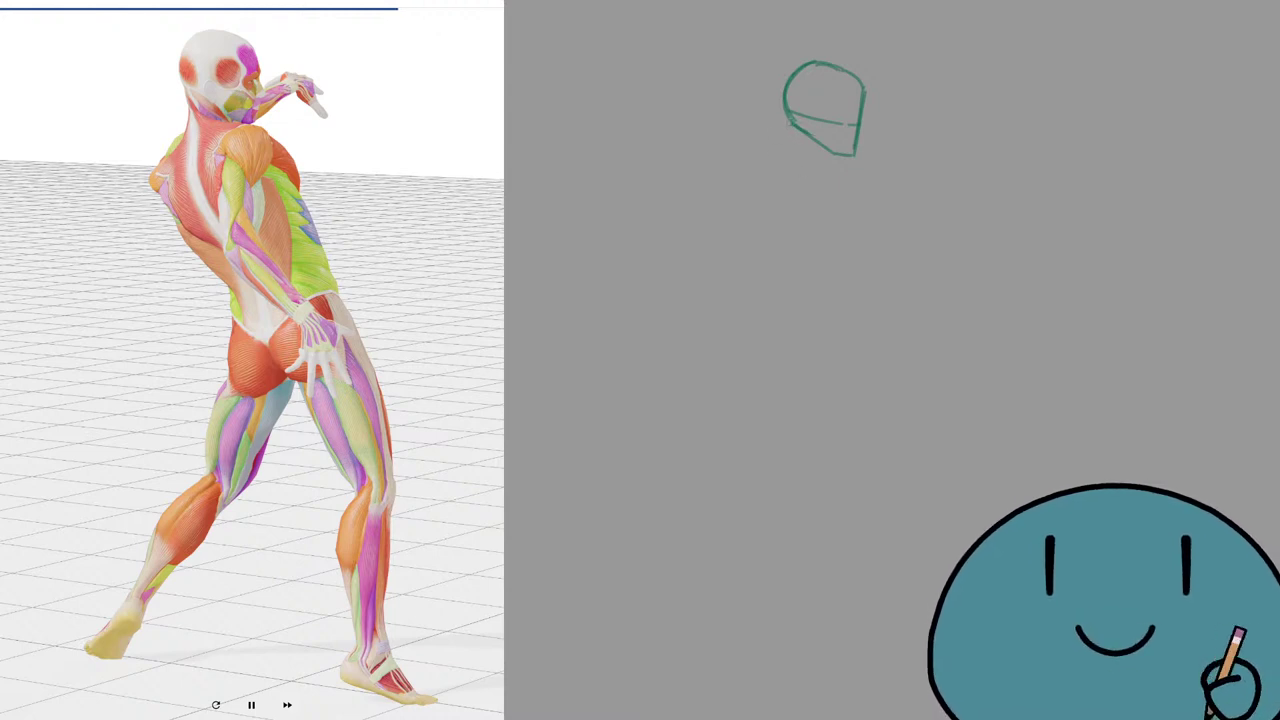
key(ctrl+z)
drag(794, 120, 798, 170)
key(ctrl+z)
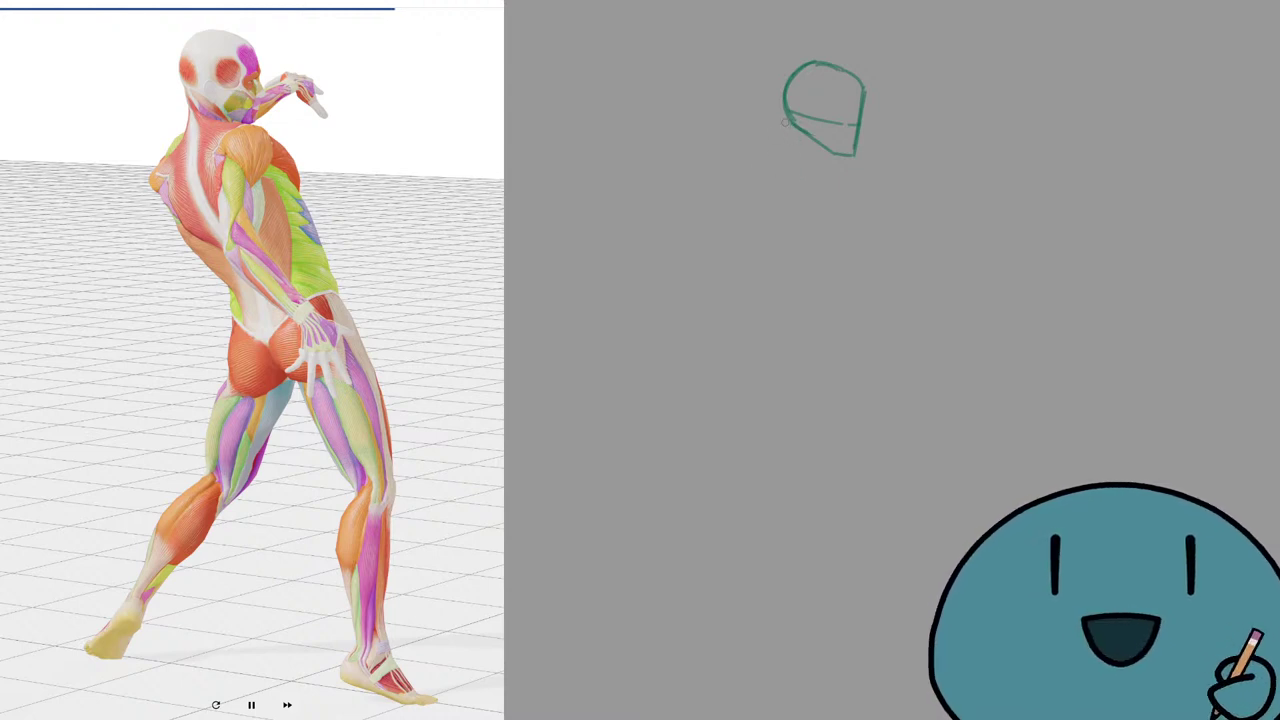
drag(788, 120, 795, 176)
drag(798, 128, 839, 159)
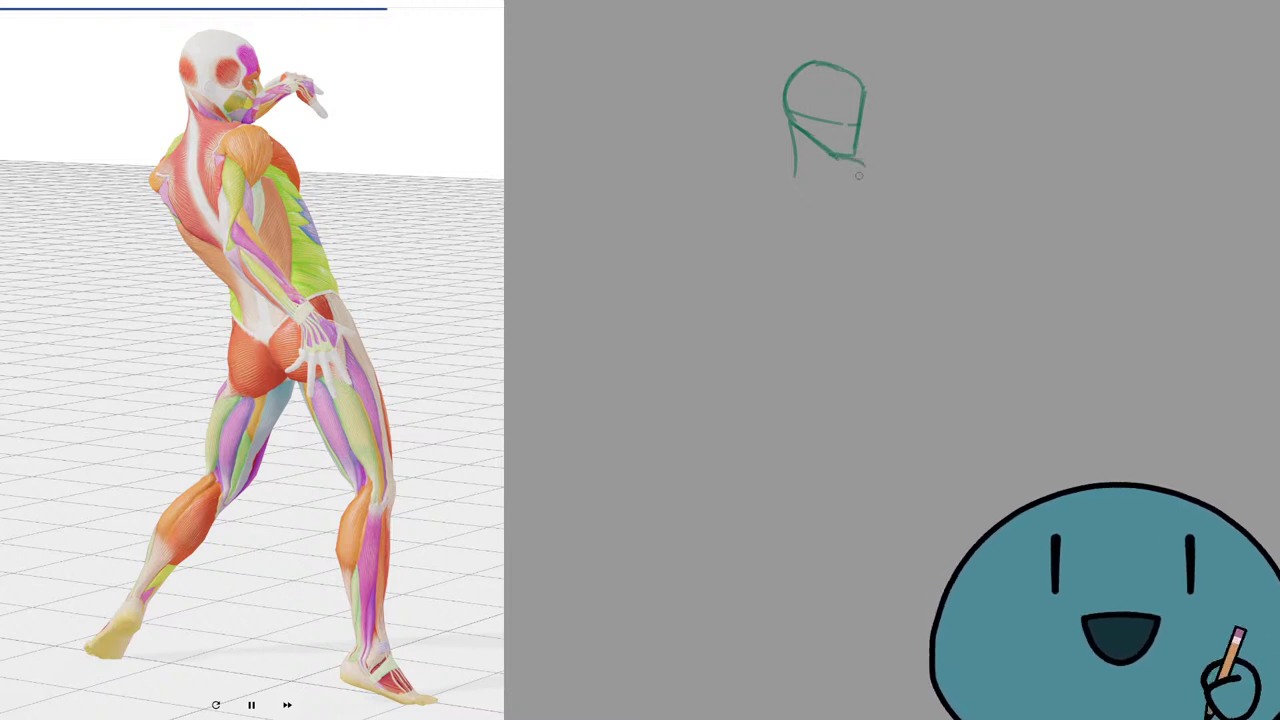
Sketch the near shoulder as an arch below the chin and slope the far shoulder from the neck into the back.
mouse_move(836, 158)
mouse_down()
mouse_move(823, 188)
mouse_move(850, 158)
mouse_move(870, 195)
mouse_up()
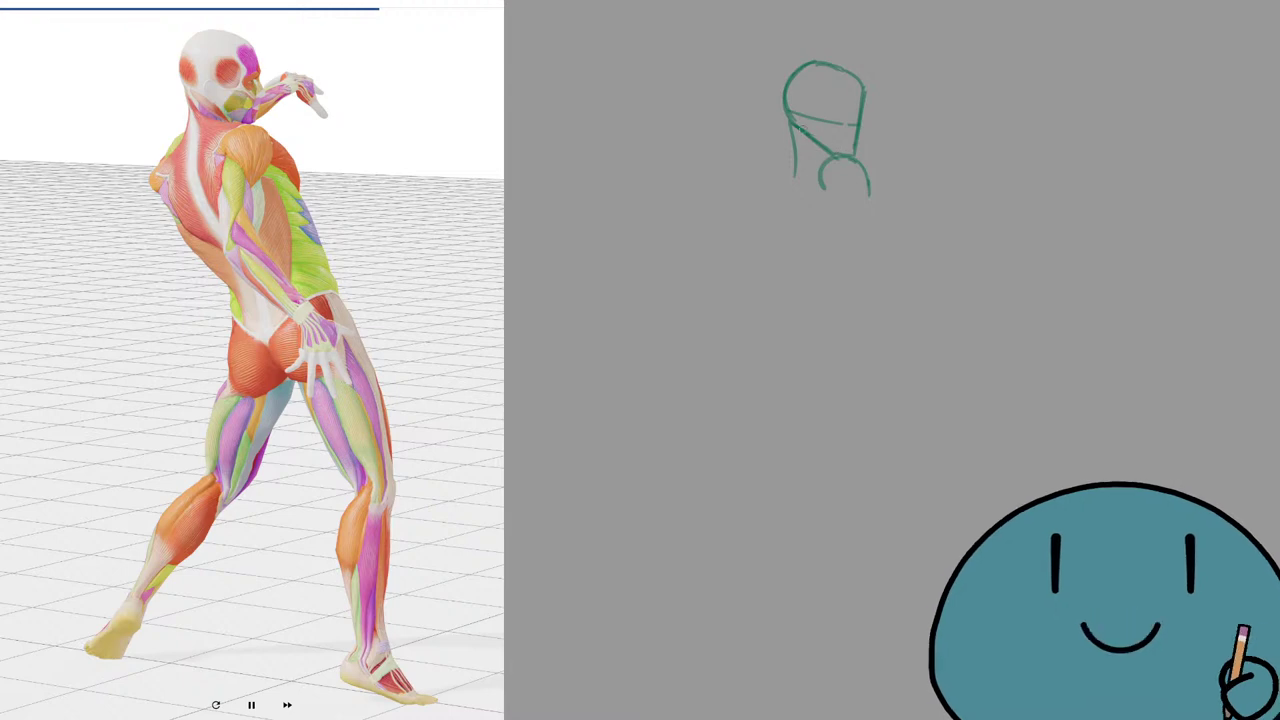
mouse_move(797, 130)
mouse_down()
mouse_move(839, 154)
mouse_move(781, 137)
mouse_move(787, 175)
mouse_move(819, 163)
mouse_move(795, 146)
mouse_move(838, 157)
mouse_move(782, 177)
mouse_up()
key(ctrl+z)
key(ctrl+z)
key(ctrl+z)
key(ctrl+z)
key(ctrl+z)
key(ctrl+z)
mouse_move(797, 140)
mouse_down()
mouse_move(763, 203)
mouse_move(815, 243)
mouse_up()
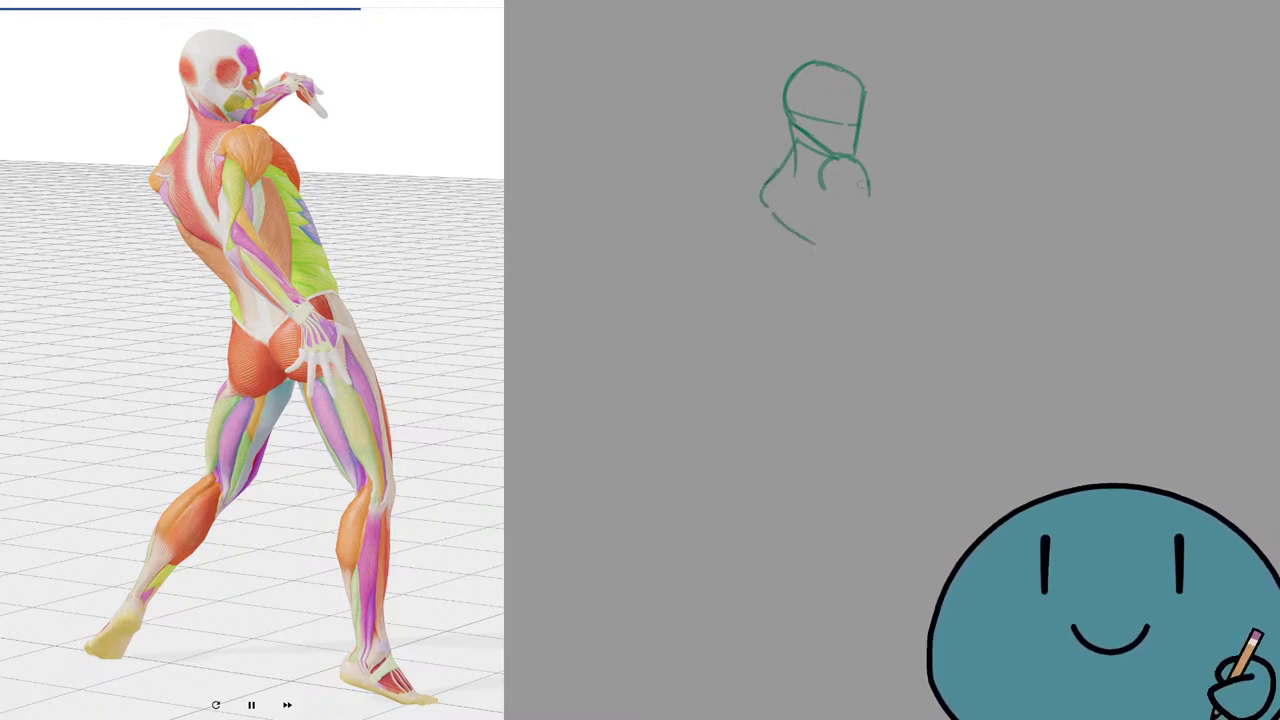
Sketch the torso's front contour from the near shoulder down along the ribs and remove the loose lower back line.
drag(852, 160, 886, 212)
key(ctrl+z)
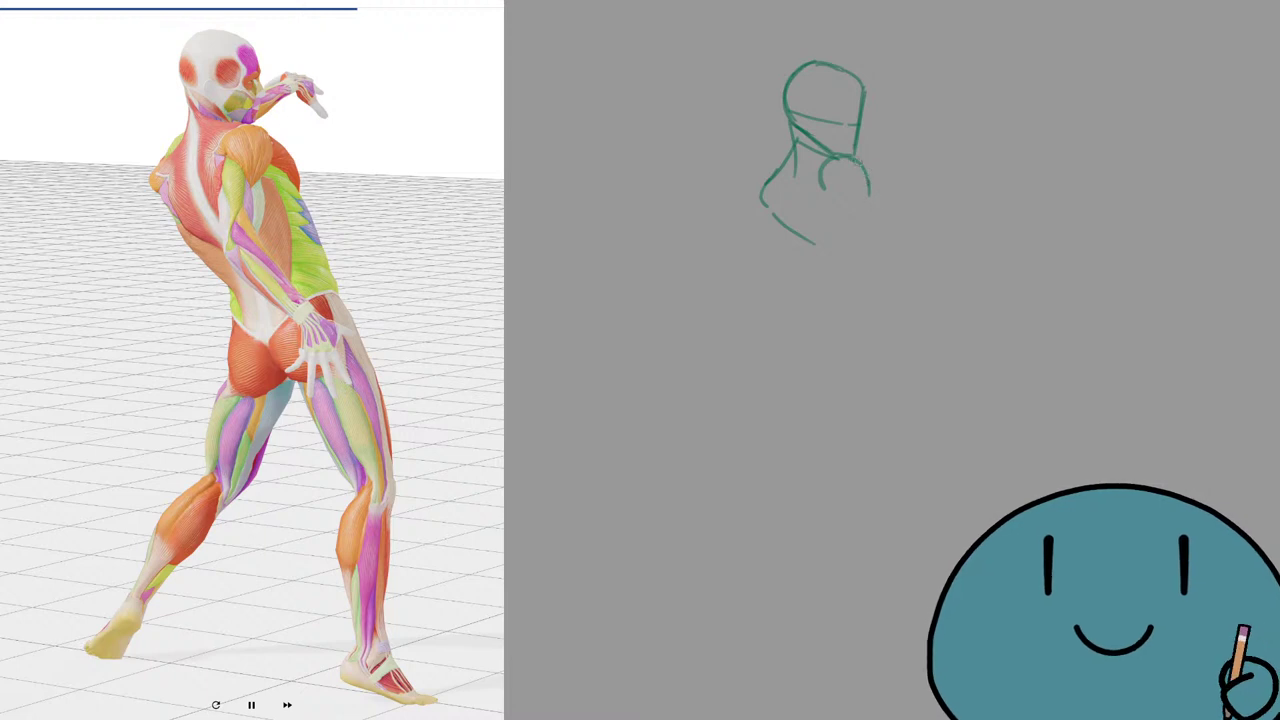
key(ctrl+z)
mouse_move(855, 159)
mouse_down()
mouse_move(888, 207)
mouse_move(893, 250)
mouse_up()
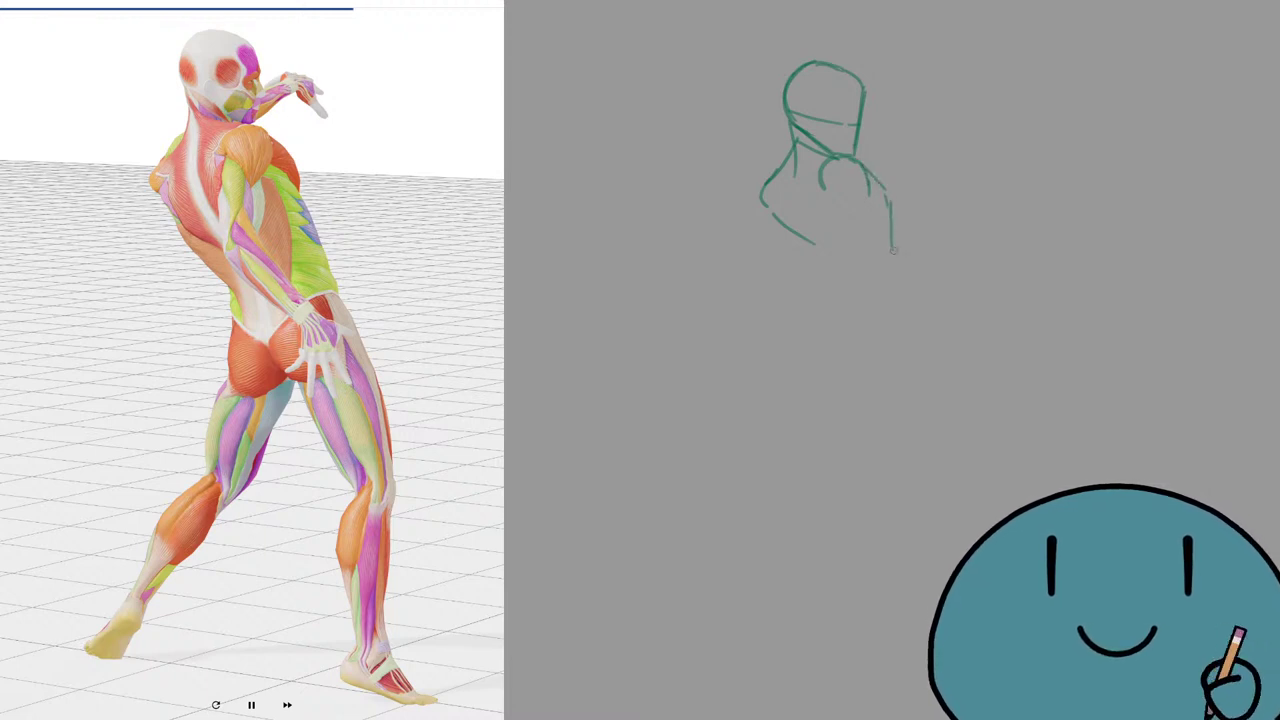
key(ctrl+z)
drag(885, 194, 900, 262)
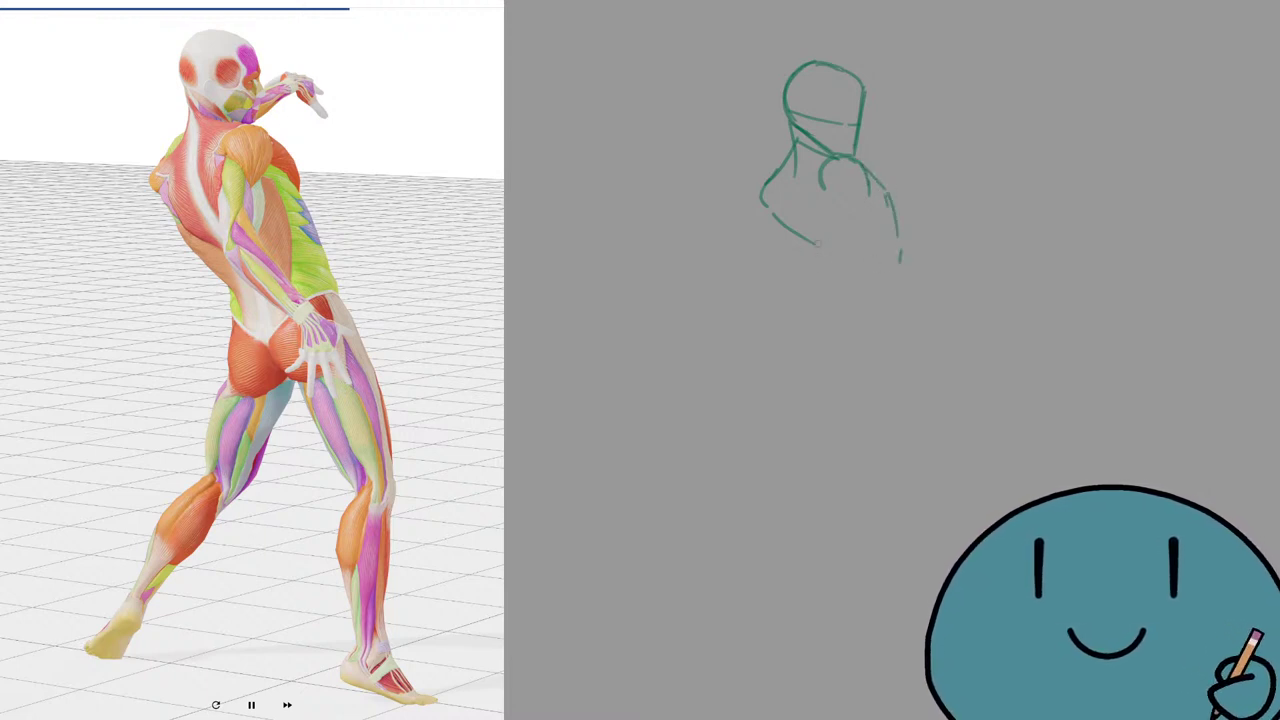
key(ctrl+z)
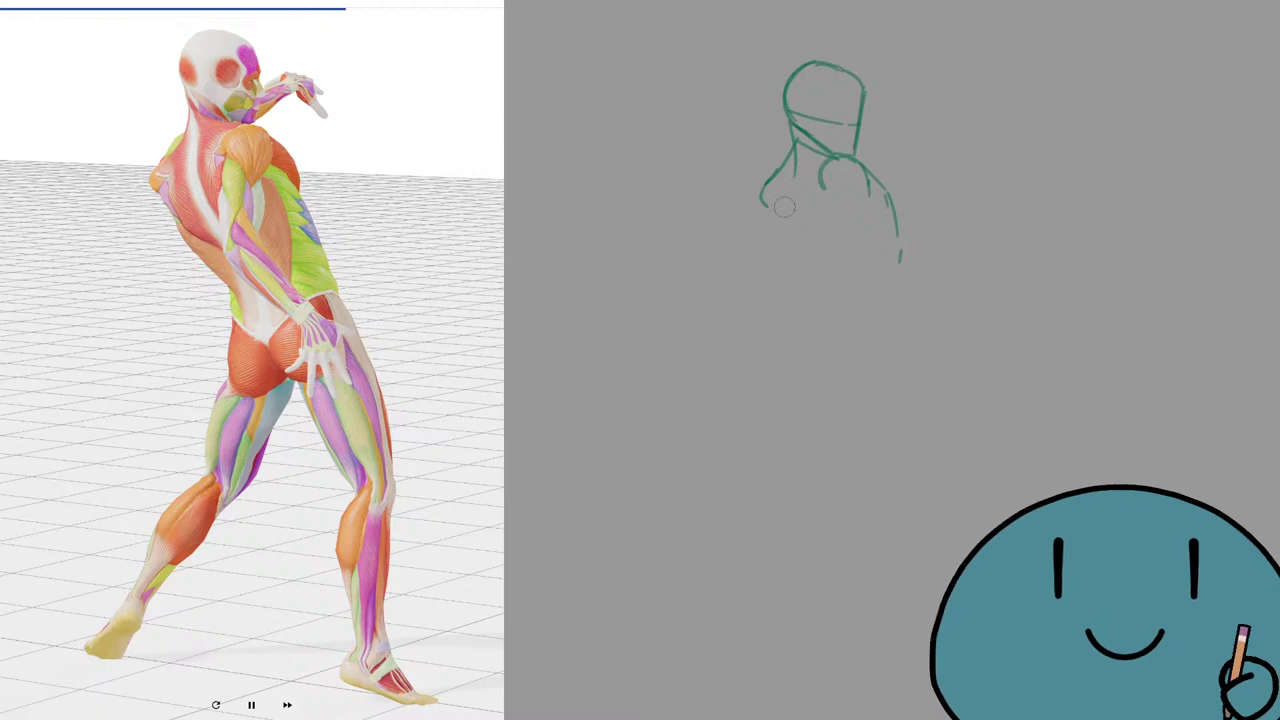
key(b)
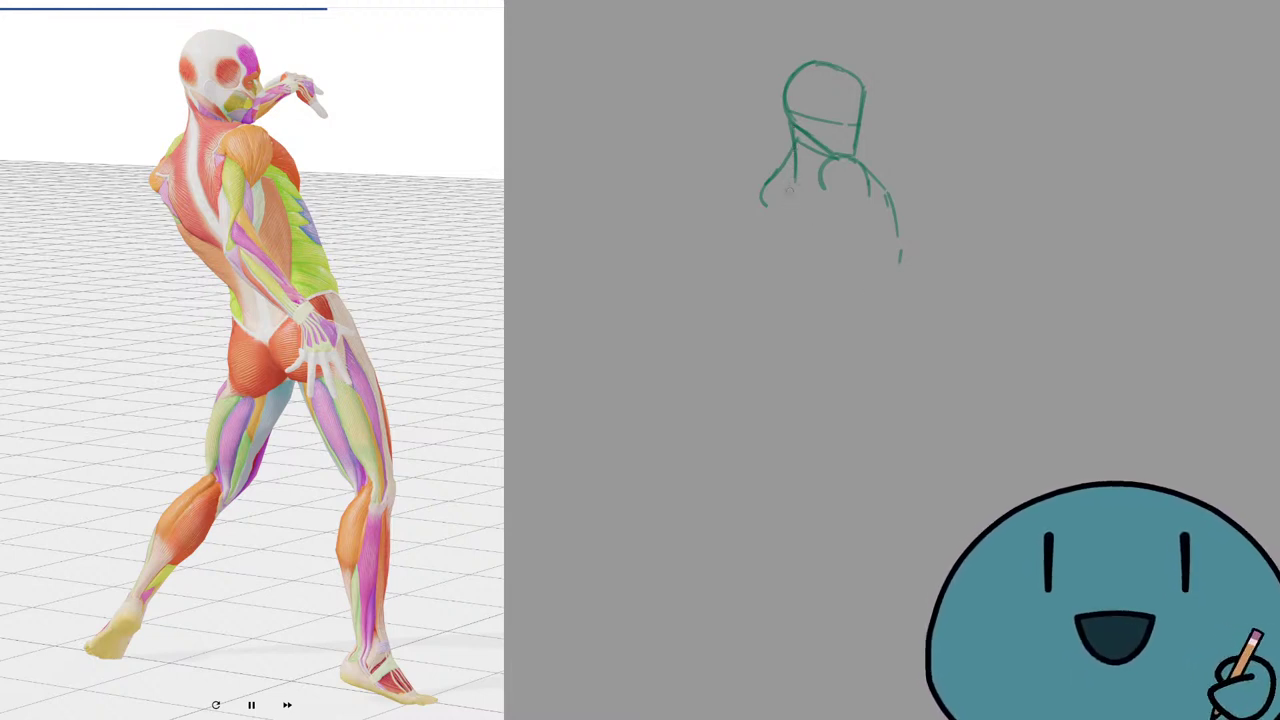
drag(796, 145, 794, 221)
key(ctrl+z)
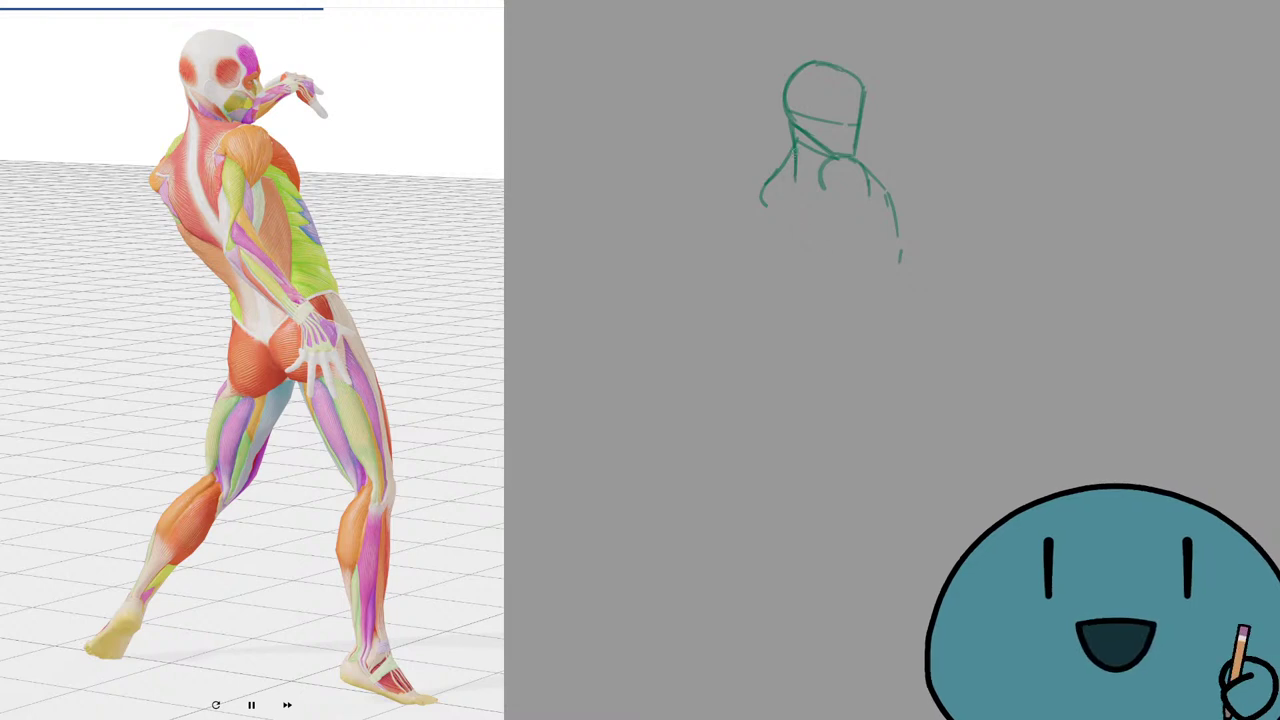
drag(796, 147, 794, 207)
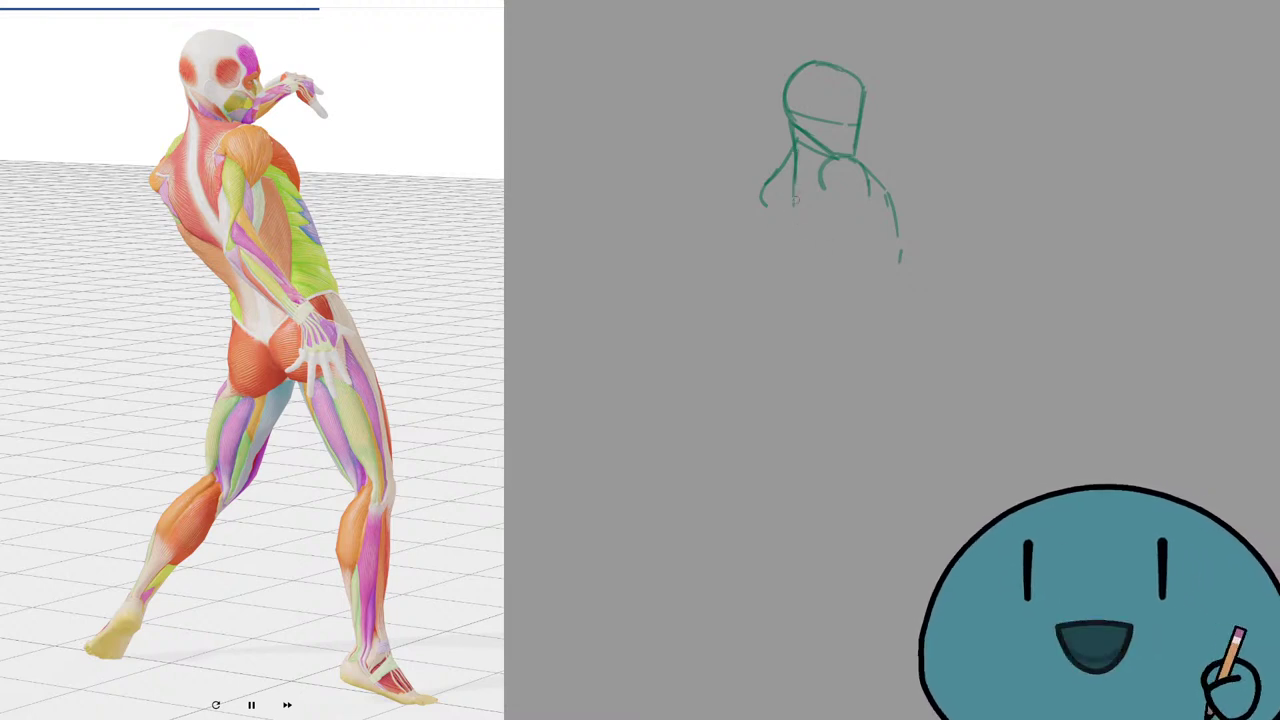
key(ctrl+z)
mouse_move(797, 154)
mouse_down()
mouse_move(810, 240)
mouse_move(853, 286)
mouse_up()
key(ctrl+z)
key(ctrl+z)
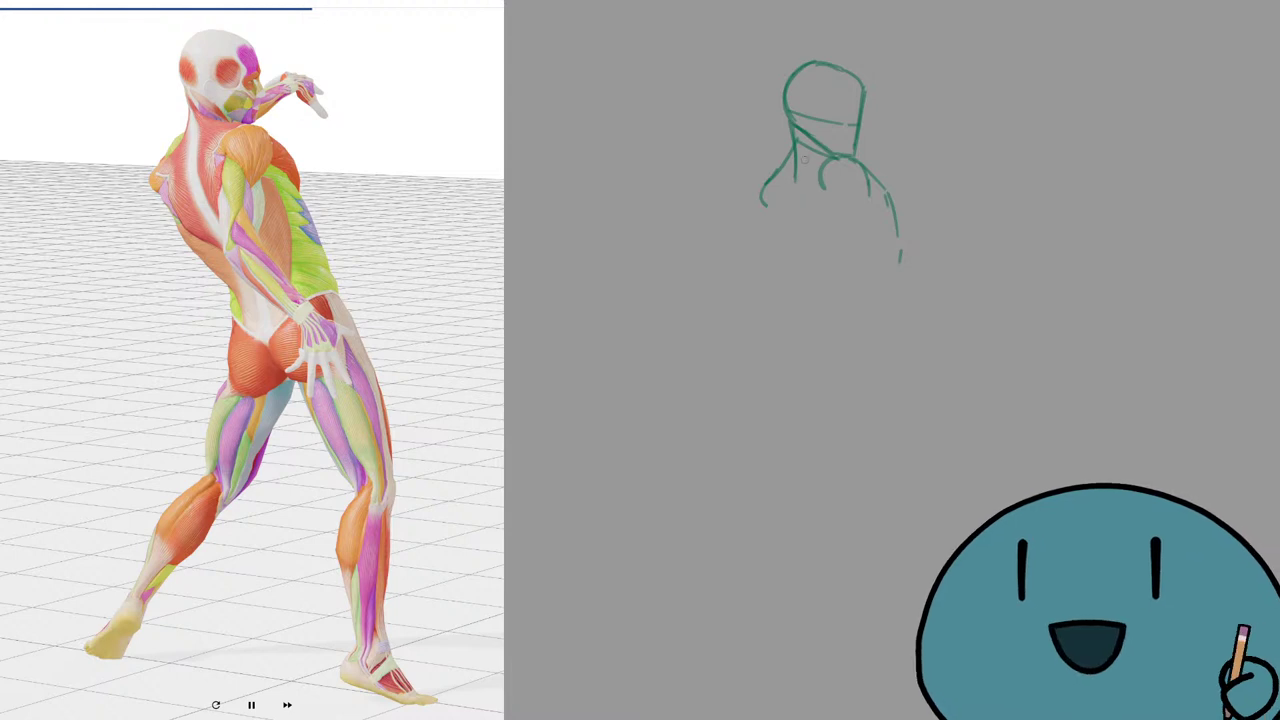
mouse_move(796, 153)
mouse_down()
mouse_move(806, 225)
mouse_move(853, 263)
mouse_up()
key(ctrl+z)
drag(808, 221, 847, 259)
key(ctrl+z)
key(ctrl+z)
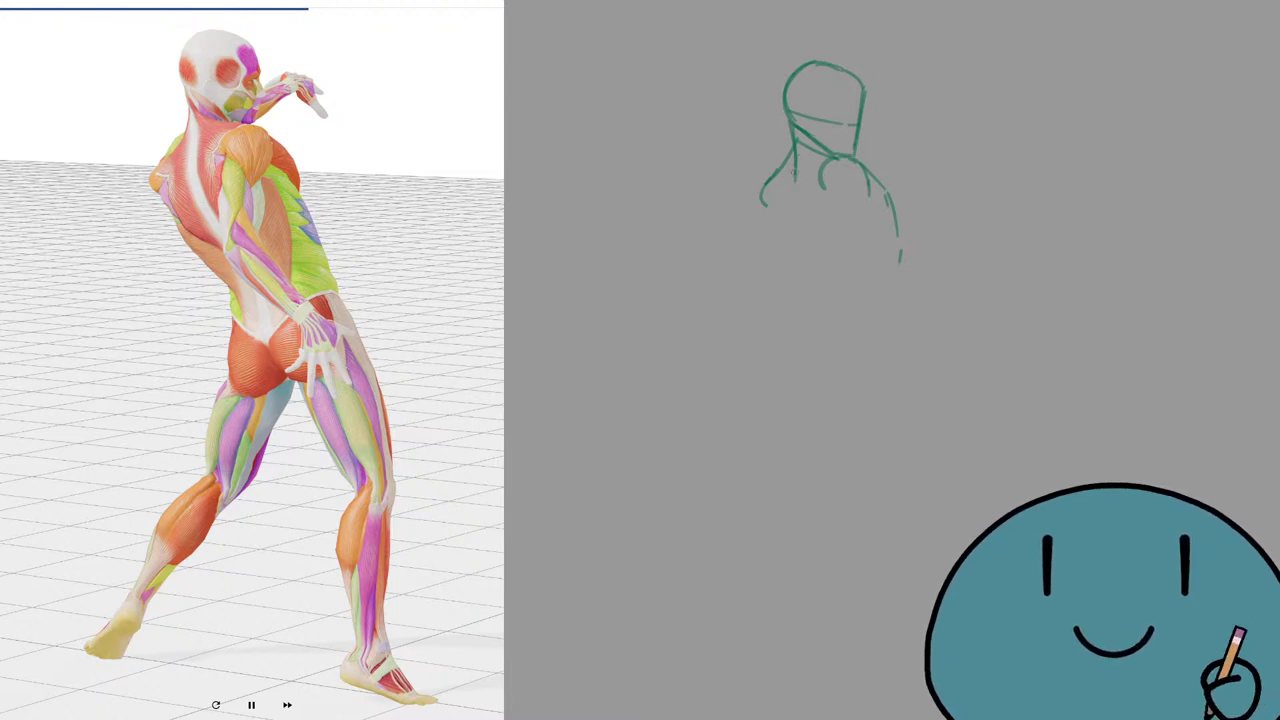
Sketch the curved spine line from the base of the neck down the middle of the back.
drag(795, 172, 809, 224)
mouse_move(810, 226)
mouse_down()
mouse_move(861, 270)
mouse_move(842, 267)
mouse_move(864, 248)
mouse_move(809, 273)
mouse_up()
key(ctrl+z)
key(ctrl+z)
key(ctrl+z)
key(ctrl+z)
key(ctrl+z)
Mark the ribcage's lower edge and redraw the back contour from the far shoulder to the waist.
mouse_move(894, 246)
mouse_down()
mouse_move(842, 252)
mouse_move(856, 249)
mouse_move(812, 275)
mouse_up()
key(ctrl+z)
drag(766, 205, 792, 252)
key(ctrl+z)
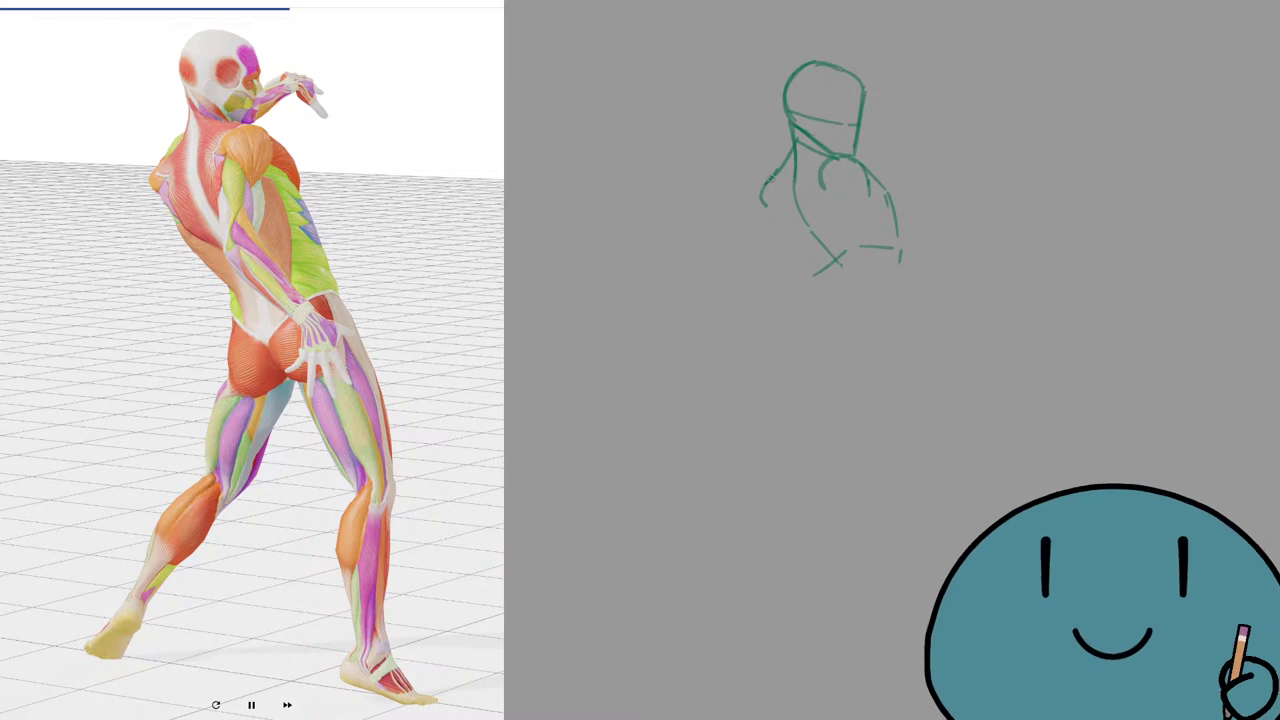
mouse_move(768, 183)
mouse_down()
mouse_move(761, 215)
mouse_move(762, 200)
mouse_move(795, 258)
mouse_move(828, 281)
mouse_up()
key(ctrl+z)
key(ctrl+z)
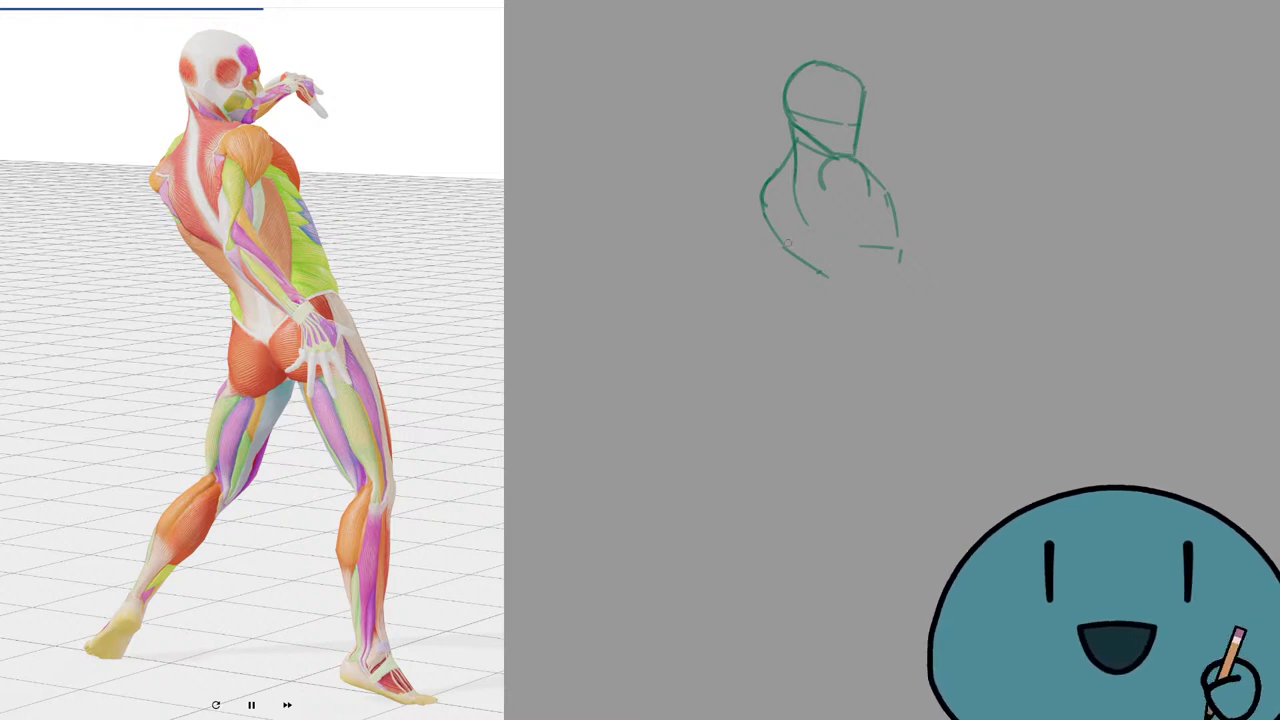
Draw a curved cross-contour across the back, extend the spine to the waist and erase the stray mark at the ribs' front.
mouse_move(784, 245)
mouse_down()
mouse_move(830, 213)
mouse_move(885, 206)
mouse_up()
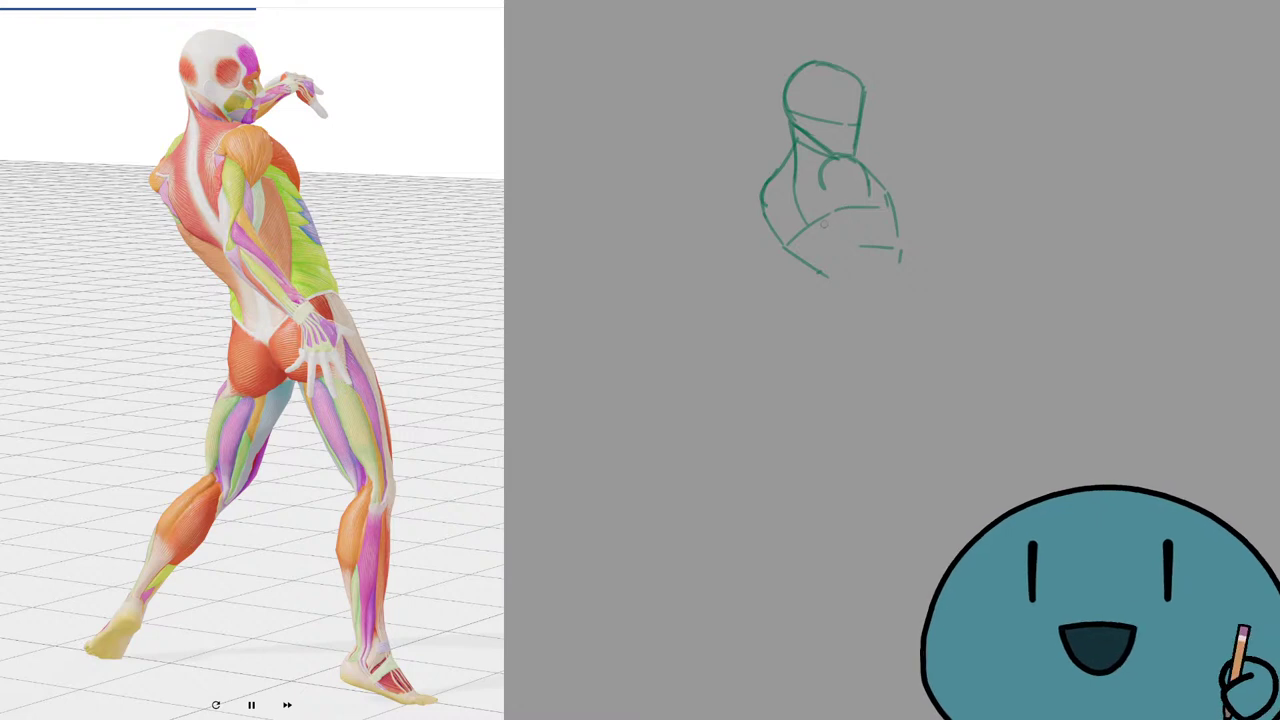
mouse_move(806, 228)
mouse_down()
mouse_move(850, 295)
mouse_move(893, 248)
mouse_up()
key(e)
drag(901, 251, 906, 261)
key(b)
Extend the torso's front contour in a straight slant down to the end of the ribcage's lower edge.
mouse_move(888, 198)
mouse_down()
mouse_move(916, 264)
mouse_move(874, 254)
mouse_move(822, 280)
mouse_move(846, 302)
mouse_move(845, 328)
mouse_up()
key(ctrl+z)
key(ctrl+z)
key(ctrl+z)
Sketch a short centre line below the spine and the V-shaped upper edge of the pelvis.
drag(841, 272, 846, 327)
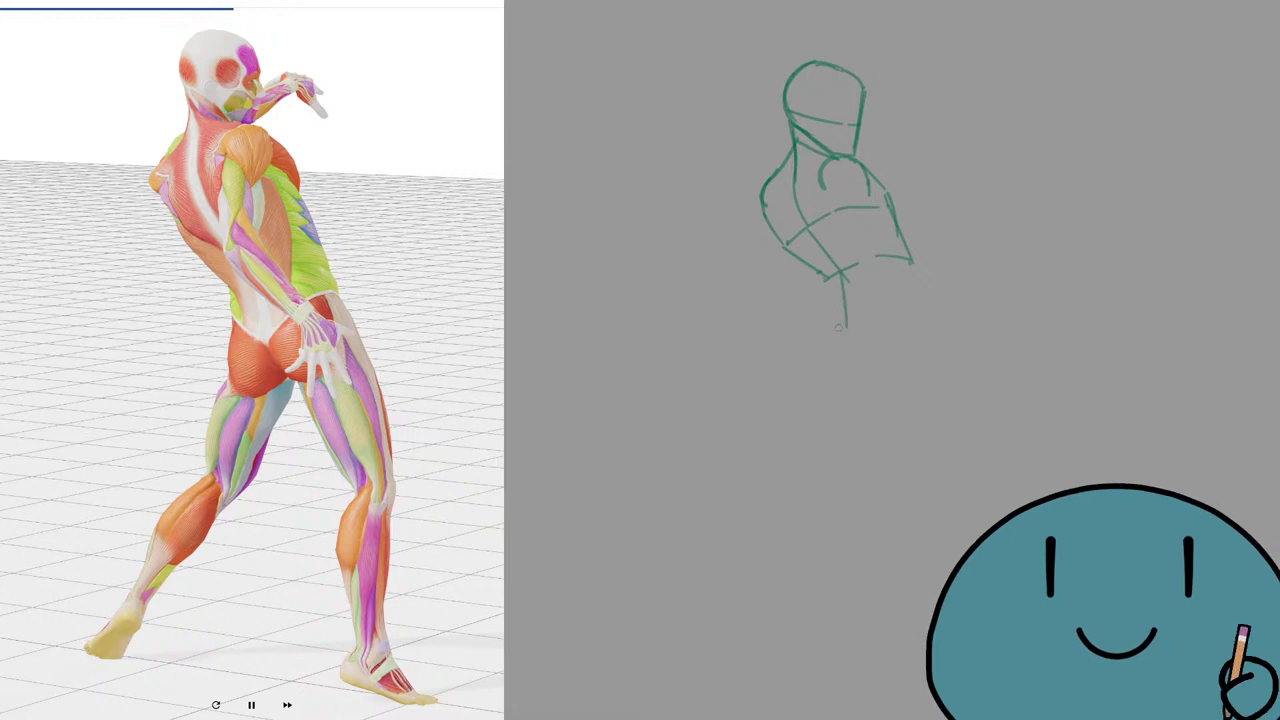
key(ctrl+z)
drag(840, 270, 849, 319)
key(ctrl+z)
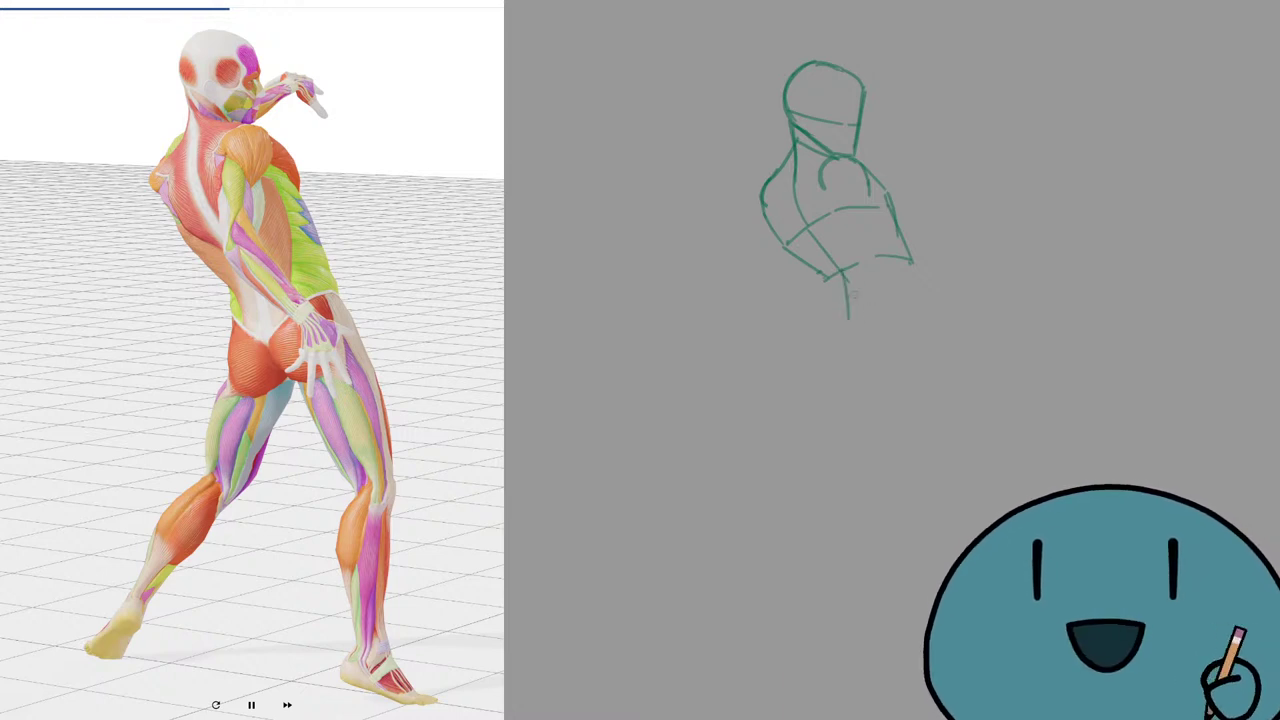
key(ctrl+z)
key(ctrl+z)
mouse_move(843, 272)
mouse_down()
mouse_move(847, 326)
mouse_move(884, 283)
mouse_up()
key(ctrl+z)
drag(897, 282, 921, 288)
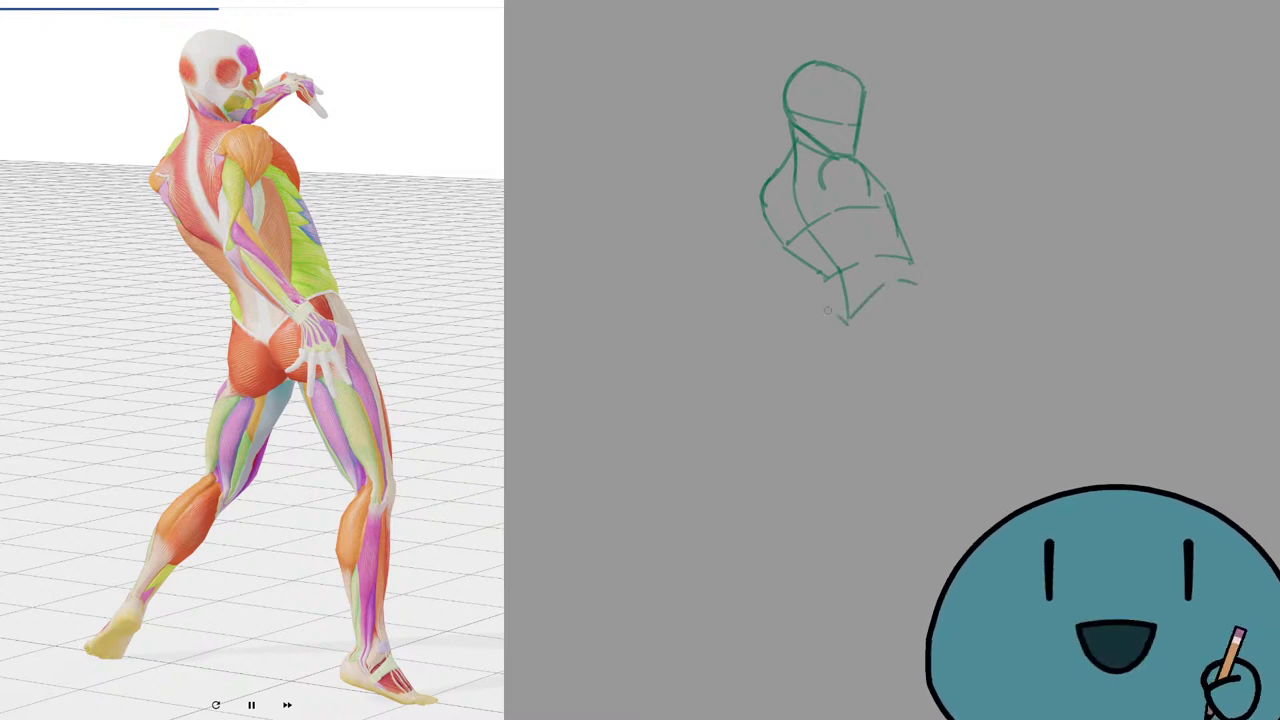
Sketch the far hip's side from the waist down, the base of its buttock and the dividing line between the buttocks.
drag(826, 278, 817, 350)
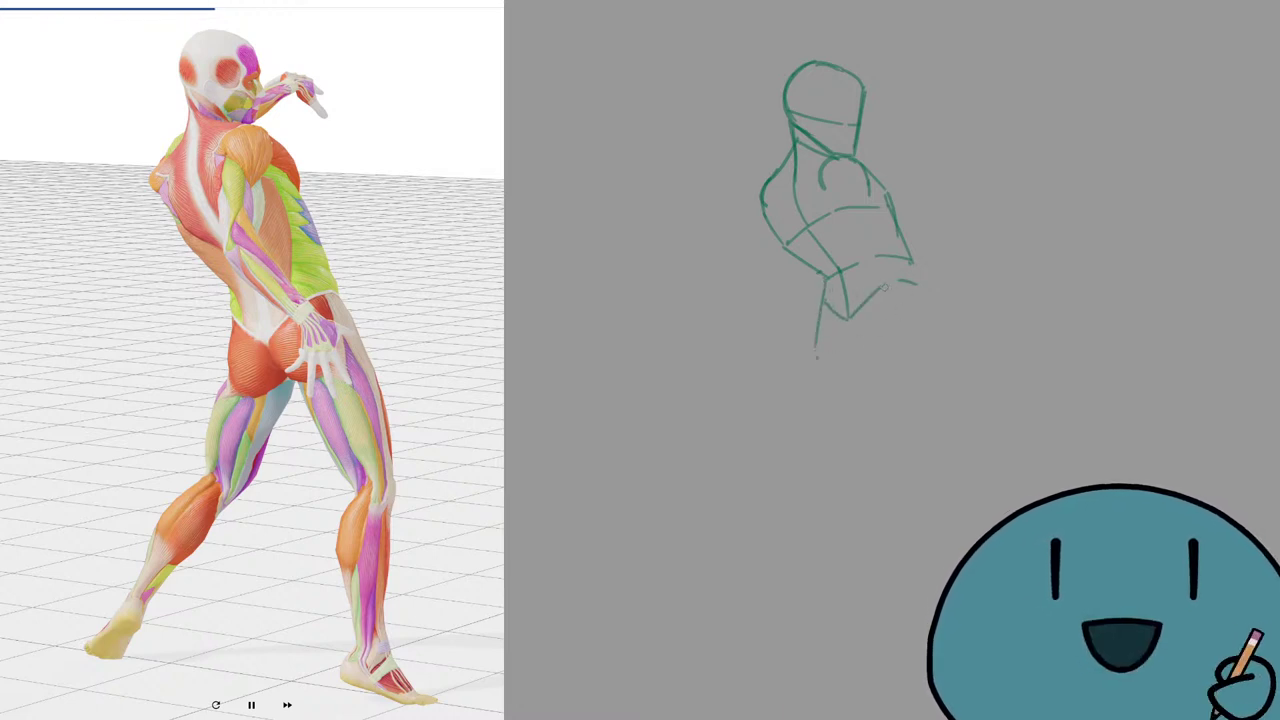
key(ctrl+z)
drag(826, 280, 817, 351)
key(ctrl+z)
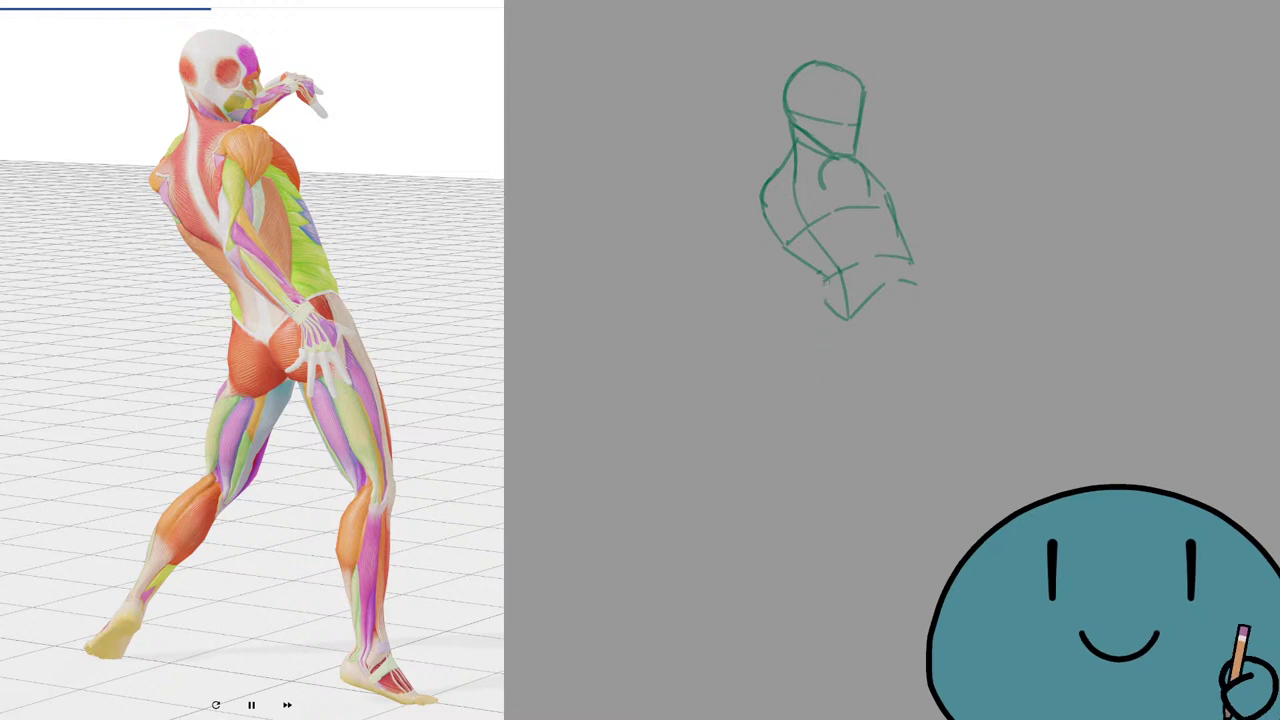
mouse_move(826, 279)
mouse_down()
mouse_move(820, 343)
mouse_move(840, 376)
mouse_up()
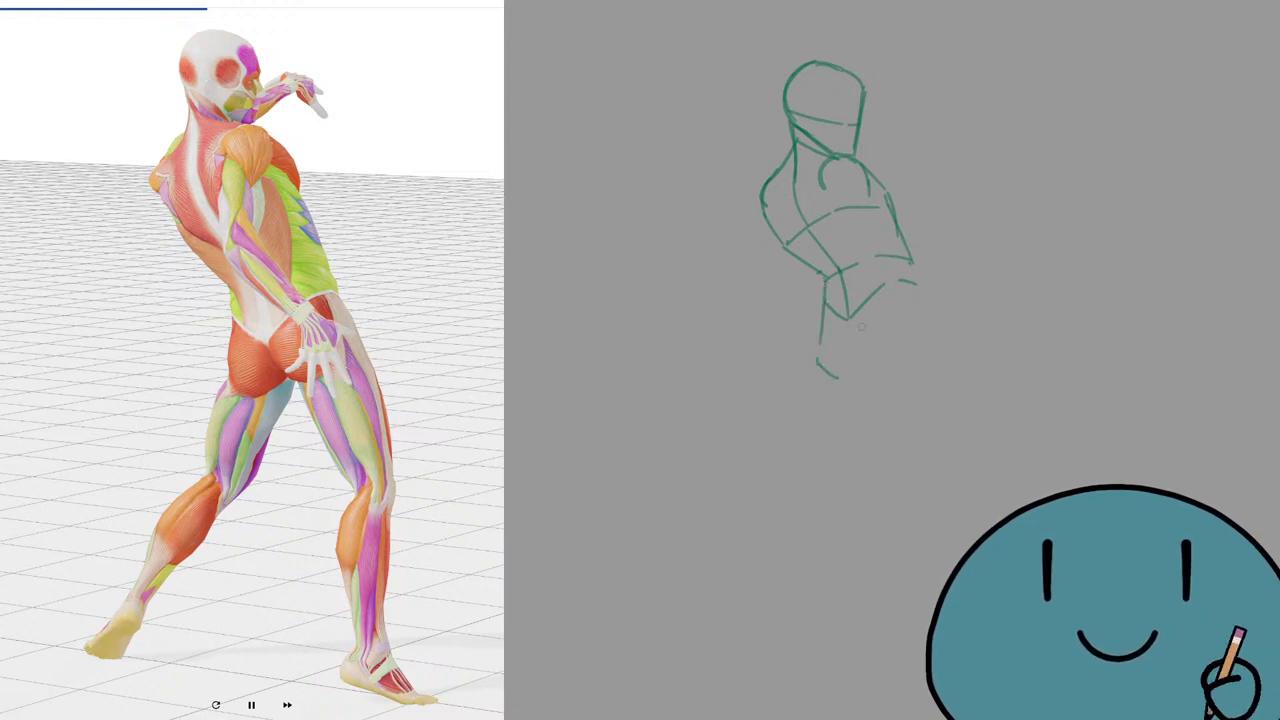
drag(846, 326, 874, 376)
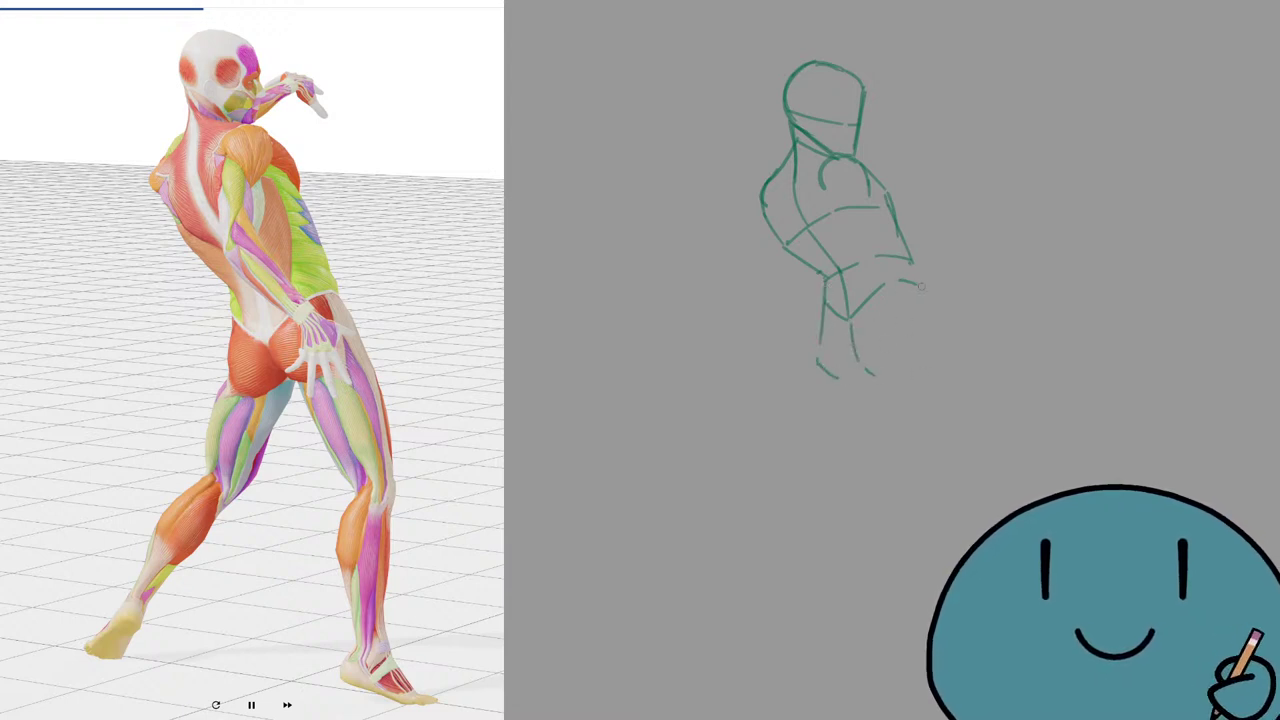
Draw the near hip's slanted outer contour down from the waist and the curved lower edge of the near buttock.
drag(914, 268, 942, 338)
key(ctrl+z)
key(ctrl+z)
mouse_move(914, 268)
mouse_down()
mouse_move(947, 360)
mouse_move(931, 296)
mouse_move(946, 333)
mouse_up()
key(ctrl+z)
key(ctrl+z)
key(ctrl+z)
drag(951, 343, 956, 357)
key(ctrl+z)
key(ctrl+z)
mouse_move(912, 262)
mouse_down()
mouse_move(951, 333)
mouse_move(893, 380)
mouse_up()
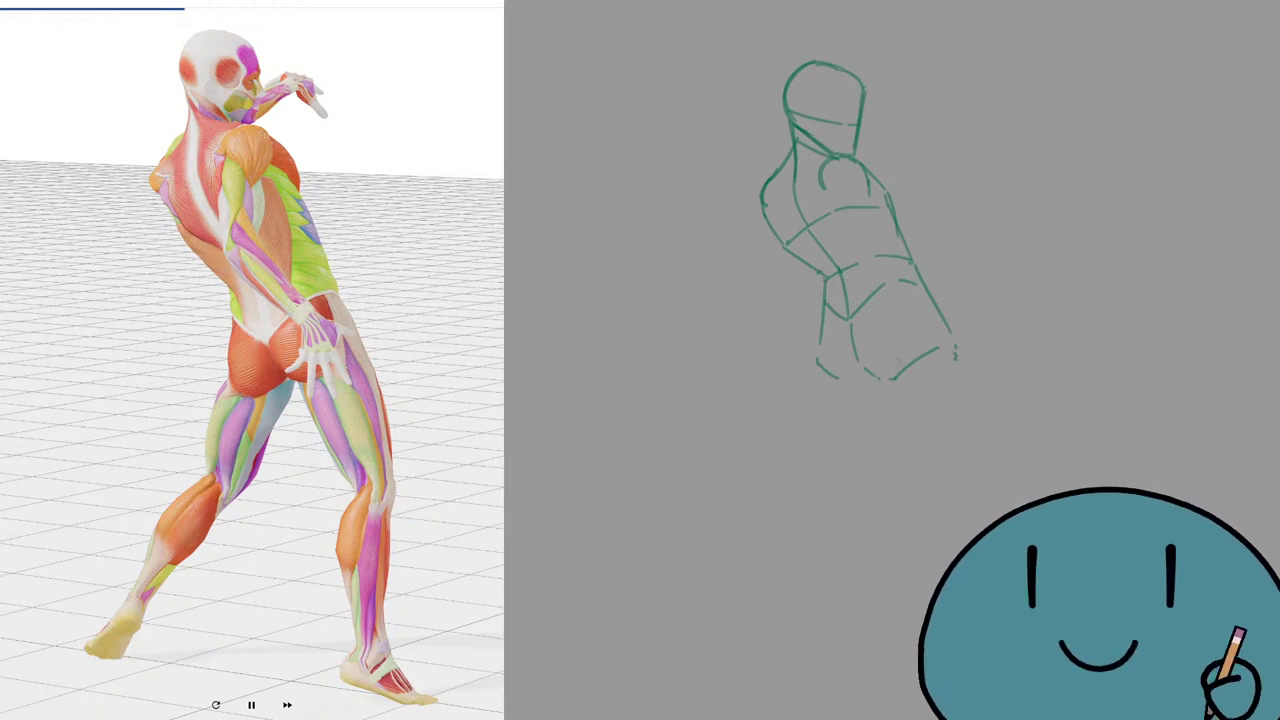
mouse_move(869, 378)
mouse_down()
mouse_move(838, 390)
mouse_move(874, 378)
mouse_move(831, 382)
mouse_move(815, 348)
mouse_move(822, 390)
mouse_move(818, 355)
mouse_move(875, 380)
mouse_move(856, 458)
mouse_up()
key(ctrl+z)
key(e)
key(ctrl+z)
Sketch the far leg's thigh as a tapered block with inner and outer edges and a rounded knee end.
mouse_move(884, 400)
mouse_down()
mouse_move(836, 487)
mouse_move(814, 489)
mouse_up()
drag(818, 357, 807, 383)
drag(805, 397, 801, 463)
key(ctrl+z)
key(ctrl+z)
key(ctrl+z)
drag(818, 358, 809, 387)
drag(808, 392, 805, 482)
key(ctrl+z)
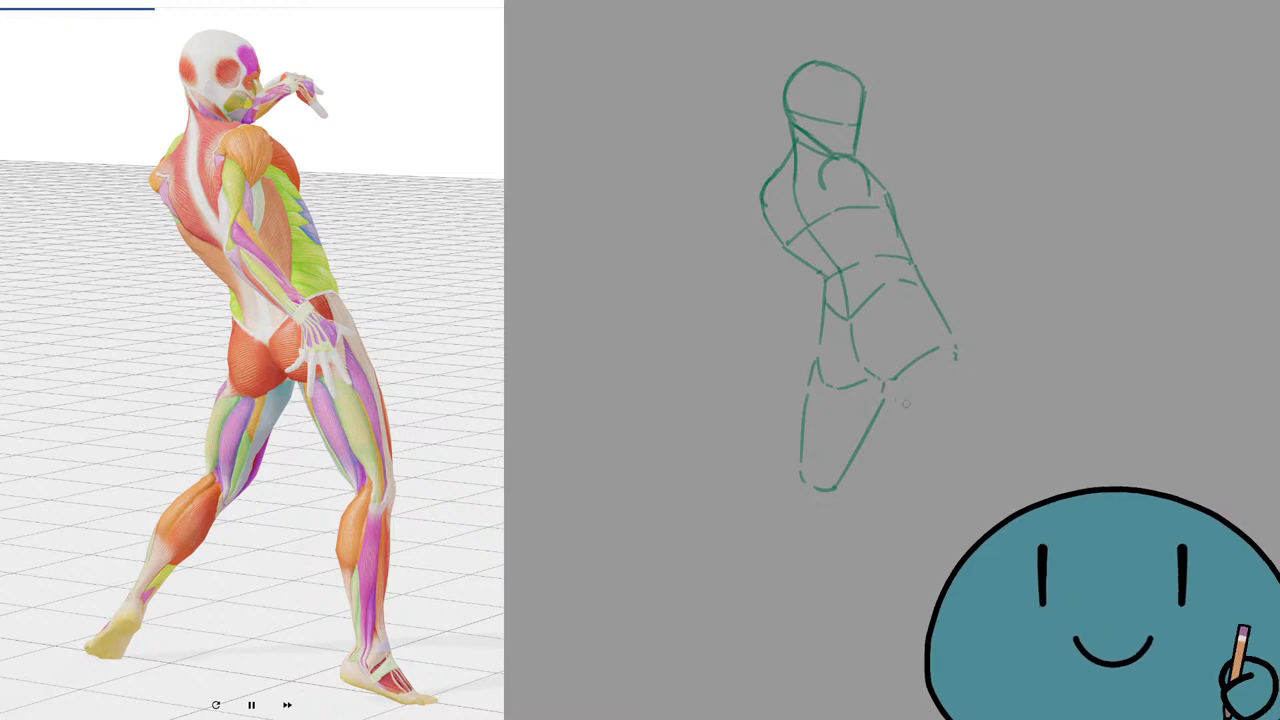
Sketch the near leg's thigh edges and knee curve, continuing with the outer edge of its lower leg.
drag(883, 383, 982, 486)
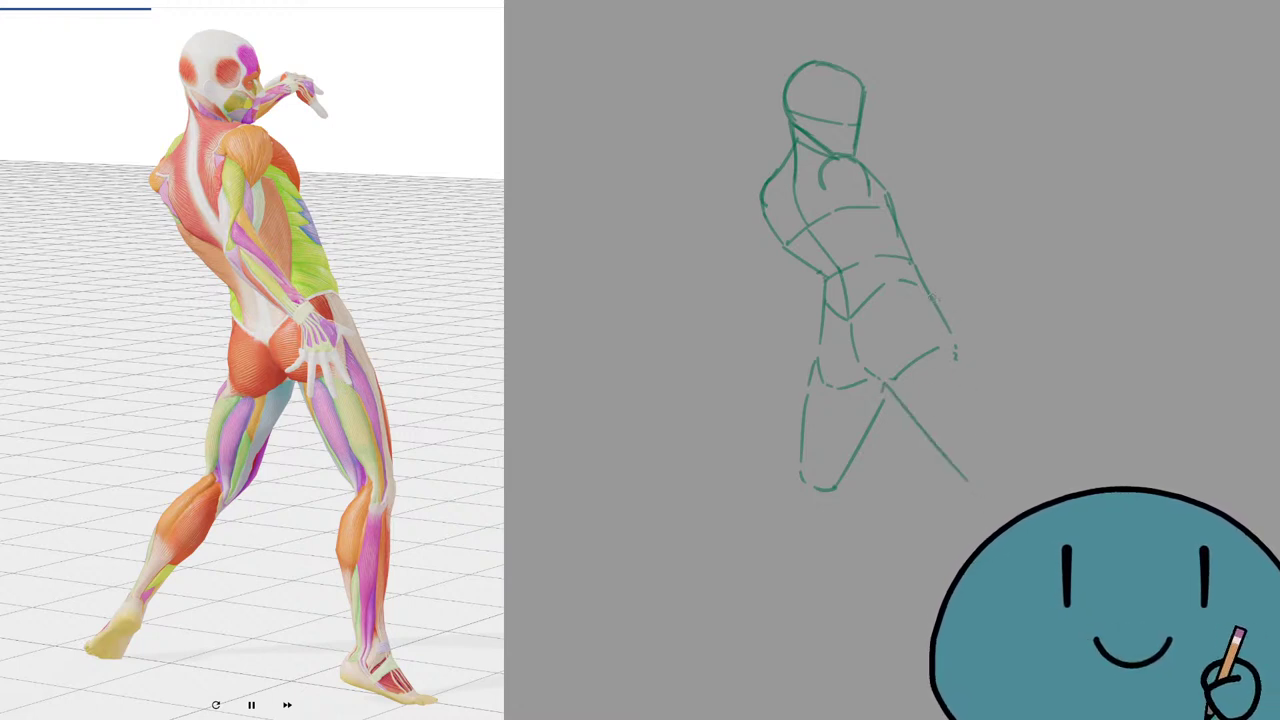
key(ctrl+z)
drag(956, 342, 995, 482)
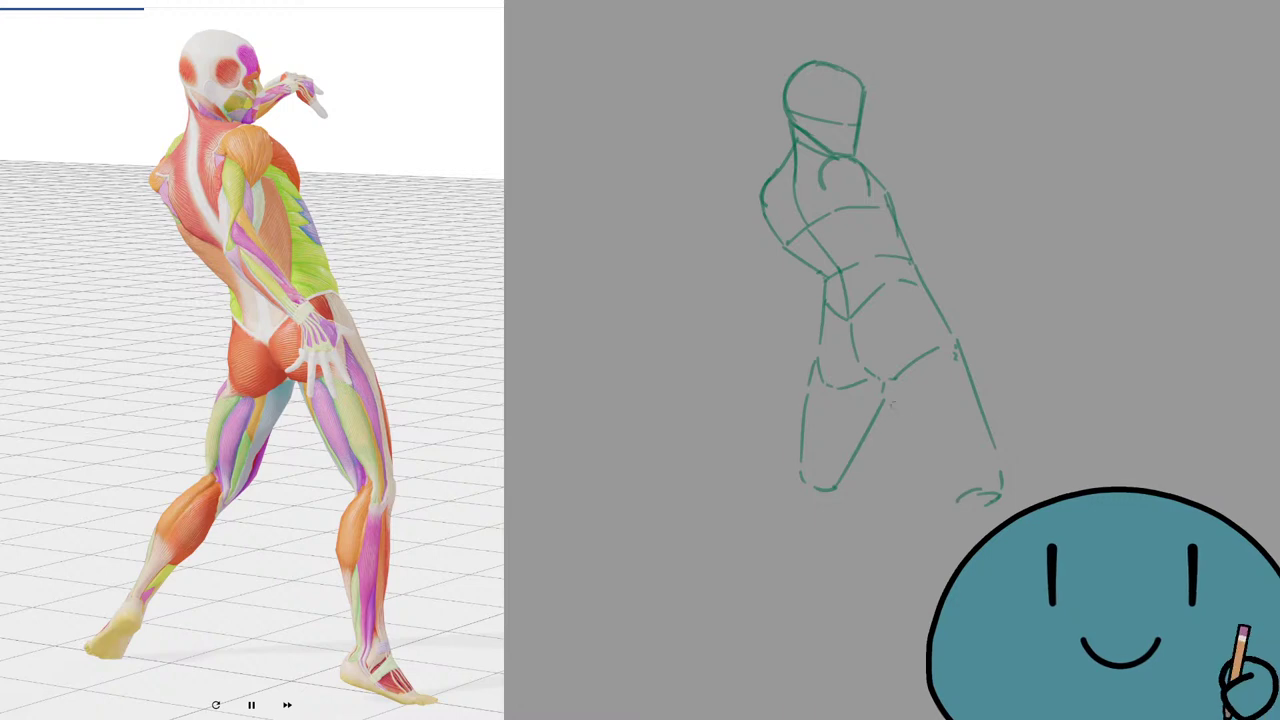
drag(884, 383, 946, 477)
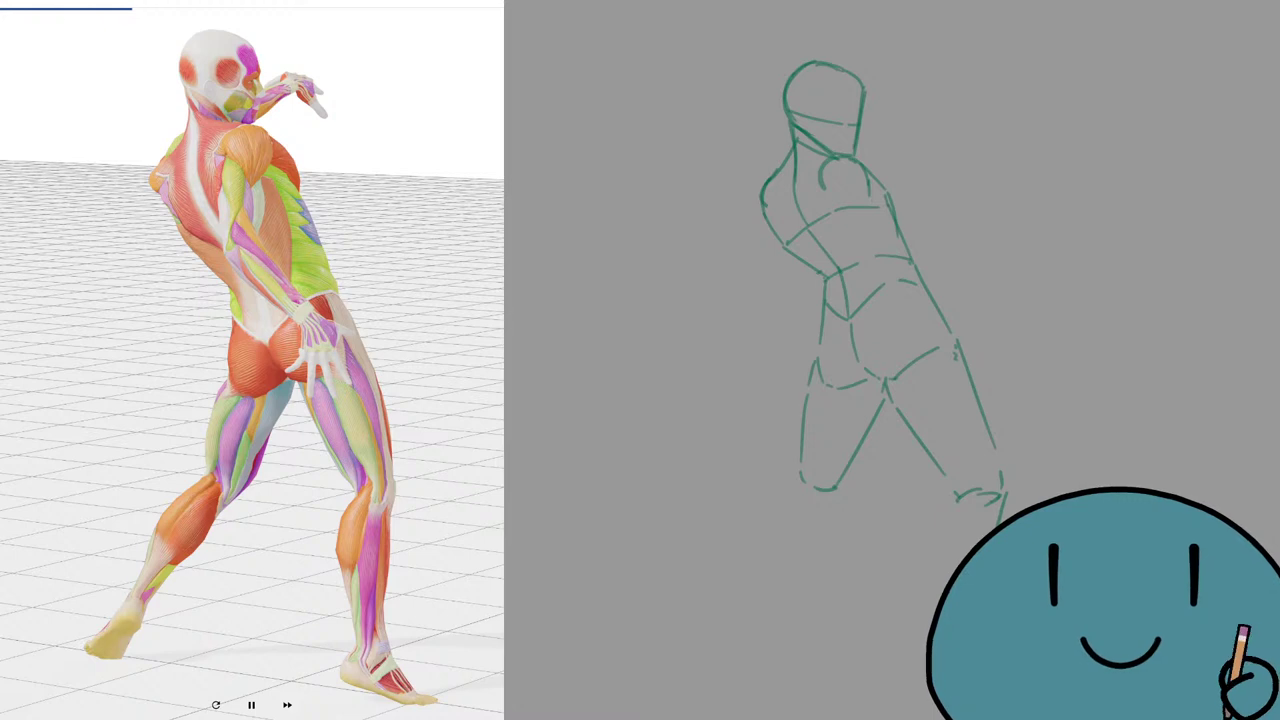
Move the whole figure sketch up and toward the reference, away from the cartoon character.
key(ctrl+t)
drag(952, 419, 812, 408)
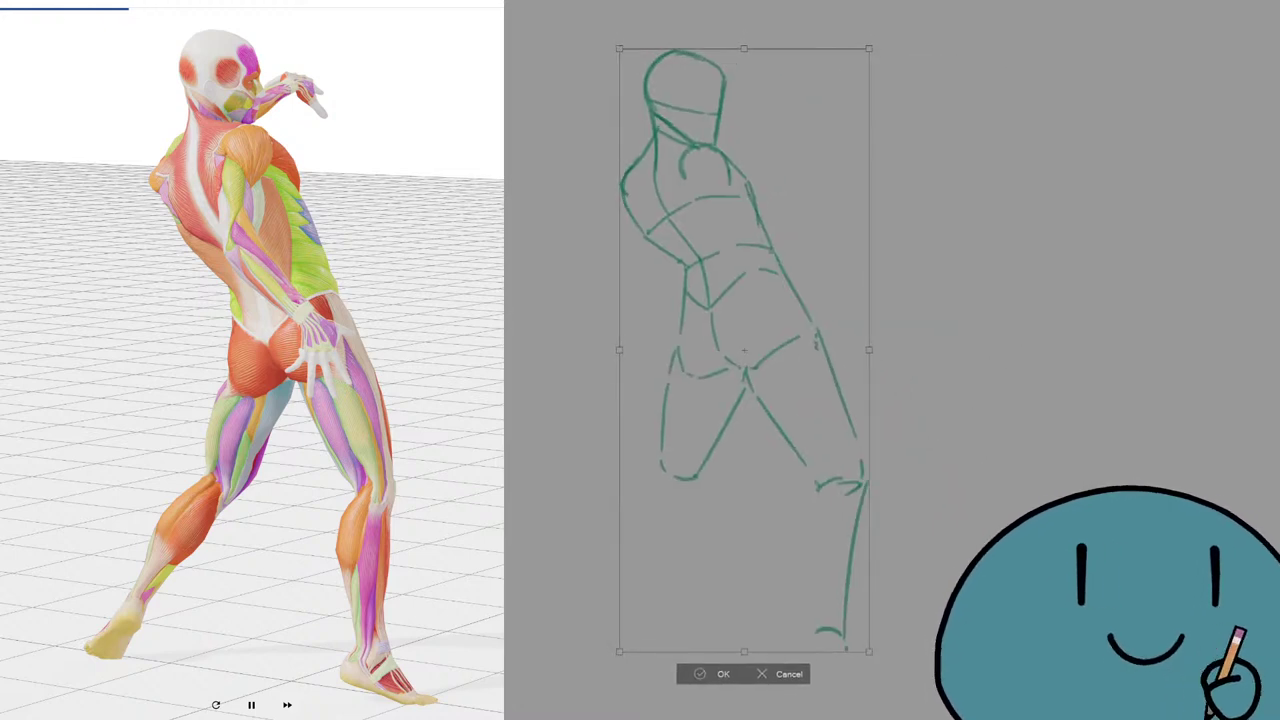
key(Return)
drag(992, 92, 785, 93)
mouse_move(839, 37)
mouse_down()
mouse_move(735, 102)
mouse_move(838, 160)
mouse_up()
key(ctrl+z)
key(ctrl+z)
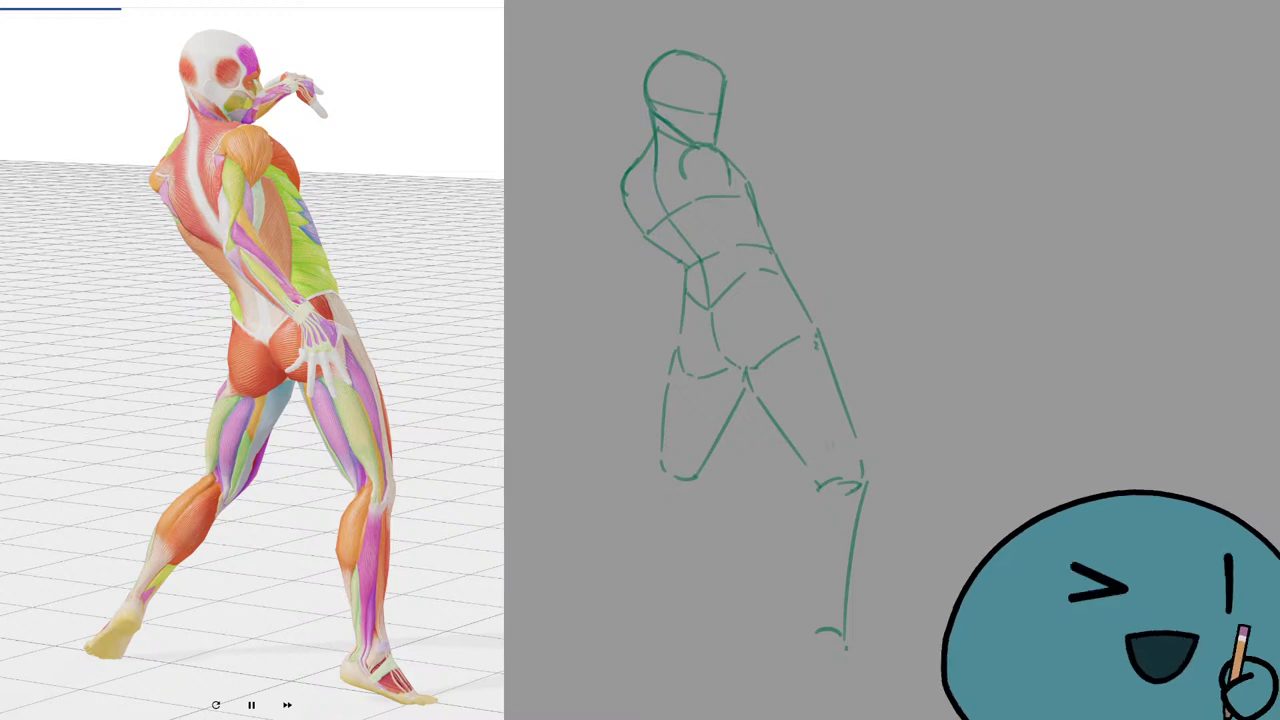
Sketch the inner edge of the far lower leg, slanting from the knee toward the ankle.
drag(699, 482, 614, 615)
key(ctrl+z)
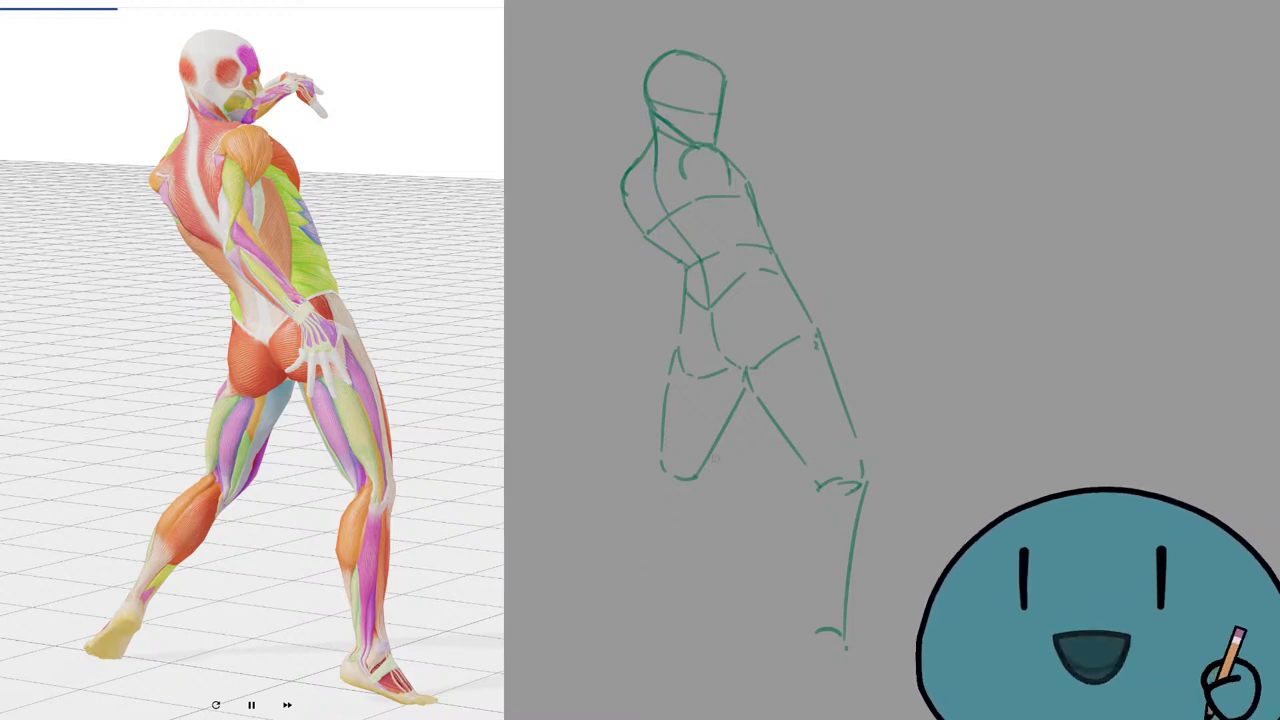
drag(710, 459, 628, 574)
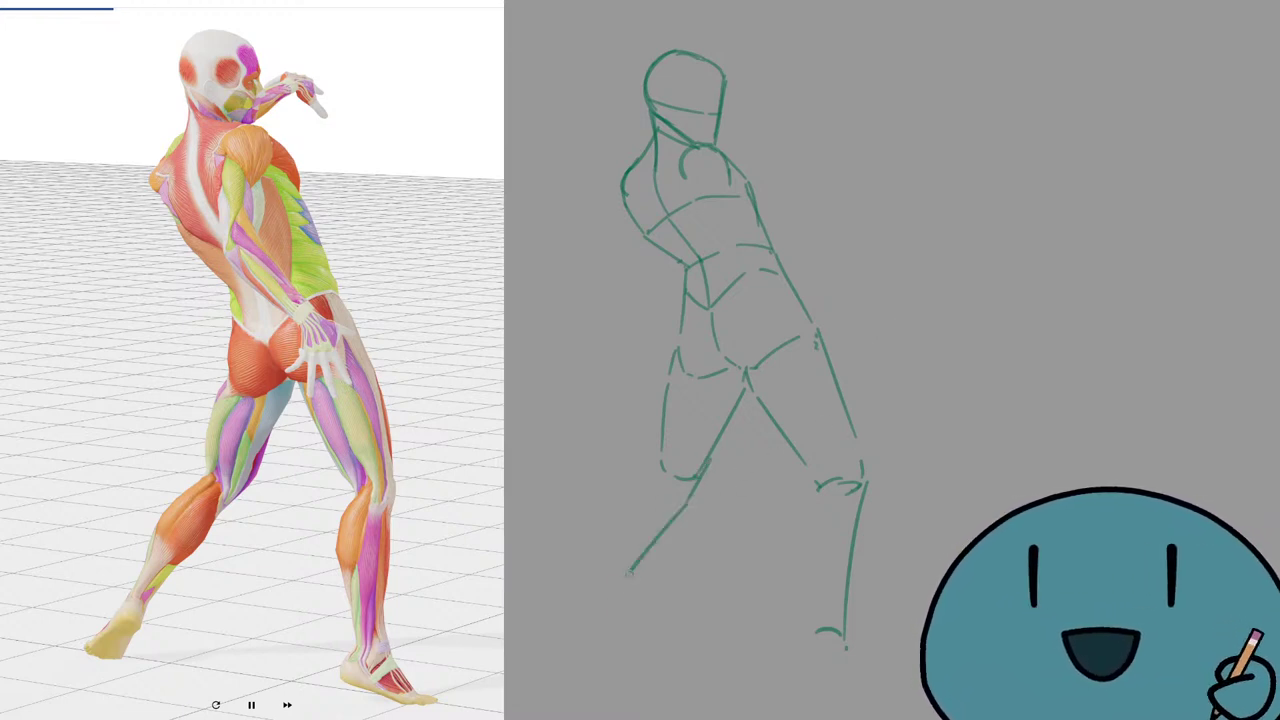
key(ctrl+z)
drag(691, 507, 615, 601)
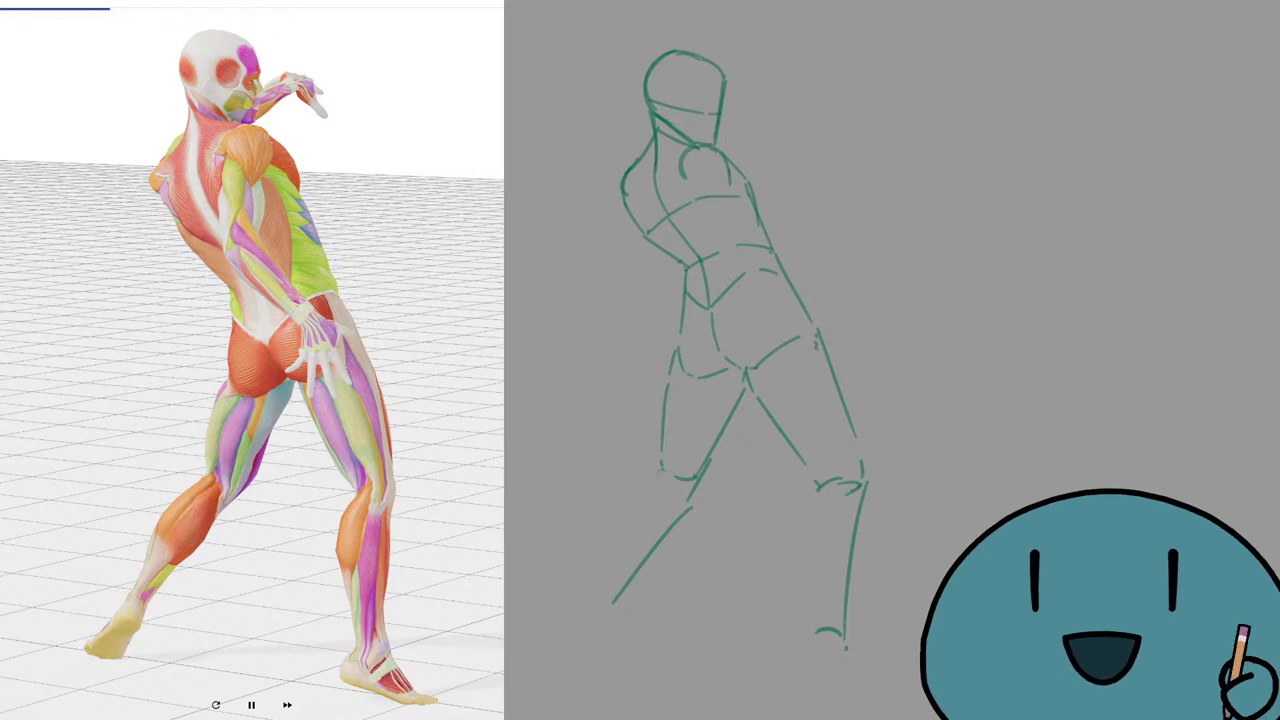
Draw the outer calf contour of the far leg from knee to ankle and darken the calf's inner edge.
mouse_move(662, 467)
mouse_down()
mouse_move(632, 491)
mouse_move(600, 570)
mouse_up()
key(ctrl+z)
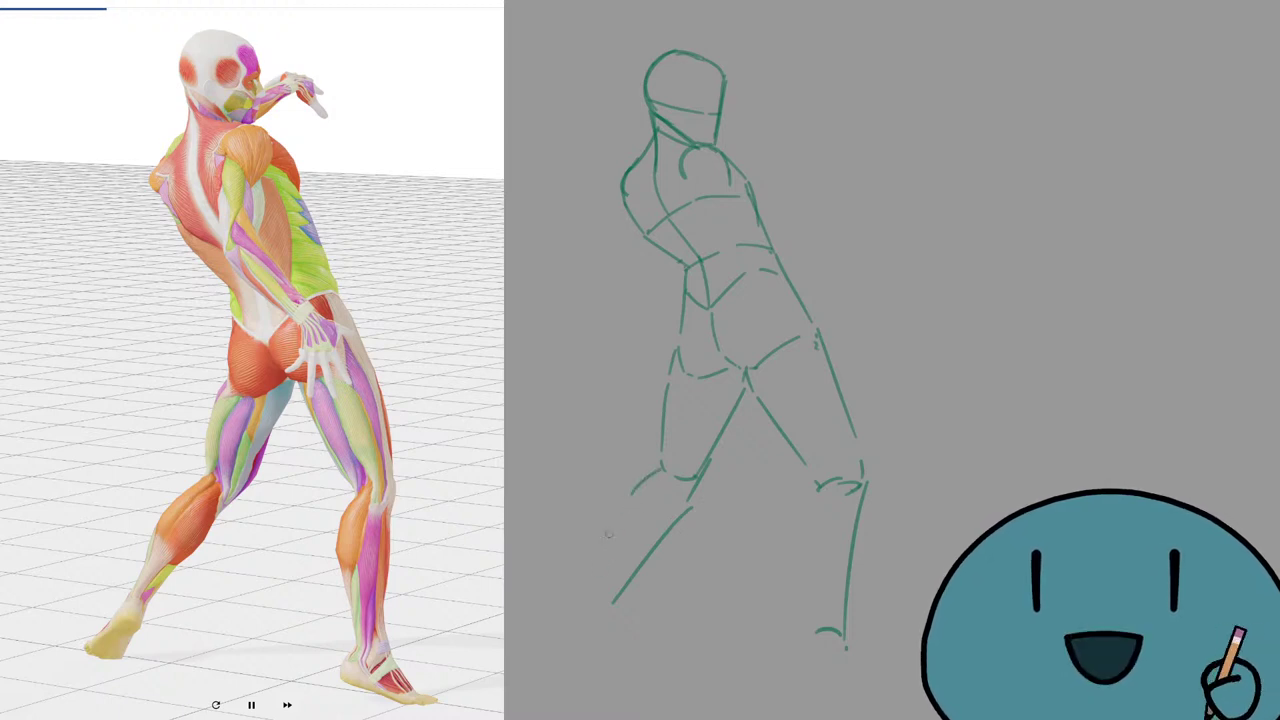
drag(630, 498, 588, 582)
mouse_move(696, 480)
mouse_down()
mouse_move(671, 535)
mouse_move(606, 610)
mouse_up()
key(ctrl+z)
Clean up and redraw the far leg's inner knee-to-calf line, closing the ankle and starting the heel.
key(e)
drag(718, 462, 695, 514)
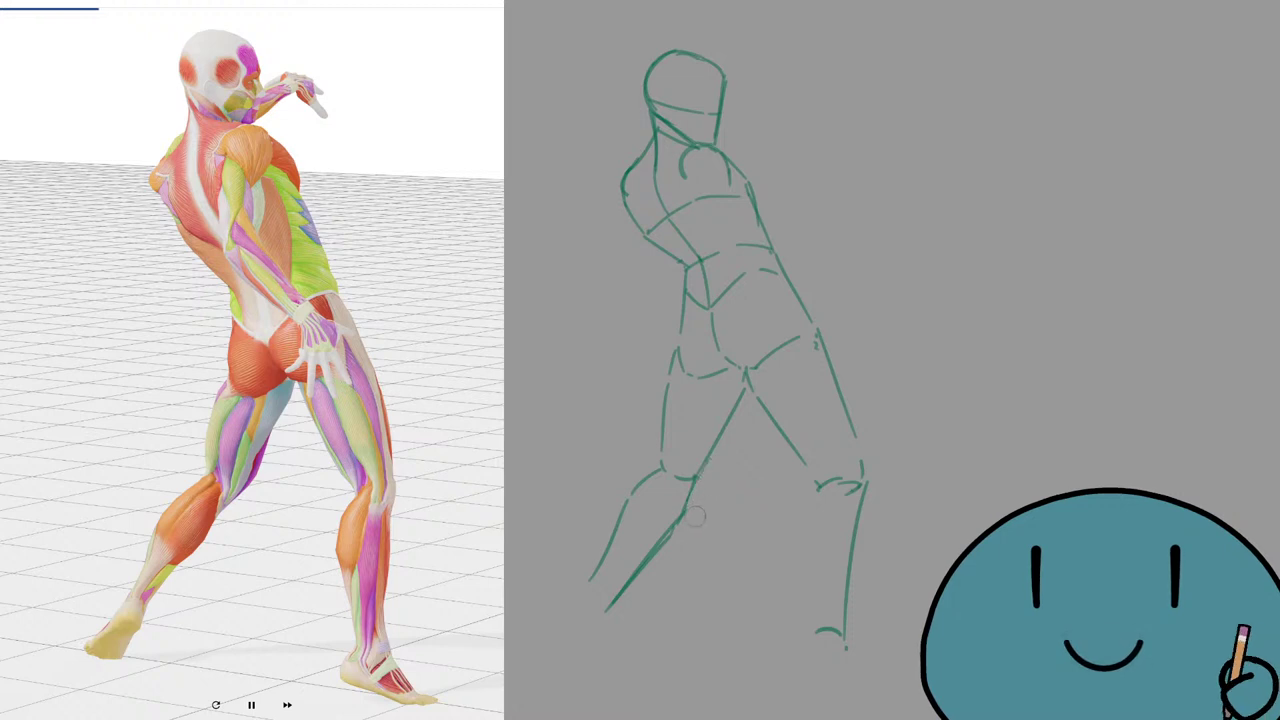
key(b)
drag(712, 457, 670, 534)
key(ctrl+z)
key(ctrl+z)
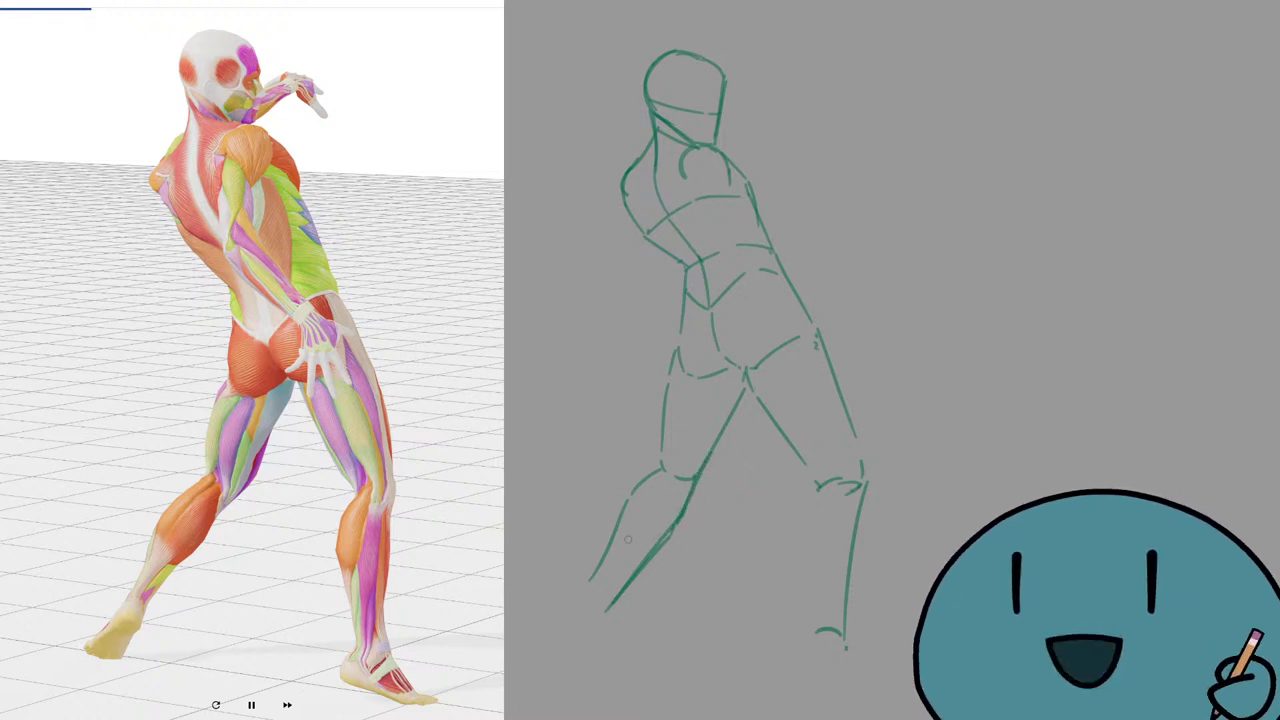
mouse_move(606, 559)
mouse_down()
mouse_move(590, 586)
mouse_move(617, 590)
mouse_move(602, 632)
mouse_up()
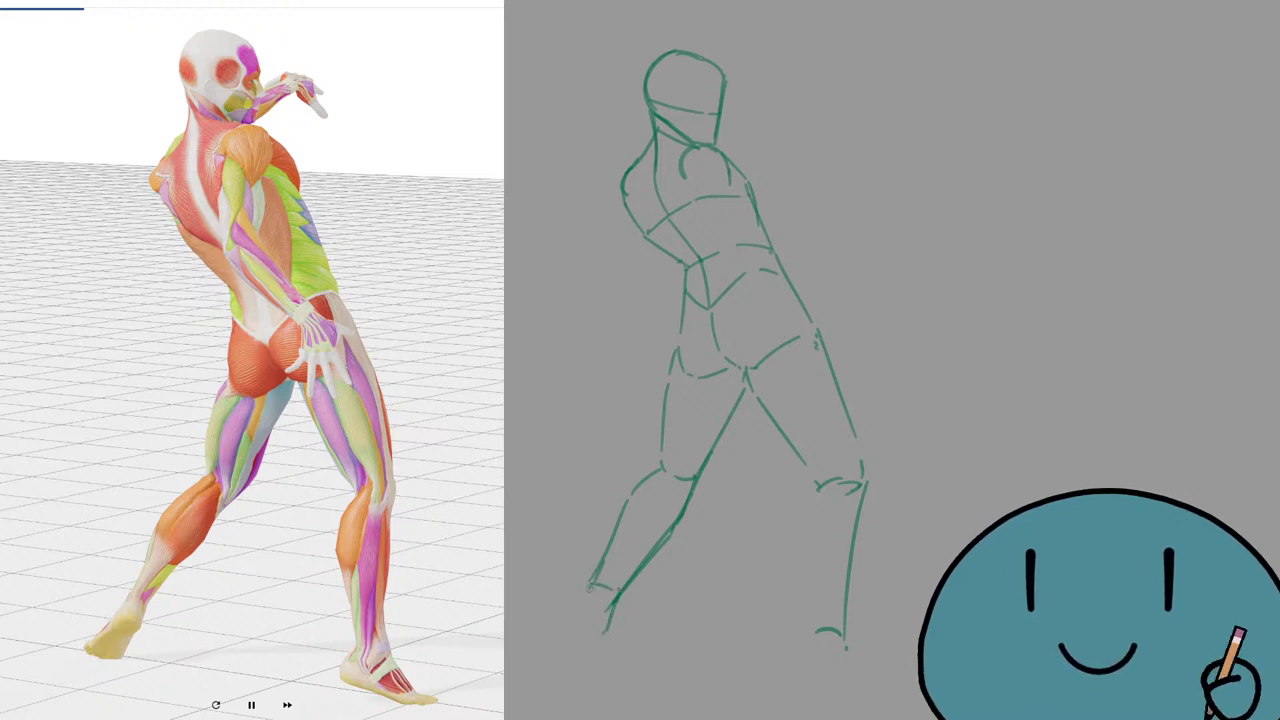
Close the far leg's ankle with a heel block and extend a tapered foot block down from it.
mouse_move(591, 585)
mouse_down()
mouse_move(571, 615)
mouse_move(603, 620)
mouse_up()
drag(607, 624, 589, 632)
drag(573, 625, 578, 674)
key(ctrl+z)
key(ctrl+z)
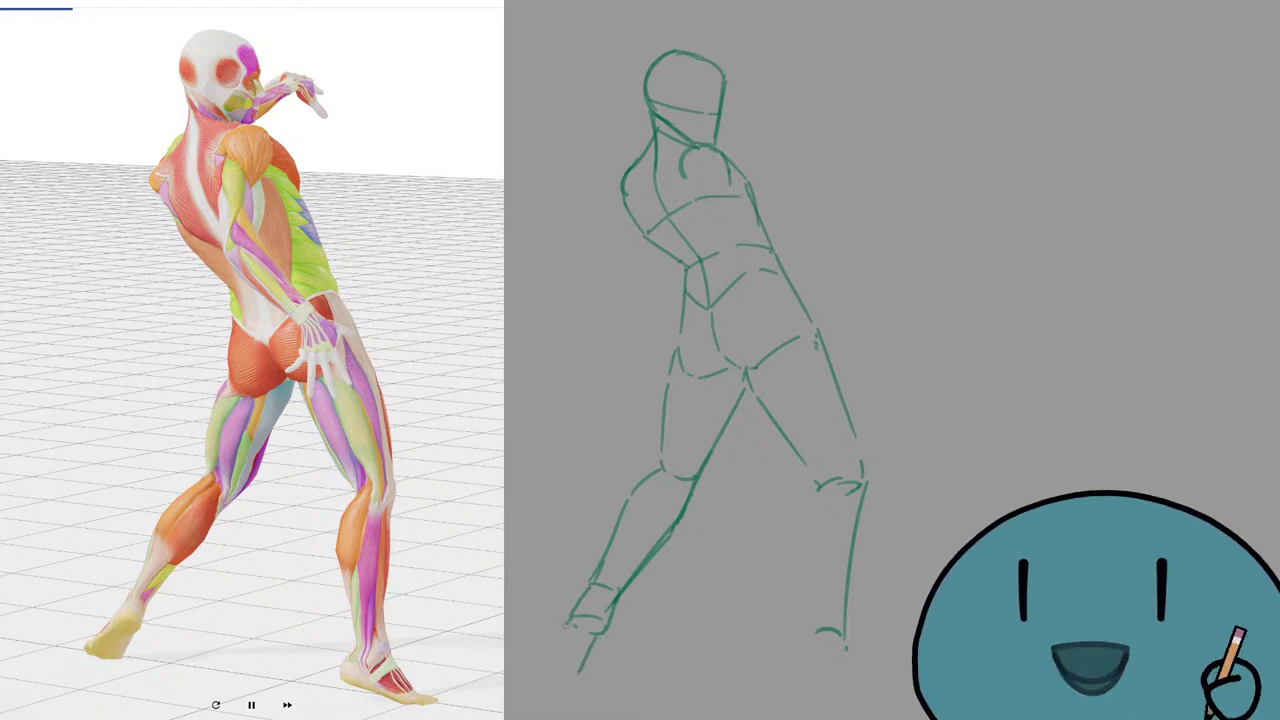
mouse_move(569, 625)
mouse_down()
mouse_move(545, 655)
mouse_move(579, 671)
mouse_move(546, 667)
mouse_up()
key(ctrl+z)
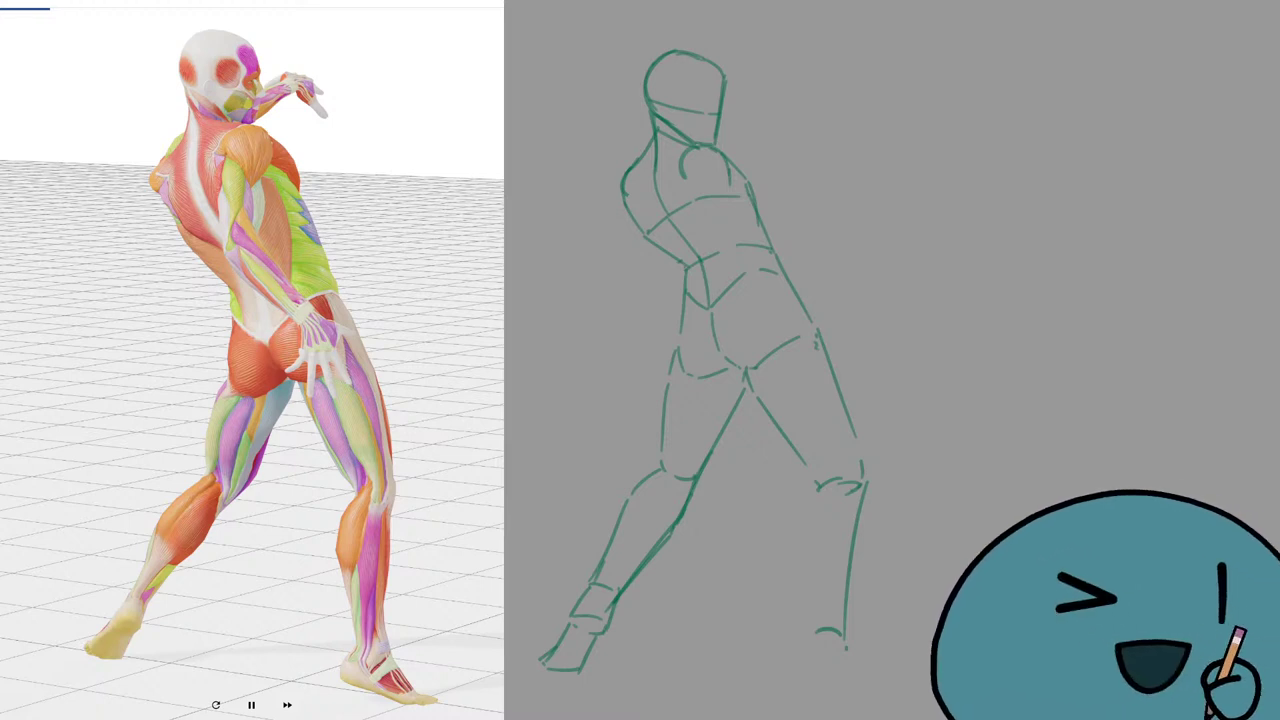
Sketch the raised forearm and pointed hand beside the face, and round off the near shoulder cap.
drag(999, 144, 1041, 127)
key(ctrl+z)
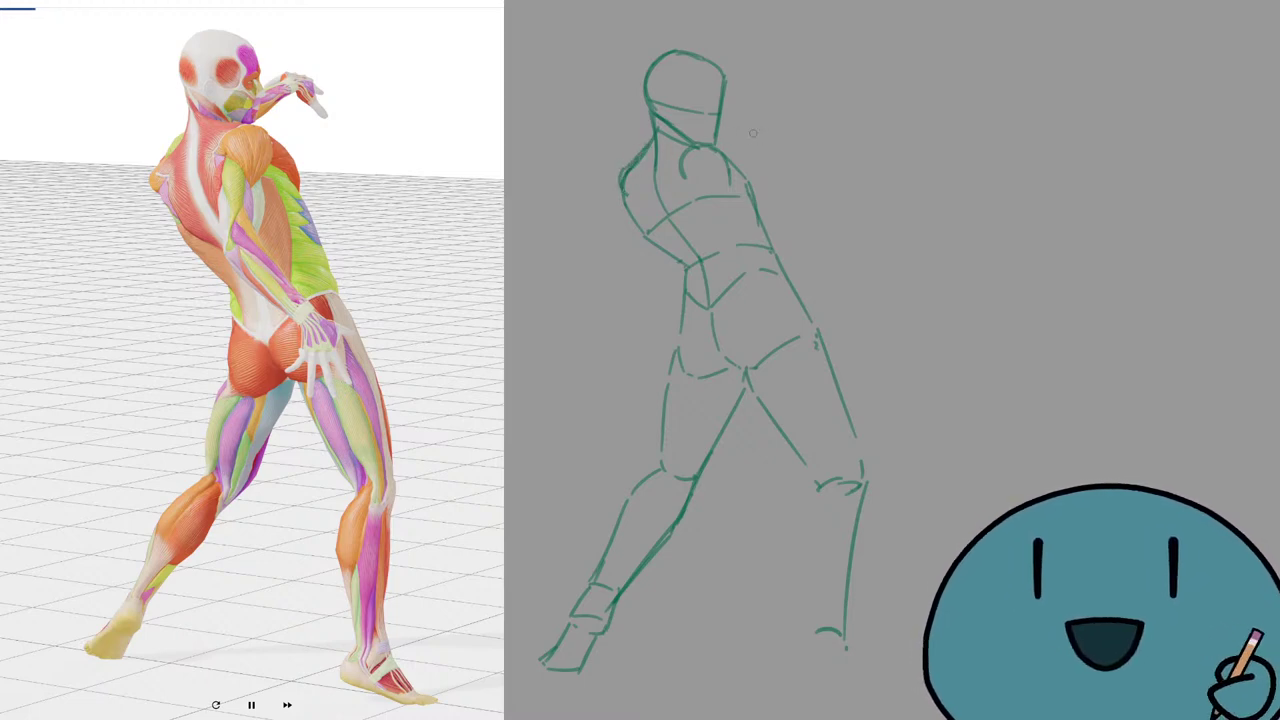
drag(719, 122, 766, 107)
key(ctrl+z)
key(ctrl+z)
mouse_move(767, 112)
mouse_down()
mouse_move(726, 146)
mouse_move(773, 121)
mouse_move(767, 98)
mouse_move(786, 118)
mouse_move(734, 162)
mouse_move(732, 182)
mouse_move(686, 172)
mouse_move(718, 270)
mouse_up()
key(ctrl+z)
key(ctrl+z)
key(ctrl+z)
Draw the two side edges of the near upper arm, running from the shoulder cap to the elbow.
drag(734, 189, 721, 267)
key(ctrl+z)
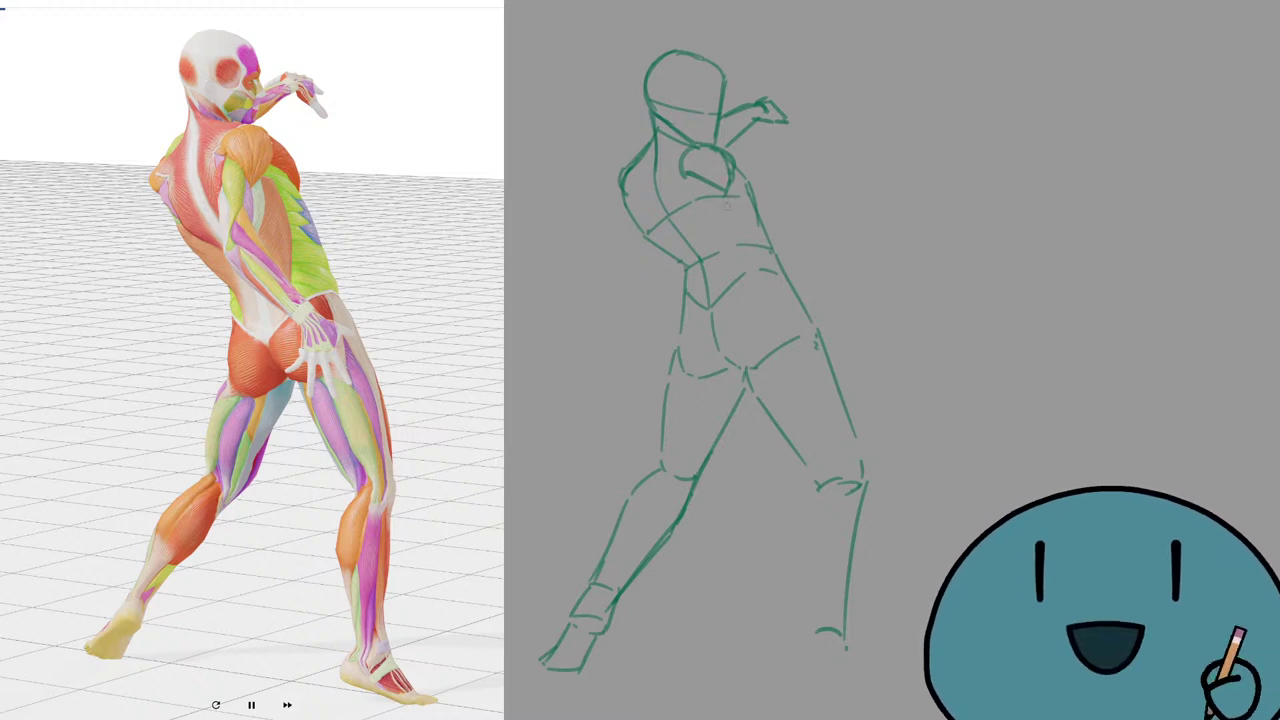
drag(732, 194, 718, 266)
drag(688, 178, 682, 250)
key(ctrl+z)
key(ctrl+z)
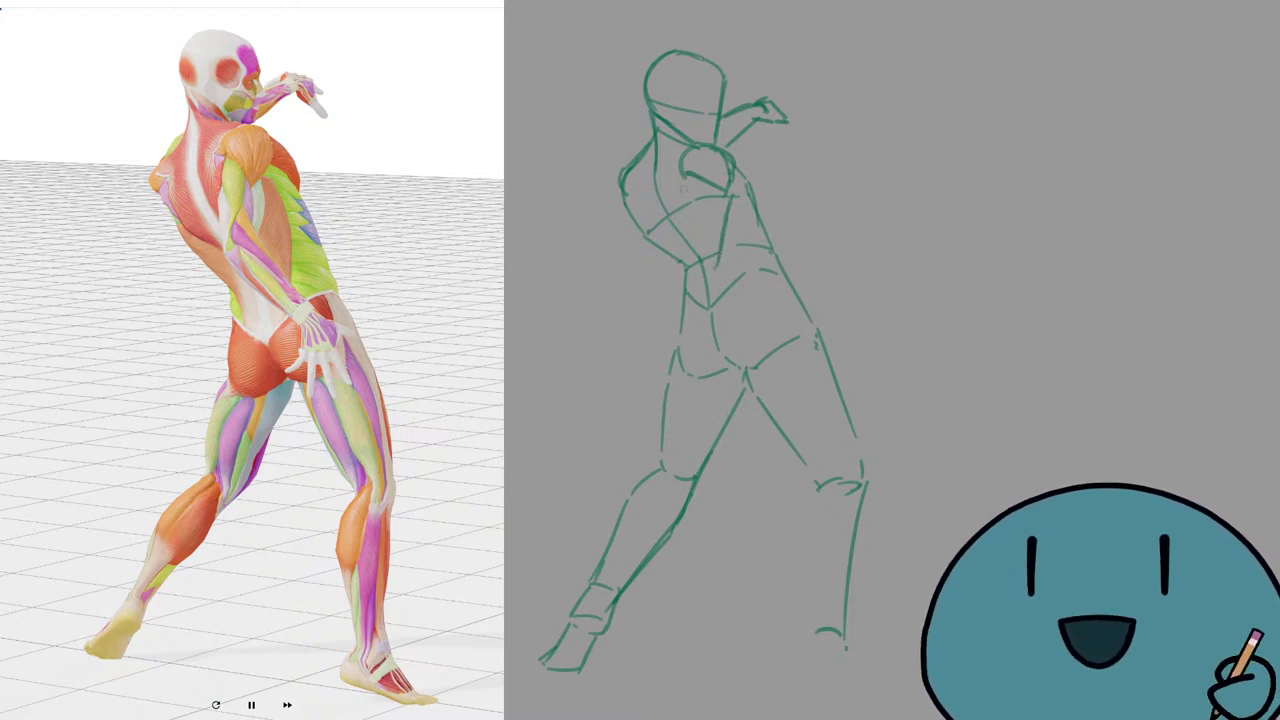
drag(687, 178, 687, 250)
key(ctrl+z)
drag(686, 175, 679, 253)
key(ctrl+z)
key(ctrl+z)
drag(684, 178, 681, 255)
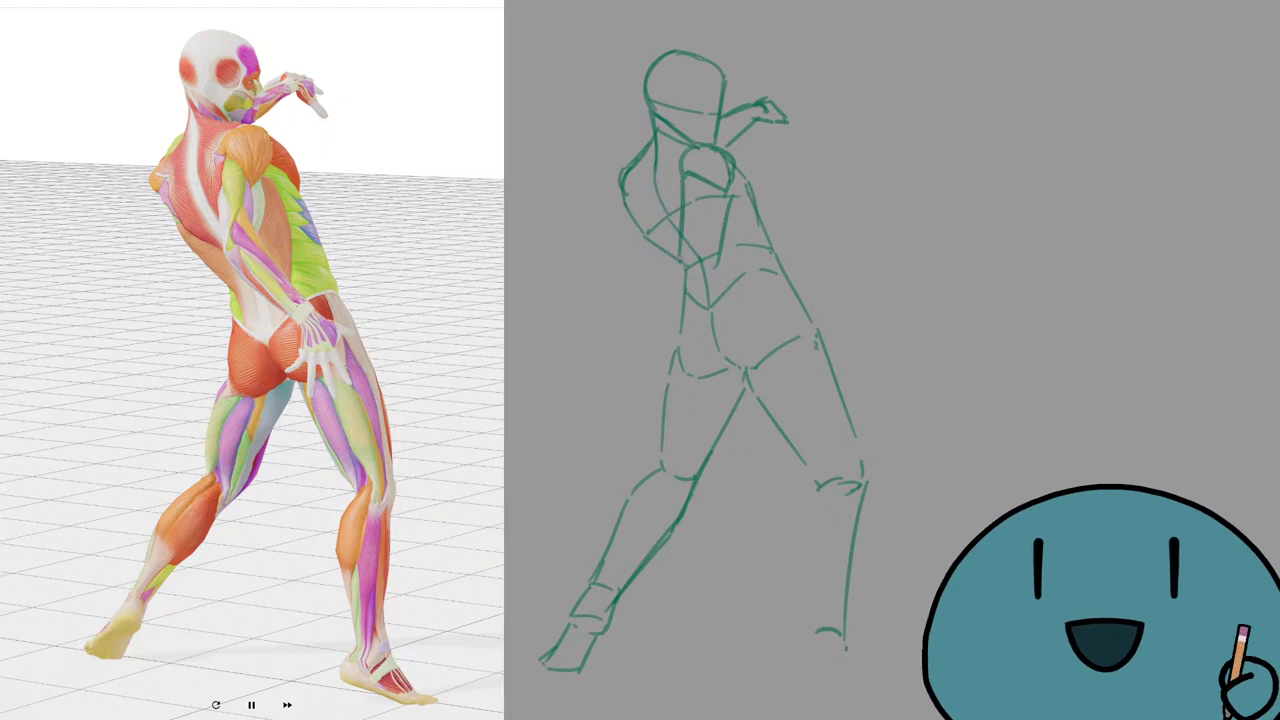
key(ctrl+z)
Draw the near forearm as a tapering block from the elbow diagonally across the lower back to the wrist.
mouse_move(686, 174)
mouse_down()
mouse_move(687, 254)
mouse_move(724, 243)
mouse_move(782, 313)
mouse_move(767, 341)
mouse_up()
key(ctrl+z)
drag(686, 271, 771, 337)
mouse_move(722, 291)
mouse_down()
mouse_move(742, 273)
mouse_move(714, 273)
mouse_move(708, 236)
mouse_move(716, 248)
mouse_move(692, 252)
mouse_up()
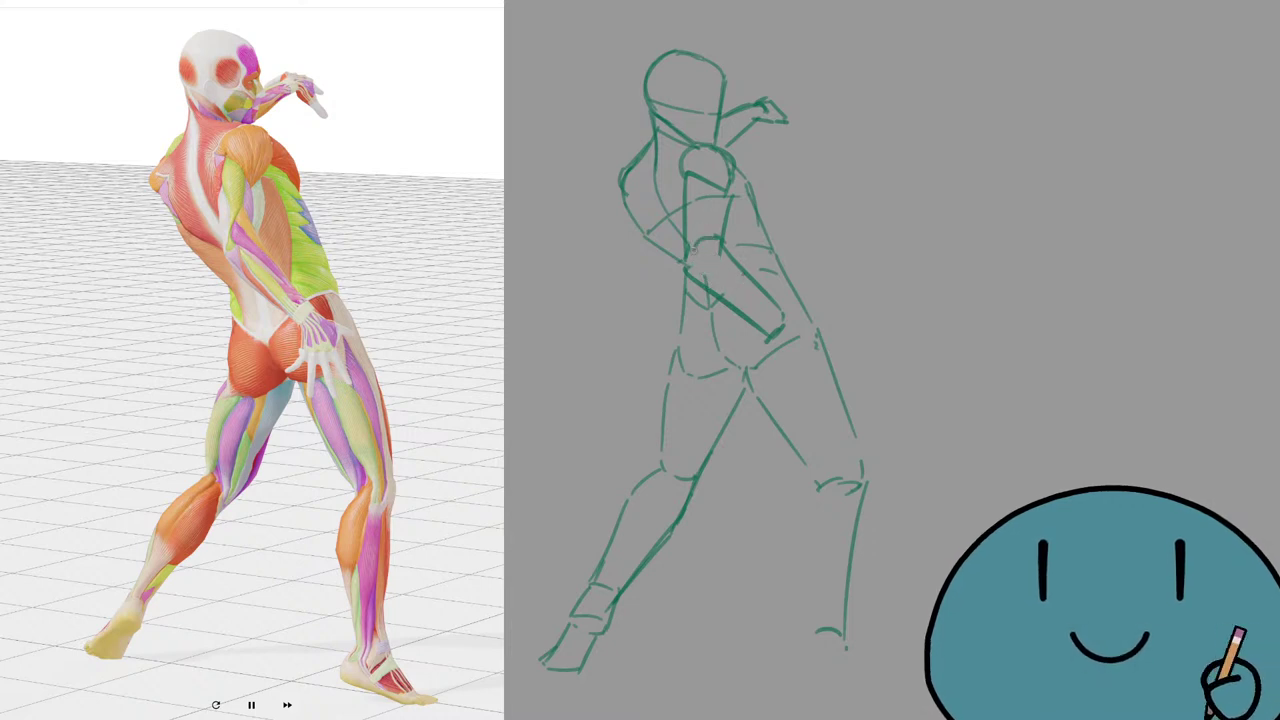
Add an angular hand block at the end of the near forearm, beside the hip.
mouse_move(778, 313)
mouse_down()
mouse_move(773, 347)
mouse_move(796, 370)
mouse_up()
drag(796, 370, 816, 338)
drag(799, 339, 784, 347)
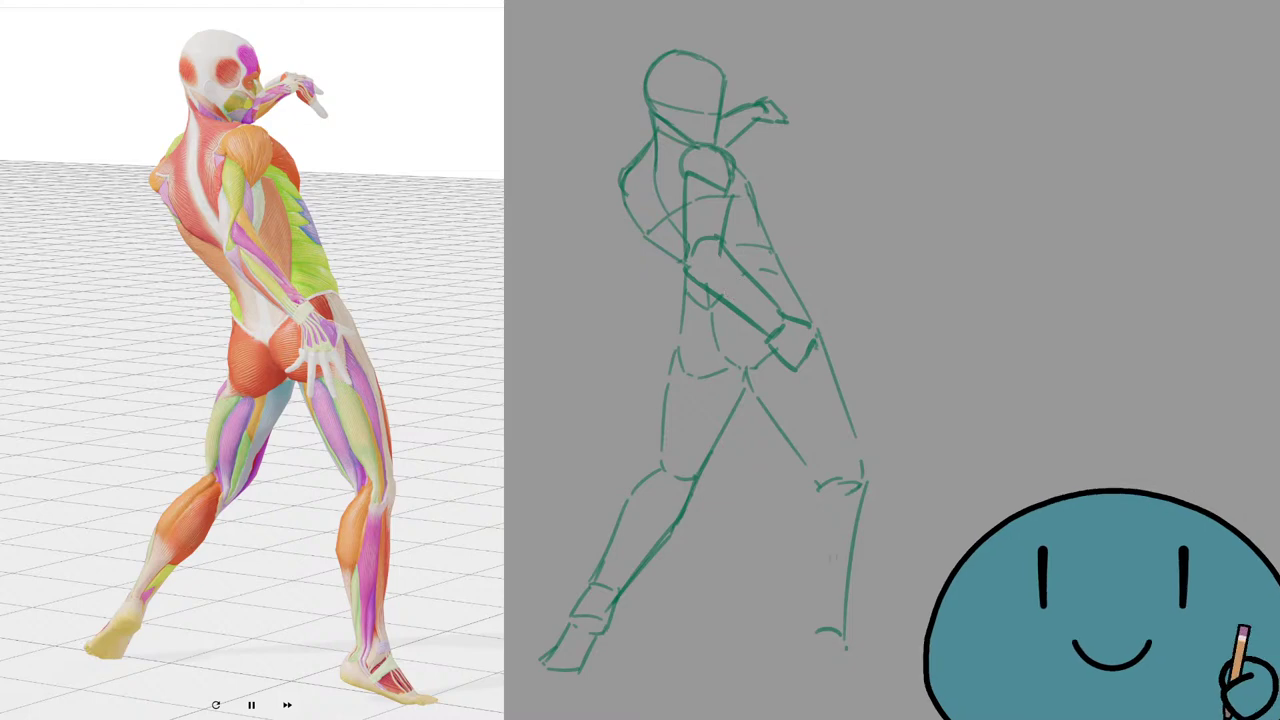
Add the near leg's inner calf line and foot edge, and clear the canvas for the kneeling pose.
mouse_move(820, 484)
mouse_down()
mouse_move(804, 514)
mouse_move(810, 630)
mouse_move(794, 666)
mouse_move(850, 672)
mouse_up()
mouse_move(804, 664)
mouse_down()
mouse_move(896, 698)
mouse_move(850, 690)
mouse_up()
key(Delete)
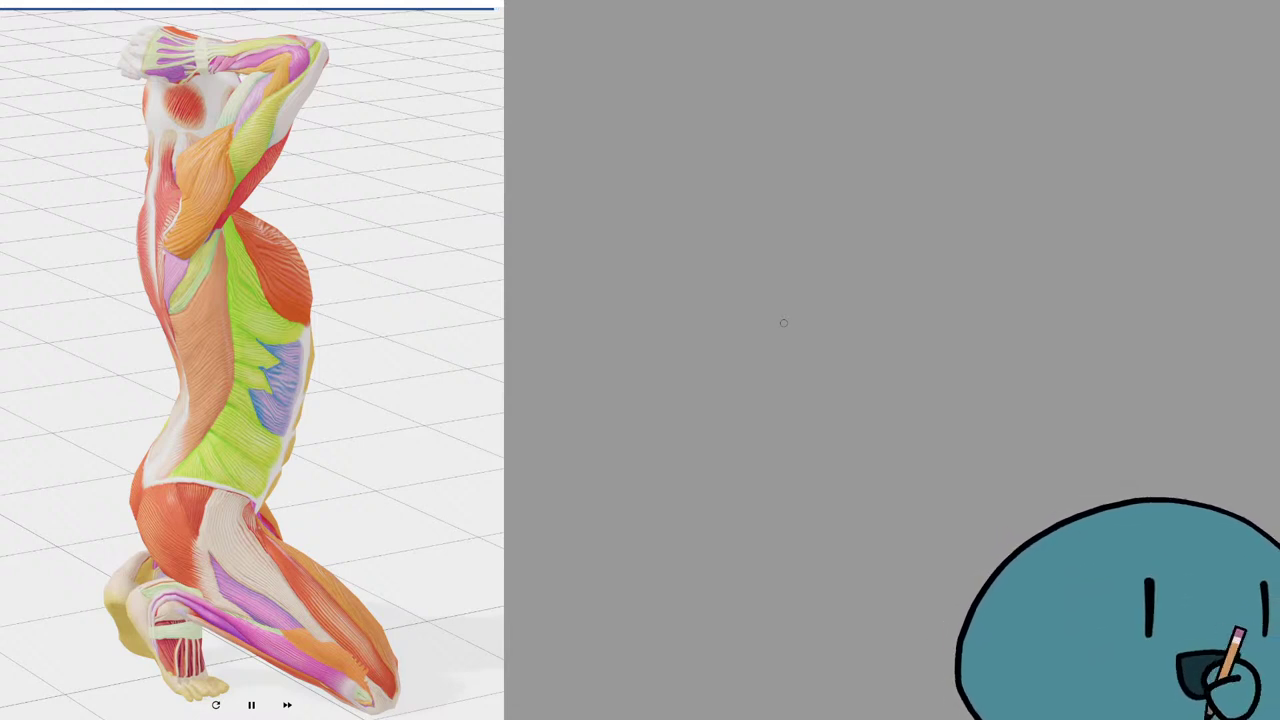
Start the kneeling figure's head with a round cranium and a slanted line for the front of the face.
drag(948, 221, 751, 269)
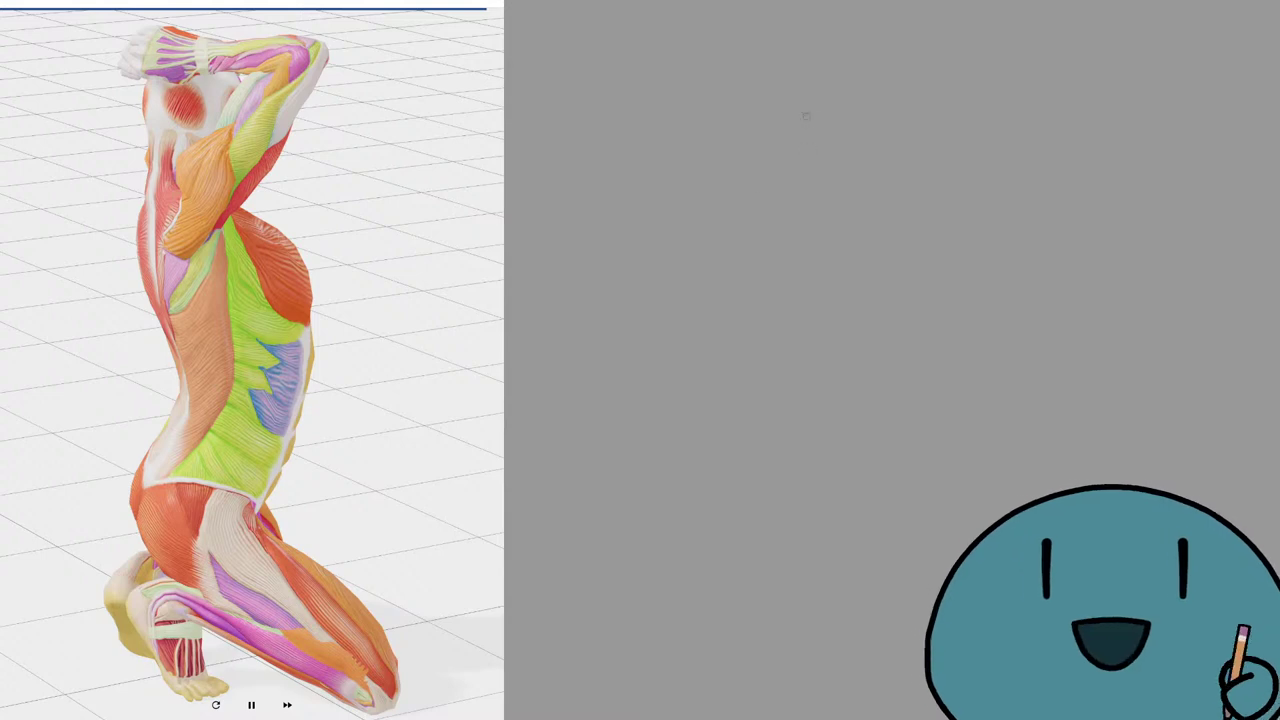
mouse_move(786, 69)
mouse_down()
mouse_move(833, 62)
mouse_move(789, 58)
mouse_move(846, 90)
mouse_move(781, 55)
mouse_move(783, 122)
mouse_move(786, 45)
mouse_move(846, 61)
mouse_move(837, 53)
mouse_move(833, 144)
mouse_up()
key(ctrl+z)
key(ctrl+z)
key(ctrl+z)
key(ctrl+z)
key(ctrl+z)
mouse_move(847, 62)
mouse_down()
mouse_move(837, 119)
mouse_move(838, 59)
mouse_move(806, 37)
mouse_move(766, 52)
mouse_move(764, 98)
mouse_up()
key(ctrl+z)
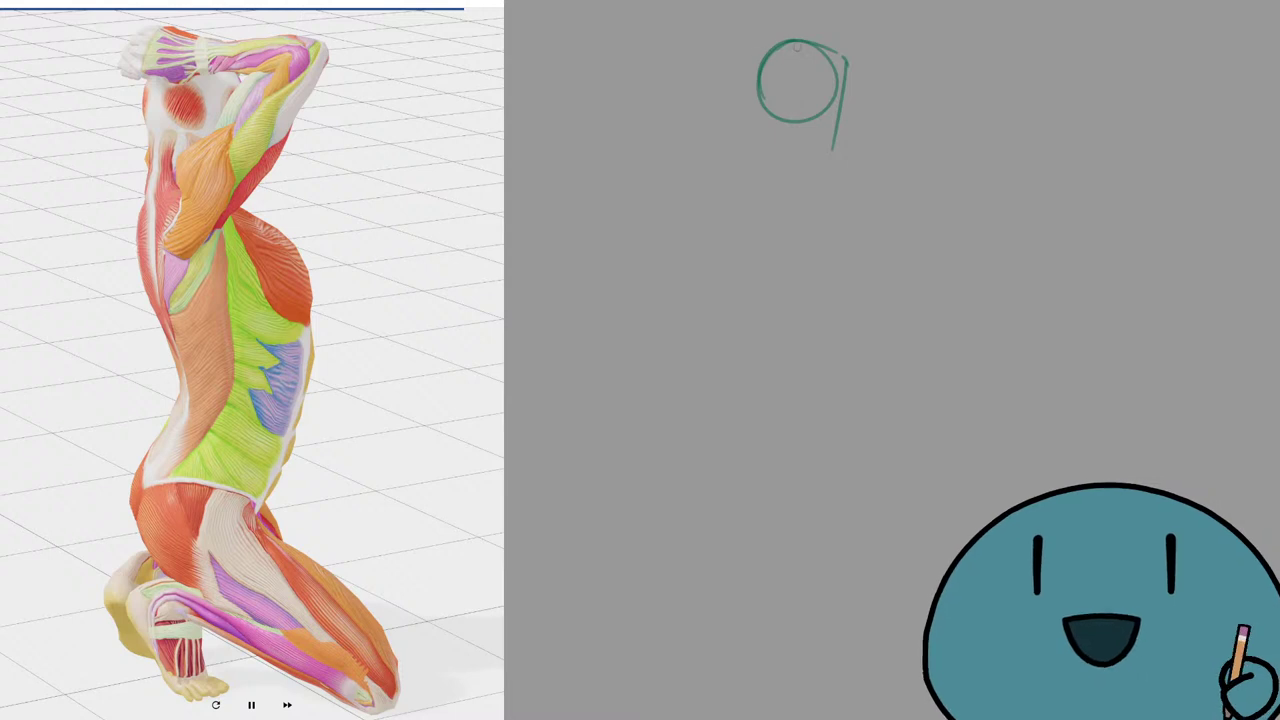
Redraw the cranium as a rounded back-of-head curve with a shallow curve across its base.
key(ctrl+z)
mouse_move(795, 41)
mouse_down()
mouse_move(774, 51)
mouse_move(764, 107)
mouse_up()
key(ctrl+z)
key(ctrl+z)
mouse_move(789, 40)
mouse_down()
mouse_move(755, 80)
mouse_move(789, 110)
mouse_move(777, 111)
mouse_move(835, 114)
mouse_up()
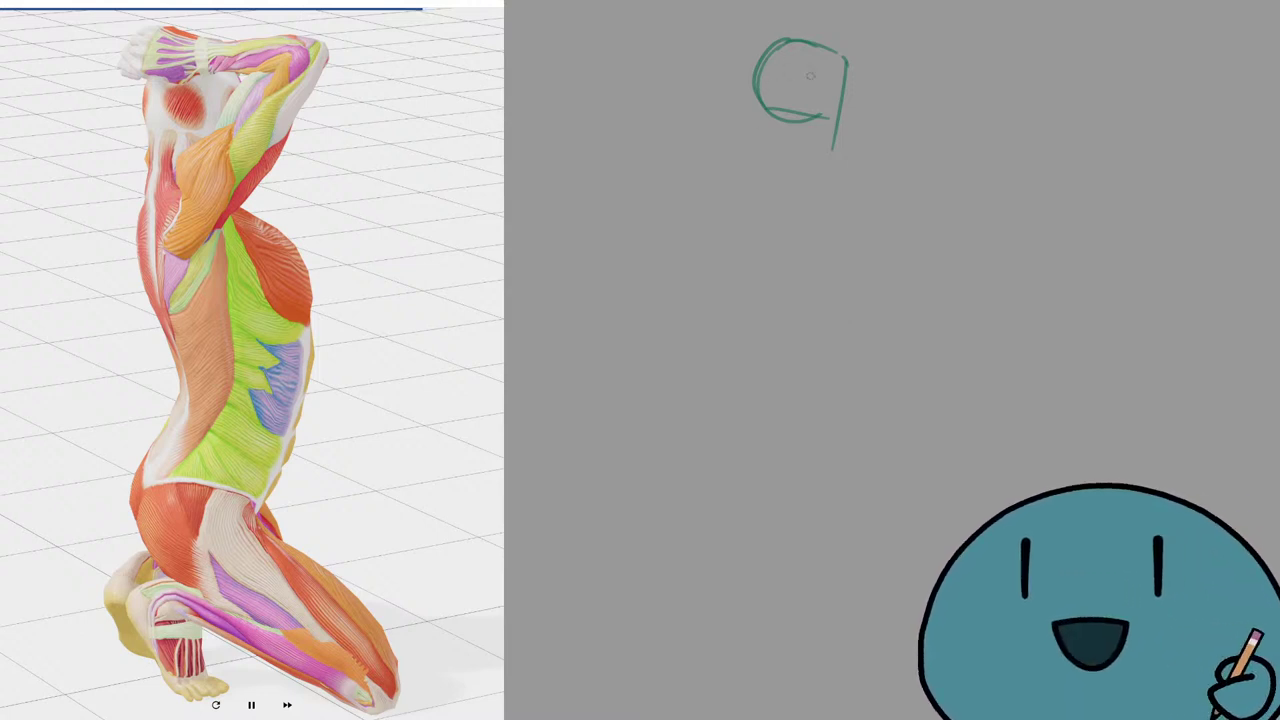
Redraw and darken the front line of the face and add a short jaw line at its lower end.
key(ctrl+z)
drag(847, 62, 837, 139)
key(ctrl+z)
key(ctrl+z)
drag(846, 60, 835, 147)
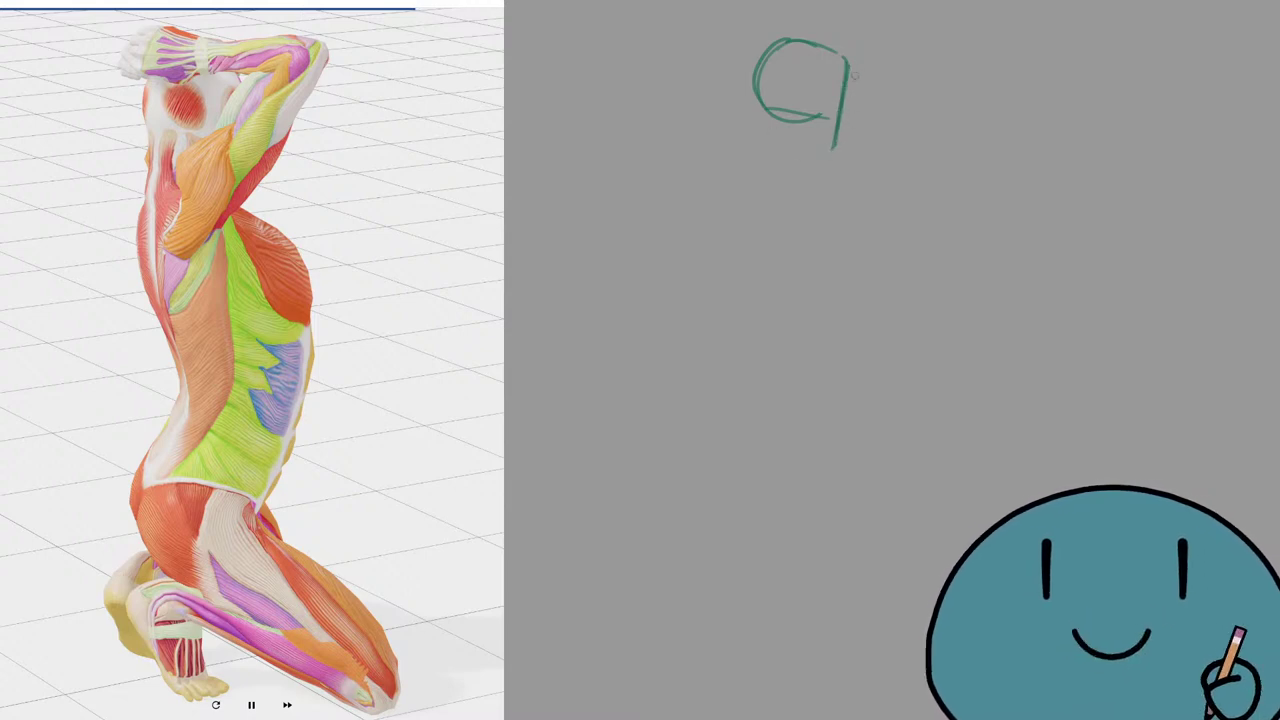
key(ctrl+z)
drag(847, 62, 838, 152)
key(ctrl+z)
mouse_move(847, 64)
mouse_down()
mouse_move(835, 148)
mouse_move(815, 151)
mouse_up()
key(ctrl+z)
key(ctrl+z)
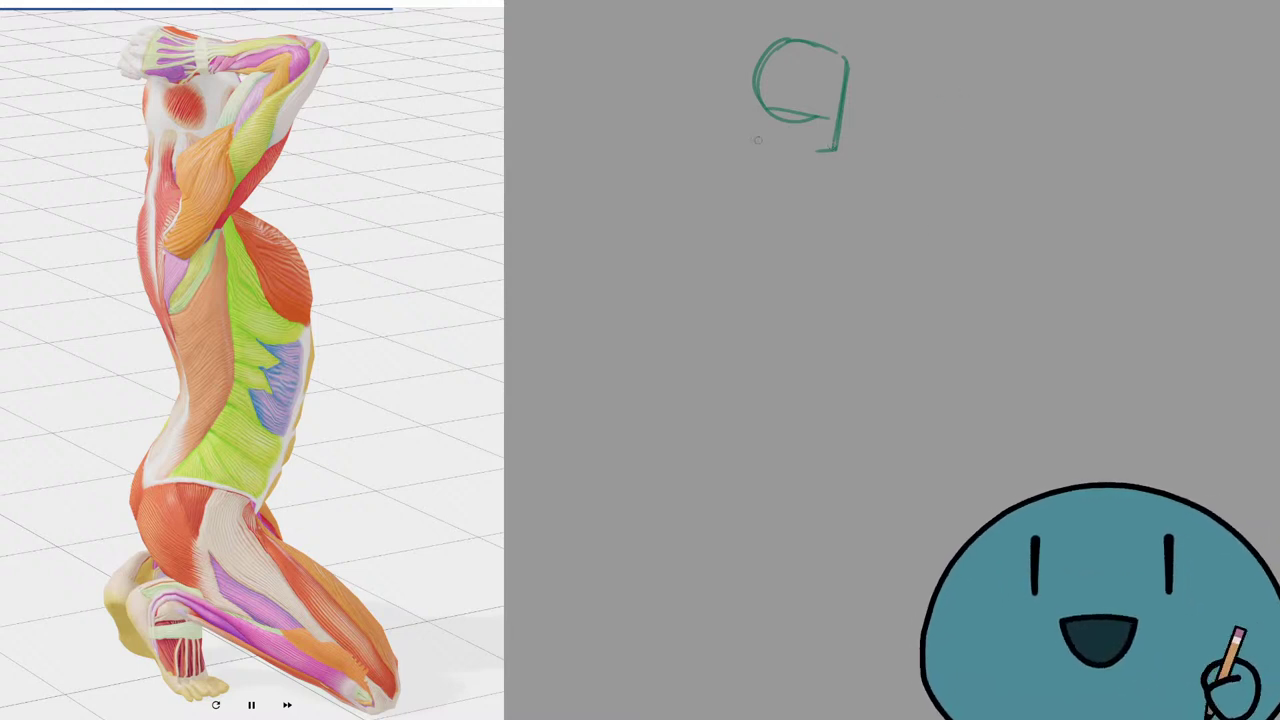
Sketch a second contour just inside the back of the cranium to mark the head's side plane.
drag(766, 107, 763, 156)
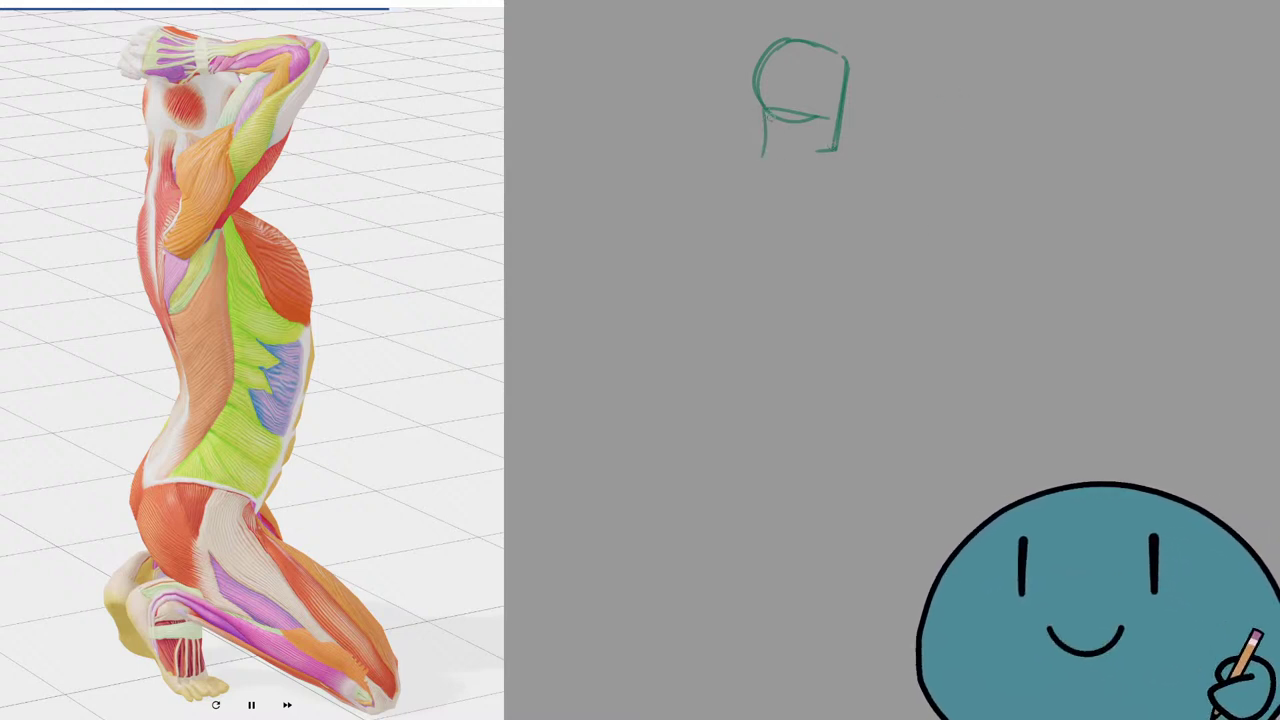
key(ctrl+z)
drag(792, 46, 752, 156)
key(ctrl+z)
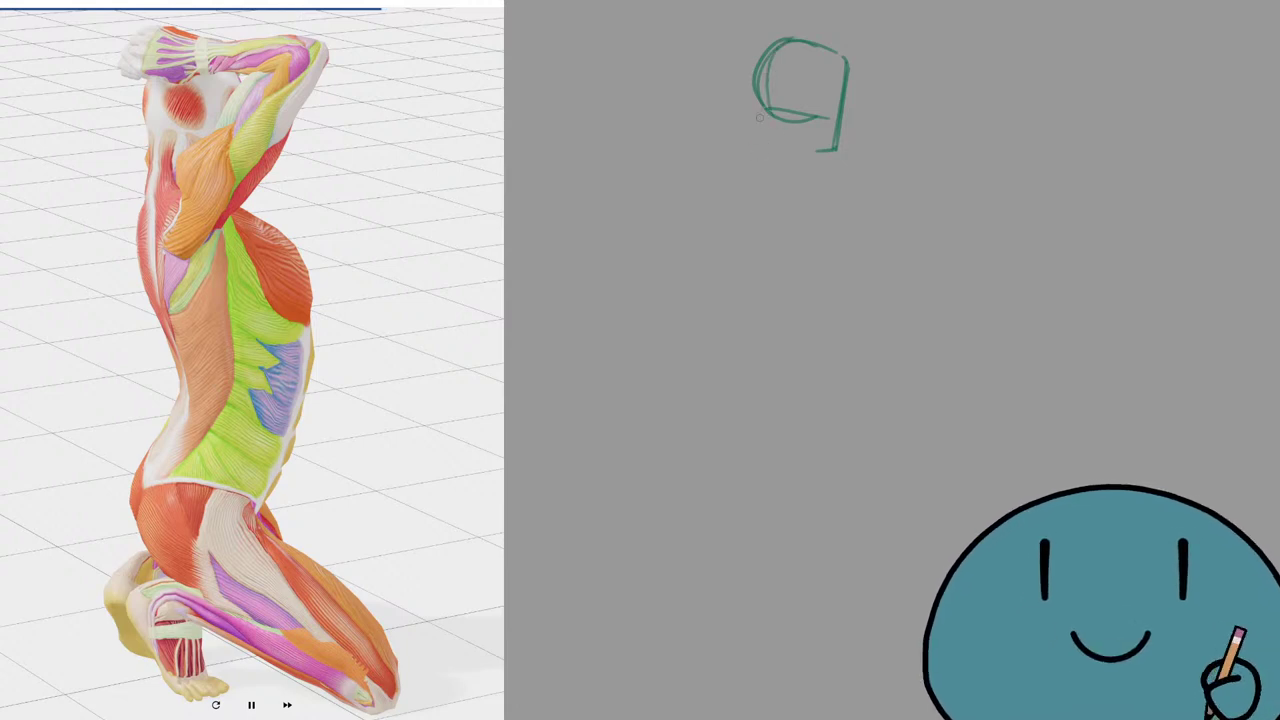
Sketch and rework the back-of-neck line from the base of the skull down toward the upper back.
drag(766, 110, 756, 168)
key(ctrl+z)
key(ctrl+z)
key(ctrl+z)
key(ctrl+z)
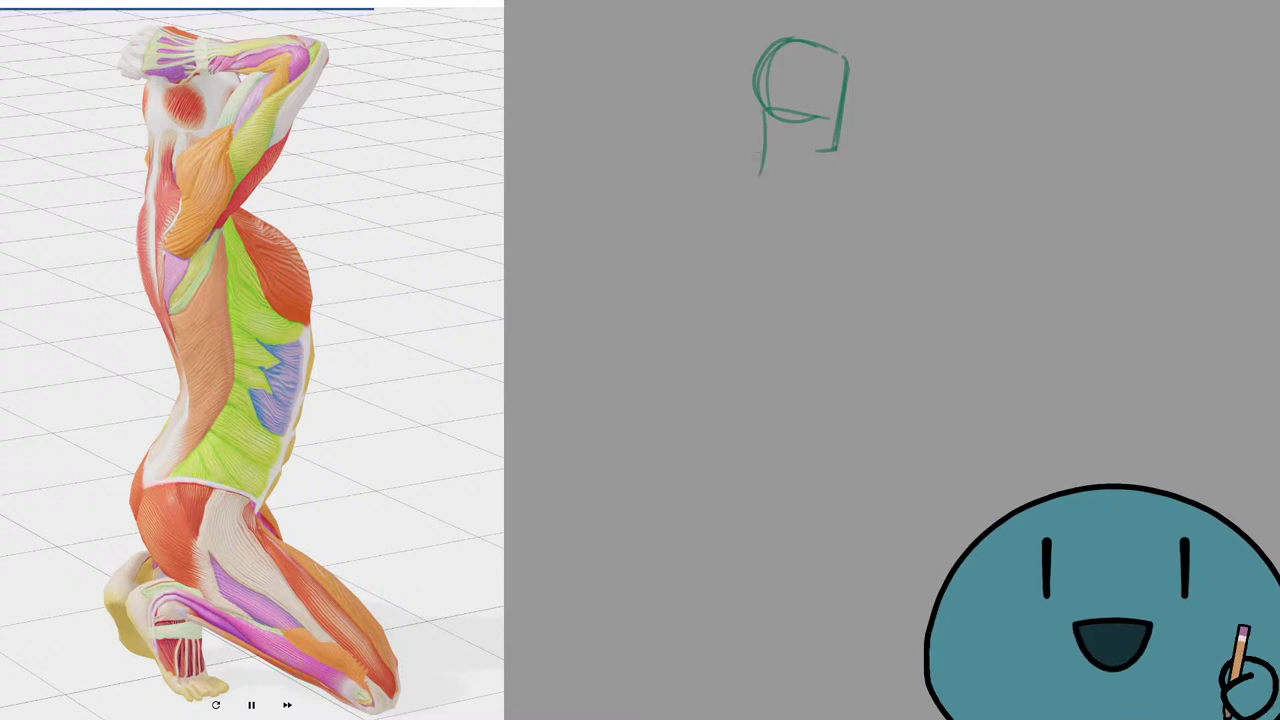
key(ctrl+z)
drag(760, 112, 756, 168)
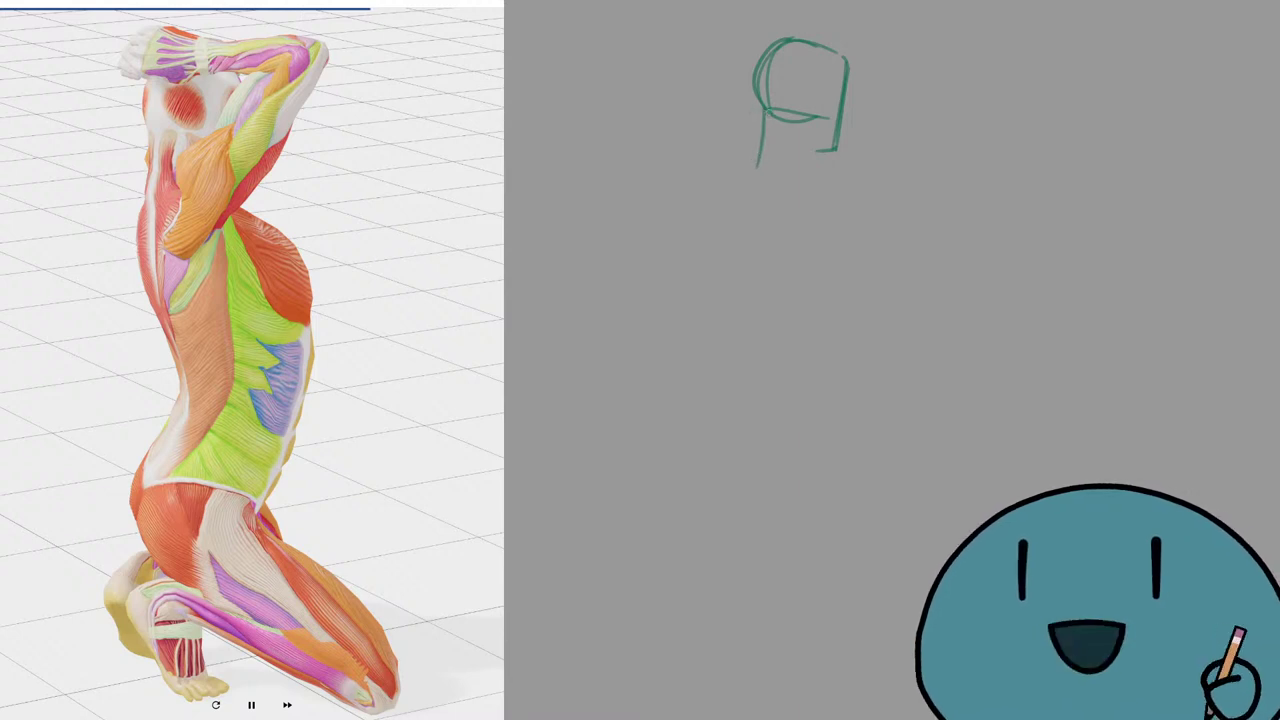
key(ctrl+z)
drag(762, 110, 757, 167)
key(ctrl+z)
key(ctrl+z)
key(ctrl+z)
drag(763, 115, 756, 168)
key(ctrl+z)
drag(760, 112, 757, 172)
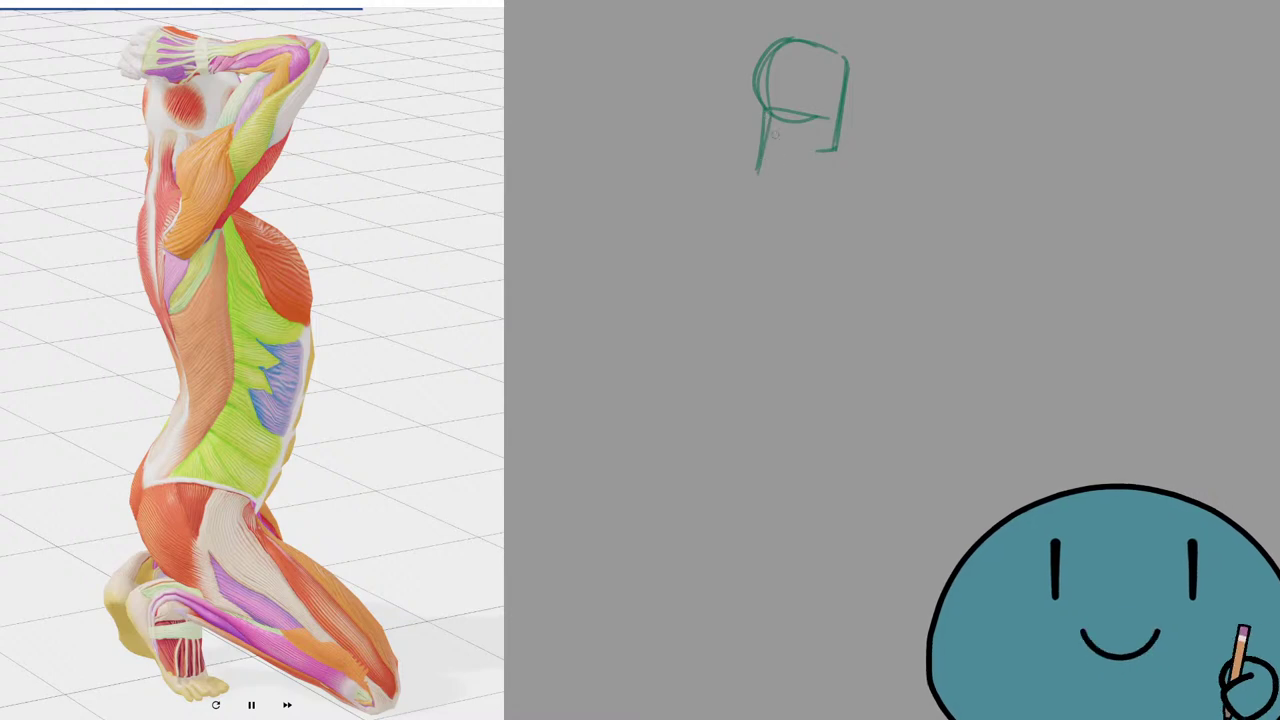
key(ctrl+z)
drag(760, 112, 762, 204)
key(ctrl+z)
key(ctrl+z)
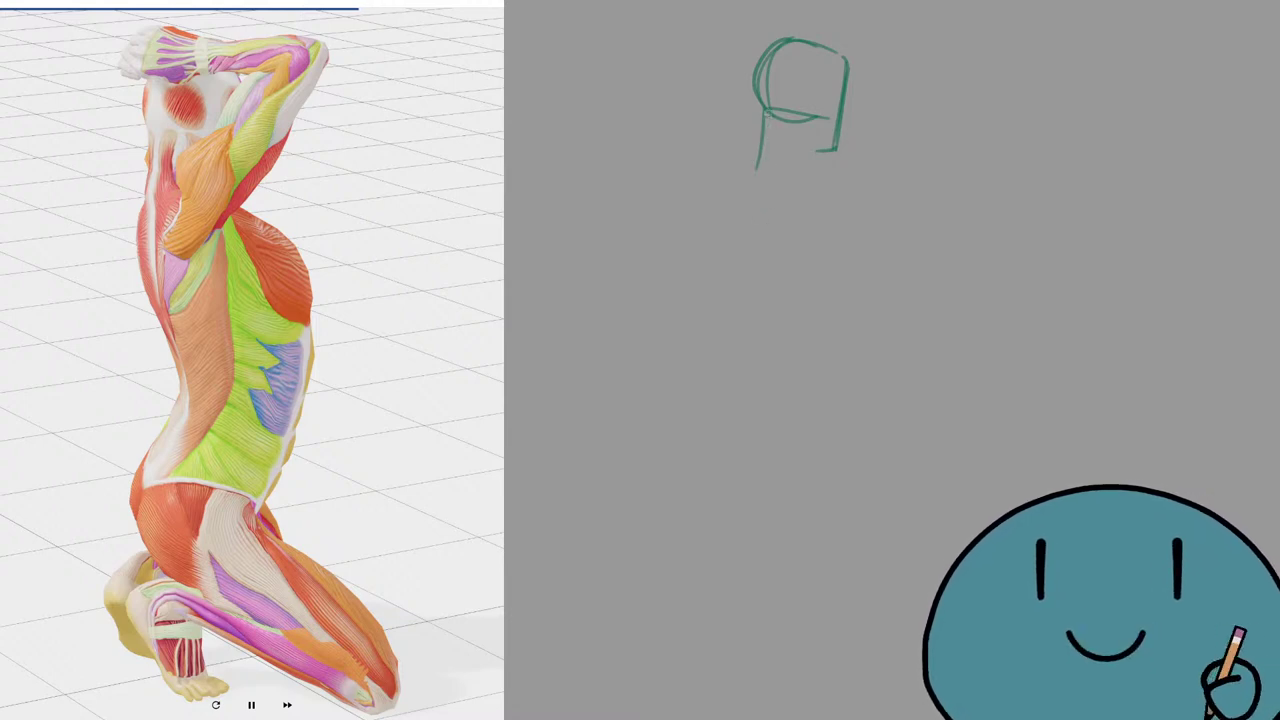
drag(762, 110, 756, 190)
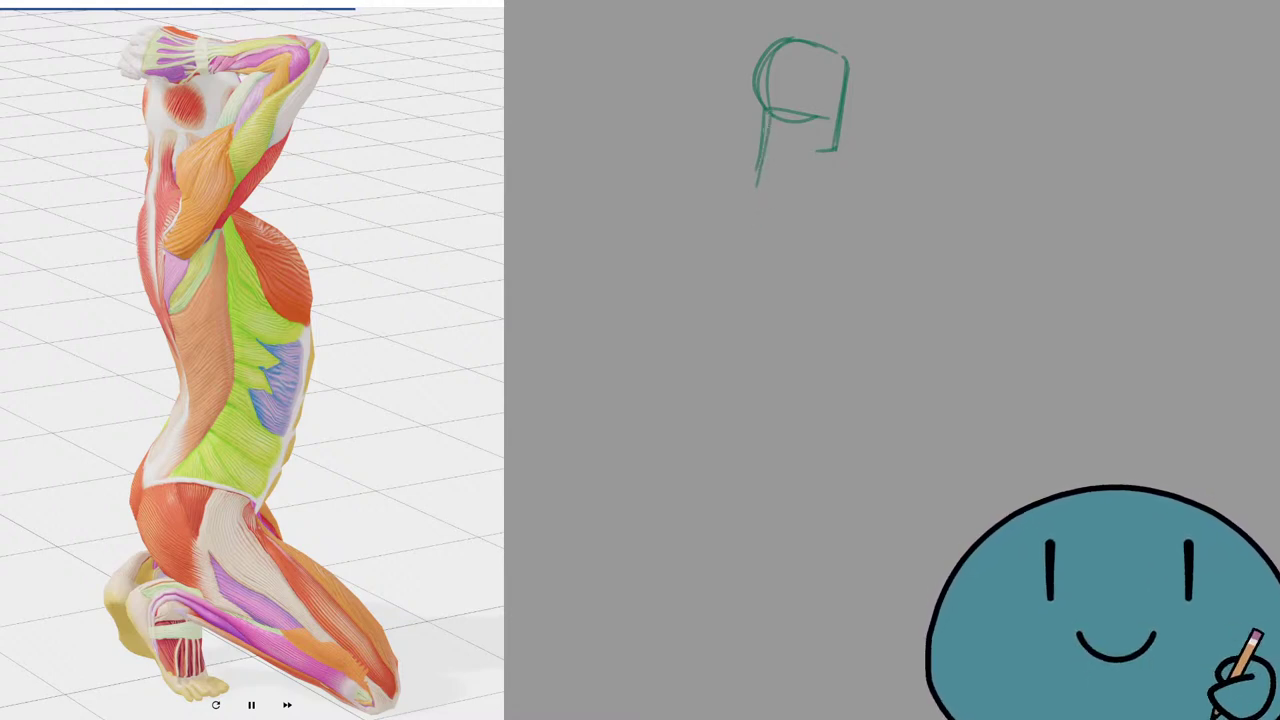
mouse_move(766, 114)
mouse_down()
mouse_move(751, 198)
mouse_move(801, 280)
mouse_up()
key(ctrl+z)
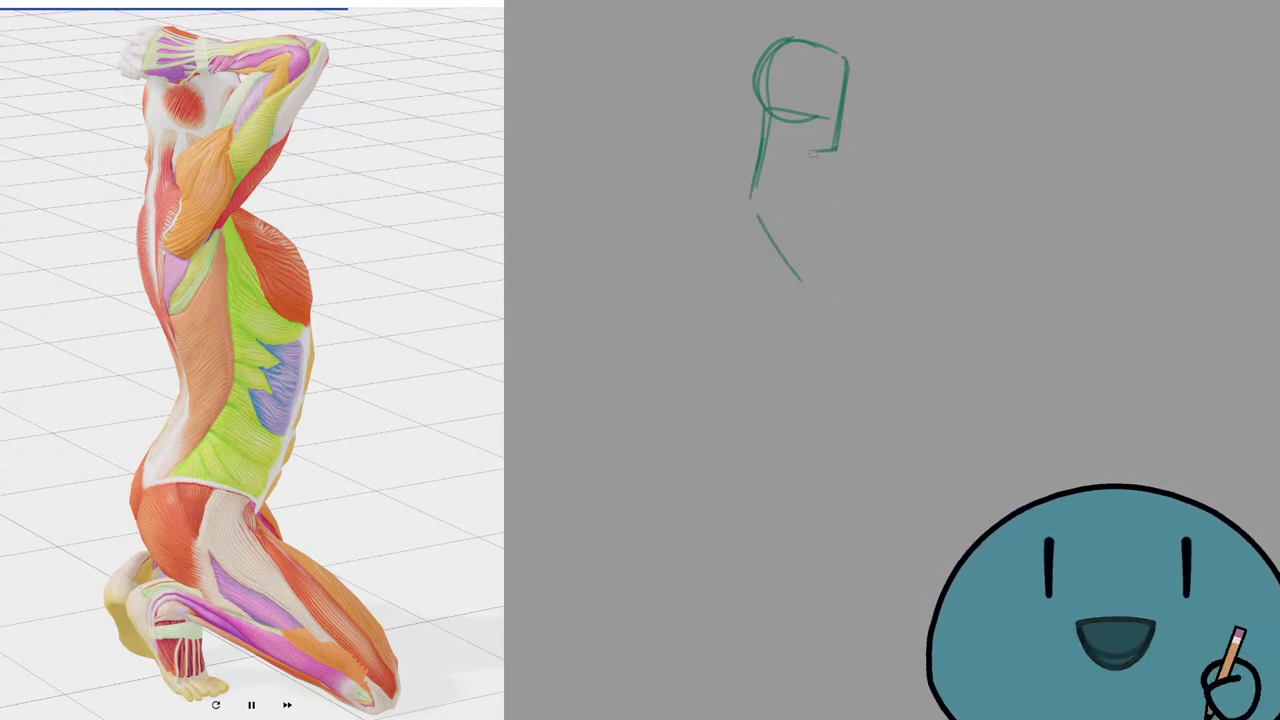
drag(820, 152, 884, 212)
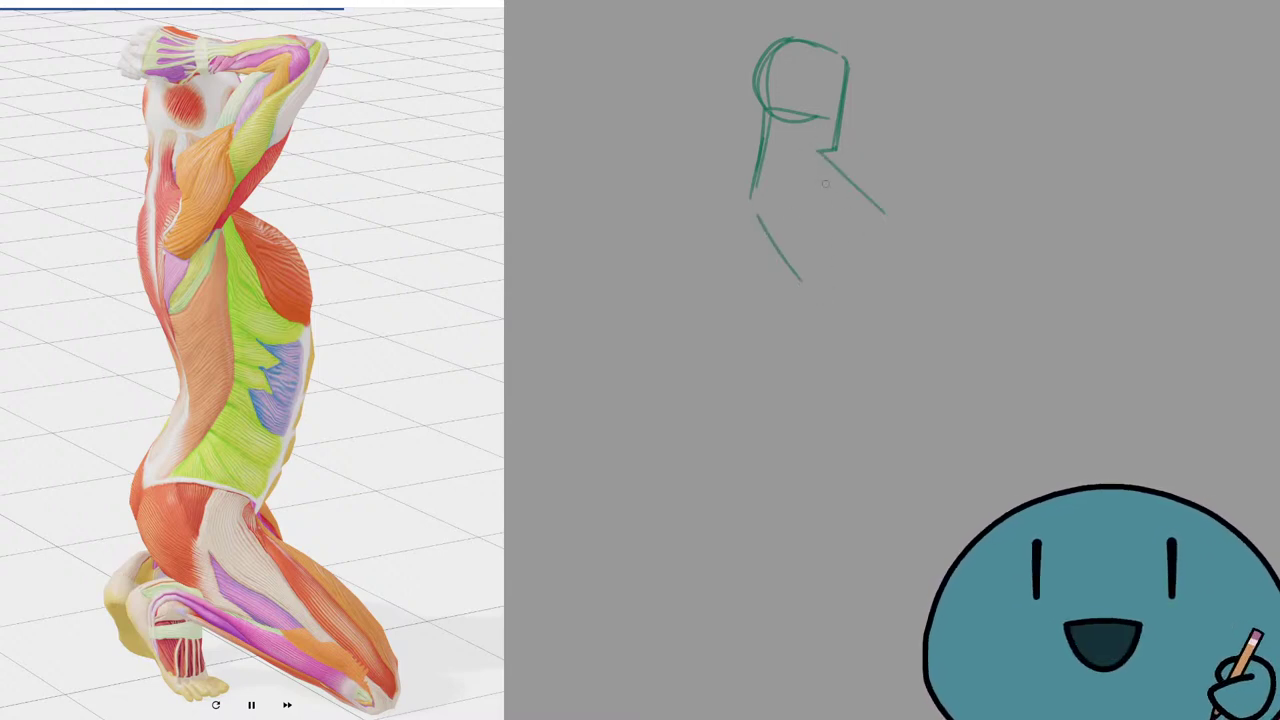
key(ctrl+z)
mouse_move(800, 146)
mouse_down()
mouse_move(868, 185)
mouse_move(826, 153)
mouse_up()
key(ctrl+z)
key(e)
drag(760, 207, 801, 280)
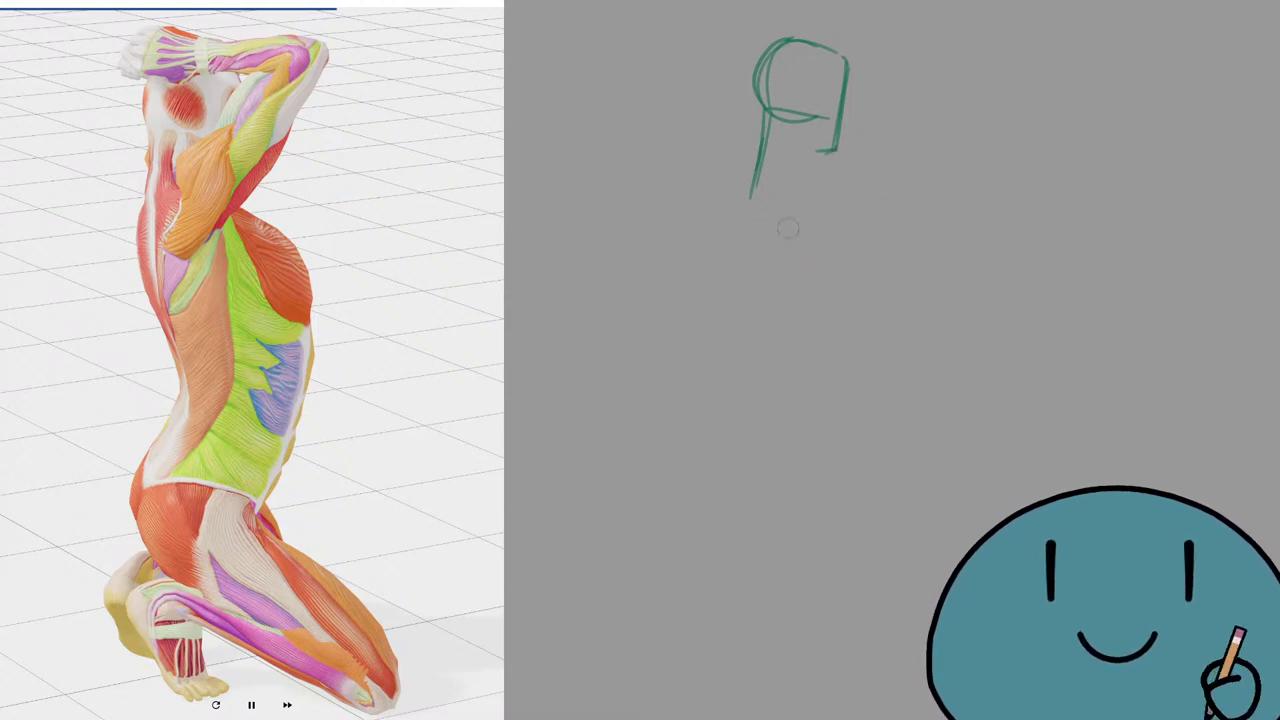
Block in the ribcage with a shoulder arc, sloping chest, slanted lower edge and upper back contour.
mouse_move(775, 170)
mouse_down()
mouse_move(818, 168)
mouse_move(792, 157)
mouse_move(785, 186)
mouse_move(831, 205)
mouse_move(838, 180)
mouse_move(859, 199)
mouse_move(879, 272)
mouse_up()
key(ctrl+z)
drag(866, 213, 871, 221)
key(ctrl+z)
key(ctrl+z)
drag(822, 159, 864, 209)
key(ctrl+z)
drag(822, 159, 872, 219)
mouse_move(872, 233)
mouse_down()
mouse_move(858, 294)
mouse_move(828, 298)
mouse_up()
key(ctrl+z)
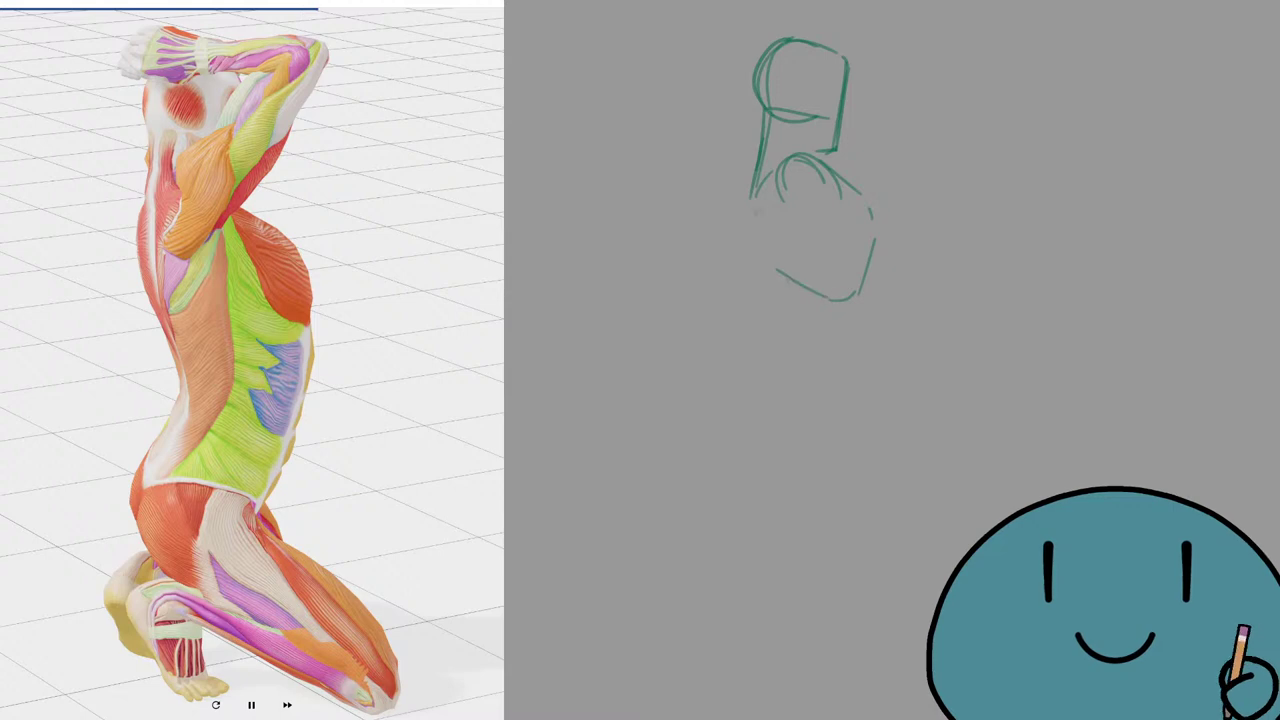
mouse_move(750, 212)
mouse_down()
mouse_move(780, 278)
mouse_move(765, 248)
mouse_up()
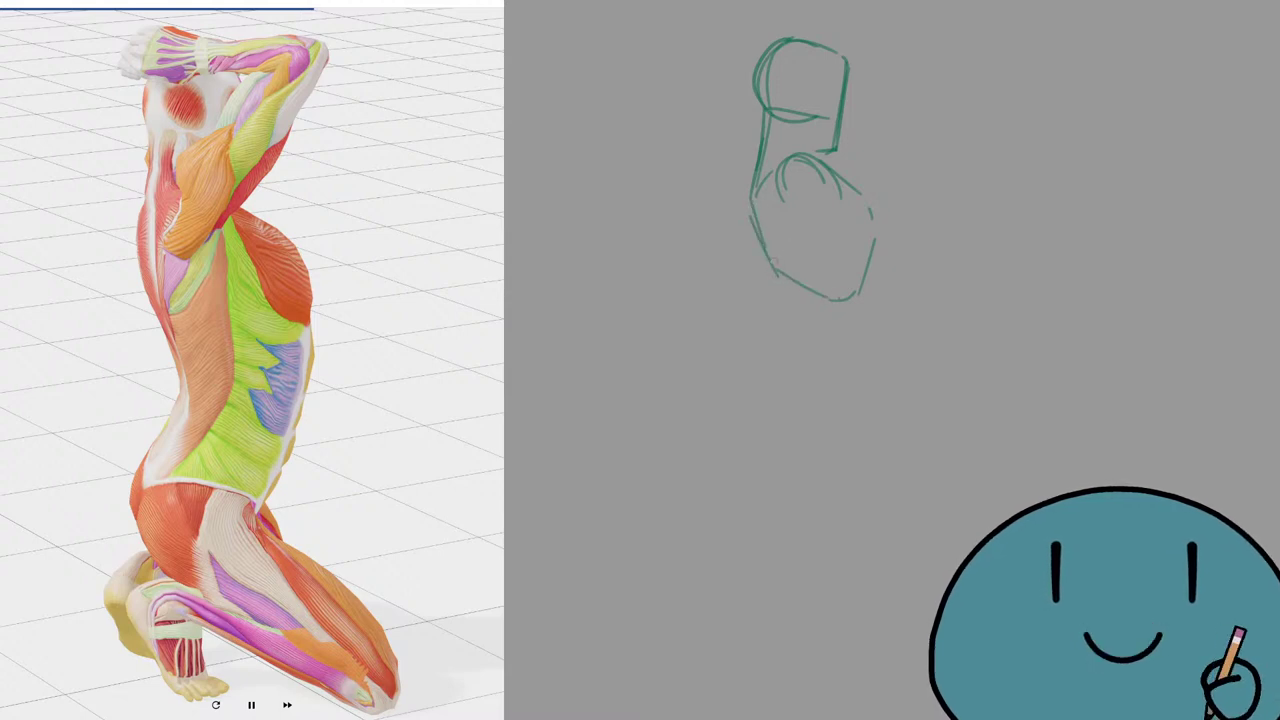
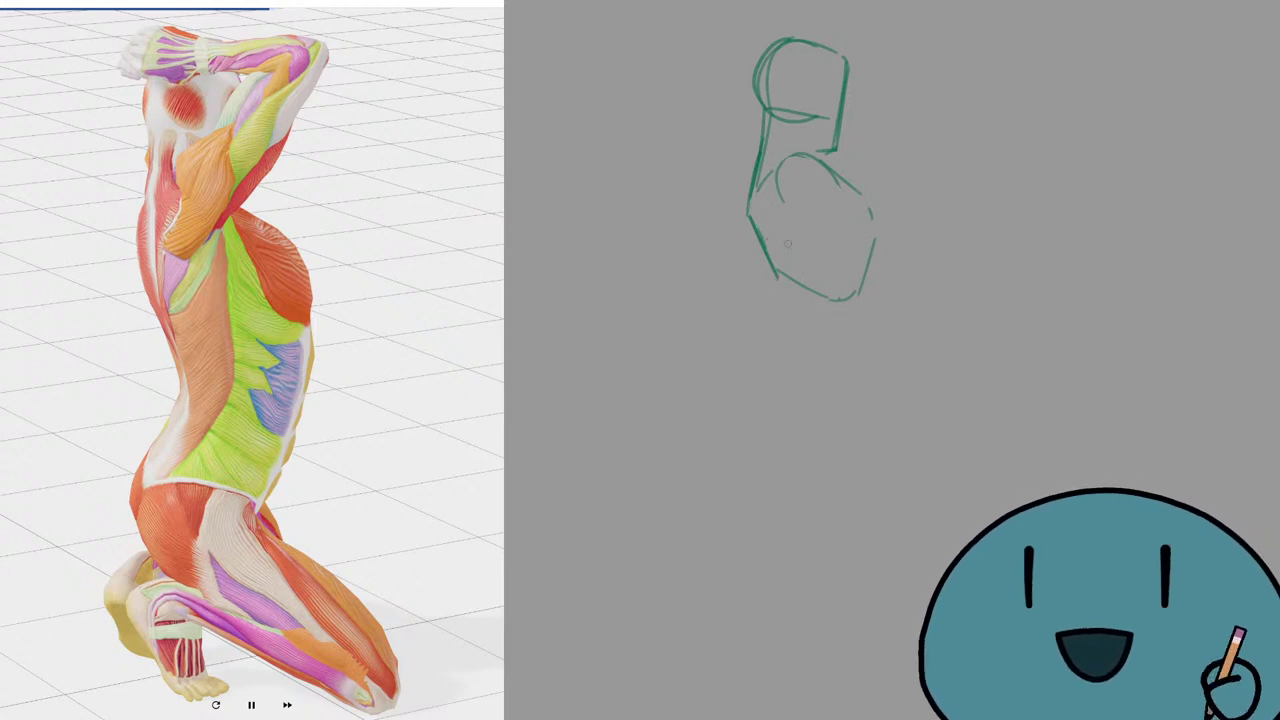
drag(768, 255, 783, 334)
key(ctrl+z)
drag(778, 284, 781, 345)
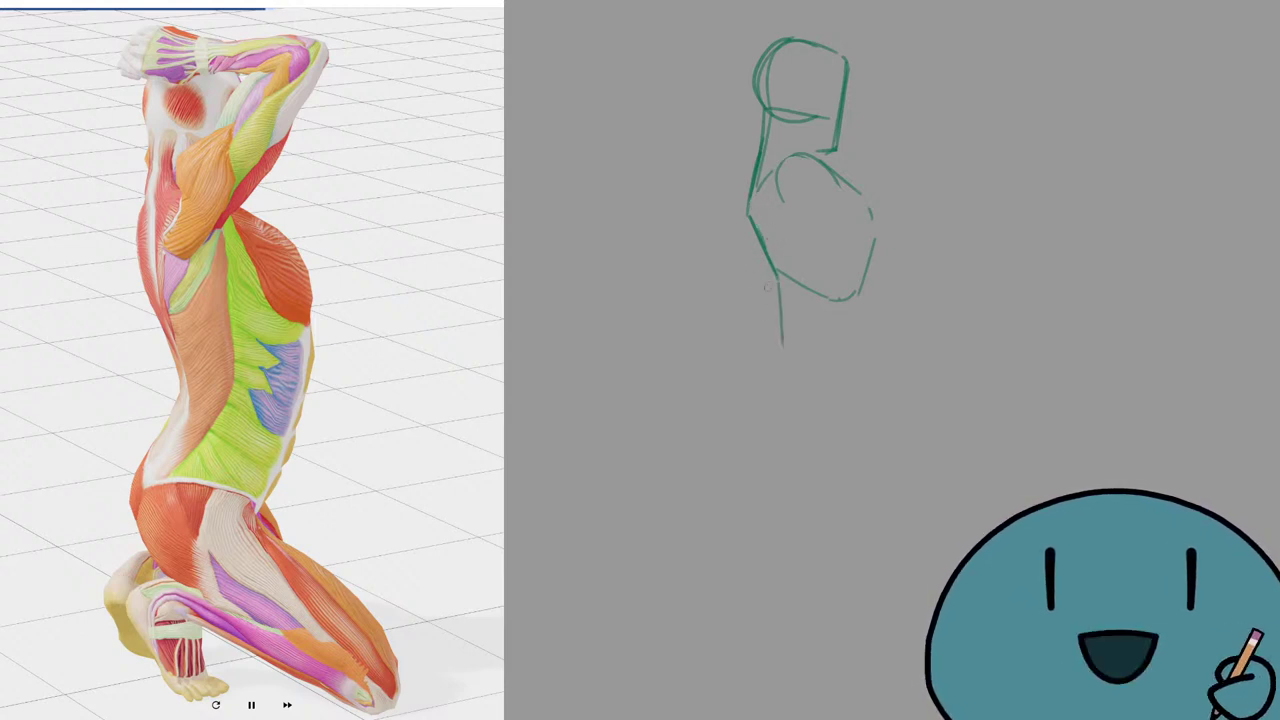
key(ctrl+z)
drag(783, 286, 783, 348)
key(ctrl+z)
key(ctrl+z)
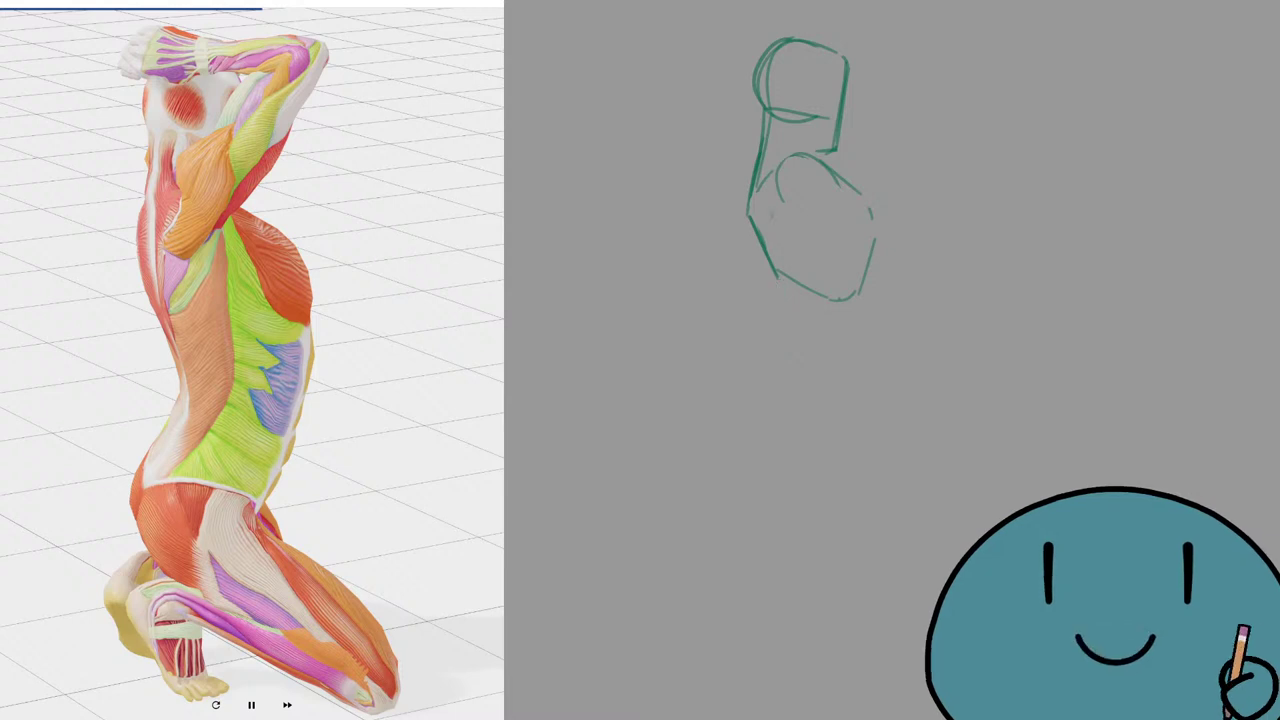
Draw the ribcage's curved rear edge inside the back contour, from the shoulder to the lower ribs.
drag(760, 183, 763, 227)
key(ctrl+z)
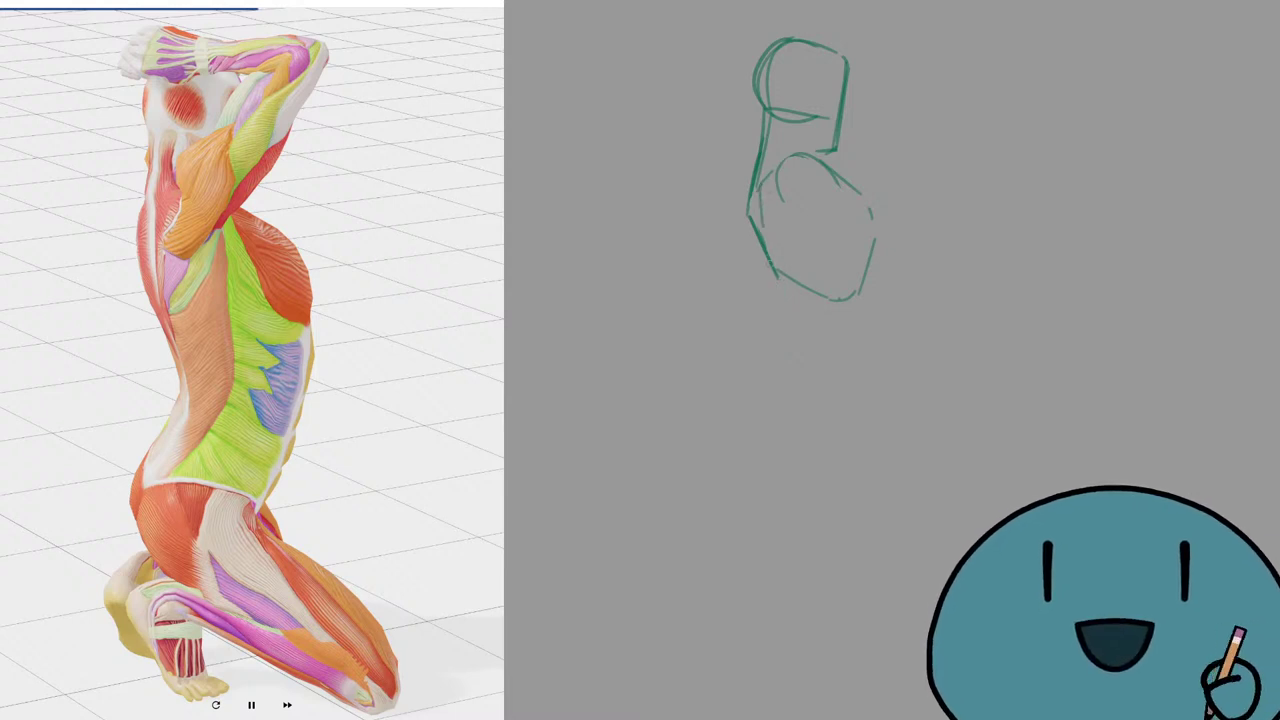
key(ctrl+z)
drag(759, 182, 779, 275)
key(ctrl+z)
mouse_move(760, 227)
mouse_down()
mouse_move(779, 278)
mouse_move(774, 350)
mouse_up()
key(ctrl+z)
key(ctrl+z)
Draw a short lower-back line slanting down and backward from the rear corner of the ribcage.
drag(779, 287, 770, 346)
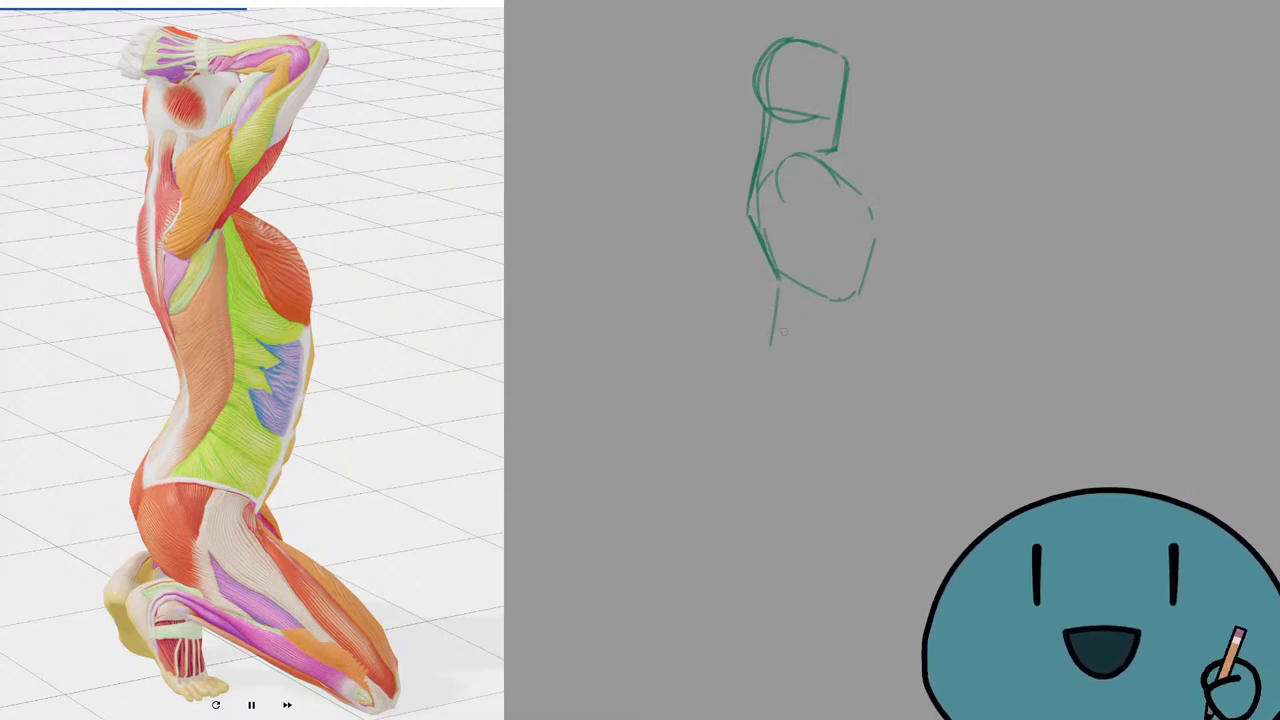
key(ctrl+z)
drag(782, 290, 762, 358)
key(ctrl+z)
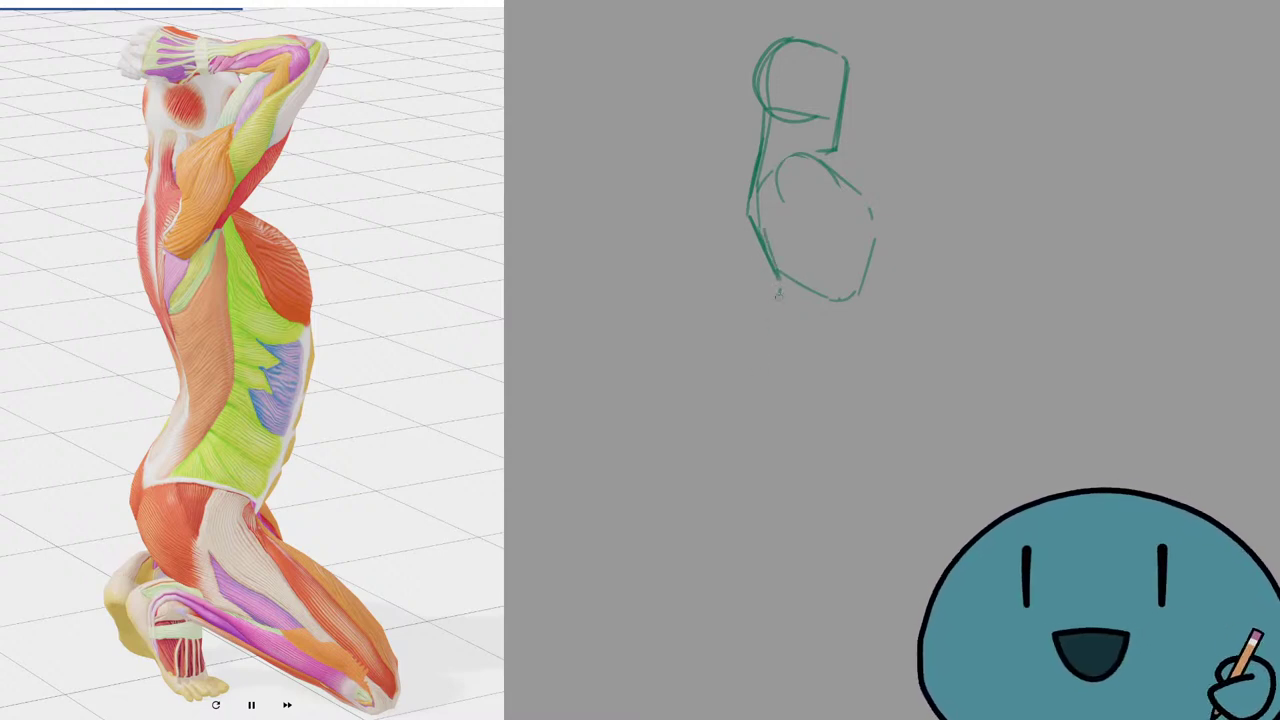
drag(781, 295, 765, 356)
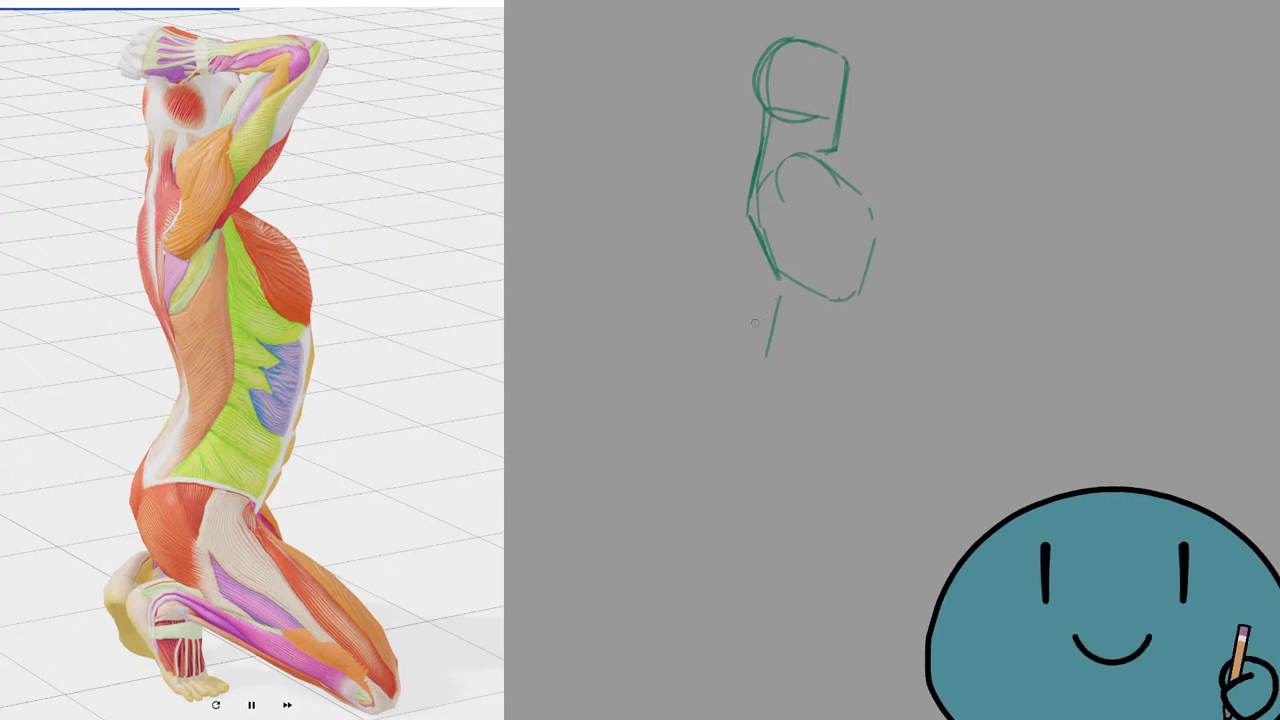
Add a second, more slanted outer line behind the lower-back line, spreading toward the hips.
drag(774, 298, 751, 348)
key(ctrl+z)
drag(772, 302, 746, 355)
key(ctrl+z)
drag(774, 297, 743, 360)
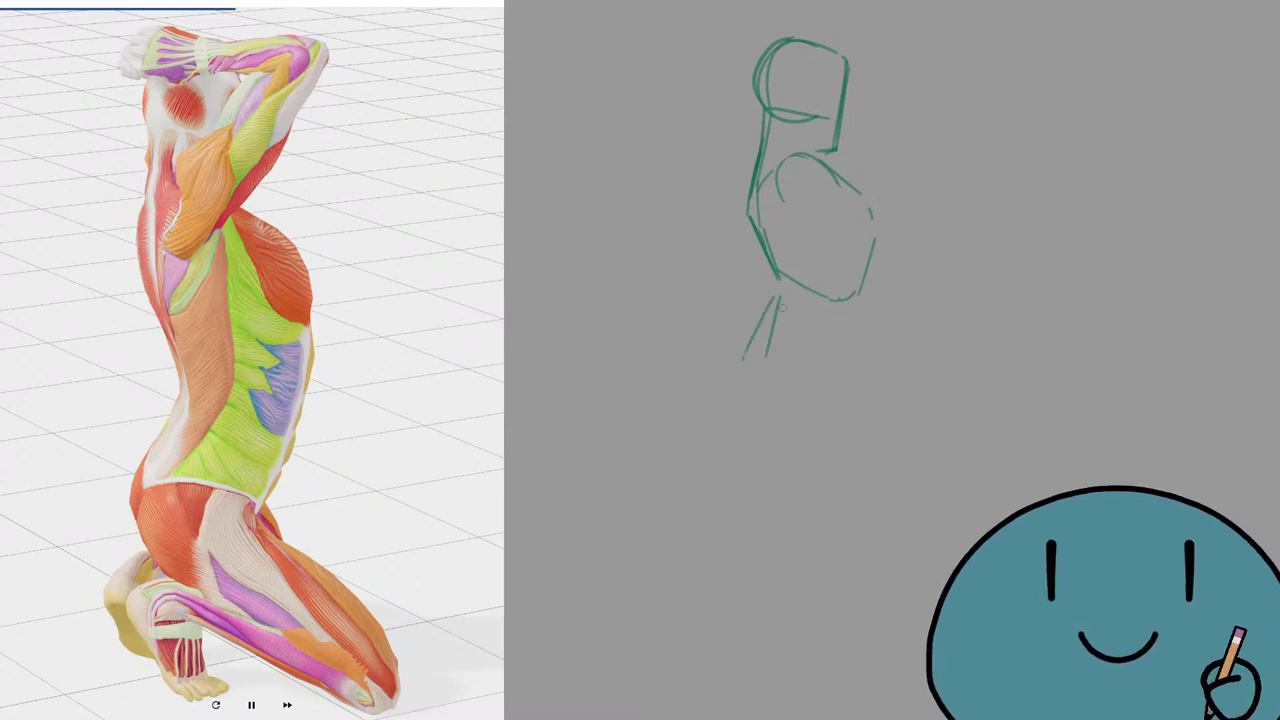
key(ctrl+z)
Sketch the slanted edges of the abdomen block just below the ribcage.
mouse_move(777, 297)
mouse_down()
mouse_move(754, 353)
mouse_move(805, 325)
mouse_move(848, 339)
mouse_move(853, 318)
mouse_move(852, 340)
mouse_up()
key(ctrl+z)
drag(797, 292, 853, 314)
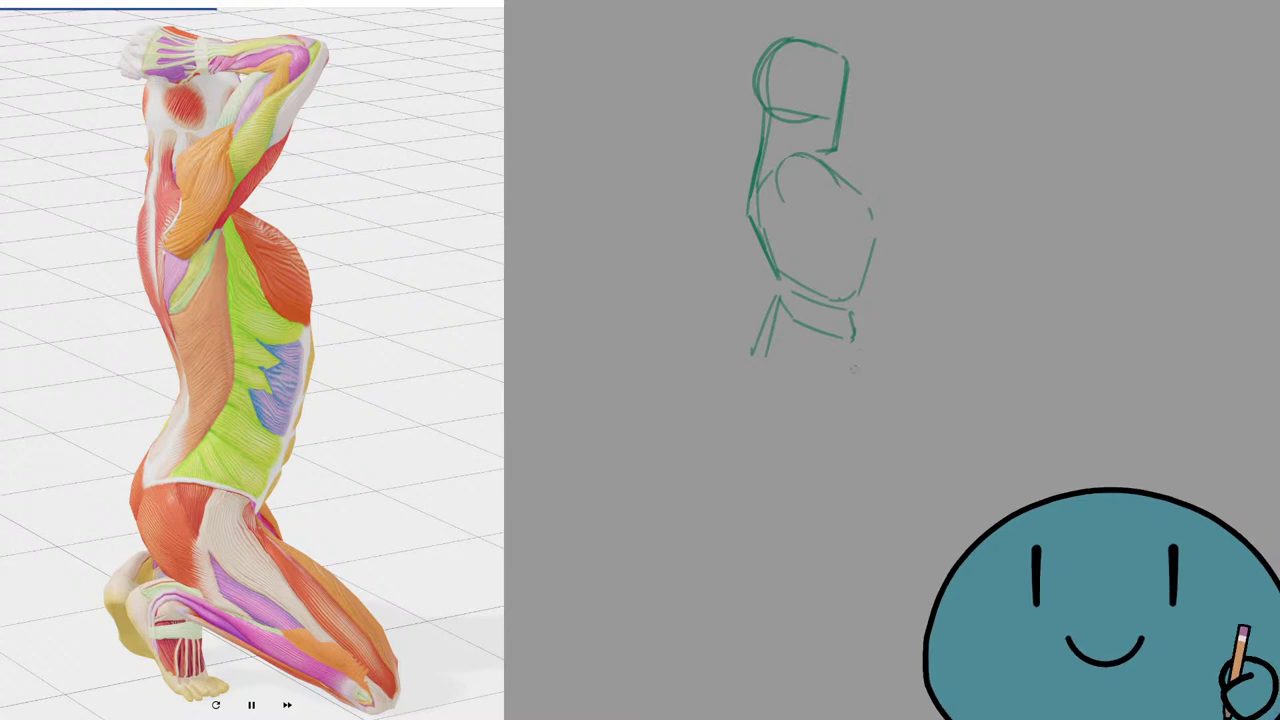
Draw the slanted front edge of the pelvis and connect a single lower-back line to the rear corner of the ribcage.
drag(853, 347, 831, 409)
key(ctrl+z)
key(ctrl+z)
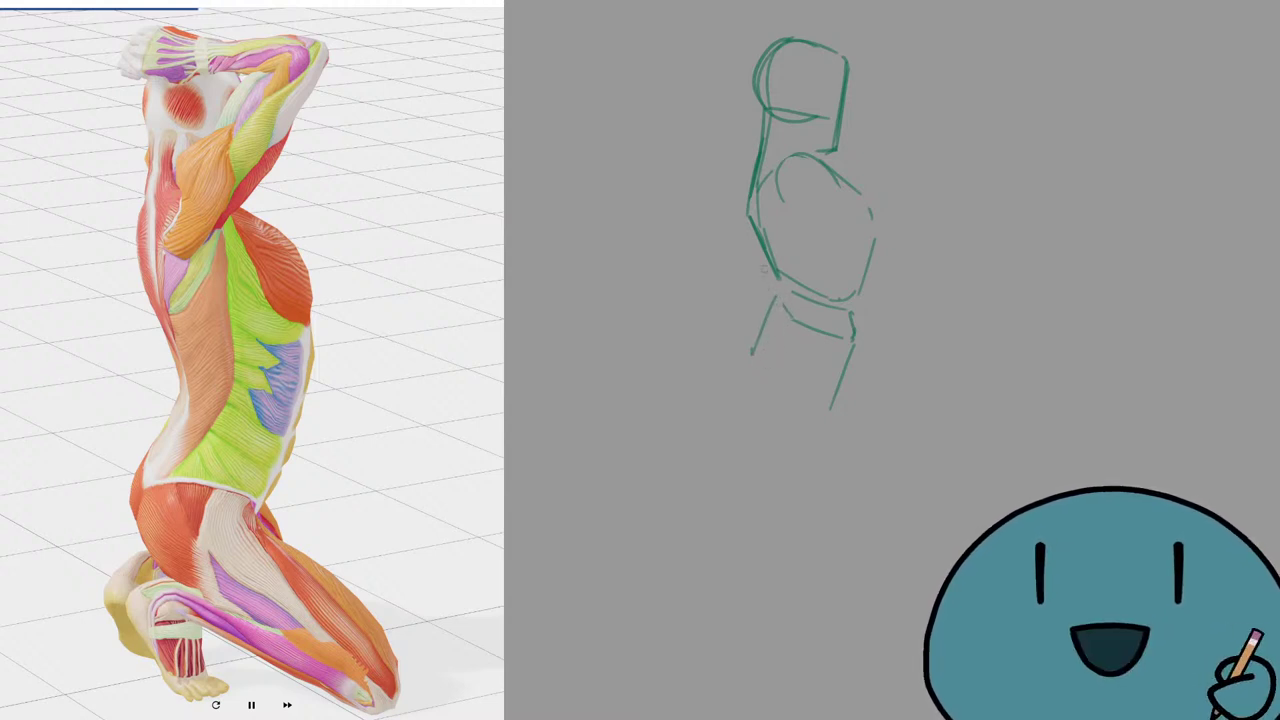
drag(778, 282, 773, 308)
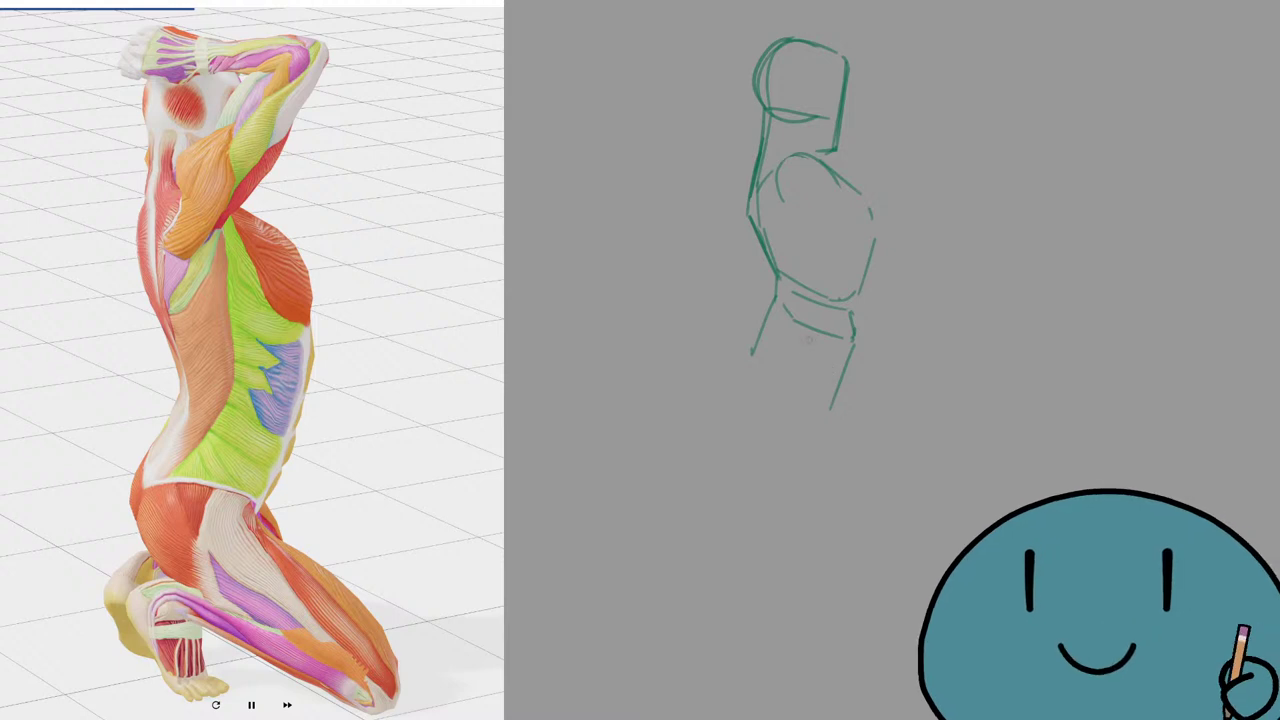
Remove the abdomen block's edges and sketch a rounded pelvis block below the waist, with a short front waist line above it.
mouse_move(842, 338)
mouse_down()
mouse_move(790, 314)
mouse_move(861, 349)
mouse_move(841, 326)
mouse_move(864, 328)
mouse_move(794, 294)
mouse_move(857, 338)
mouse_up()
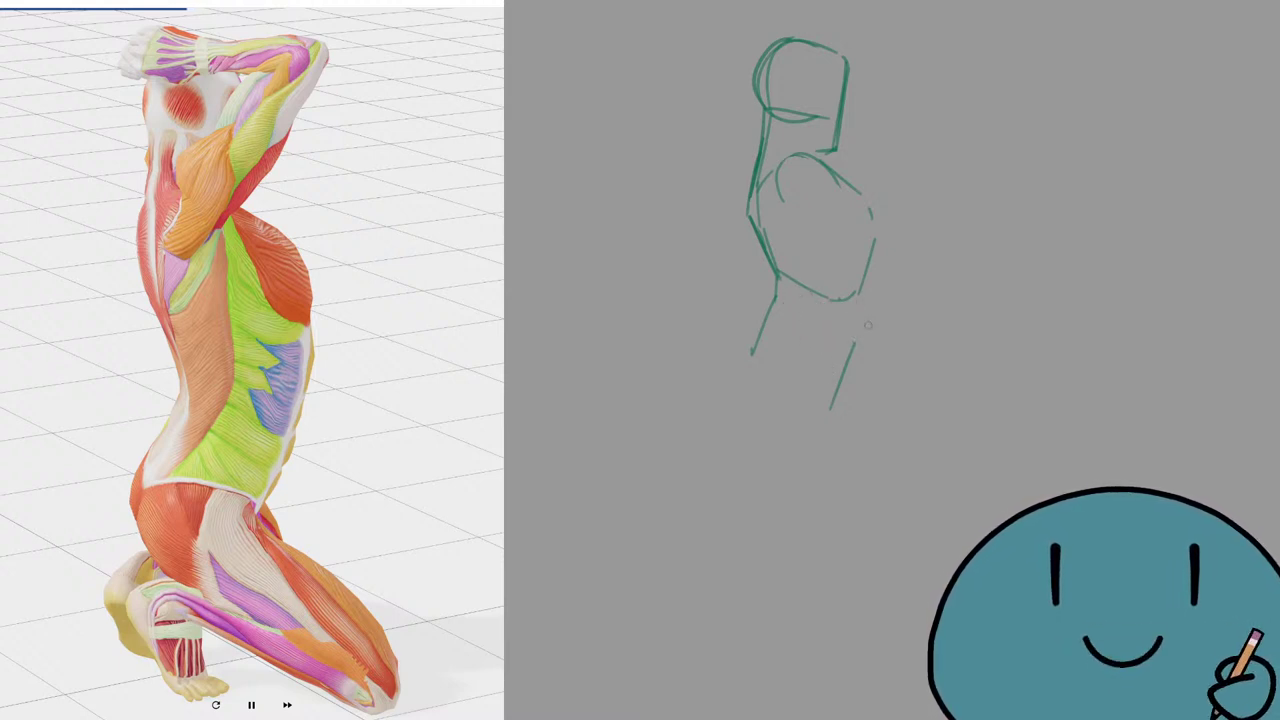
mouse_move(860, 290)
mouse_down()
mouse_move(832, 410)
mouse_move(800, 440)
mouse_up()
key(ctrl+z)
key(ctrl+z)
mouse_move(778, 302)
mouse_down()
mouse_move(736, 366)
mouse_move(800, 437)
mouse_up()
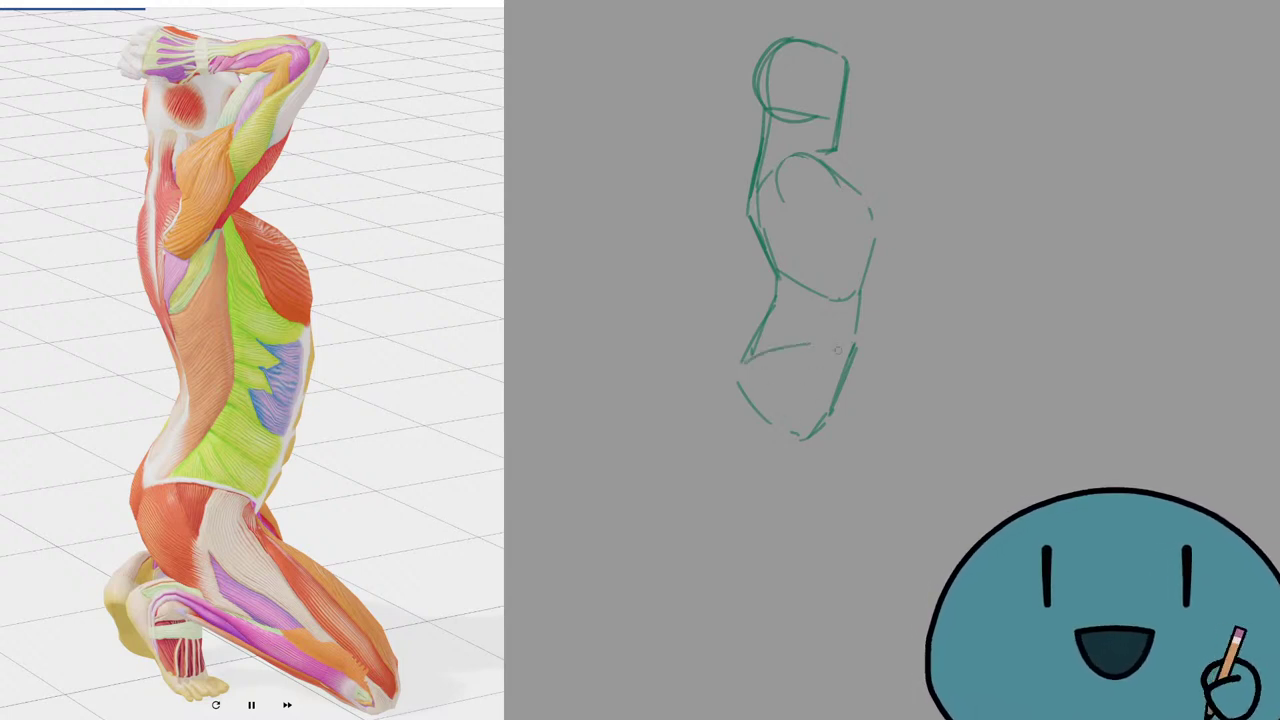
Draw the front edge of the thigh as a straight line slanting from the hip down toward the knee.
mouse_move(752, 358)
mouse_down()
mouse_move(800, 343)
mouse_move(850, 350)
mouse_move(918, 497)
mouse_up()
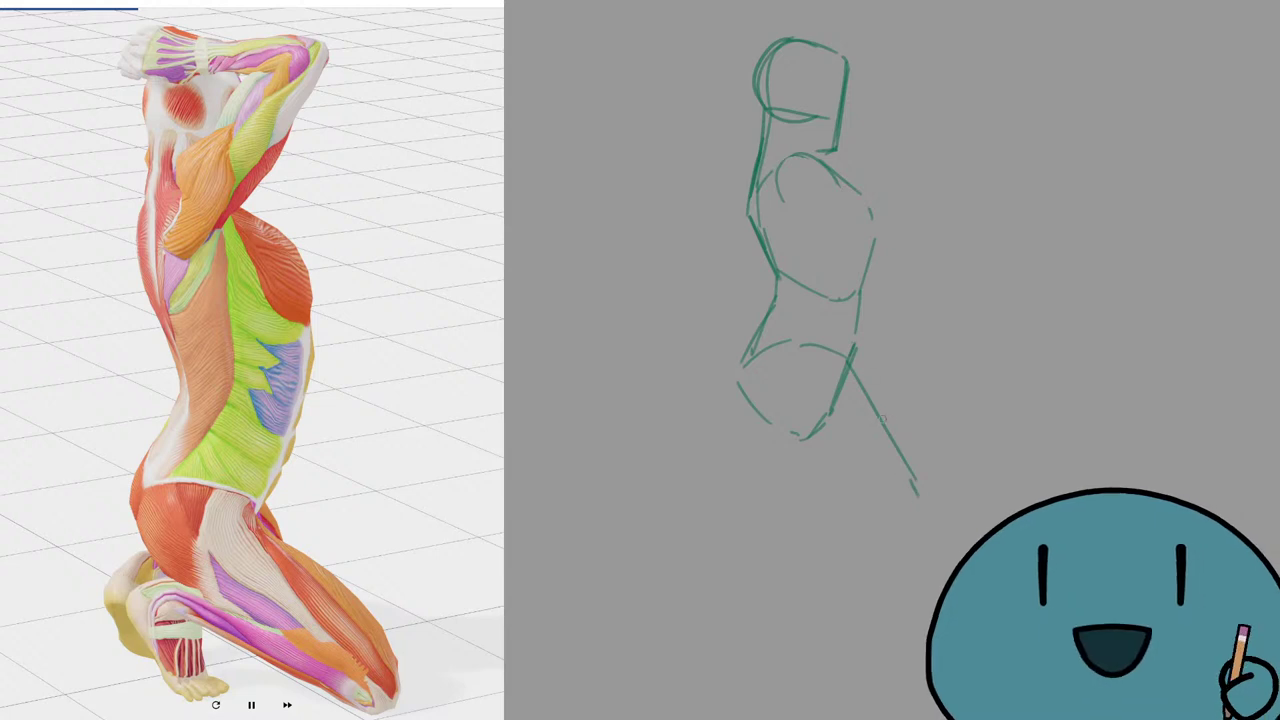
key(ctrl+z)
key(ctrl+z)
drag(848, 370, 917, 473)
key(ctrl+z)
drag(936, 502, 941, 521)
key(ctrl+z)
key(ctrl+z)
drag(848, 362, 922, 465)
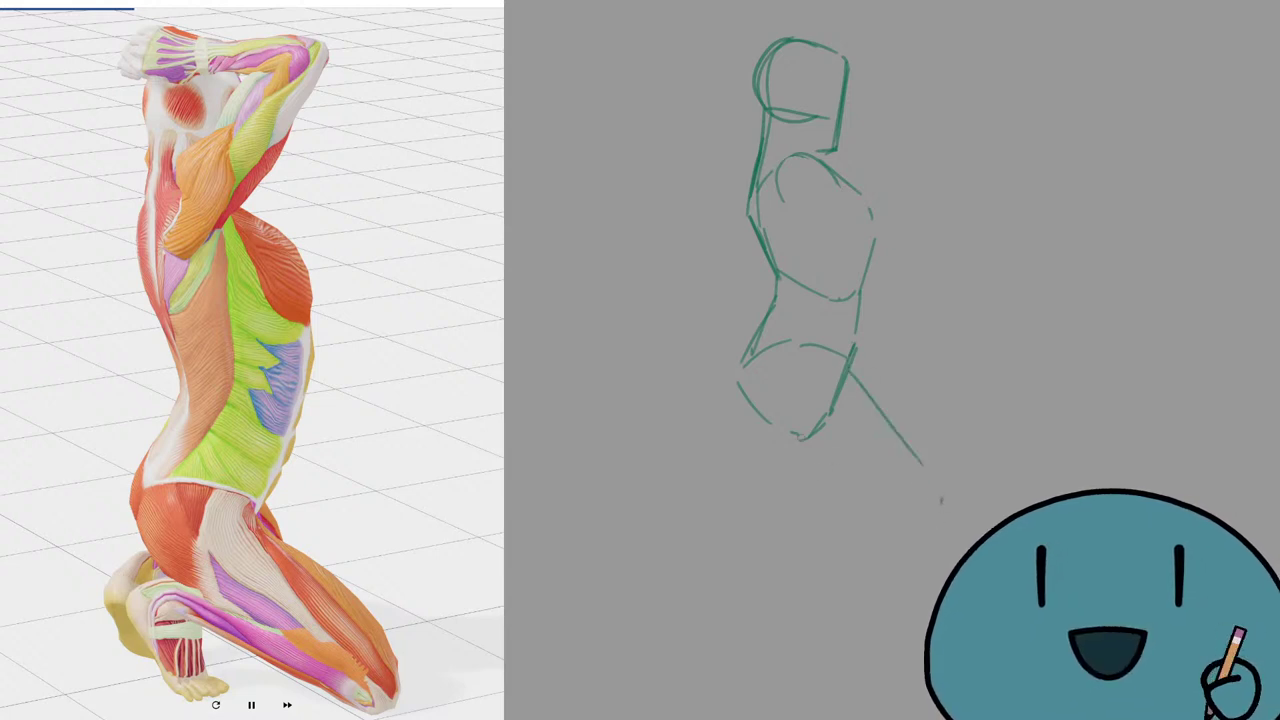
Outline the buttock, the underside of the thigh, the folded shin and the rounded kneecap.
mouse_move(745, 368)
mouse_down()
mouse_move(761, 426)
mouse_move(797, 437)
mouse_move(781, 437)
mouse_move(803, 457)
mouse_move(770, 435)
mouse_move(792, 423)
mouse_move(776, 410)
mouse_move(809, 427)
mouse_move(839, 394)
mouse_move(825, 418)
mouse_move(765, 441)
mouse_move(920, 530)
mouse_up()
key(e)
key(ctrl+z)
key(ctrl+z)
drag(774, 492, 926, 532)
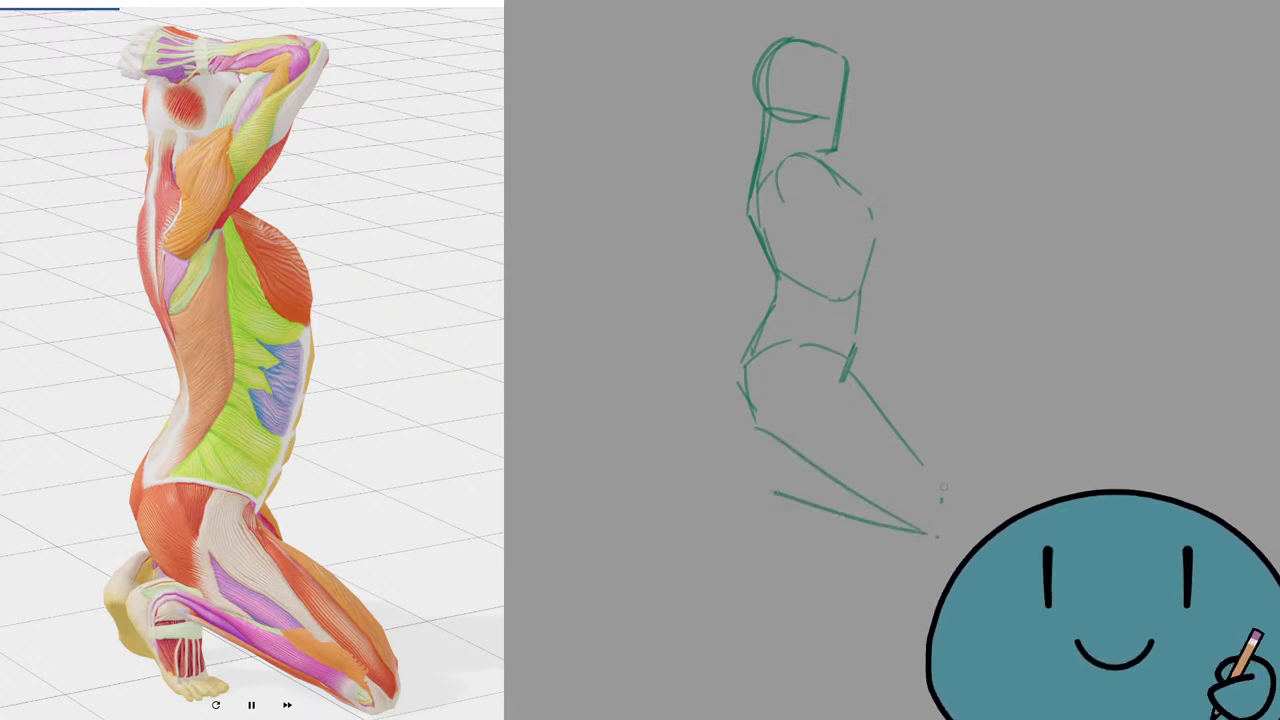
drag(932, 472, 928, 533)
Move the whole figure sketch down and toward the reference to make room for the foot.
key(ctrl+t)
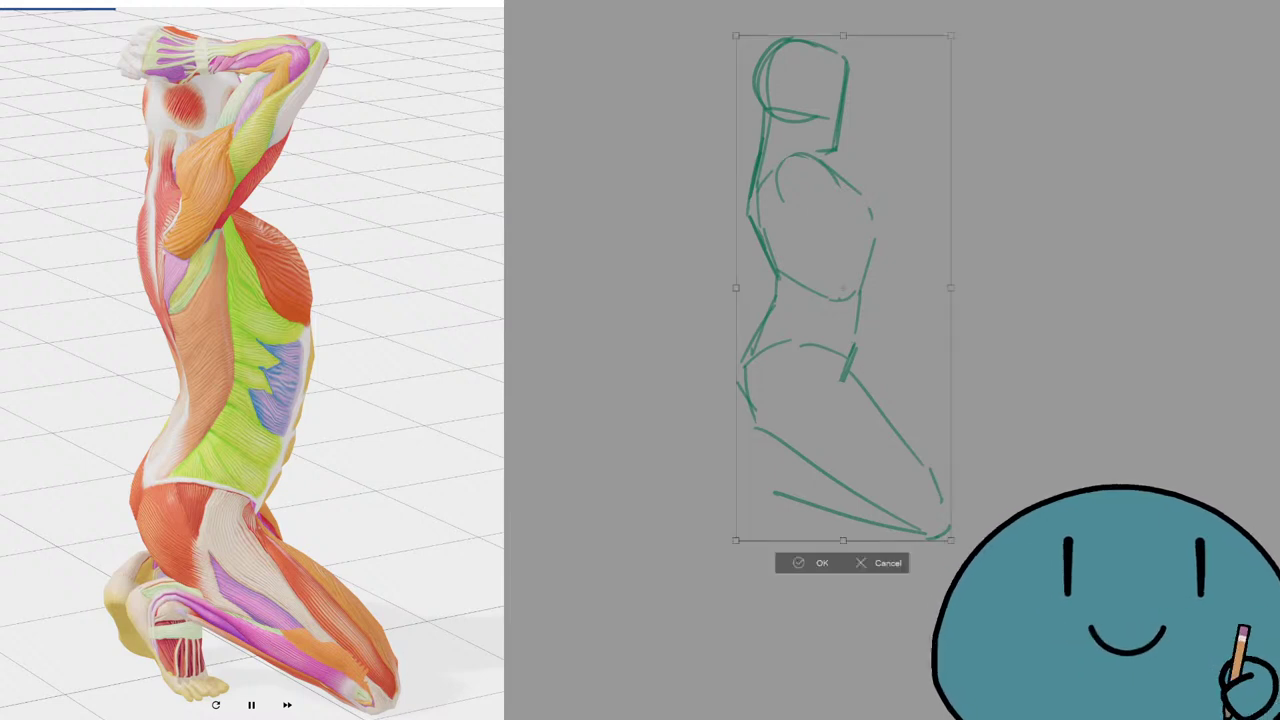
mouse_move(938, 288)
mouse_down()
mouse_move(812, 414)
mouse_move(853, 373)
mouse_up()
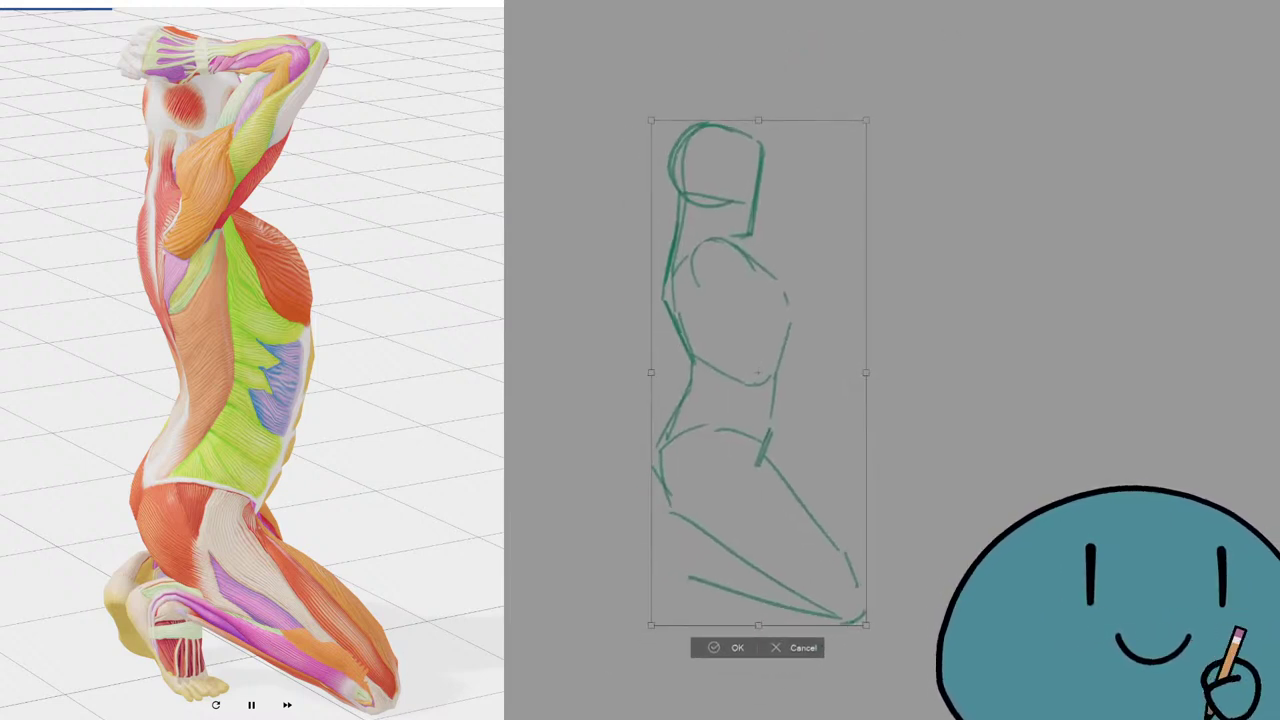
click(722, 647)
Close the heel end of the folded lower leg and draw a small ankle block with a vertical foot edge below.
mouse_move(697, 538)
mouse_down()
mouse_move(691, 580)
mouse_move(742, 594)
mouse_up()
key(ctrl+z)
key(ctrl+z)
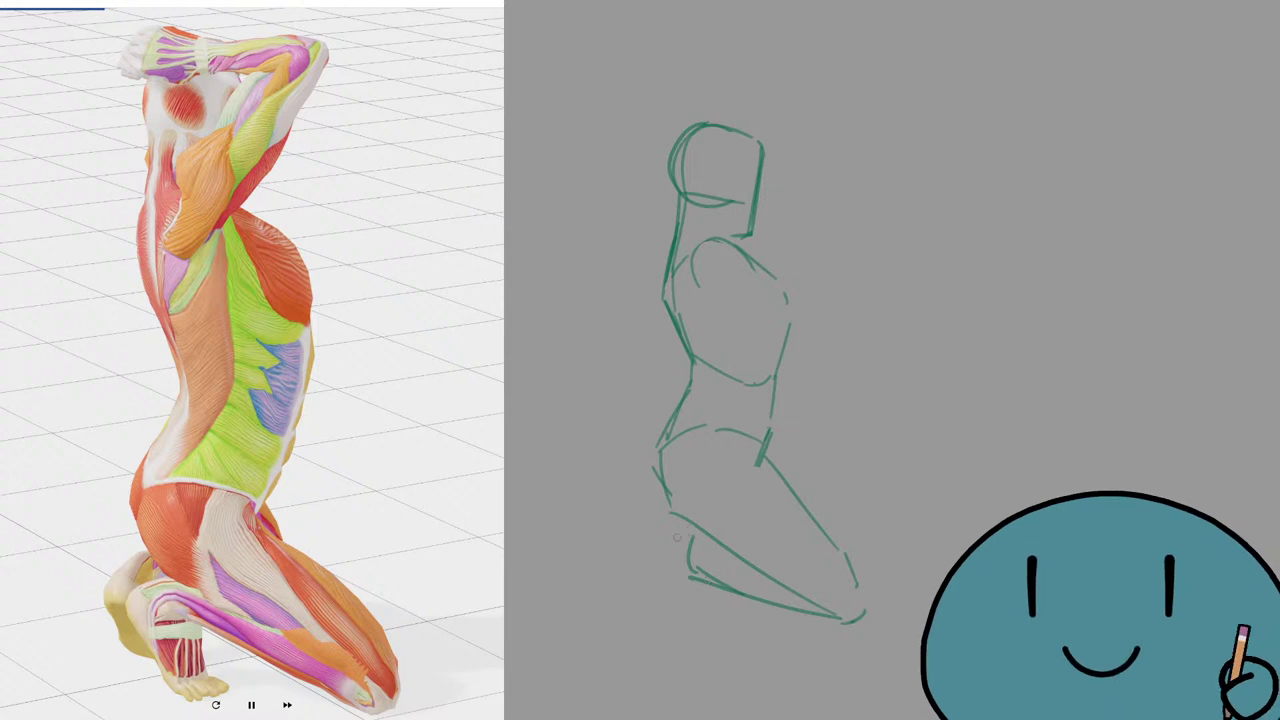
mouse_move(691, 533)
mouse_down()
mouse_move(651, 548)
mouse_move(705, 637)
mouse_up()
key(ctrl+z)
key(ctrl+z)
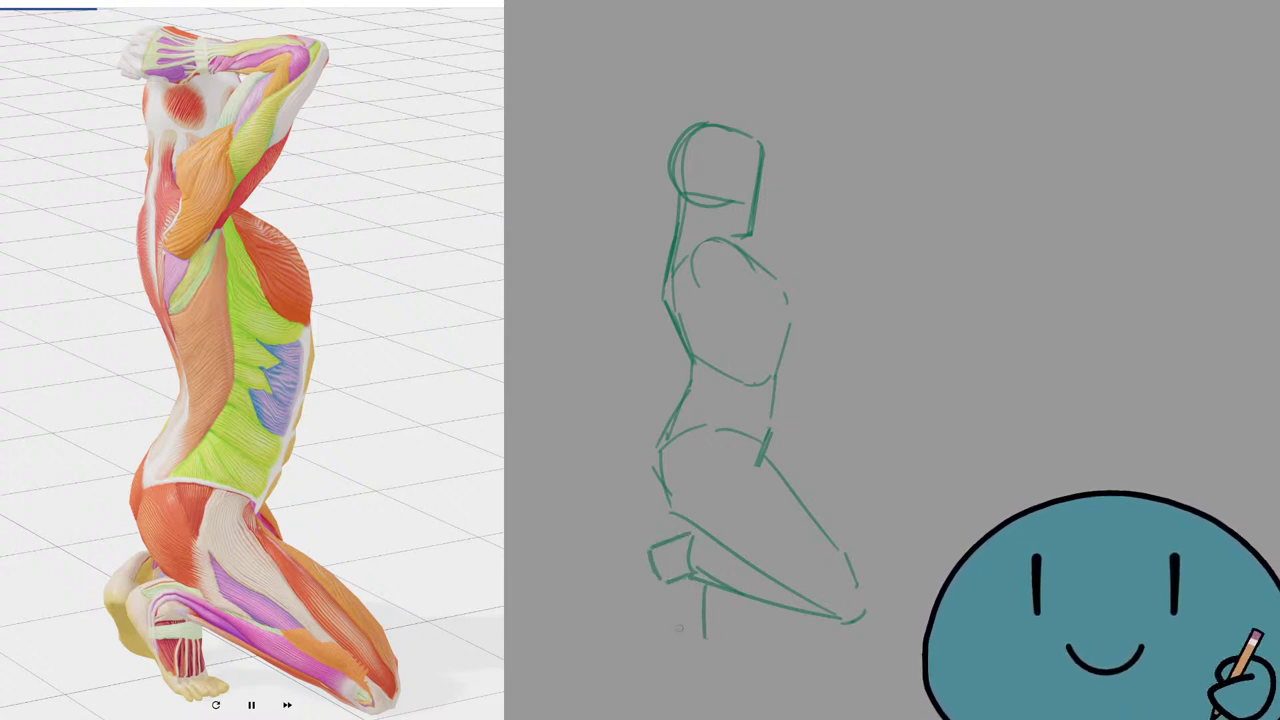
Draw the tucked foot's slanted rear edge and its small toe shape on the ground.
drag(665, 591, 687, 634)
drag(697, 634, 698, 641)
mouse_move(709, 630)
mouse_down()
mouse_move(731, 637)
mouse_move(708, 644)
mouse_up()
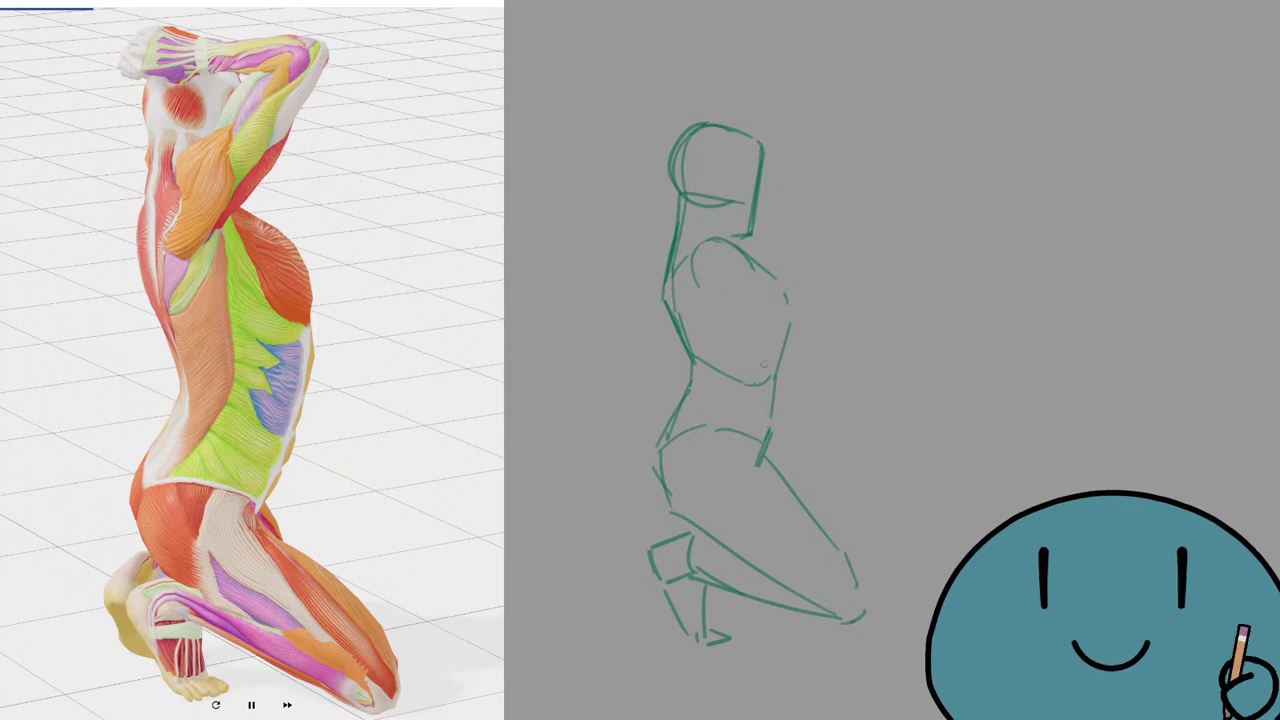
Refine the front contour of the thigh from hip to knee and add the far foot's curved outline behind the near heel.
mouse_move(757, 456)
mouse_down()
mouse_move(852, 566)
mouse_move(848, 597)
mouse_move(784, 480)
mouse_move(808, 510)
mouse_up()
key(ctrl+z)
key(ctrl+z)
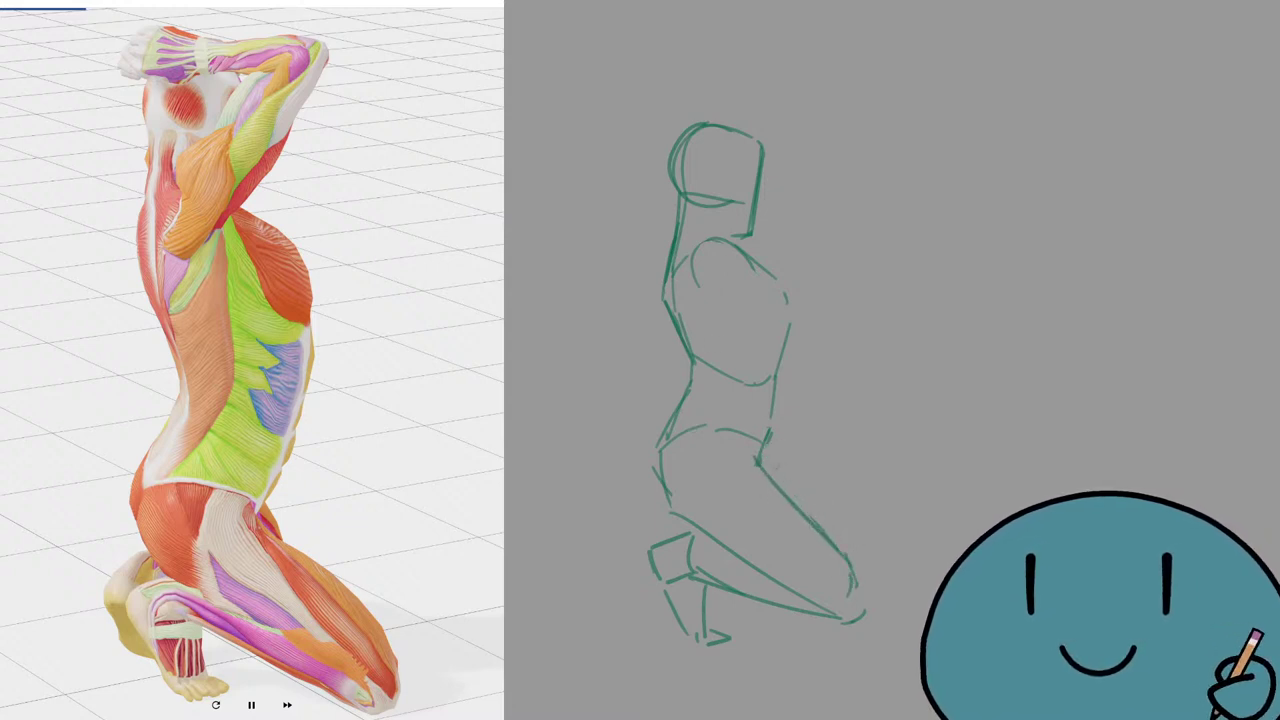
drag(765, 448, 798, 504)
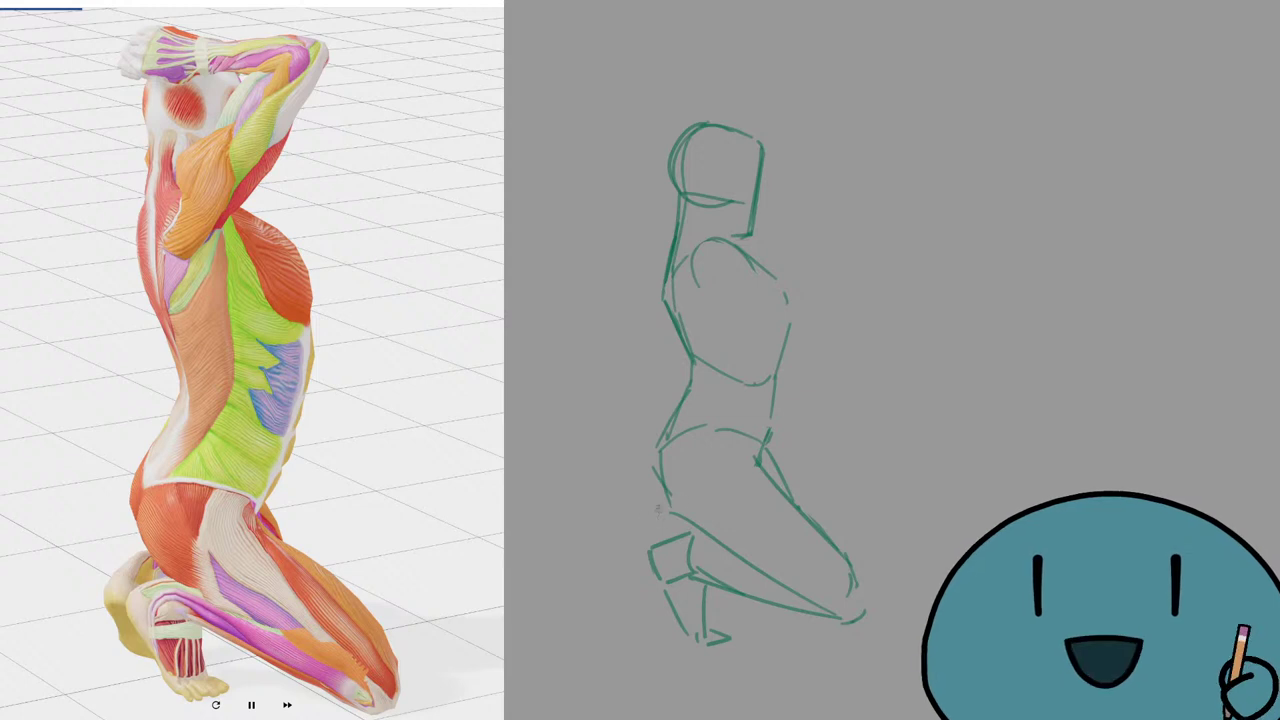
mouse_move(662, 510)
mouse_down()
mouse_move(639, 535)
mouse_move(662, 544)
mouse_up()
drag(639, 534, 658, 598)
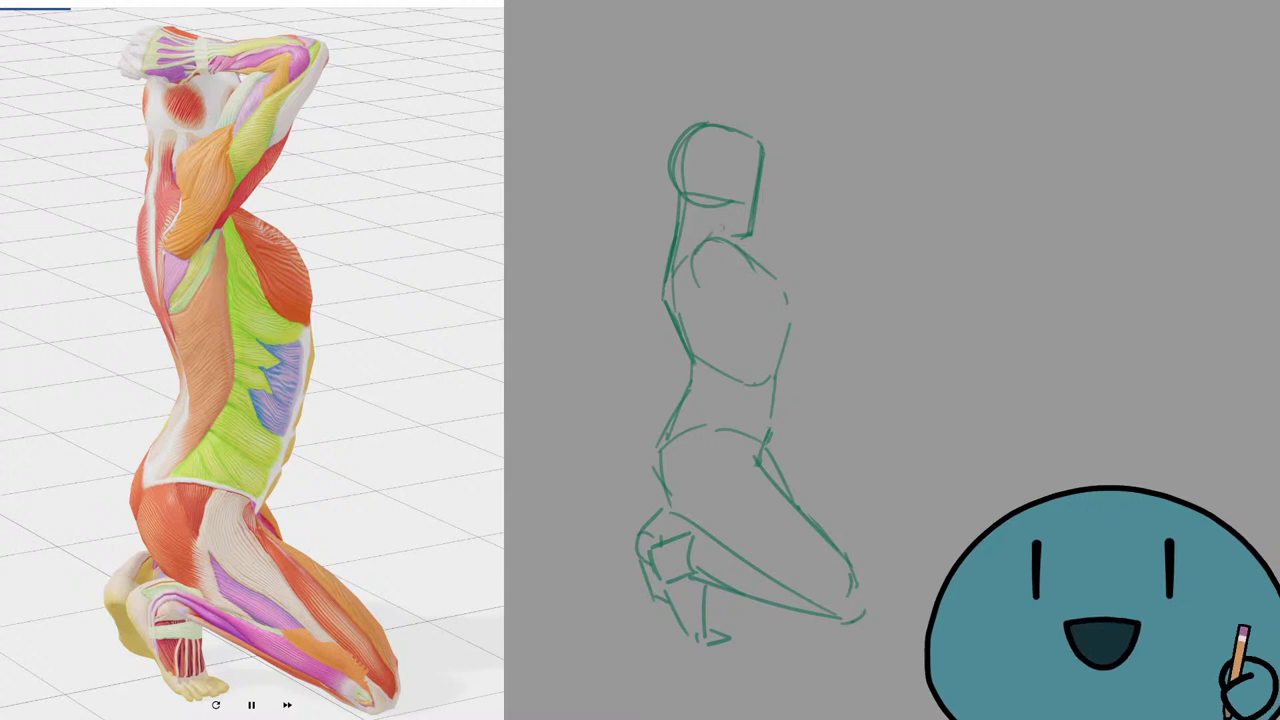
Draw the upper edge of the raised upper arm from the shoulder past the face to a rounded elbow.
drag(700, 248, 766, 162)
key(ctrl+z)
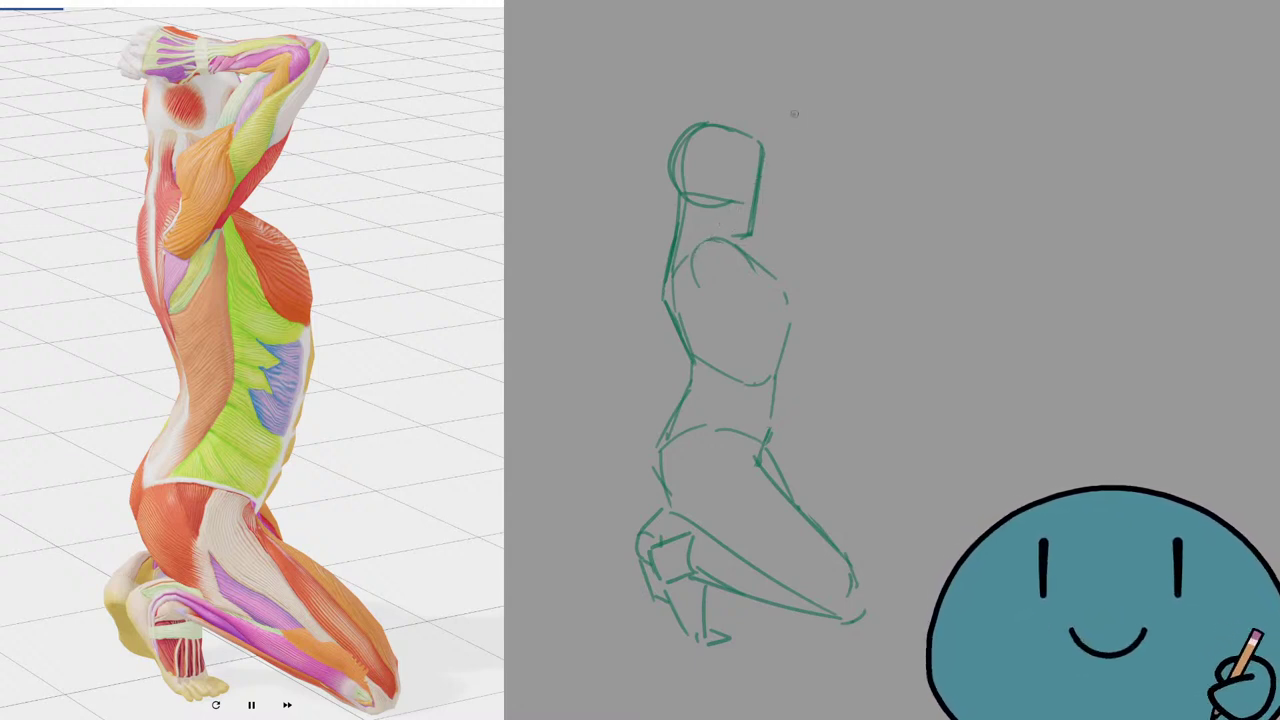
drag(808, 108, 806, 110)
drag(698, 250, 806, 114)
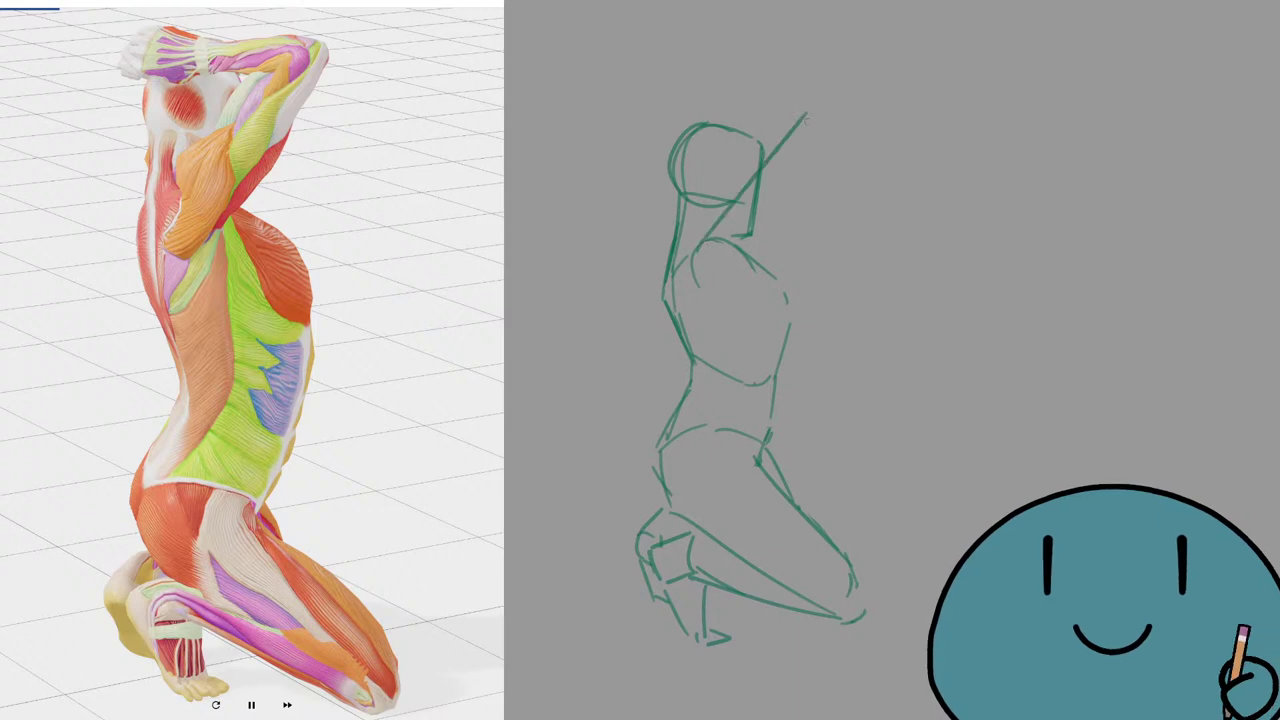
key(ctrl+z)
mouse_move(712, 238)
mouse_down()
mouse_move(796, 120)
mouse_move(808, 110)
mouse_move(827, 128)
mouse_up()
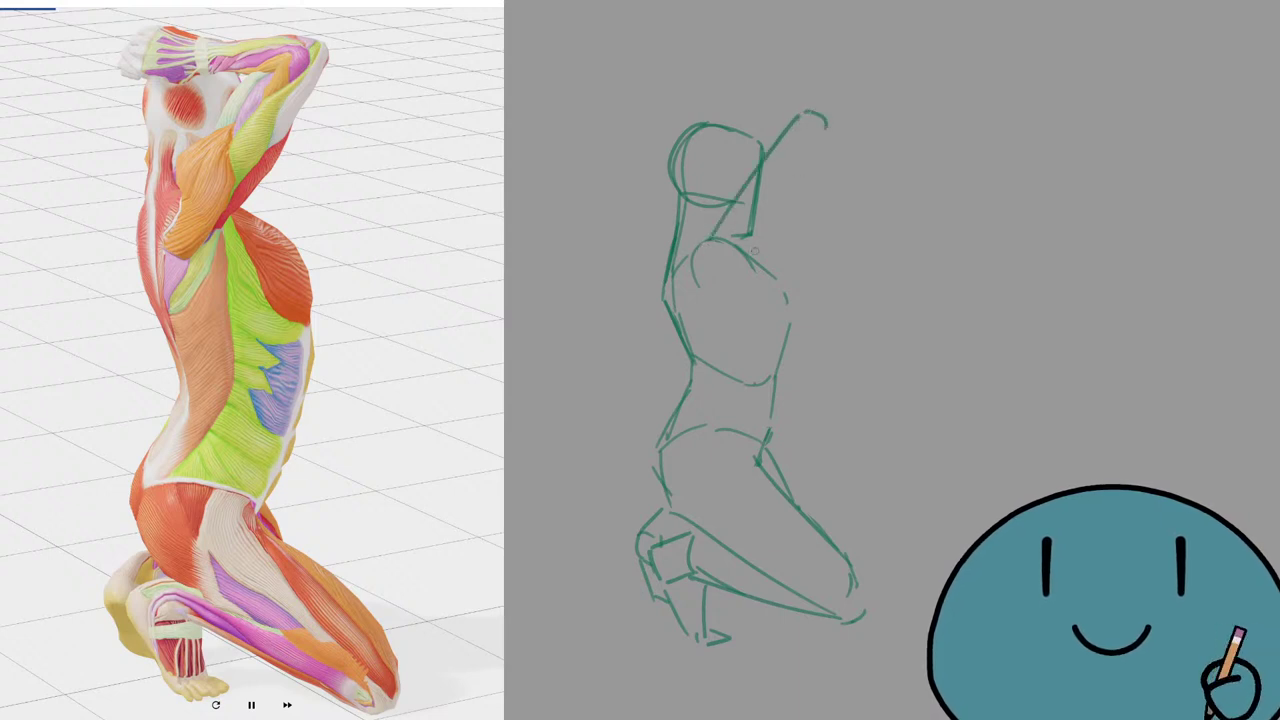
Draw the underside of the raised upper arm from elbow to armpit, then erase the overlapping jaw line and redraw the shoulder line.
mouse_move(756, 266)
mouse_down()
mouse_move(844, 134)
mouse_move(768, 260)
mouse_up()
key(ctrl+z)
key(ctrl+z)
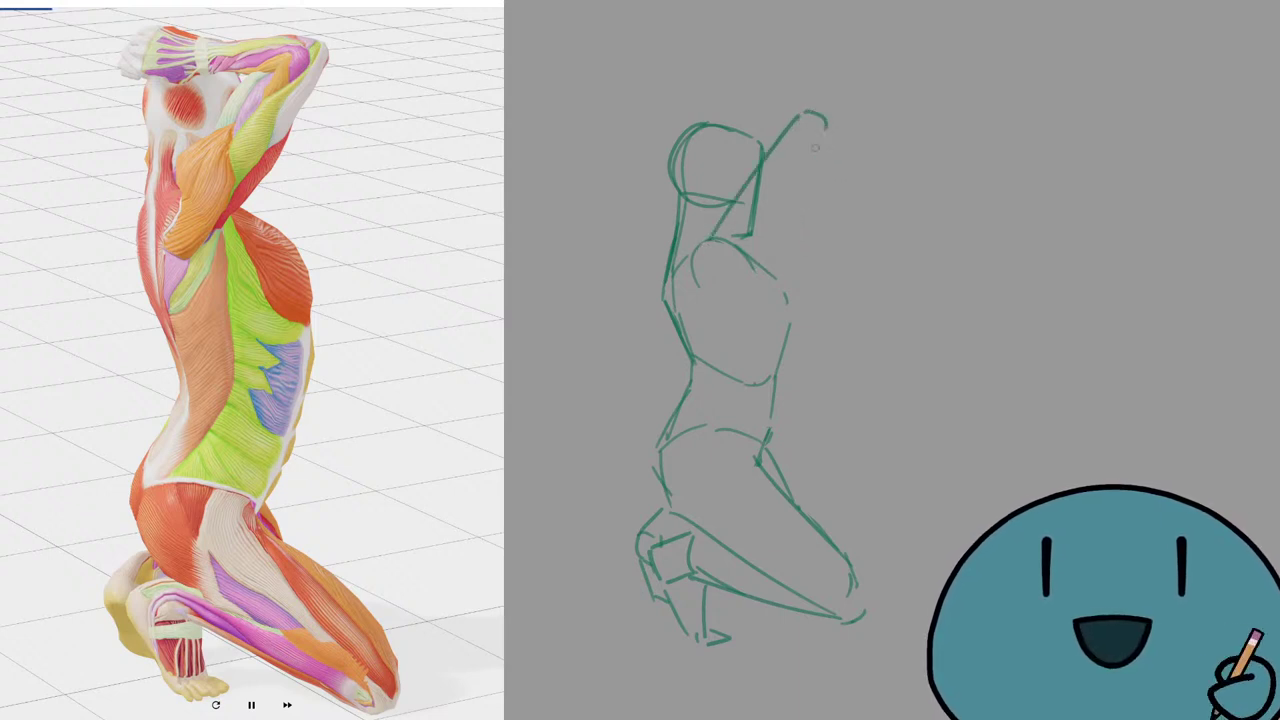
drag(825, 134, 752, 264)
key(e)
mouse_move(762, 174)
mouse_down()
mouse_move(733, 264)
mouse_move(738, 251)
mouse_move(696, 246)
mouse_up()
key(ctrl+z)
key(ctrl+z)
Sketch the armpit line running into the ribcage and the curved front contour of the chest.
mouse_move(735, 205)
mouse_down()
mouse_move(688, 259)
mouse_move(715, 254)
mouse_move(730, 218)
mouse_move(739, 258)
mouse_move(775, 259)
mouse_move(746, 267)
mouse_move(769, 315)
mouse_up()
drag(779, 329, 790, 331)
mouse_move(761, 263)
mouse_down()
mouse_move(796, 303)
mouse_move(786, 348)
mouse_up()
key(ctrl+z)
key(ctrl+z)
key(ctrl+z)
mouse_move(763, 264)
mouse_down()
mouse_move(778, 344)
mouse_move(783, 331)
mouse_move(778, 363)
mouse_move(793, 334)
mouse_move(775, 392)
mouse_up()
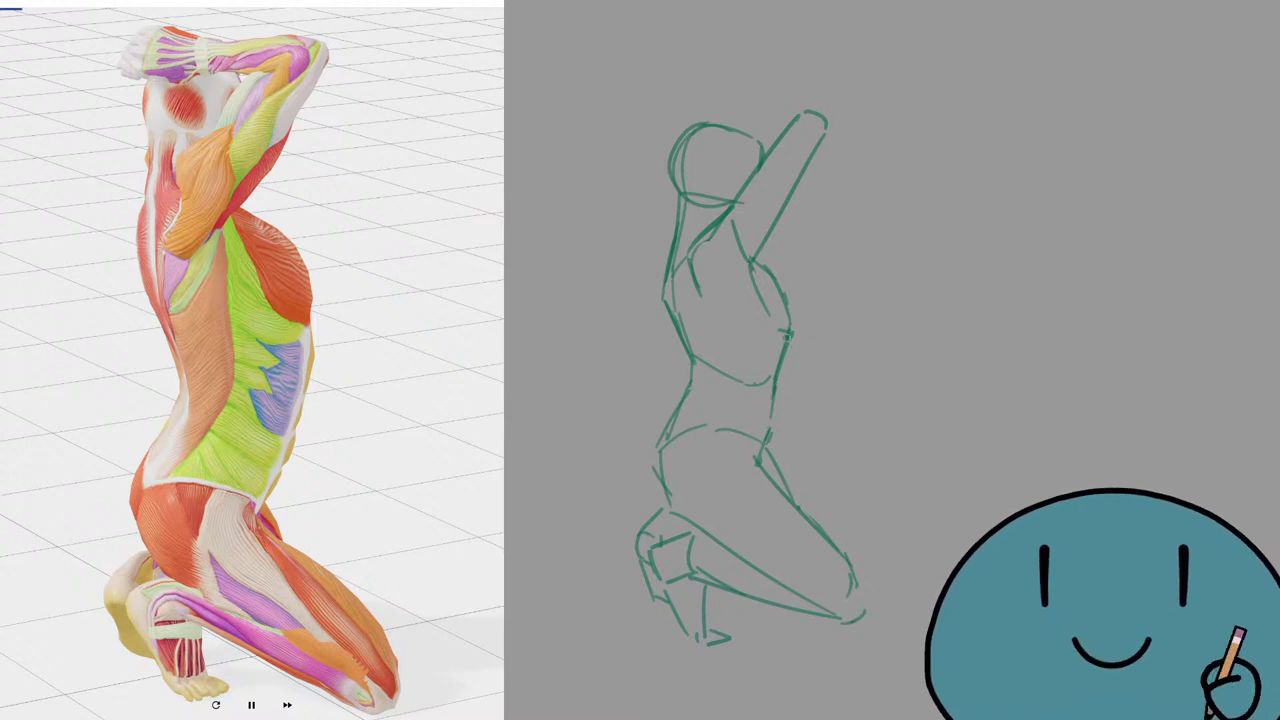
Redraw the front of the abdomen as one smooth line from the base of the chest to the hip.
key(ctrl+z)
drag(789, 336, 766, 434)
key(e)
key(ctrl+z)
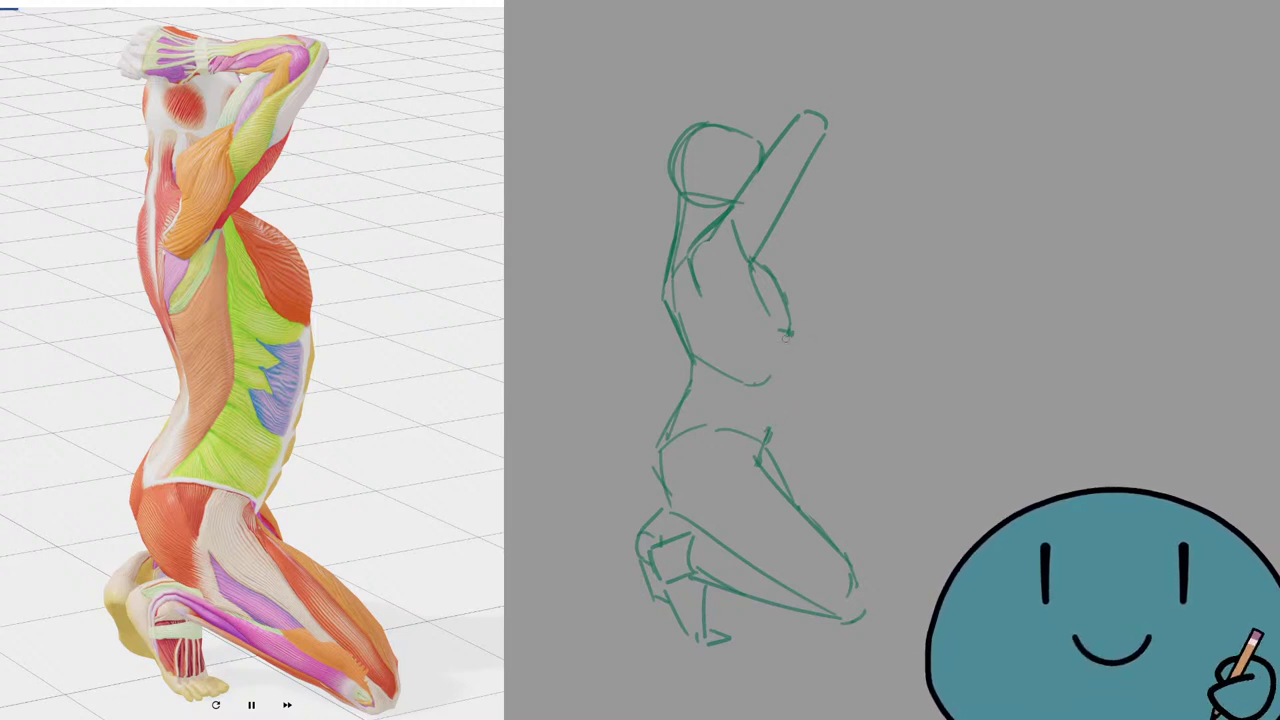
drag(788, 336, 768, 428)
key(ctrl+z)
drag(789, 336, 774, 425)
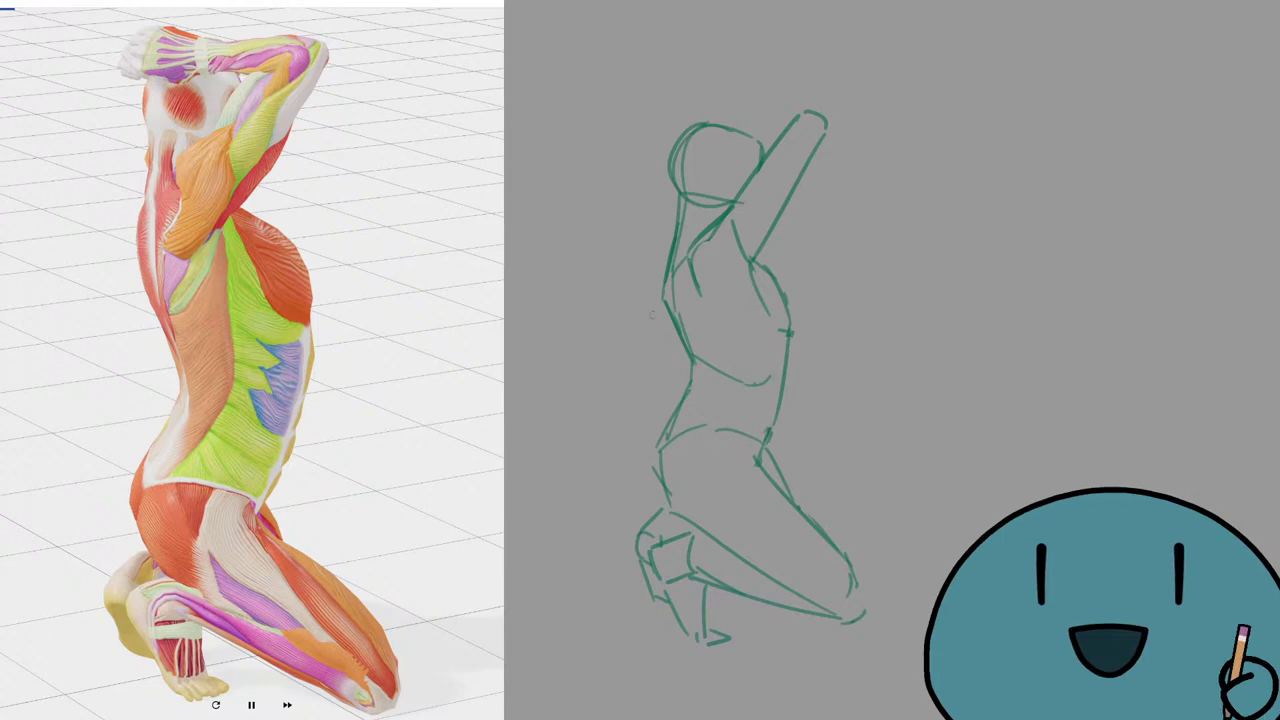
Rework the back contour from the neck down to the waist with a softer curve along the ribcage.
drag(667, 303, 689, 361)
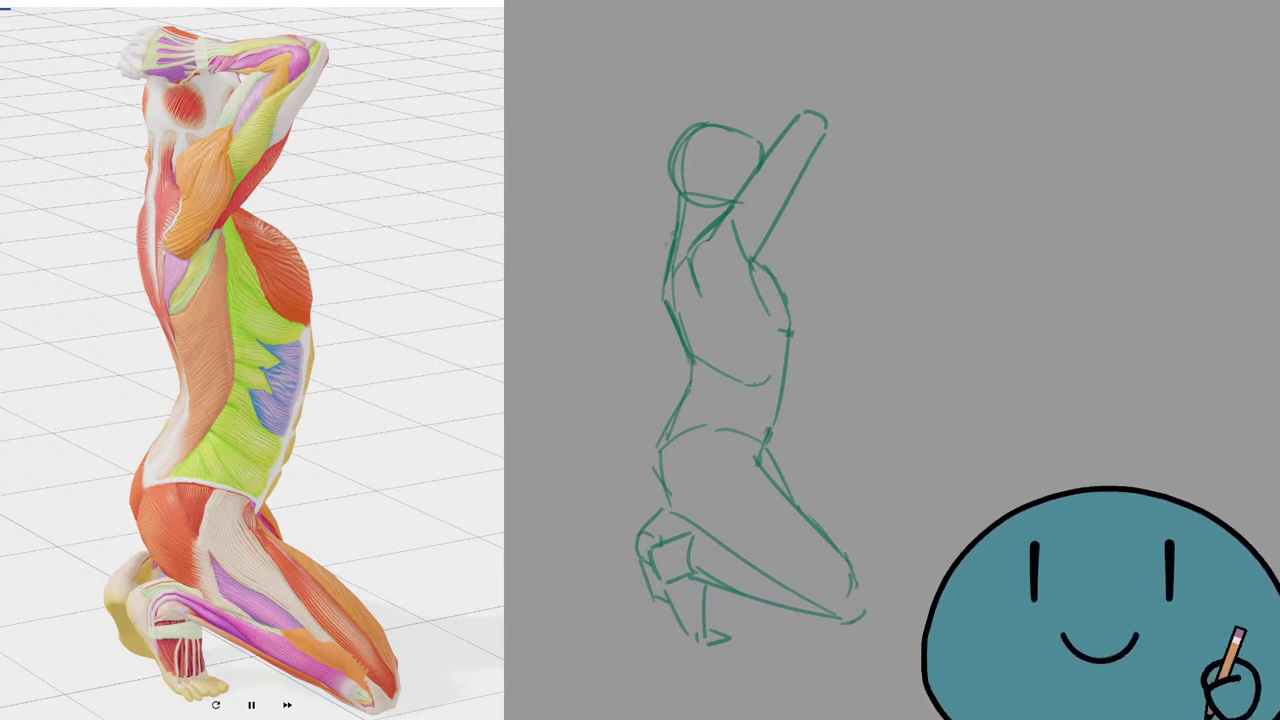
mouse_move(673, 233)
mouse_down()
mouse_move(668, 266)
mouse_move(671, 240)
mouse_move(650, 252)
mouse_move(672, 333)
mouse_move(674, 233)
mouse_move(660, 288)
mouse_move(685, 349)
mouse_up()
key(ctrl+z)
key(ctrl+z)
key(ctrl+z)
drag(667, 284, 682, 340)
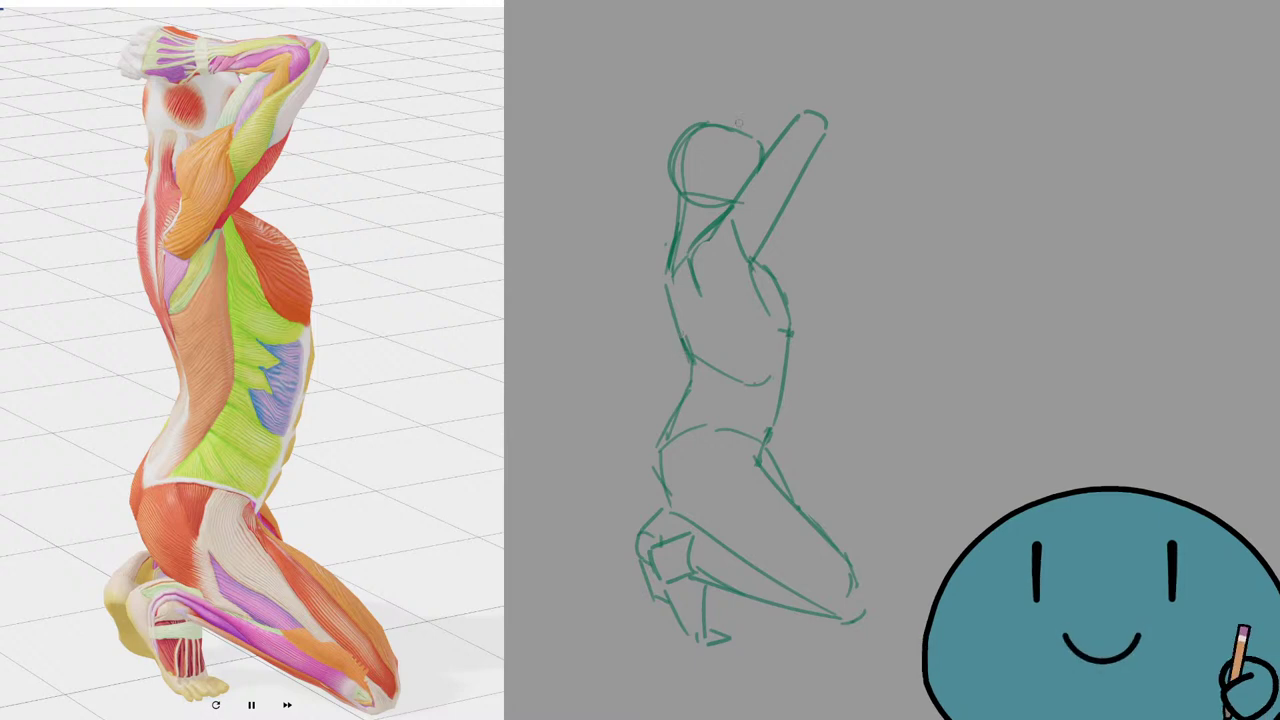
Draw the forearm reaching from the elbow back across the top of the head, ending in a blocky wrist and hand.
drag(820, 112, 826, 134)
mouse_move(716, 138)
mouse_down()
mouse_move(724, 114)
mouse_move(816, 101)
mouse_move(826, 132)
mouse_move(720, 146)
mouse_up()
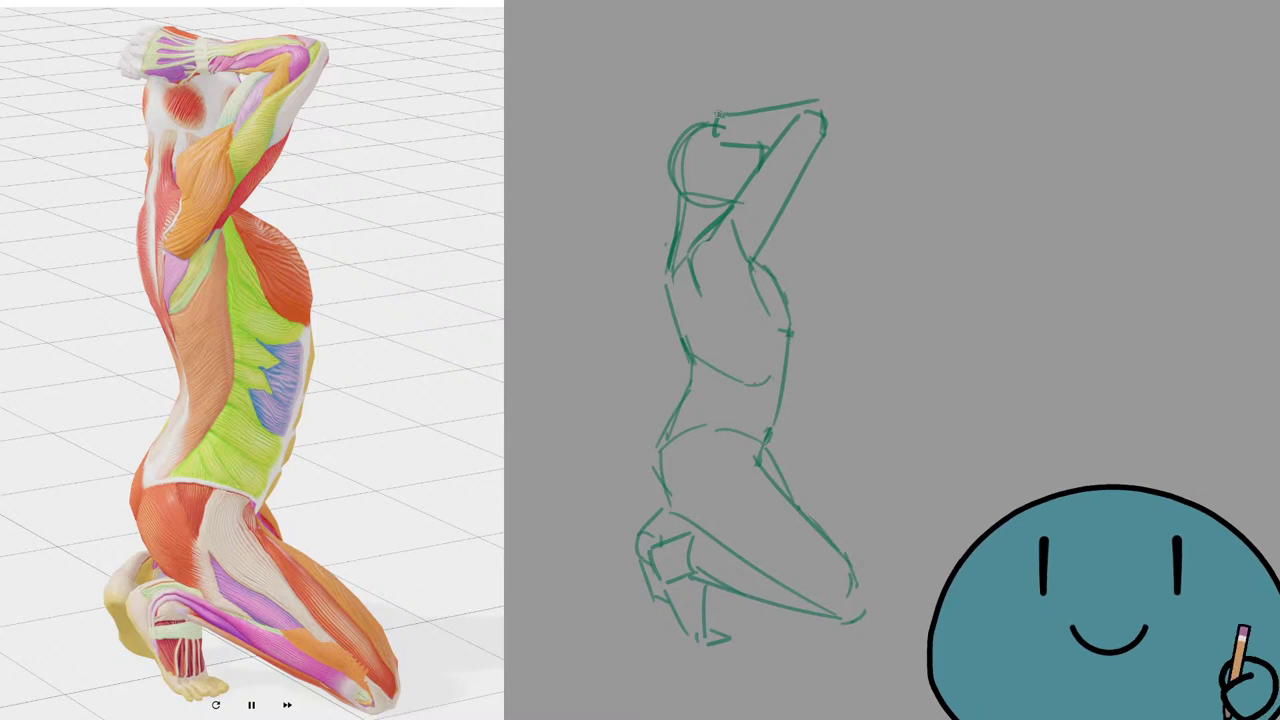
mouse_move(718, 109)
mouse_down()
mouse_move(673, 116)
mouse_move(682, 147)
mouse_up()
mouse_move(706, 126)
mouse_down()
mouse_move(686, 138)
mouse_move(702, 124)
mouse_move(690, 128)
mouse_up()
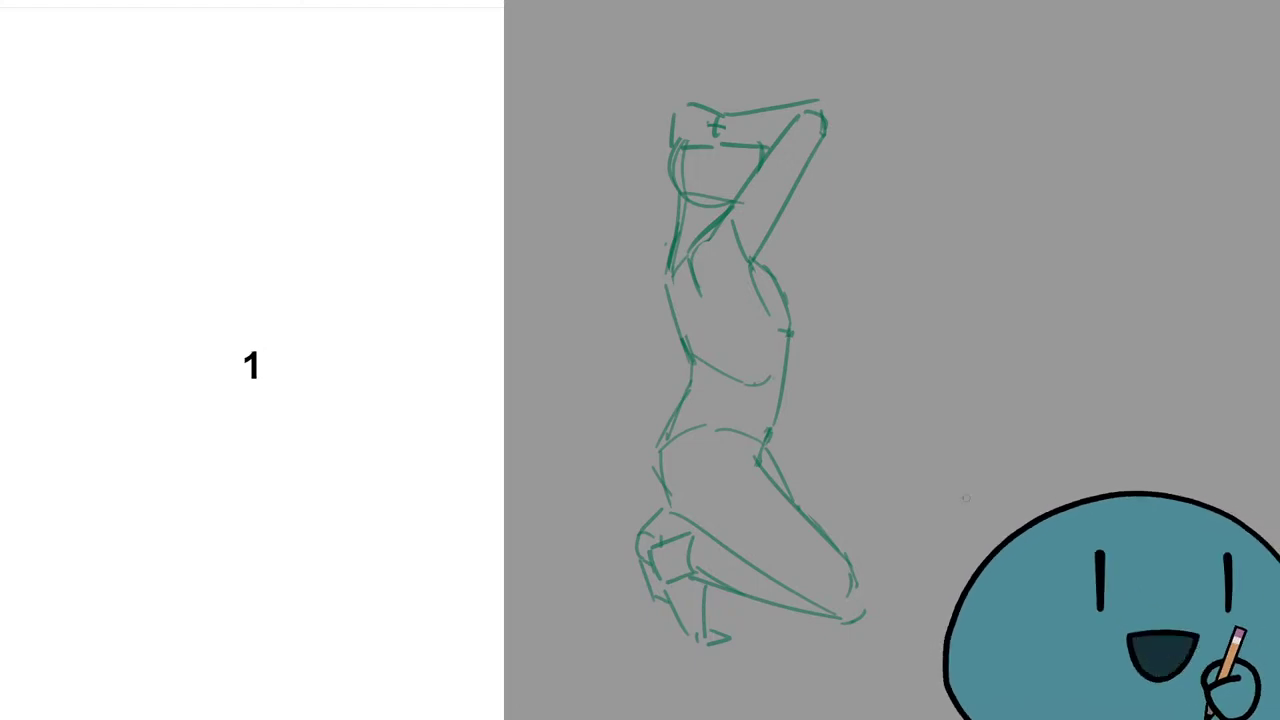
Clear the finished kneeling sketch and leave the timed session to open the striding male 3D pose on the Posemaniacs site.
key(Delete)
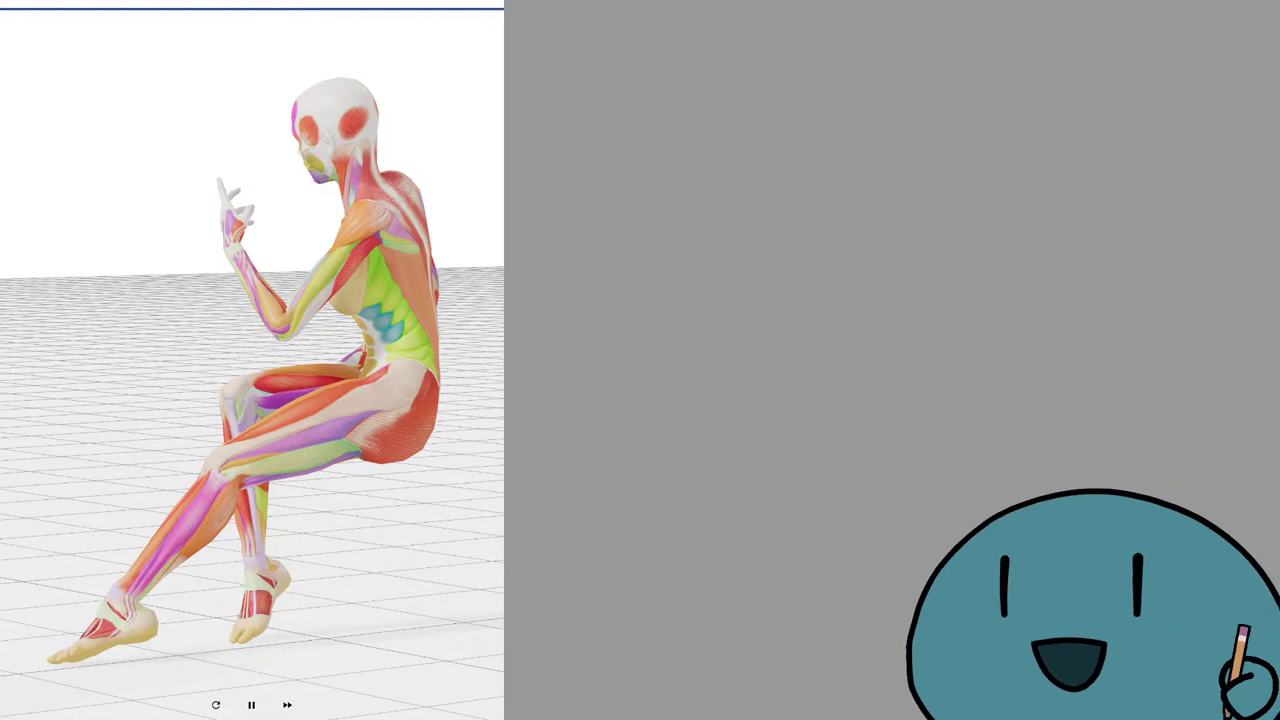
scroll(252, 360, up, 1)
scroll(252, 300, up, 1)
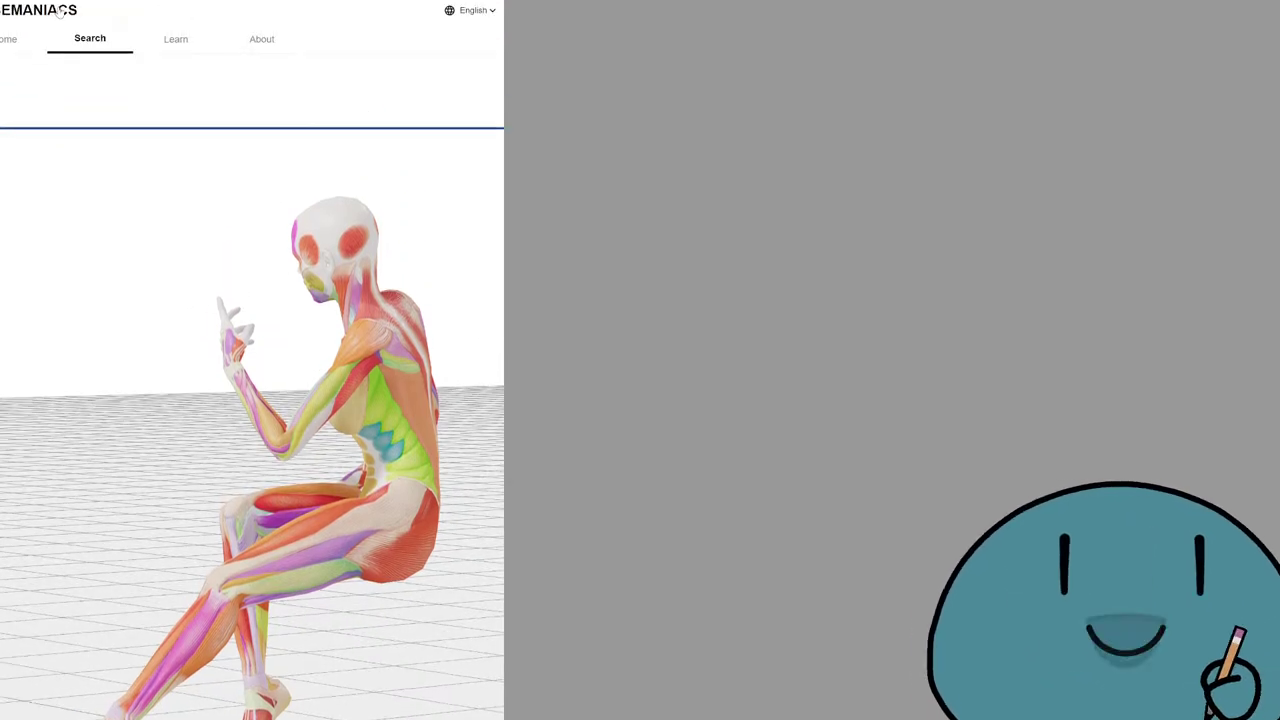
click(60, 22)
click(288, 261)
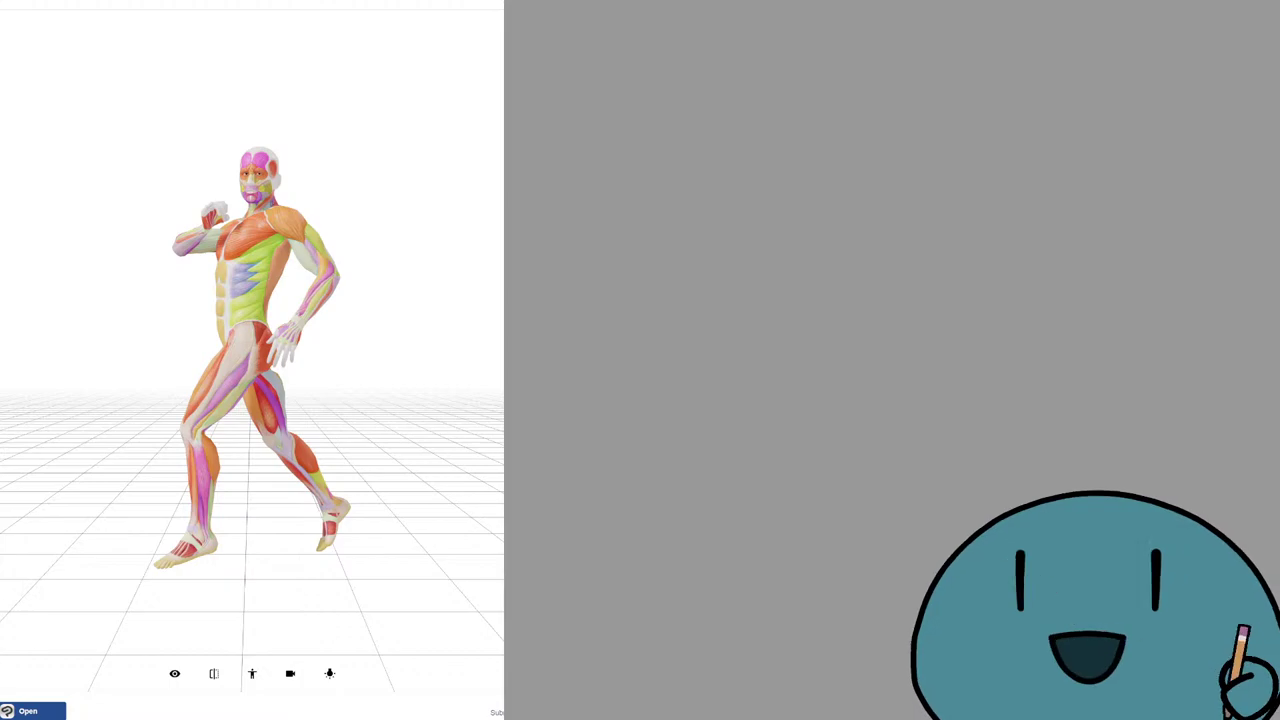
Examine the striding male model from the front, the back and different camera heights.
drag(269, 380, 345, 388)
drag(236, 347, 391, 366)
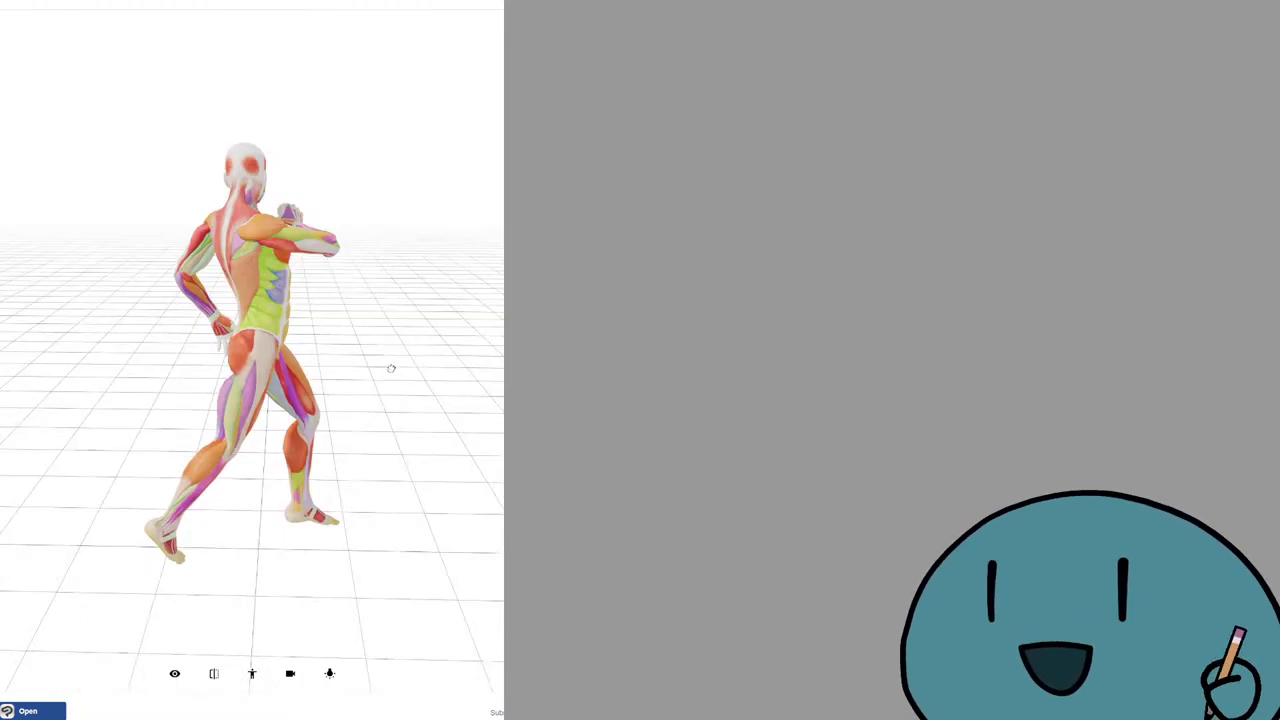
drag(175, 348, 335, 392)
drag(215, 395, 249, 323)
drag(359, 321, 335, 380)
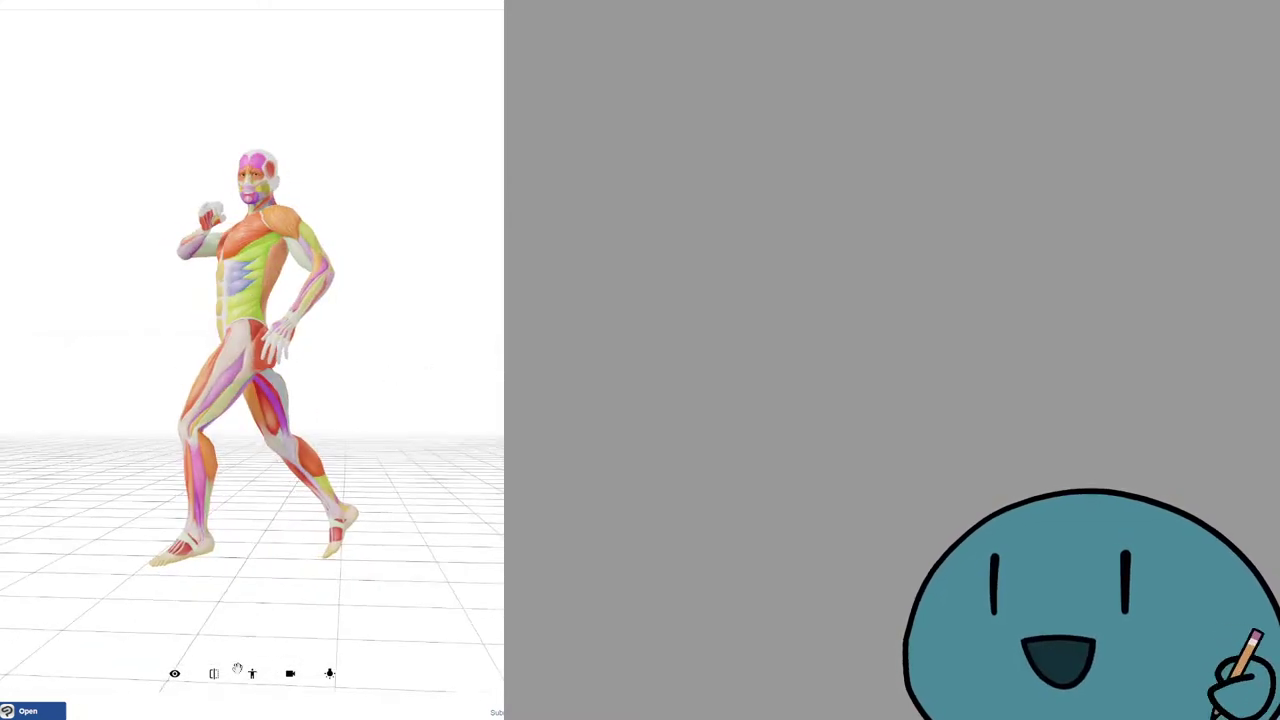
Switch the striding pose to the female model and view it enlarged from several sides.
click(355, 682)
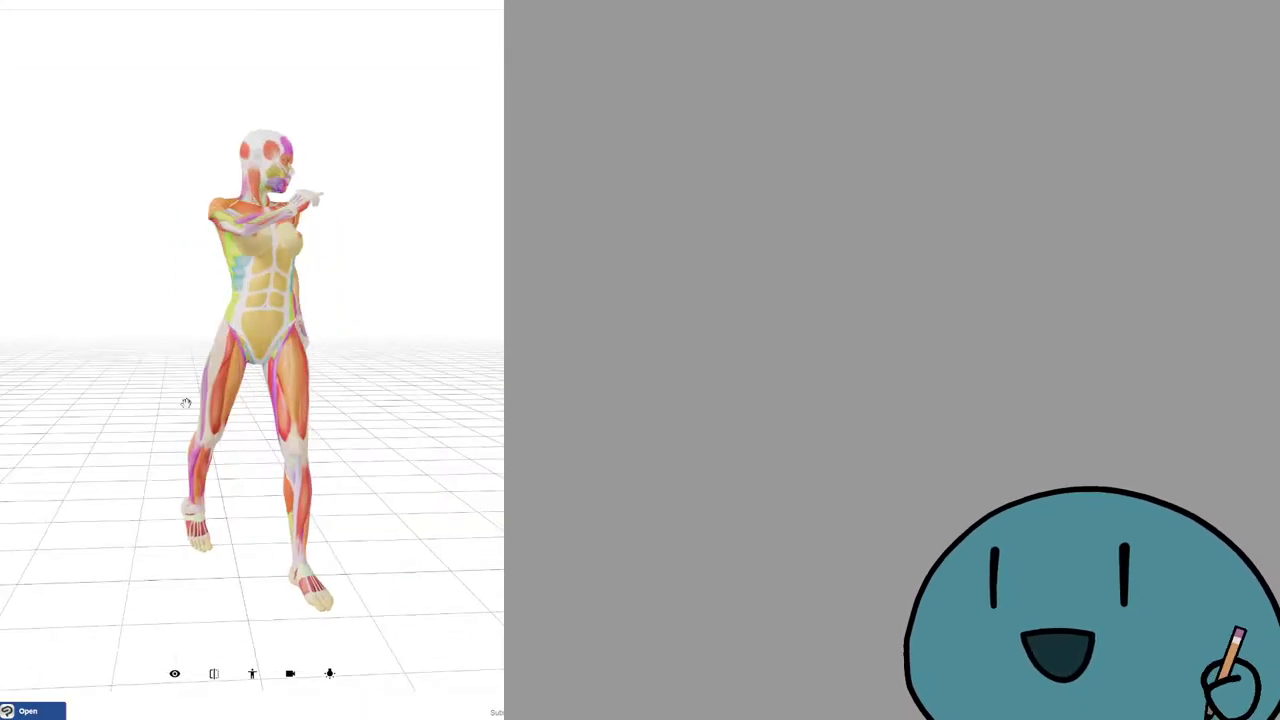
drag(362, 411, 410, 411)
drag(160, 400, 400, 409)
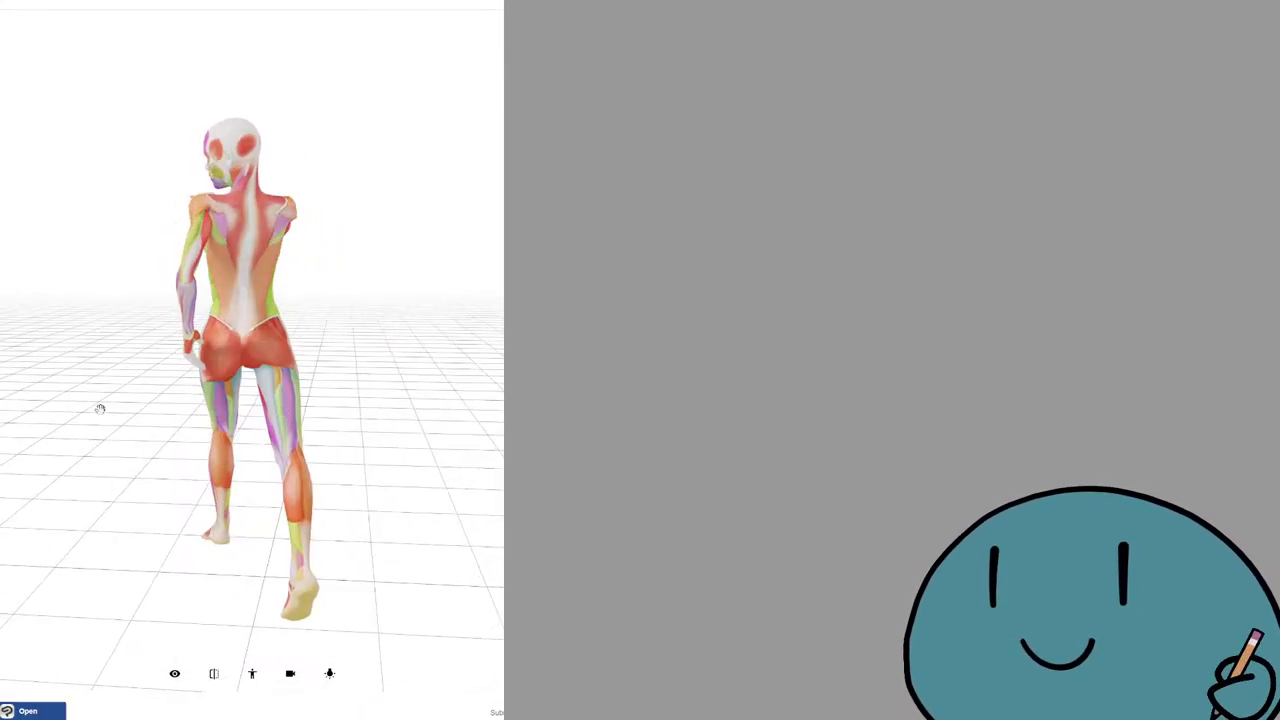
scroll(231, 428, up, 5)
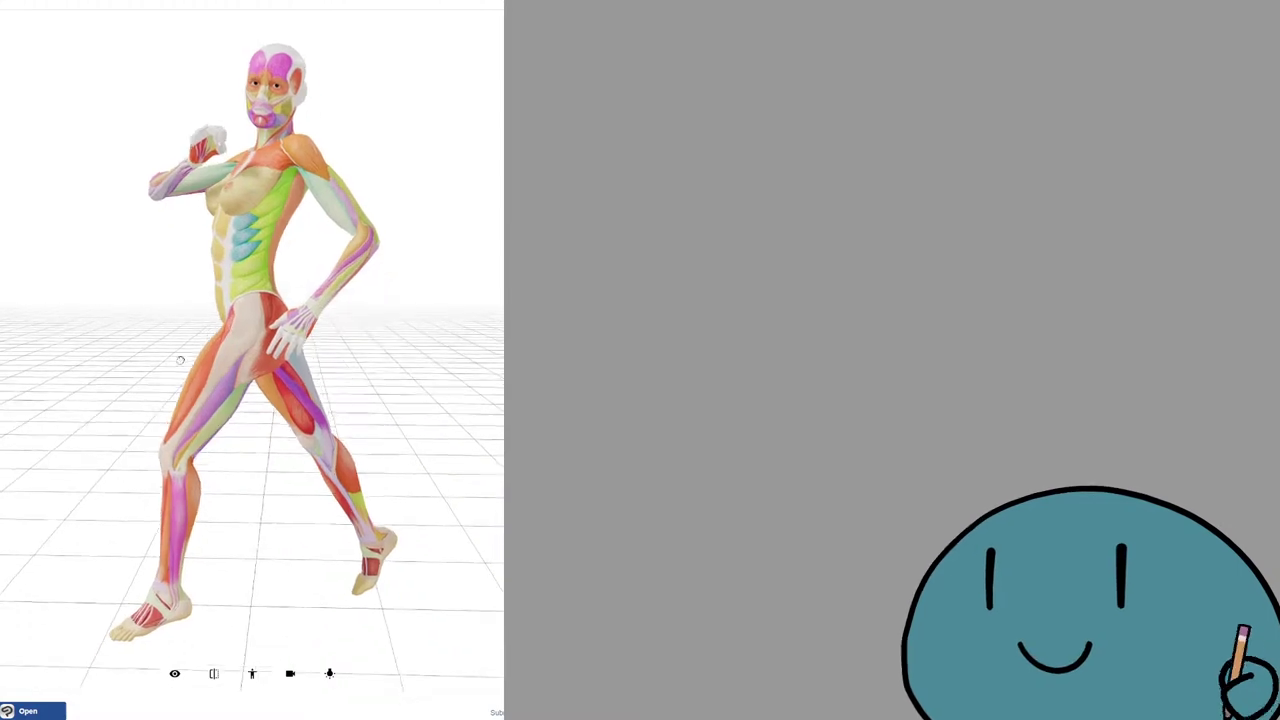
mouse_move(150, 347)
mouse_down()
mouse_move(208, 371)
mouse_move(140, 357)
mouse_up()
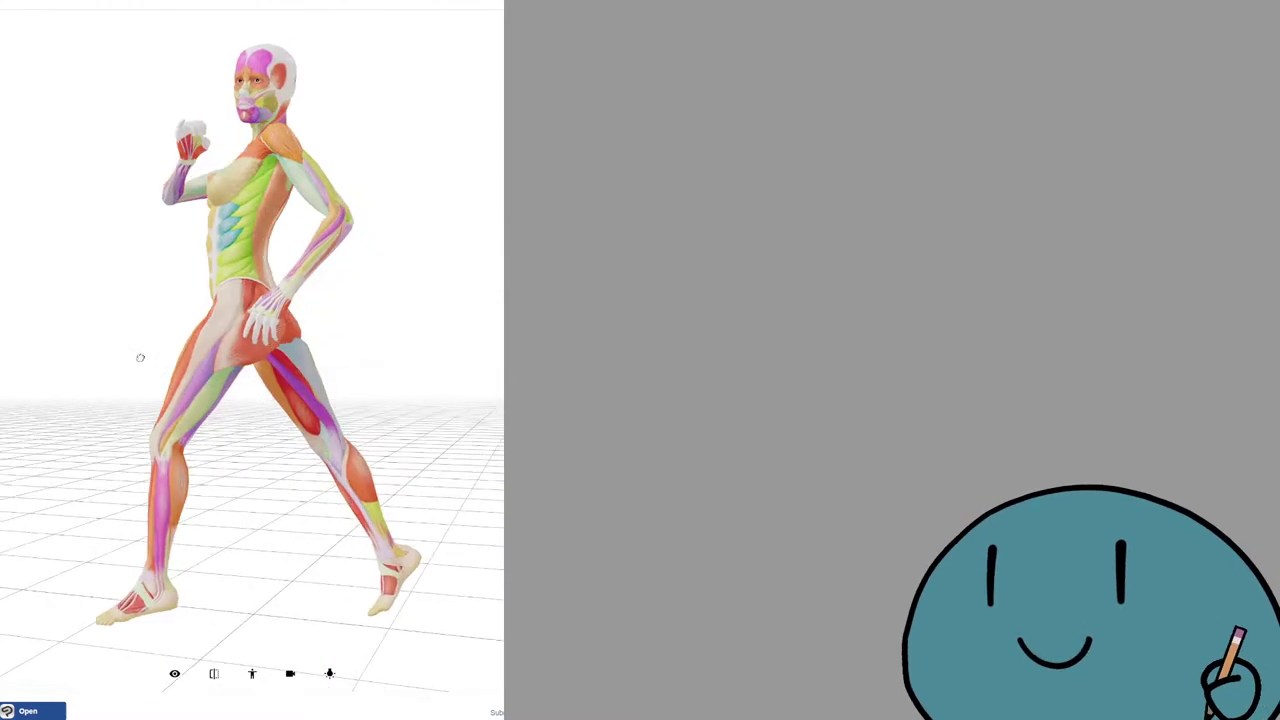
Orbit the striding female model to a three-quarter front view near hip height and enlarge it to fill the viewer.
drag(192, 122, 259, 119)
drag(338, 175, 80, 252)
drag(495, 312, 346, 256)
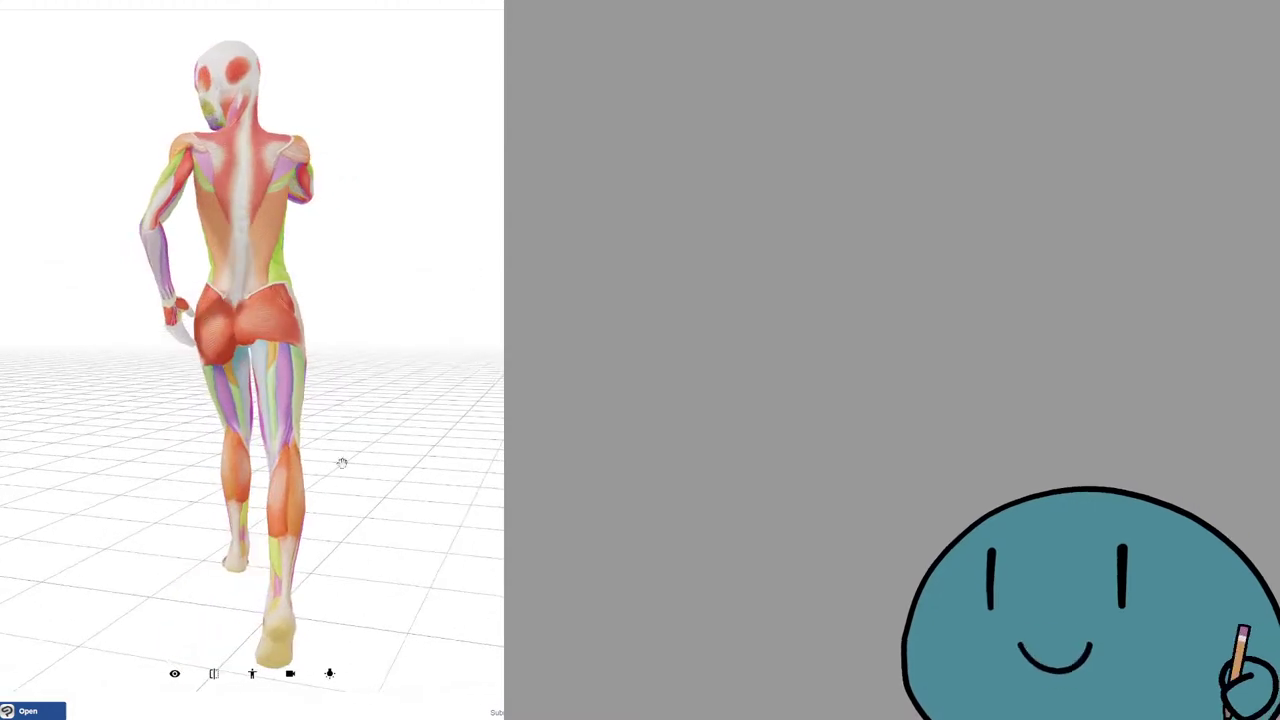
drag(343, 463, 340, 398)
drag(279, 325, 466, 368)
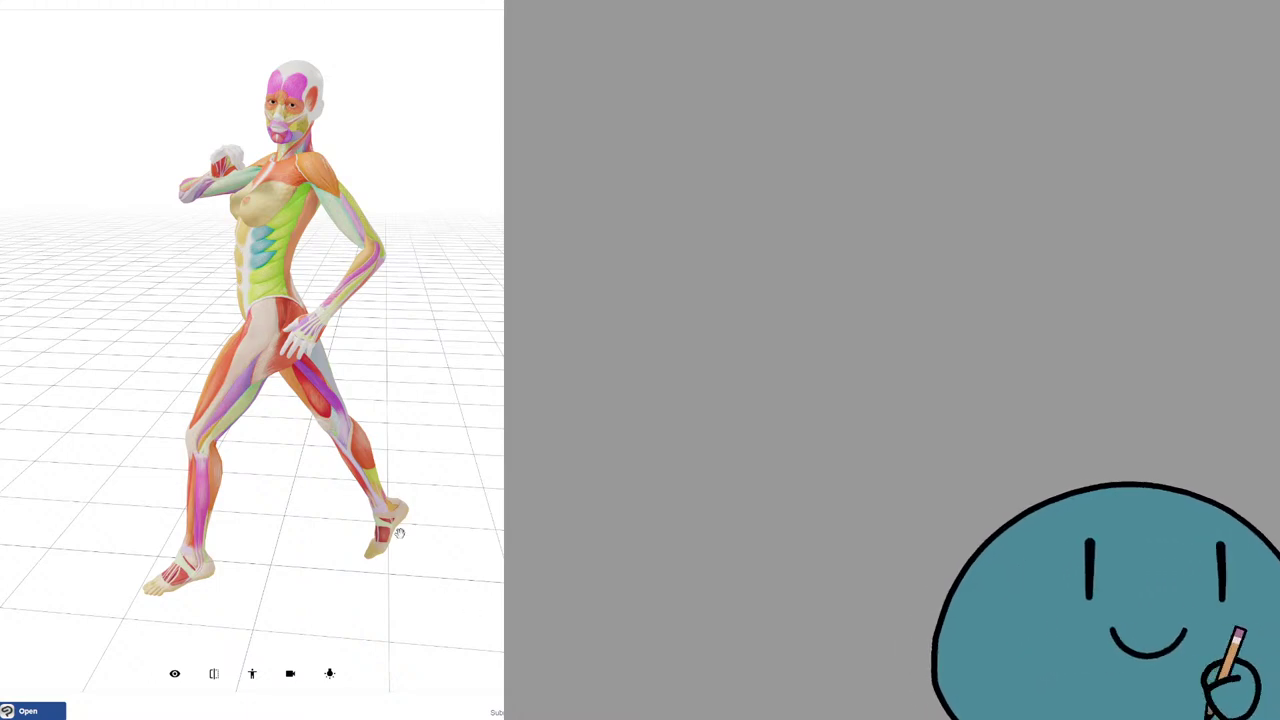
drag(234, 407, 213, 424)
scroll(213, 424, up, 3)
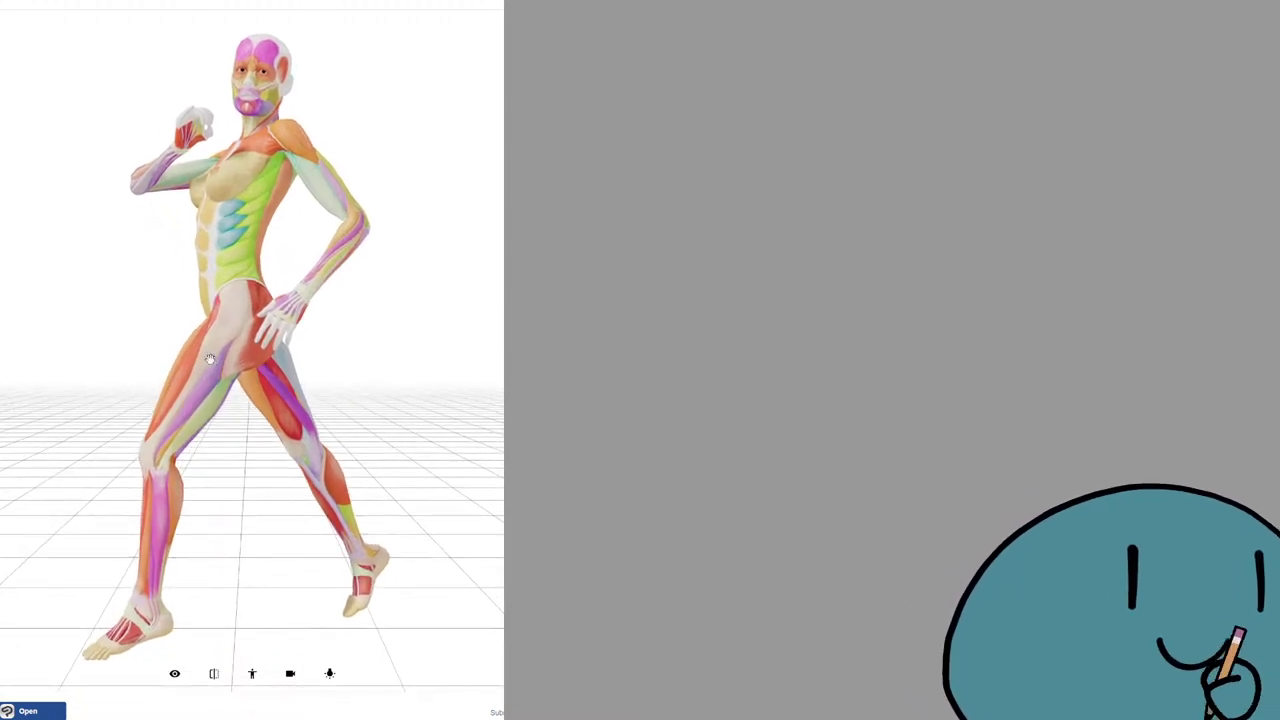
scroll(207, 364, up, 1)
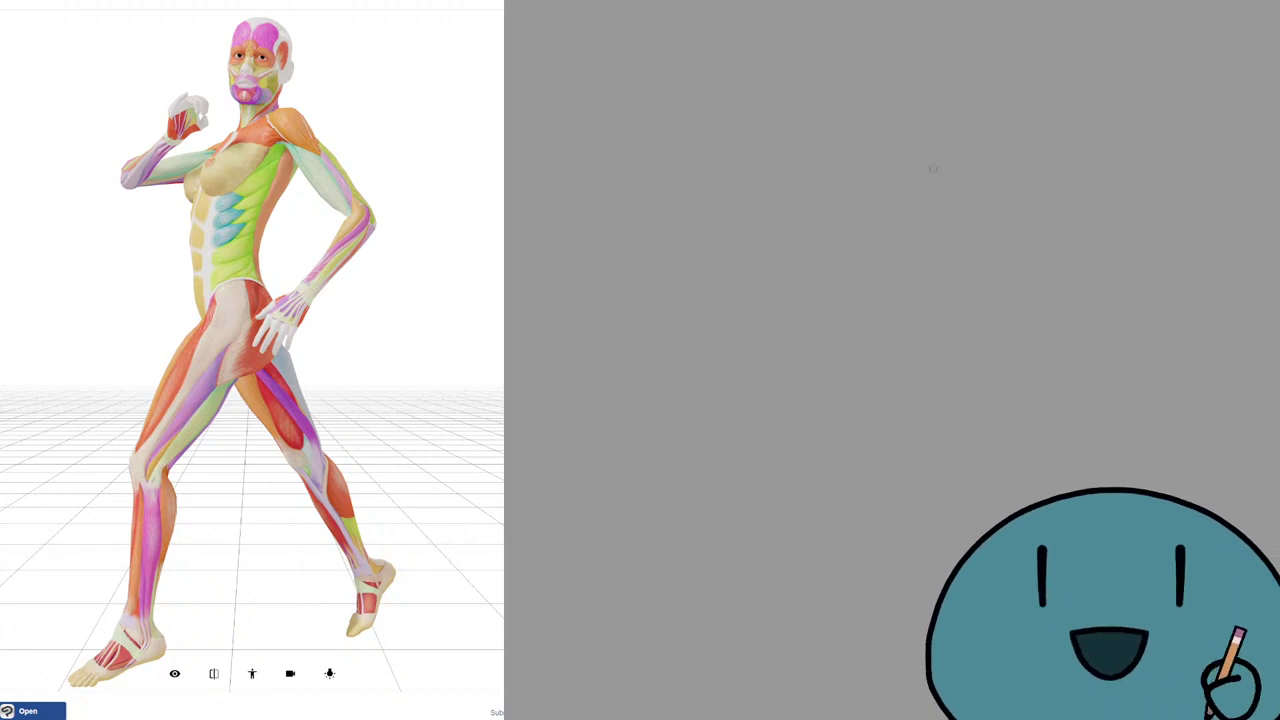
mouse_move(932, 168)
mouse_down()
mouse_move(818, 230)
mouse_move(746, 294)
mouse_up()
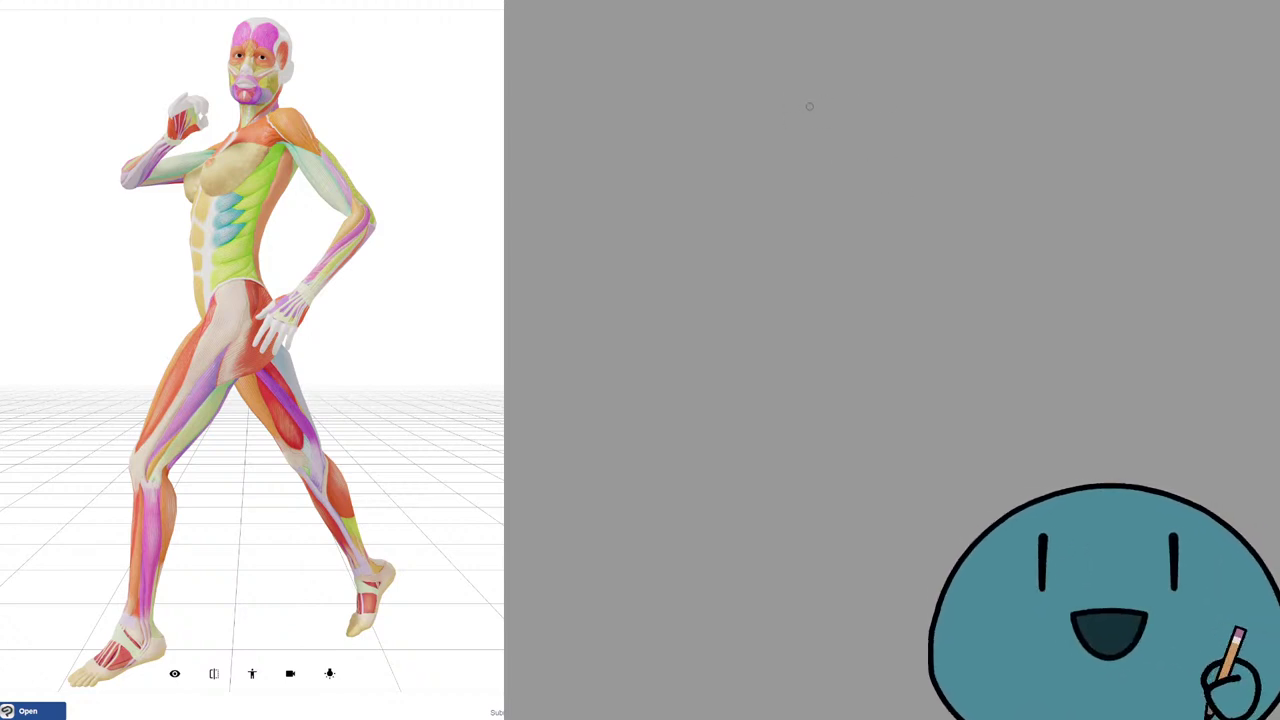
mouse_move(815, 52)
mouse_down()
mouse_move(766, 82)
mouse_move(830, 74)
mouse_up()
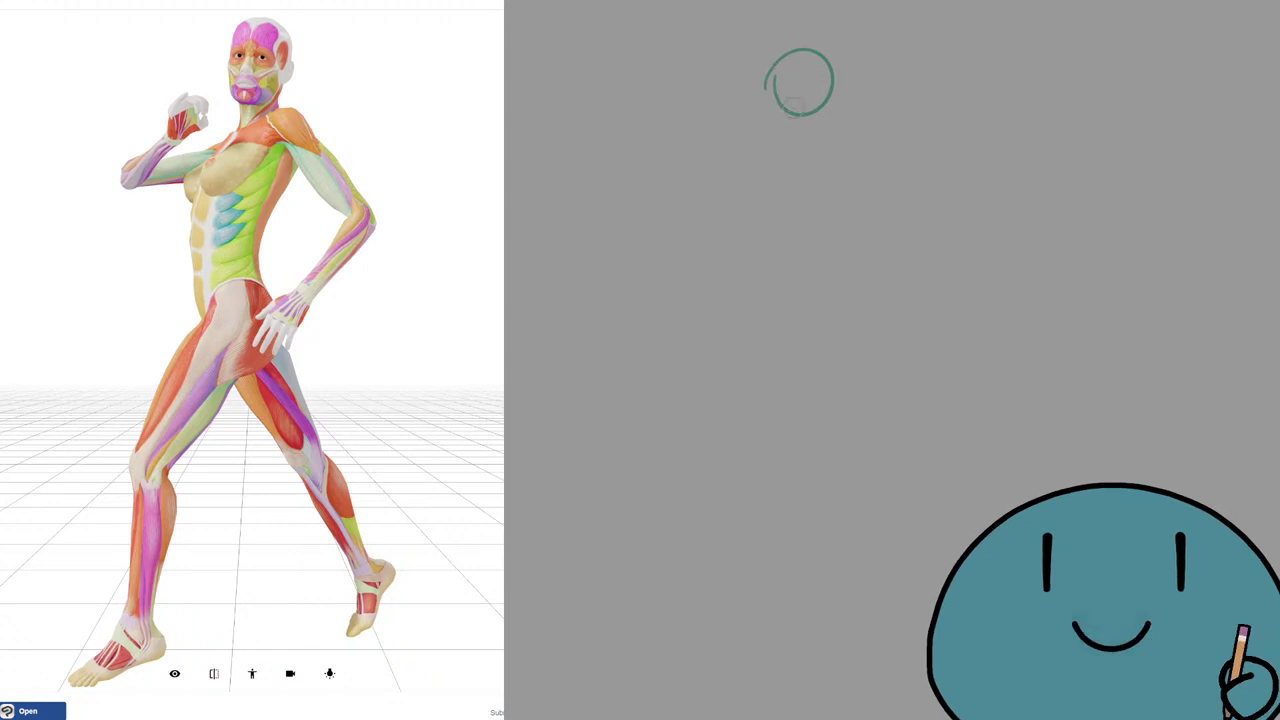
key(ctrl+z)
mouse_move(780, 47)
mouse_down()
mouse_move(782, 116)
mouse_move(780, 48)
mouse_move(771, 104)
mouse_move(777, 51)
mouse_move(761, 42)
mouse_move(781, 94)
mouse_move(774, 28)
mouse_move(760, 27)
mouse_move(810, 40)
mouse_move(758, 23)
mouse_move(731, 83)
mouse_move(732, 30)
mouse_up()
key(ctrl+z)
key(ctrl+z)
key(ctrl+z)
key(ctrl+z)
key(ctrl+z)
key(ctrl+z)
key(ctrl+z)
key(ctrl+z)
key(ctrl+z)
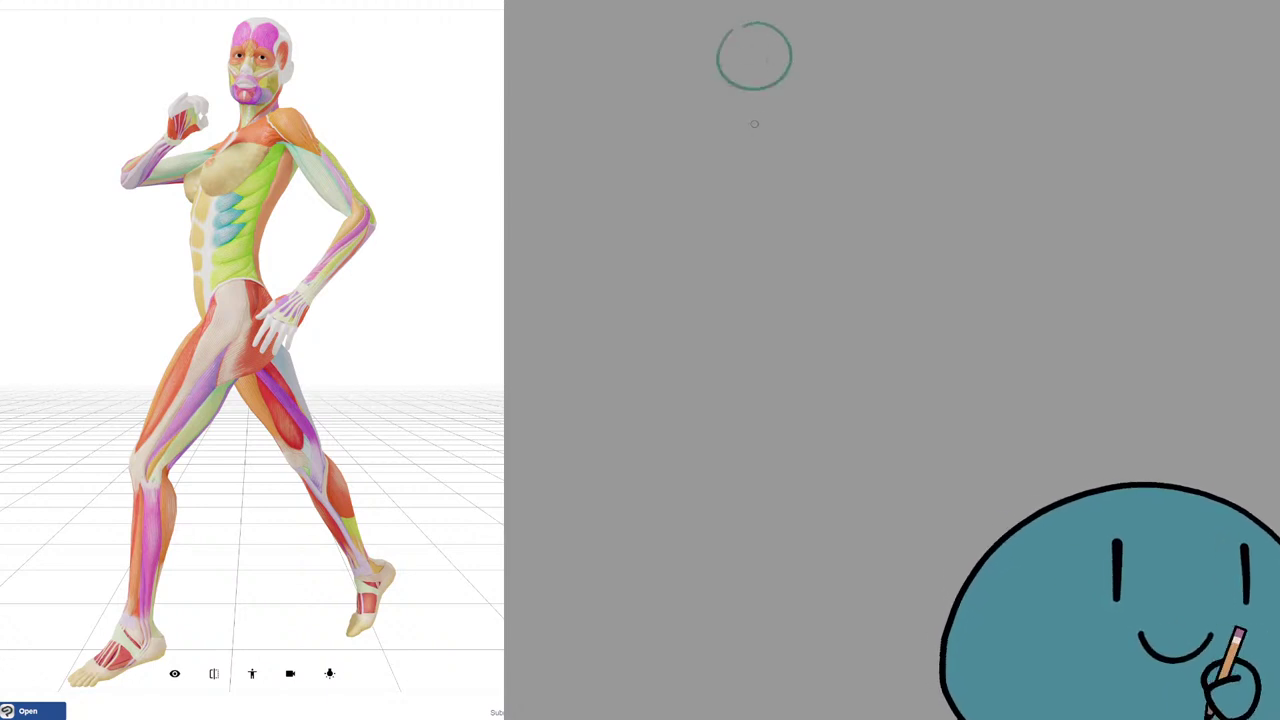
key(ctrl+z)
Draw the head circle near the top of the canvas with an off-centre vertical face line extending below it.
mouse_move(712, 52)
mouse_down()
mouse_move(719, 19)
mouse_move(763, 39)
mouse_move(730, 11)
mouse_move(763, 57)
mouse_move(721, 18)
mouse_move(729, 108)
mouse_up()
key(ctrl+z)
key(ctrl+z)
key(ctrl+z)
key(ctrl+z)
key(ctrl+z)
drag(736, 10, 727, 78)
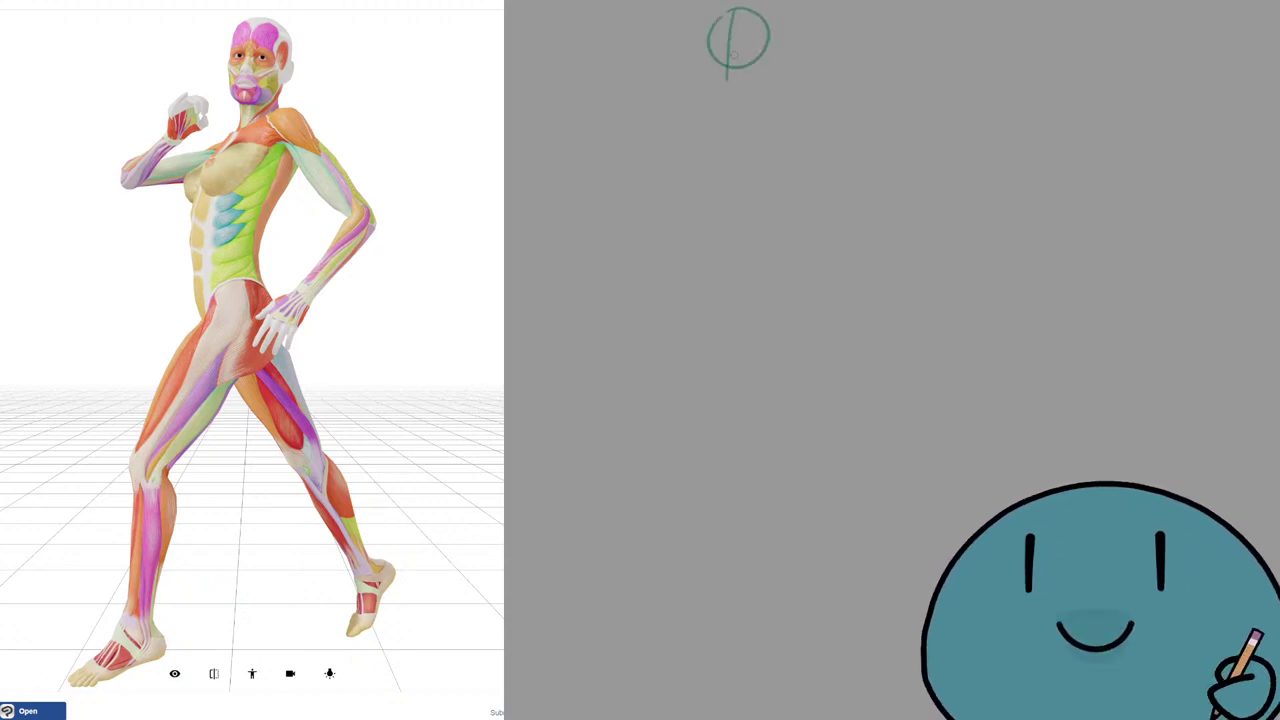
key(ctrl+z)
mouse_move(735, 11)
mouse_down()
mouse_move(727, 105)
mouse_move(730, 94)
mouse_up()
key(ctrl+z)
key(ctrl+z)
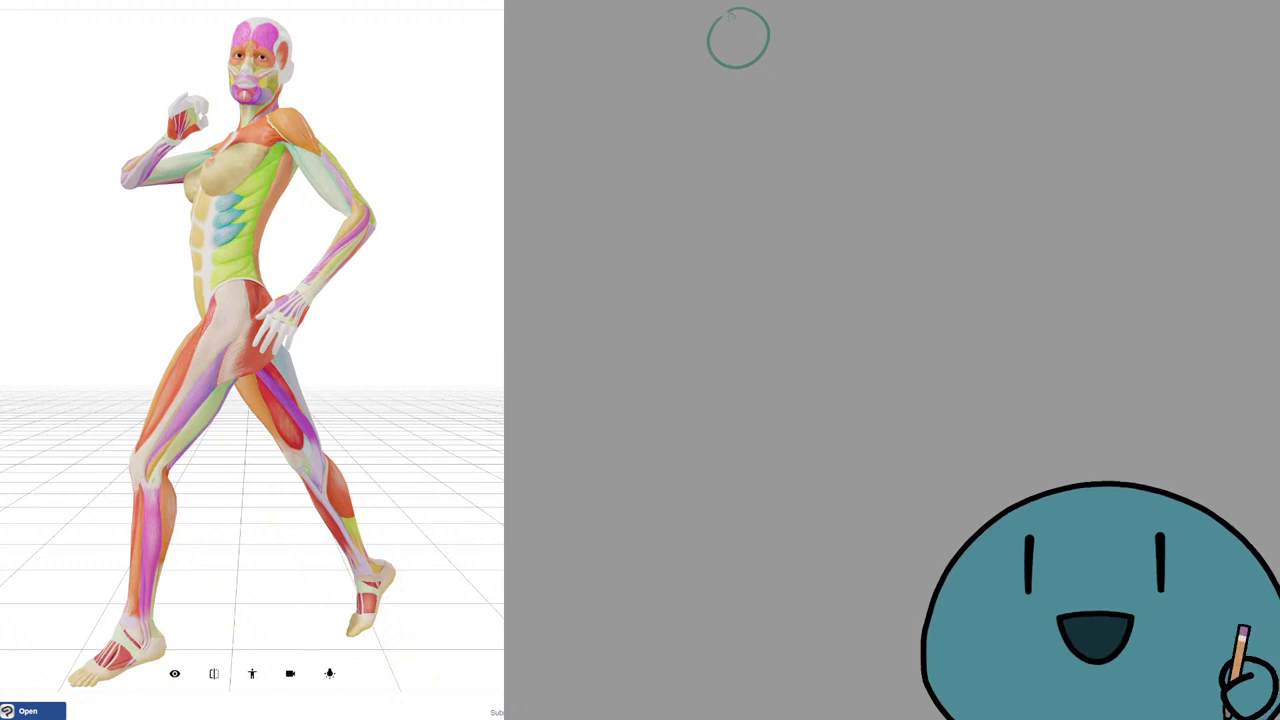
key(ctrl+z)
drag(736, 12, 728, 106)
key(ctrl+z)
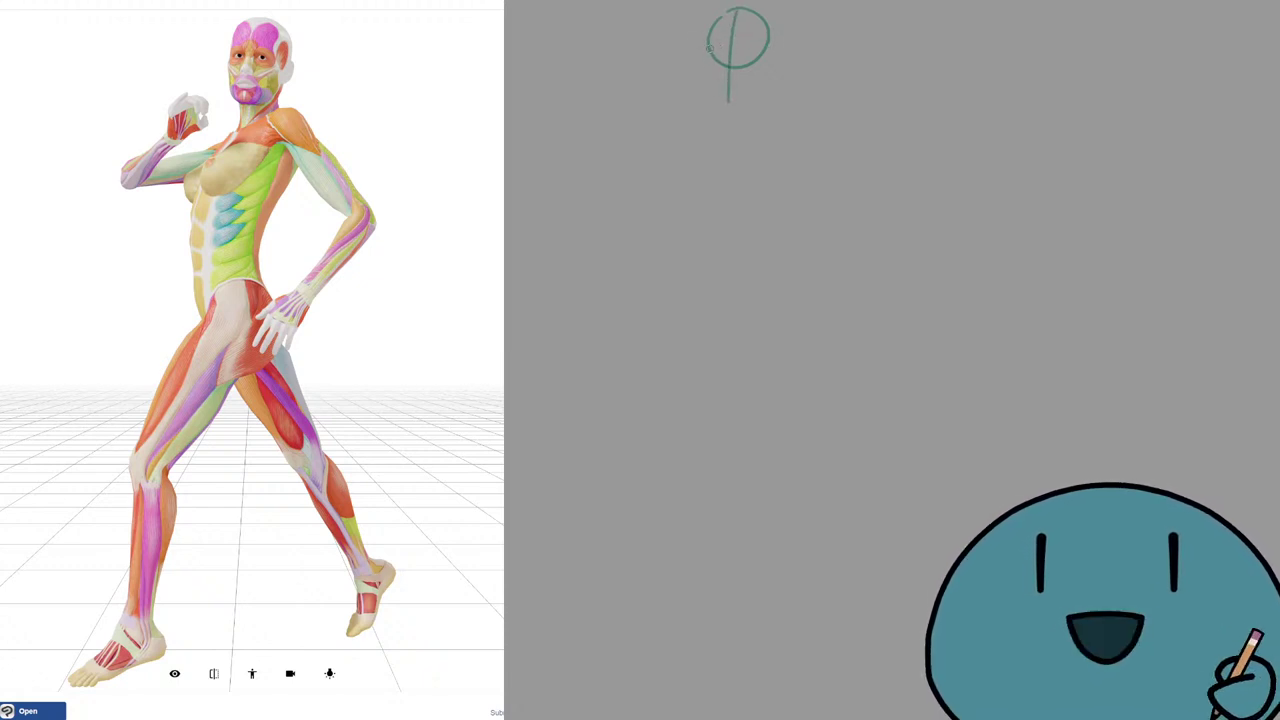
Add a curved eye line and a tapered, flat-chinned jaw to the head, and erase the circle's lower arc inside the face.
mouse_move(708, 38)
mouse_down()
mouse_move(765, 50)
mouse_move(706, 46)
mouse_move(709, 82)
mouse_move(707, 45)
mouse_move(710, 82)
mouse_up()
key(ctrl+z)
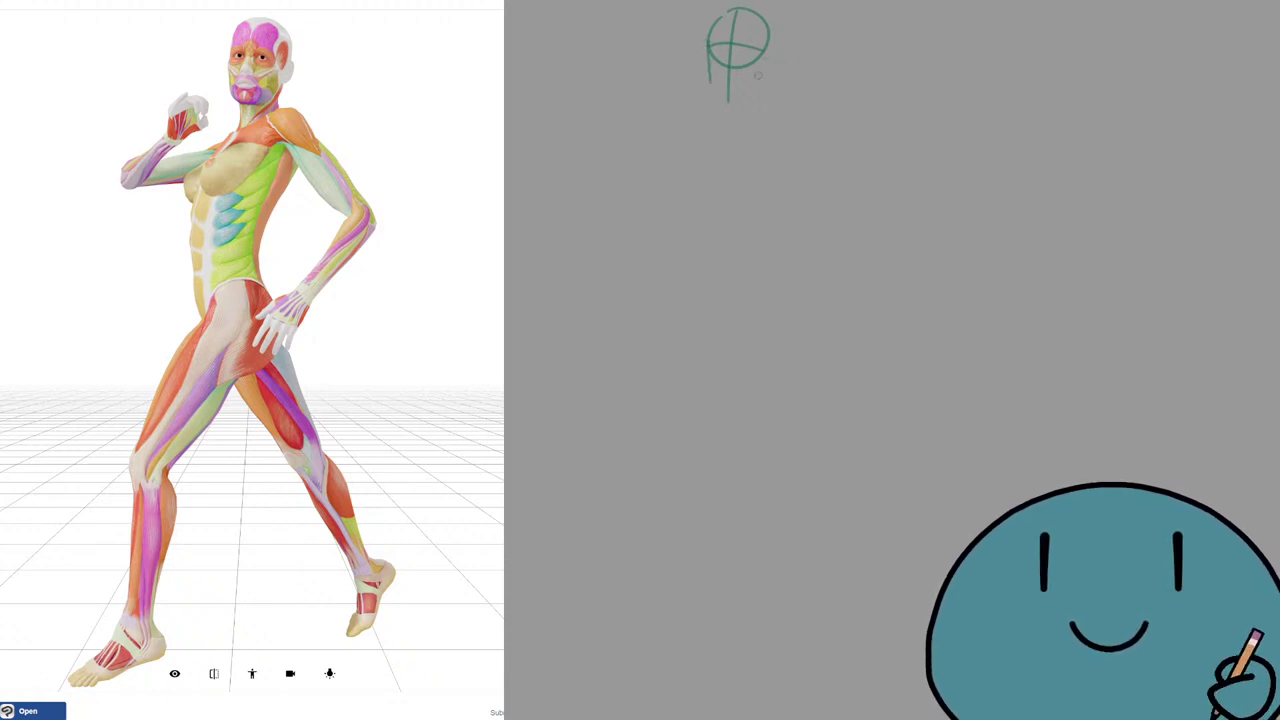
mouse_move(764, 50)
mouse_down()
mouse_move(758, 86)
mouse_move(718, 90)
mouse_move(734, 104)
mouse_up()
key(e)
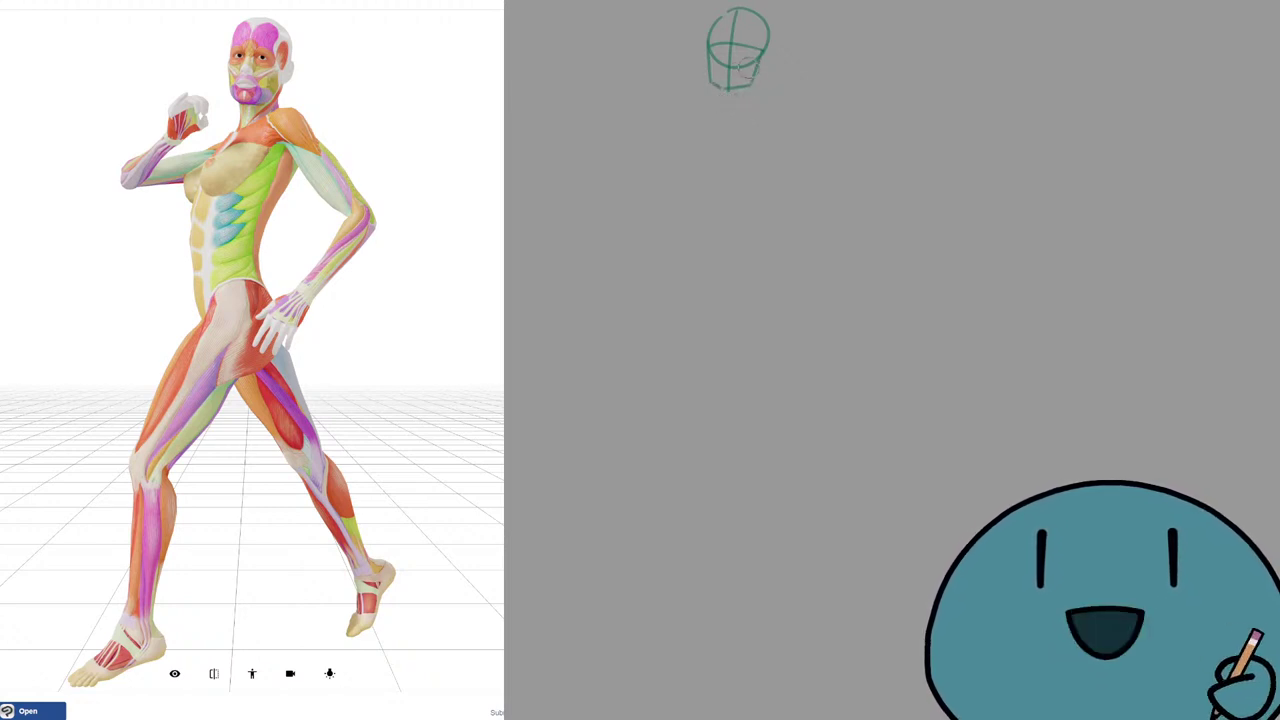
drag(754, 61, 742, 67)
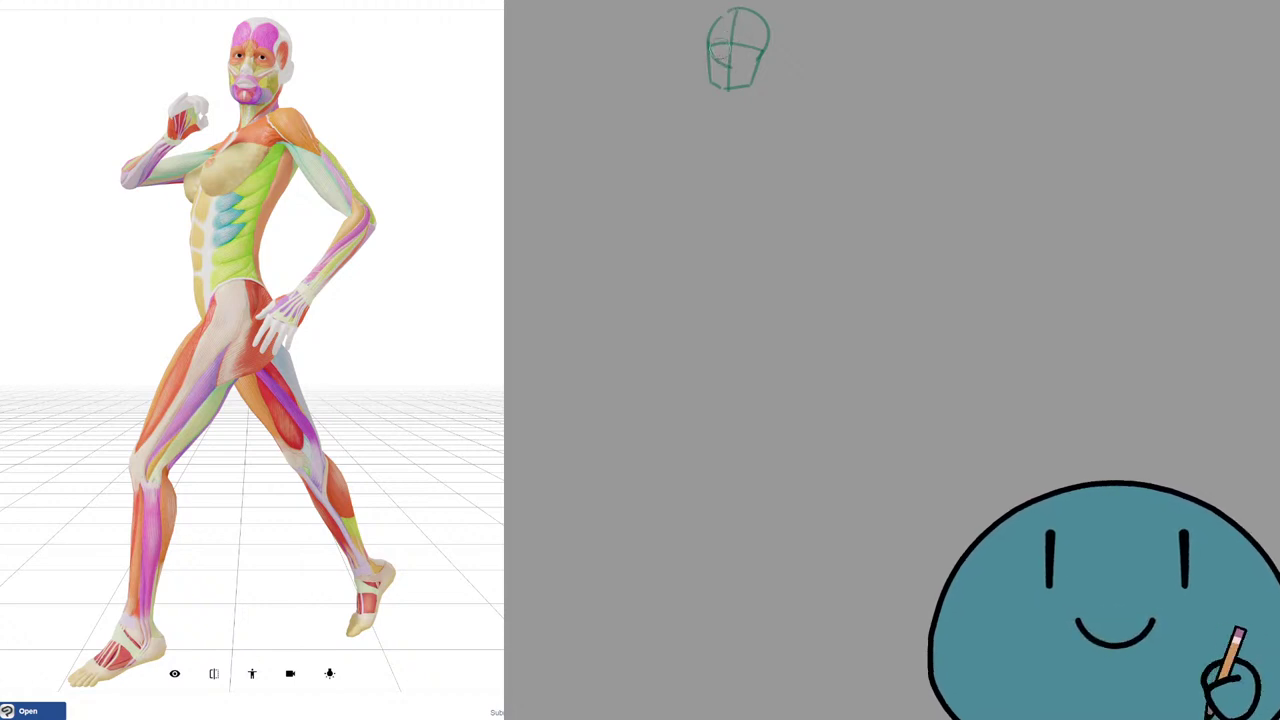
scroll(720, 45, up, 1)
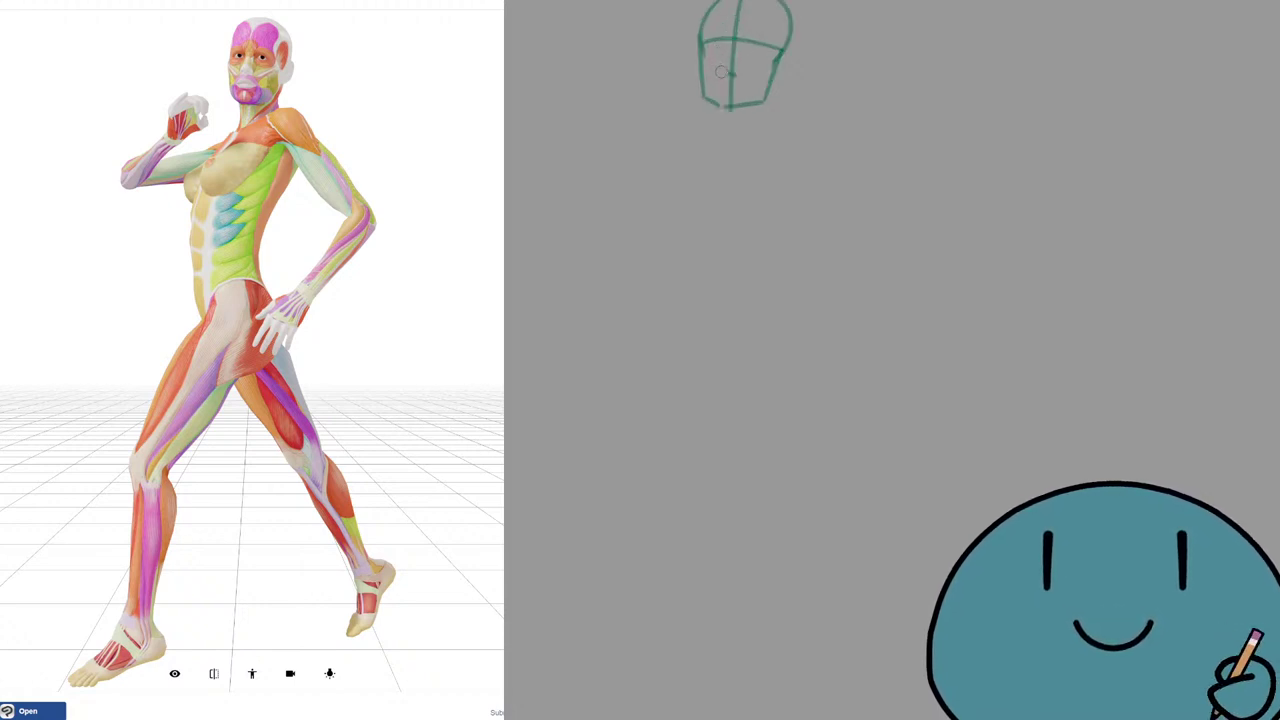
scroll(722, 72, down, 1)
scroll(776, 35, down, 1)
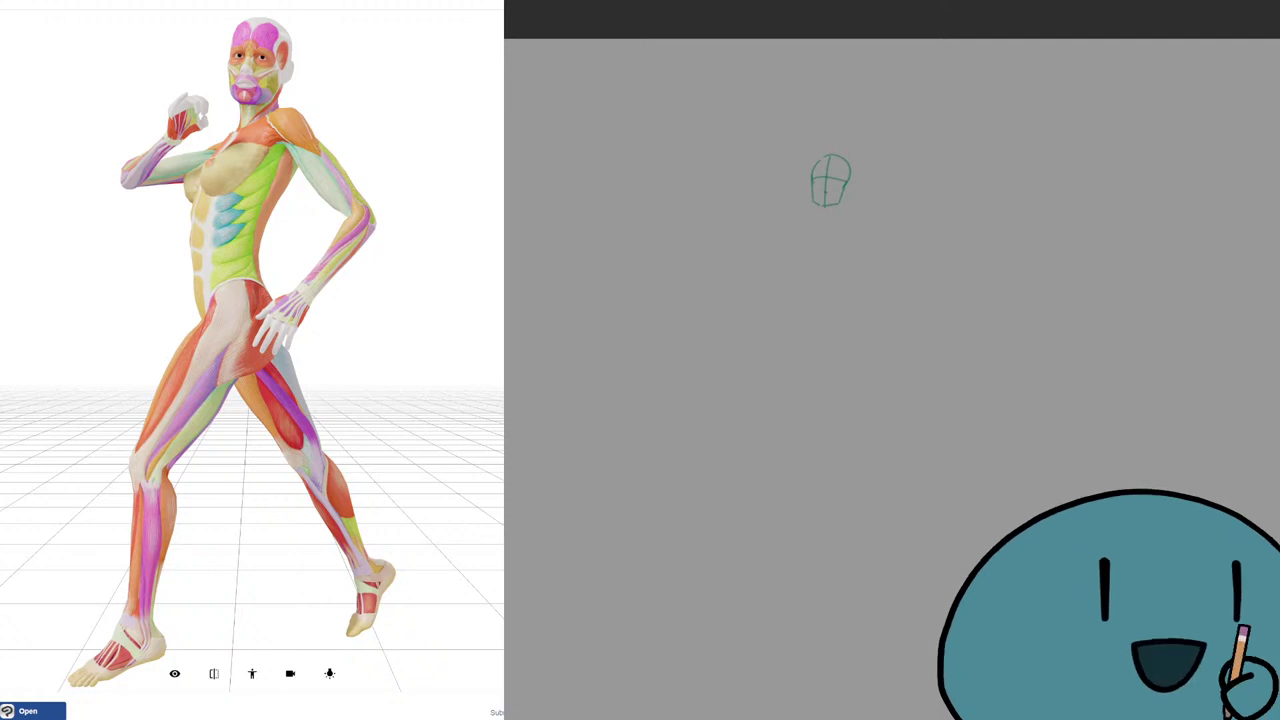
scroll(776, 40, up, 1)
drag(903, 77, 1021, 110)
key(ctrl+z)
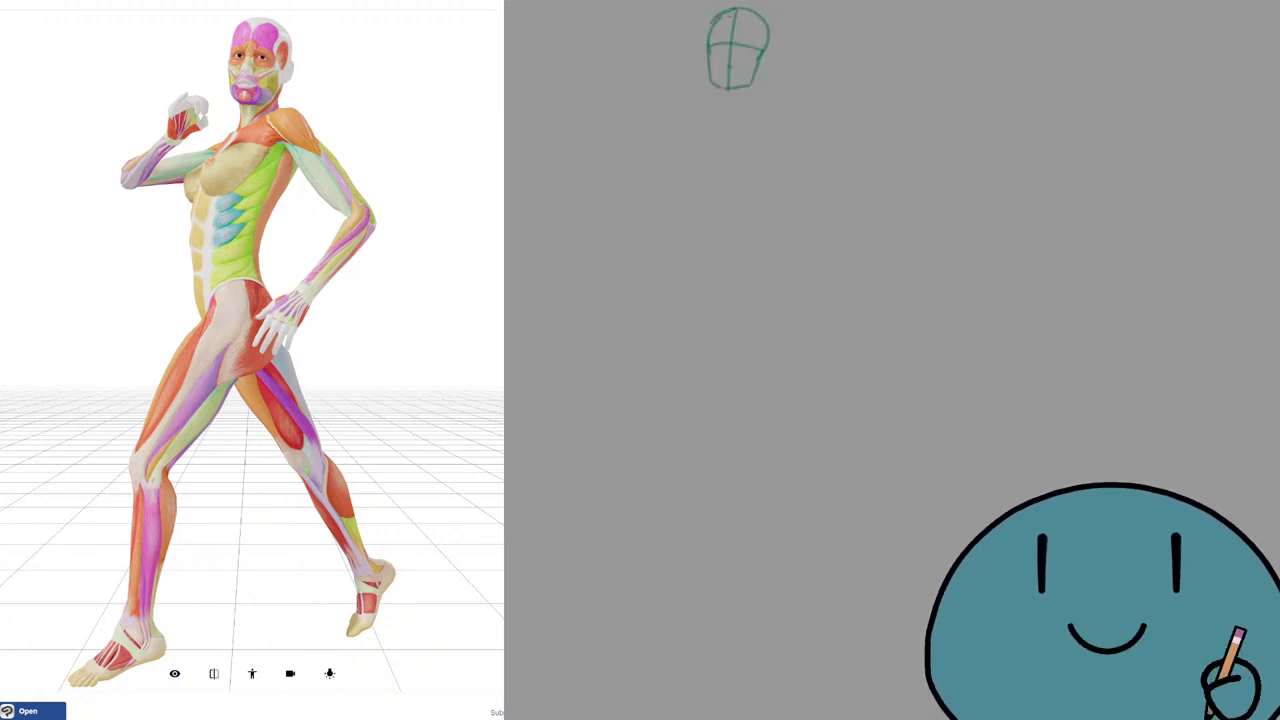
Redraw the cranium outline slightly taller and strengthen the side of the skull down toward the jaw.
mouse_move(733, 8)
mouse_down()
mouse_move(708, 45)
mouse_move(709, 20)
mouse_move(733, 15)
mouse_move(711, 46)
mouse_move(712, 20)
mouse_move(741, 17)
mouse_move(734, 9)
mouse_move(746, 19)
mouse_move(727, 10)
mouse_move(755, 25)
mouse_move(733, 8)
mouse_move(764, 31)
mouse_move(744, 23)
mouse_move(750, 7)
mouse_move(745, 24)
mouse_move(760, 18)
mouse_move(762, 44)
mouse_move(768, 31)
mouse_move(723, 14)
mouse_up()
key(ctrl+z)
key(ctrl+z)
key(ctrl+z)
key(ctrl+z)
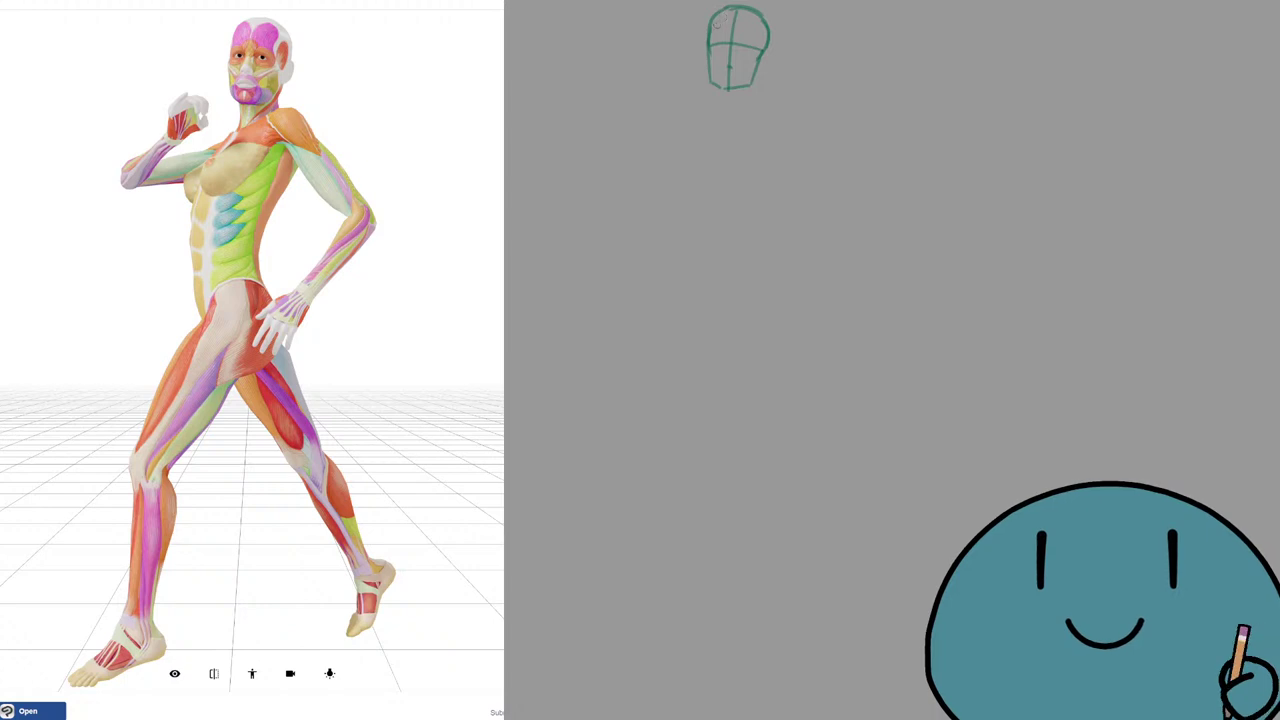
drag(761, 15, 764, 59)
key(ctrl+z)
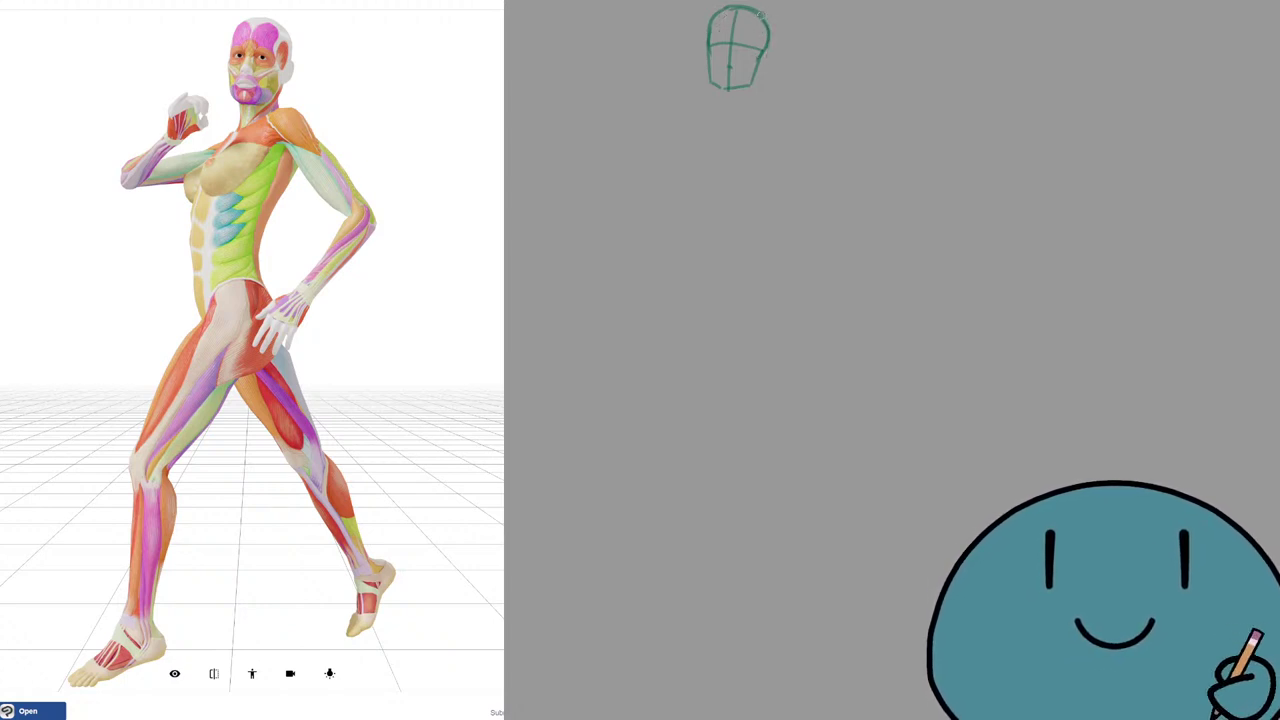
drag(760, 14, 756, 74)
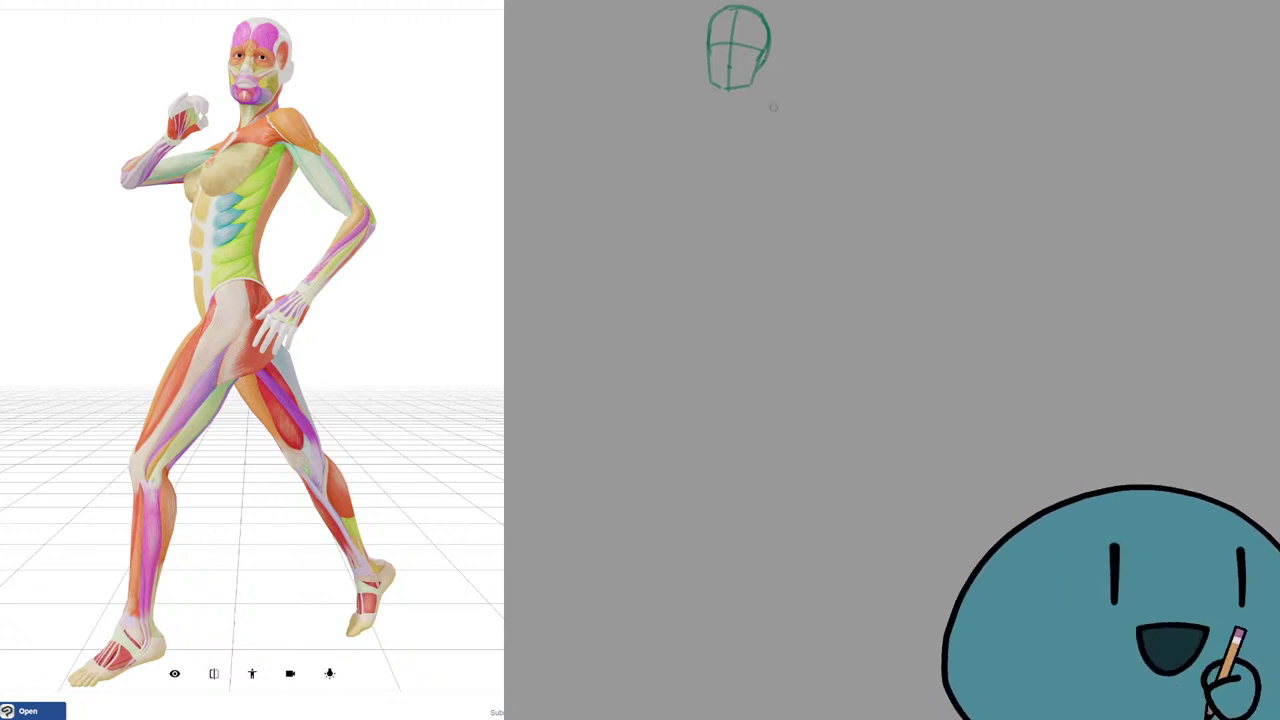
Move the whole head sketch slightly lower on the canvas with the transform tool.
key(ctrl+t)
drag(740, 52, 733, 85)
click(709, 147)
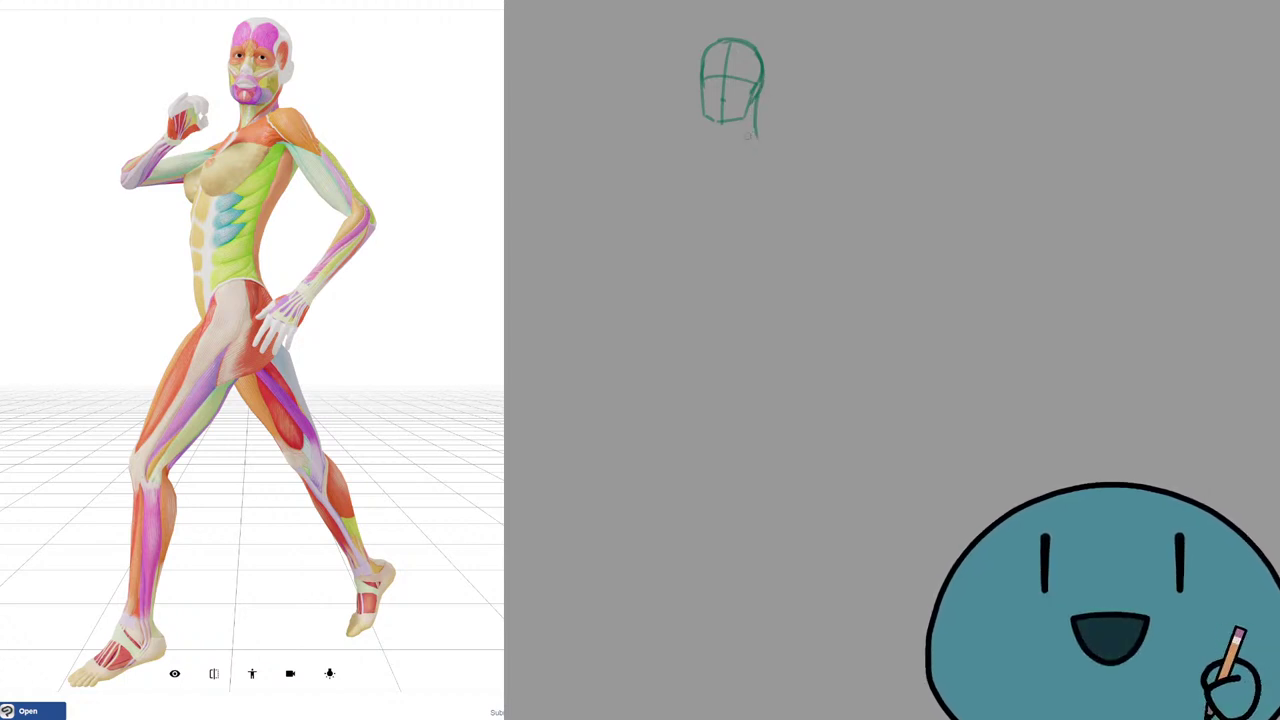
Draw the neck with lines from behind the jaw and under the chin that meet at the pit of the neck.
key(ctrl+z)
mouse_move(758, 90)
mouse_down()
mouse_move(755, 136)
mouse_move(722, 147)
mouse_up()
key(ctrl+z)
key(ctrl+z)
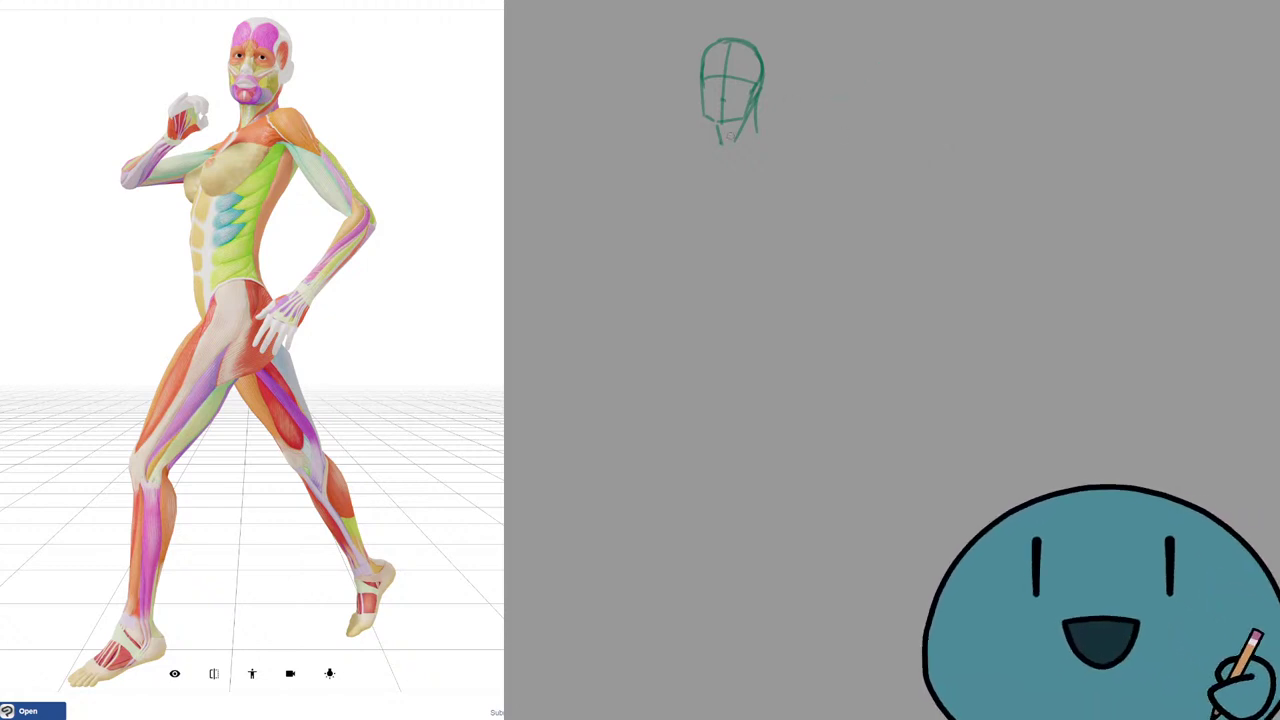
drag(722, 148, 783, 115)
key(ctrl+z)
mouse_move(722, 148)
mouse_down()
mouse_move(767, 120)
mouse_move(795, 144)
mouse_move(764, 147)
mouse_move(764, 136)
mouse_up()
key(ctrl+z)
key(ctrl+z)
key(ctrl+z)
Draw the rounded near shoulder and a slanted collarbone line through the neck pit to the far shoulder.
mouse_move(760, 129)
mouse_down()
mouse_move(766, 147)
mouse_move(792, 134)
mouse_move(795, 145)
mouse_up()
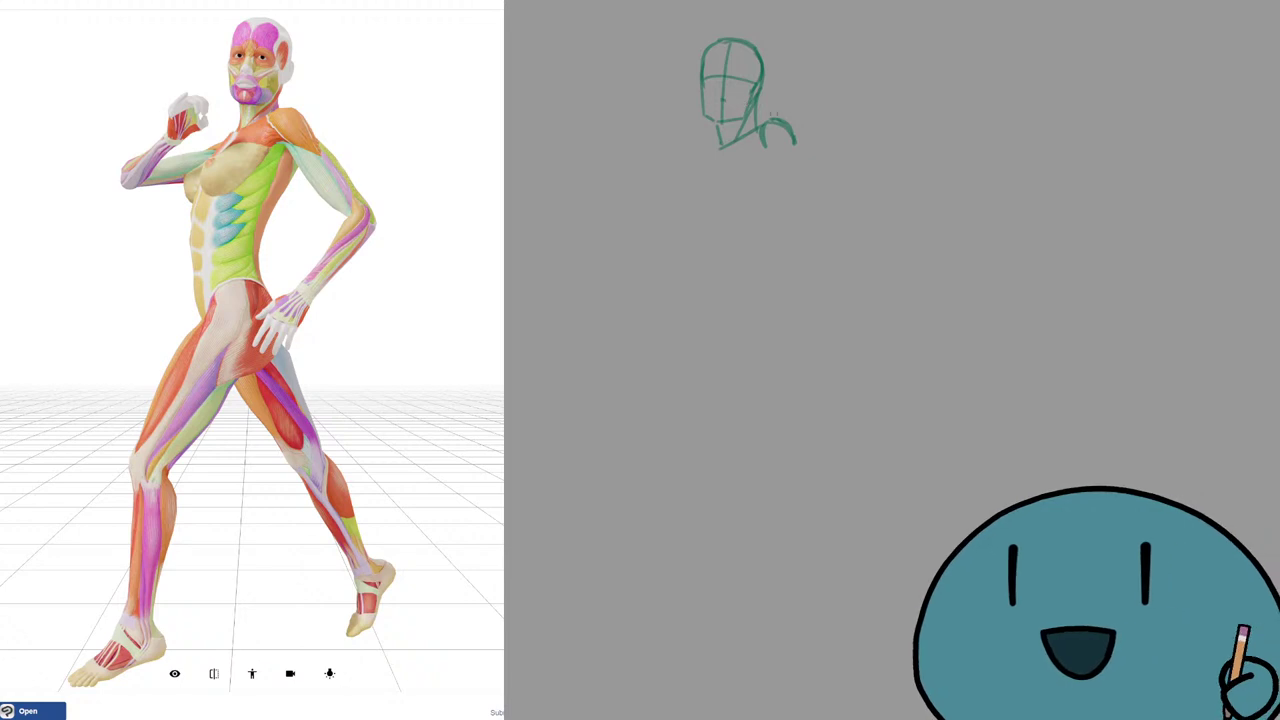
drag(764, 123, 720, 148)
key(ctrl+z)
key(ctrl+z)
key(ctrl+z)
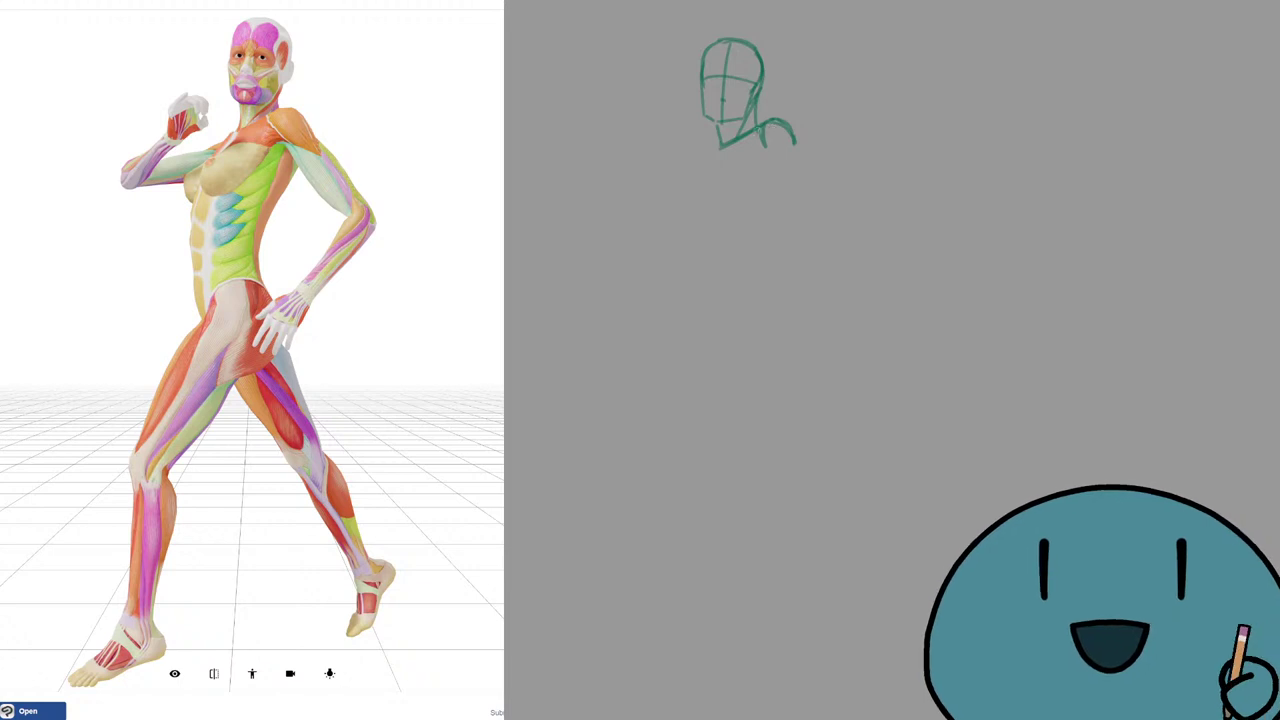
drag(758, 128, 707, 160)
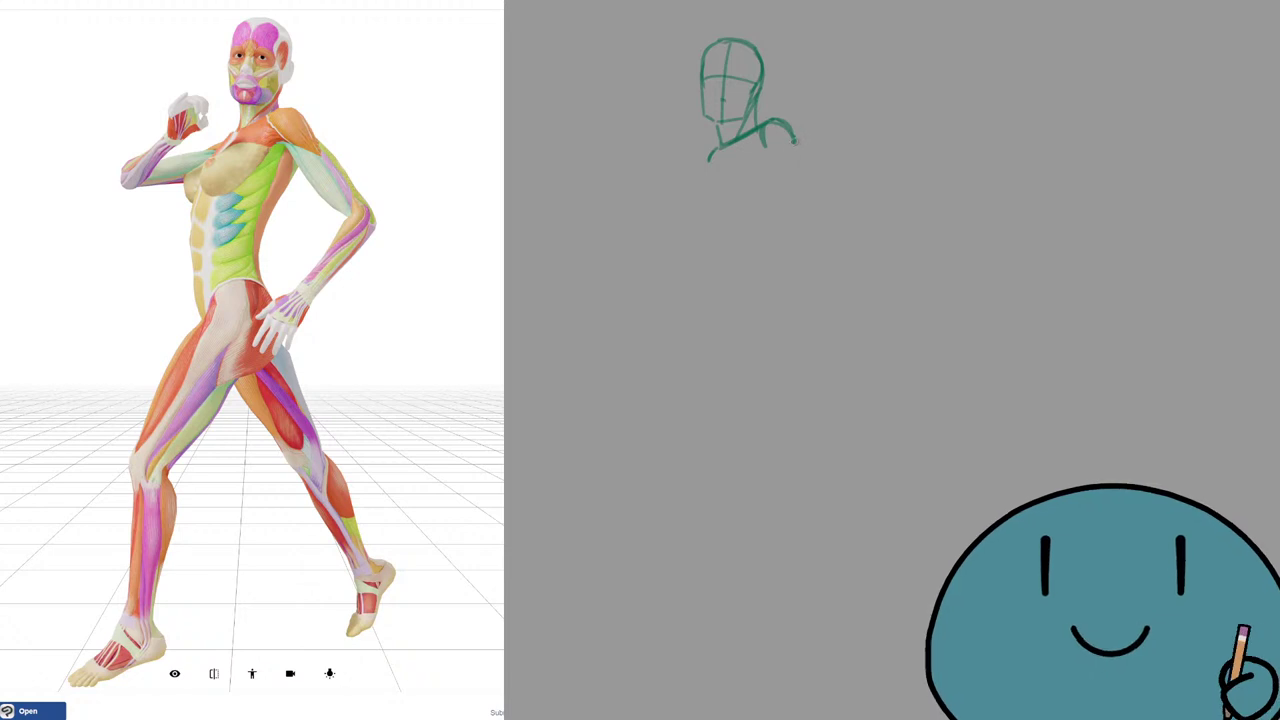
Draw the near side of the chest as a line slanting inward and down from the shoulder.
drag(794, 150, 757, 217)
key(ctrl+z)
key(ctrl+z)
drag(794, 152, 761, 211)
key(ctrl+z)
key(ctrl+z)
drag(795, 151, 762, 209)
key(ctrl+z)
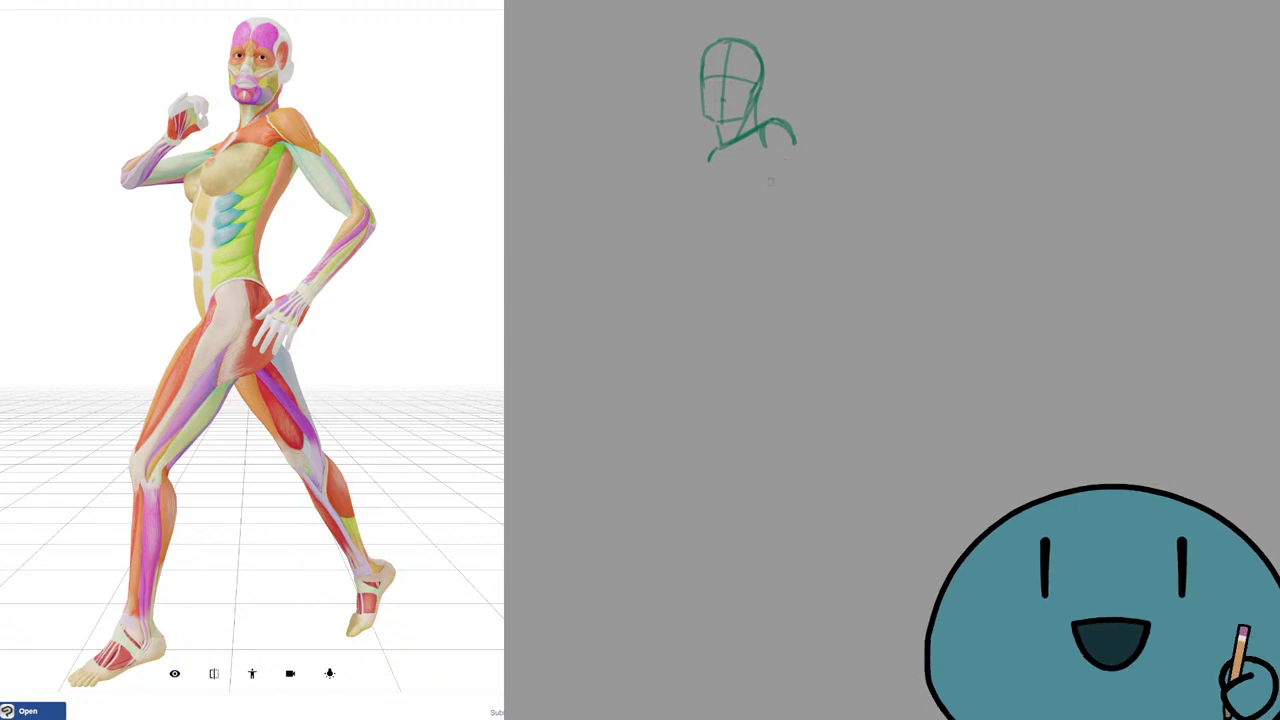
drag(795, 155, 767, 208)
key(ctrl+z)
Draw the far edge of the chest down from the far shoulder and close the chest block with a shallow curved base line.
drag(713, 153, 695, 210)
key(ctrl+z)
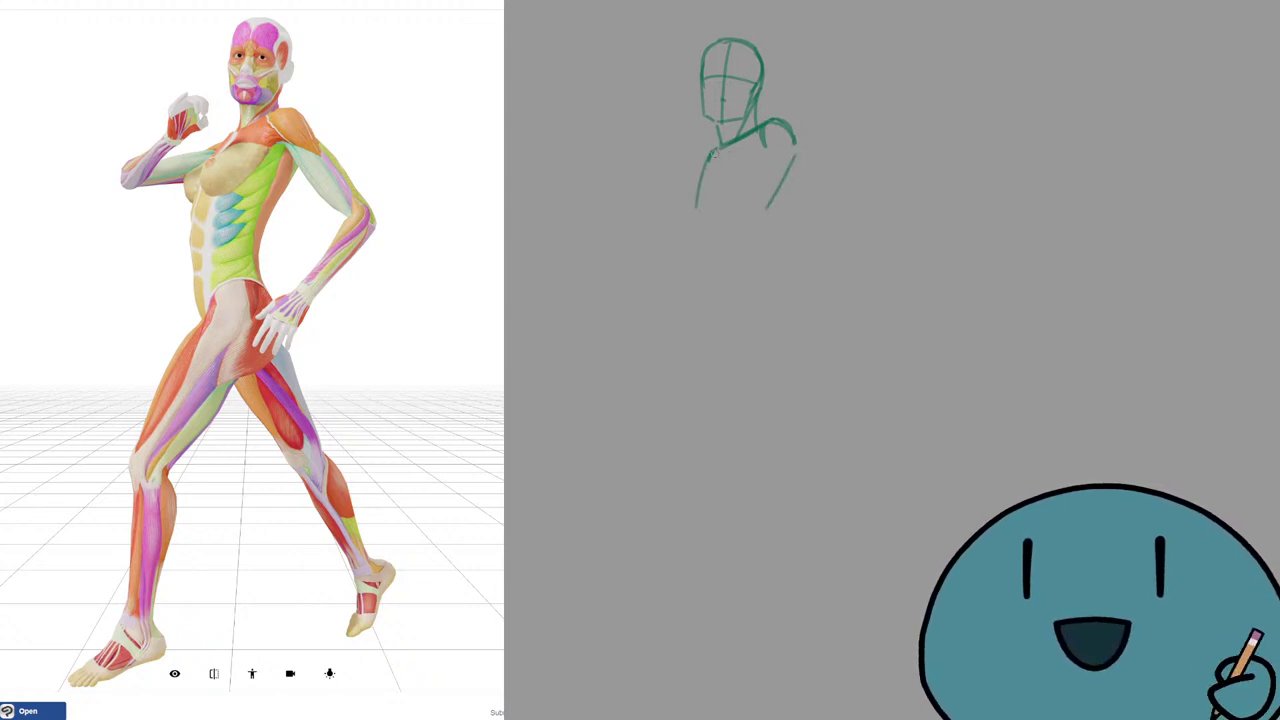
key(ctrl+z)
drag(713, 150, 699, 201)
key(ctrl+z)
drag(712, 155, 701, 196)
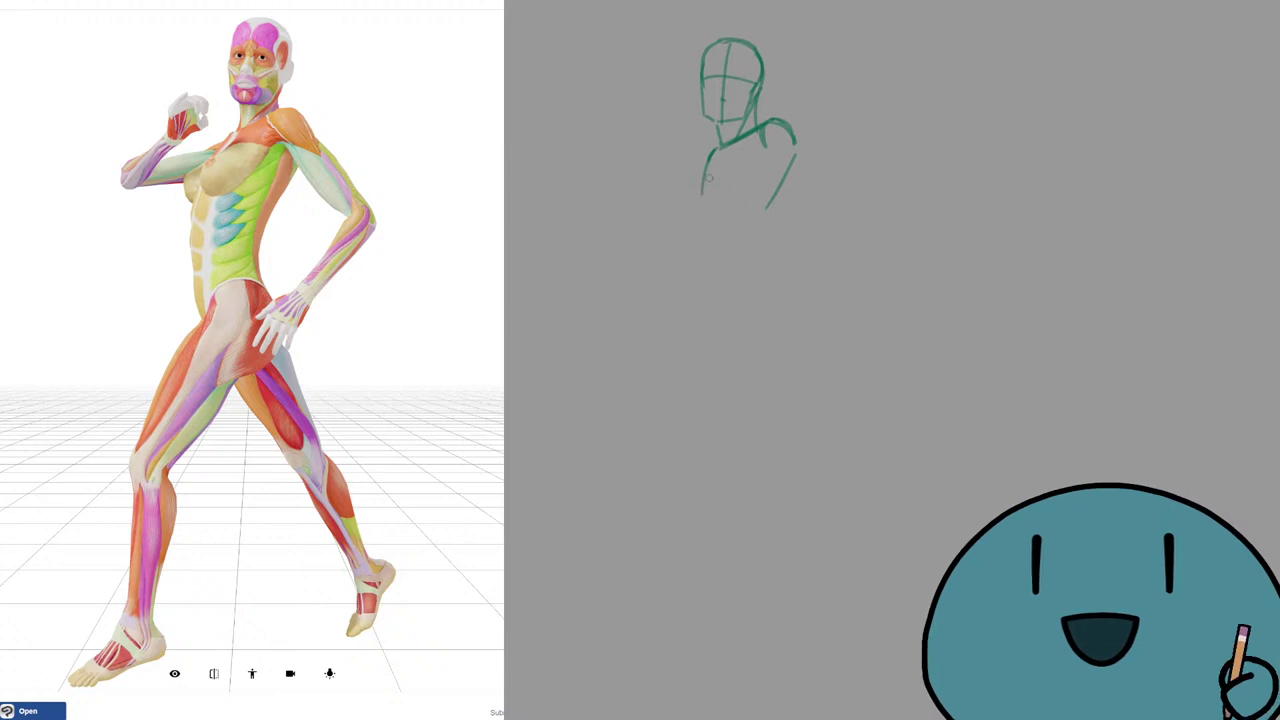
key(ctrl+z)
key(ctrl+z)
mouse_move(715, 152)
mouse_down()
mouse_move(697, 209)
mouse_move(711, 193)
mouse_move(766, 199)
mouse_up()
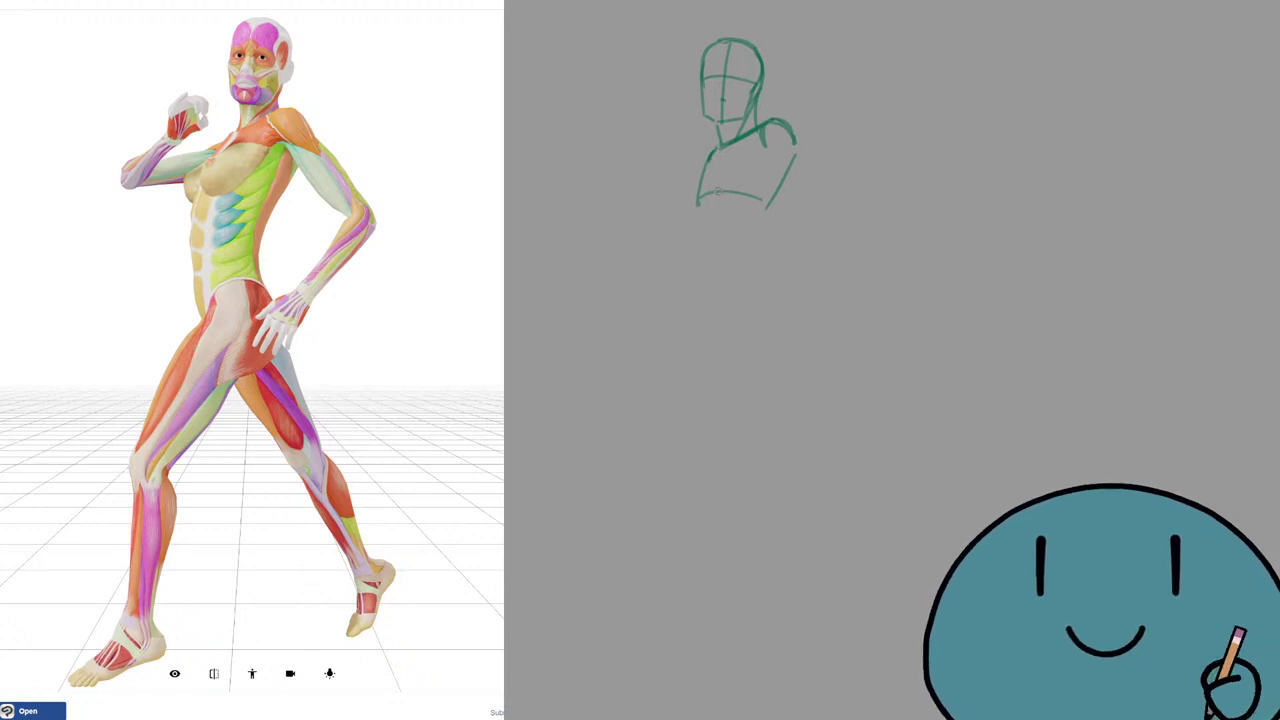
key(ctrl+z)
drag(695, 204, 752, 202)
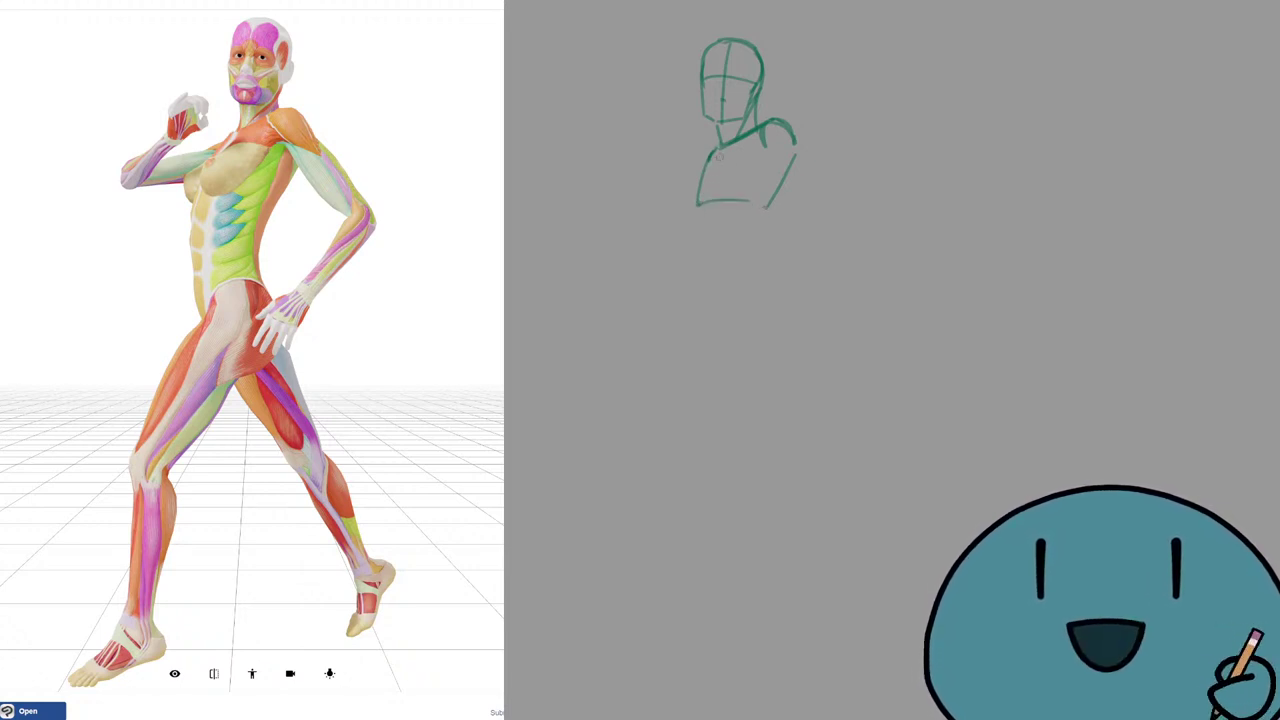
drag(719, 151, 702, 255)
key(ctrl+z)
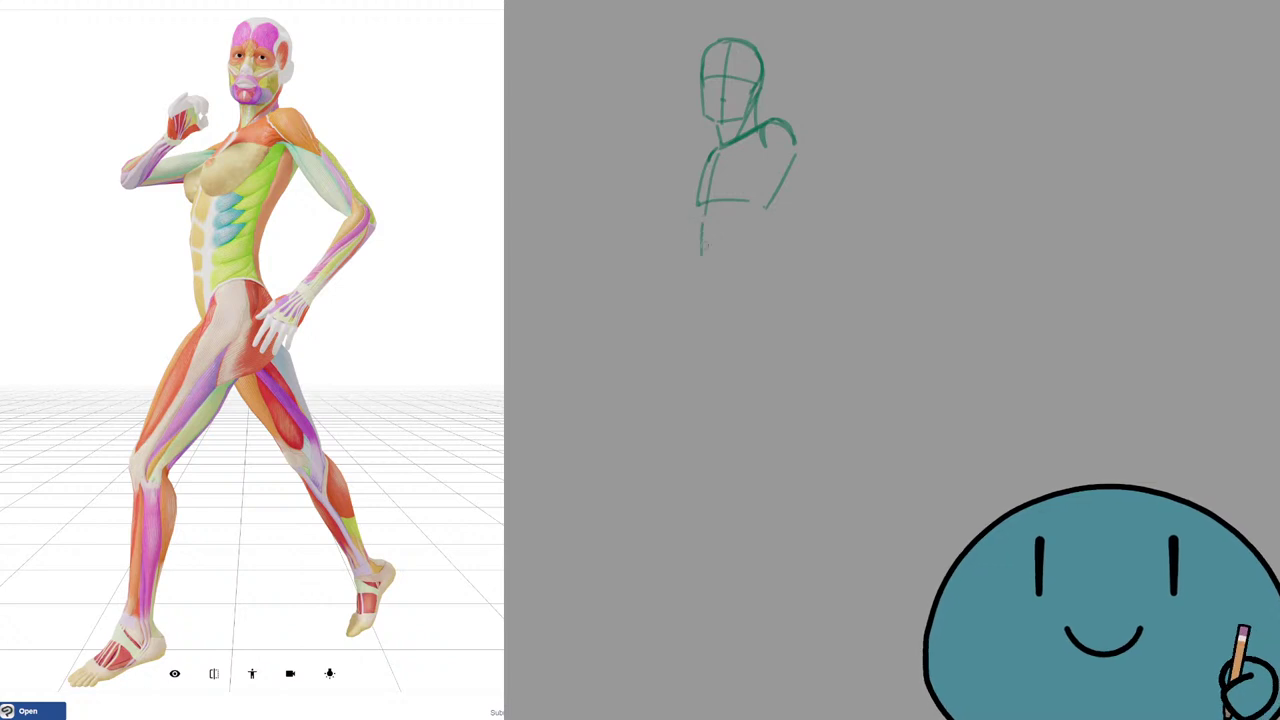
key(ctrl+z)
key(ctrl+z)
key(ctrl+z)
drag(718, 151, 699, 211)
key(ctrl+z)
drag(712, 172, 703, 205)
key(ctrl+z)
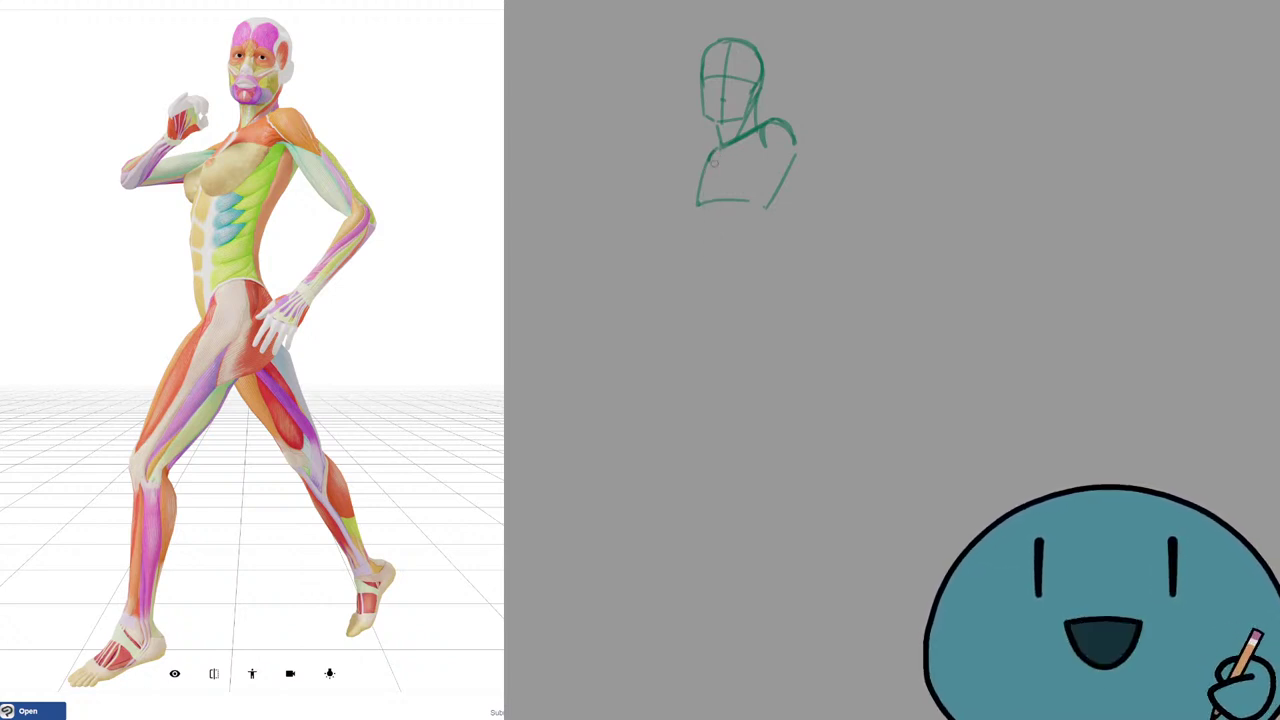
drag(722, 147, 699, 204)
key(ctrl+z)
Draw the torso's front contour from the neck pit down to the lower belly and mark the lower edge of the ribcage with short lines.
mouse_move(719, 146)
mouse_down()
mouse_move(698, 220)
mouse_move(709, 284)
mouse_up()
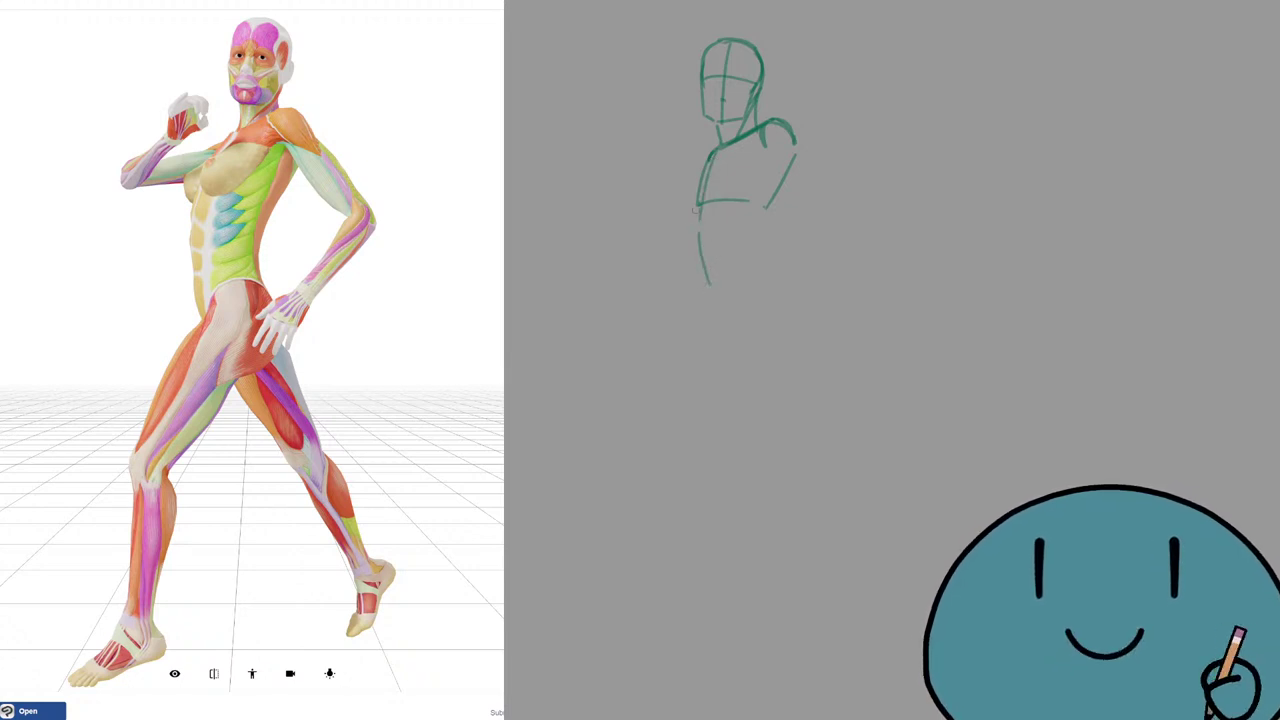
drag(694, 208, 705, 250)
key(ctrl+z)
mouse_move(709, 192)
mouse_down()
mouse_move(728, 231)
mouse_move(764, 210)
mouse_move(731, 218)
mouse_up()
key(ctrl+z)
key(ctrl+z)
key(ctrl+z)
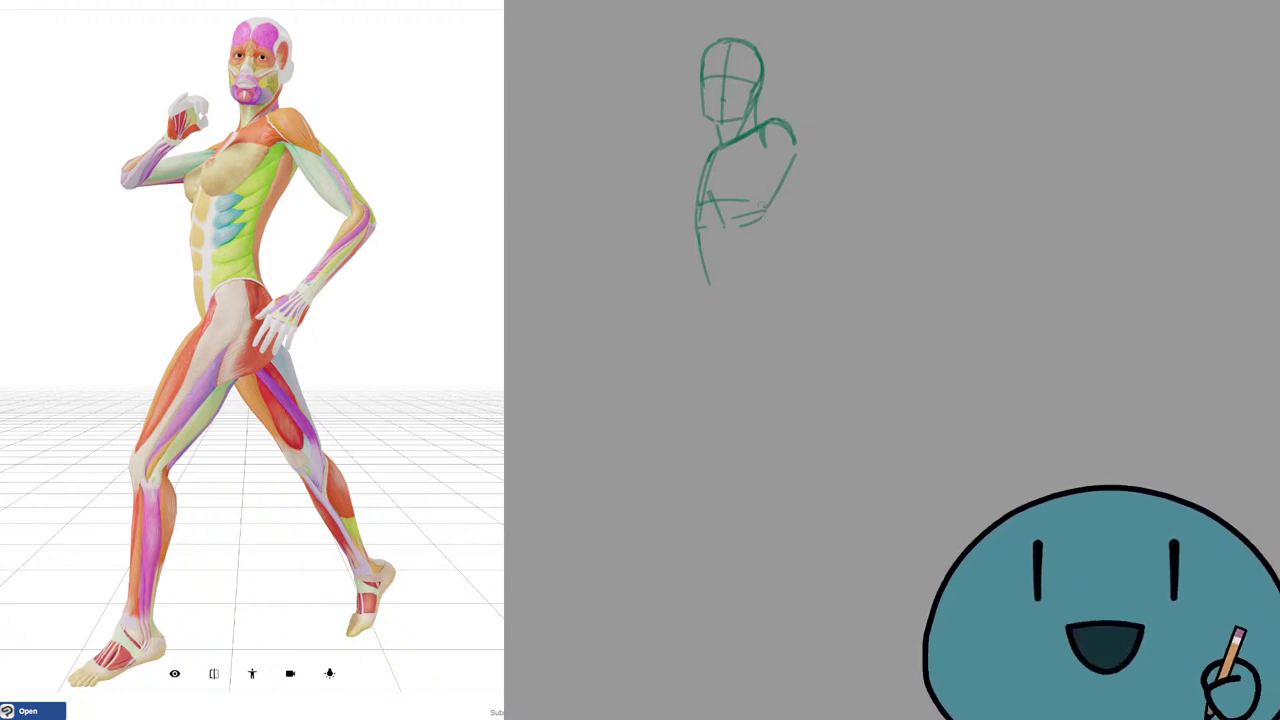
key(ctrl+z)
Erase the rounded near shoulder cap and redraw the ribcage's near side as a bent line running down from the shoulder.
drag(791, 146, 768, 208)
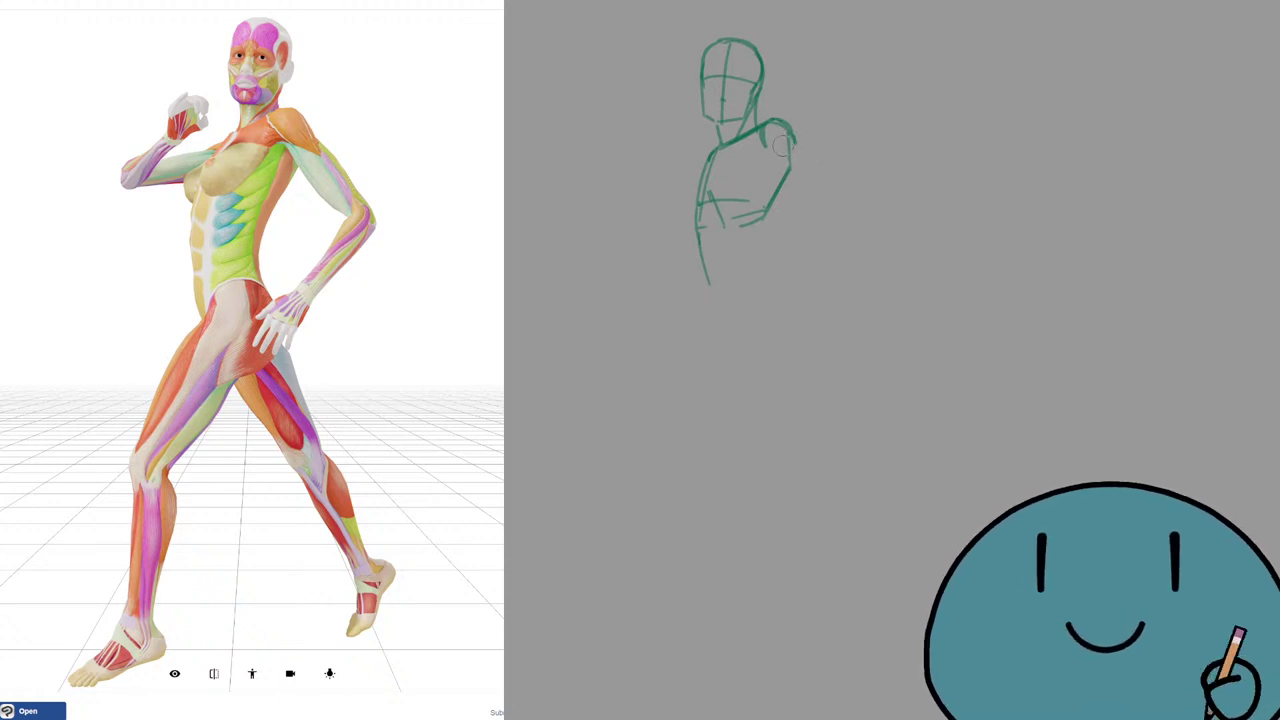
mouse_move(785, 146)
mouse_down()
mouse_move(782, 130)
mouse_move(777, 204)
mouse_up()
key(p)
key(e)
key(p)
mouse_move(775, 123)
mouse_down()
mouse_move(784, 147)
mouse_move(764, 218)
mouse_up()
key(ctrl+z)
mouse_move(783, 171)
mouse_down()
mouse_move(765, 216)
mouse_move(787, 153)
mouse_up()
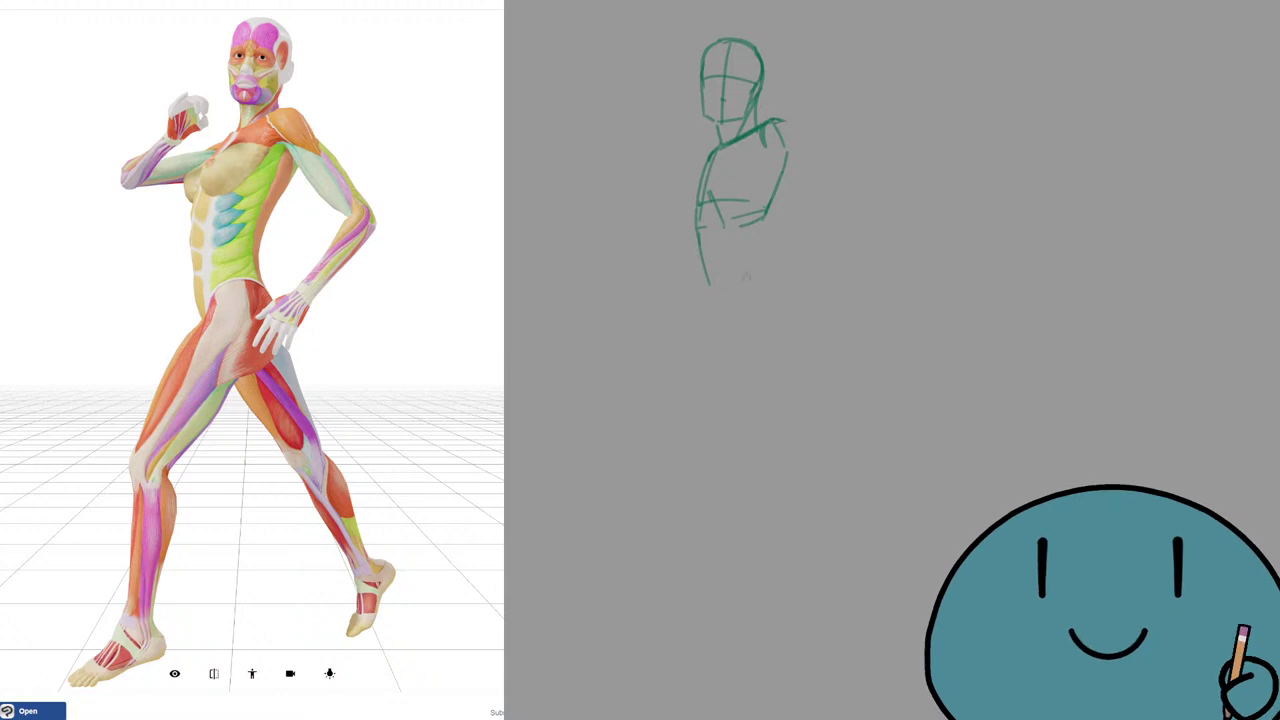
Draw the pelvis as a slanted block below the waist with a top edge, rear side, front contour and base line.
mouse_move(705, 256)
mouse_down()
mouse_move(757, 238)
mouse_move(792, 313)
mouse_up()
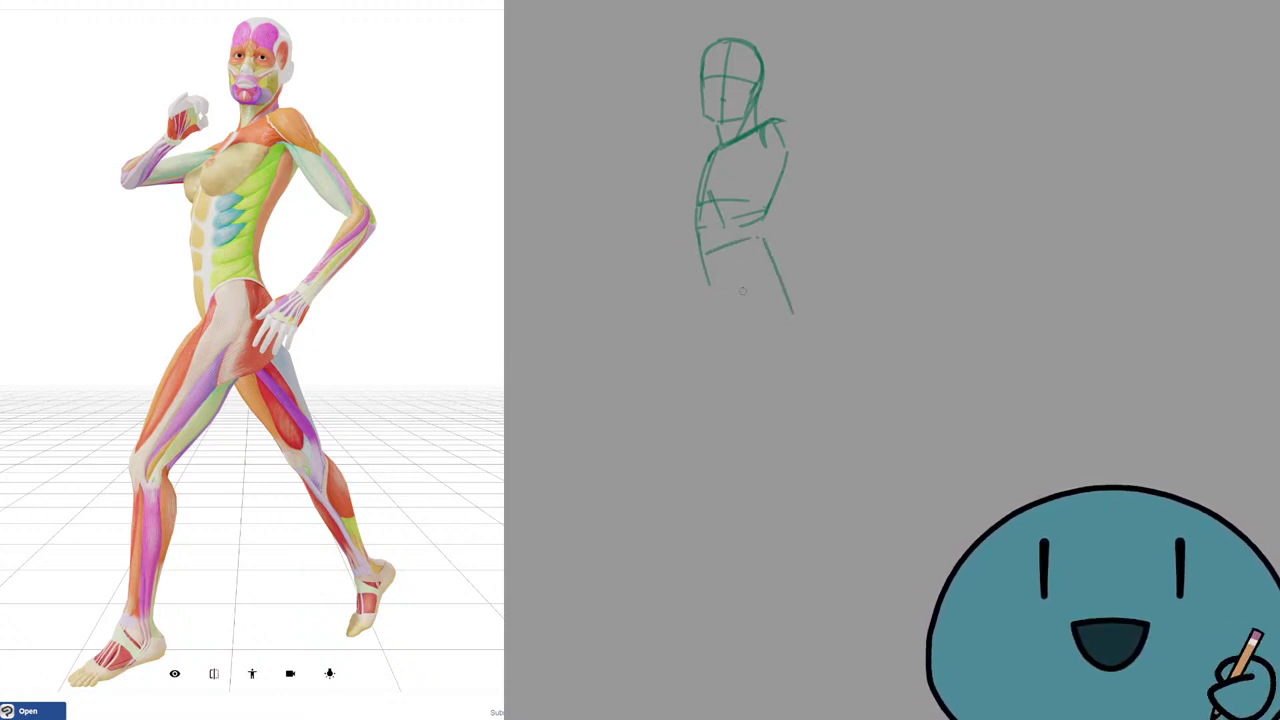
drag(709, 284, 720, 326)
key(ctrl+z)
mouse_move(702, 254)
mouse_down()
mouse_move(735, 345)
mouse_move(727, 338)
mouse_move(794, 321)
mouse_up()
key(ctrl+z)
key(ctrl+z)
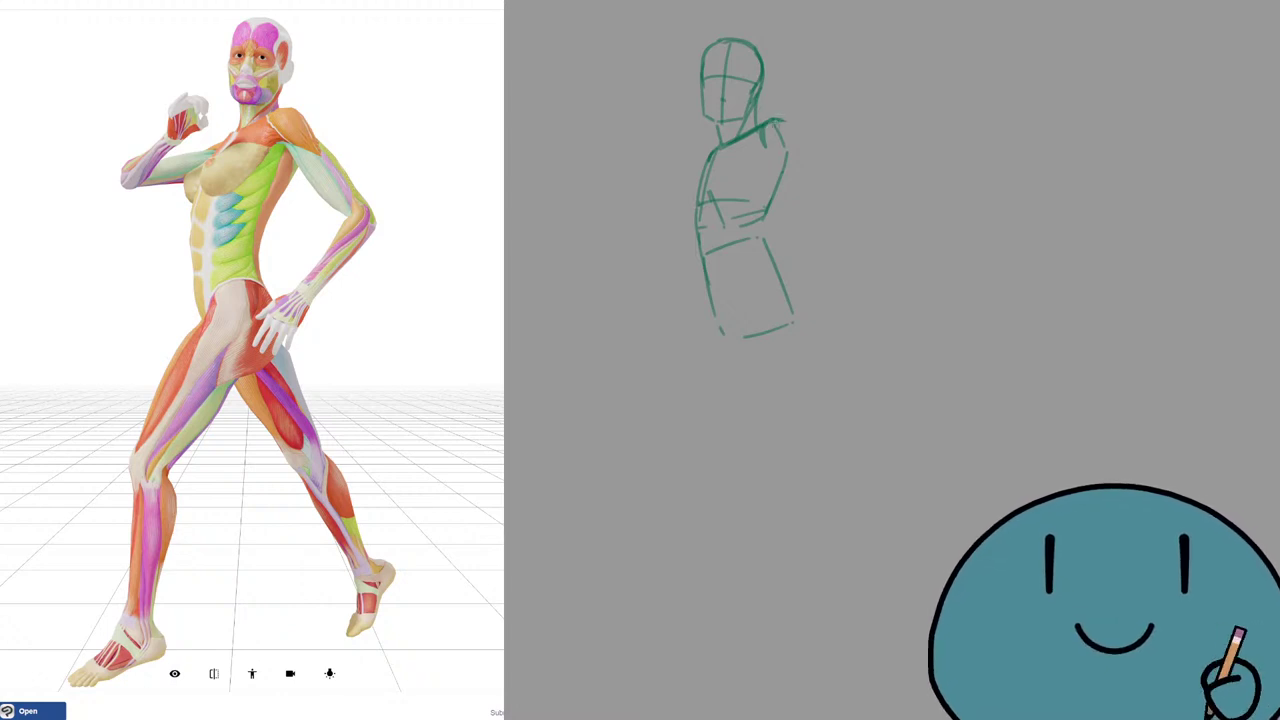
Extend and darken the shoulder line into a rounded near shoulder cap and add a curved cross line on the chest.
mouse_move(774, 121)
mouse_down()
mouse_move(798, 134)
mouse_move(769, 124)
mouse_move(780, 133)
mouse_up()
key(e)
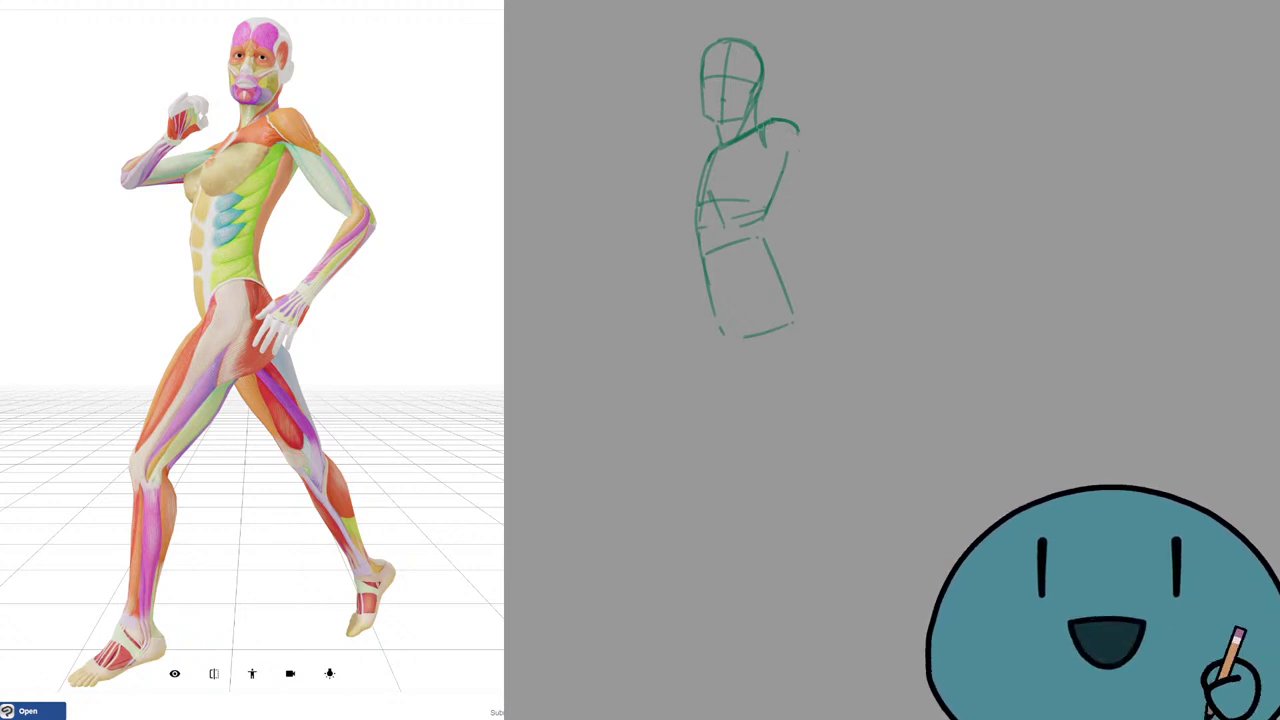
drag(769, 122, 736, 142)
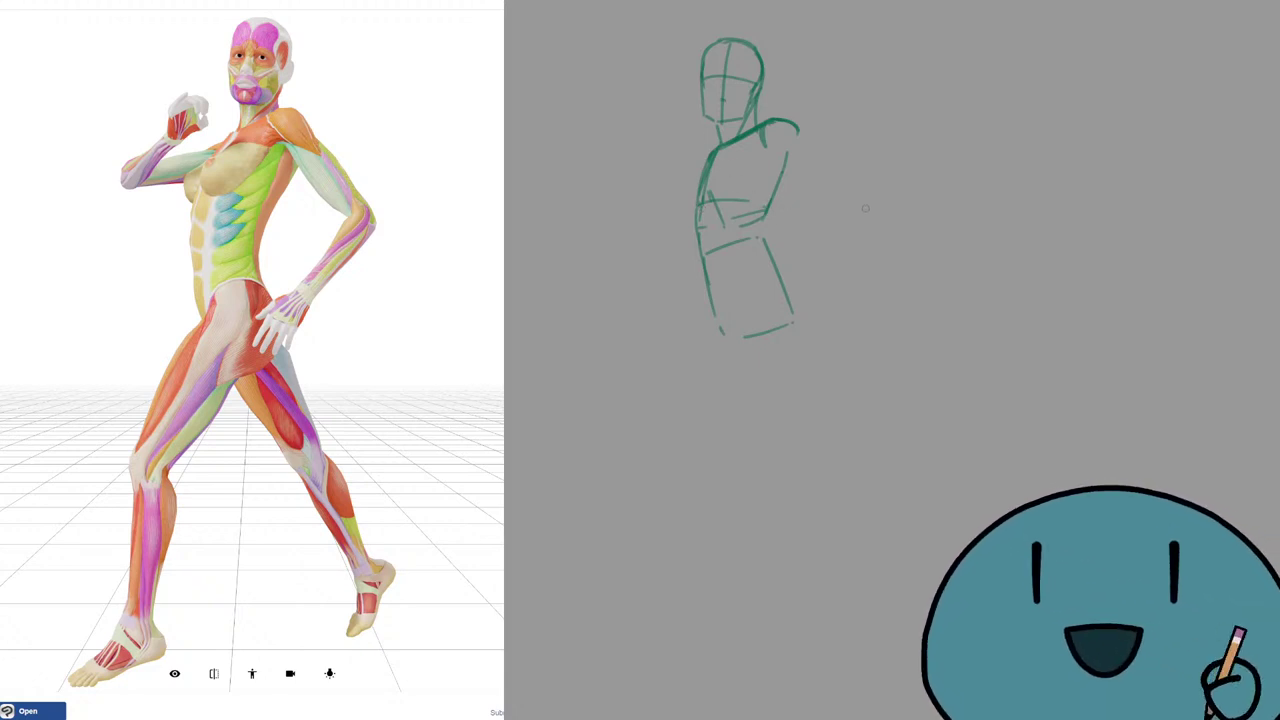
drag(705, 187, 844, 196)
Try to draw the near upper arm as two parallel lines slanting down from the shoulder to the elbow.
key(ctrl+z)
key(ctrl+z)
drag(771, 149, 840, 192)
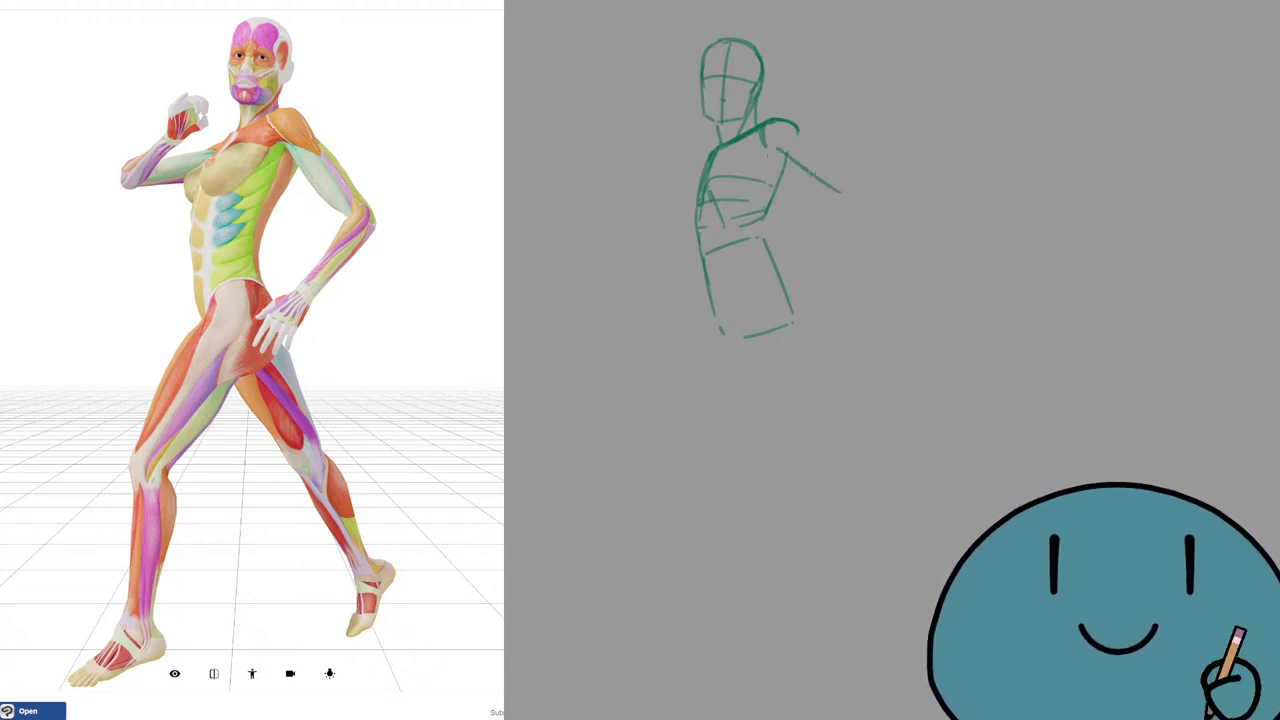
key(ctrl+z)
drag(769, 151, 832, 204)
key(ctrl+z)
key(ctrl+z)
drag(800, 130, 846, 182)
key(ctrl+z)
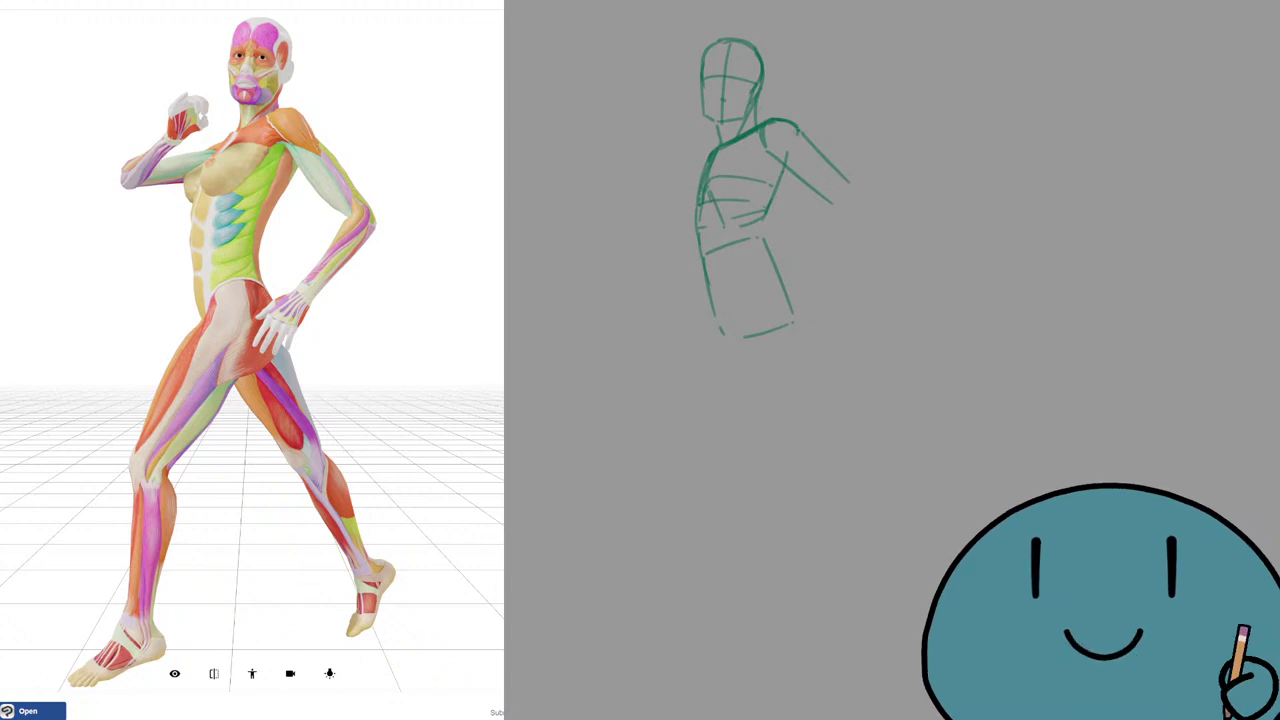
key(ctrl+z)
key(ctrl+z)
Try to clean up the joins where the upper arm lines meet the shoulder cap and the armpit.
mouse_move(795, 126)
mouse_down()
mouse_move(803, 152)
mouse_move(789, 141)
mouse_up()
key(ctrl+z)
key(ctrl+z)
mouse_move(769, 149)
mouse_down()
mouse_move(848, 203)
mouse_move(831, 112)
mouse_move(820, 193)
mouse_move(828, 165)
mouse_move(784, 162)
mouse_up()
key(ctrl+z)
key(ctrl+z)
key(ctrl+z)
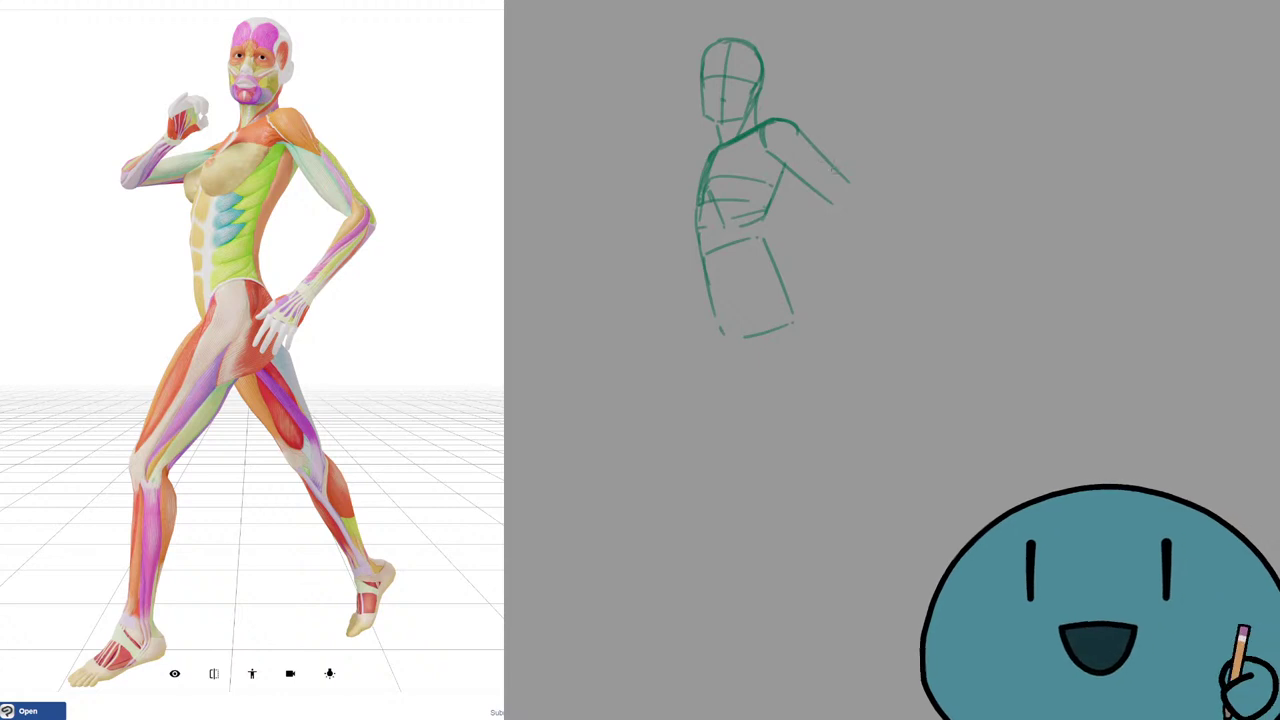
key(ctrl+z)
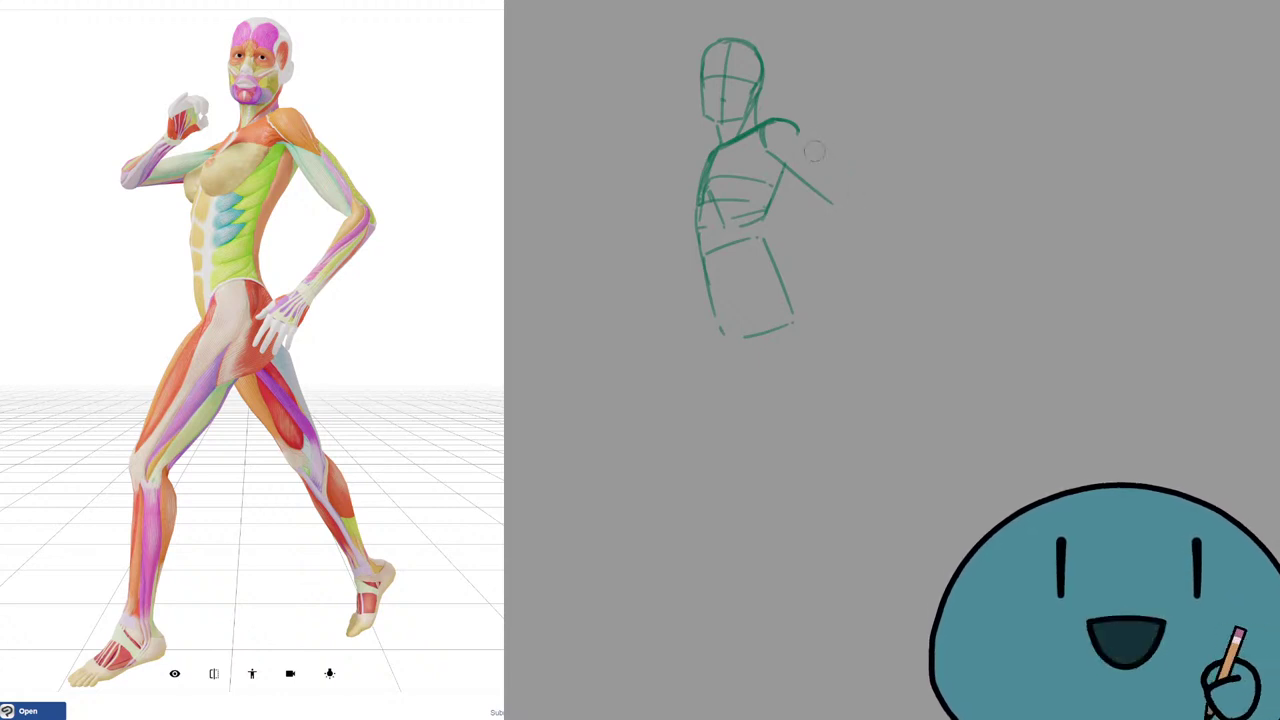
Try to redraw the outer edge of the near upper arm from the shoulder cap toward the elbow.
drag(799, 132, 842, 185)
key(ctrl+z)
key(ctrl+z)
drag(803, 135, 841, 182)
key(ctrl+z)
key(ctrl+z)
key(ctrl+z)
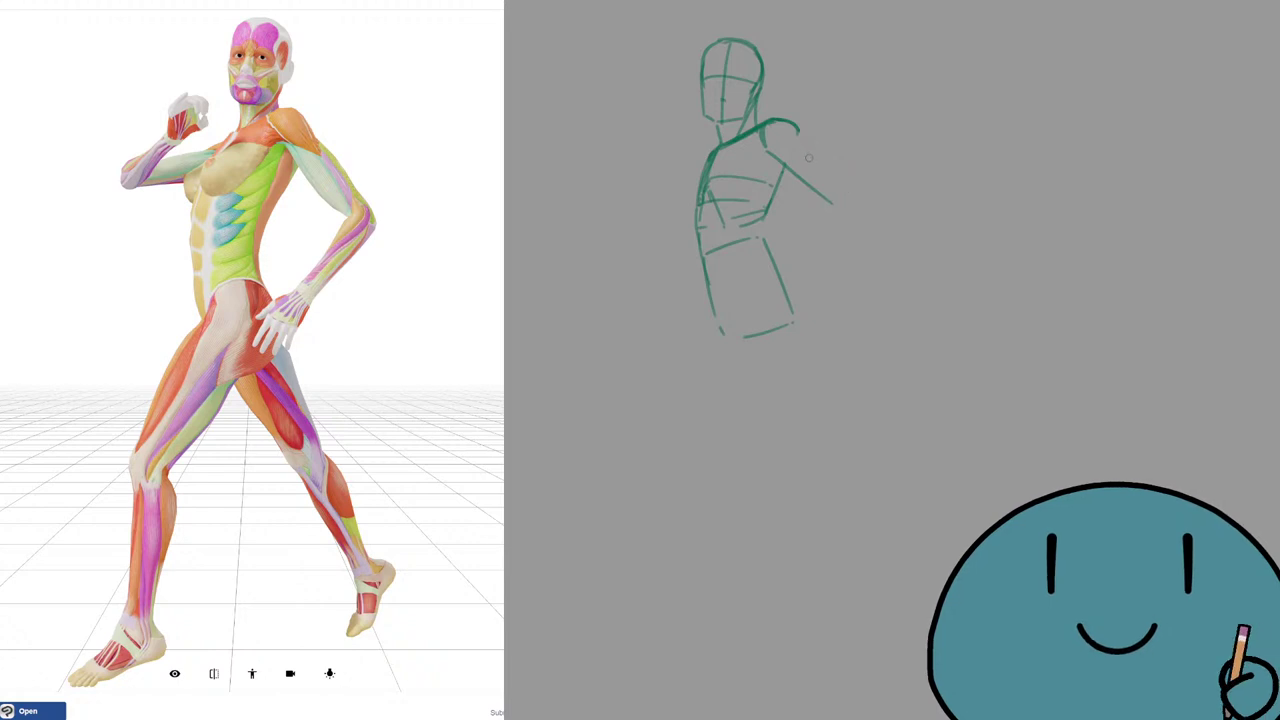
drag(800, 130, 844, 184)
key(ctrl+z)
key(ctrl+z)
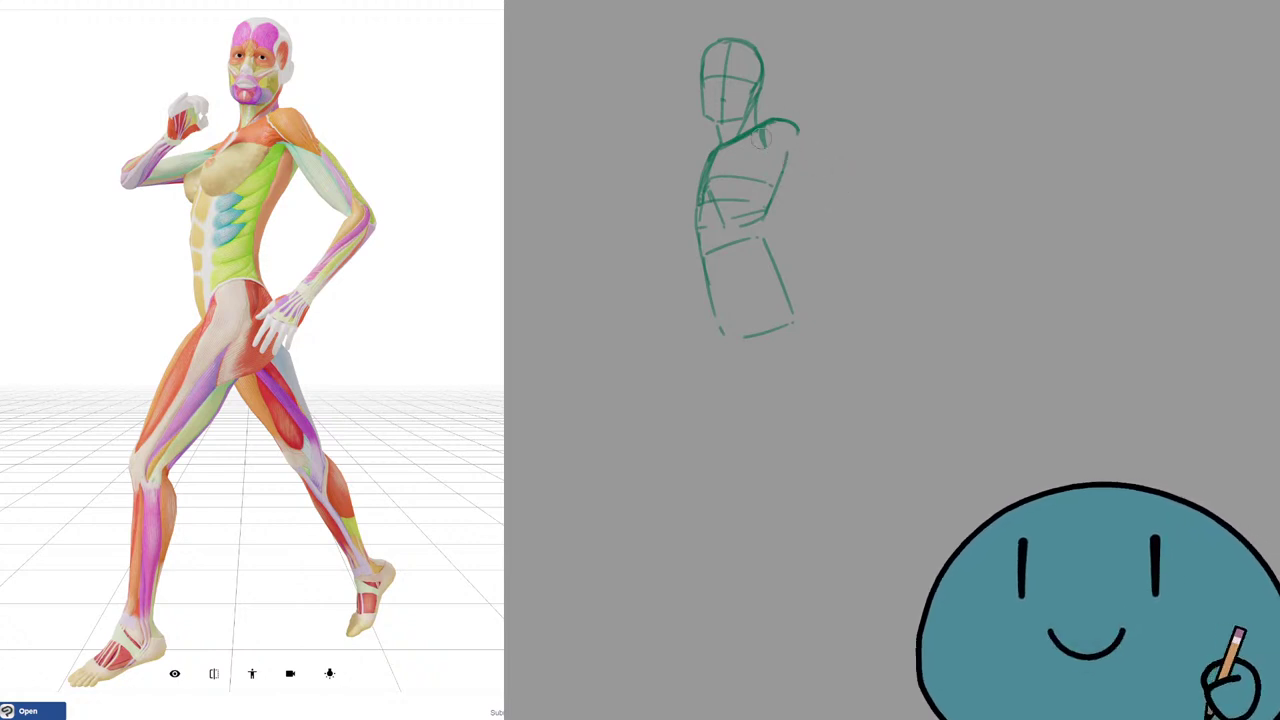
Replace the extended shoulder cap with a small ball shape at the near shoulder joint.
mouse_move(762, 139)
mouse_down()
mouse_move(791, 119)
mouse_move(777, 160)
mouse_up()
key(b)
key(ctrl+z)
key(ctrl+z)
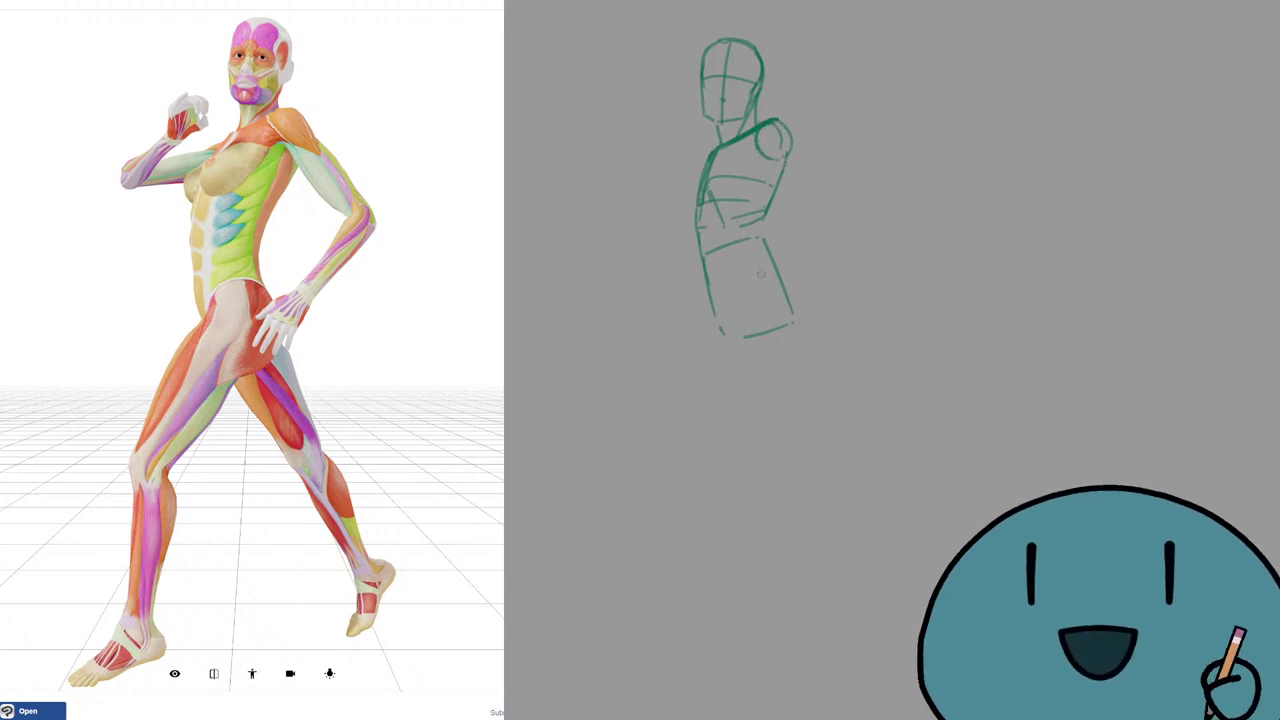
Draw the rear thigh's front edge as a line slanting down from the crotch and mark its knee with a short curve.
drag(780, 297, 800, 434)
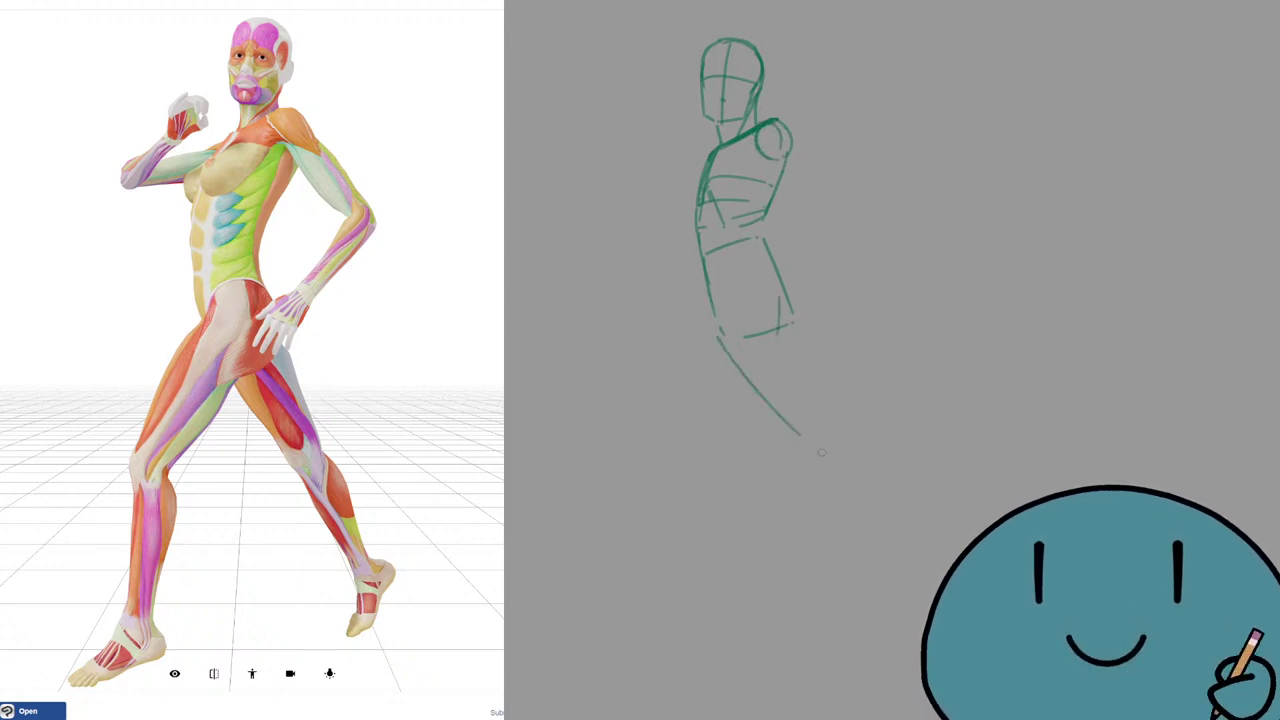
key(ctrl+z)
mouse_move(726, 338)
mouse_down()
mouse_move(765, 396)
mouse_move(848, 450)
mouse_up()
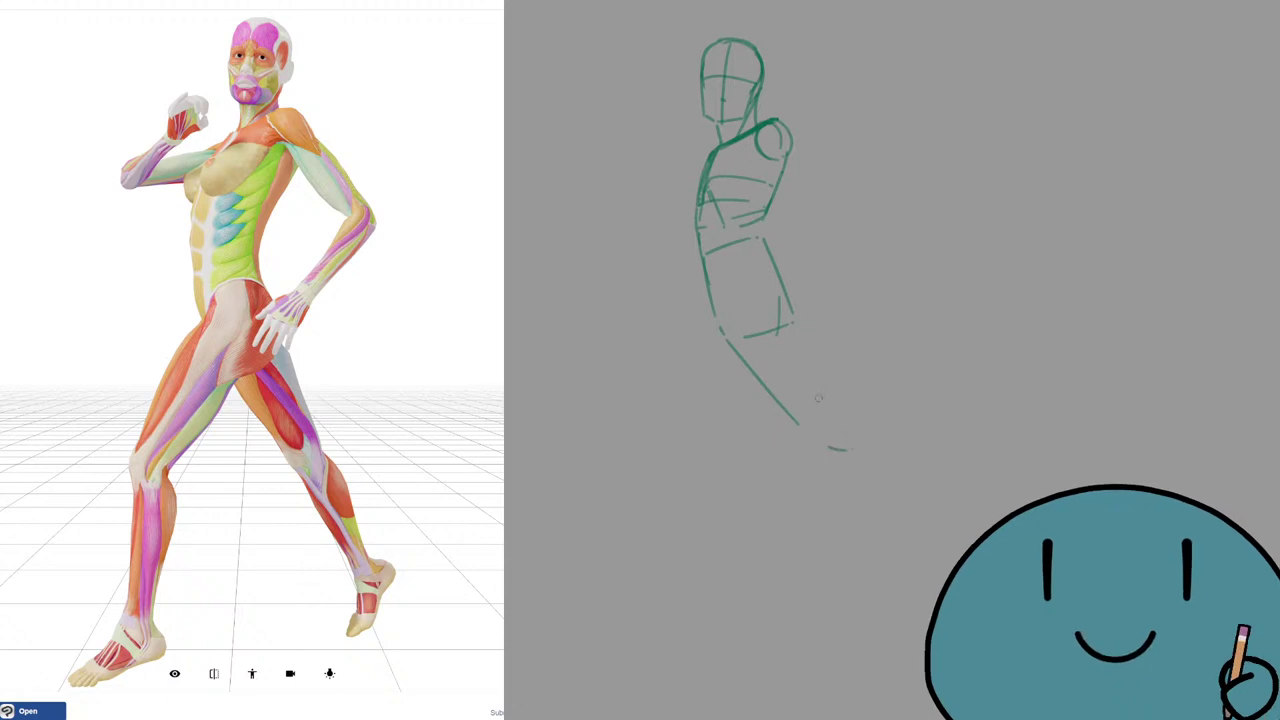
key(ctrl+z)
key(ctrl+z)
mouse_move(727, 340)
mouse_down()
mouse_move(794, 420)
mouse_move(838, 446)
mouse_move(840, 433)
mouse_up()
key(ctrl+z)
key(ctrl+z)
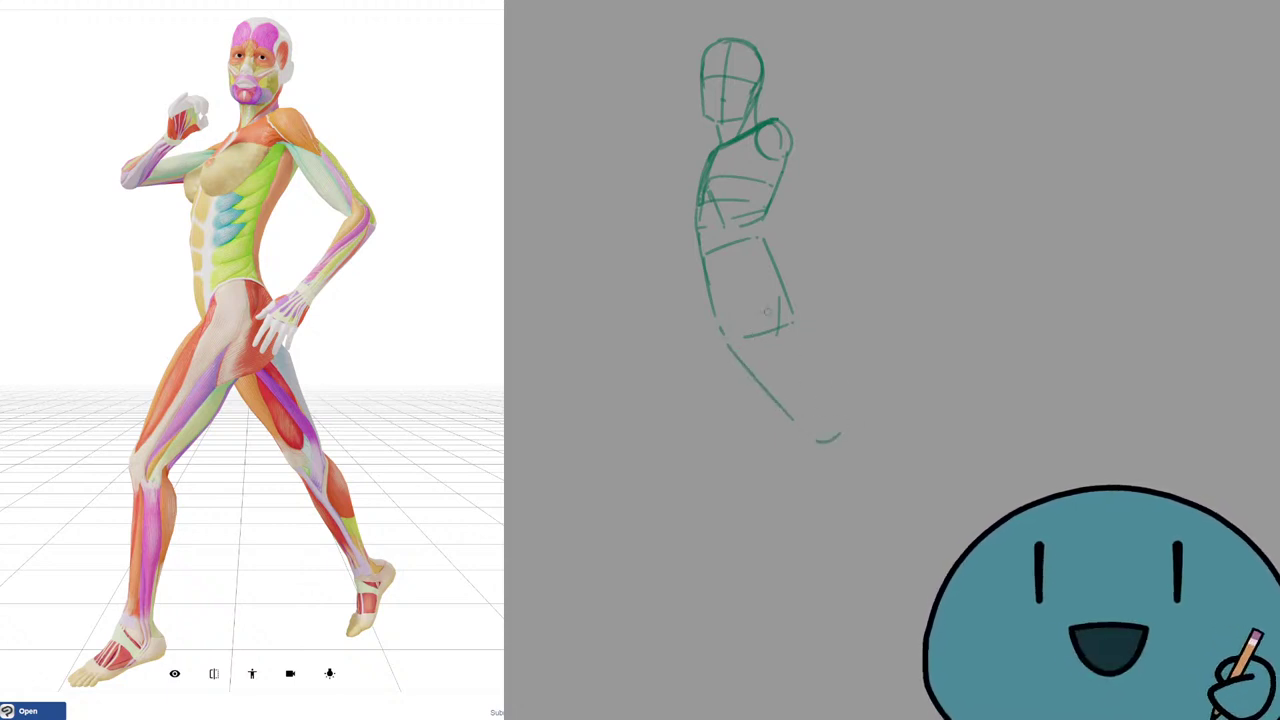
Erase the pelvis base line and reinforce the buttock side, angling its lower end inward.
key(e)
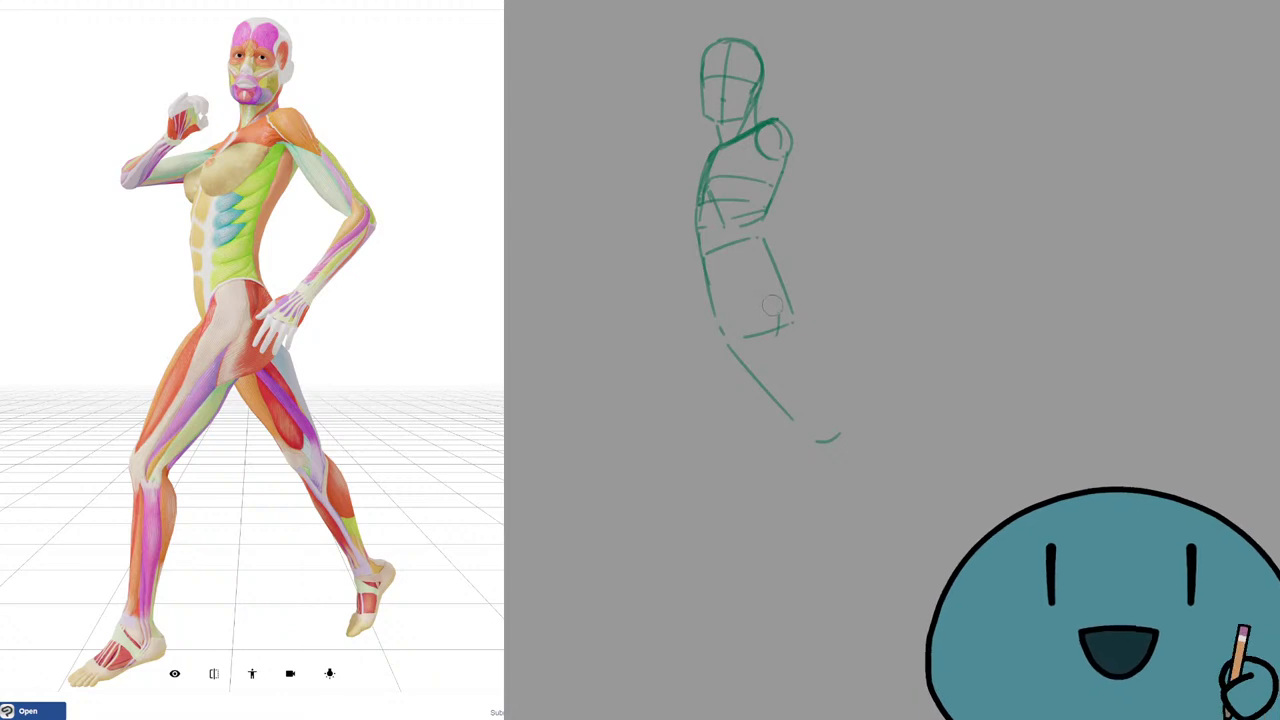
mouse_move(774, 304)
mouse_down()
mouse_move(776, 322)
mouse_move(752, 332)
mouse_up()
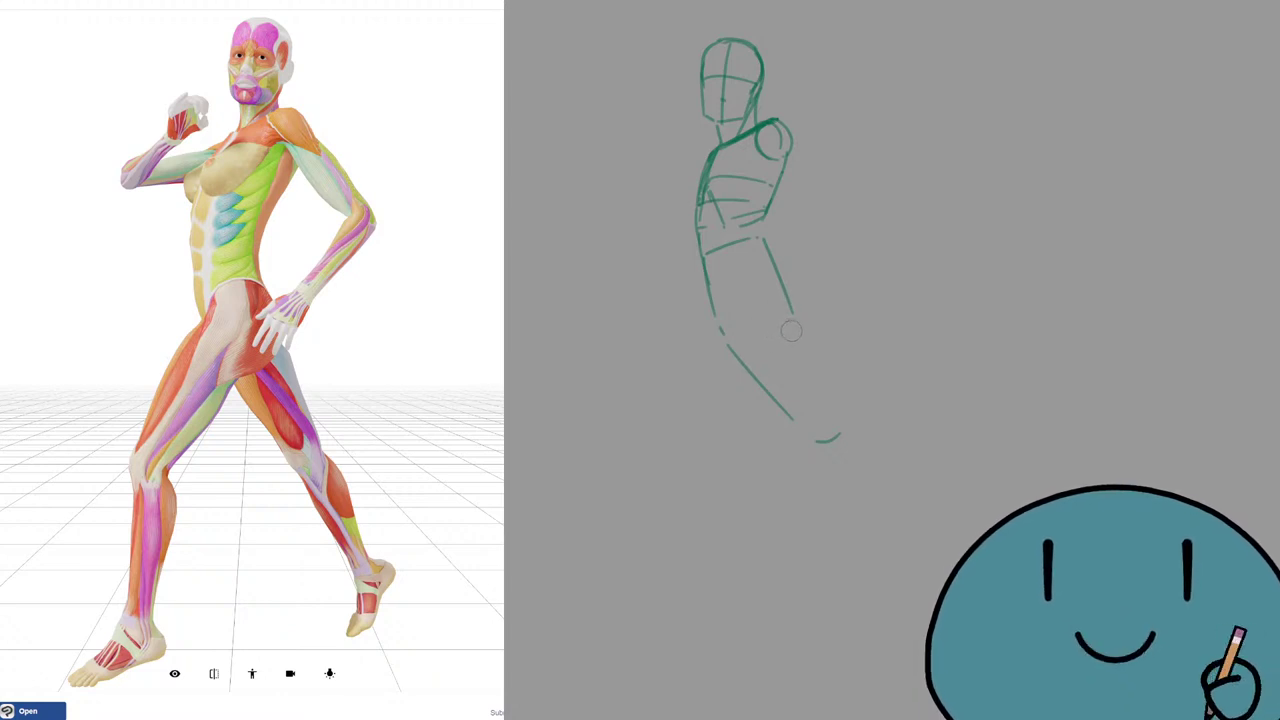
drag(765, 244, 792, 314)
key(ctrl+z)
key(ctrl+z)
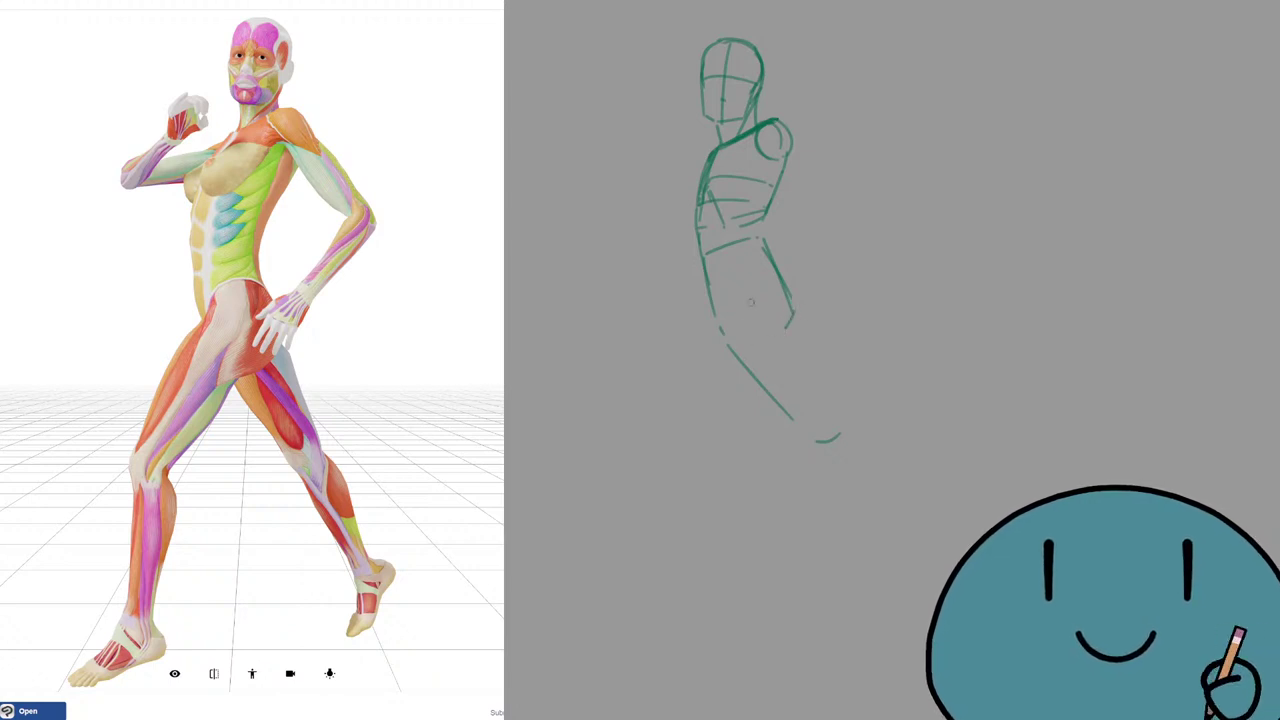
Draw a curved leg opening across the pelvis down to the buttock and round off the buttock's lower corner.
drag(720, 272, 784, 318)
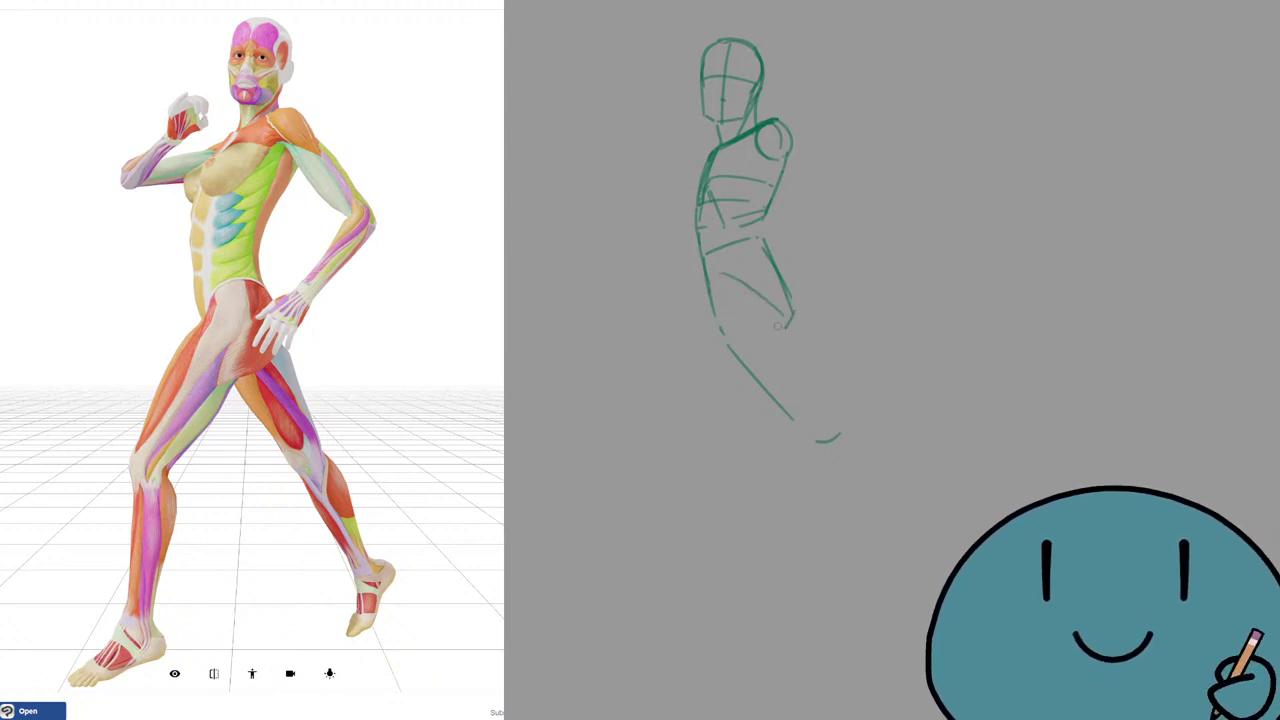
key(ctrl+z)
mouse_move(709, 299)
mouse_down()
mouse_move(731, 282)
mouse_move(786, 326)
mouse_up()
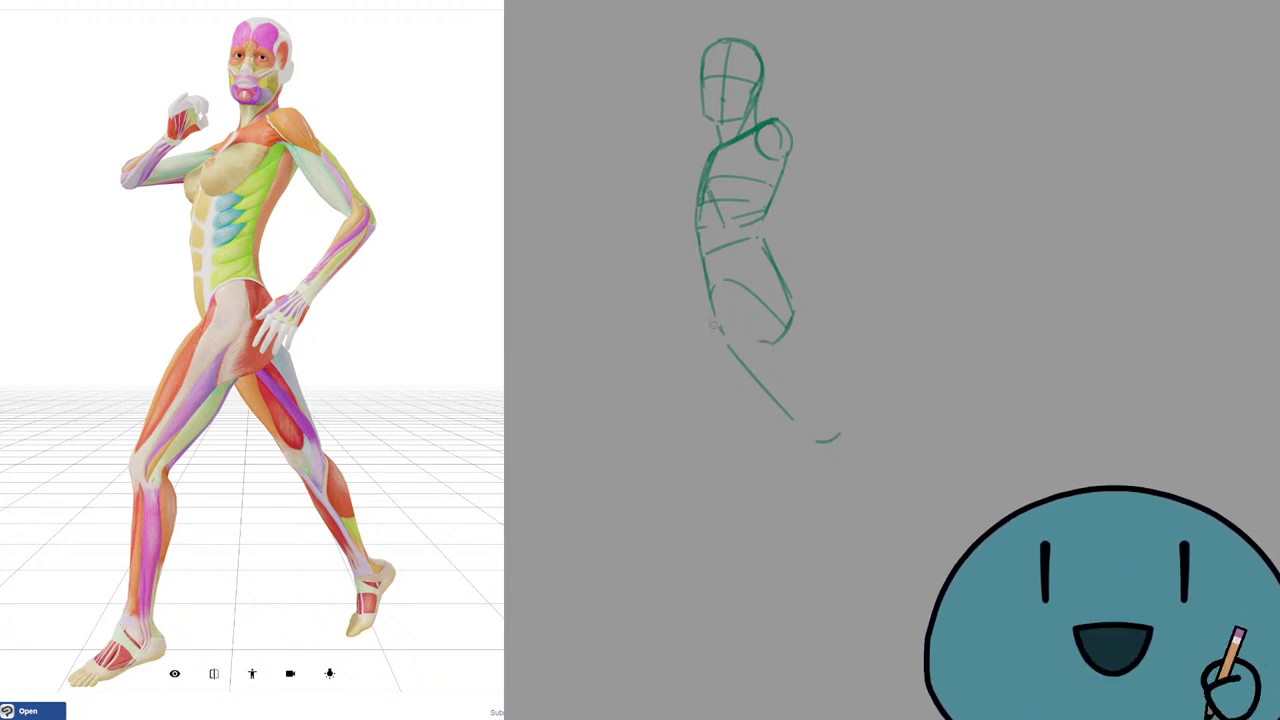
drag(712, 299, 764, 339)
key(ctrl+z)
key(ctrl+z)
key(ctrl+z)
key(ctrl+z)
Draw the front thigh as two lines tapering from the hip and buttock down to the knee, closed by a short curve.
drag(713, 290, 678, 403)
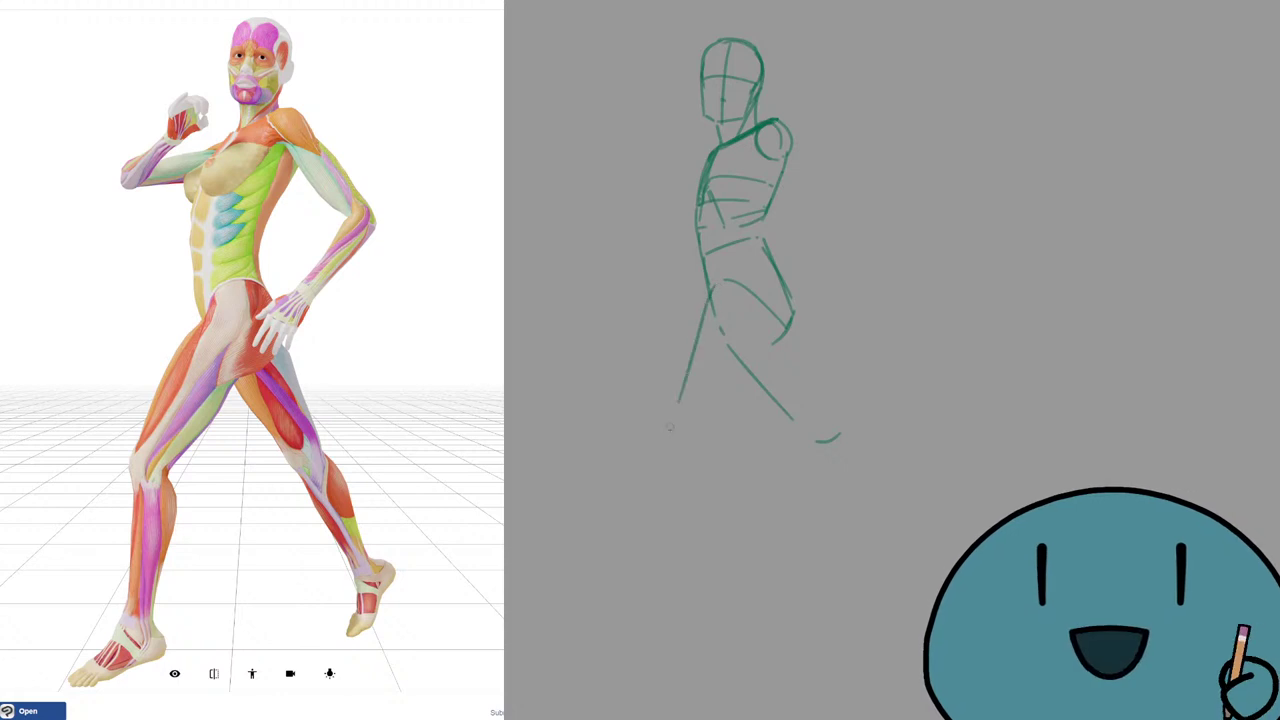
key(ctrl+z)
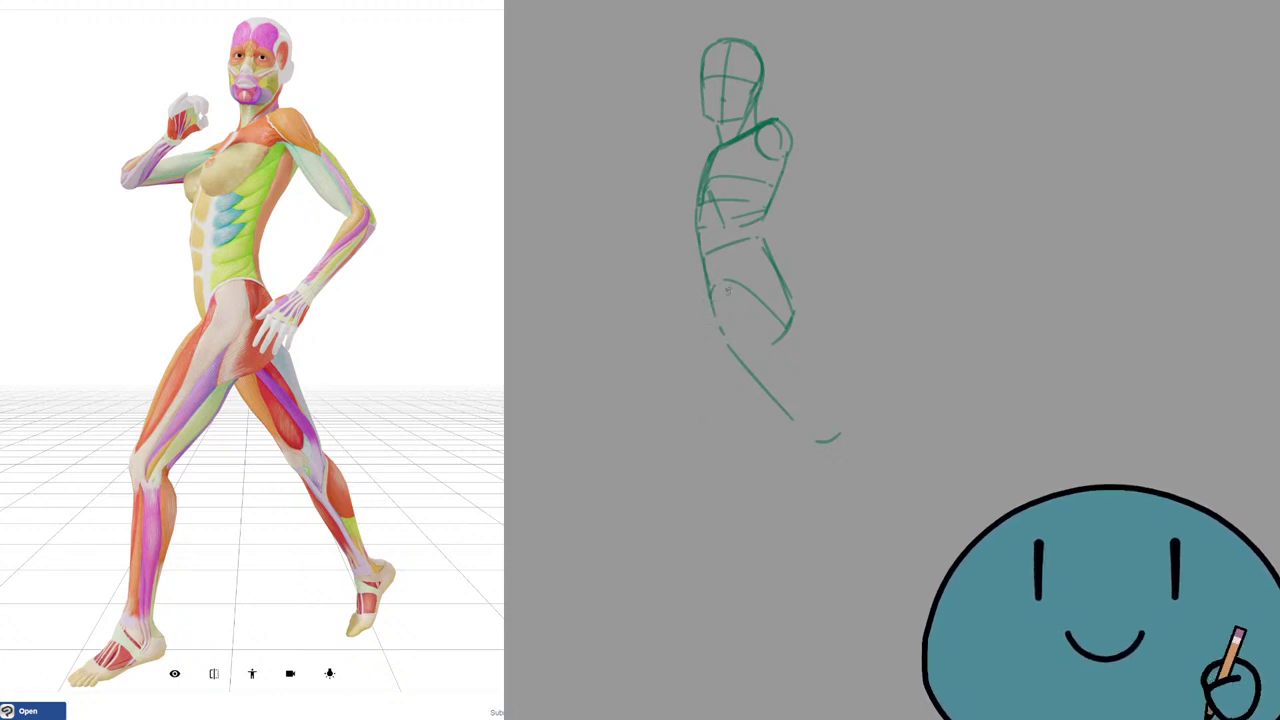
drag(703, 320, 676, 412)
key(ctrl+z)
drag(778, 338, 694, 450)
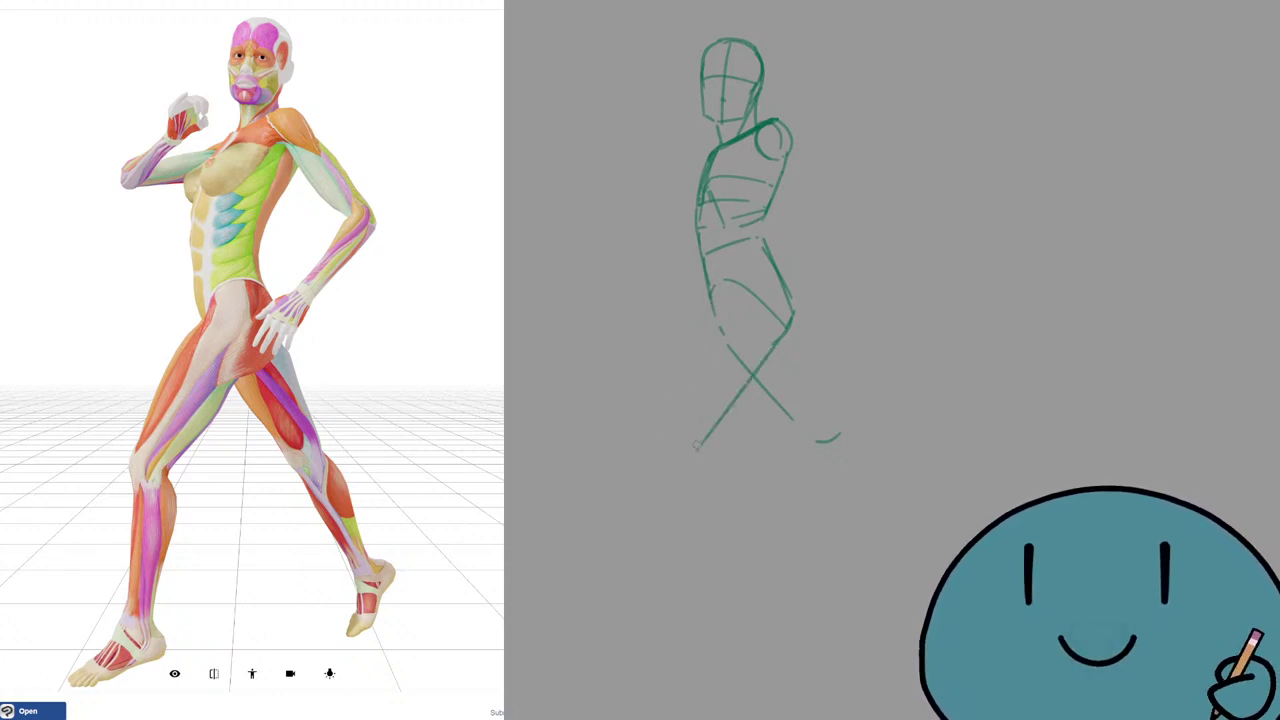
key(ctrl+z)
mouse_move(771, 346)
mouse_down()
mouse_move(679, 460)
mouse_move(652, 430)
mouse_up()
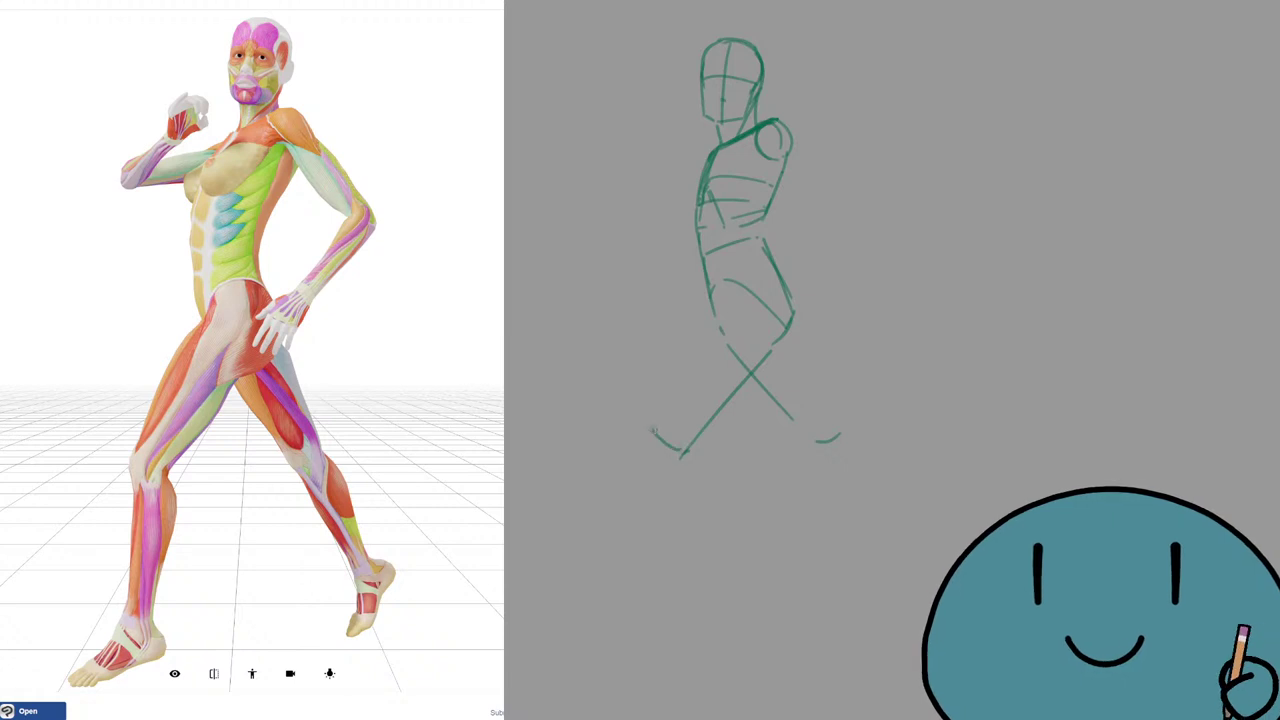
drag(716, 292, 655, 425)
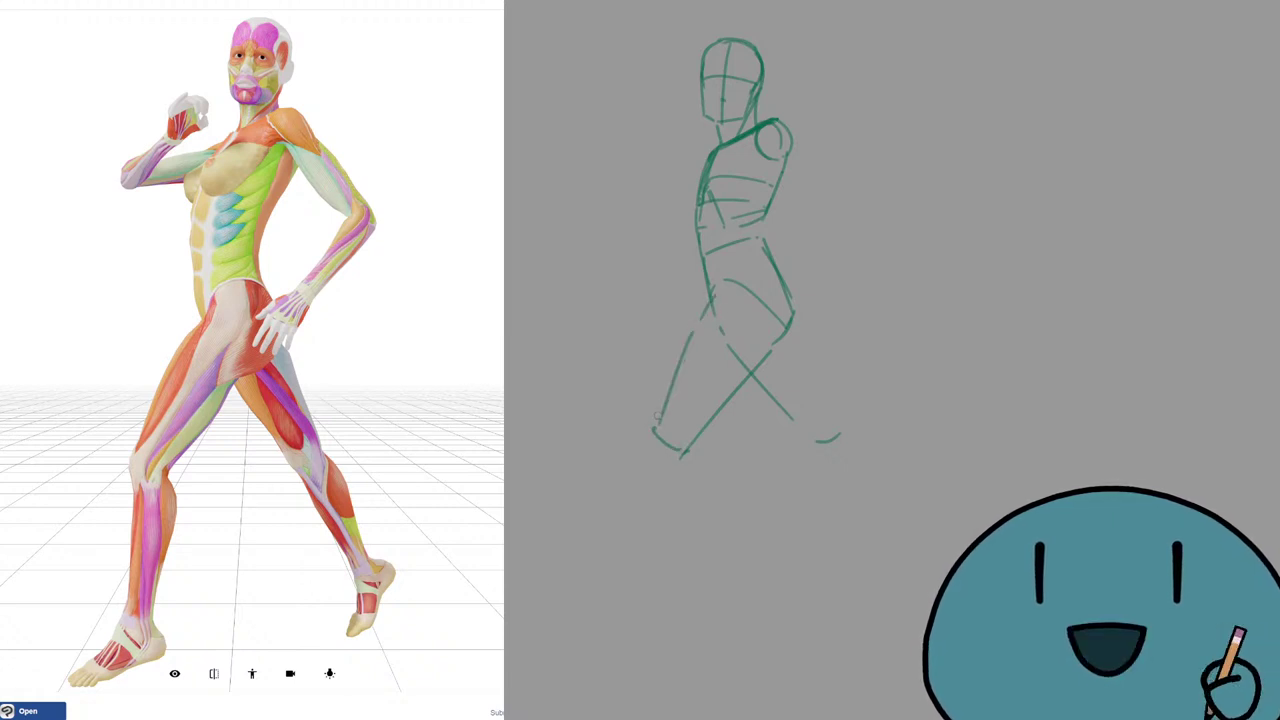
key(ctrl+z)
drag(697, 324, 657, 419)
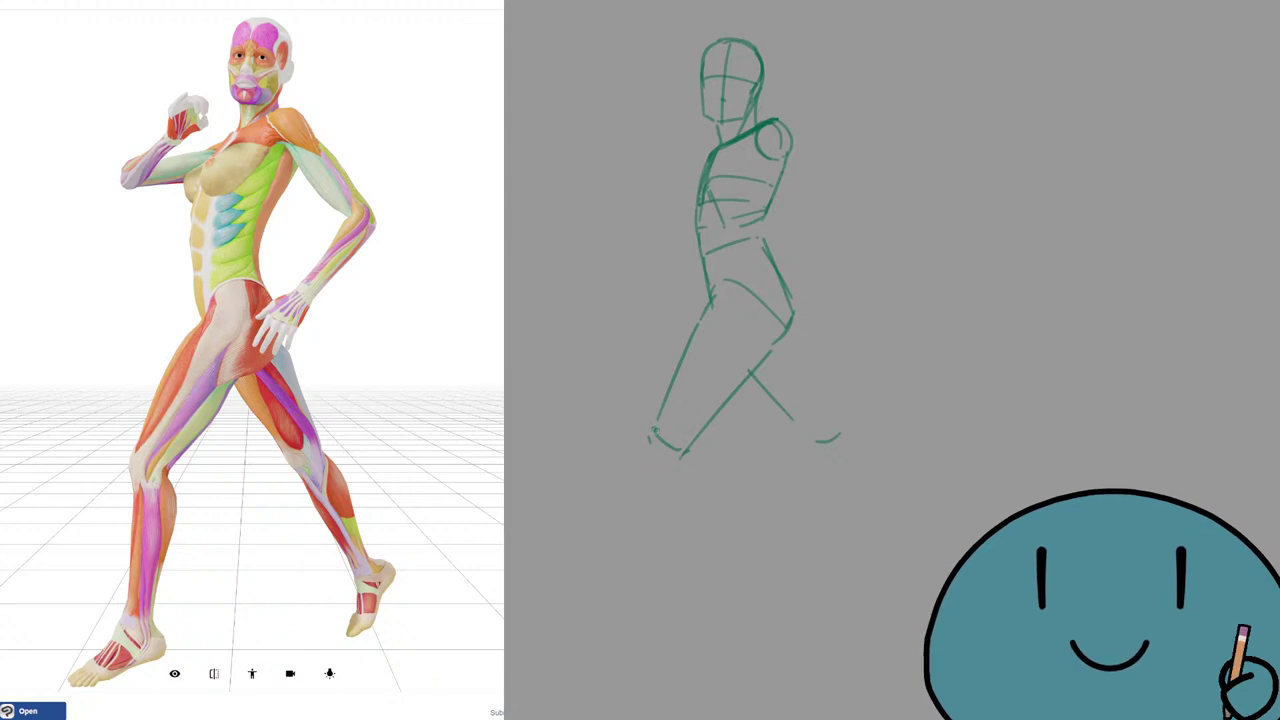
Erase the rear thigh line where the front thigh overlaps it and redraw the front knee as a curve.
mouse_move(656, 427)
mouse_down()
mouse_move(655, 458)
mouse_move(670, 462)
mouse_up()
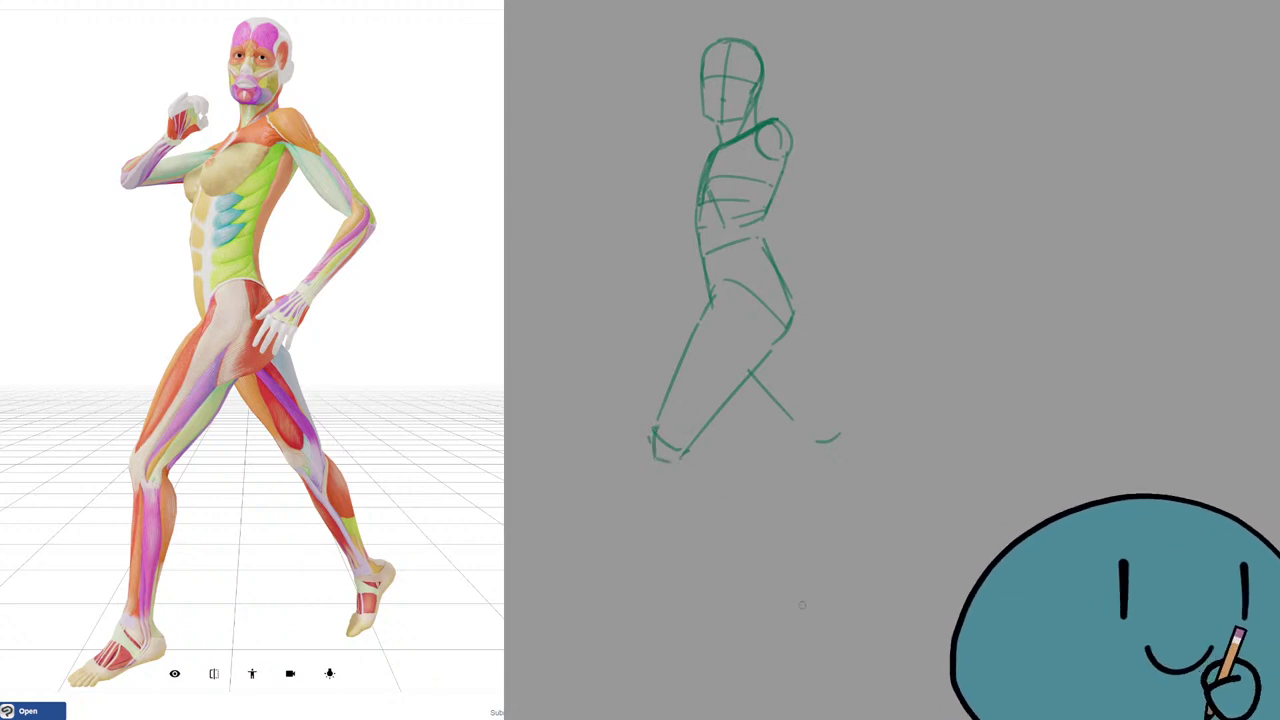
key(ctrl+z)
key(ctrl+z)
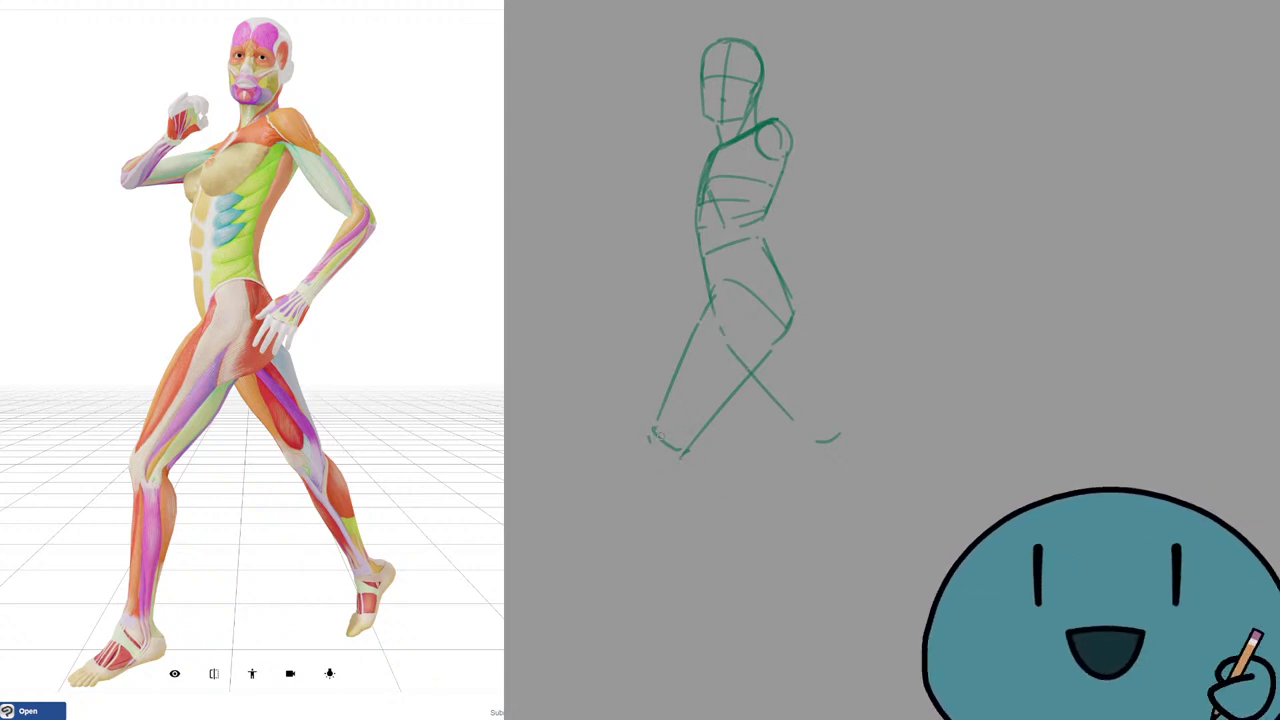
mouse_move(646, 438)
mouse_down()
mouse_move(678, 415)
mouse_move(649, 442)
mouse_up()
key(ctrl+z)
mouse_move(654, 448)
mouse_down()
mouse_move(673, 460)
mouse_move(660, 453)
mouse_up()
key(ctrl+z)
key(ctrl+z)
key(ctrl+z)
key(ctrl+z)
key(ctrl+z)
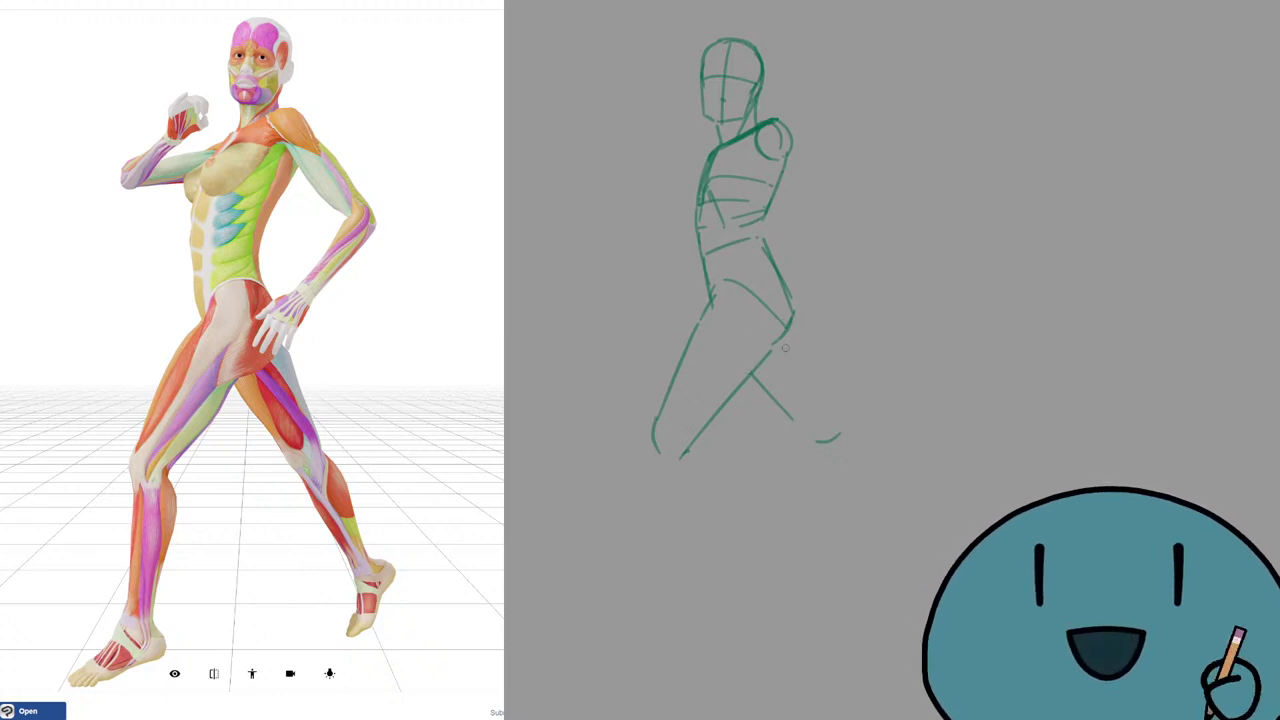
Reinforce the back edge of the front thigh from the buttock down to the knee.
drag(772, 347, 699, 444)
key(ctrl+z)
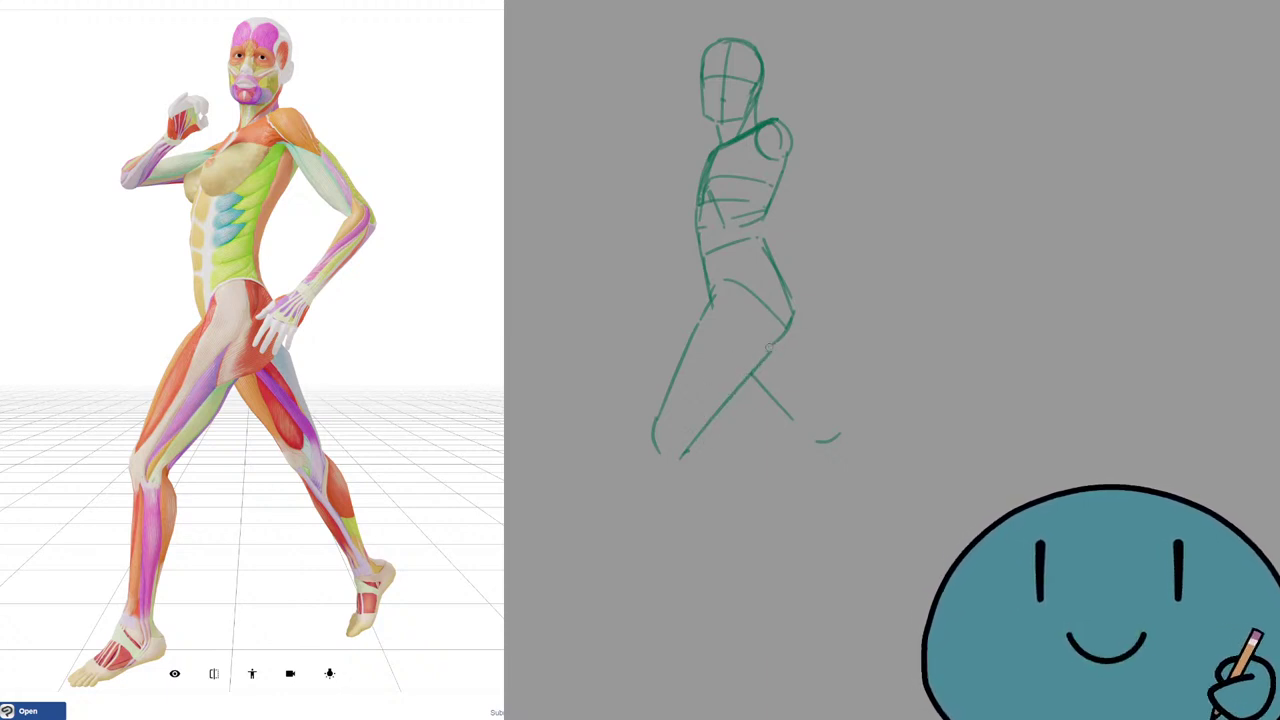
key(ctrl+z)
drag(770, 346, 692, 445)
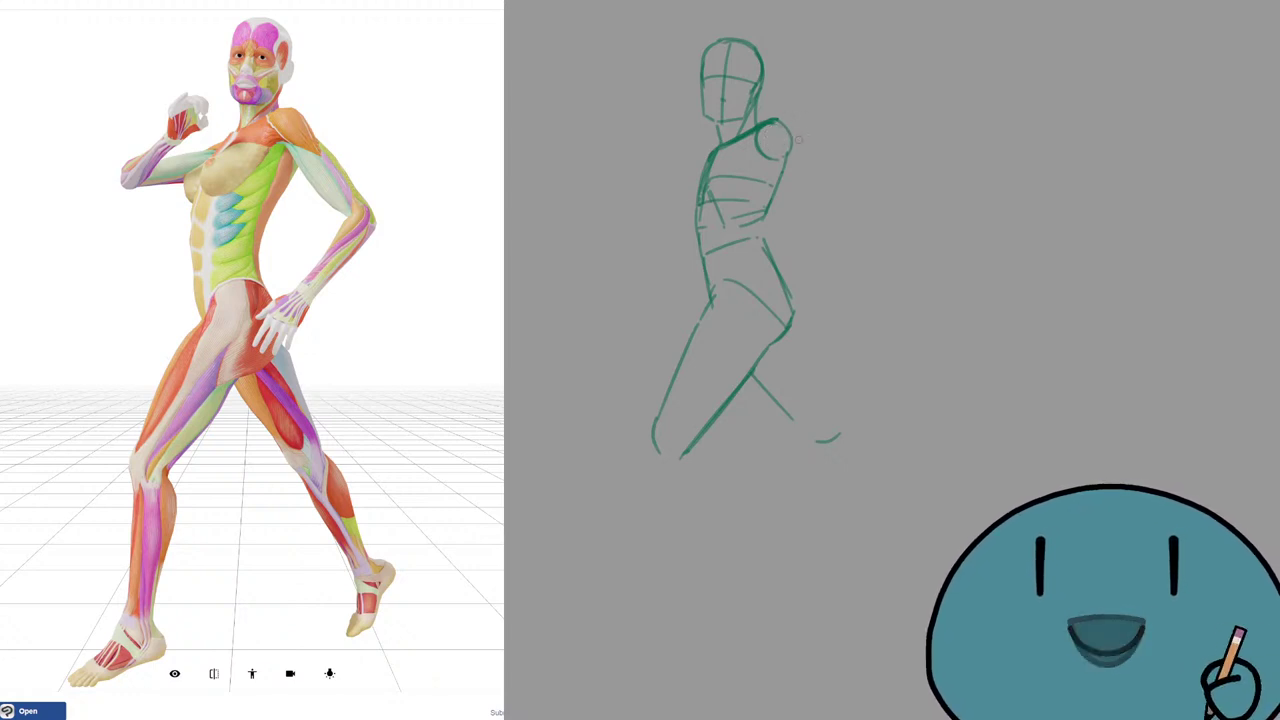
Draw the outer edge of the near upper arm as a straight line from the shoulder down to the elbow.
mouse_move(779, 121)
mouse_down()
mouse_move(859, 197)
mouse_move(849, 185)
mouse_up()
key(ctrl+z)
key(ctrl+z)
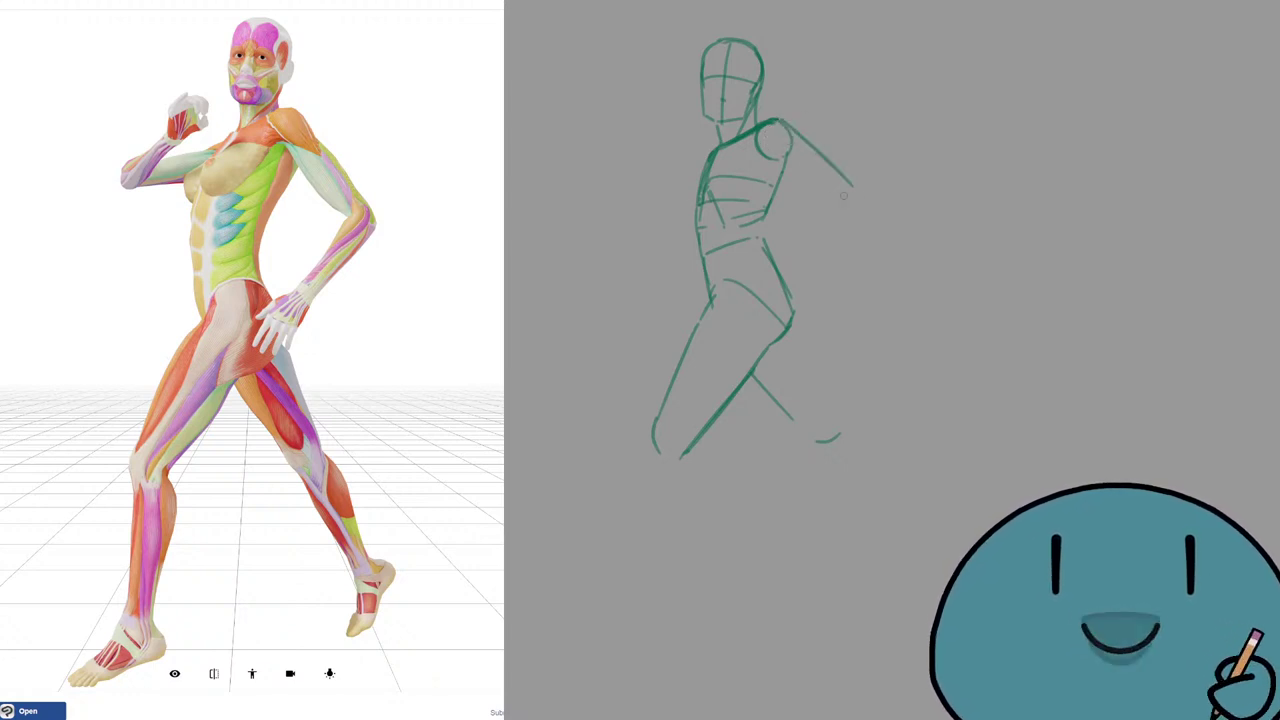
key(ctrl+z)
drag(778, 118, 849, 188)
key(ctrl+z)
key(ctrl+z)
Draw the bent elbow with a small inner curve and run the forearm's outer edge back down toward the hip.
mouse_move(784, 120)
mouse_down()
mouse_move(860, 200)
mouse_move(842, 185)
mouse_move(847, 211)
mouse_move(845, 196)
mouse_move(836, 210)
mouse_move(870, 206)
mouse_move(822, 270)
mouse_up()
key(ctrl+z)
key(ctrl+z)
key(ctrl+z)
key(ctrl+z)
key(ctrl+z)
key(ctrl+z)
drag(866, 217, 809, 272)
key(ctrl+z)
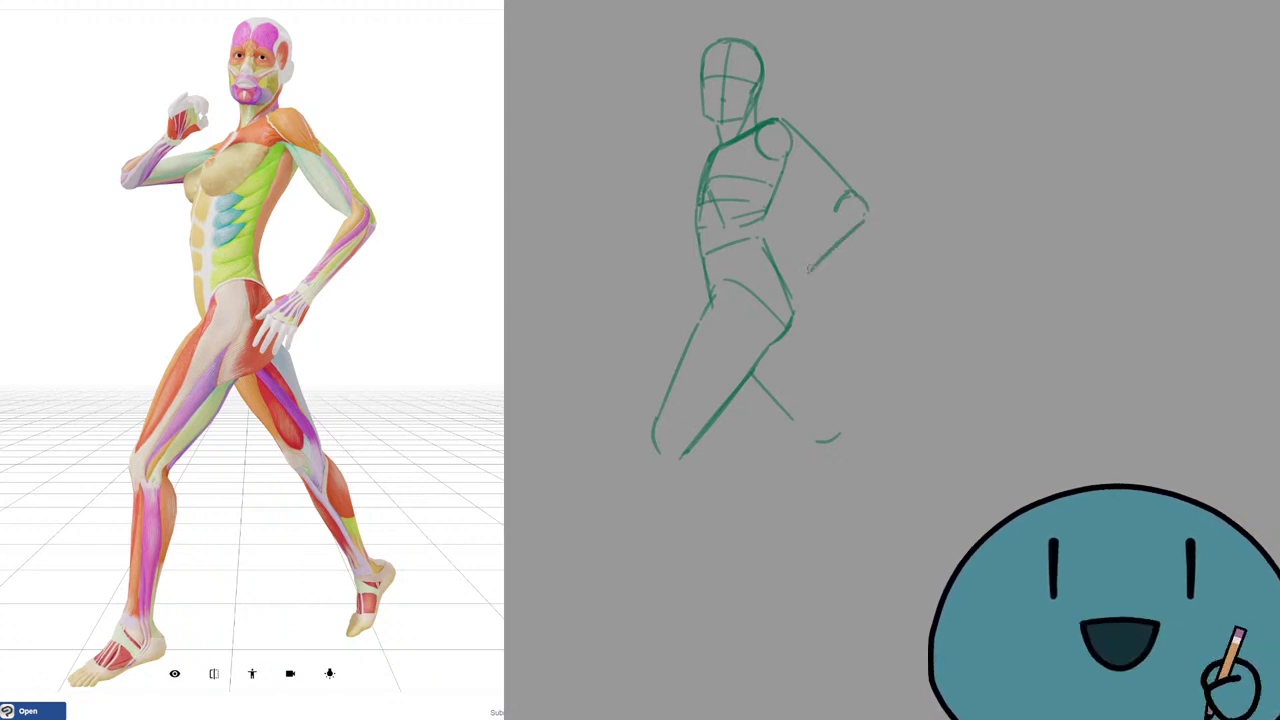
Draw the inner edges of the near upper arm and forearm and close the forearm at the wrist.
key(ctrl+z)
mouse_move(868, 212)
mouse_down()
mouse_move(812, 274)
mouse_move(796, 266)
mouse_up()
key(ctrl+z)
drag(832, 208, 798, 263)
key(ctrl+z)
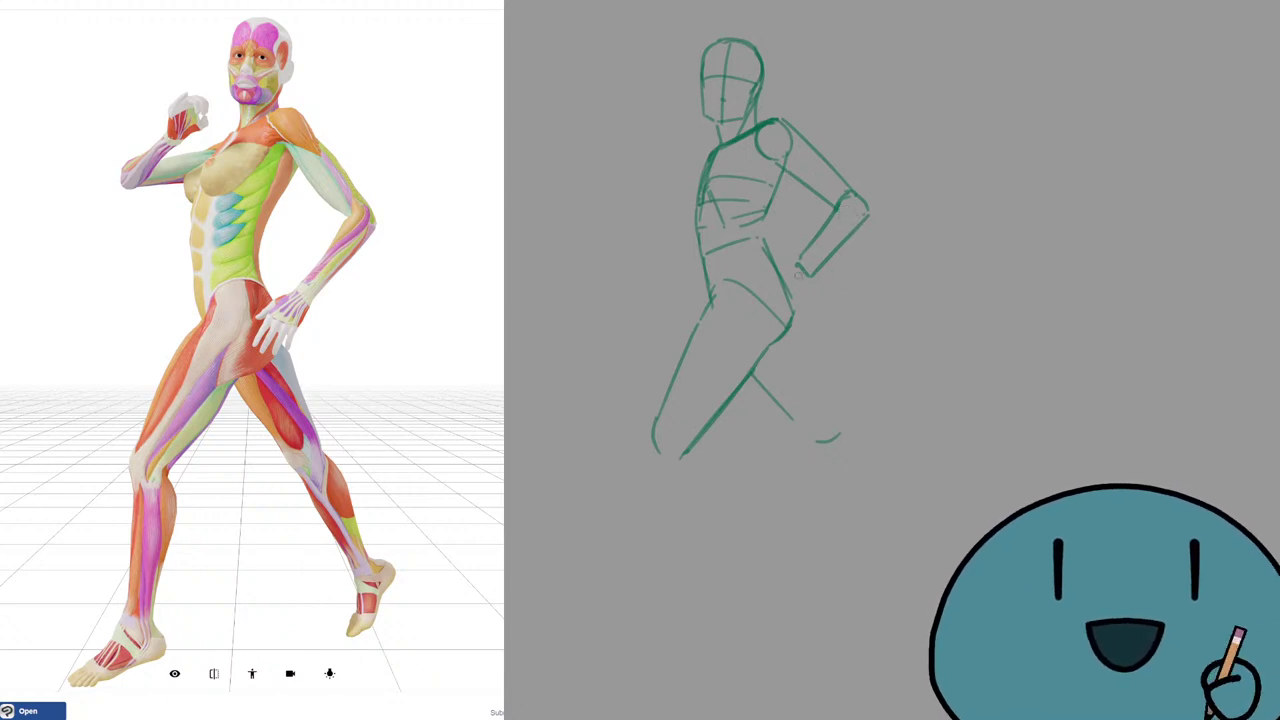
Draw the back of the near hand as a small block below the wrist and erase the hip line behind it.
key(ctrl+z)
mouse_move(800, 264)
mouse_down()
mouse_move(772, 276)
mouse_move(790, 303)
mouse_up()
drag(795, 298, 791, 303)
drag(814, 277, 791, 302)
mouse_move(788, 302)
mouse_down()
mouse_move(775, 288)
mouse_move(788, 294)
mouse_up()
key(p)
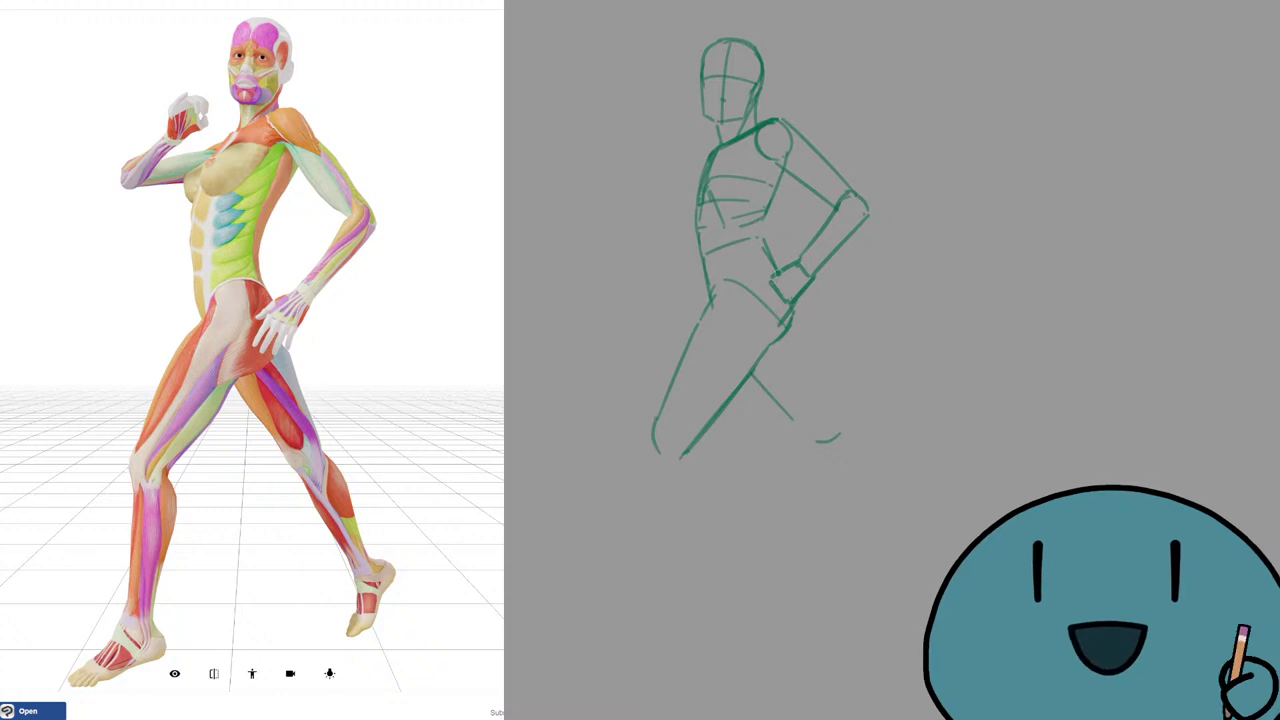
Draw the near hand's fingers as a simple block extending down from the palm over the hip.
drag(771, 282, 760, 313)
key(ctrl+z)
drag(763, 319, 781, 319)
key(ctrl+z)
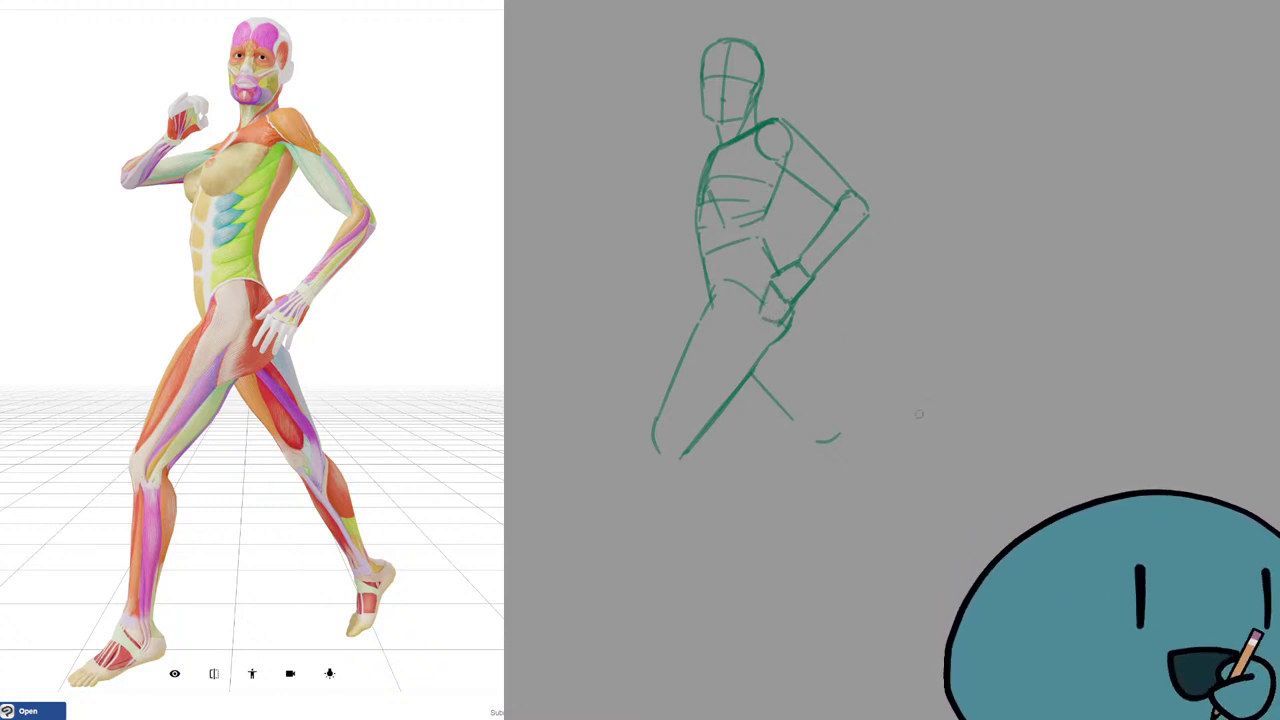
drag(1240, 318, 1036, 367)
key(ctrl+z)
drag(1040, 223, 926, 321)
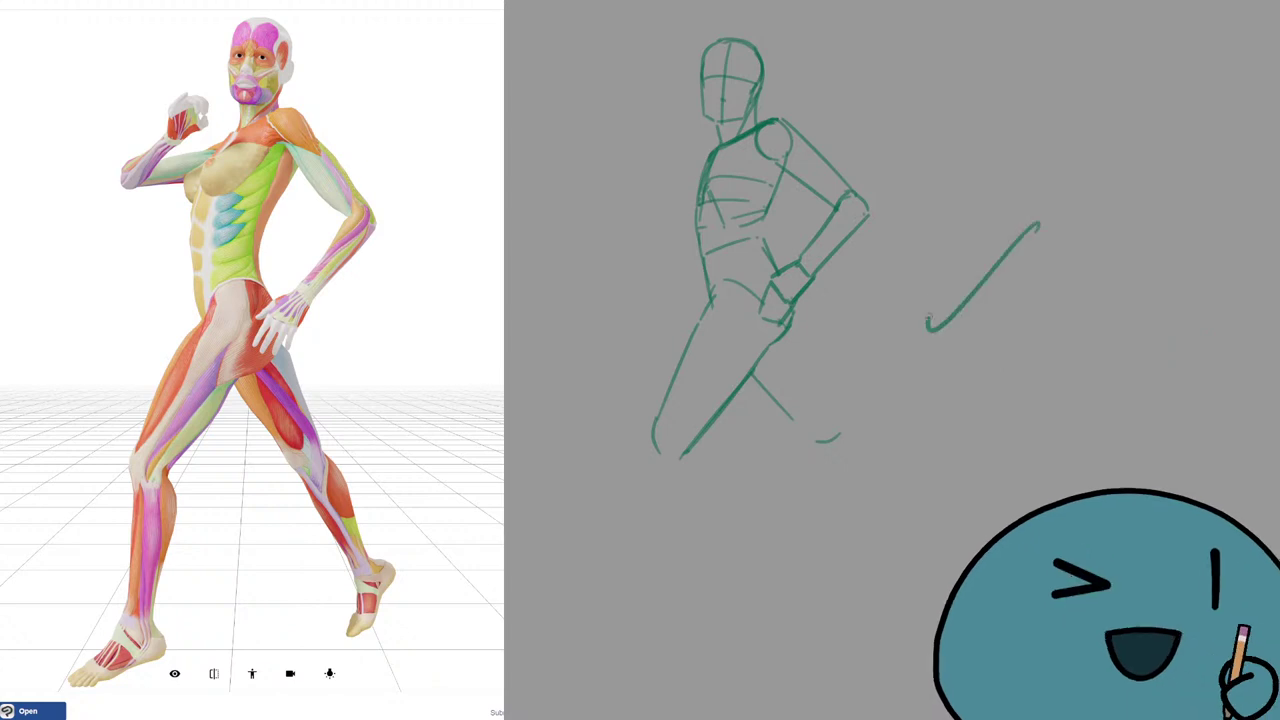
key(ctrl+z)
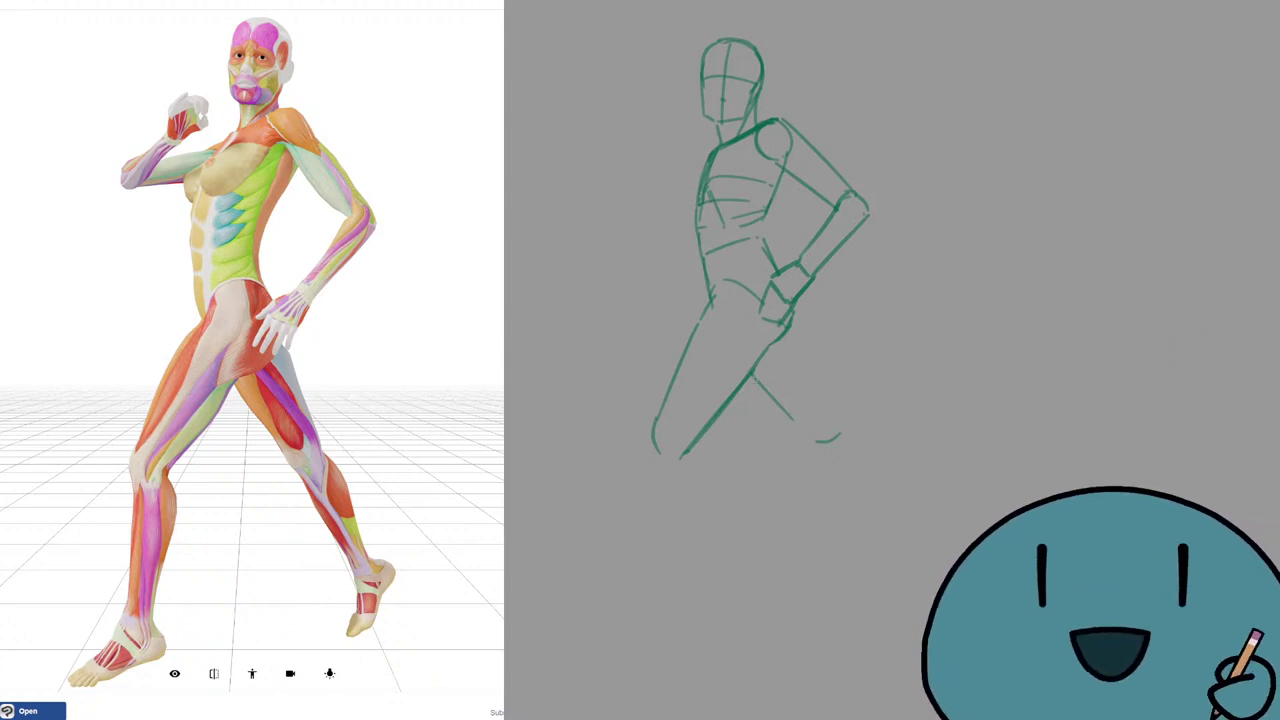
Redraw the underside of the back thigh as one straight line from the crotch to the back knee curve.
key(ctrl+z)
drag(753, 376, 803, 430)
key(ctrl+z)
drag(752, 373, 818, 442)
key(ctrl+z)
key(ctrl+z)
drag(752, 374, 820, 446)
key(ctrl+z)
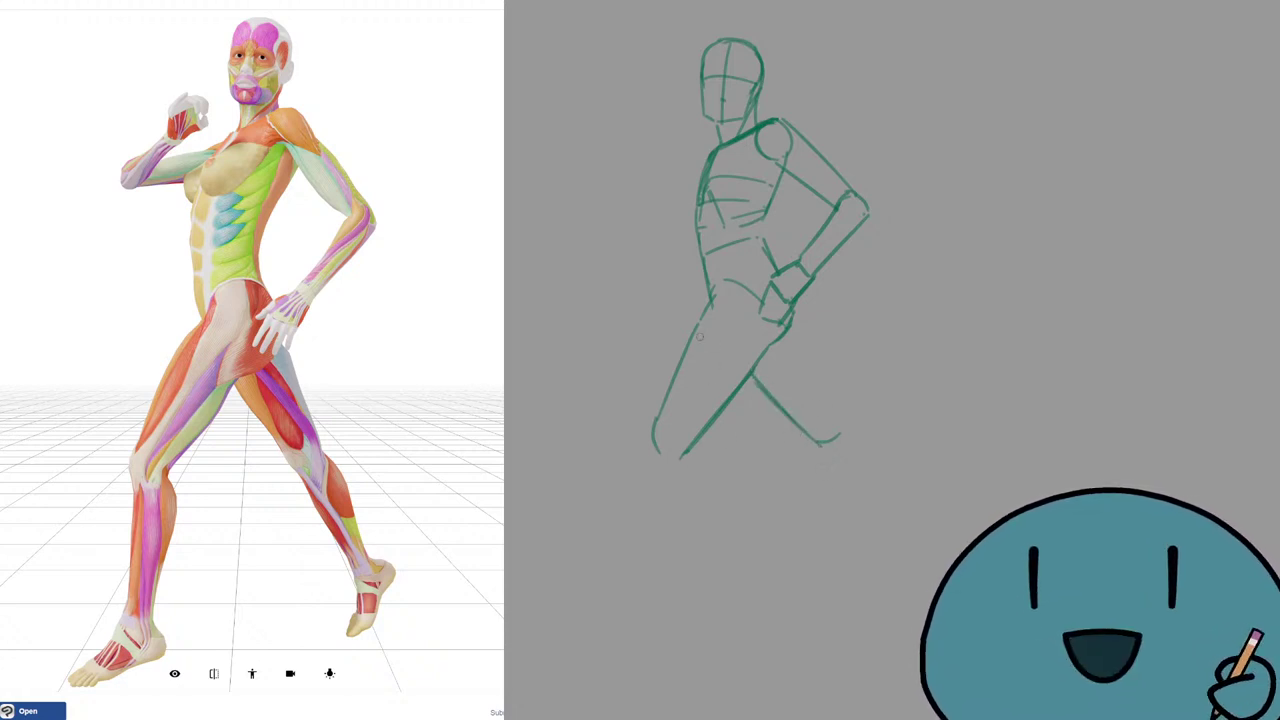
Add curved cross-contour lines over the pelvis, upper front thigh and the area just above the front knee.
mouse_move(698, 320)
mouse_down()
mouse_move(712, 305)
mouse_move(763, 350)
mouse_up()
key(ctrl+z)
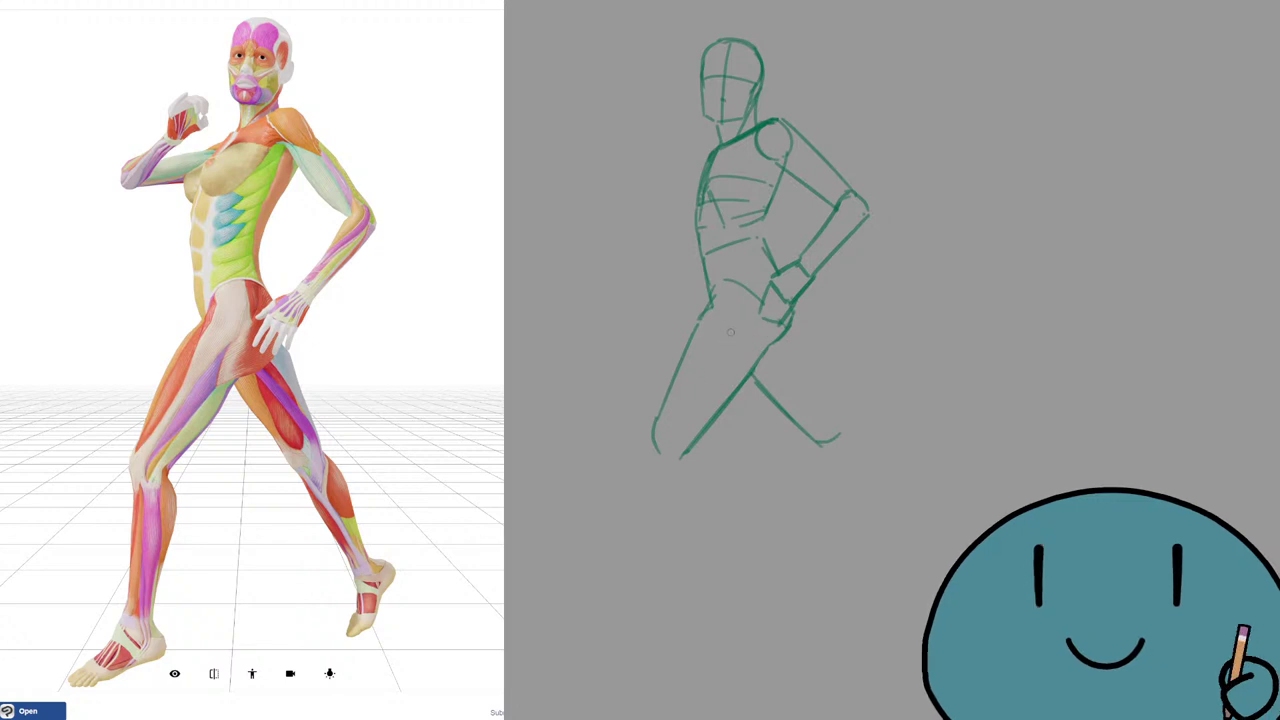
key(ctrl+z)
drag(700, 320, 752, 322)
drag(771, 331, 760, 351)
key(ctrl+z)
key(ctrl+z)
mouse_move(716, 300)
mouse_down()
mouse_move(767, 338)
mouse_move(733, 366)
mouse_move(743, 380)
mouse_up()
drag(667, 401, 711, 437)
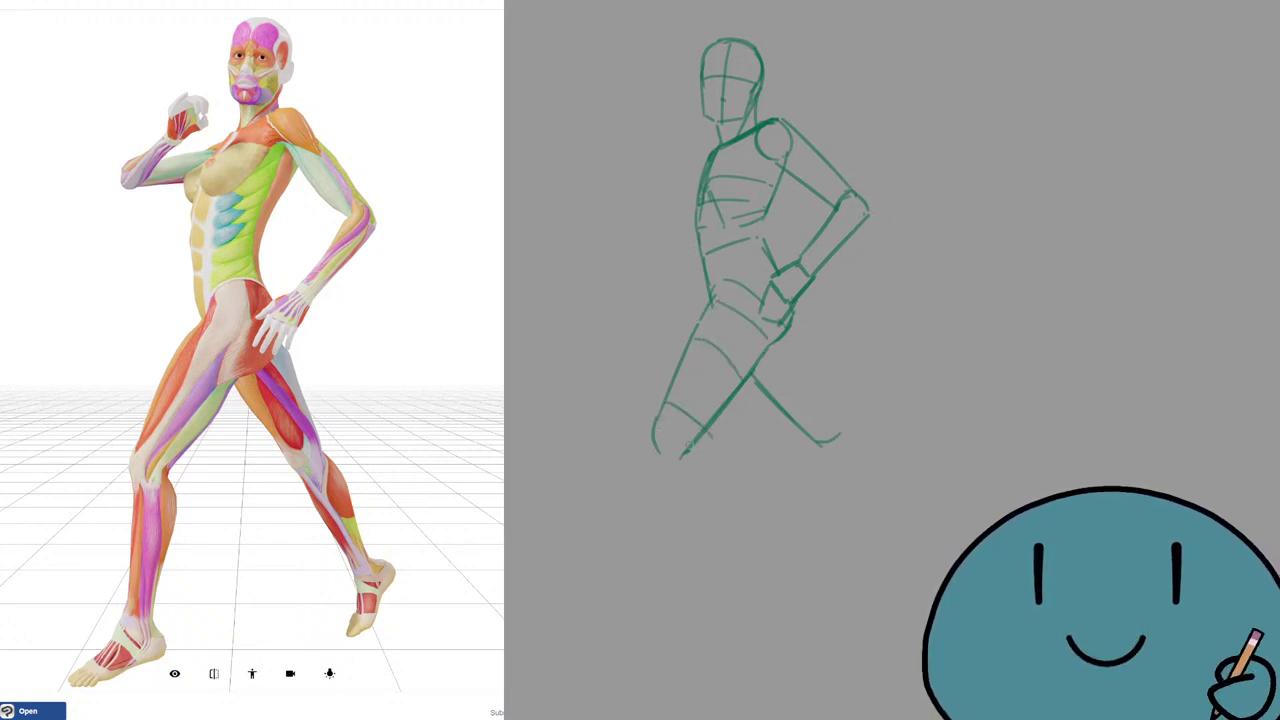
key(ctrl+z)
Draw both edges of the front lower leg from the knee down and close it with a small curve at the ankle.
mouse_move(706, 390)
mouse_down()
mouse_move(697, 440)
mouse_move(678, 440)
mouse_move(664, 466)
mouse_move(654, 448)
mouse_move(672, 566)
mouse_up()
key(ctrl+z)
drag(652, 440, 668, 588)
key(ctrl+z)
key(ctrl+z)
drag(692, 446, 697, 486)
key(ctrl+z)
drag(714, 420, 697, 585)
key(ctrl+z)
mouse_move(704, 487)
mouse_down()
mouse_move(696, 586)
mouse_move(700, 516)
mouse_move(692, 586)
mouse_move(672, 590)
mouse_up()
key(ctrl+z)
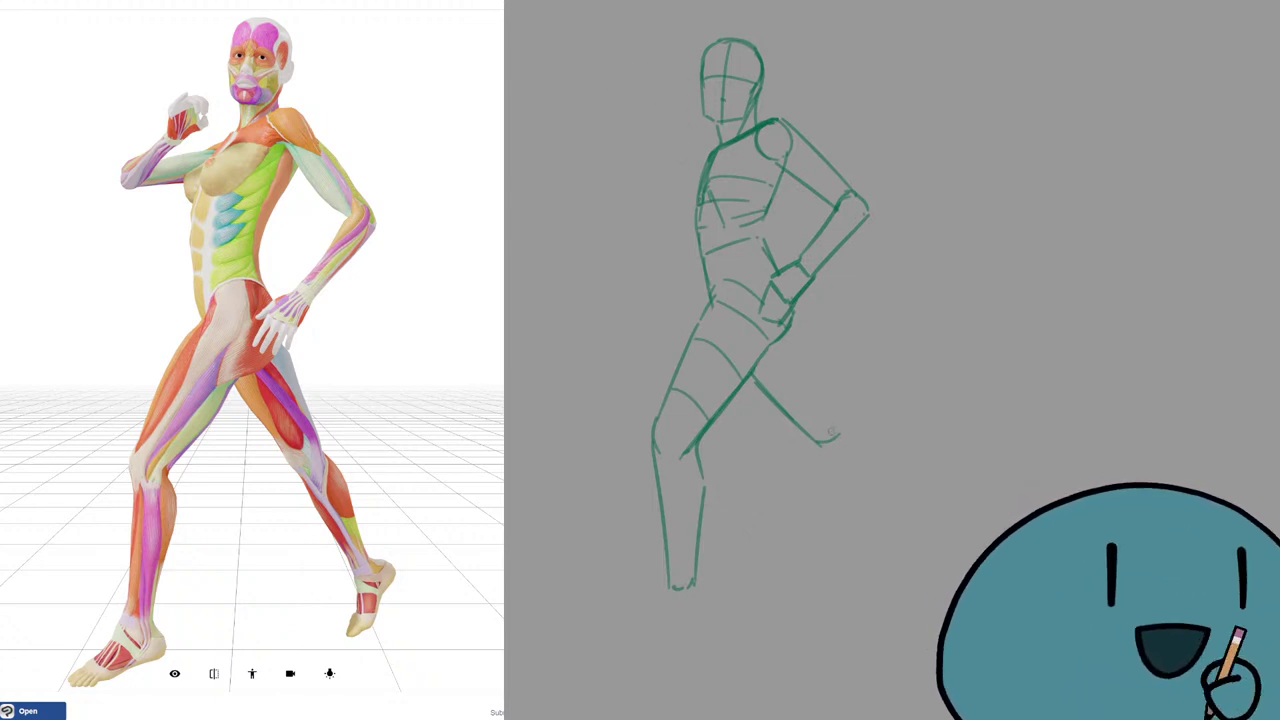
Draw the back leg's shin edge as a slightly curved diagonal from the knee down to the ankle.
drag(818, 446, 880, 549)
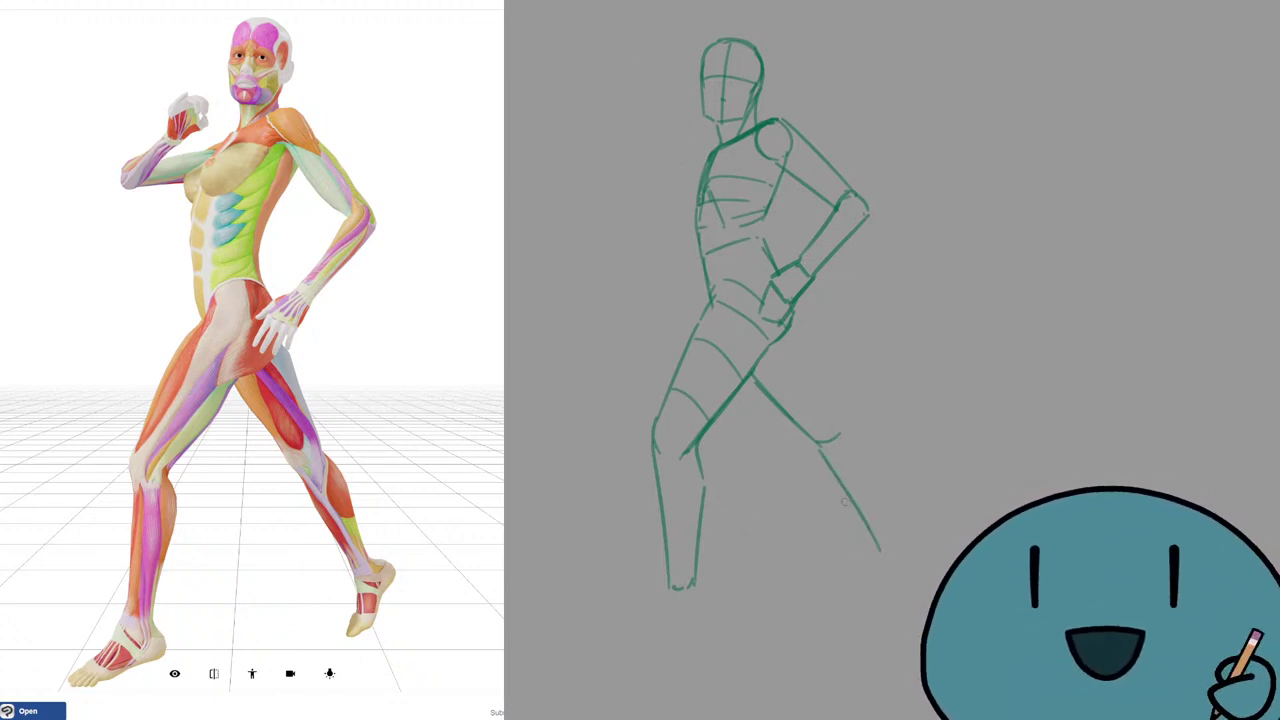
key(ctrl+z)
drag(819, 444, 884, 541)
key(ctrl+z)
mouse_move(819, 445)
mouse_down()
mouse_move(832, 503)
mouse_move(882, 551)
mouse_up()
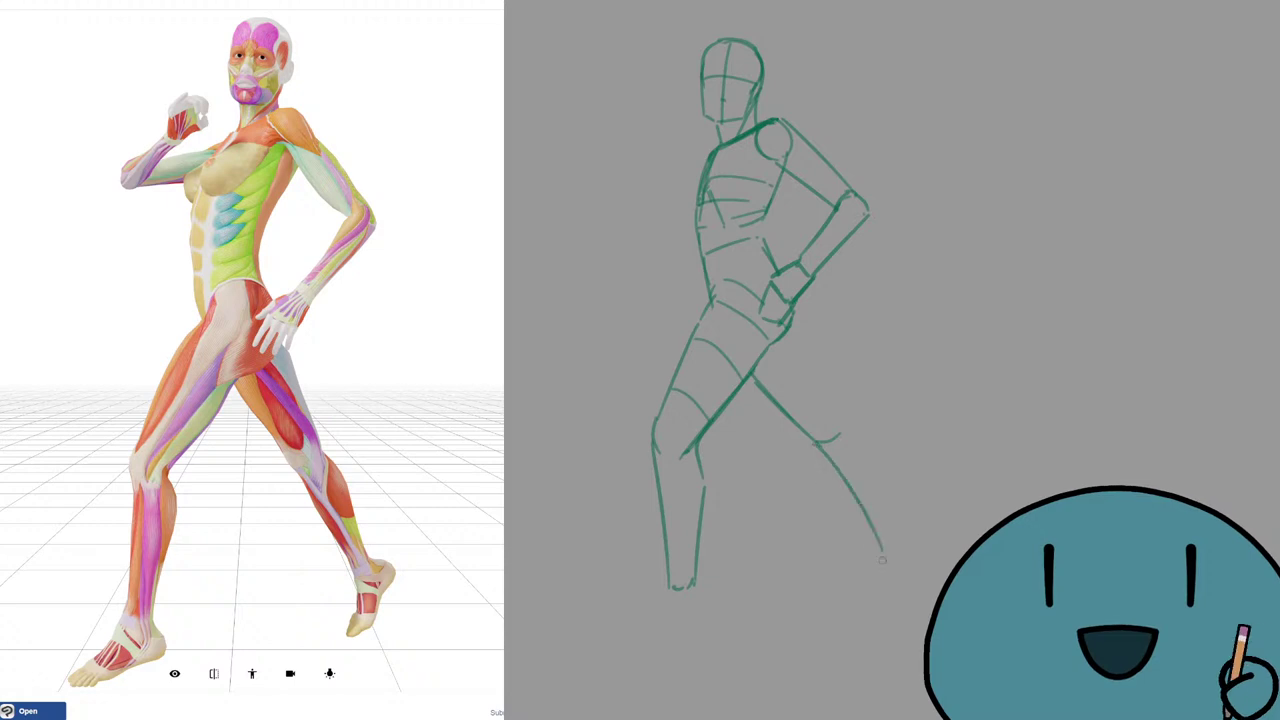
key(ctrl+z)
drag(816, 446, 890, 537)
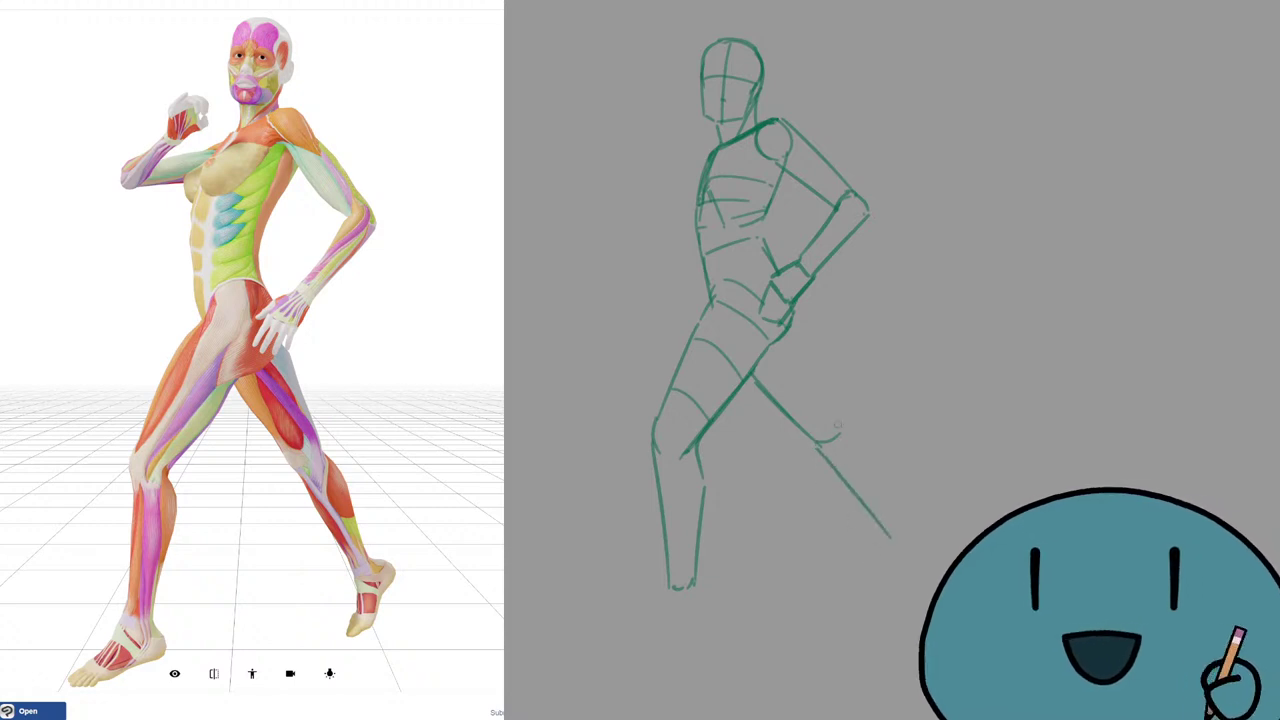
key(ctrl+z)
drag(819, 445, 887, 537)
key(ctrl+z)
mouse_move(821, 448)
mouse_down()
mouse_move(883, 545)
mouse_move(855, 493)
mouse_move(889, 542)
mouse_up()
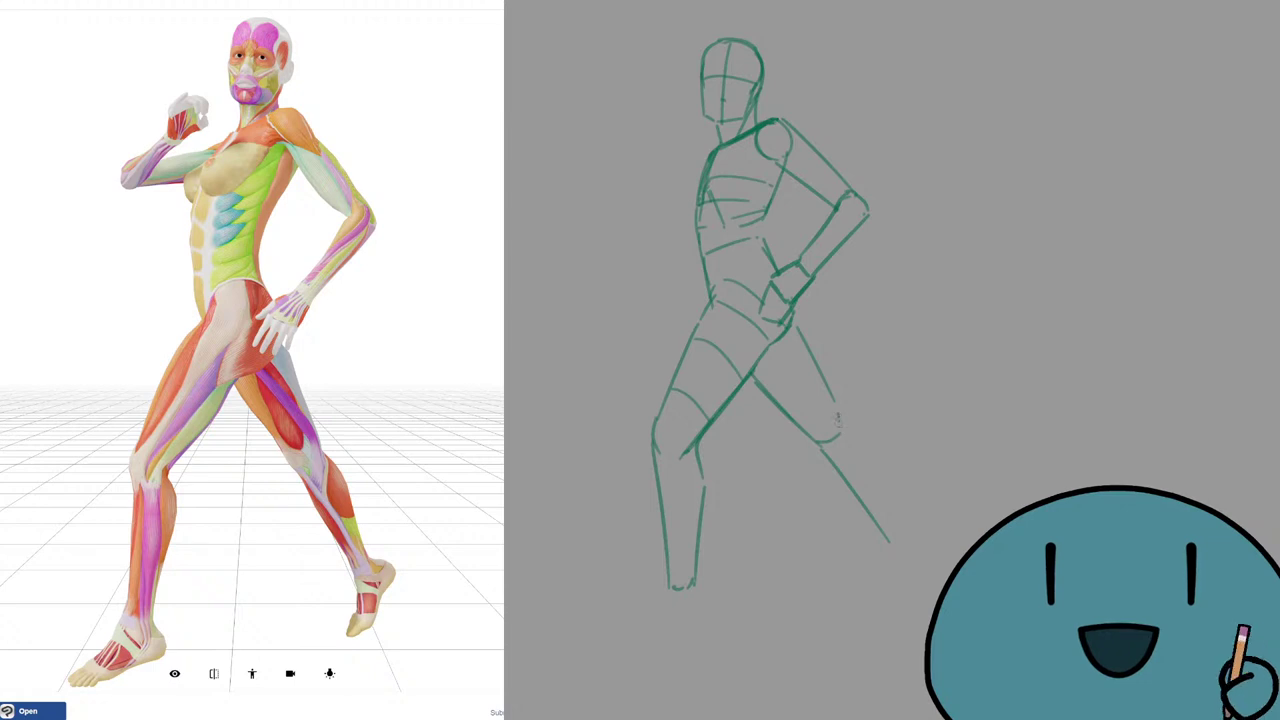
Draw the rear edge of the back leg from below the hand past the knee and along the calf to the ankle.
drag(791, 320, 895, 520)
key(ctrl+z)
key(ctrl+z)
drag(872, 460, 897, 521)
key(ctrl+z)
key(ctrl+z)
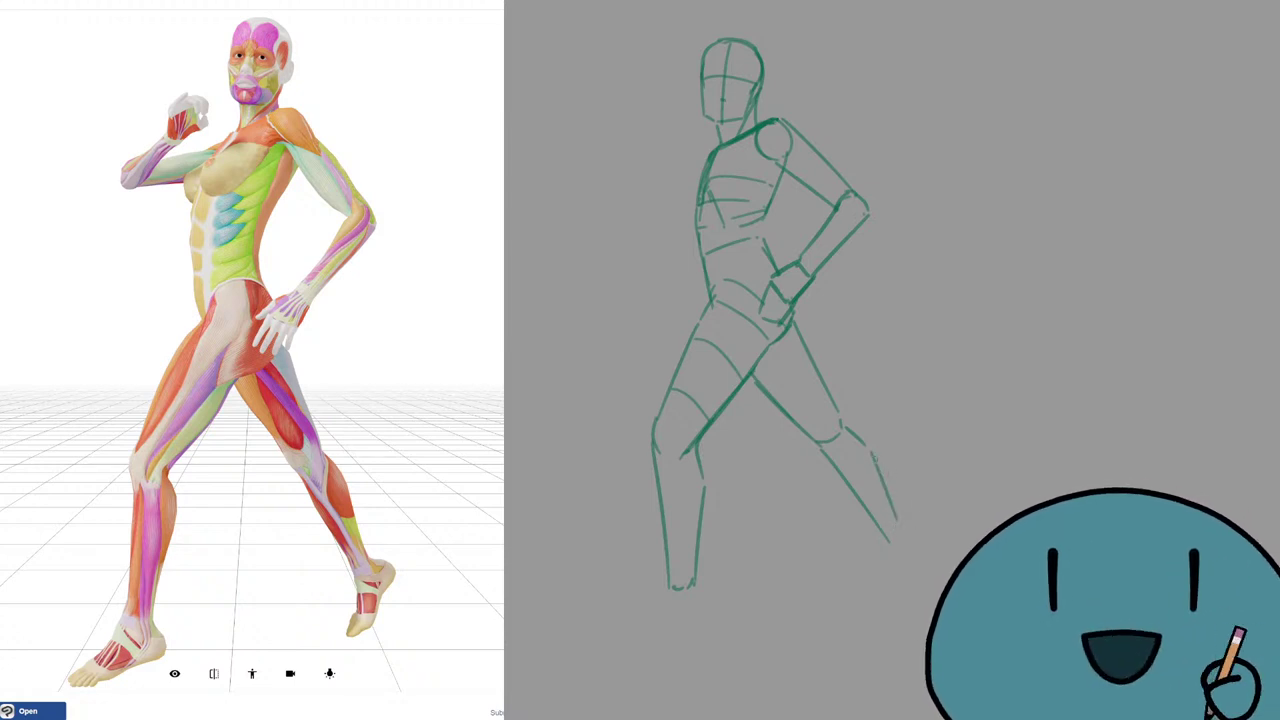
key(ctrl+z)
drag(870, 453, 902, 524)
key(ctrl+z)
key(ctrl+z)
drag(869, 450, 903, 525)
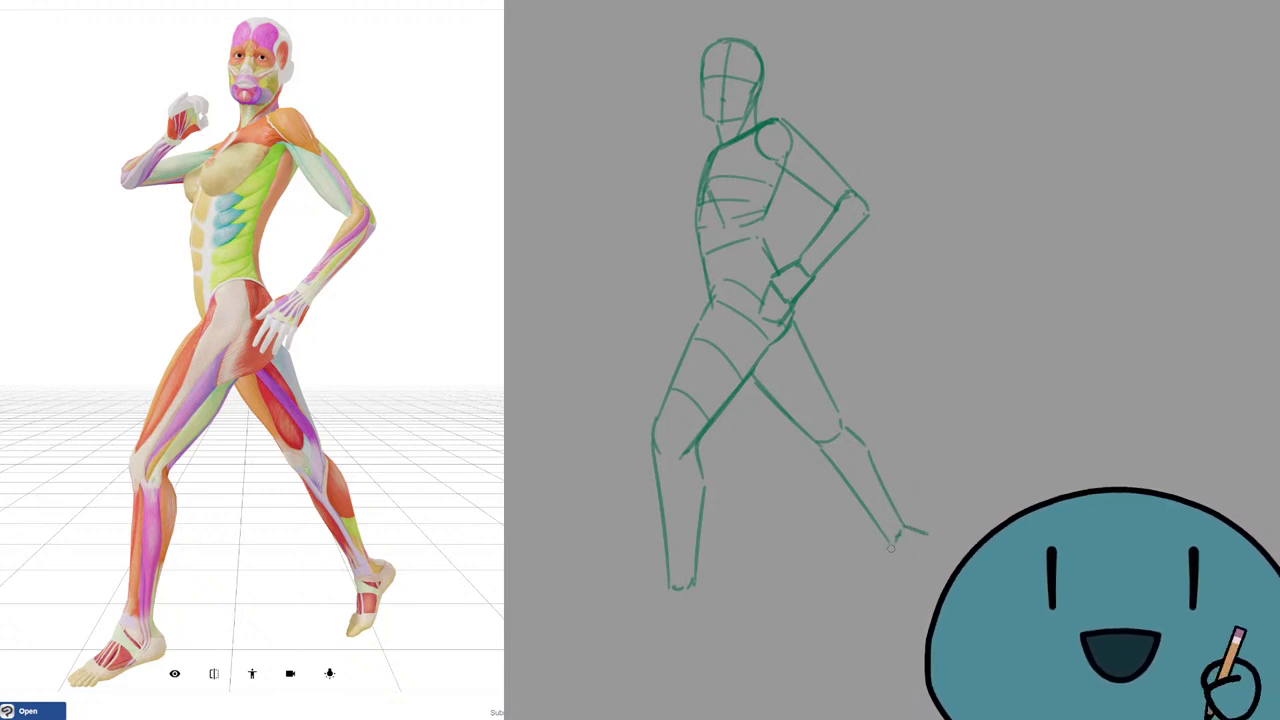
Block in the back foot pointing down onto its toes and the front foot as a wedge extending forward from the ankle.
drag(890, 548, 923, 548)
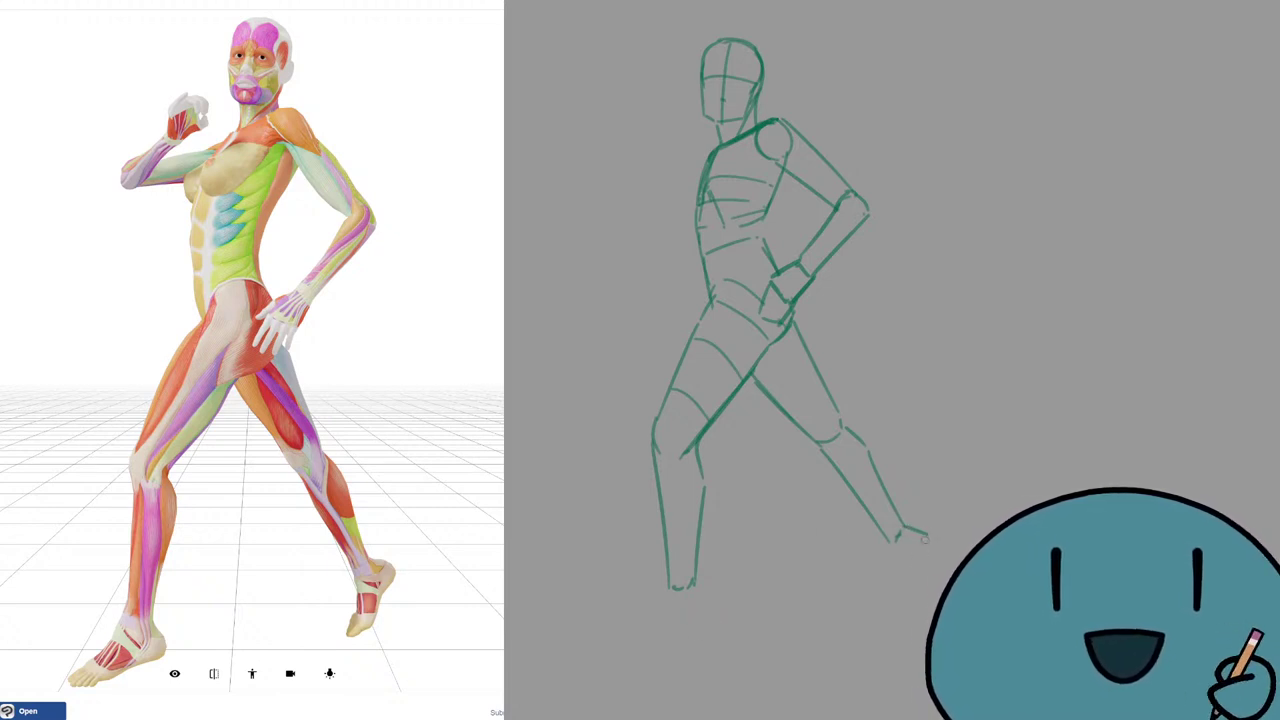
mouse_move(896, 548)
mouse_down()
mouse_move(918, 563)
mouse_move(898, 597)
mouse_up()
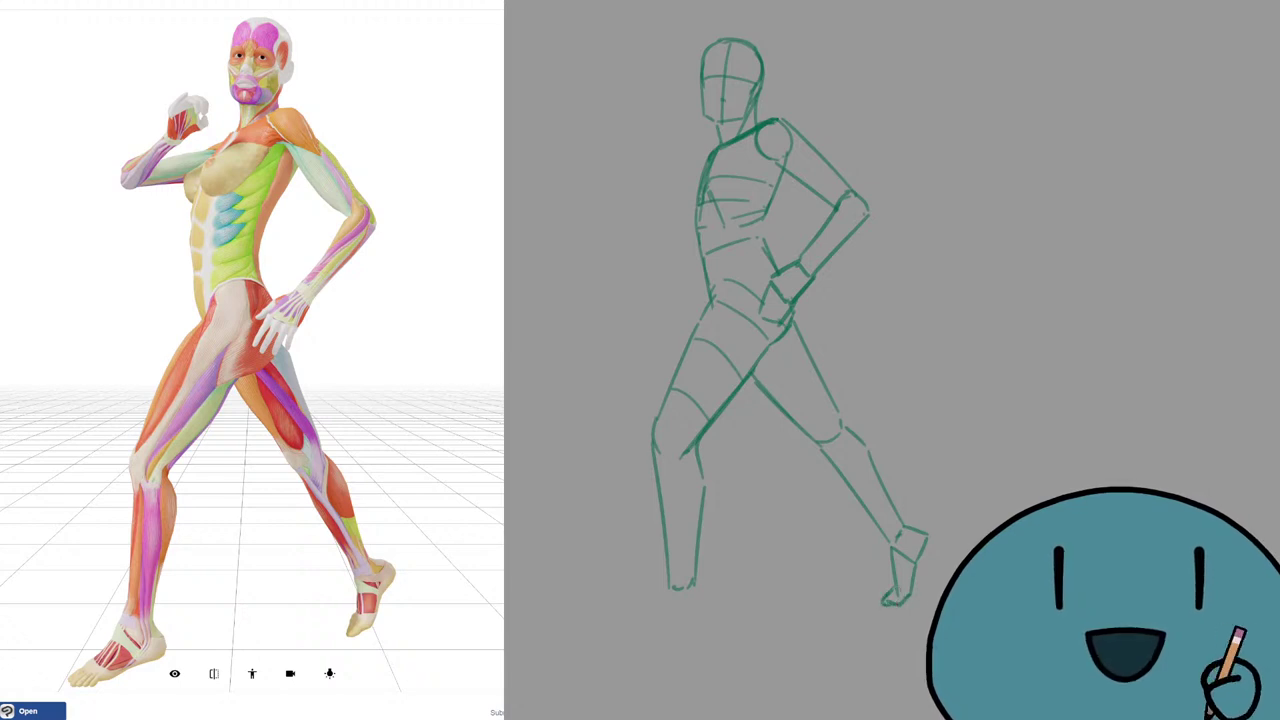
mouse_move(693, 577)
mouse_down()
mouse_move(703, 618)
mouse_move(670, 614)
mouse_up()
key(ctrl+z)
key(ctrl+z)
key(ctrl+z)
mouse_move(672, 615)
mouse_down()
mouse_move(705, 612)
mouse_move(633, 622)
mouse_up()
key(ctrl+z)
key(ctrl+z)
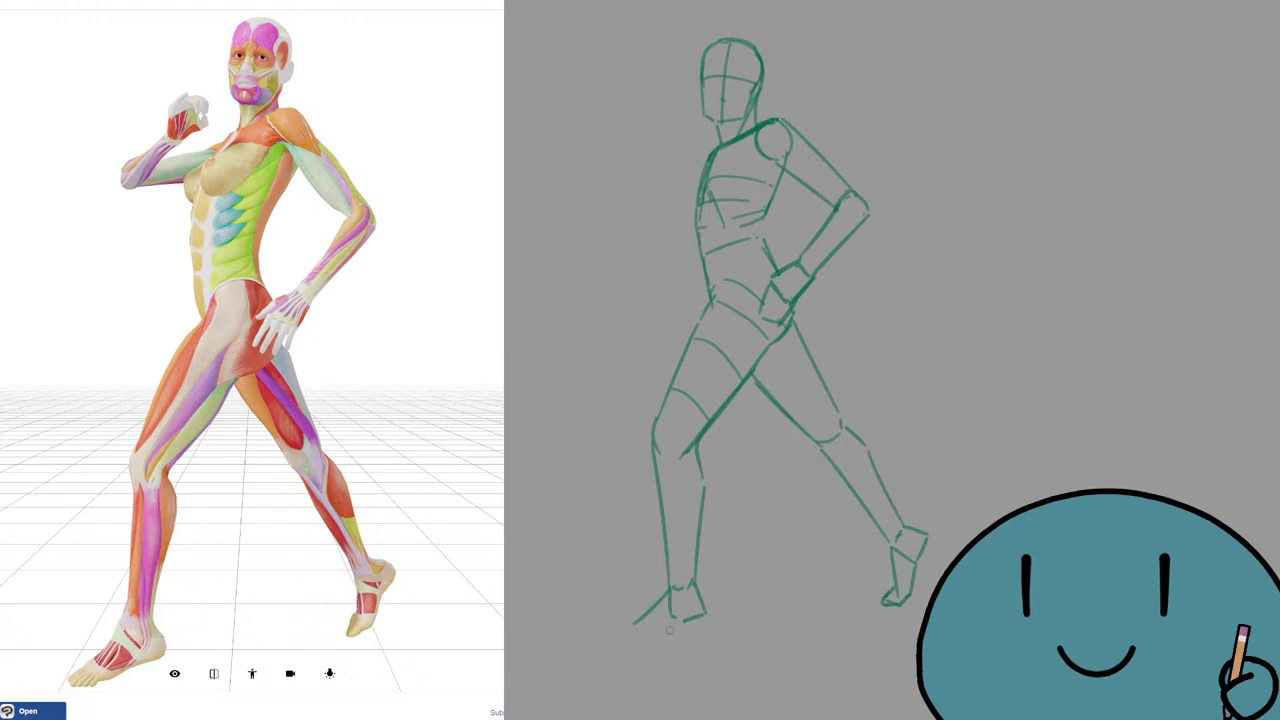
drag(684, 618, 613, 640)
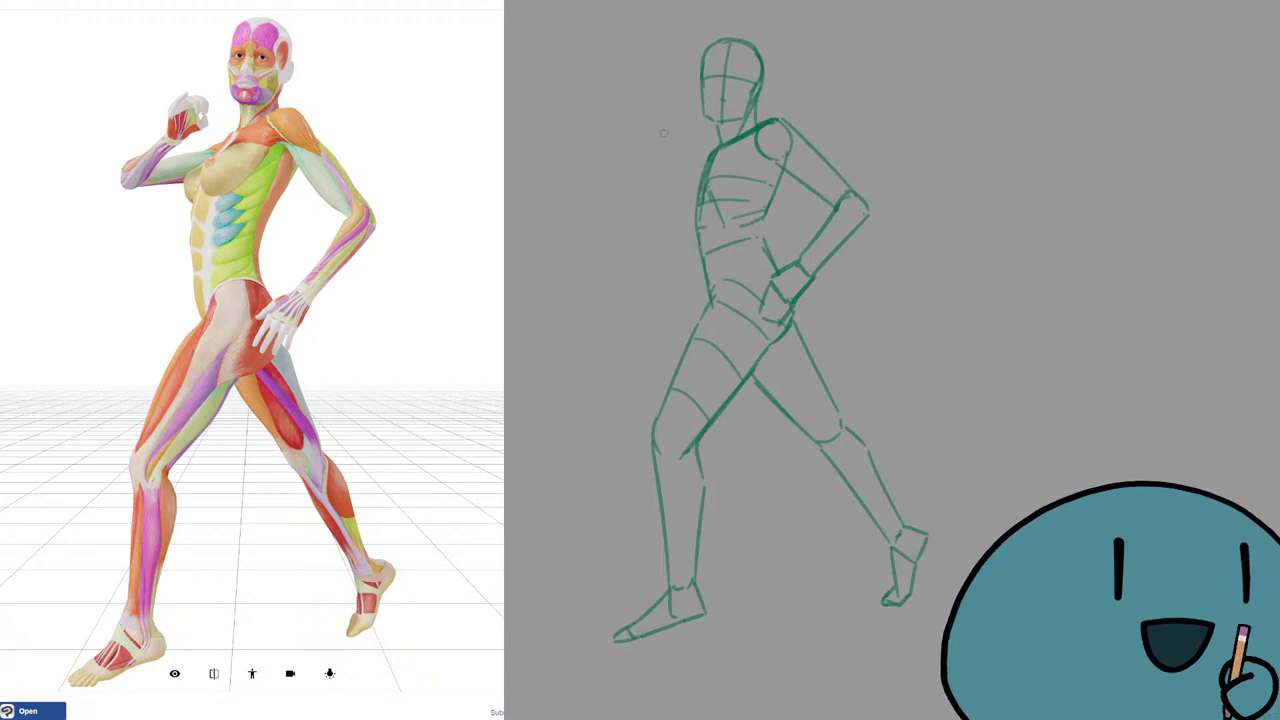
Move the whole figure sketch slightly down the canvas with a transform.
key(ctrl+t)
drag(772, 250, 776, 277)
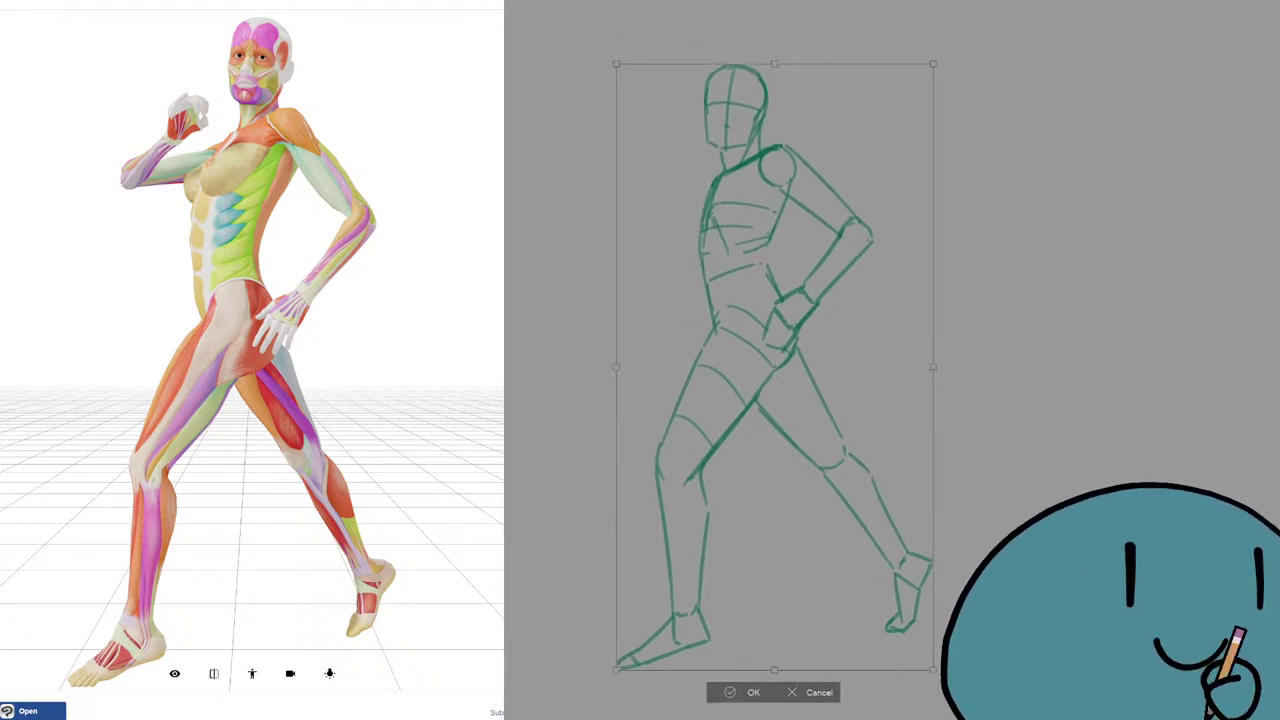
key(Return)
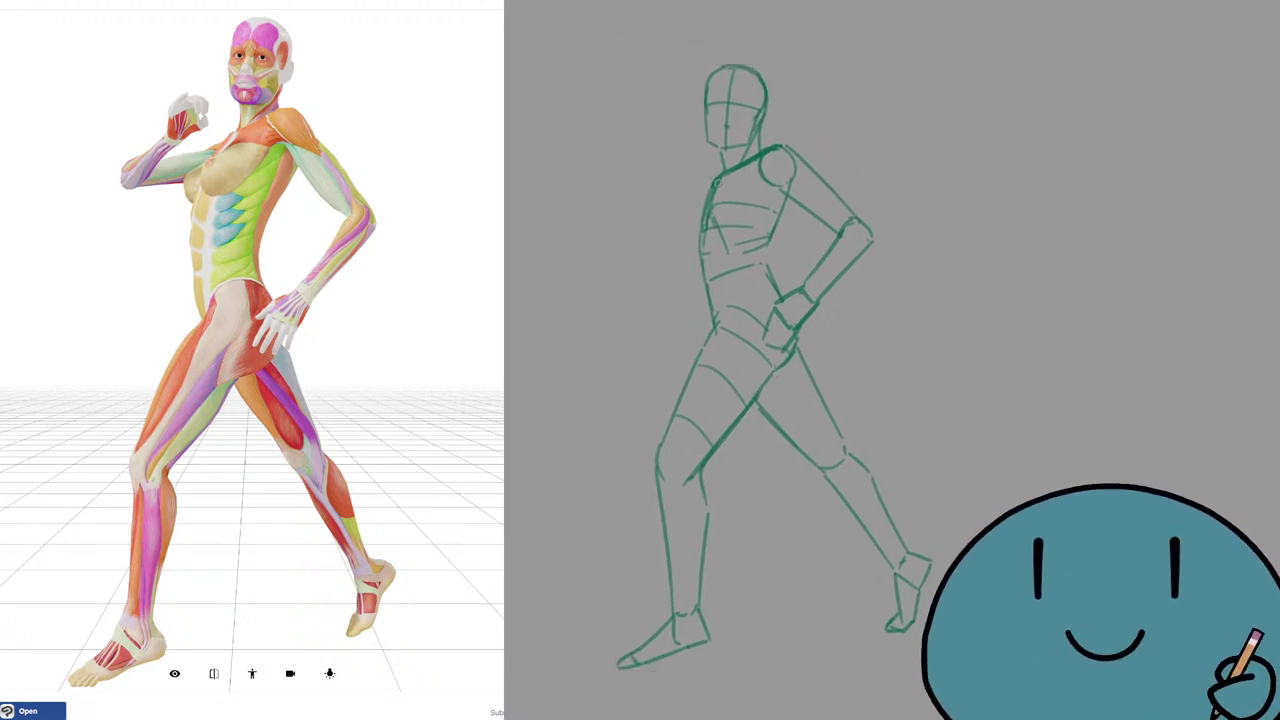
Draw the breast's outline as an angular bulge projecting from the front of the chest.
mouse_move(713, 181)
mouse_down()
mouse_move(688, 209)
mouse_move(697, 235)
mouse_up()
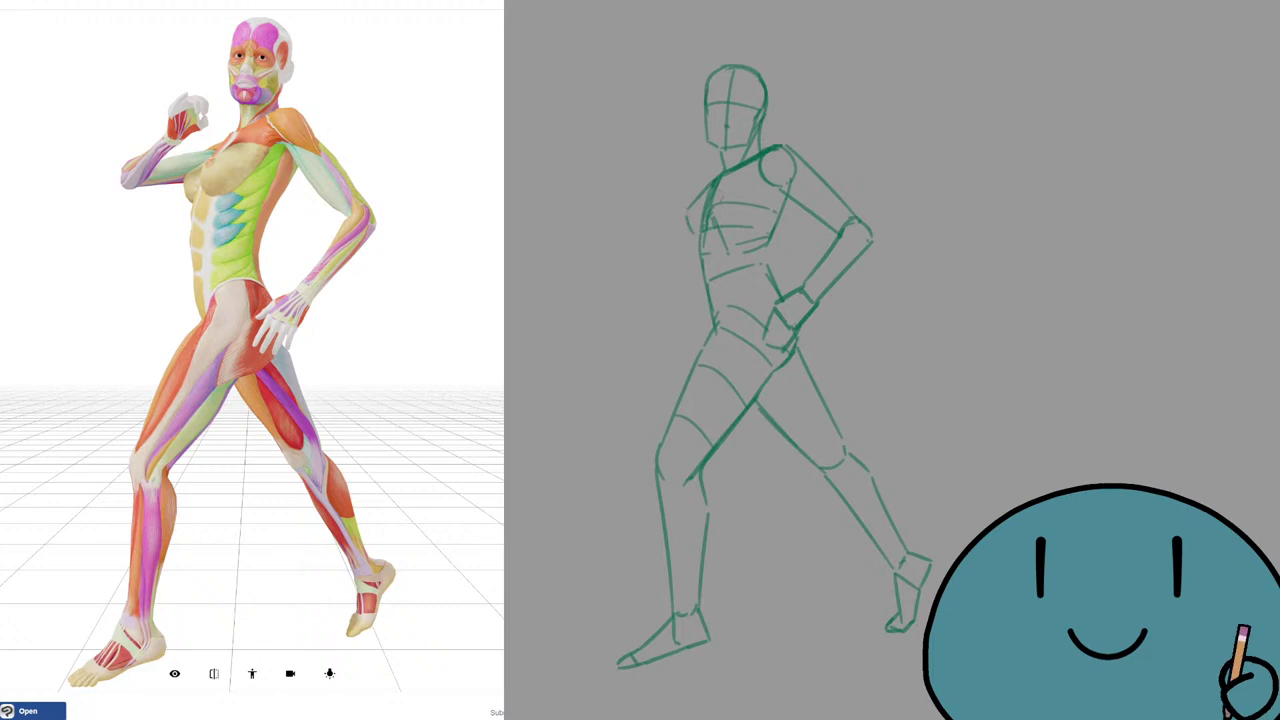
key(ctrl+z)
key(ctrl+z)
drag(714, 181, 689, 210)
drag(687, 217, 698, 235)
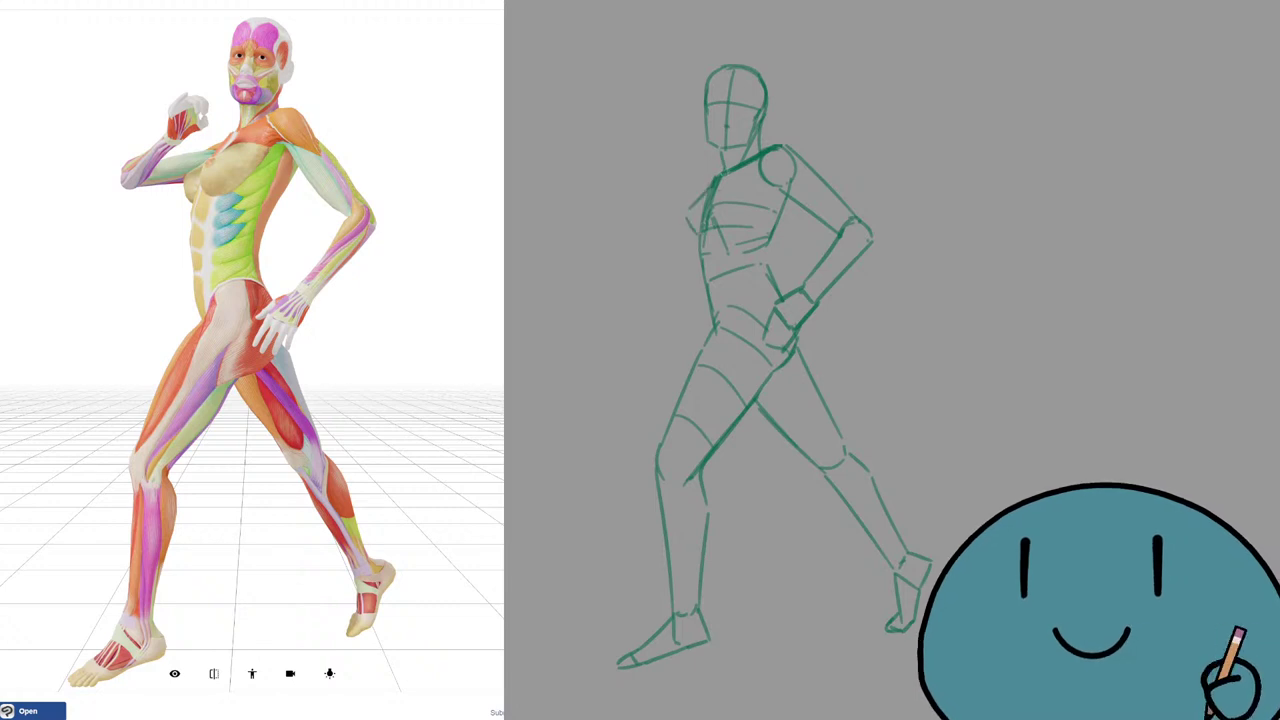
key(ctrl+z)
key(ctrl+z)
mouse_move(717, 180)
mouse_down()
mouse_move(690, 210)
mouse_move(699, 232)
mouse_up()
key(ctrl+z)
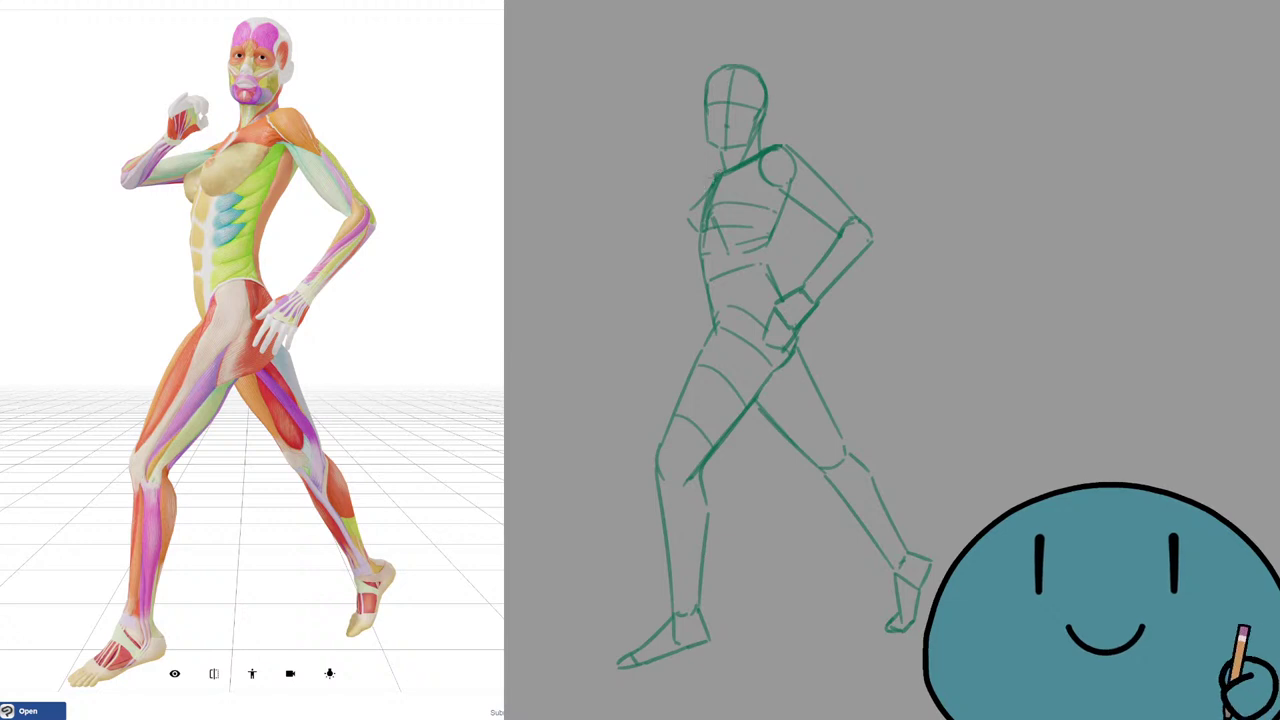
Draw the far upper arm's top edge and underside from the chest out to the elbow.
drag(713, 177, 645, 204)
key(ctrl+z)
key(ctrl+z)
drag(715, 177, 651, 206)
key(ctrl+z)
drag(708, 178, 645, 205)
key(ctrl+z)
mouse_move(708, 179)
mouse_down()
mouse_move(635, 201)
mouse_move(631, 216)
mouse_up()
key(ctrl+z)
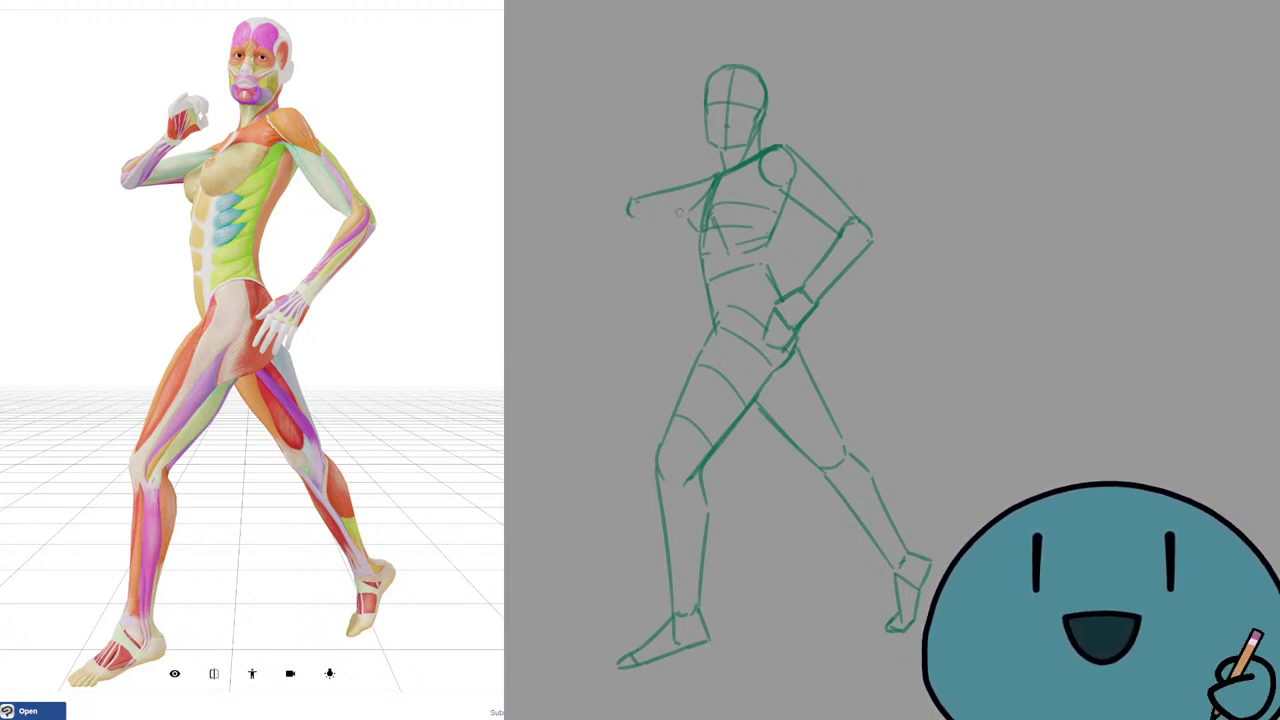
drag(685, 214, 645, 221)
key(ctrl+z)
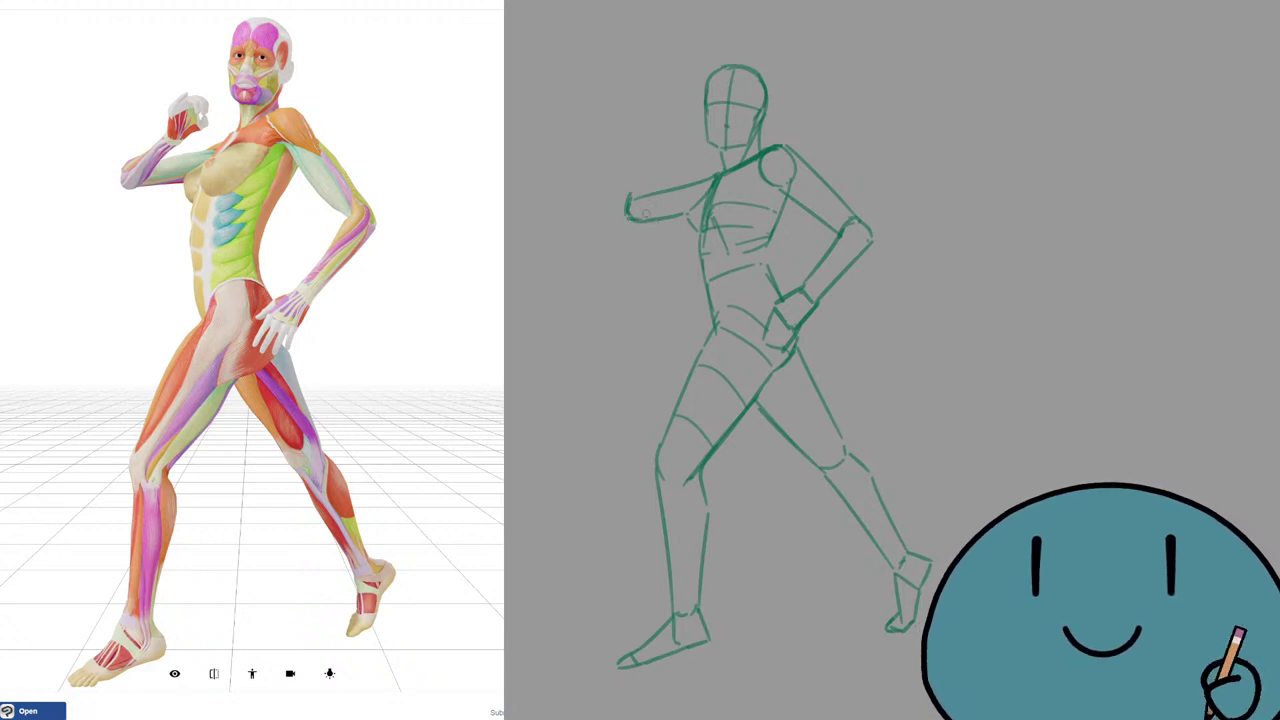
Draw the far forearm rising from the bent elbow and block in its curled hand in front of the chin.
mouse_move(646, 212)
mouse_down()
mouse_move(678, 174)
mouse_move(656, 162)
mouse_move(626, 192)
mouse_up()
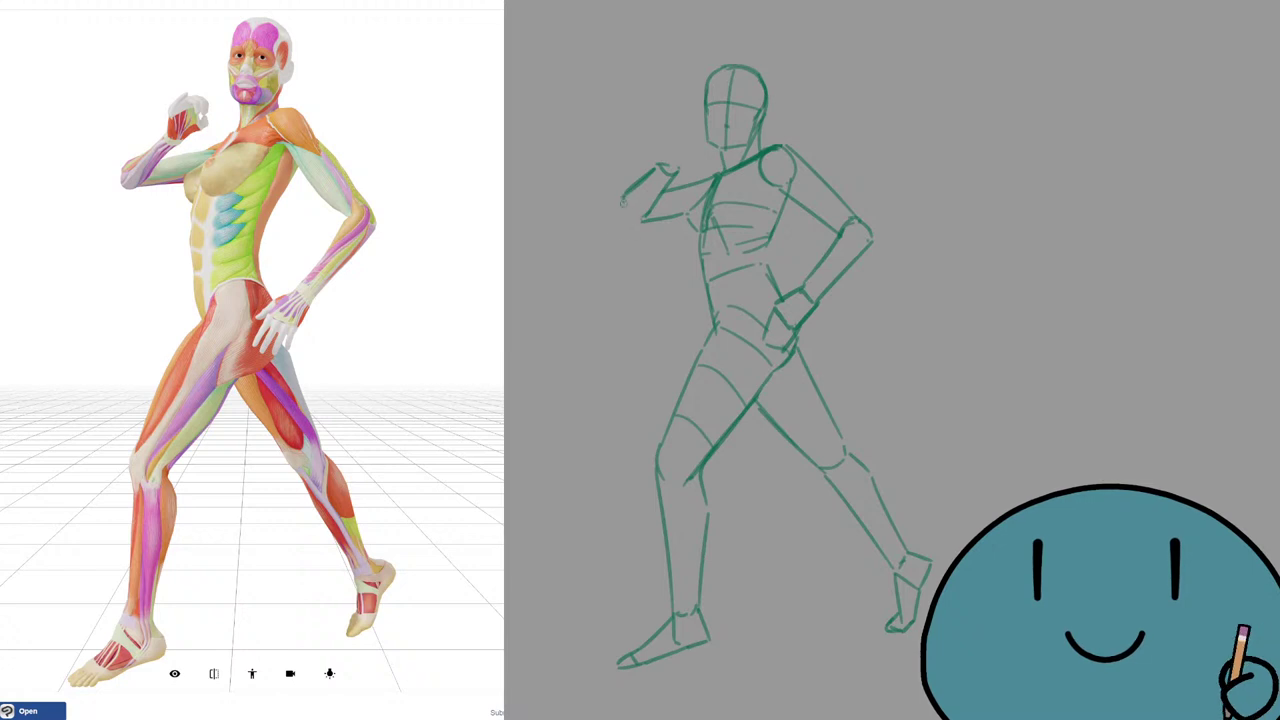
mouse_move(622, 200)
mouse_down()
mouse_move(626, 223)
mouse_move(644, 218)
mouse_up()
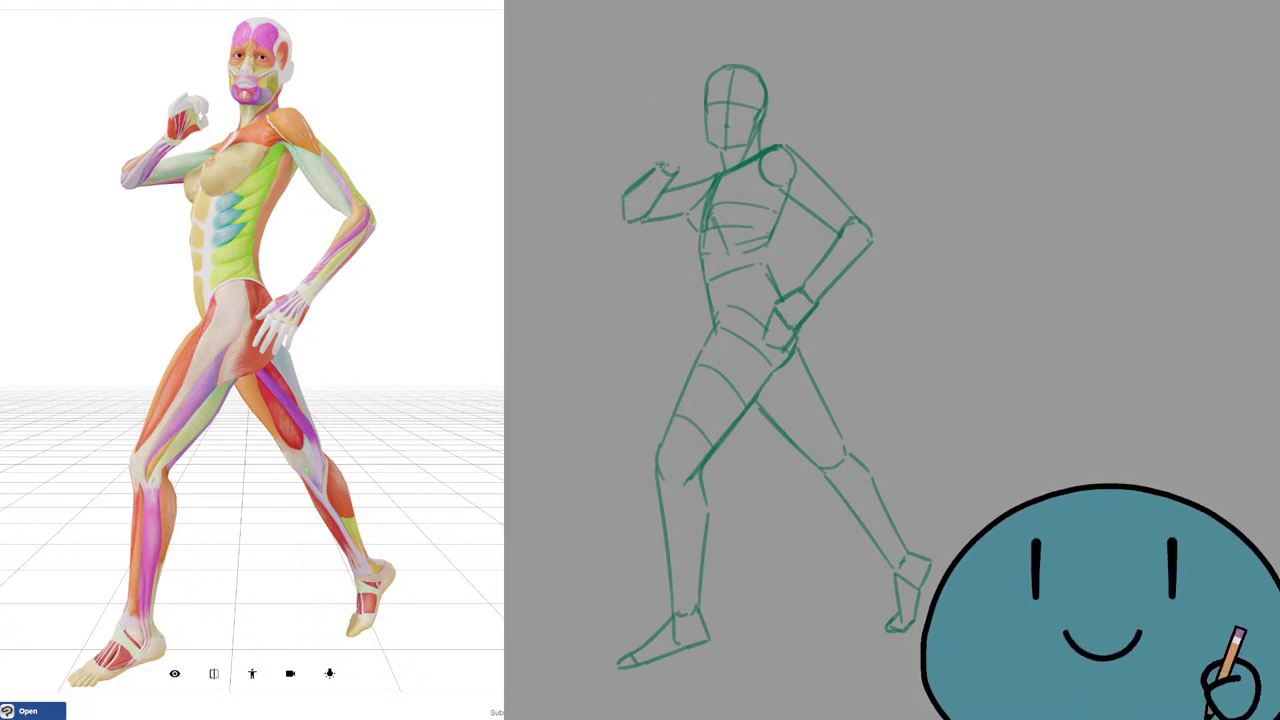
mouse_move(660, 141)
mouse_down()
mouse_move(692, 145)
mouse_move(681, 166)
mouse_move(696, 160)
mouse_move(671, 129)
mouse_up()
mouse_move(671, 129)
mouse_down()
mouse_move(701, 149)
mouse_move(681, 119)
mouse_move(685, 146)
mouse_move(701, 149)
mouse_up()
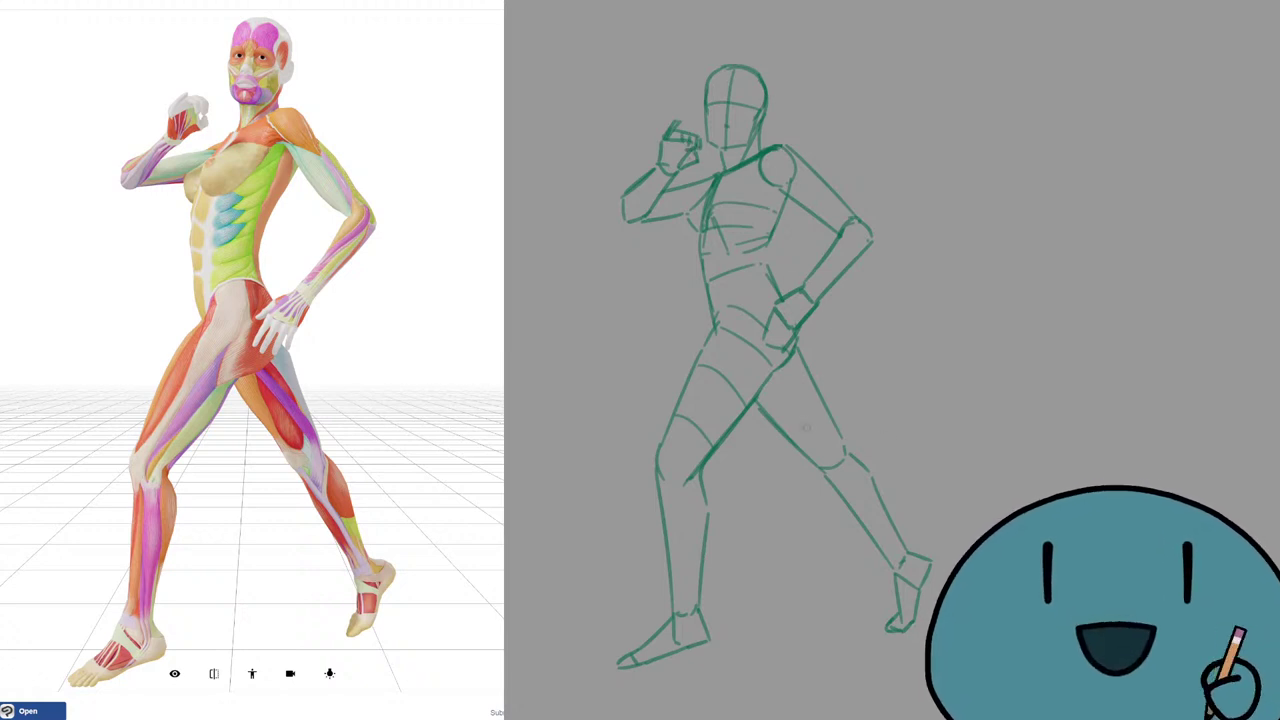
Add cross-contour lines over the back thigh, knee and calf and across the front lower leg.
mouse_move(813, 386)
mouse_down()
mouse_move(802, 415)
mouse_move(760, 422)
mouse_up()
key(ctrl+z)
key(ctrl+z)
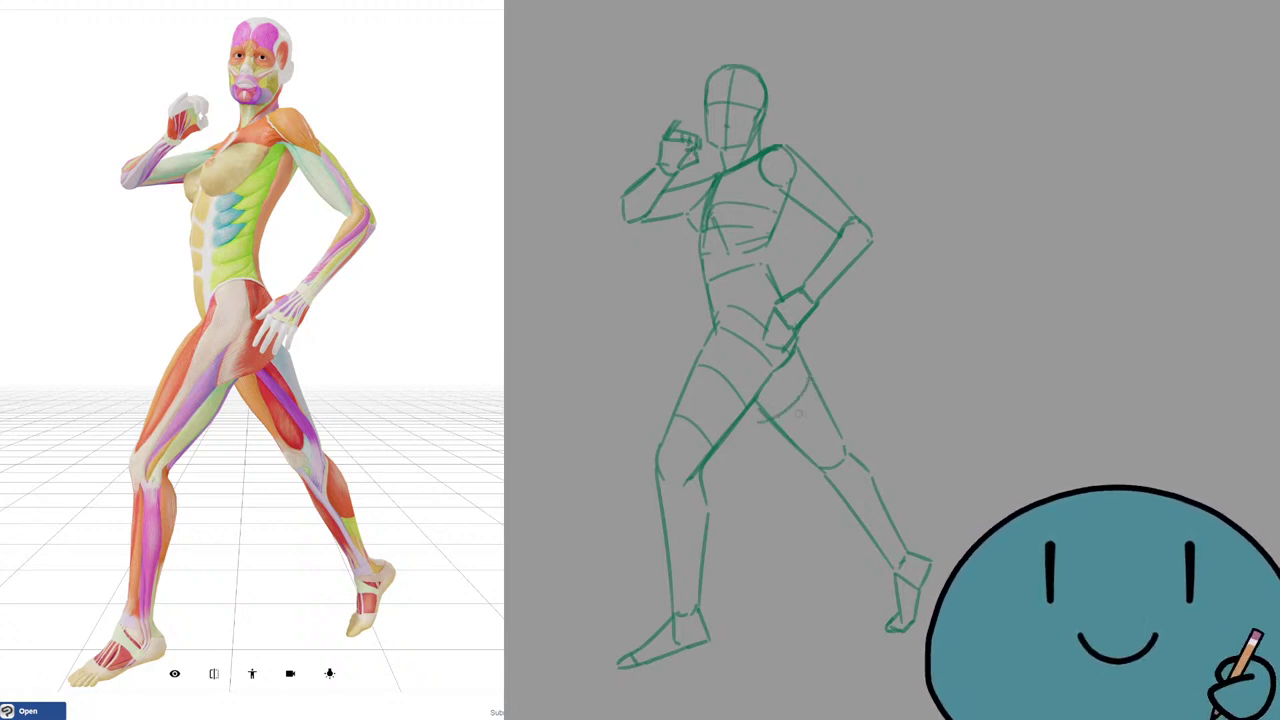
drag(838, 428, 826, 445)
drag(868, 500, 876, 485)
drag(854, 511, 872, 491)
drag(860, 551, 896, 533)
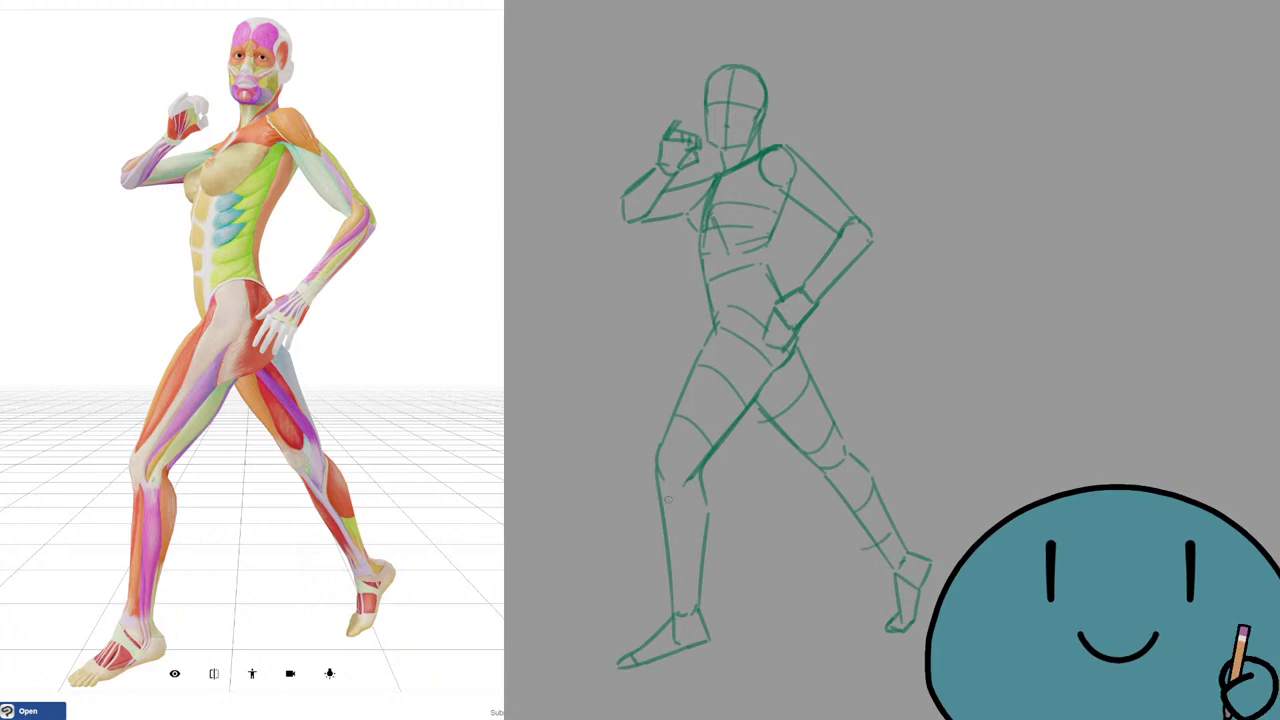
drag(664, 519, 704, 497)
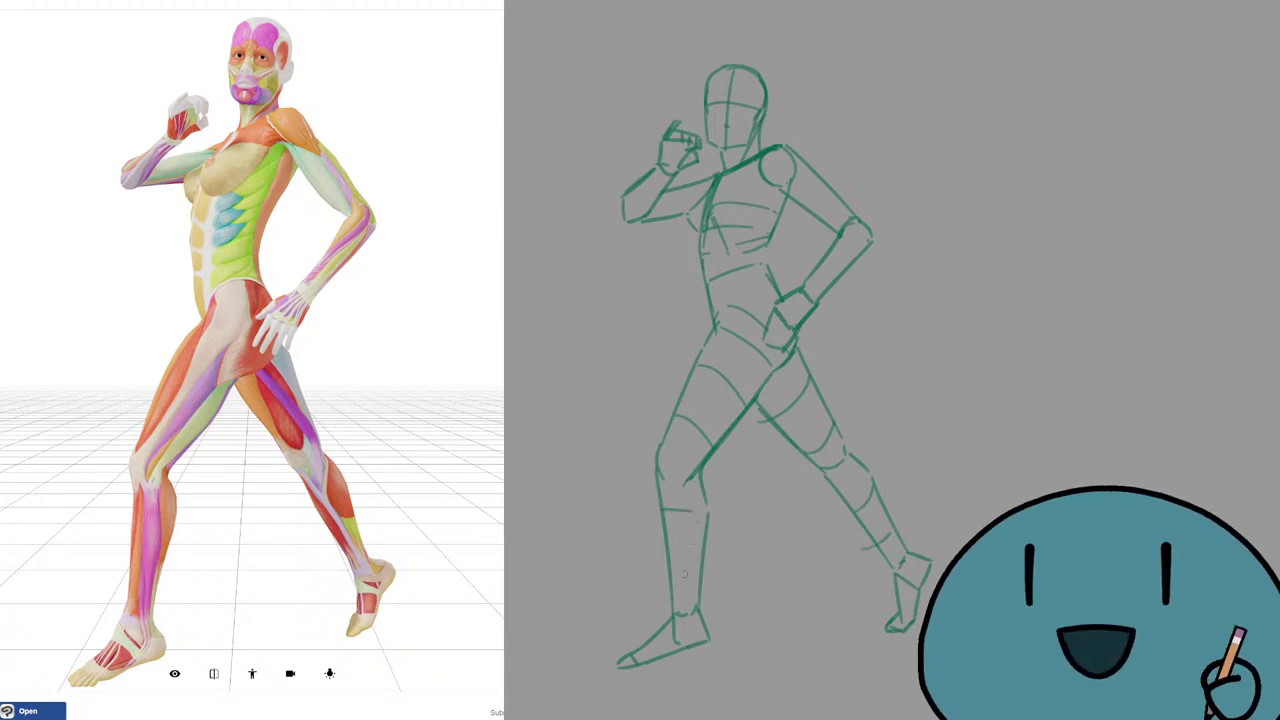
drag(674, 580, 690, 577)
scroll(737, 80, up, 5)
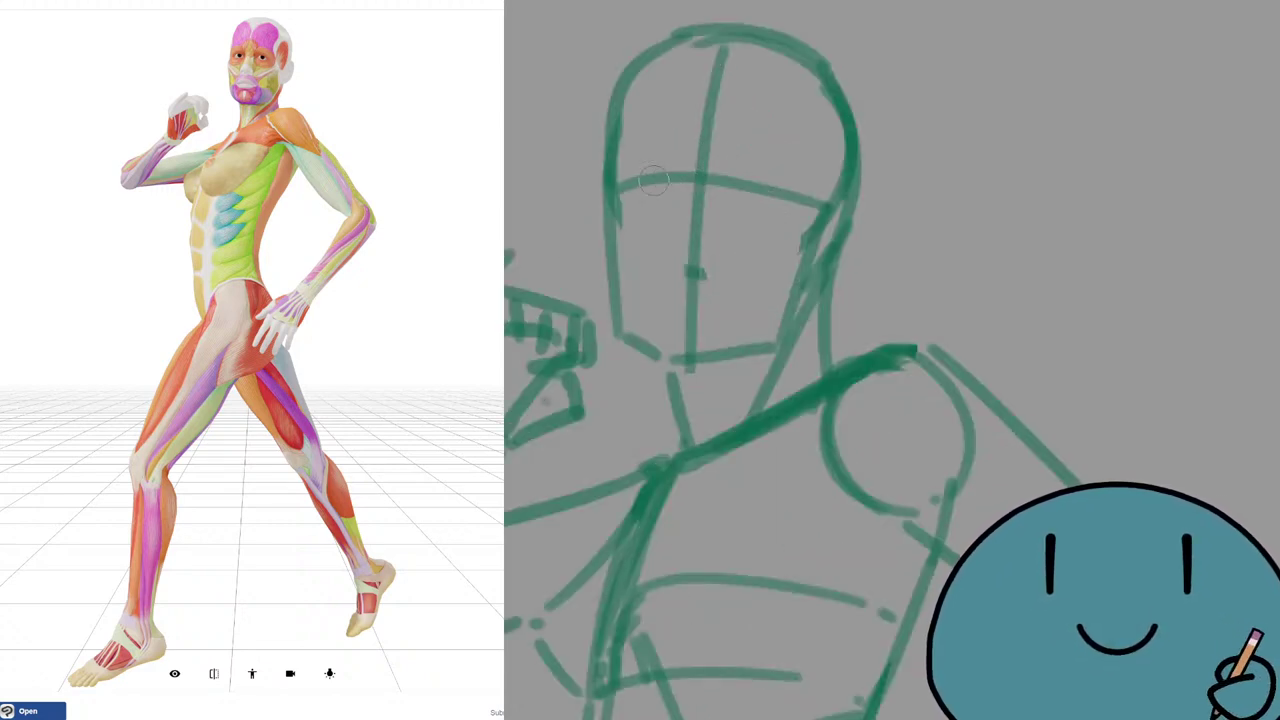
drag(653, 160, 649, 199)
drag(754, 170, 749, 212)
mouse_move(666, 264)
mouse_down()
mouse_move(715, 280)
mouse_move(692, 314)
mouse_up()
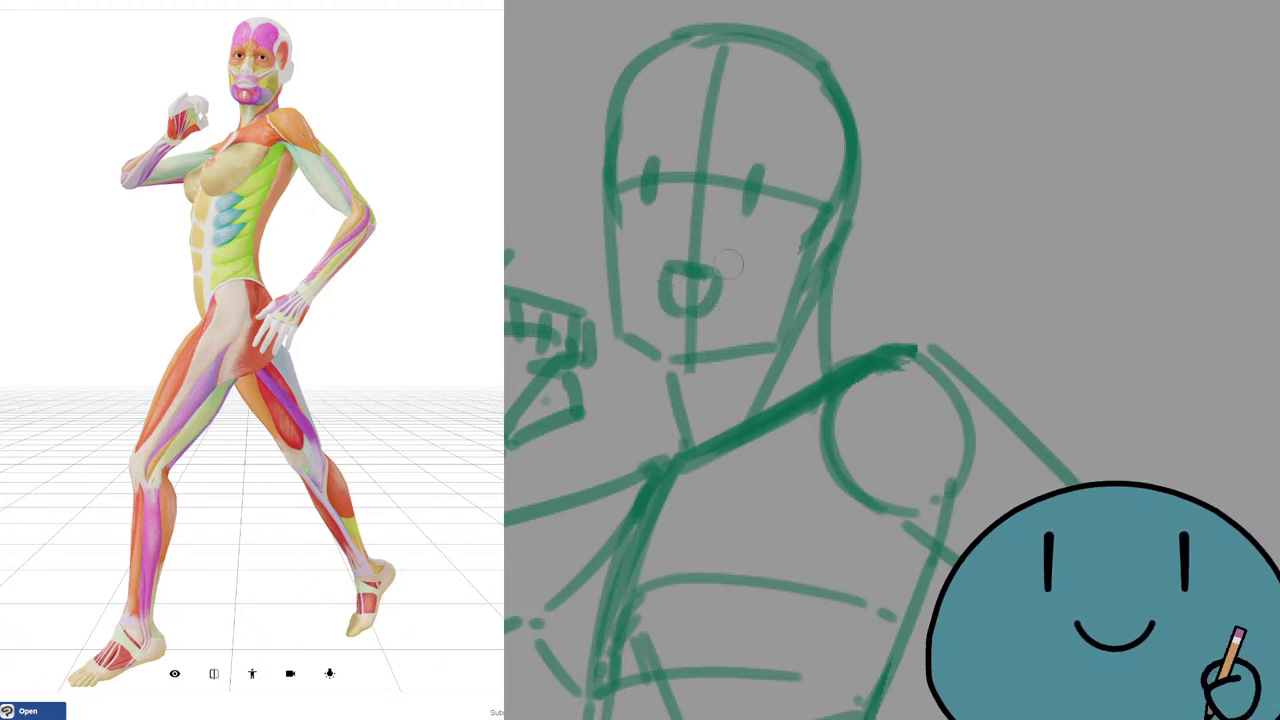
key(ctrl+z)
key(ctrl+z)
key(ctrl+z)
key(ctrl+z)
key(ctrl+z)
Erase the vertical centre line and the horizontal eye line inside the head.
key(e)
mouse_move(694, 263)
mouse_down()
mouse_move(686, 294)
mouse_move(730, 88)
mouse_up()
drag(622, 182, 663, 183)
drag(825, 195, 777, 189)
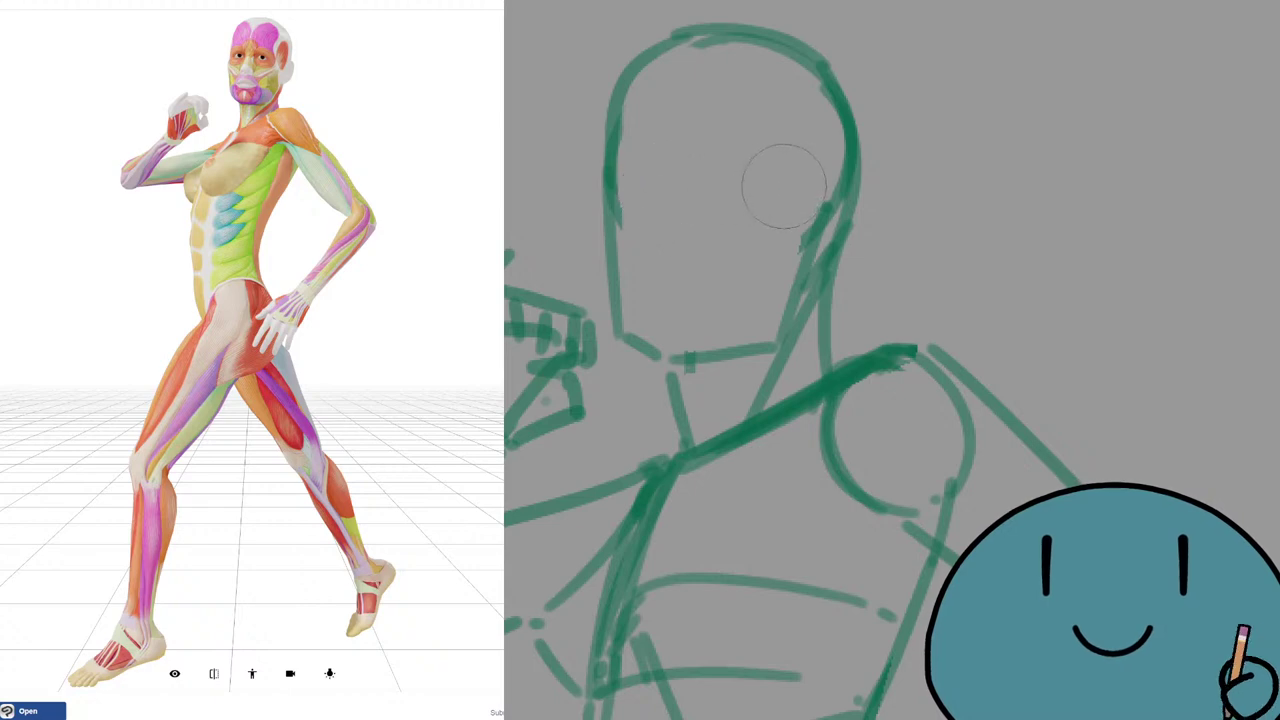
Draw a new, lower curved eye line across the face.
key(b)
drag(615, 208, 718, 197)
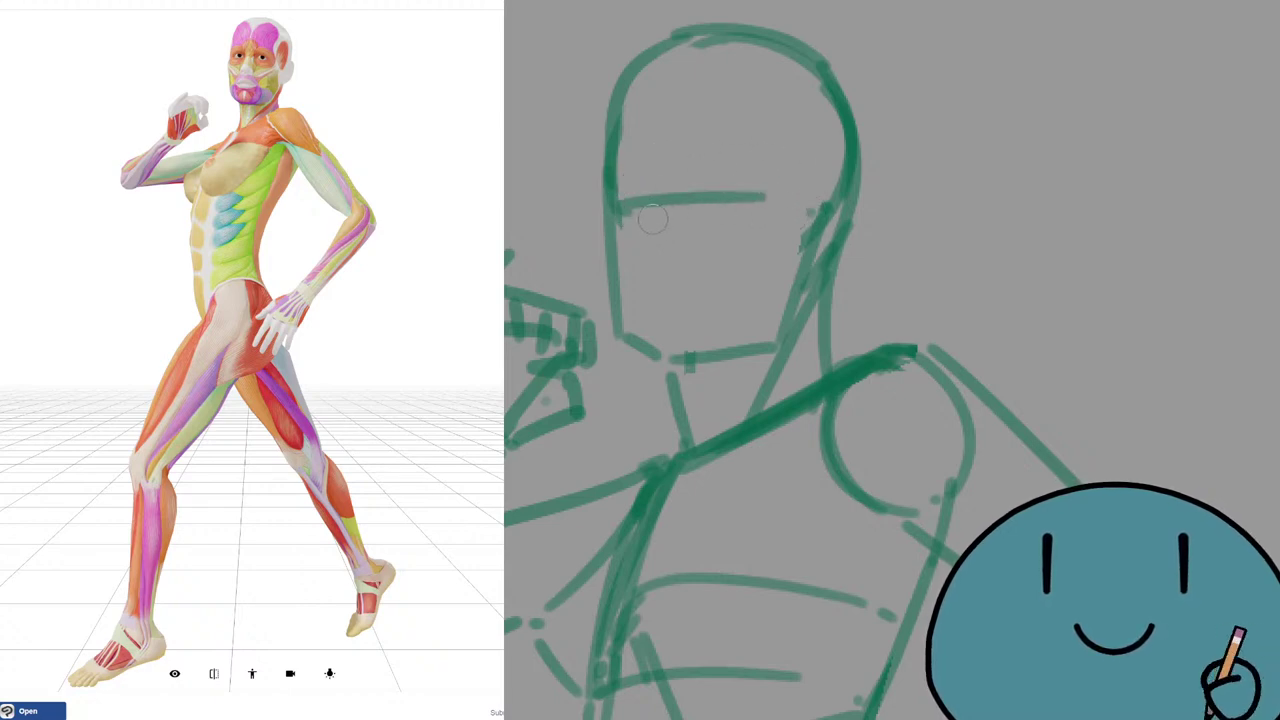
key(ctrl+z)
drag(610, 206, 783, 206)
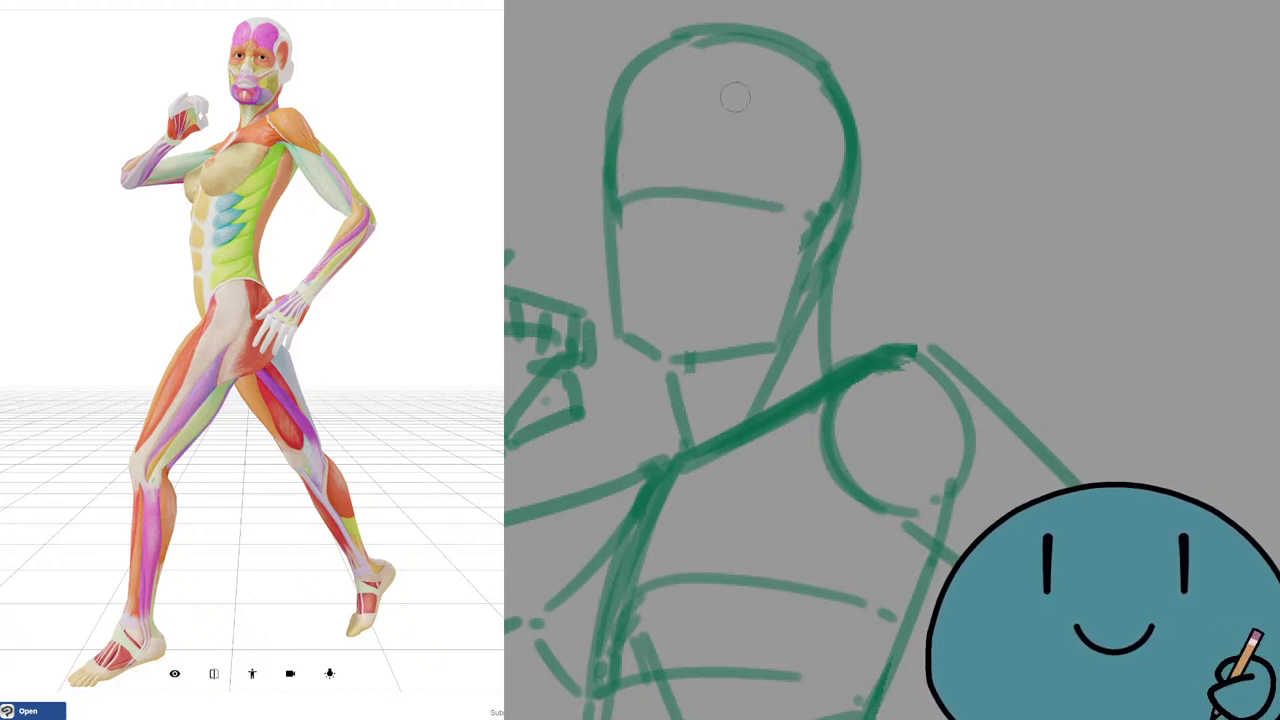
drag(713, 66, 678, 345)
key(ctrl+z)
Draw two short vertical strokes as eyes on the eye line and a small open smiling mouth below.
drag(653, 178, 652, 211)
key(ctrl+z)
mouse_move(741, 184)
mouse_down()
mouse_move(739, 217)
mouse_move(846, 208)
mouse_up()
mouse_move(771, 257)
mouse_down()
mouse_move(820, 262)
mouse_move(795, 305)
mouse_move(772, 300)
mouse_up()
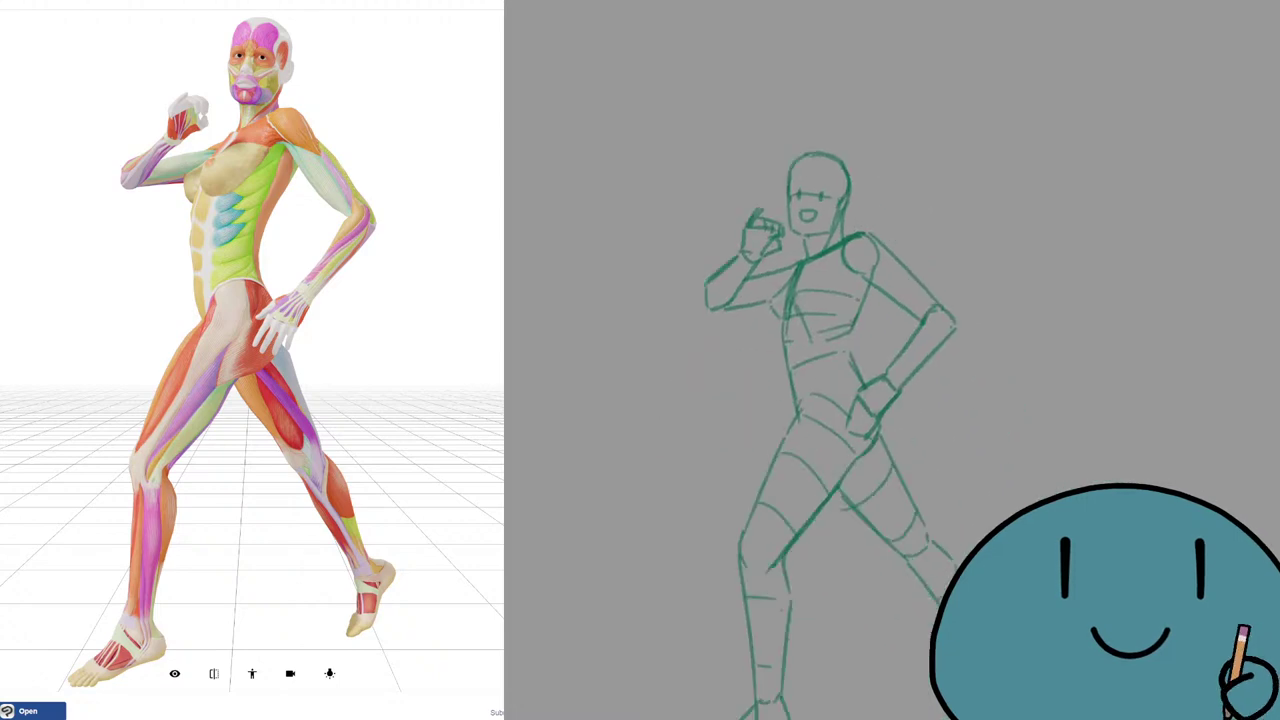
Add curved cross-contour lines around the upper arms and forearms of both of the striding figure's arms.
scroll(900, 325, up, 5)
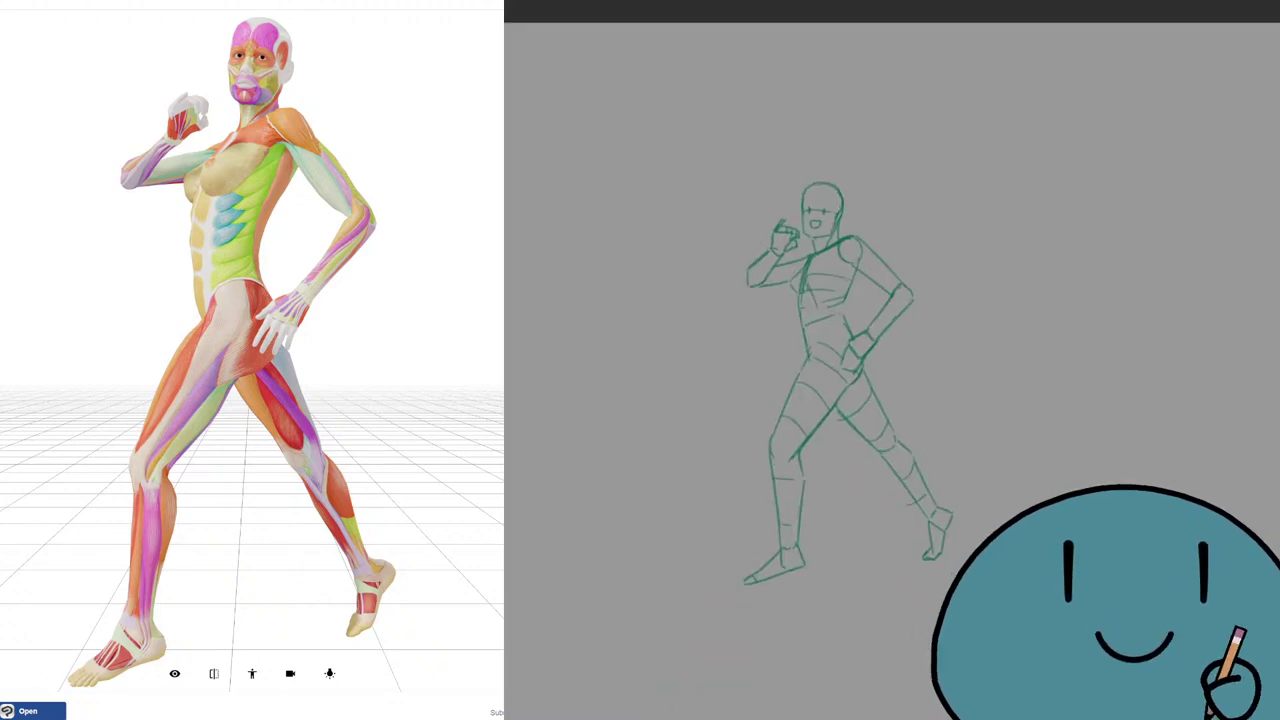
key(ctrl+z)
mouse_move(651, 211)
mouse_down()
mouse_move(673, 238)
mouse_move(652, 262)
mouse_move(673, 258)
mouse_move(673, 282)
mouse_up()
drag(704, 235, 712, 258)
key(e)
mouse_move(862, 224)
mouse_down()
mouse_move(861, 196)
mouse_move(846, 240)
mouse_move(914, 266)
mouse_move(906, 292)
mouse_move(968, 330)
mouse_move(900, 362)
mouse_up()
key(b)
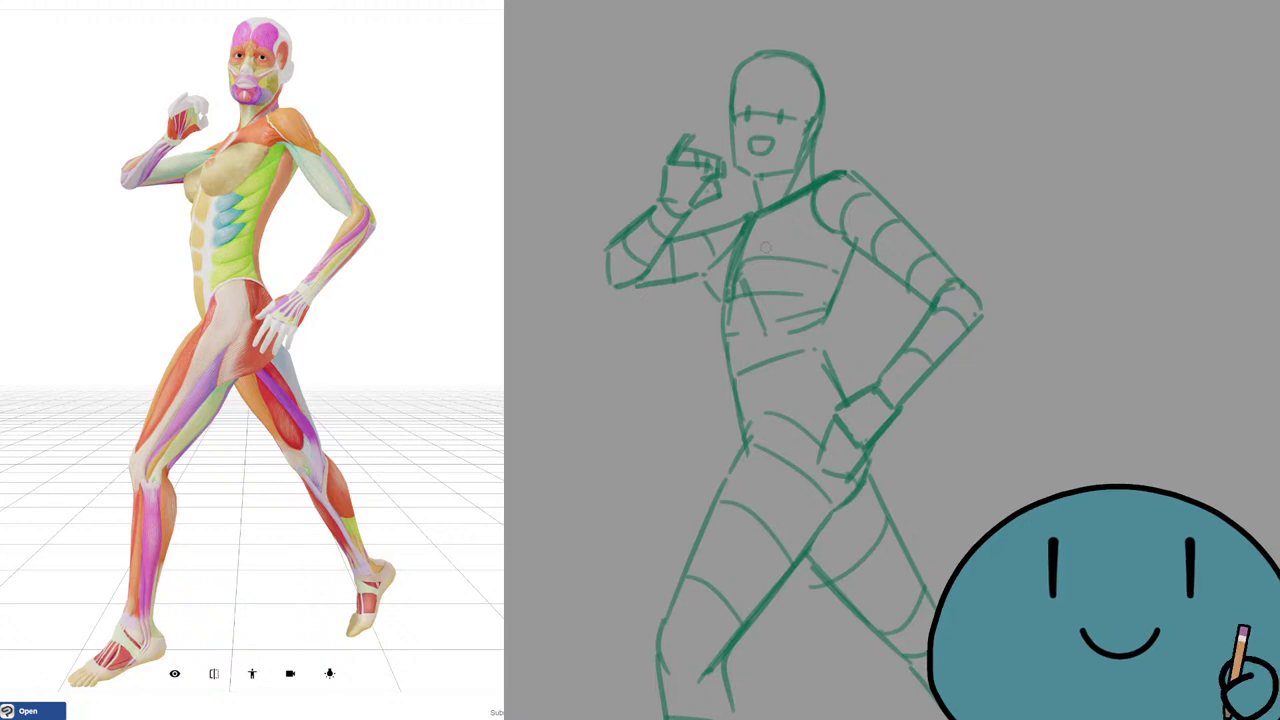
Rework the striding figure's chest by erasing the upper torso guide lines and drawing curved breast contours.
mouse_move(759, 302)
mouse_down()
mouse_move(777, 278)
mouse_move(767, 275)
mouse_up()
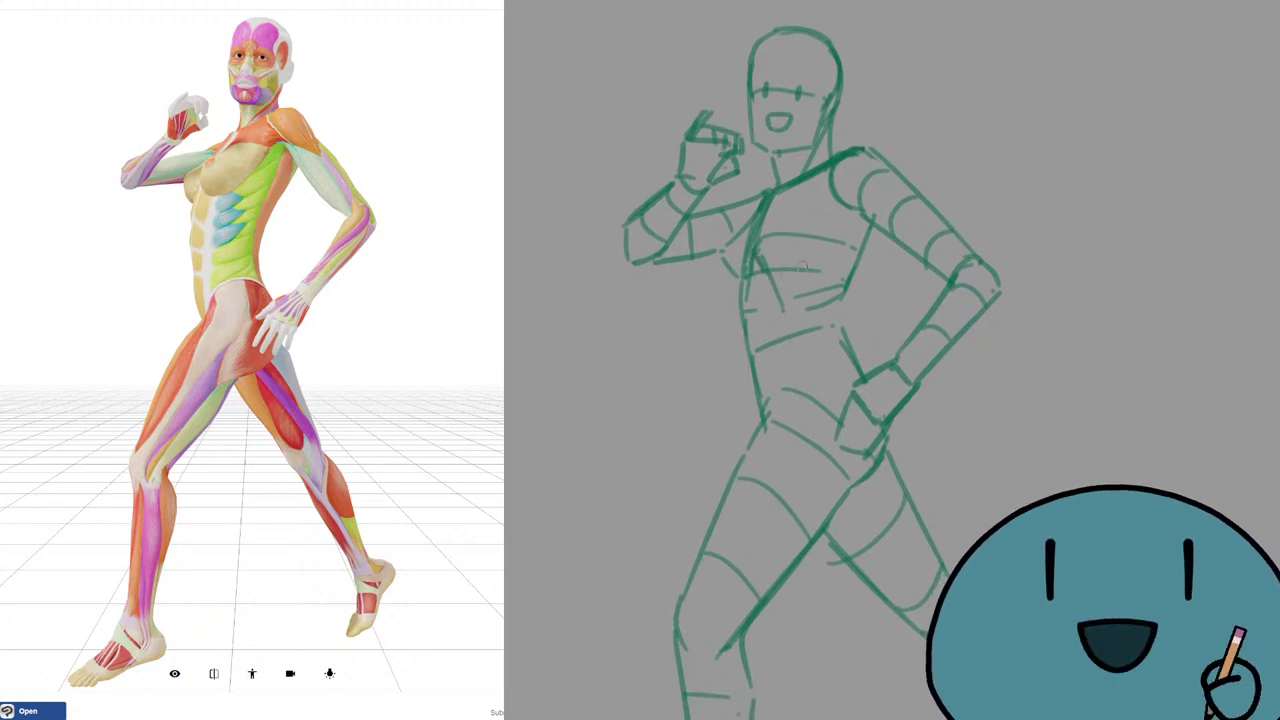
mouse_move(842, 219)
mouse_down()
mouse_move(800, 282)
mouse_move(769, 279)
mouse_up()
key(ctrl+z)
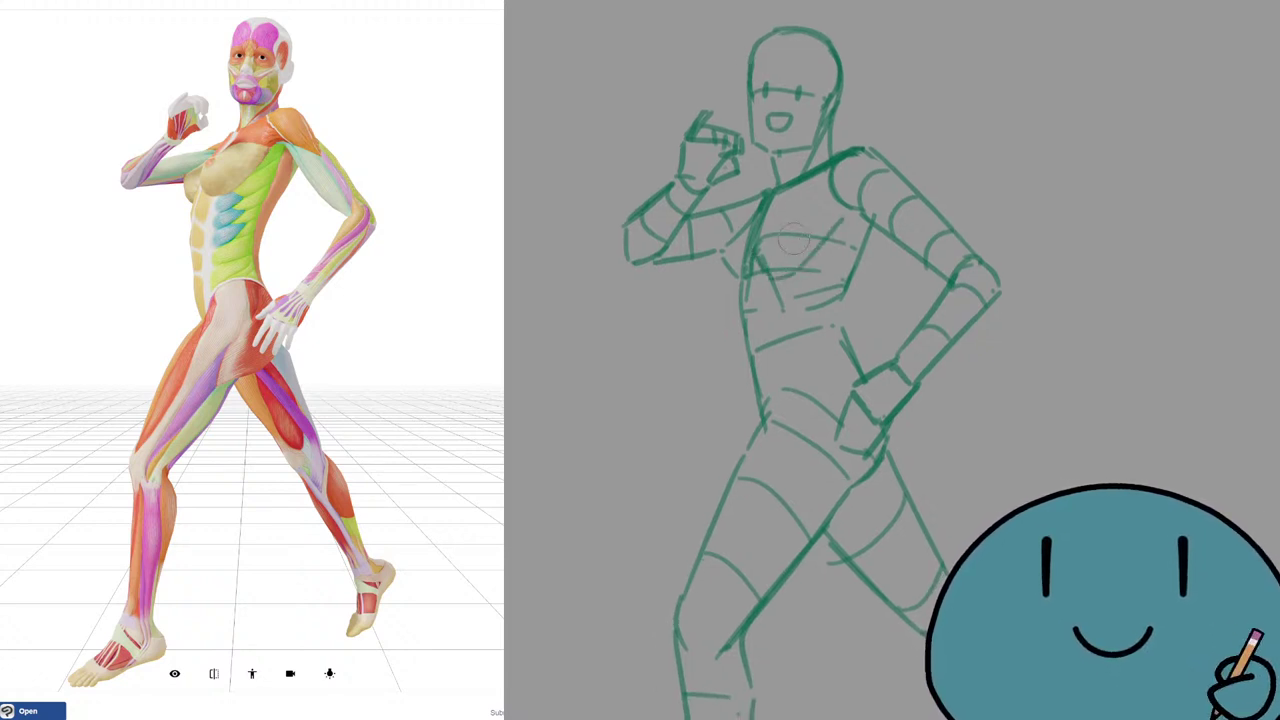
key(e)
drag(814, 237, 762, 229)
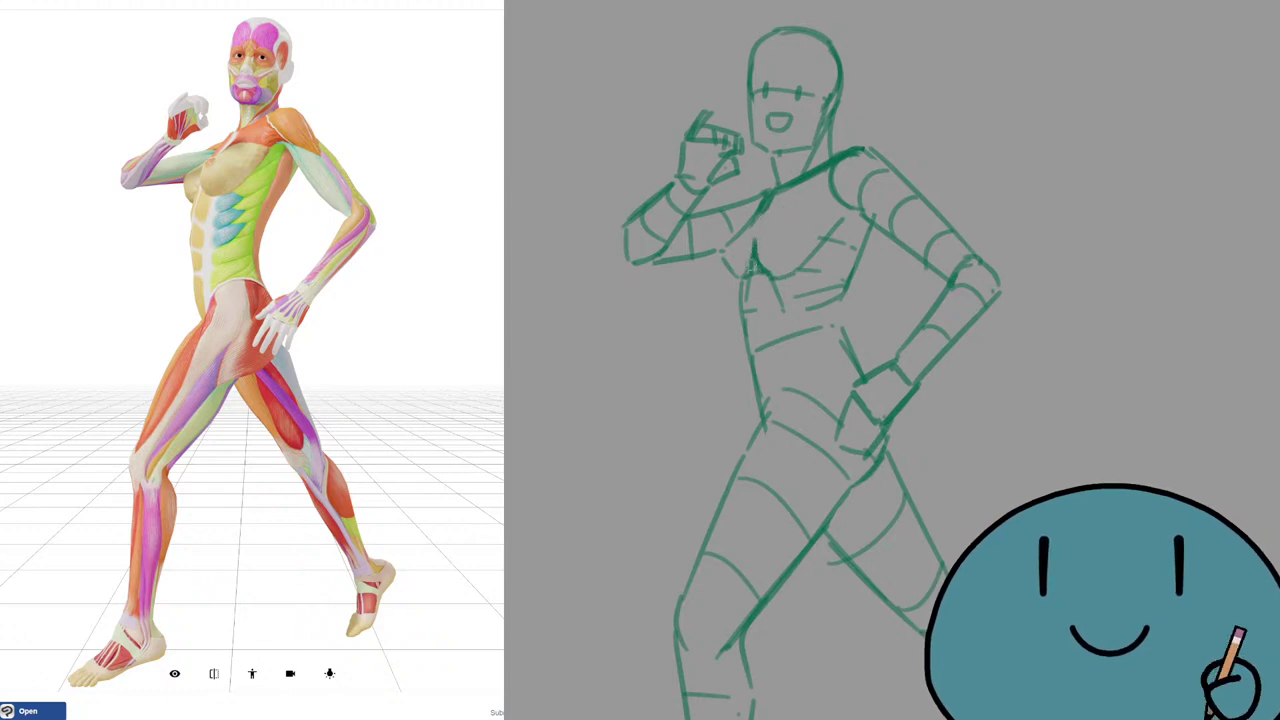
scroll(752, 270, down, 4)
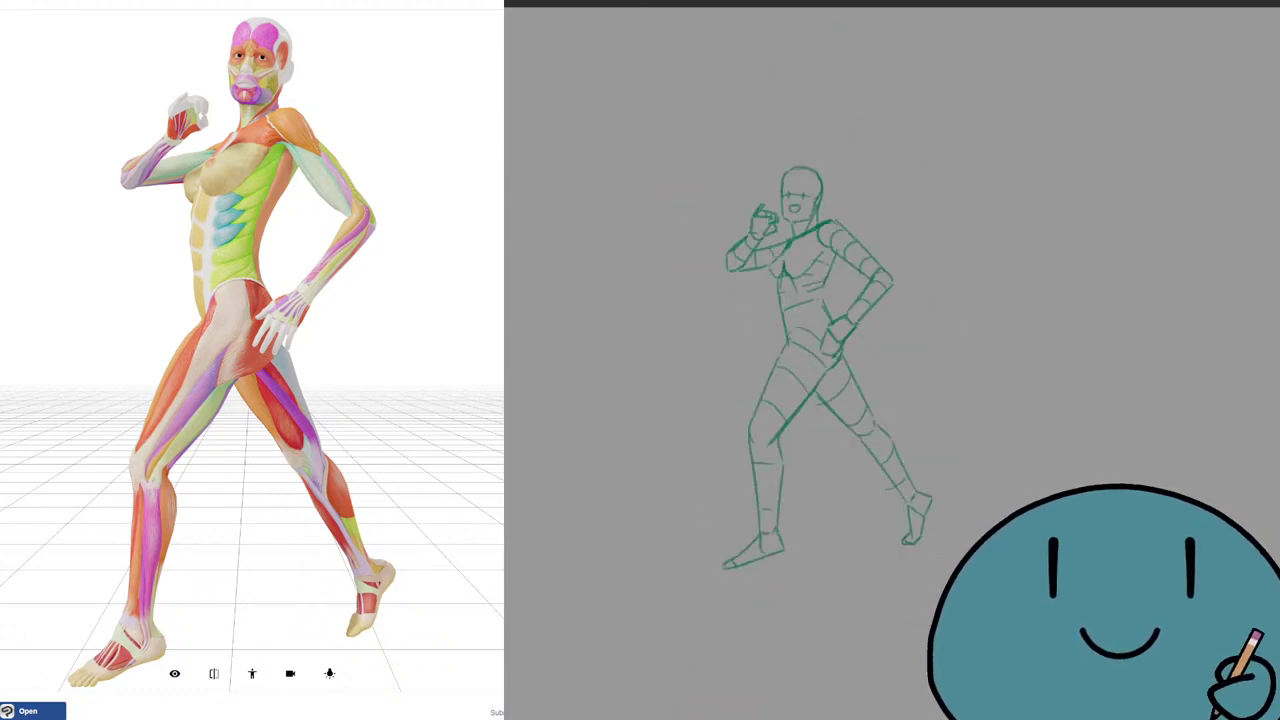
scroll(905, 395, down, 1)
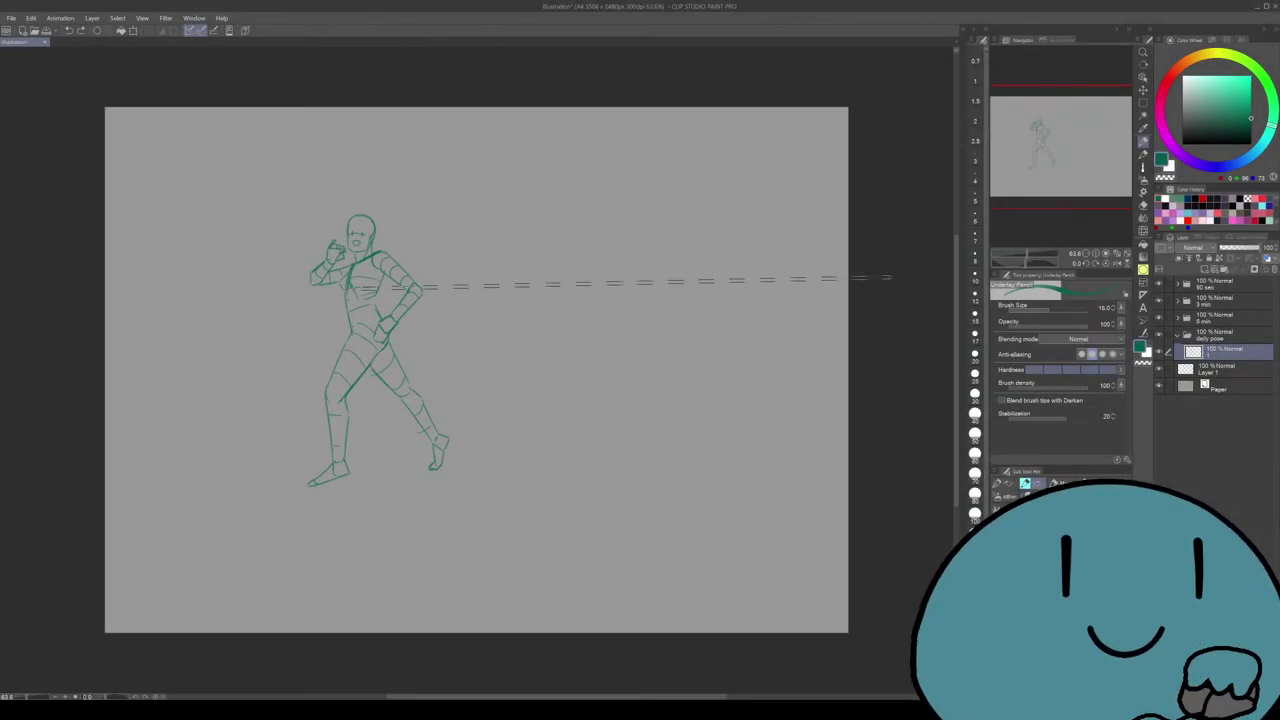
Scale the crouching 90 sec sketch to 91% and place it in the lower-left corner of the canvas.
key(ctrl+plus)
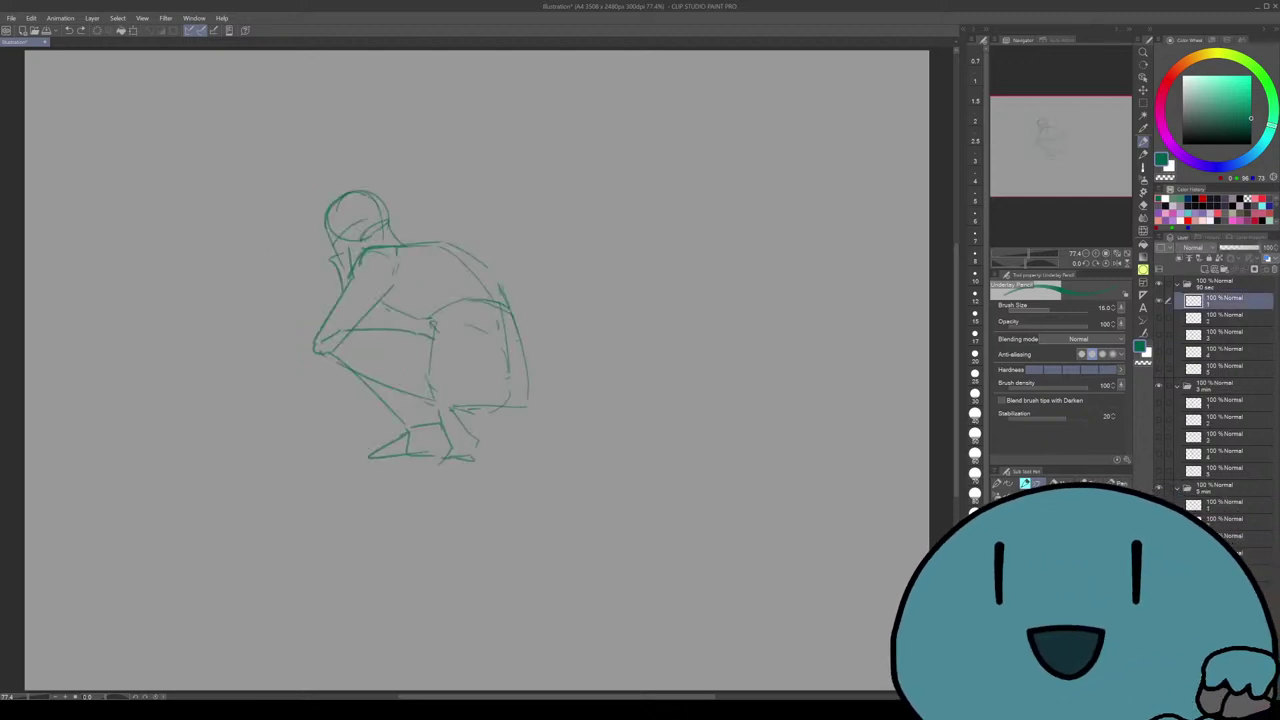
key(ctrl+t)
drag(420, 328, 238, 460)
drag(238, 321, 238, 344)
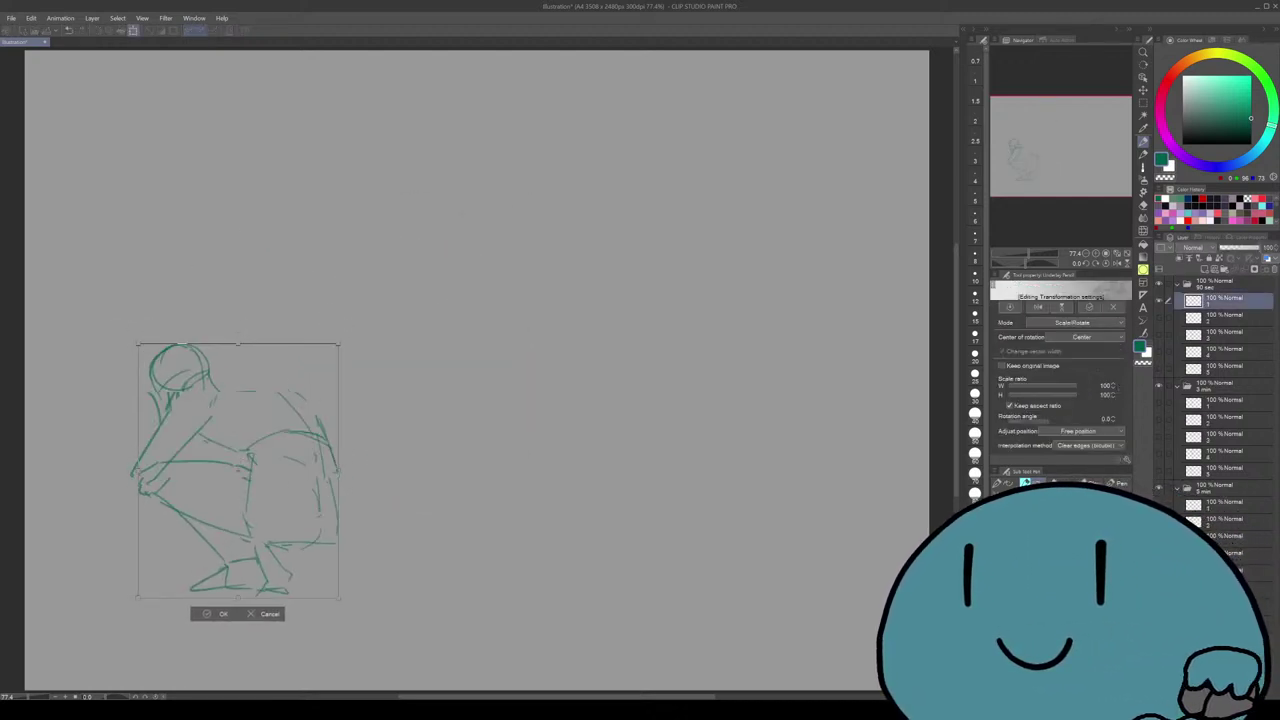
drag(238, 471, 125, 563)
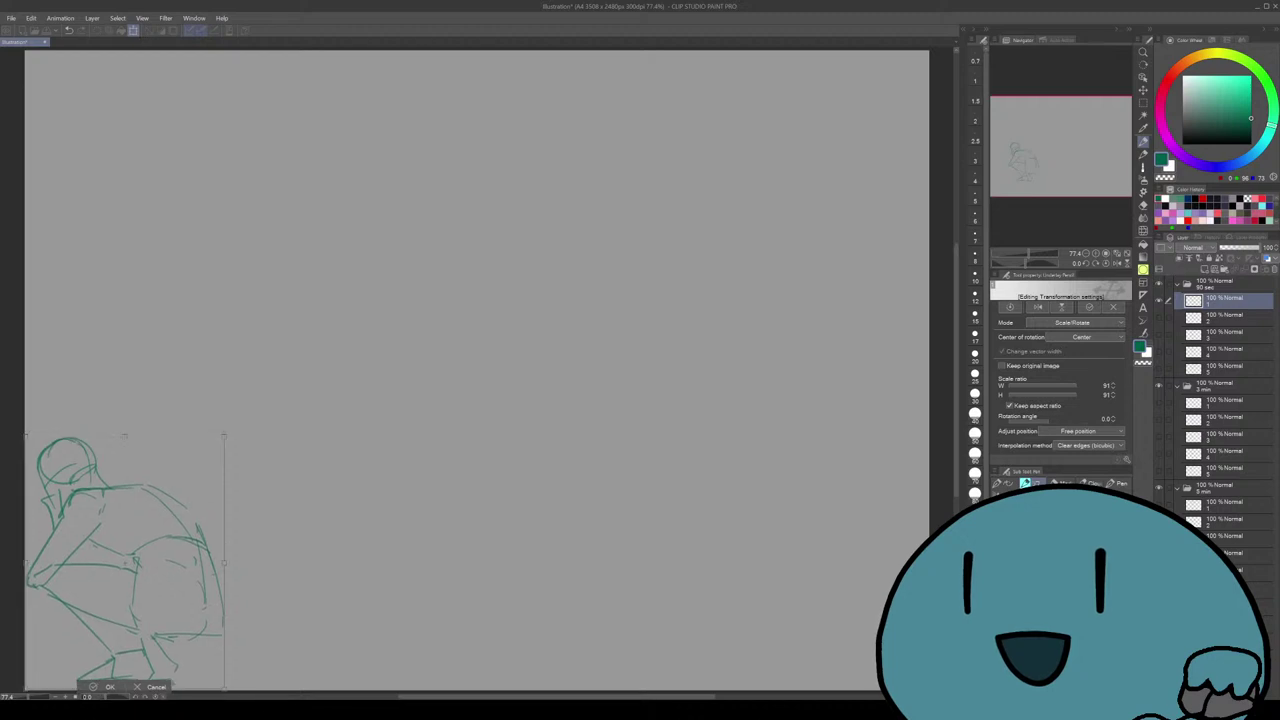
click(96, 687)
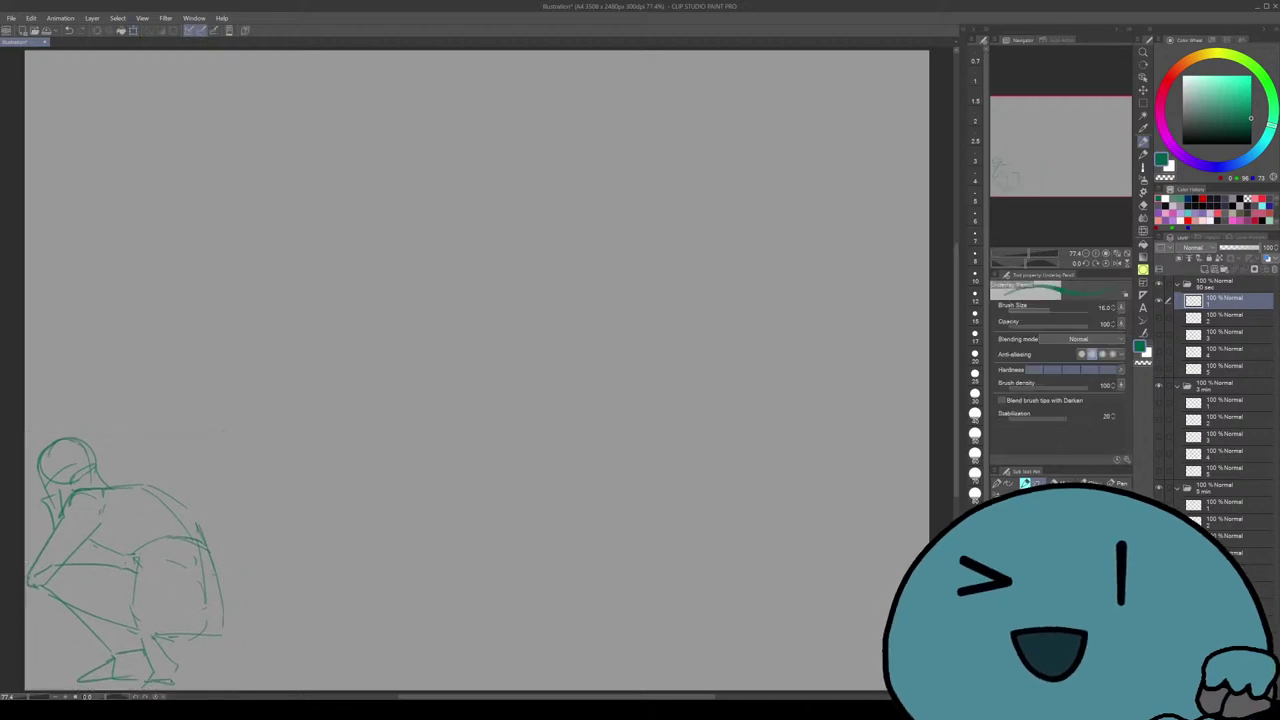
Show the second 90 sec sketch with raised arms, shrink it and place it beside the crouching figure along the canvas's lower edge.
click(1225, 318)
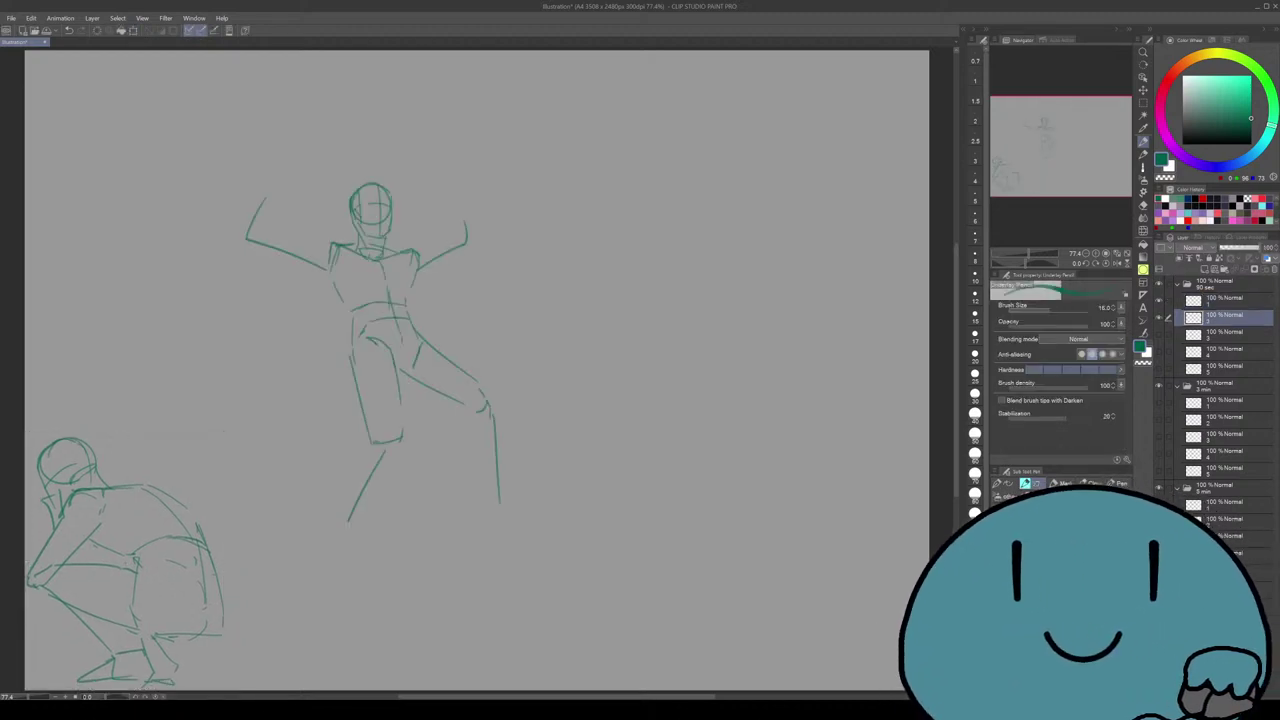
key(ctrl+t)
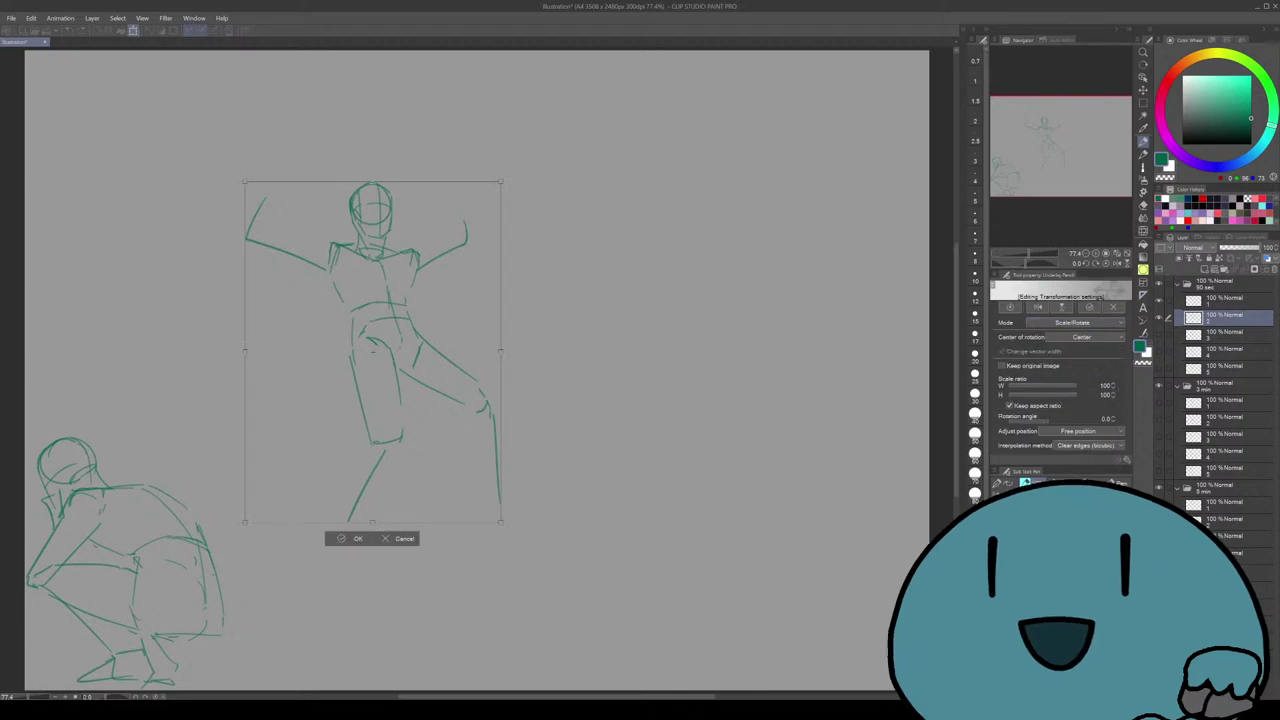
drag(372, 352, 371, 376)
drag(372, 208, 372, 234)
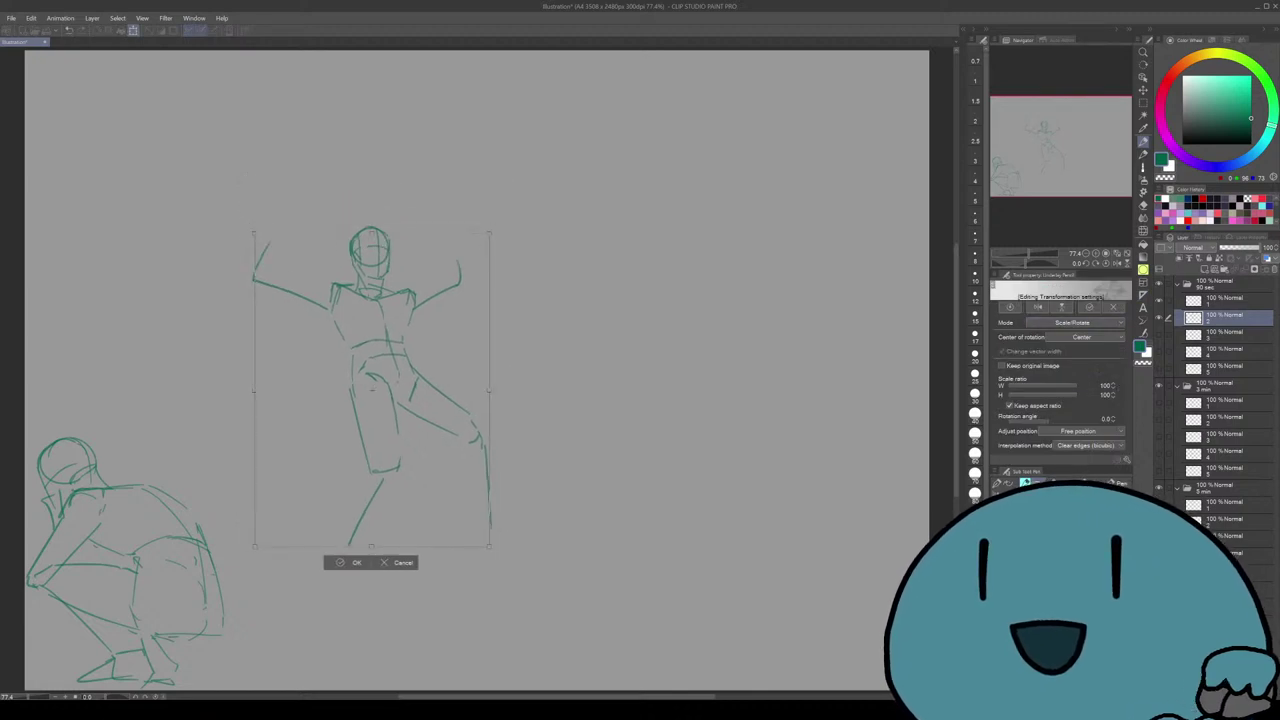
drag(372, 390, 241, 532)
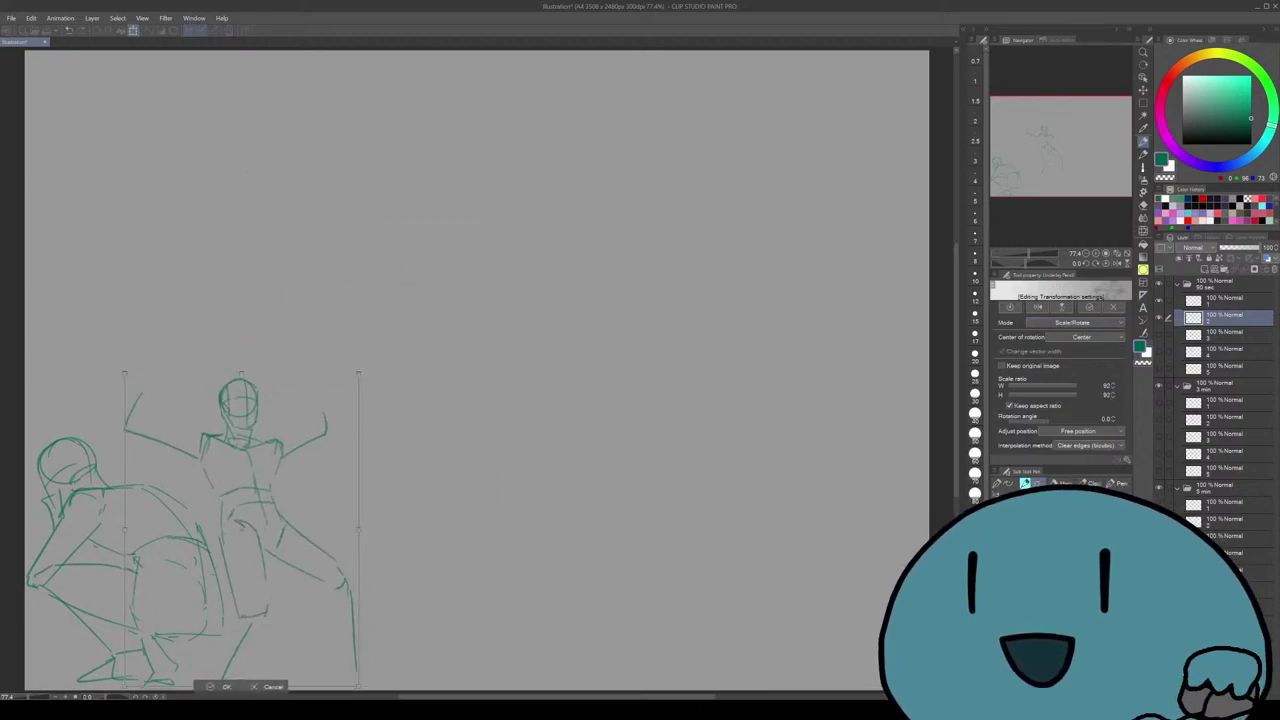
drag(241, 377, 241, 391)
drag(241, 538, 239, 540)
key(Return)
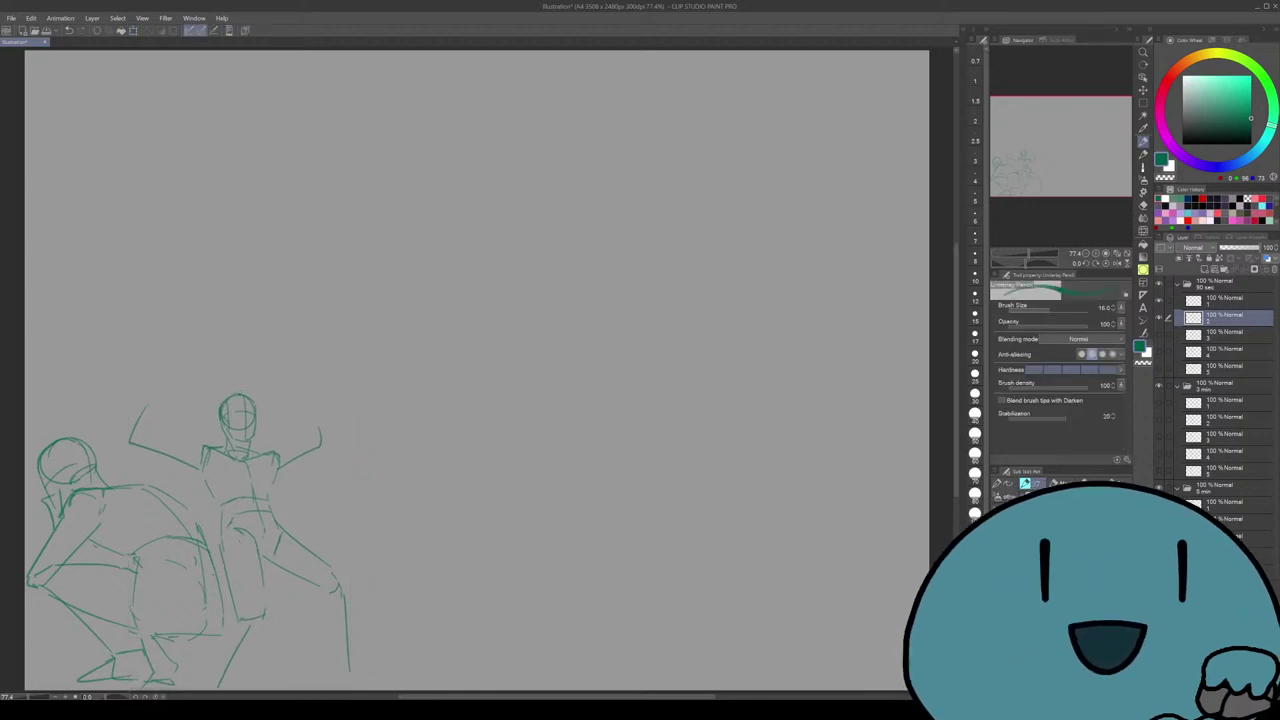
Show the third 90 sec sketch with the lifted knee, resize it and park it in the canvas's upper-right area.
click(1225, 335)
click(1159, 335)
key(ctrl+t)
drag(390, 285, 145, 235)
drag(206, 121, 200, 135)
drag(134, 297, 765, 272)
key(Return)
Show the fourth 90 sec sketch with one arm raised, resize it and place it beside the second figure along the canvas's lower edge.
click(1220, 349)
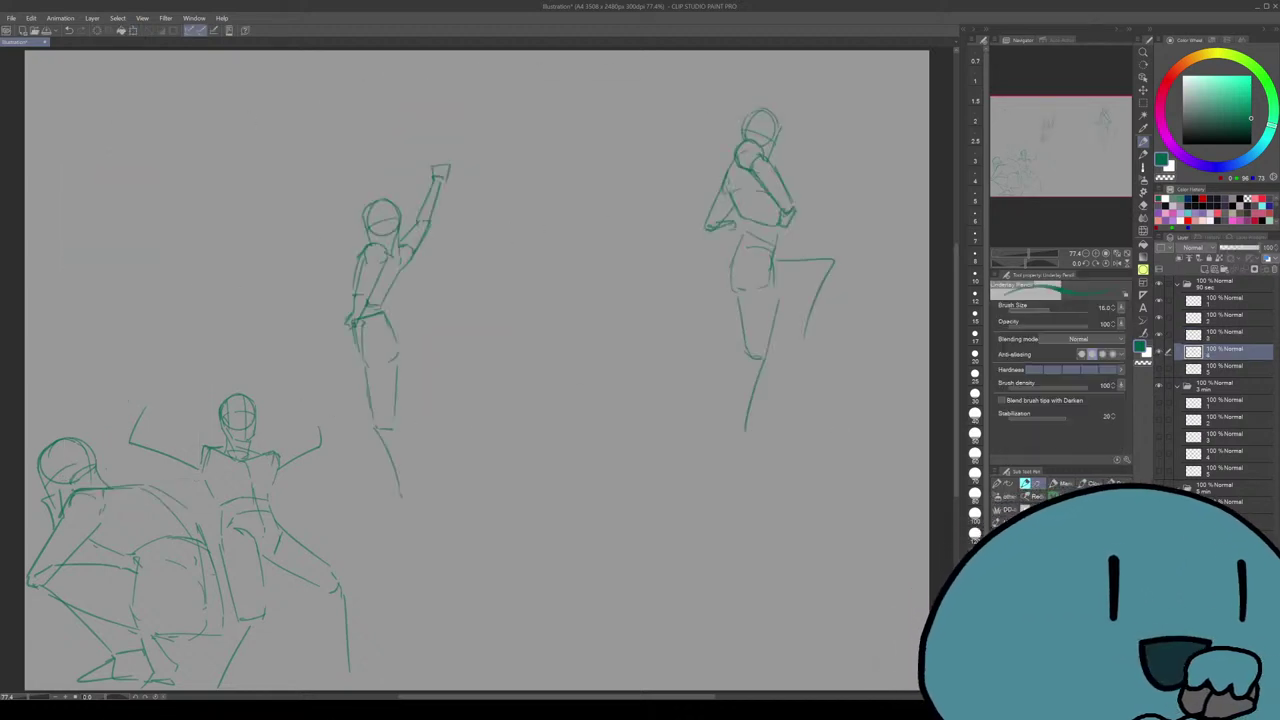
key(ctrl+t)
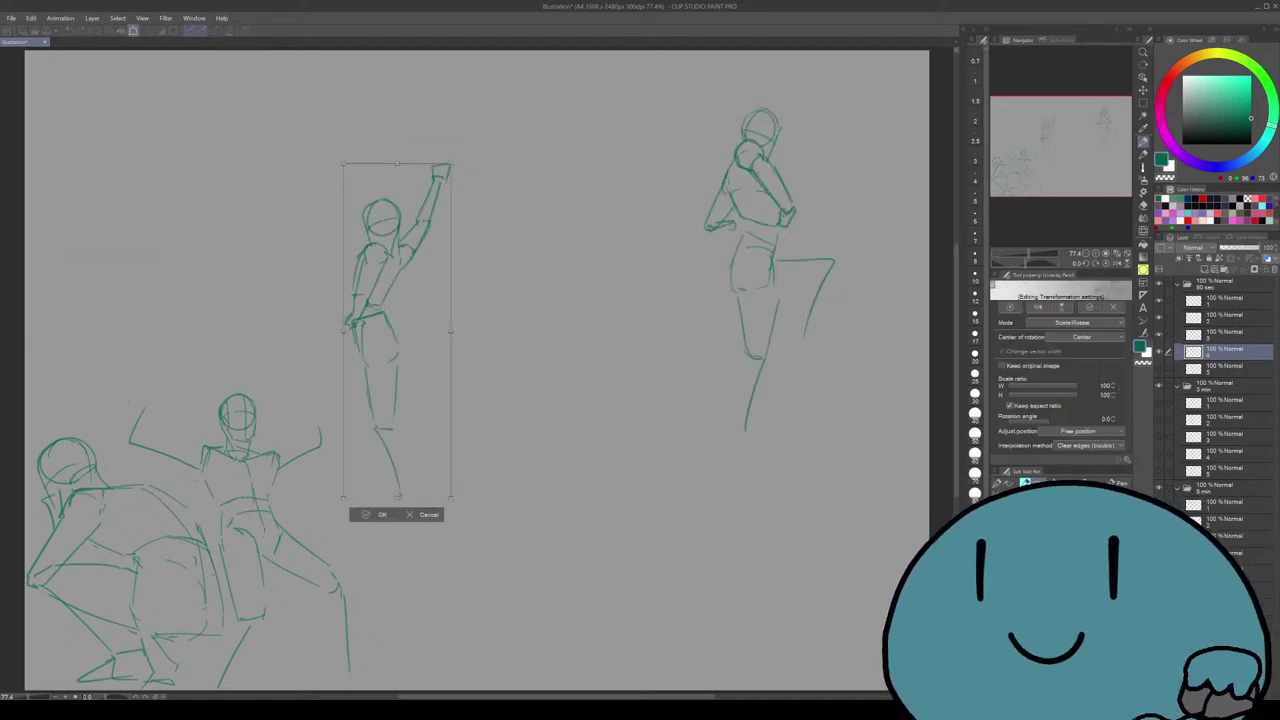
drag(397, 331, 386, 385)
drag(440, 217, 437, 232)
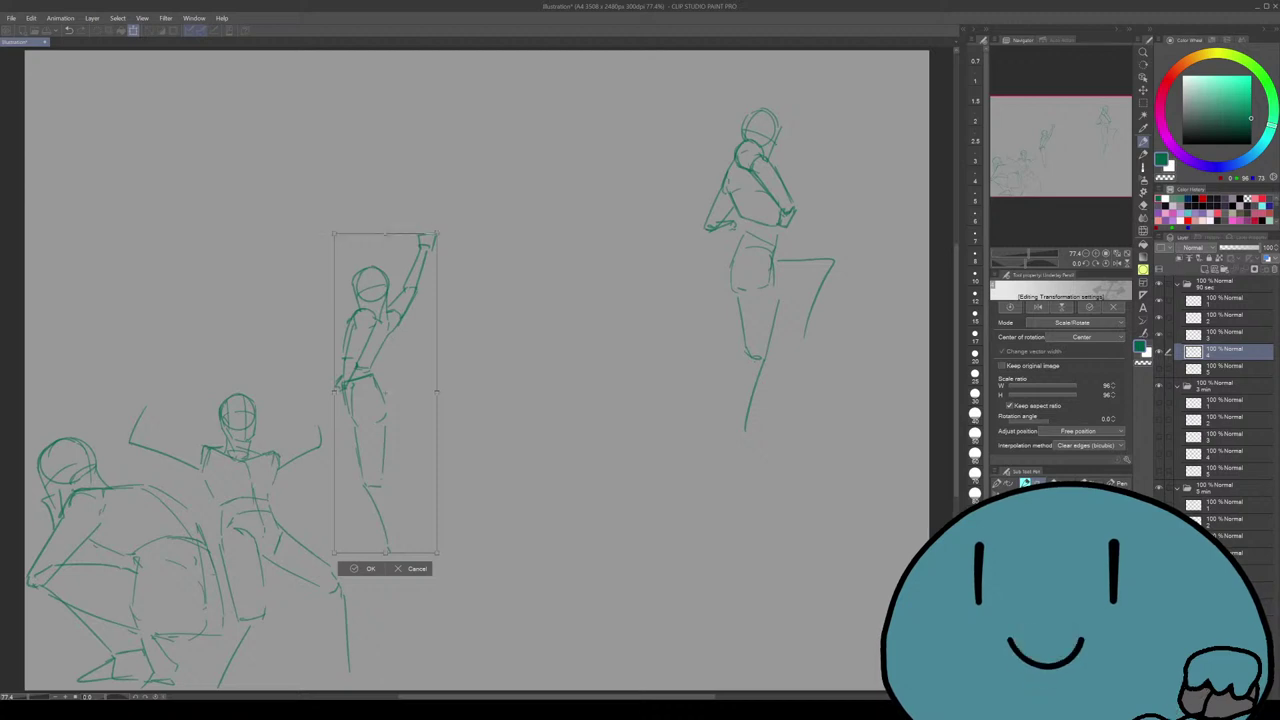
drag(385, 390, 375, 507)
key(Return)
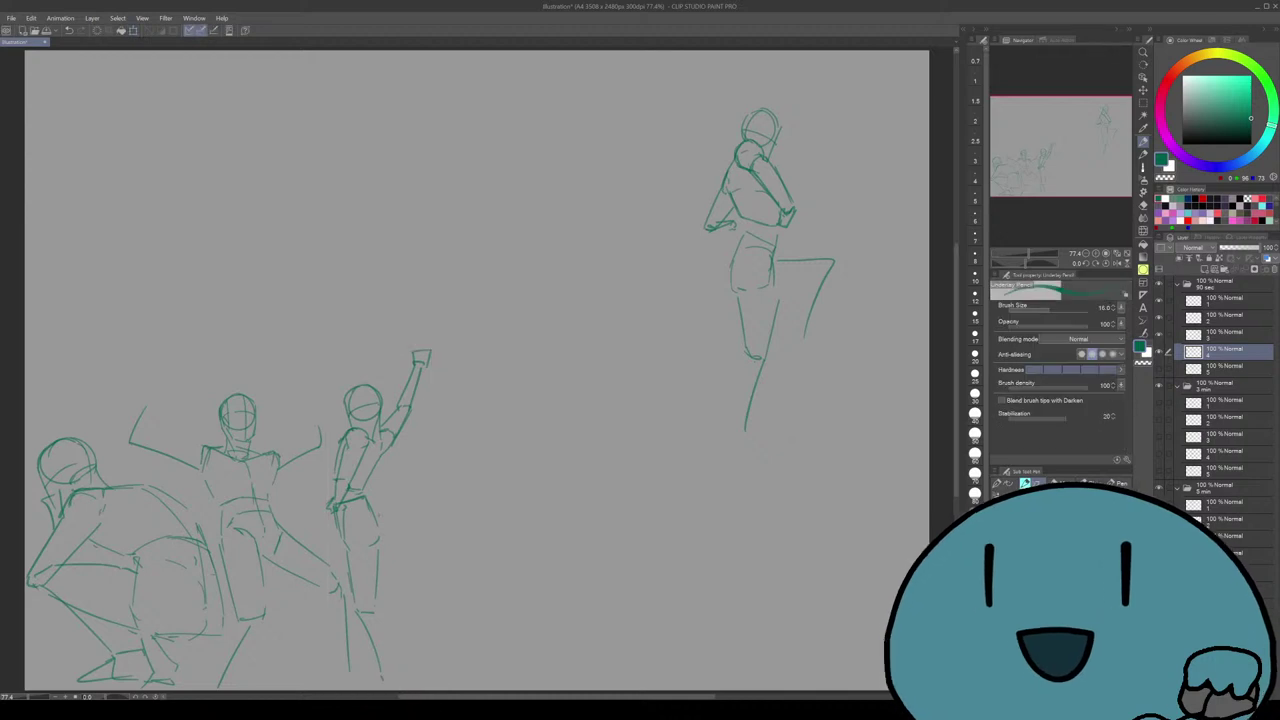
Show the running fifth 90 sec sketch, scale it to 111% and place it above the crouching figure at the canvas's left edge.
click(1224, 369)
click(1159, 369)
key(ctrl+t)
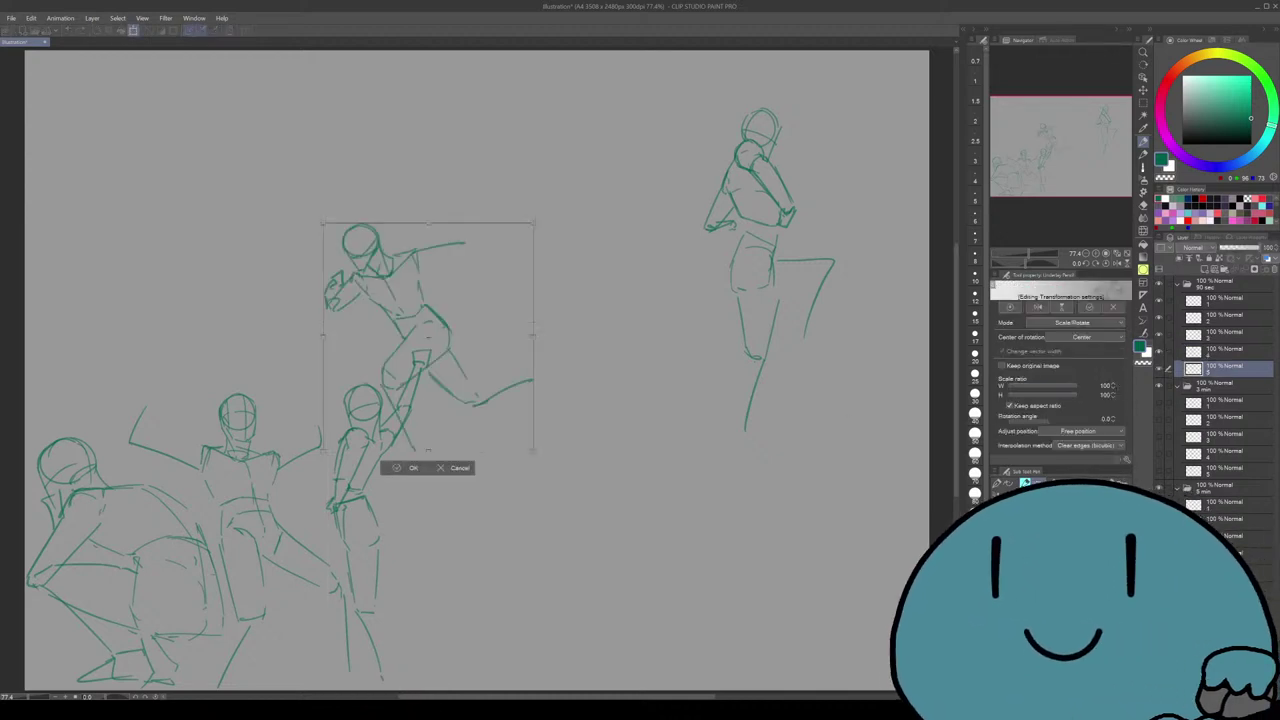
drag(428, 336, 371, 224)
drag(371, 110, 371, 87)
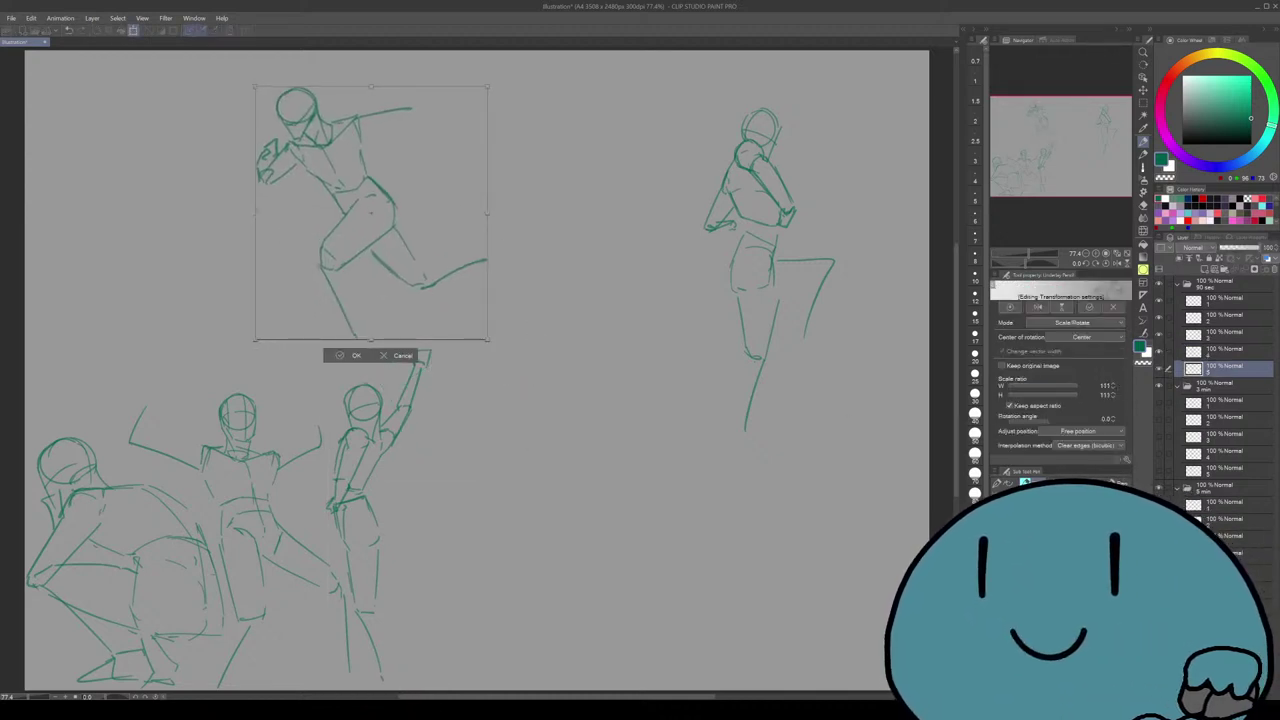
drag(371, 212, 142, 343)
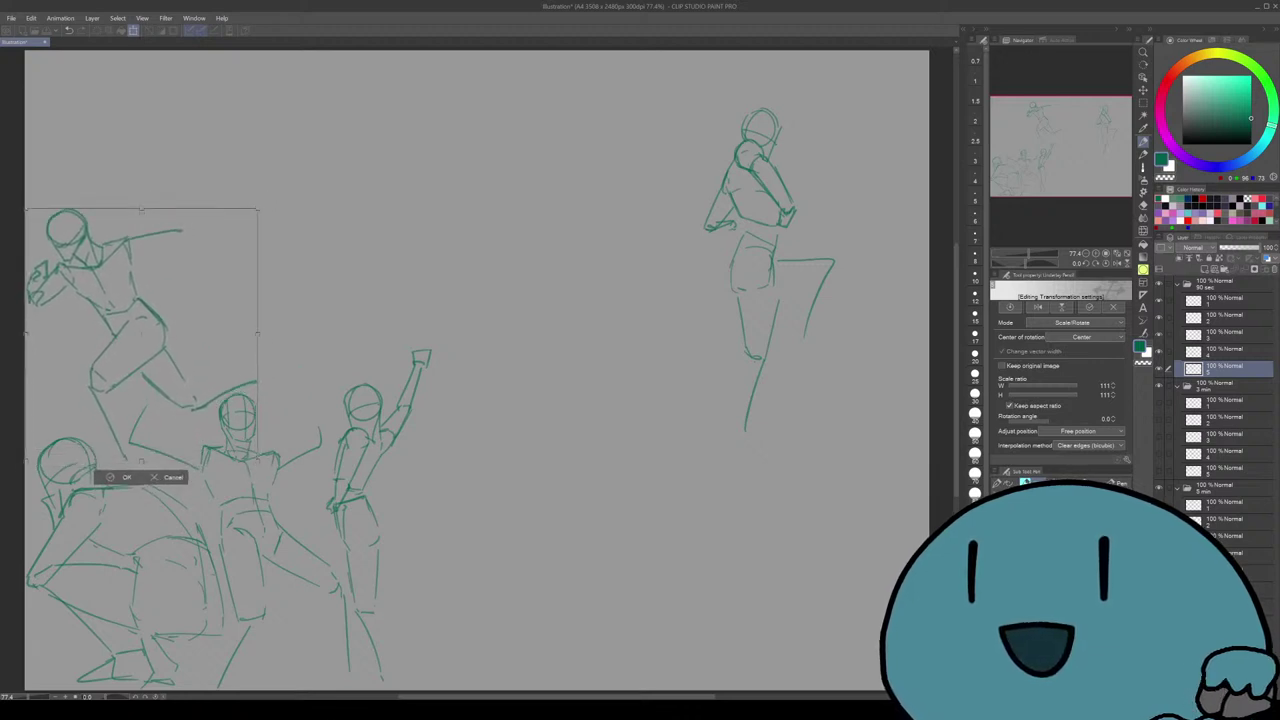
key(Return)
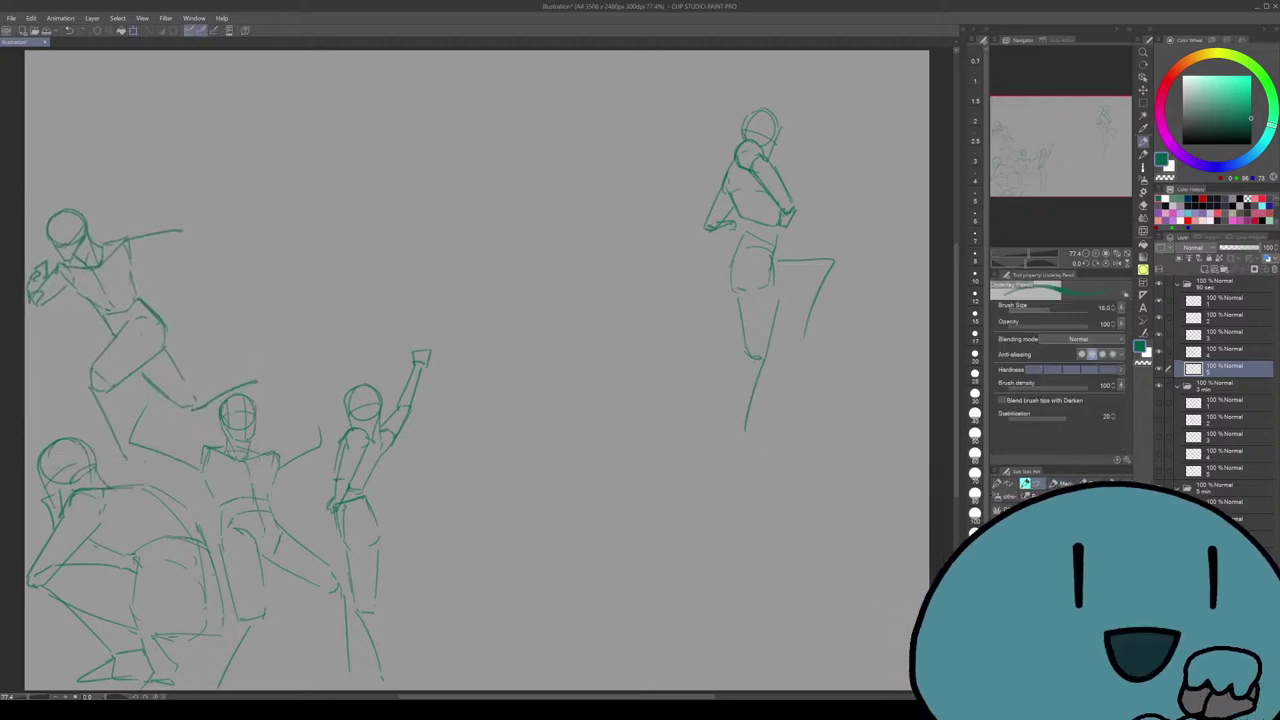
Move the lifted-knee sketch to the canvas's upper left, above and beside the running figure.
click(1224, 335)
key(k)
drag(760, 230, 220, 191)
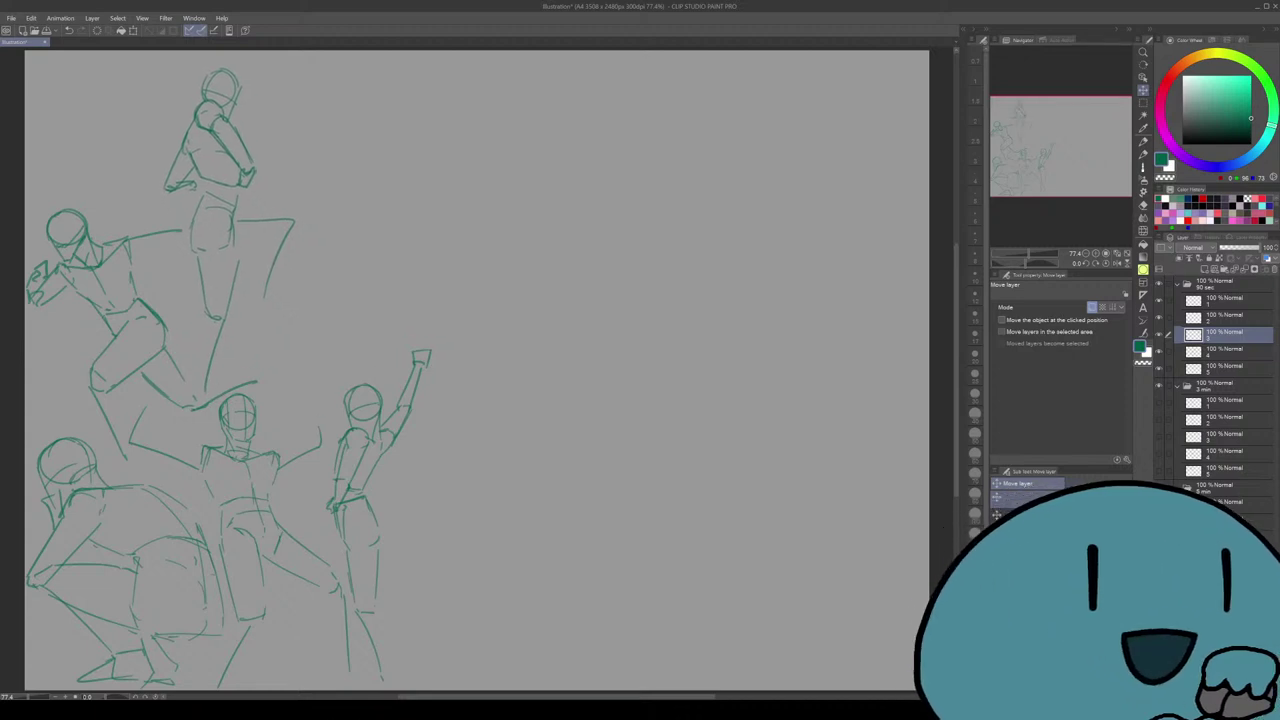
Show the bent-over first 3 min sketch, scale it to 93% and fit it between the lifted-knee and raised-arm figures.
click(1224, 403)
click(1159, 403)
key(ctrl+t)
drag(411, 340, 568, 287)
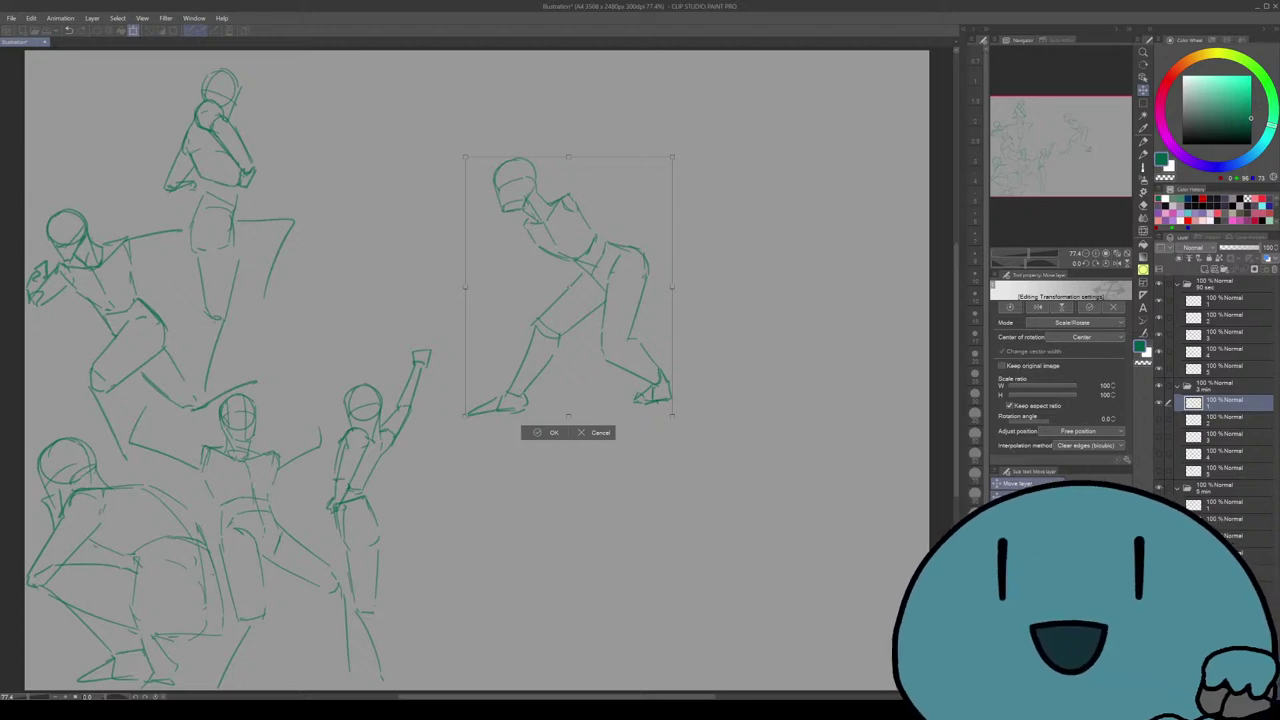
drag(568, 285, 545, 285)
drag(443, 157, 450, 166)
drag(549, 291, 342, 224)
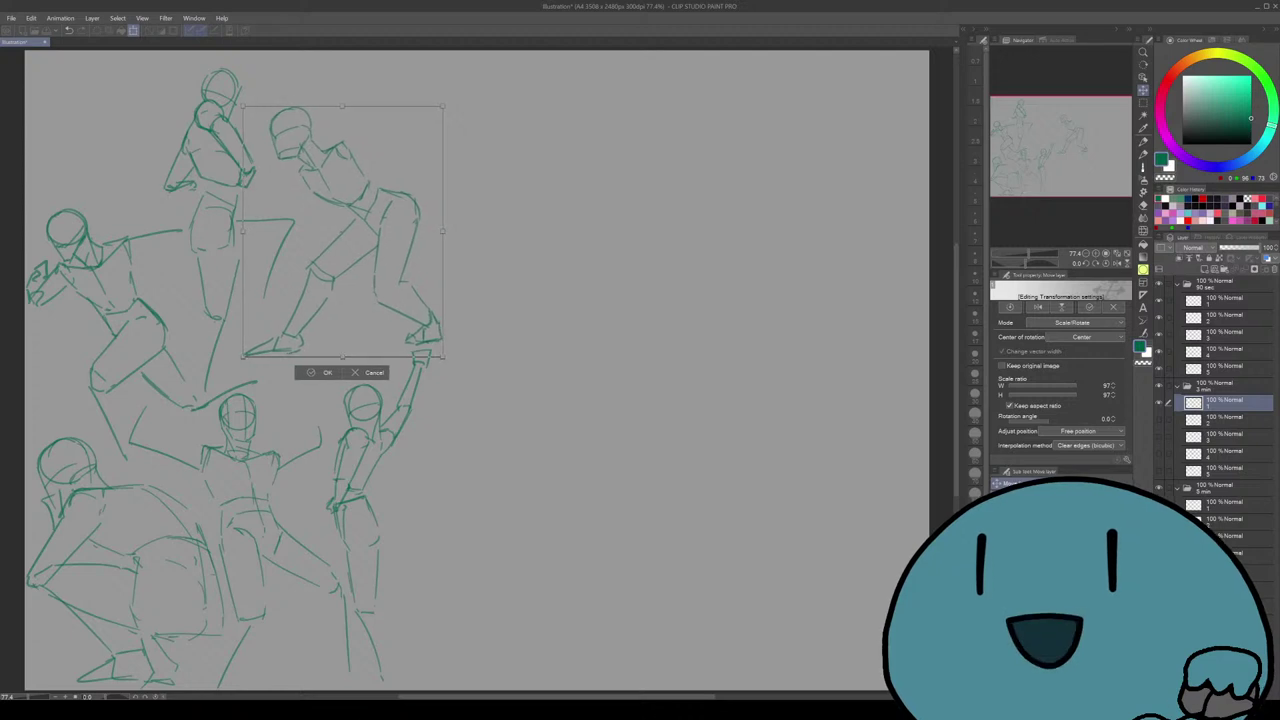
drag(443, 106, 435, 116)
drag(339, 236, 324, 241)
drag(323, 360, 322, 361)
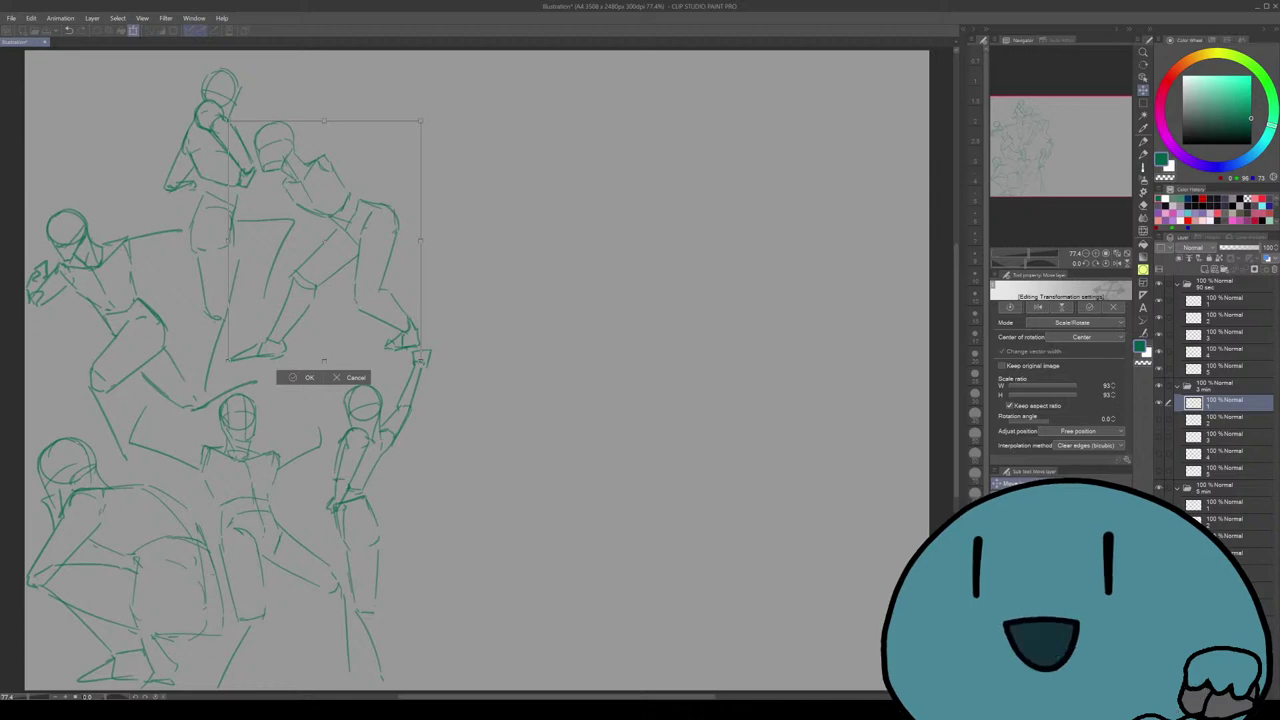
Inspect the bent-over sketch on empty canvas, return it beside the lifted-knee figure and apply the transformation.
drag(324, 241, 506, 314)
scroll(757, 214, up, 2)
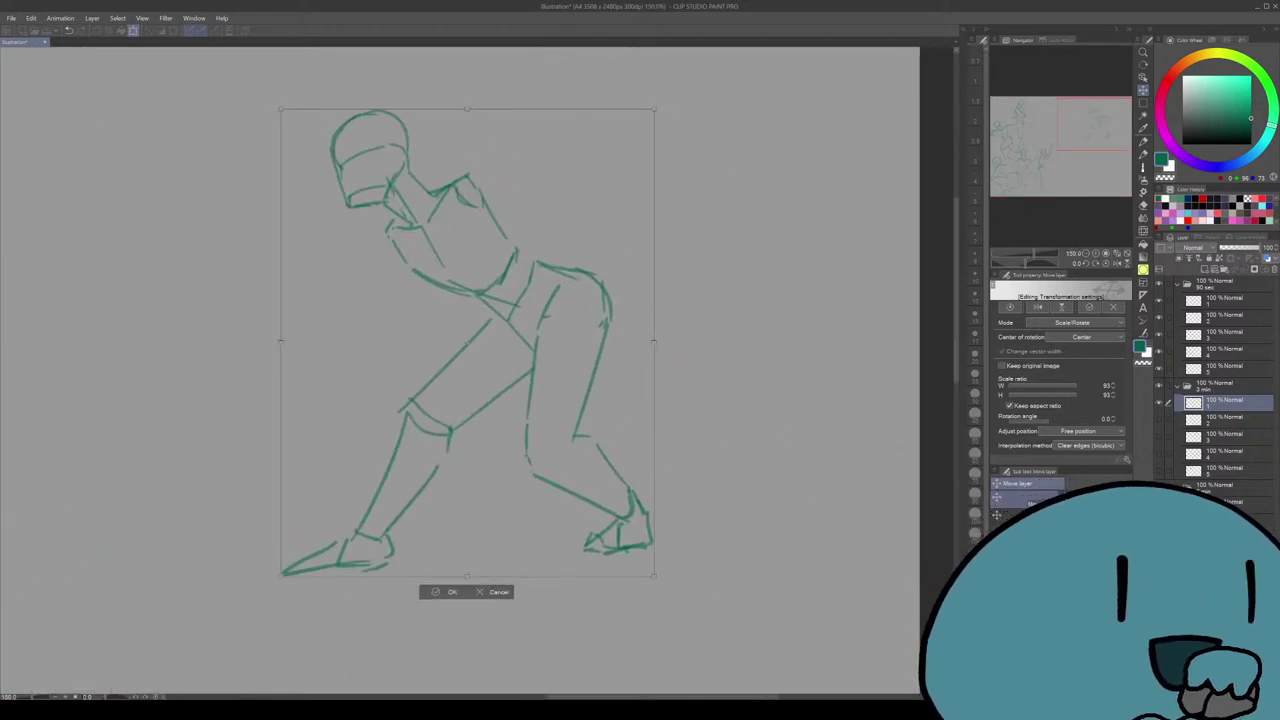
key(ctrl+0)
drag(699, 217, 329, 246)
drag(325, 360, 322, 361)
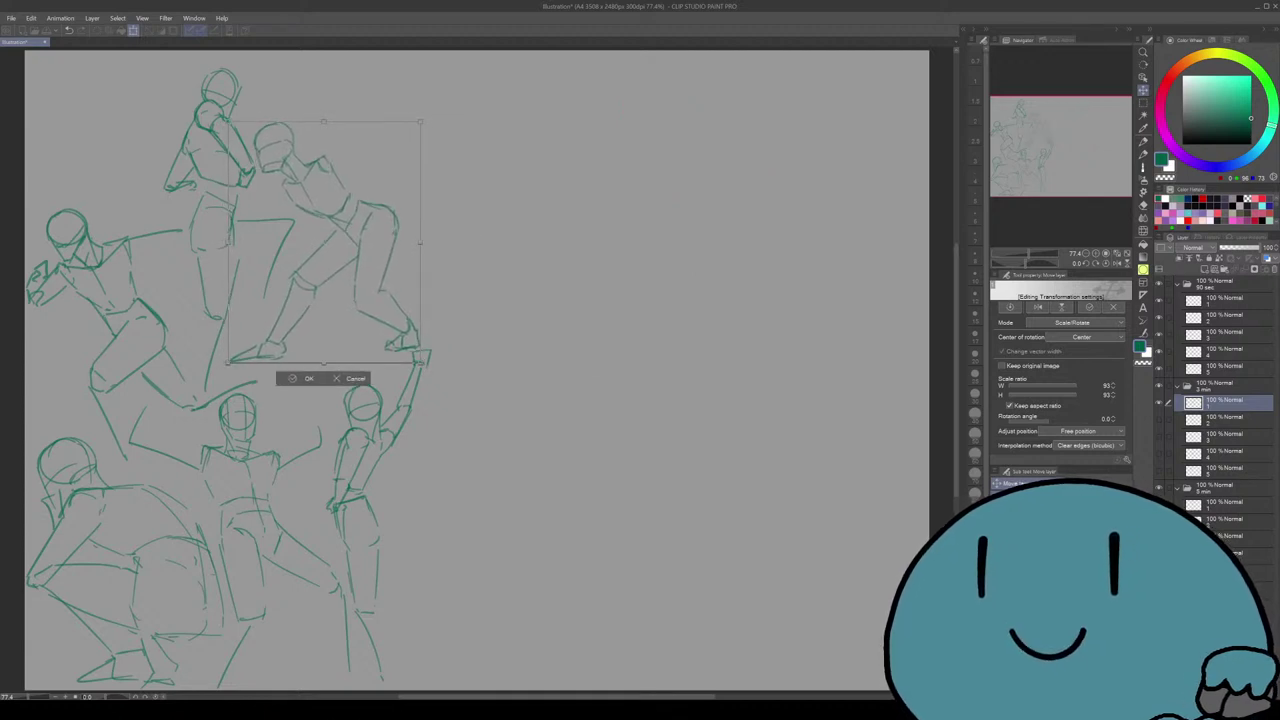
key(Return)
Show the upside-down second 3 min sketch, scale it to 91% and place it beside the bent-over figure at the canvas's top edge.
click(1225, 420)
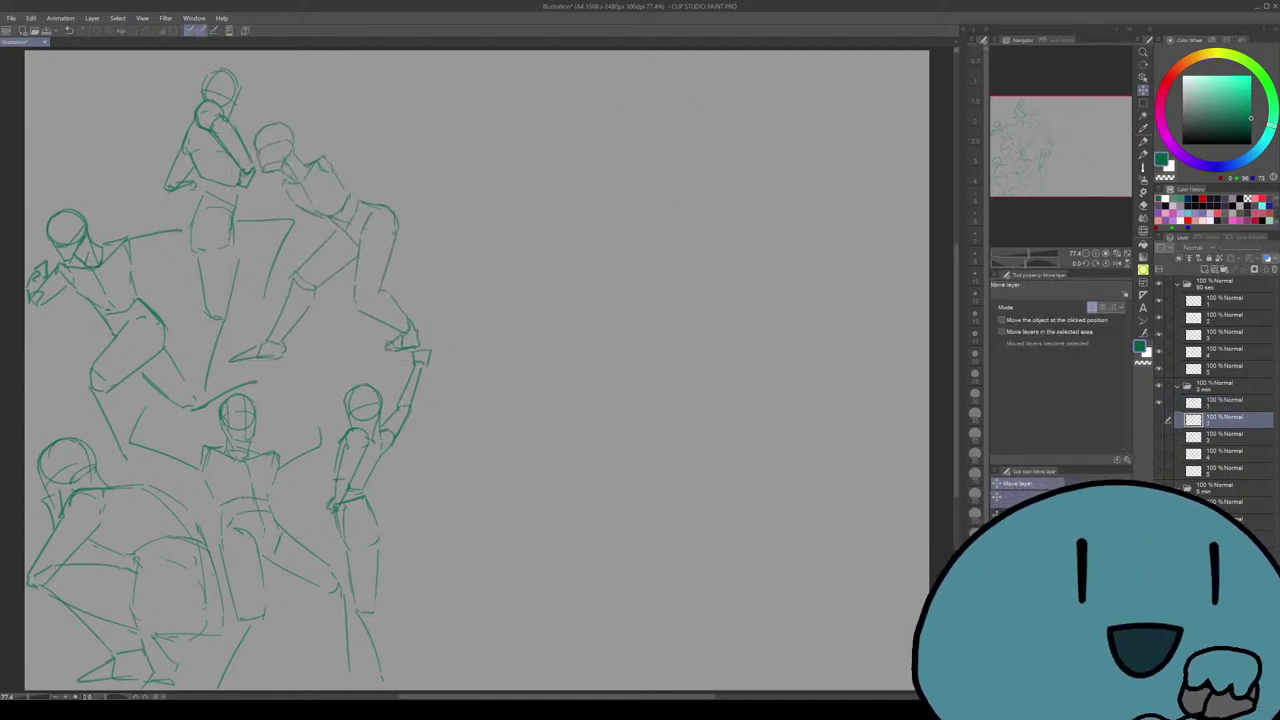
click(1159, 420)
key(ctrl+t)
drag(340, 338, 743, 366)
drag(743, 217, 743, 236)
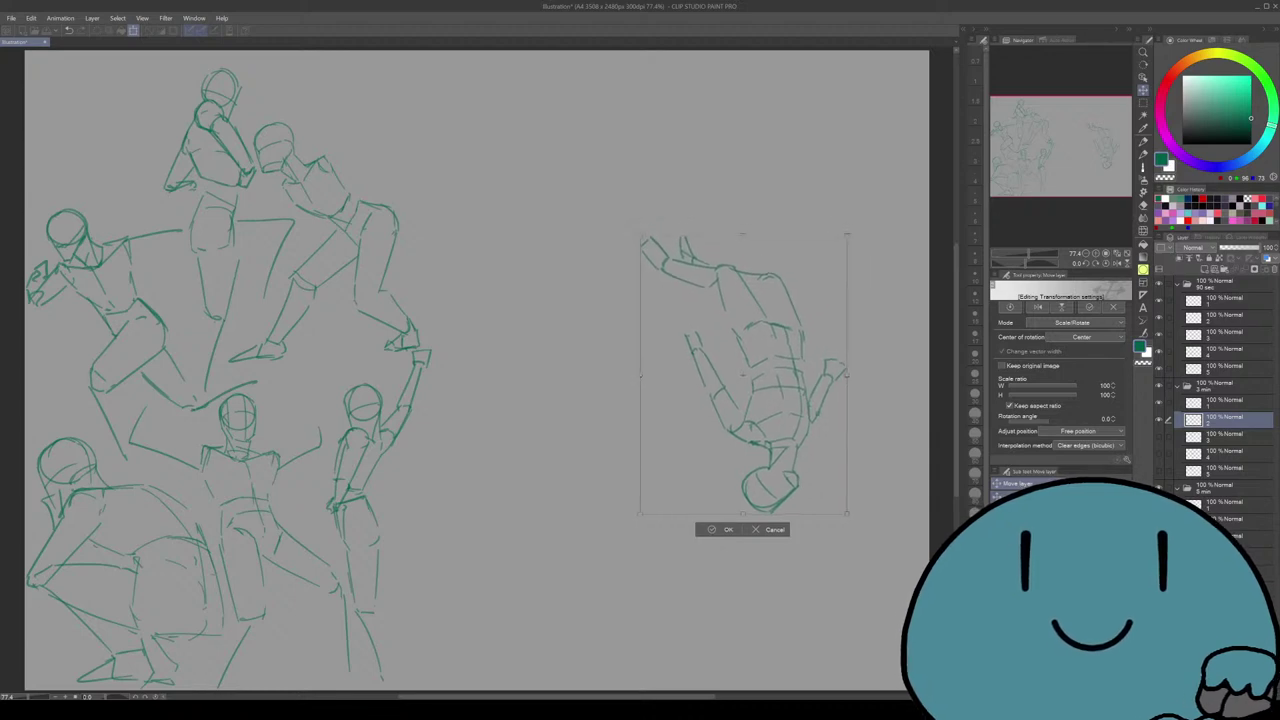
drag(743, 375, 438, 194)
drag(438, 55, 438, 62)
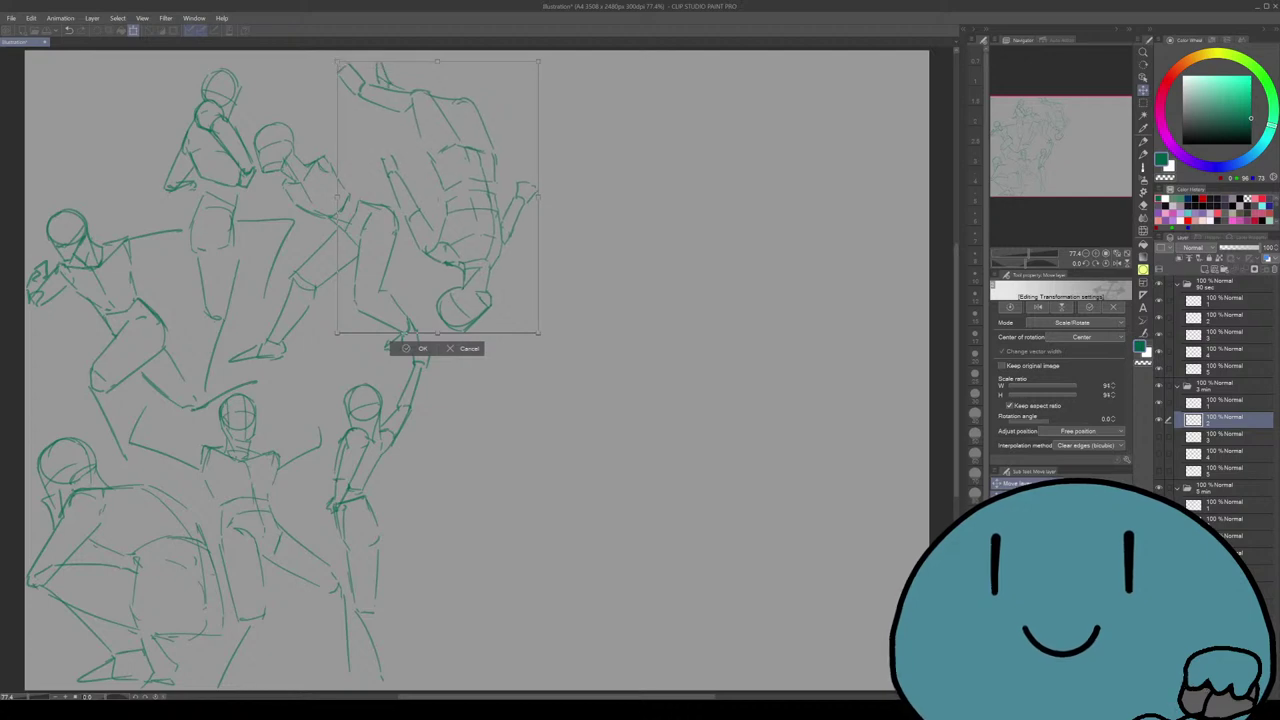
mouse_move(437, 198)
mouse_down()
mouse_move(475, 543)
mouse_move(450, 231)
mouse_move(499, 408)
mouse_move(460, 212)
mouse_move(433, 188)
mouse_up()
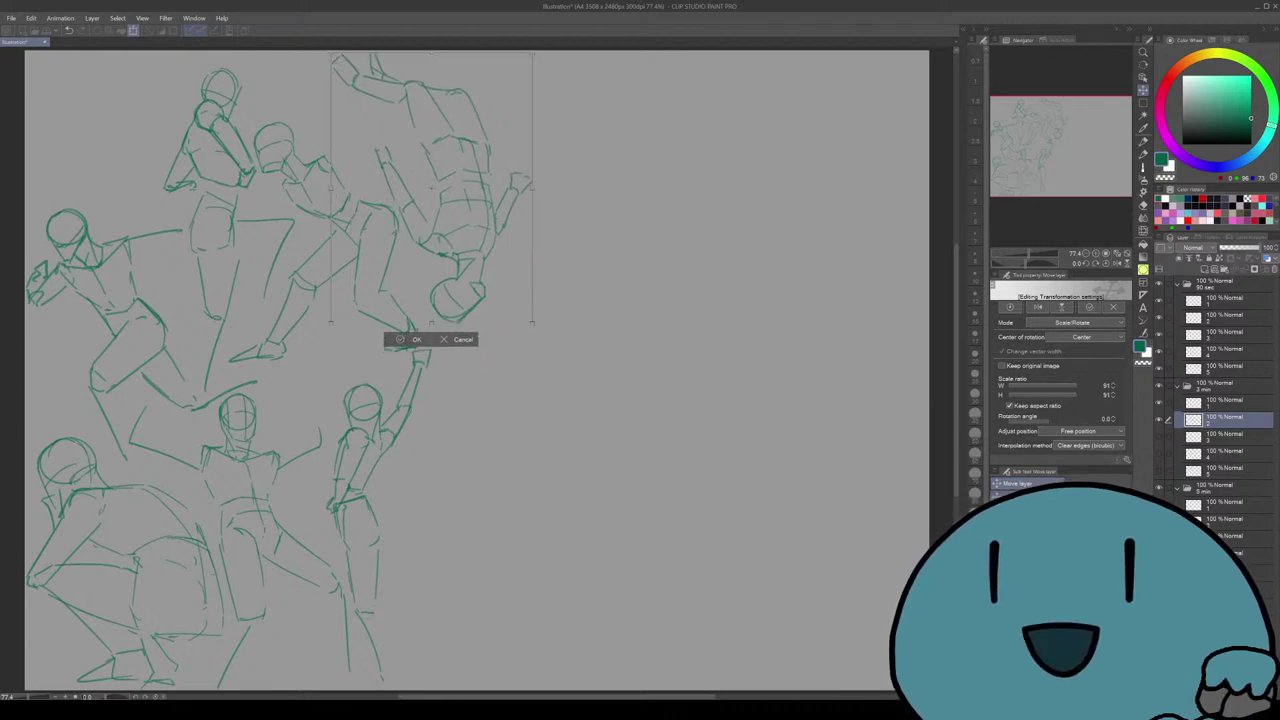
key(Return)
Show the standing back-view third 3 min sketch, scale it to 92% and place it beside the raised-arm figure at the canvas's bottom edge.
click(1159, 437)
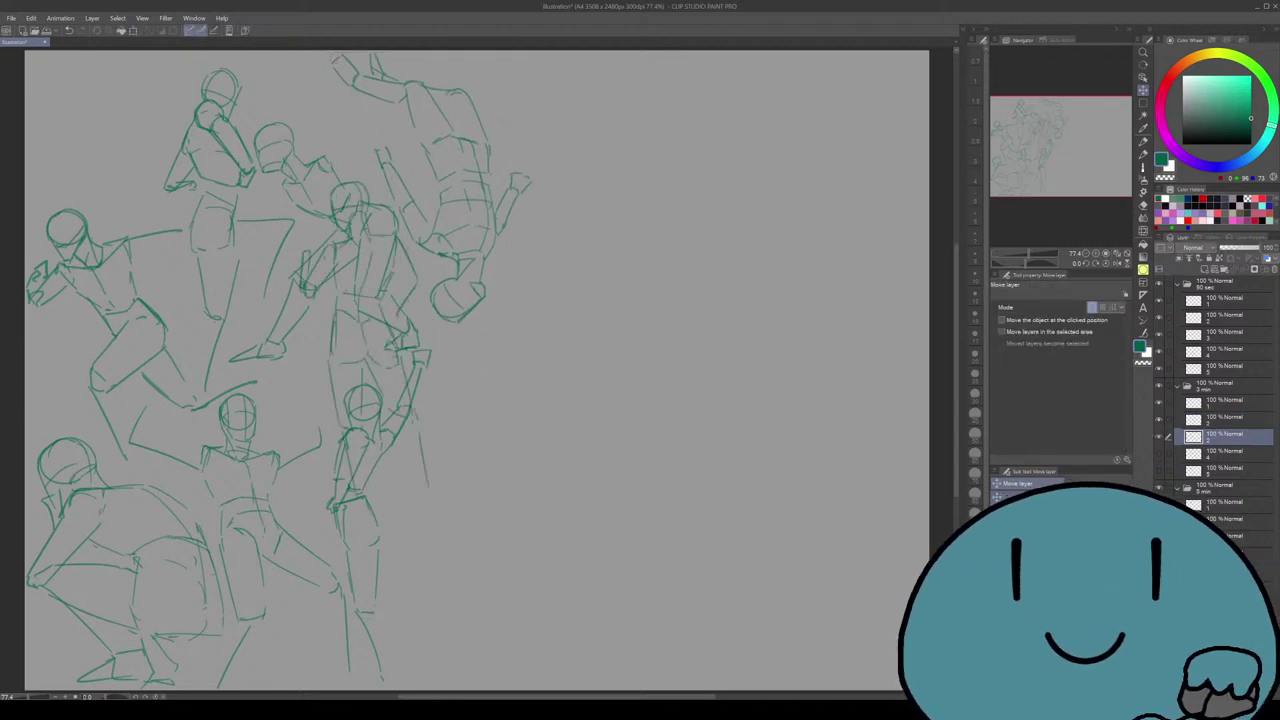
key(ctrl+t)
drag(364, 339, 697, 369)
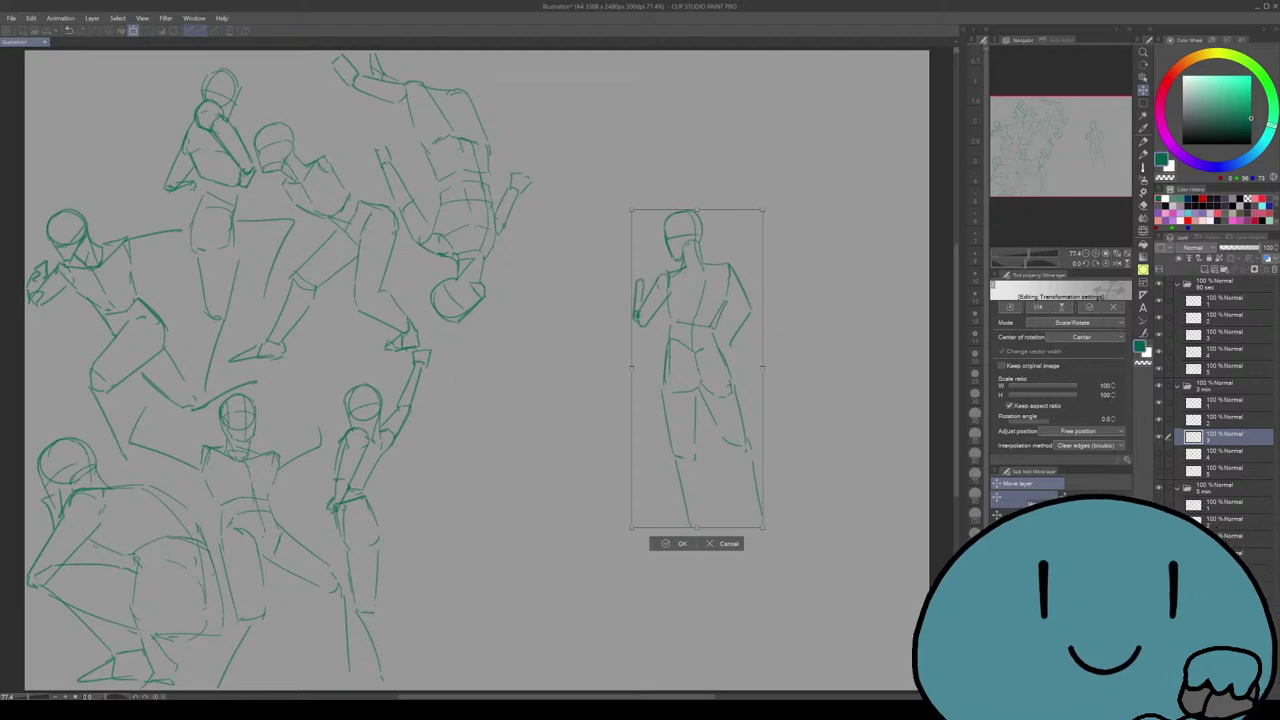
drag(697, 210, 697, 261)
drag(697, 394, 441, 547)
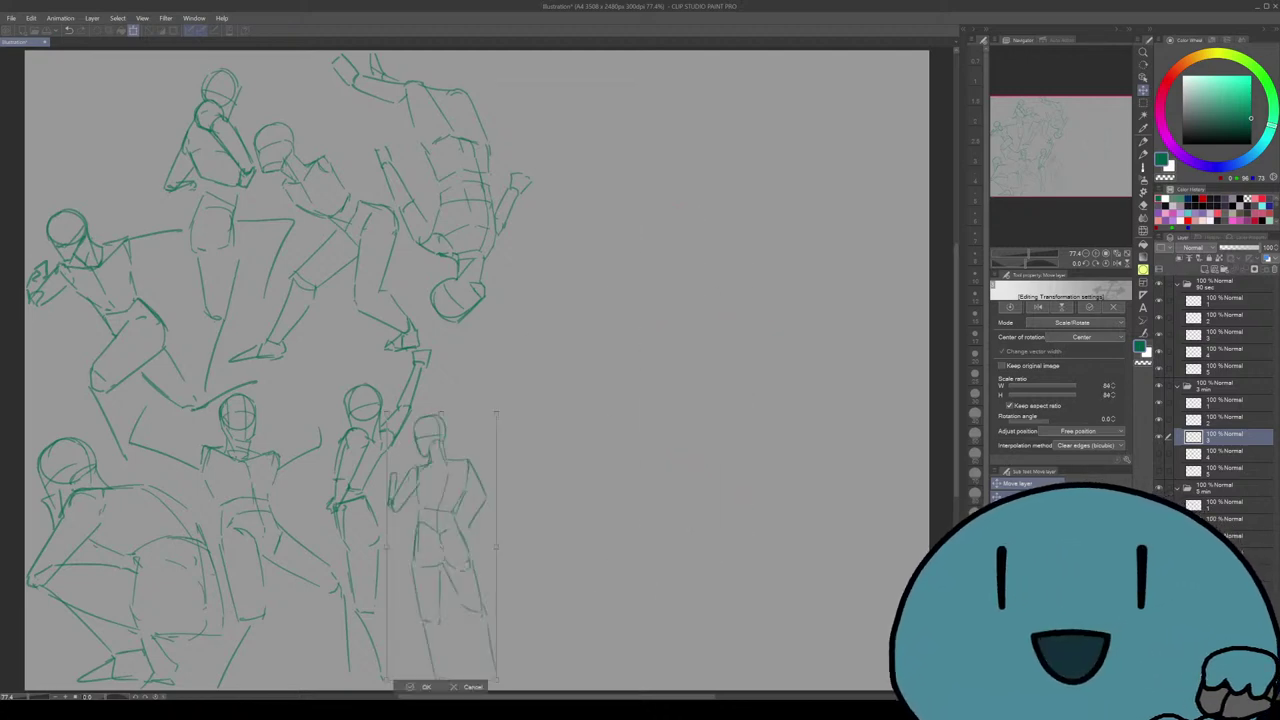
drag(441, 412, 441, 387)
drag(442, 534, 444, 546)
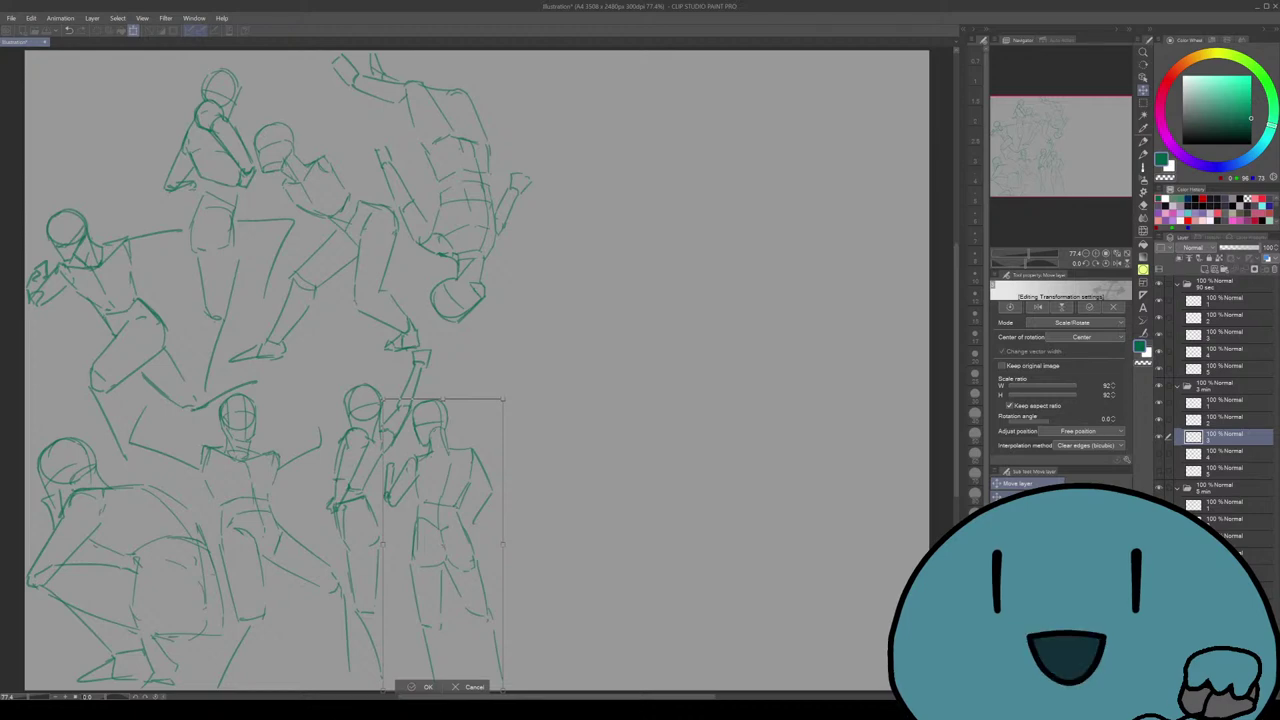
key(Return)
Show the crouching fourth 3 min sketch, scale it down and fit it into the canvas's upper-left corner above the running figure.
click(1225, 471)
click(1225, 454)
click(1159, 454)
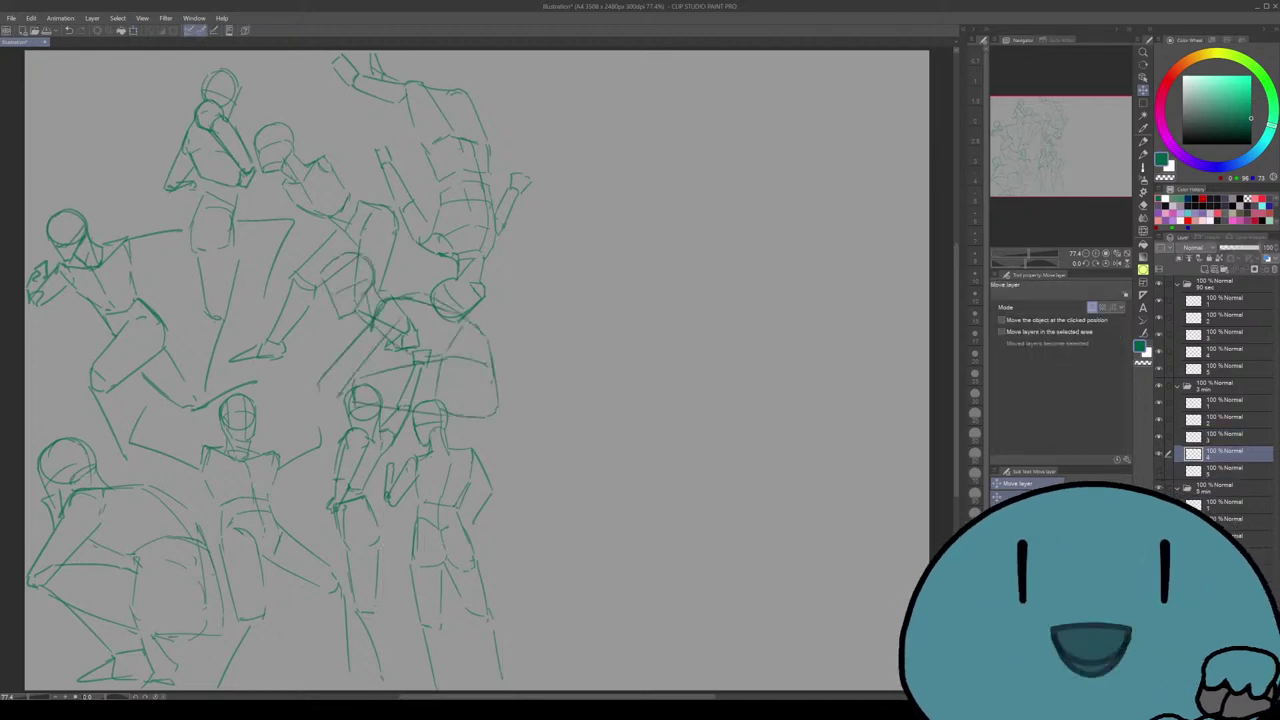
key(ctrl+t)
drag(409, 336, 127, 149)
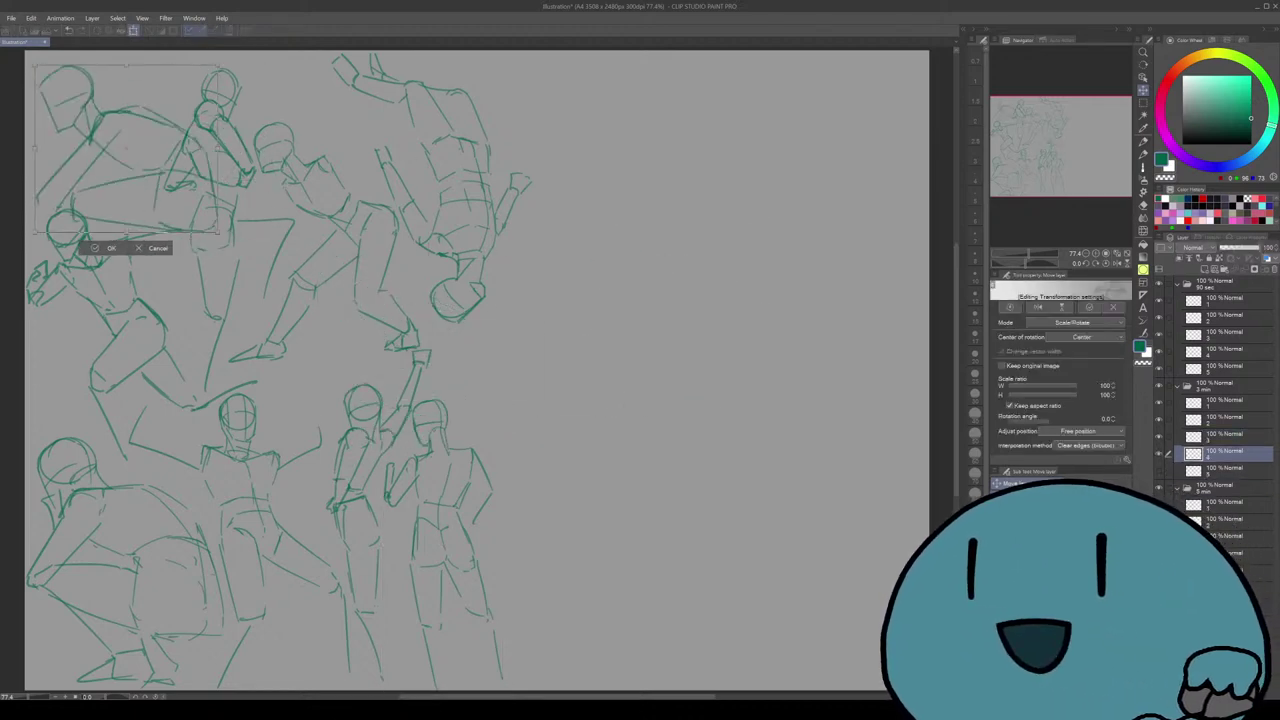
drag(35, 66, 54, 83)
drag(136, 158, 104, 123)
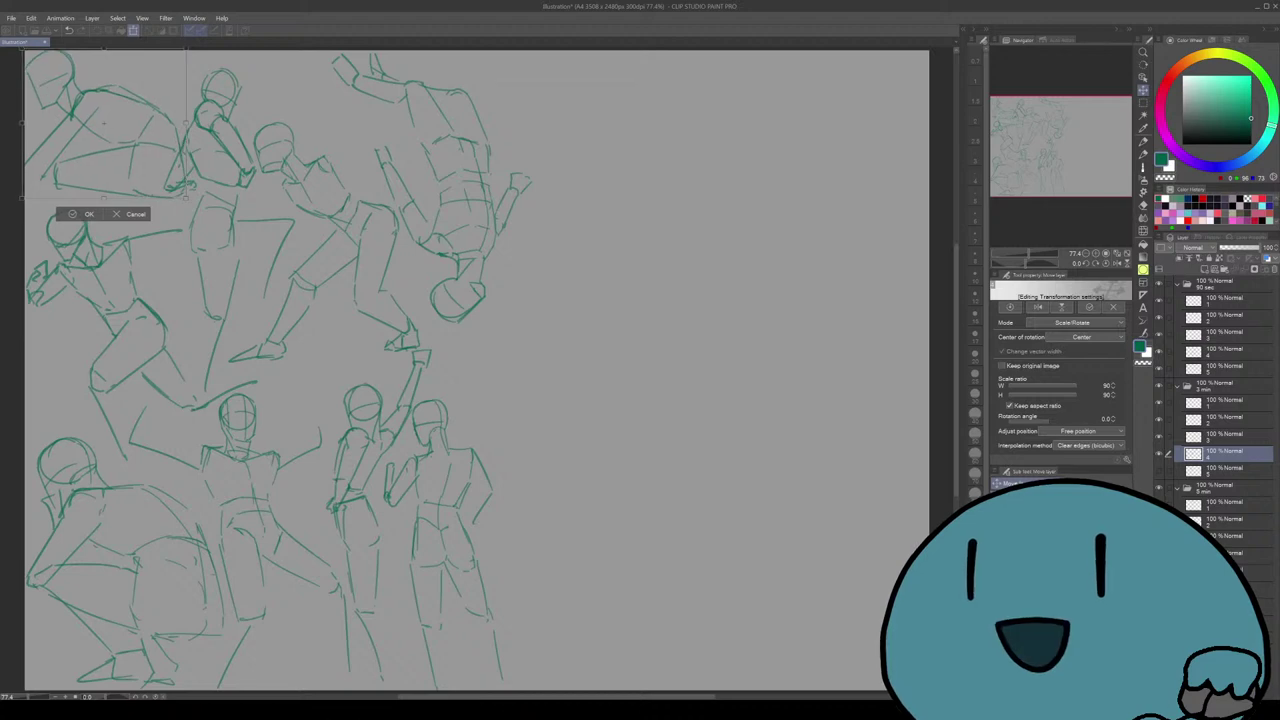
drag(22, 48, 47, 71)
mouse_move(117, 134)
mouse_down()
mouse_move(97, 126)
mouse_move(112, 116)
mouse_up()
key(Return)
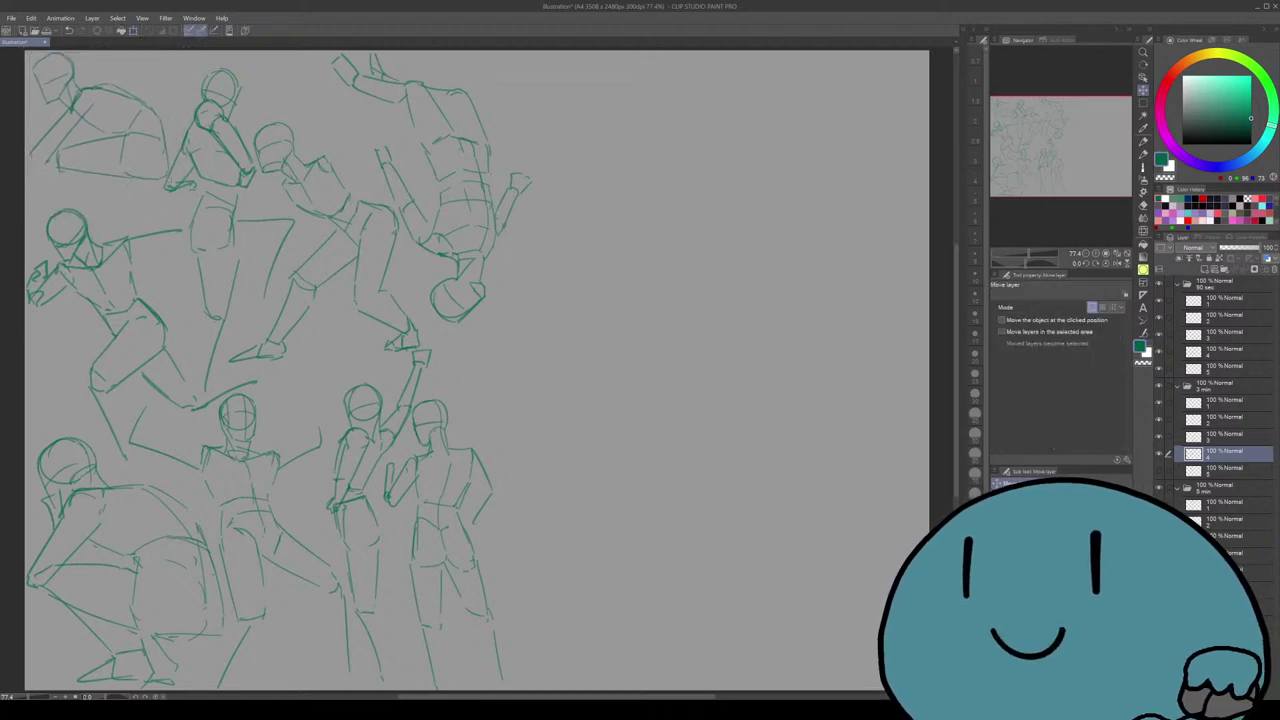
Show the kicking fifth 3 min sketch, scale it to 93% and place it below the upside-down figure, beside the standing back-view figure.
click(1225, 471)
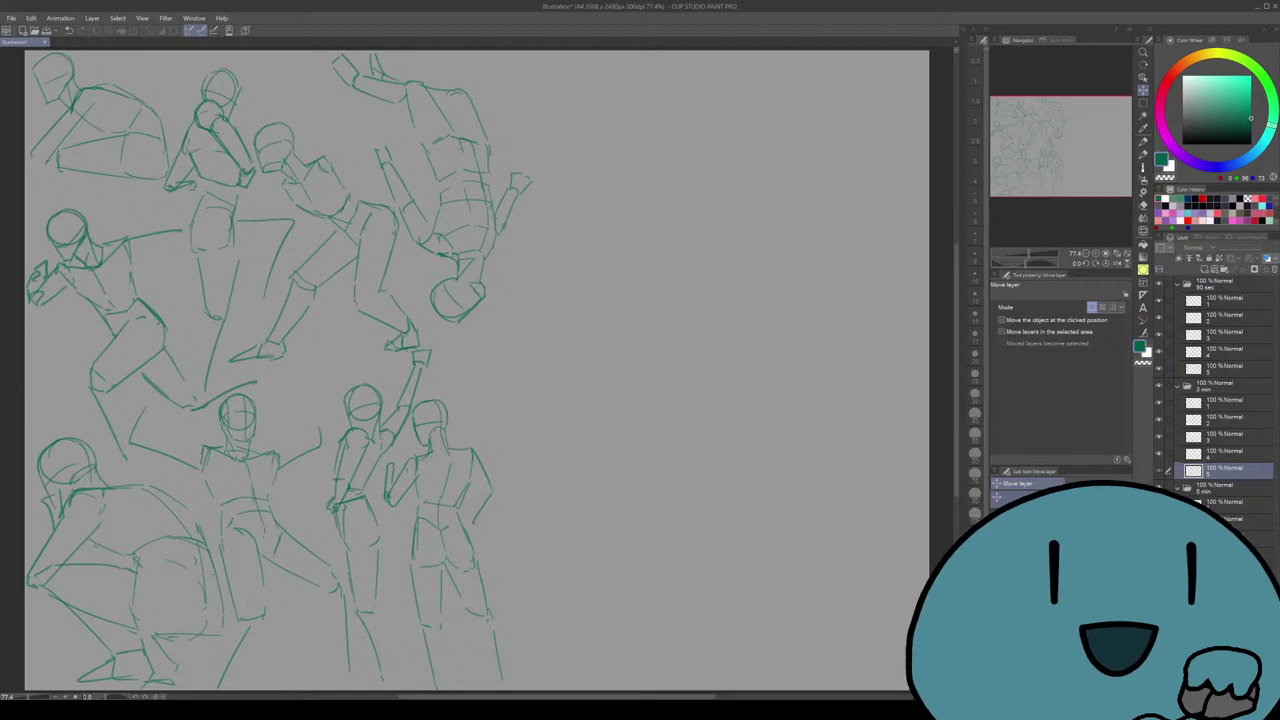
click(1159, 471)
key(ctrl+t)
drag(410, 345, 738, 467)
drag(738, 295, 739, 319)
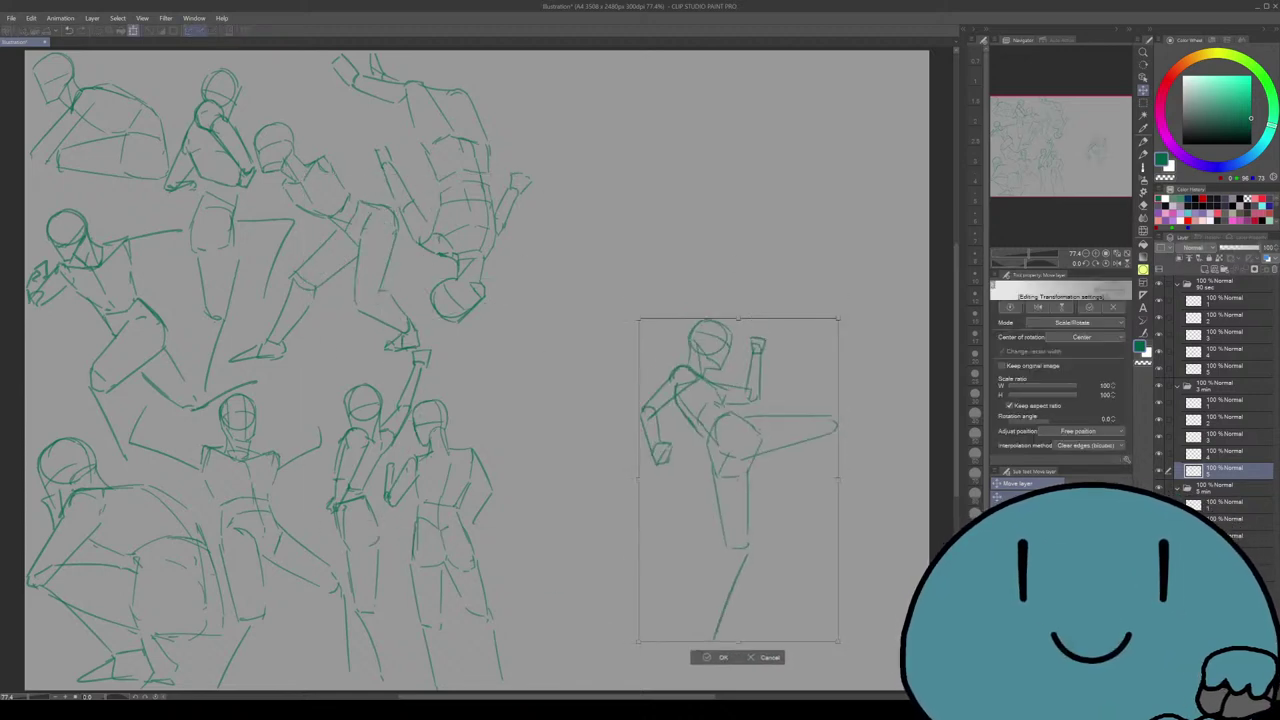
mouse_move(735, 430)
mouse_down()
mouse_move(563, 427)
mouse_move(547, 395)
mouse_up()
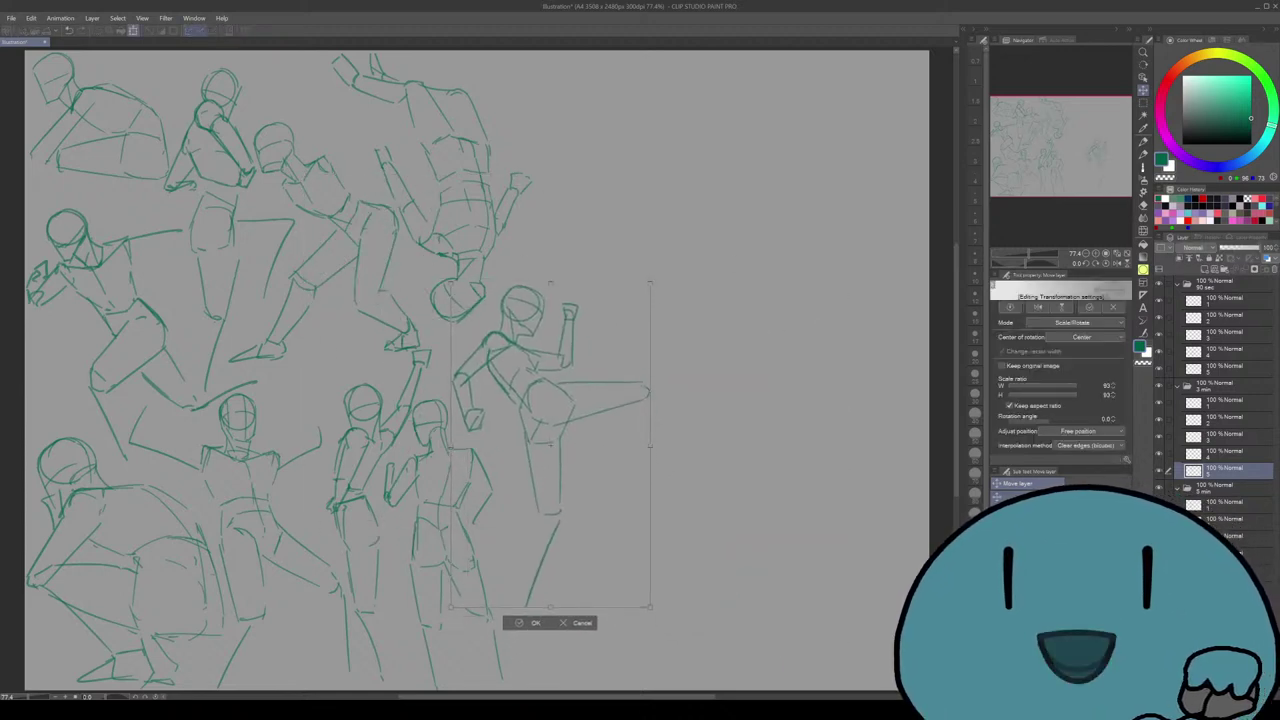
drag(549, 443, 540, 442)
key(Return)
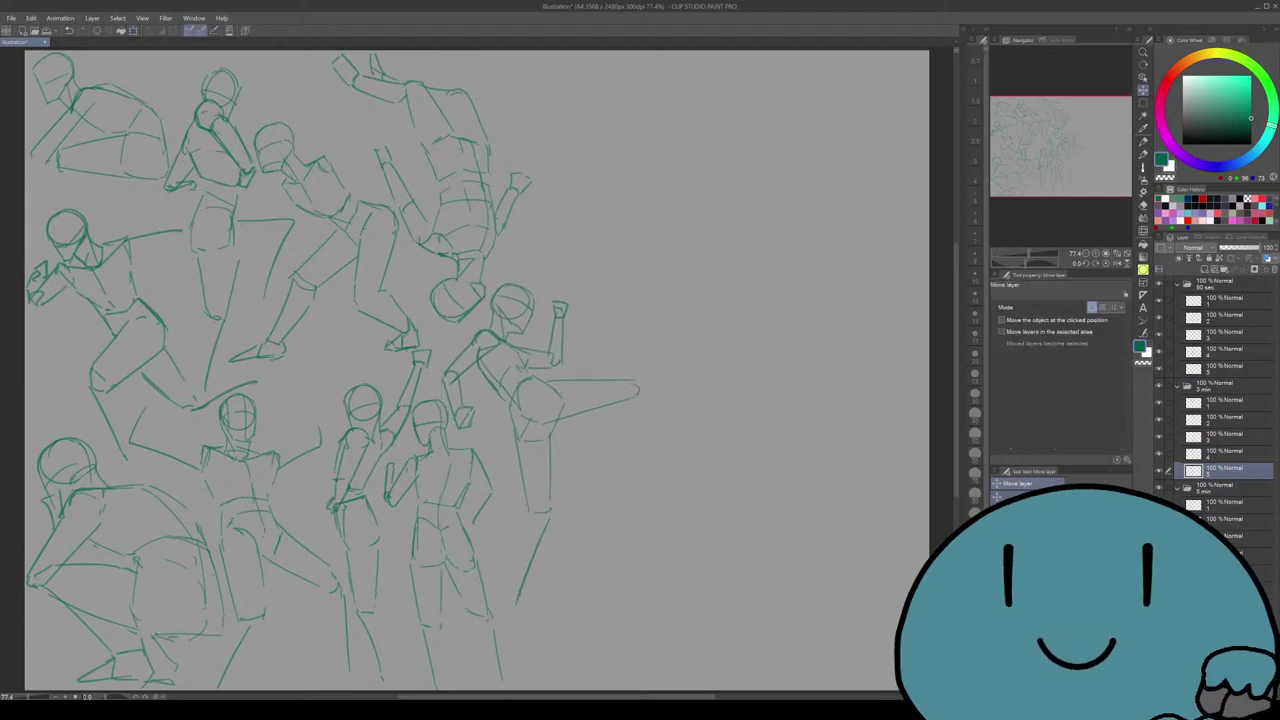
Show the arms-overhead first 5 min sketch, scale it to 91% and place it beside the upside-down figure at the canvas's top edge.
click(1226, 504)
click(1159, 503)
key(ctrl+t)
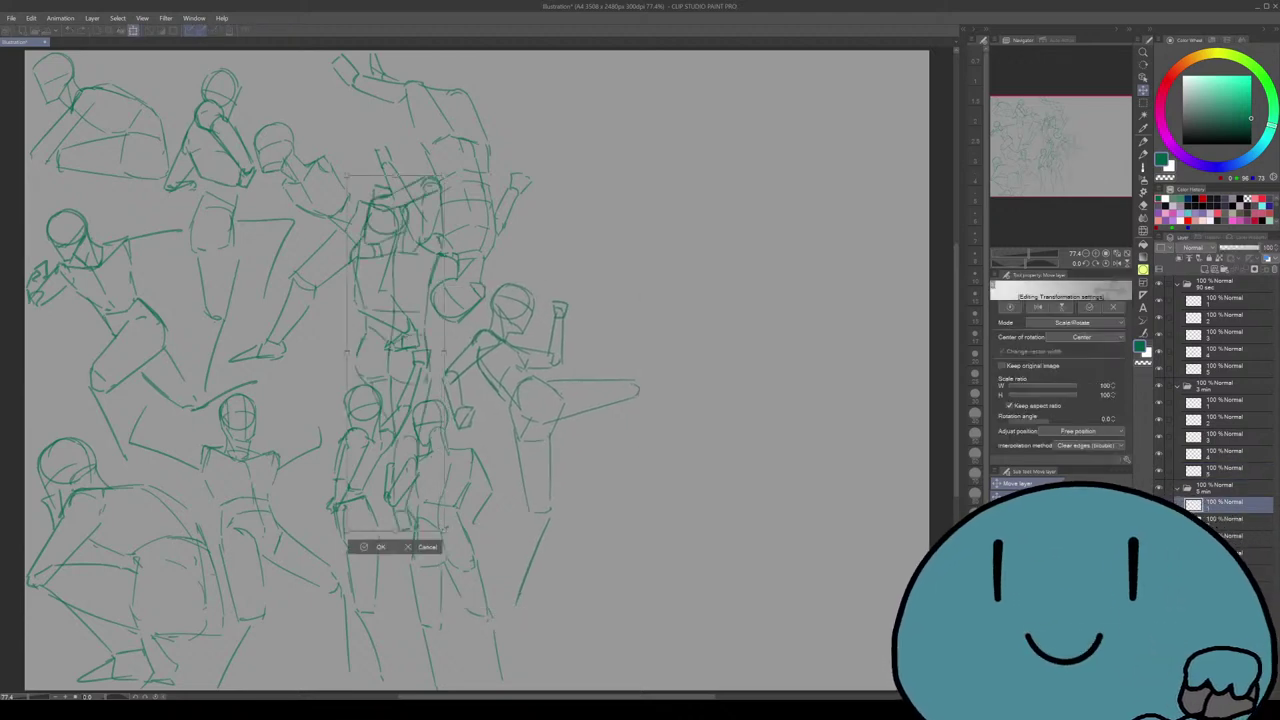
drag(396, 350, 739, 363)
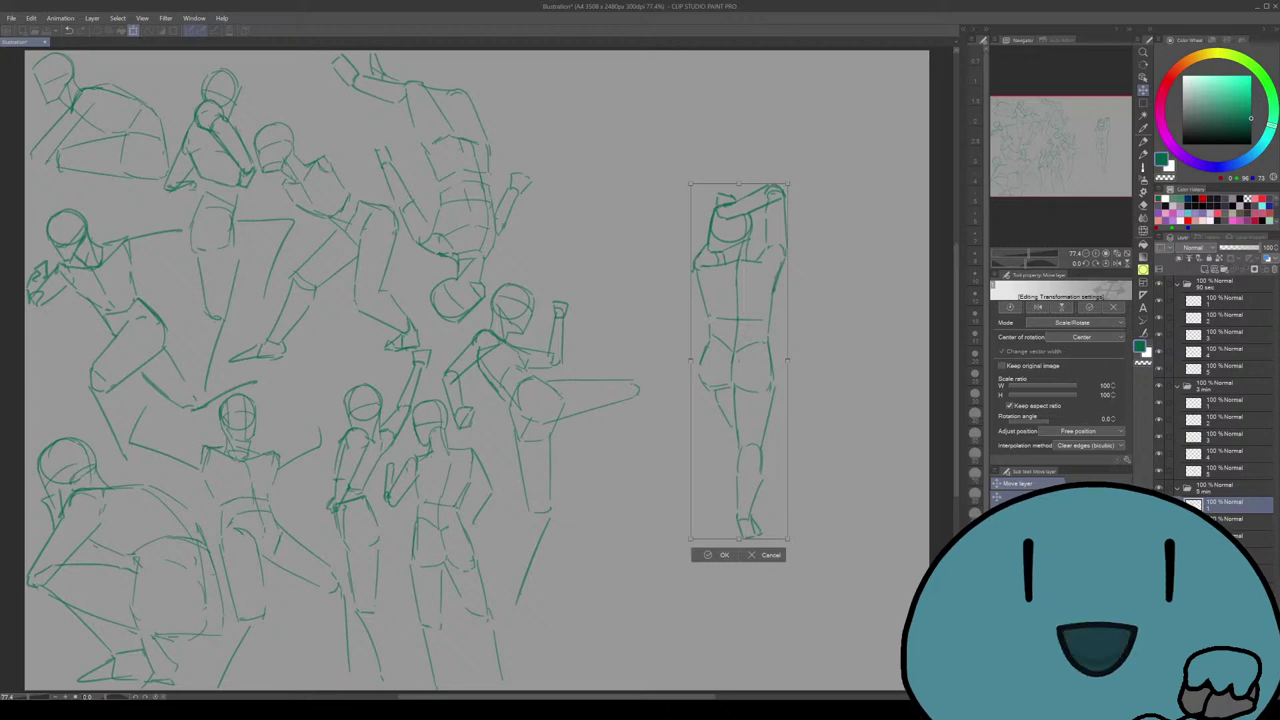
drag(739, 183, 739, 218)
drag(739, 378, 576, 215)
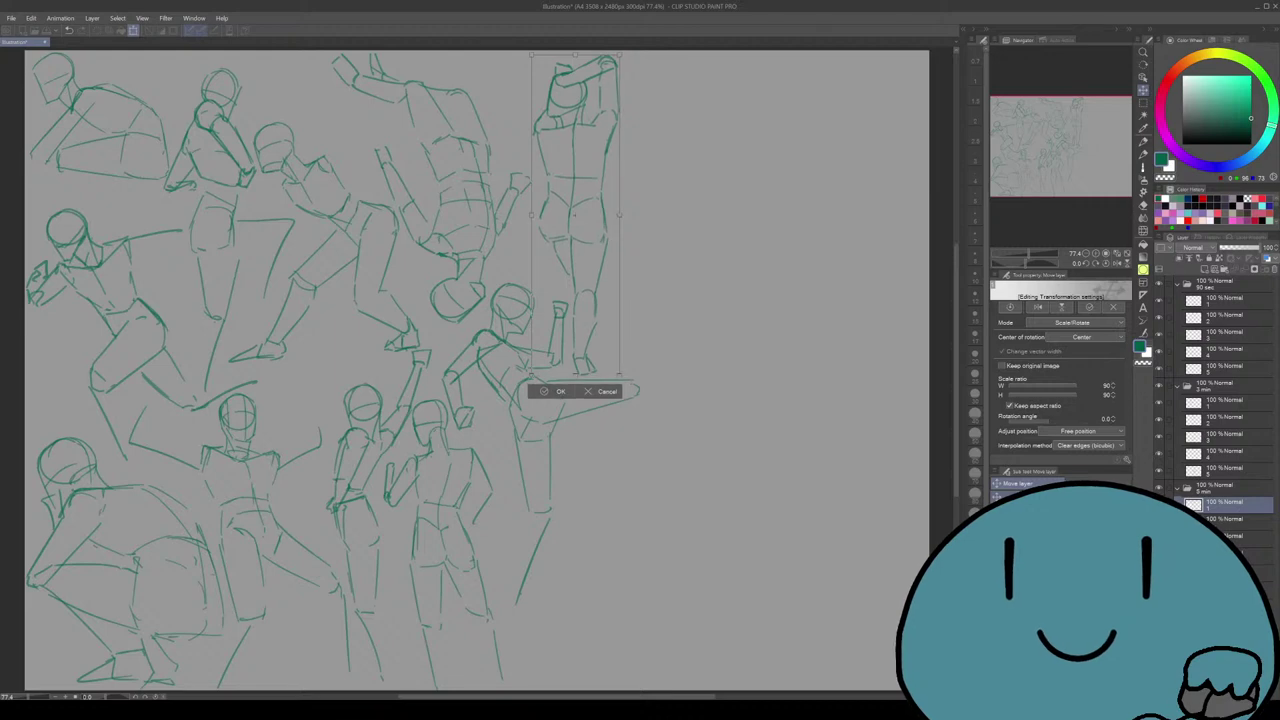
drag(576, 214, 577, 216)
drag(575, 55, 575, 52)
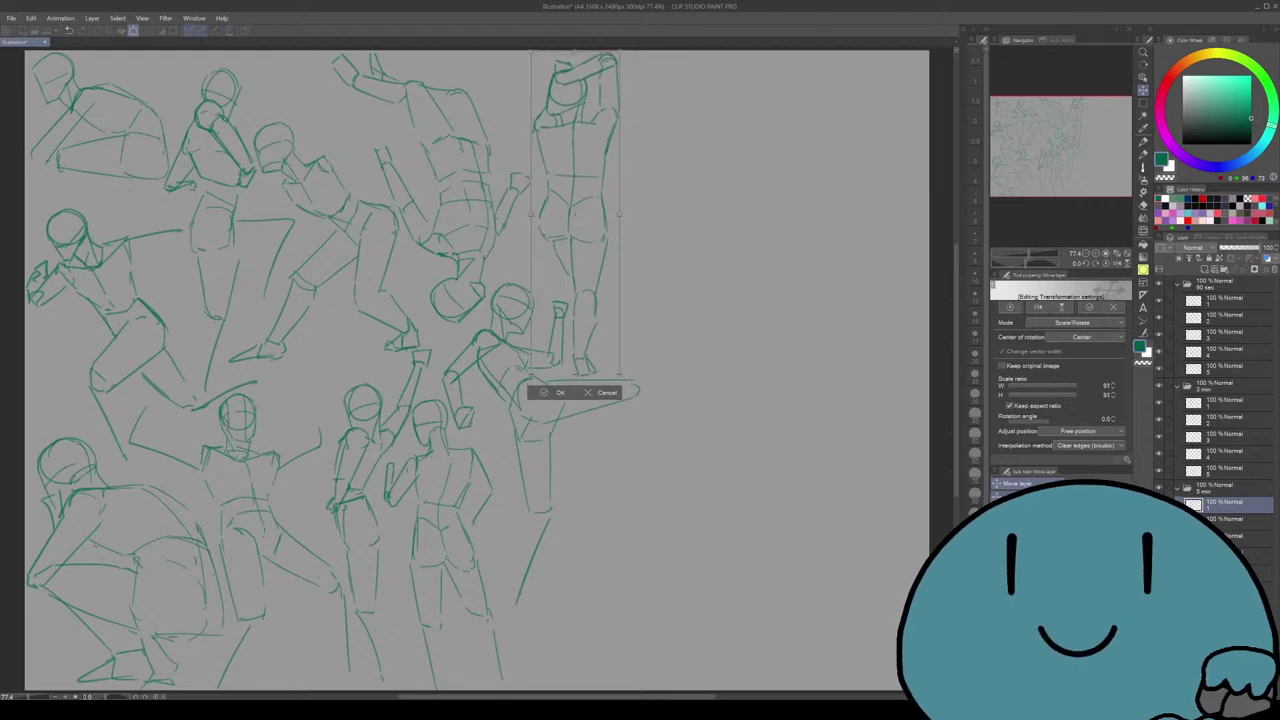
key(Return)
Show the pointing second 5 min sketch and place it at the canvas's bottom edge beside the kicking figure.
click(1226, 520)
click(1159, 520)
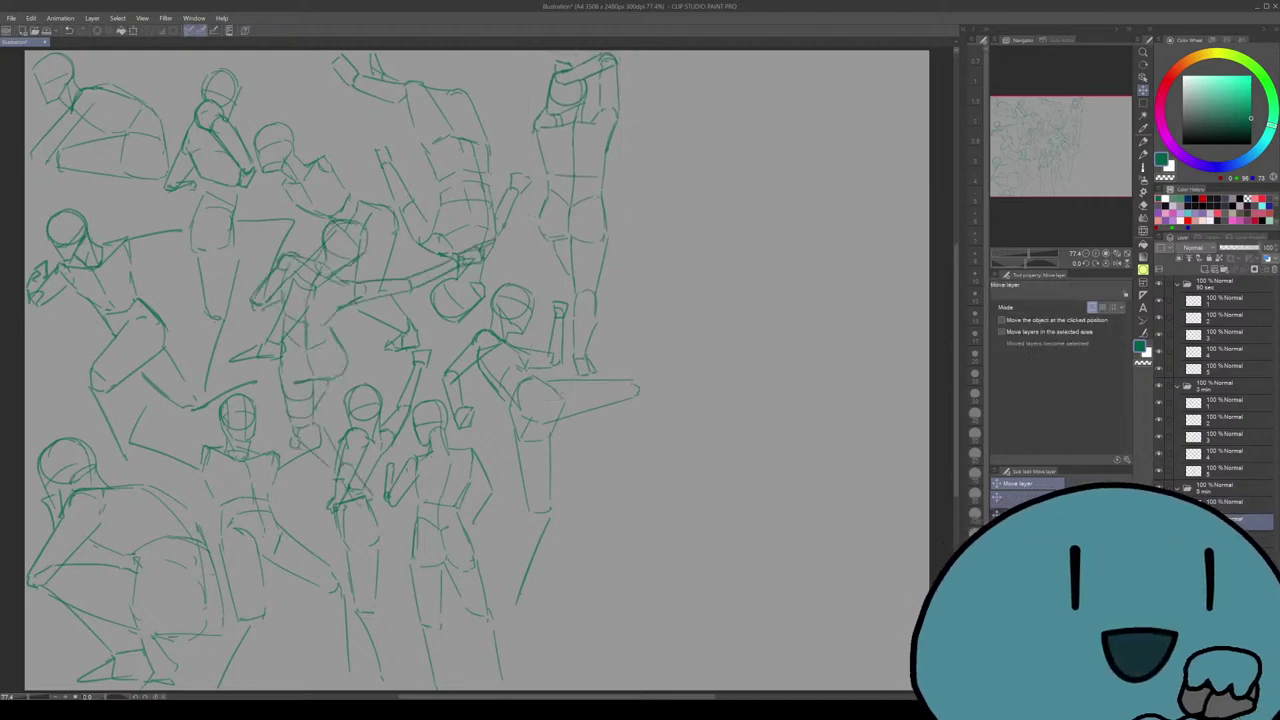
key(ctrl+t)
drag(371, 223, 675, 403)
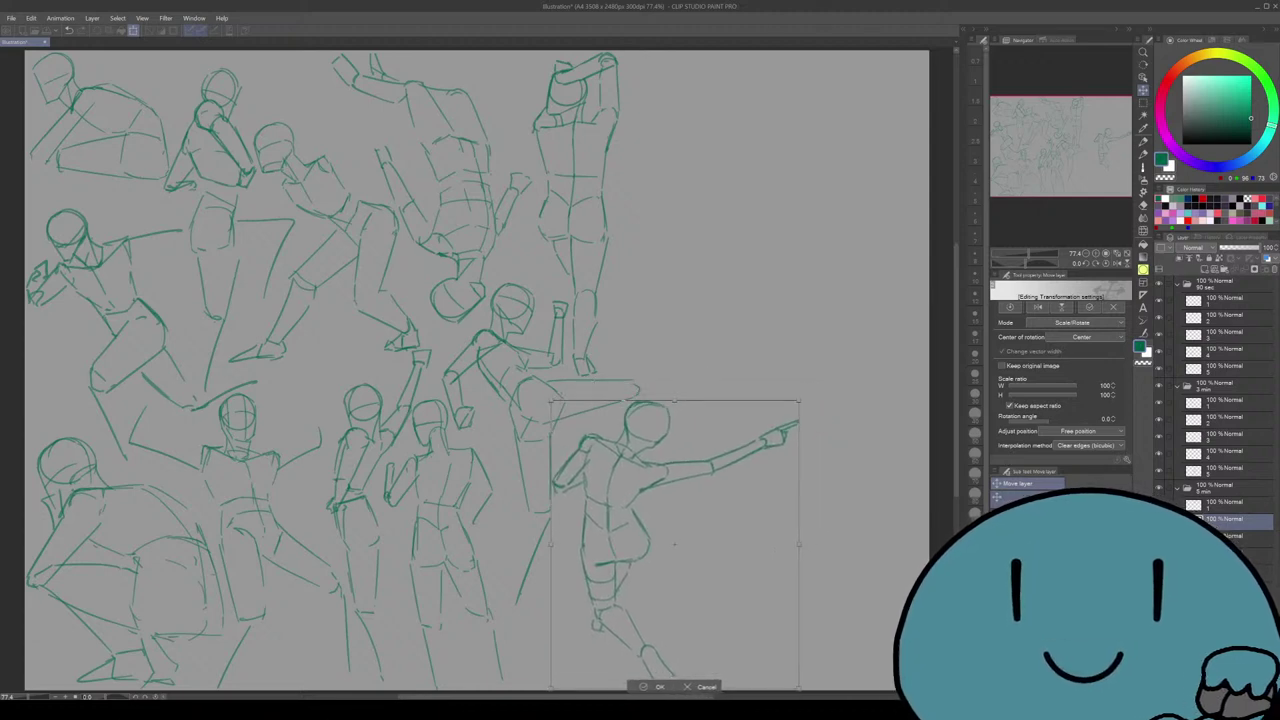
key(Return)
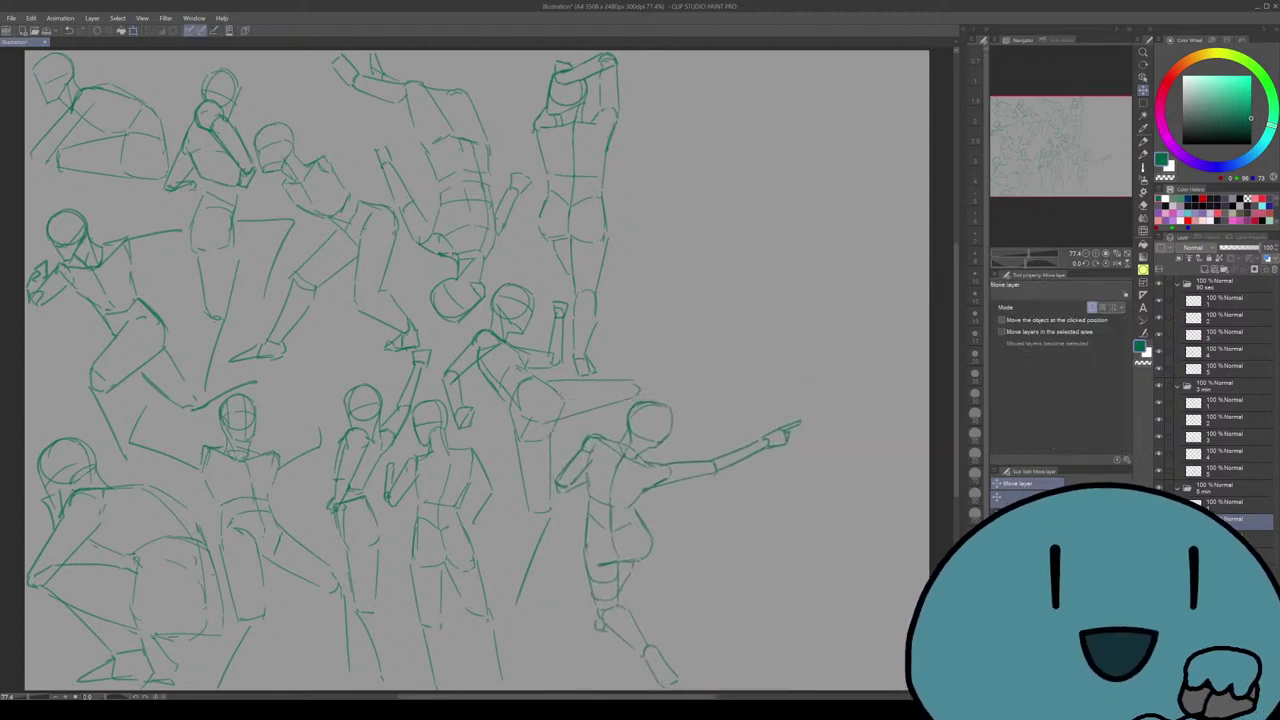
Show the standing side-view third 5 min sketch and place it in the canvas's upper-right area.
click(1226, 537)
click(1159, 537)
key(ctrl+t)
drag(379, 337, 858, 496)
drag(822, 445, 844, 255)
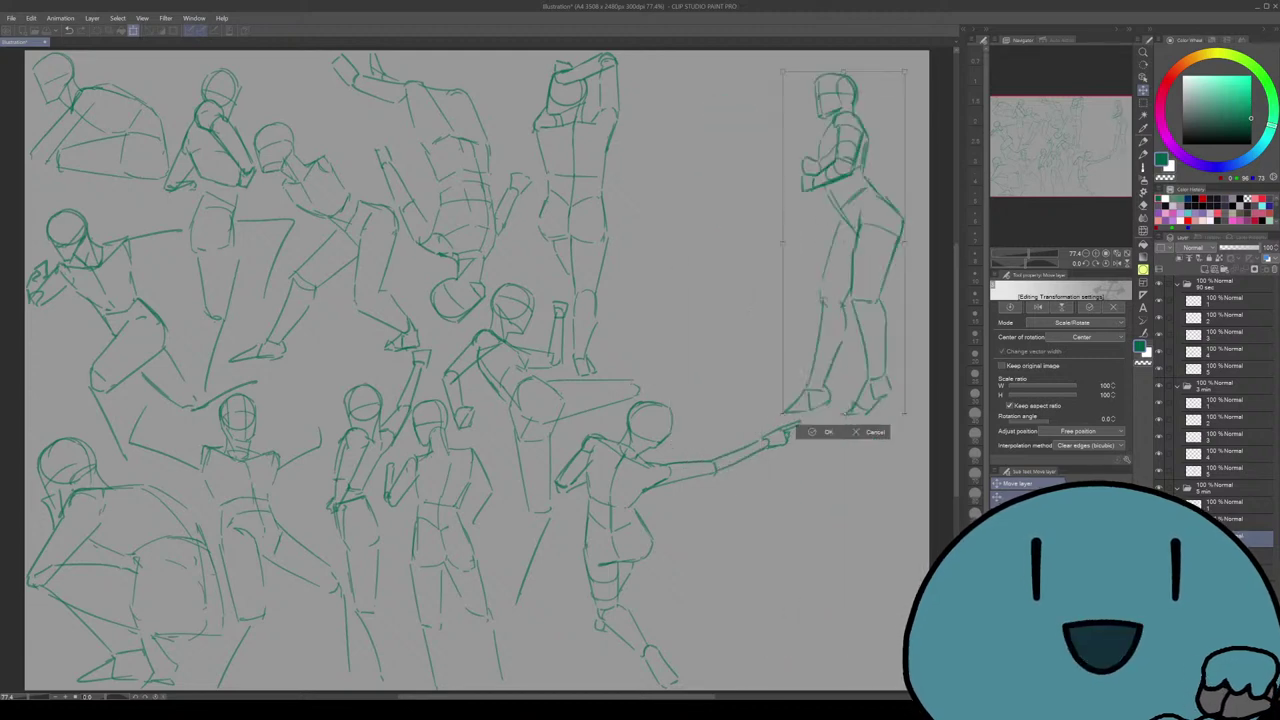
key(Return)
Show the wide-stance fourth 5 min sketch, scale it to 91% and place it at the canvas's lower right beyond the pointing hand.
click(1159, 553)
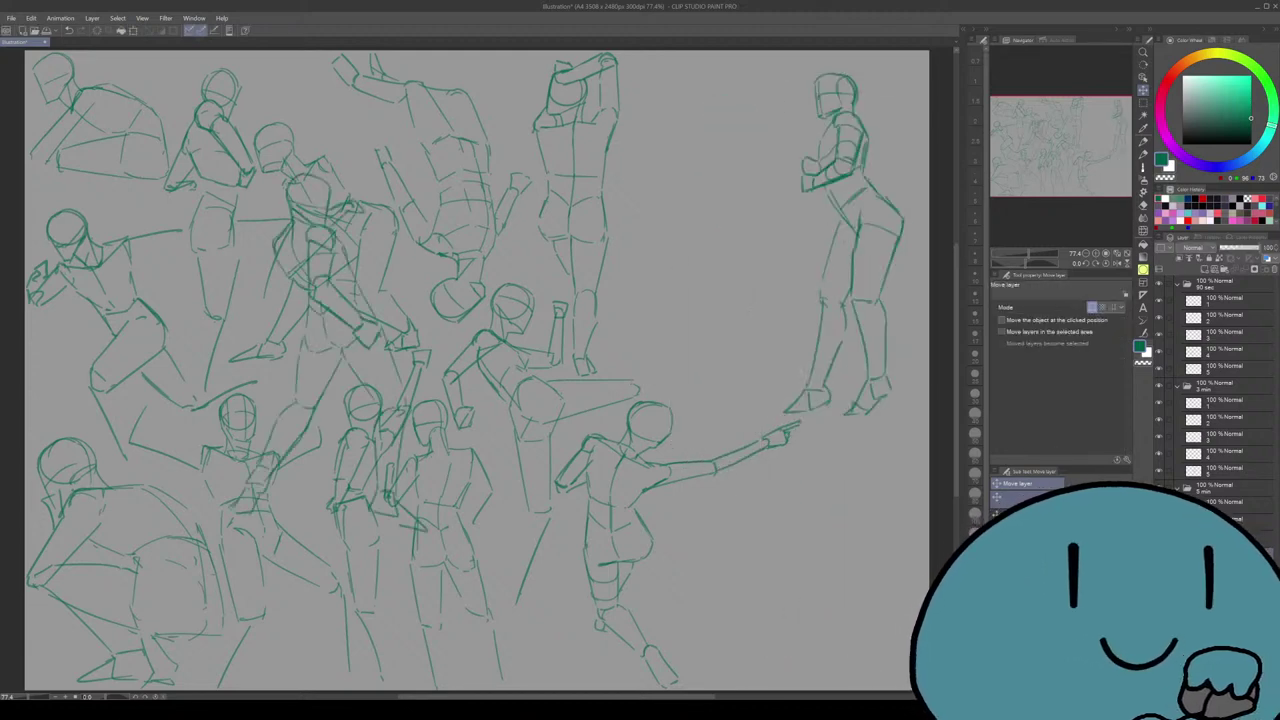
key(ctrl+t)
mouse_move(329, 352)
mouse_down()
mouse_move(711, 357)
mouse_move(687, 388)
mouse_move(772, 425)
mouse_move(828, 476)
mouse_up()
drag(828, 295, 828, 328)
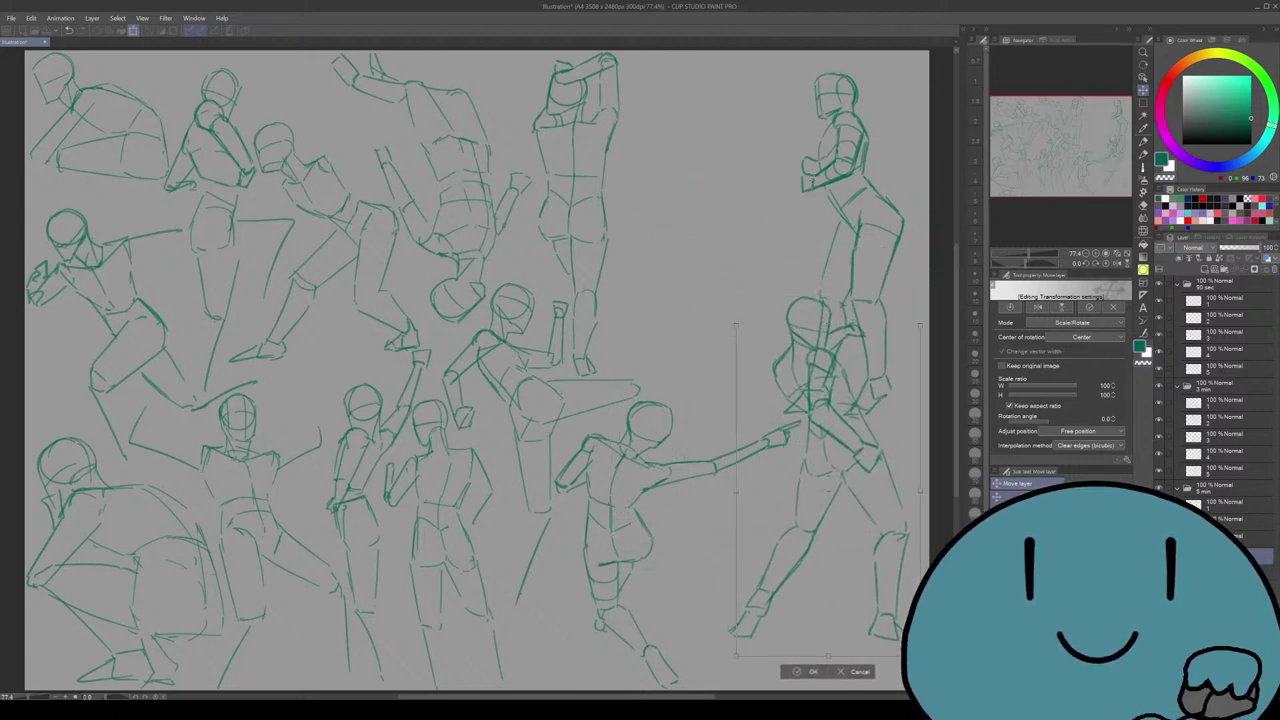
drag(828, 492, 826, 472)
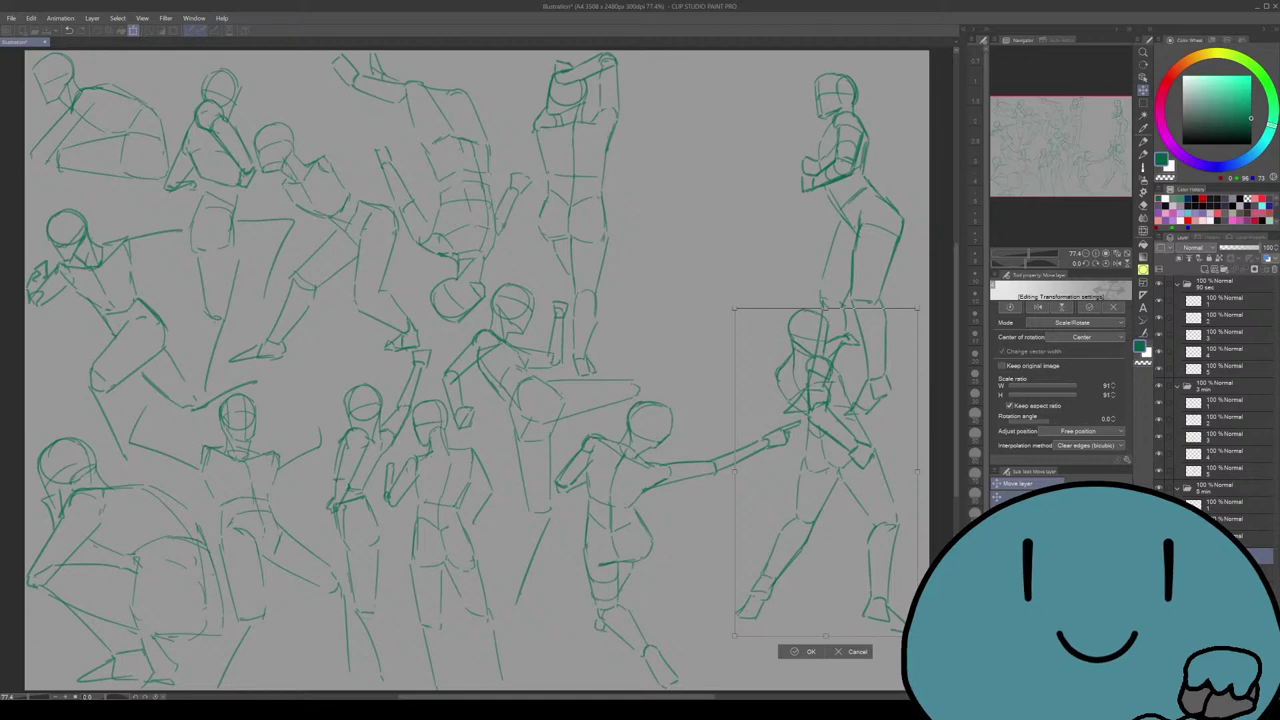
key(Return)
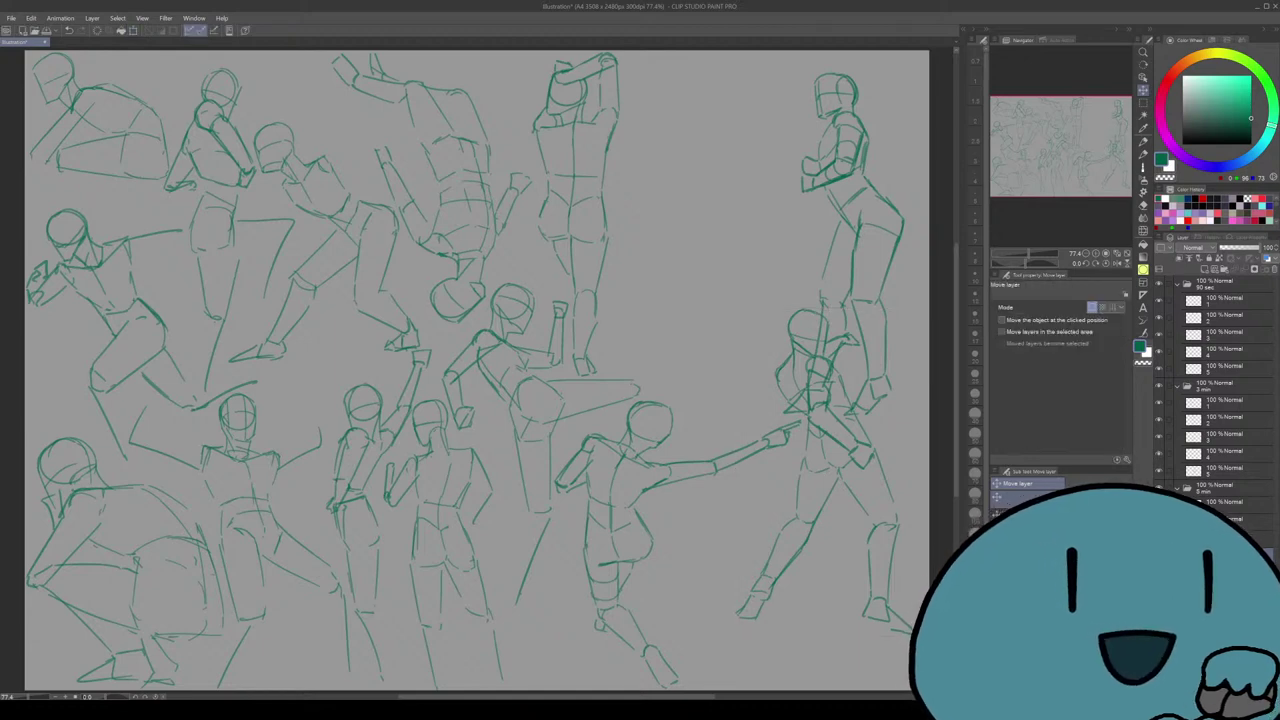
Move the standing side-view figure nearer the arms-overhead figure, then try scaling it down and repositioning it above the wide-stance figure.
drag(848, 235, 726, 252)
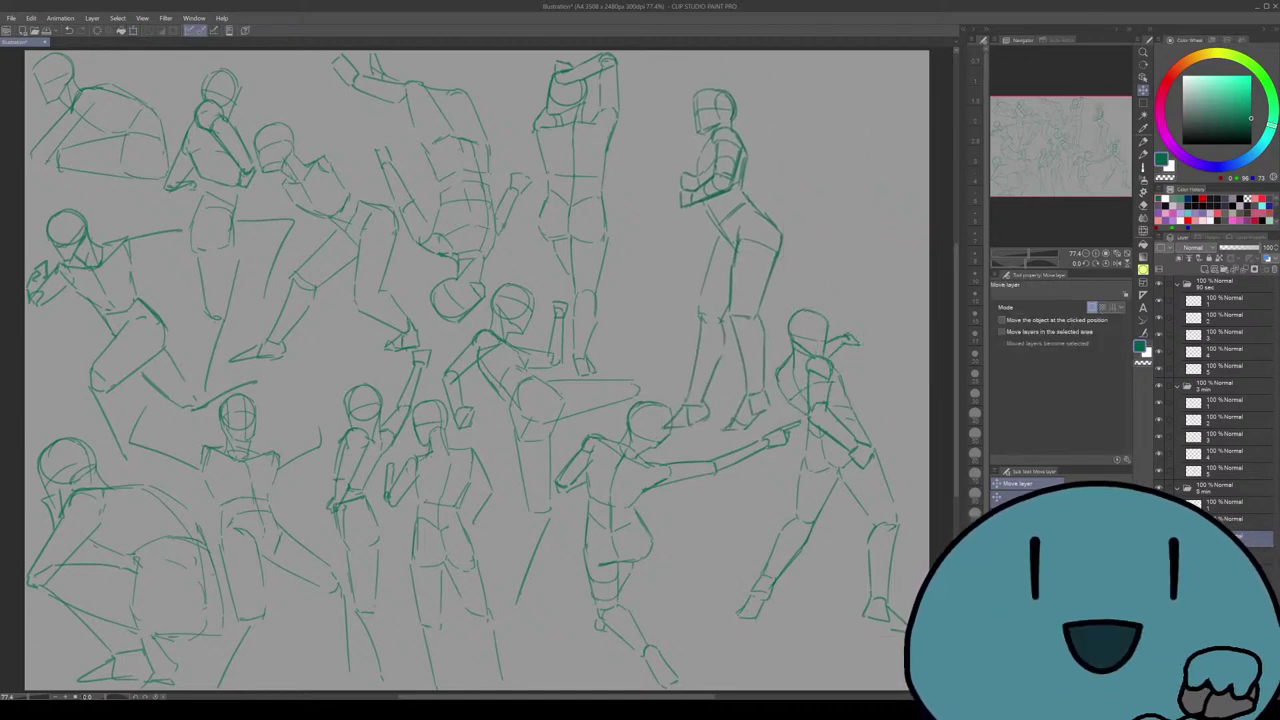
key(ctrl+t)
drag(723, 87, 722, 134)
drag(722, 281, 773, 236)
key(Return)
Undo the recent transformations and placements of the standing side-view and wide-stance sketches.
key(ctrl+z)
key(ctrl+z)
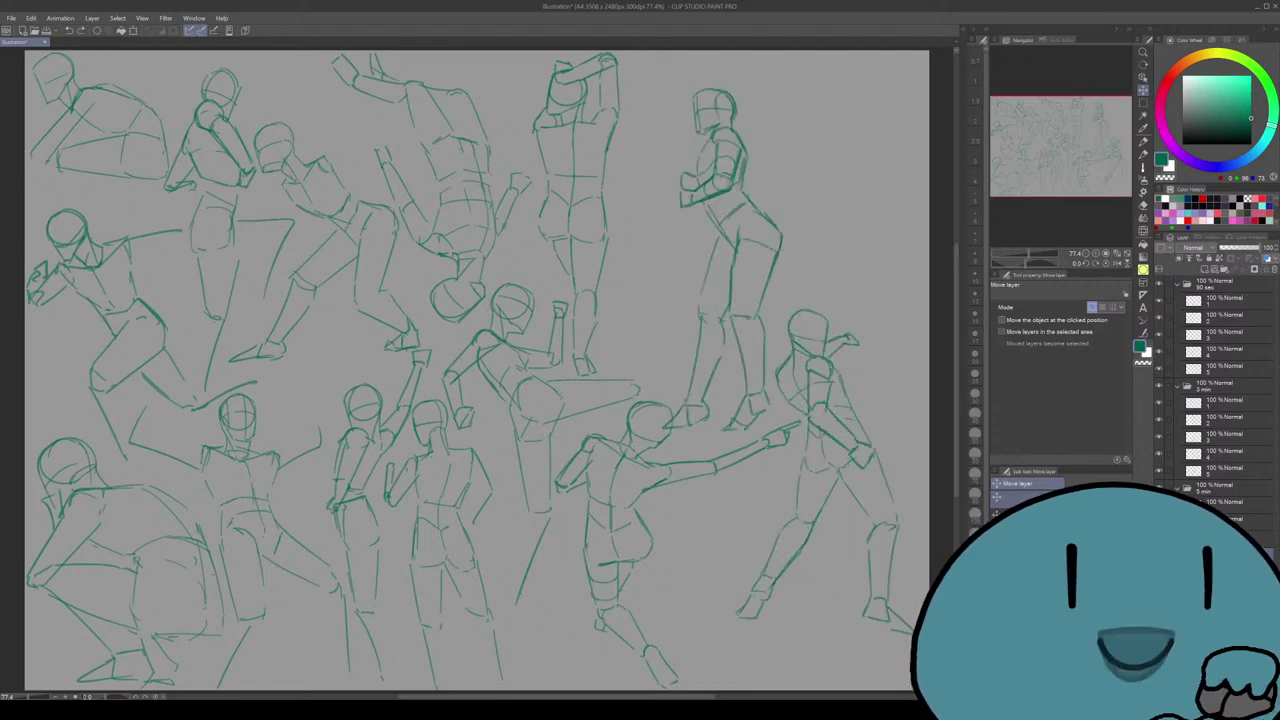
key(ctrl+z)
key(ctrl+z)
key(ctrl+z)
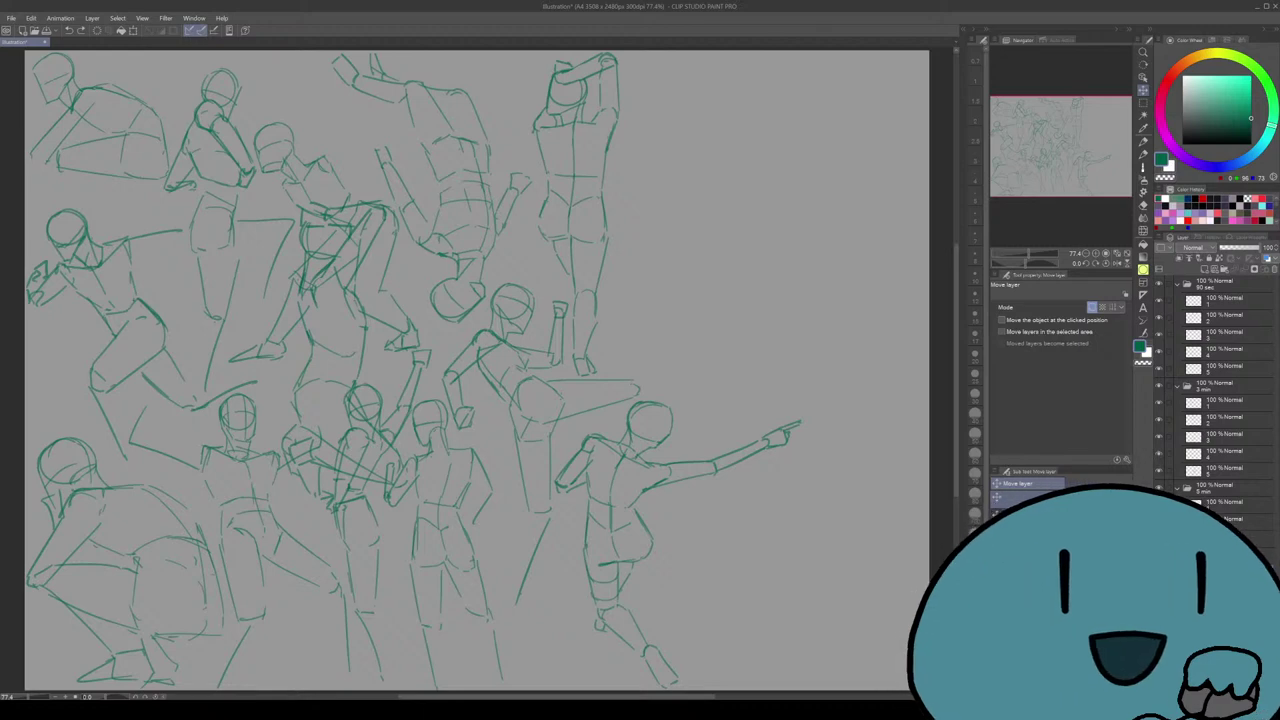
Scale the kneeling arms-raised 5 min sketch to 85% and place it at the canvas's bottom edge below the pointing hand.
key(ctrl+t)
drag(343, 355, 864, 538)
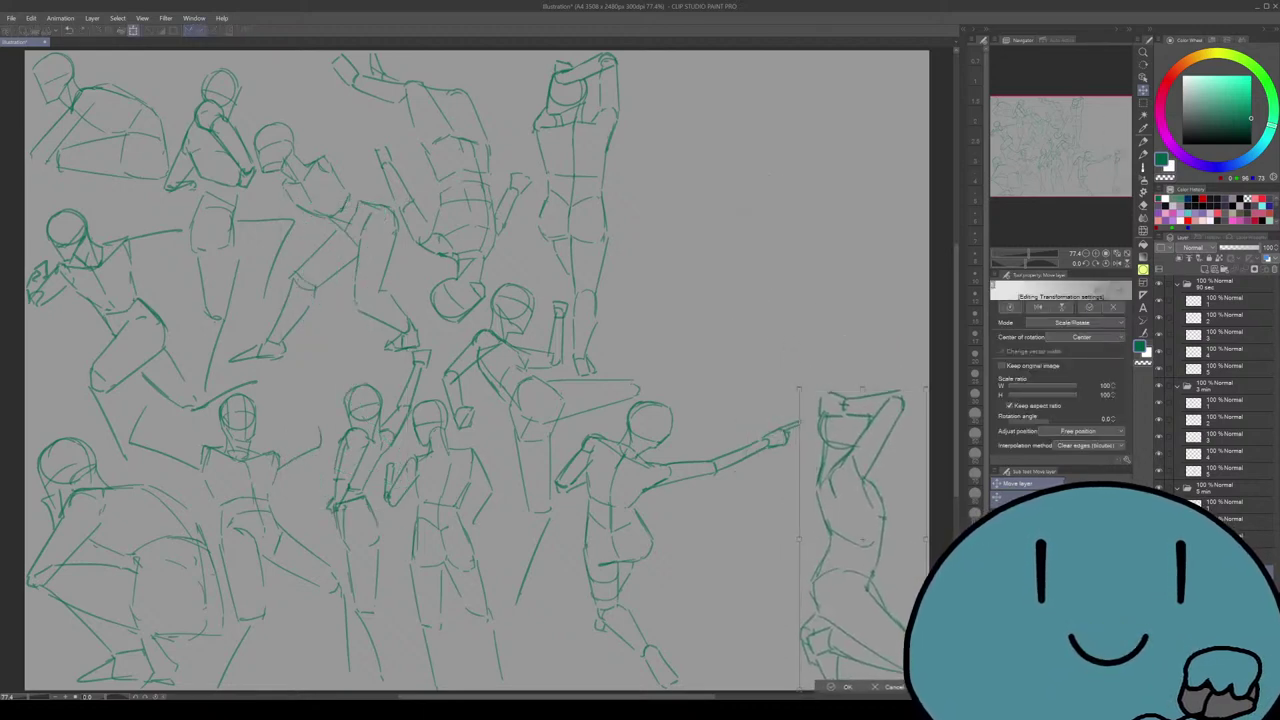
drag(862, 389, 862, 435)
drag(862, 562, 804, 565)
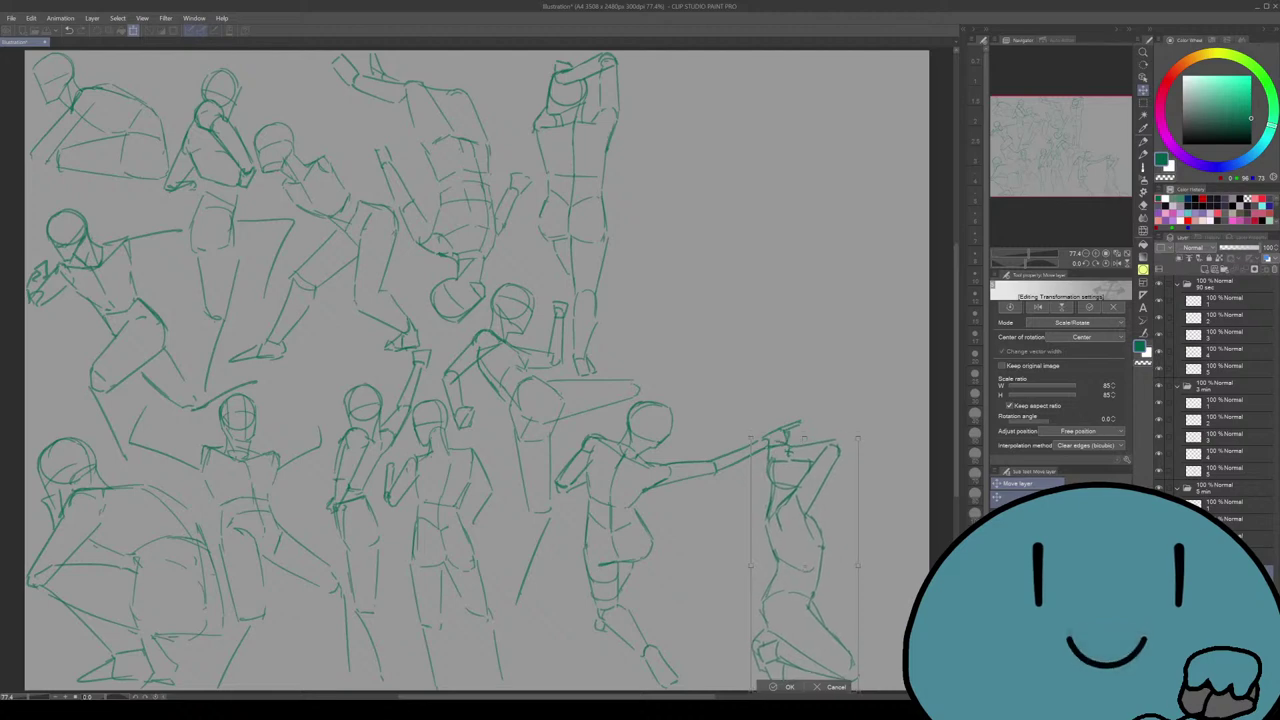
key(Return)
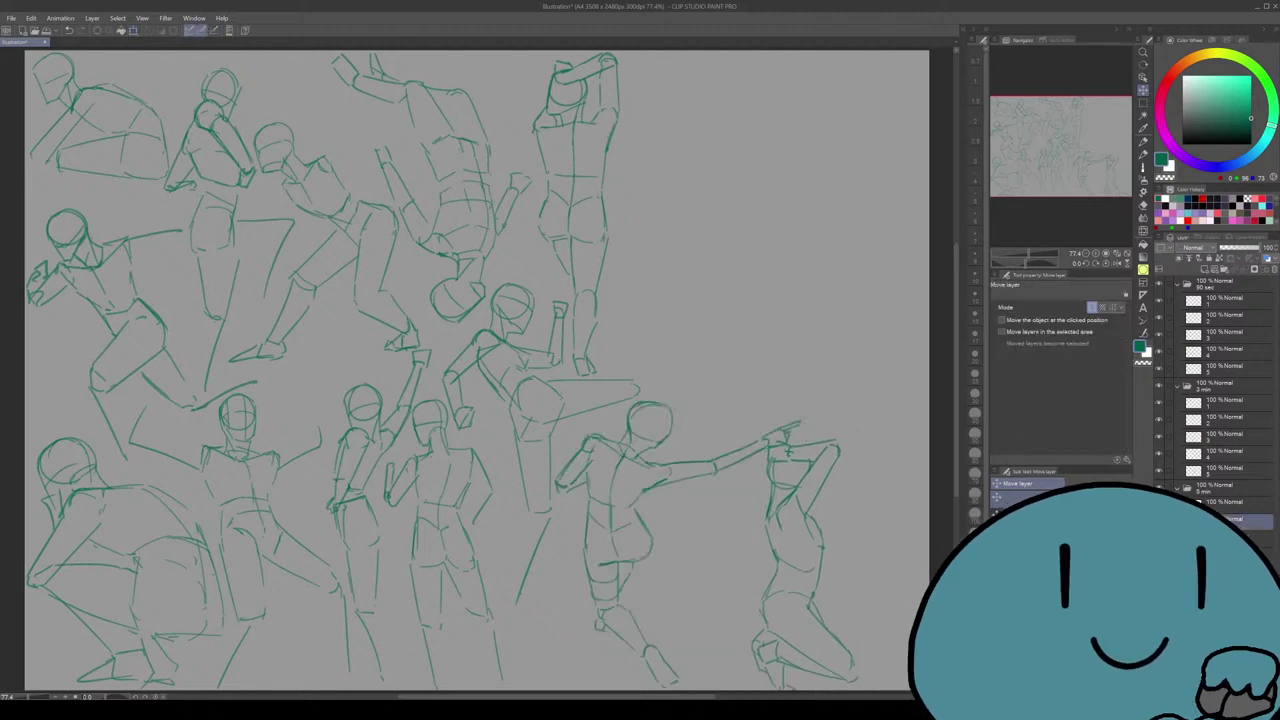
Scale the pointing figure to 94% and shift it so its hand sits just above the kneeling figure's head.
key(ctrl+t)
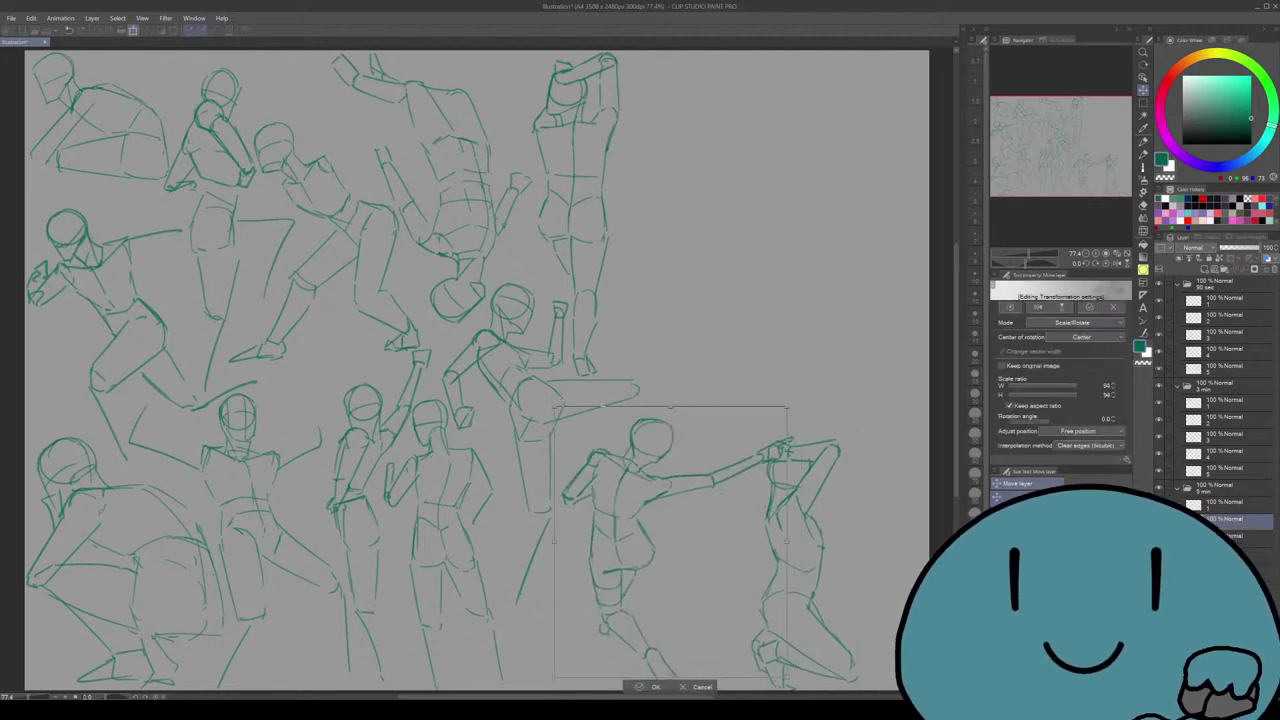
drag(788, 451, 786, 452)
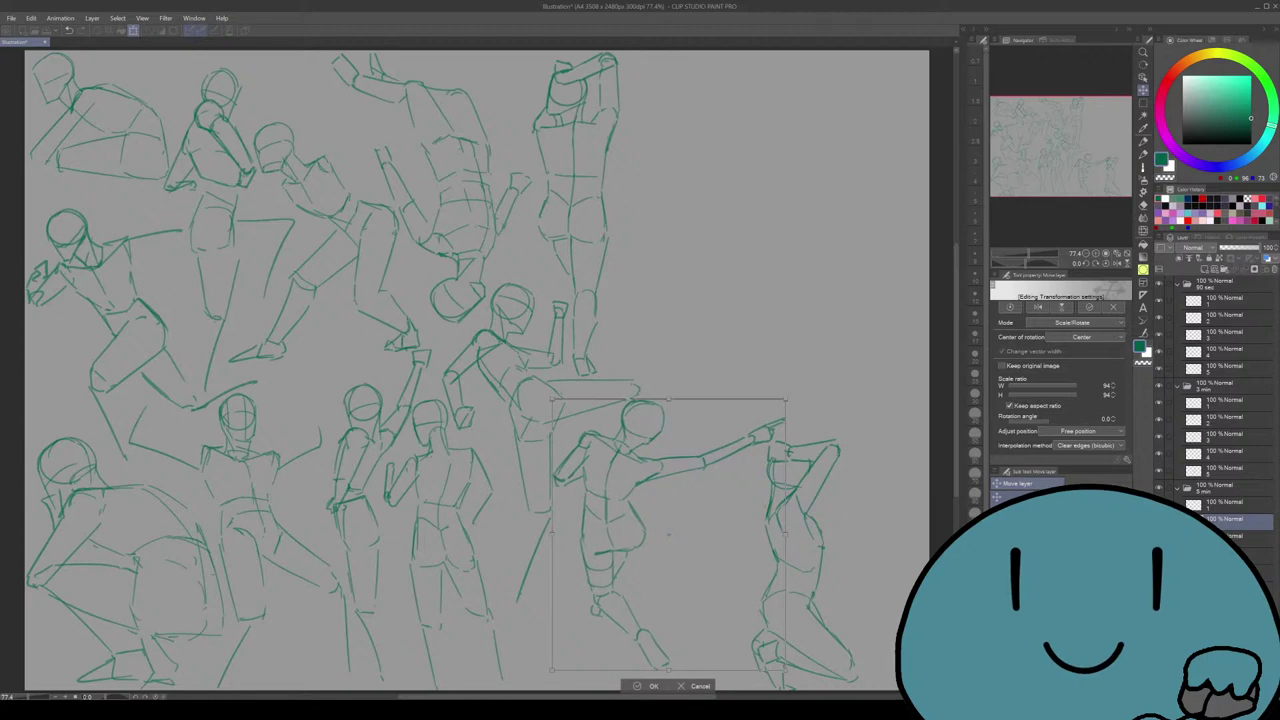
key(Return)
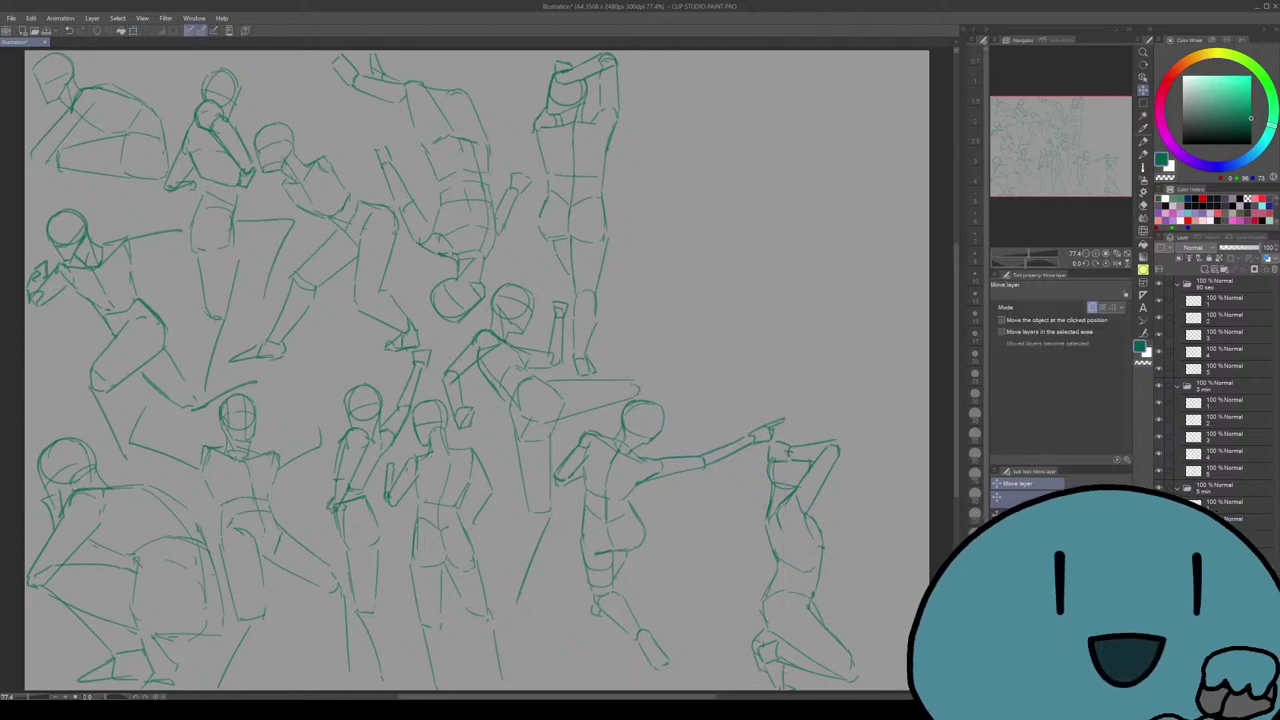
Scale the kneeling figure to 97% and move it closer beneath the pointing figure's outstretched hand.
key(ctrl+t)
mouse_move(788, 451)
mouse_down()
mouse_move(734, 446)
mouse_move(766, 457)
mouse_up()
key(Left)
key(Left)
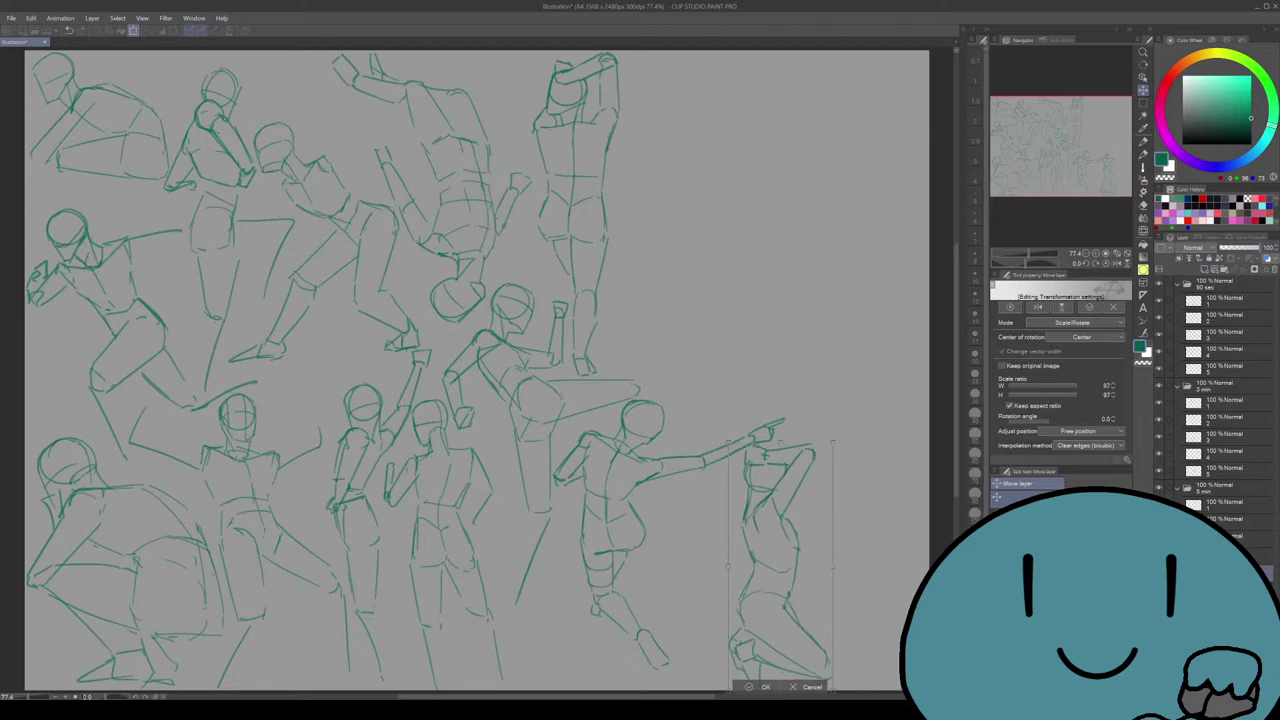
key(Return)
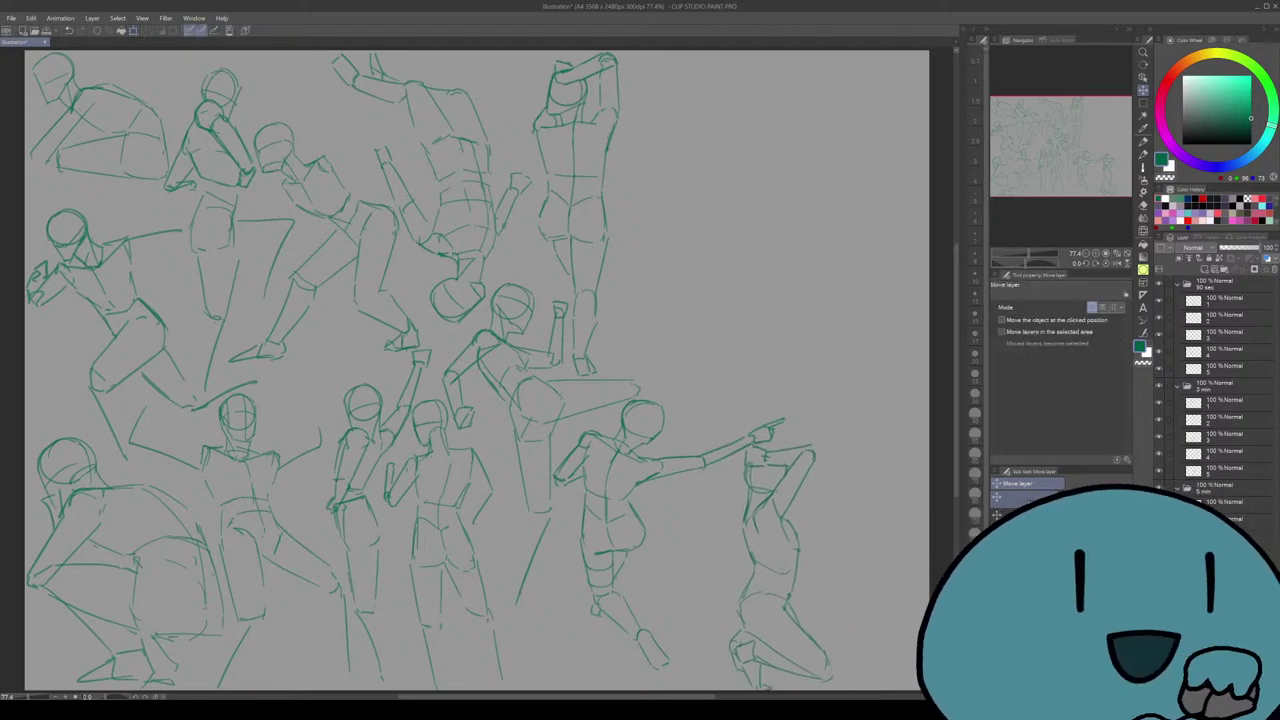
Show the wide-stance and side-view 5 min sketches, placing the former at the canvas's top edge beside the arms-overhead figure and the latter along the right edge.
click(1222, 554)
click(1159, 554)
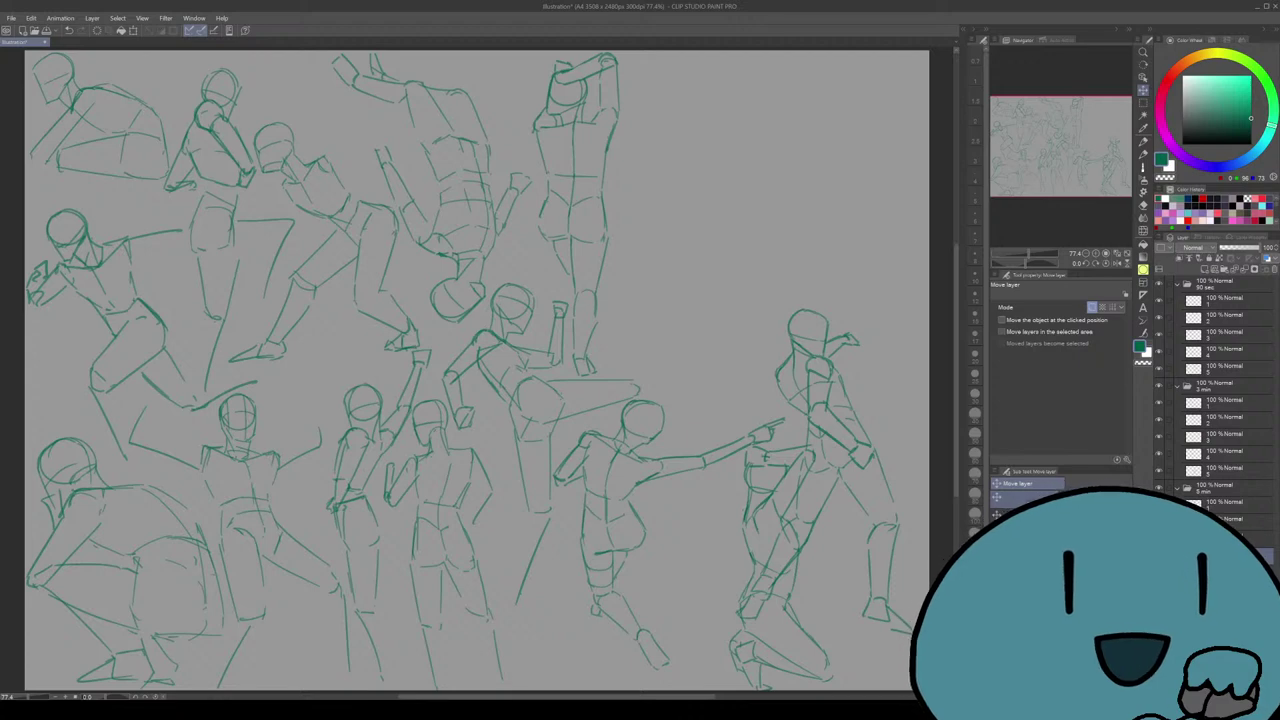
click(1159, 555)
click(1159, 538)
click(1222, 538)
mouse_move(728, 238)
mouse_down()
mouse_move(844, 347)
mouse_move(872, 442)
mouse_move(725, 215)
mouse_move(724, 172)
mouse_up()
click(1222, 554)
click(1159, 554)
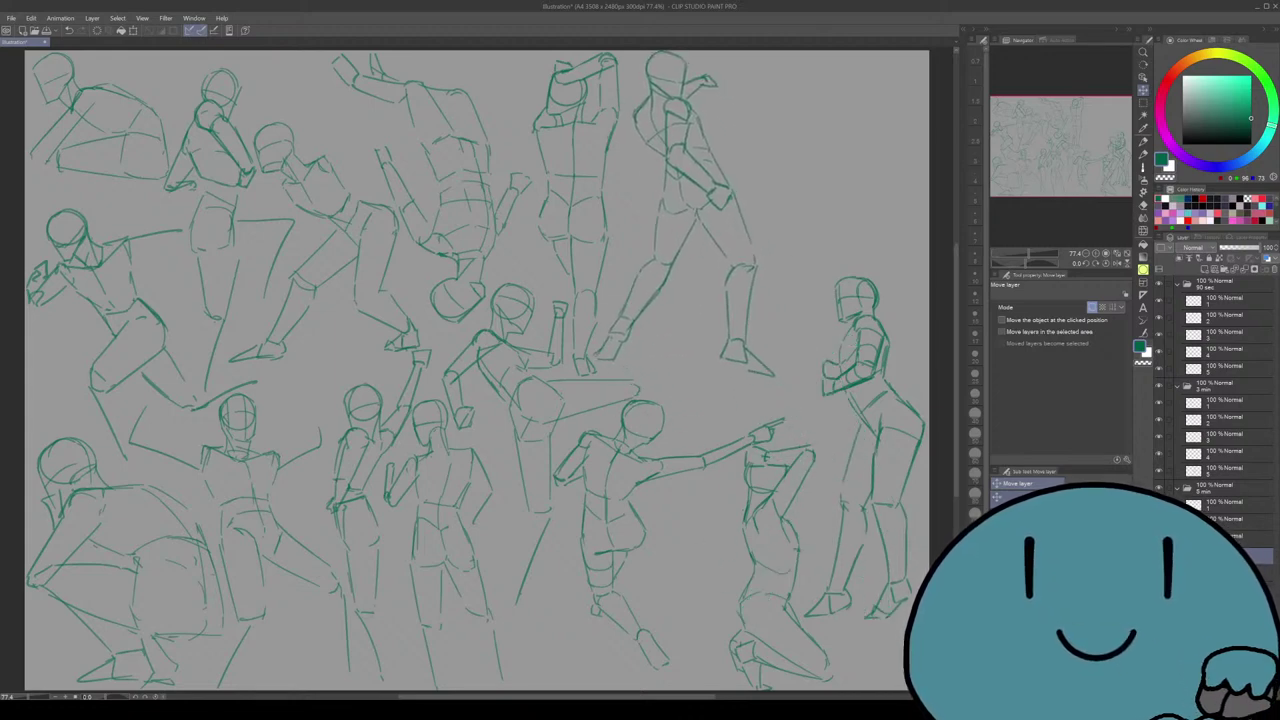
Show the striding raised-fist 5 min sketch, scale it to 94% and place it in the canvas's upper-right corner above the side-view figure.
click(1222, 571)
click(1159, 571)
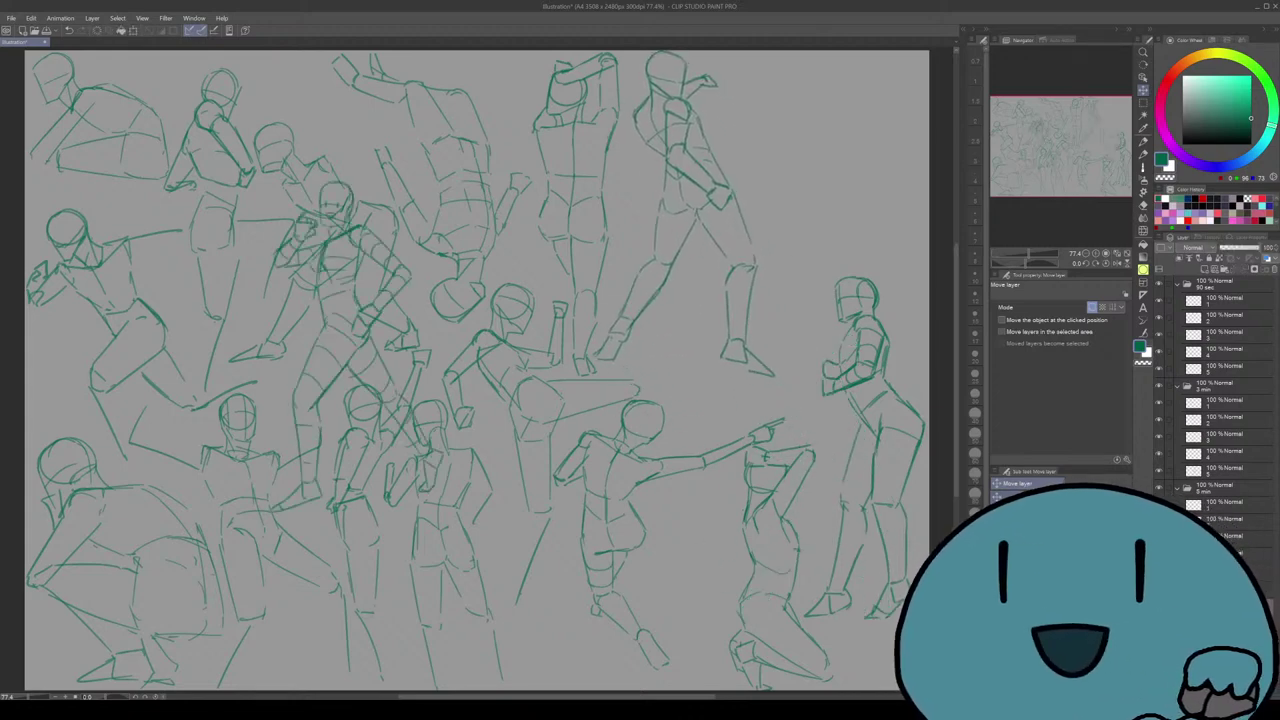
key(ctrl+t)
drag(358, 340, 767, 253)
drag(767, 92, 767, 149)
drag(767, 275, 850, 197)
drag(778, 73, 767, 52)
drag(845, 200, 853, 232)
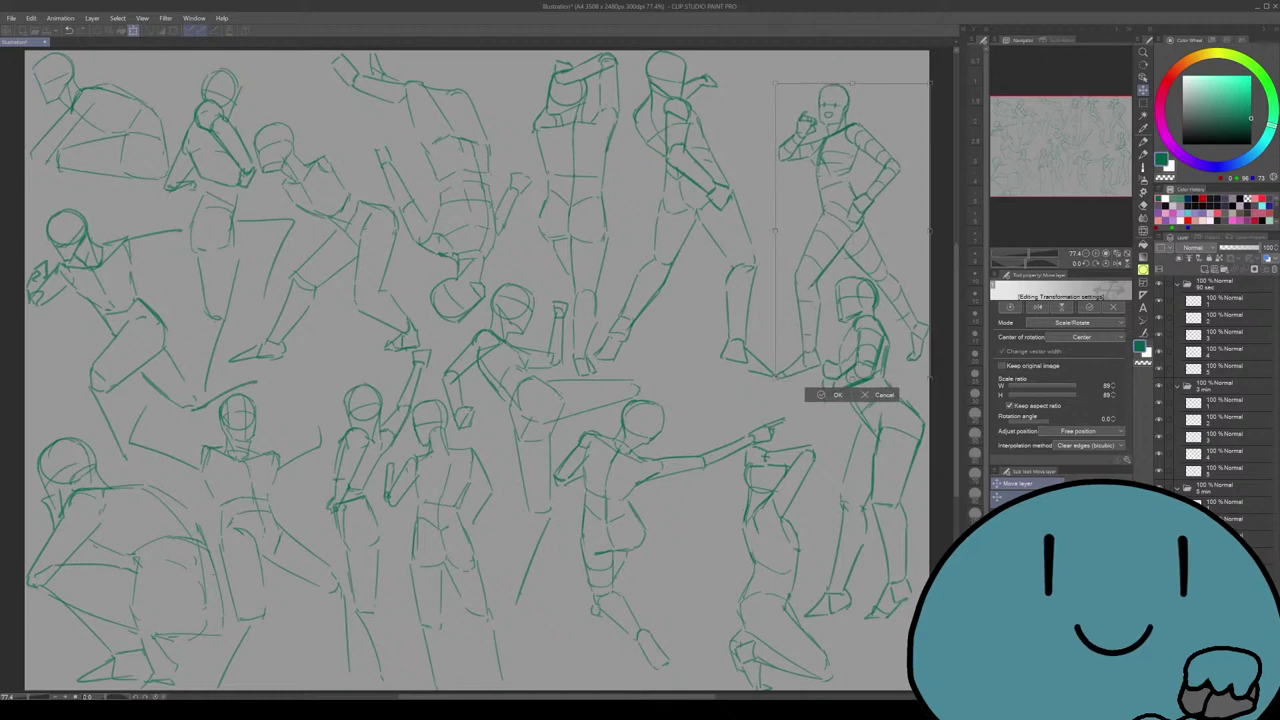
drag(775, 83, 767, 66)
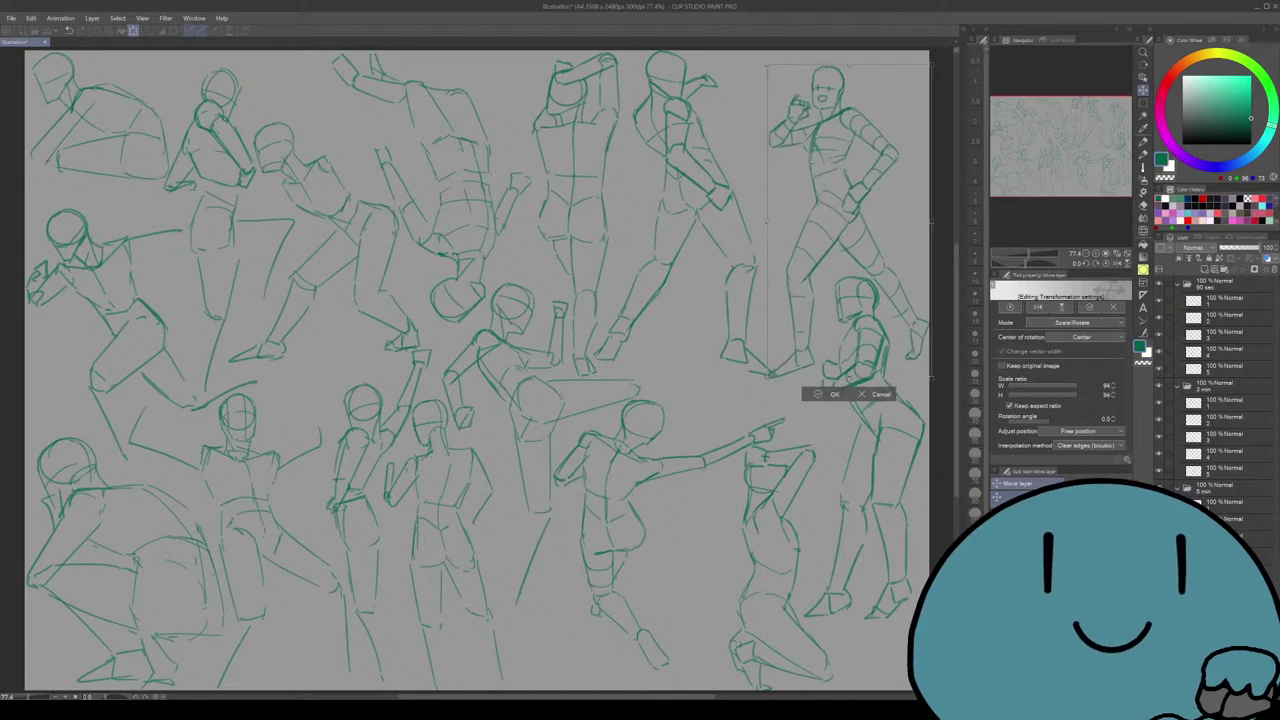
drag(850, 225, 849, 212)
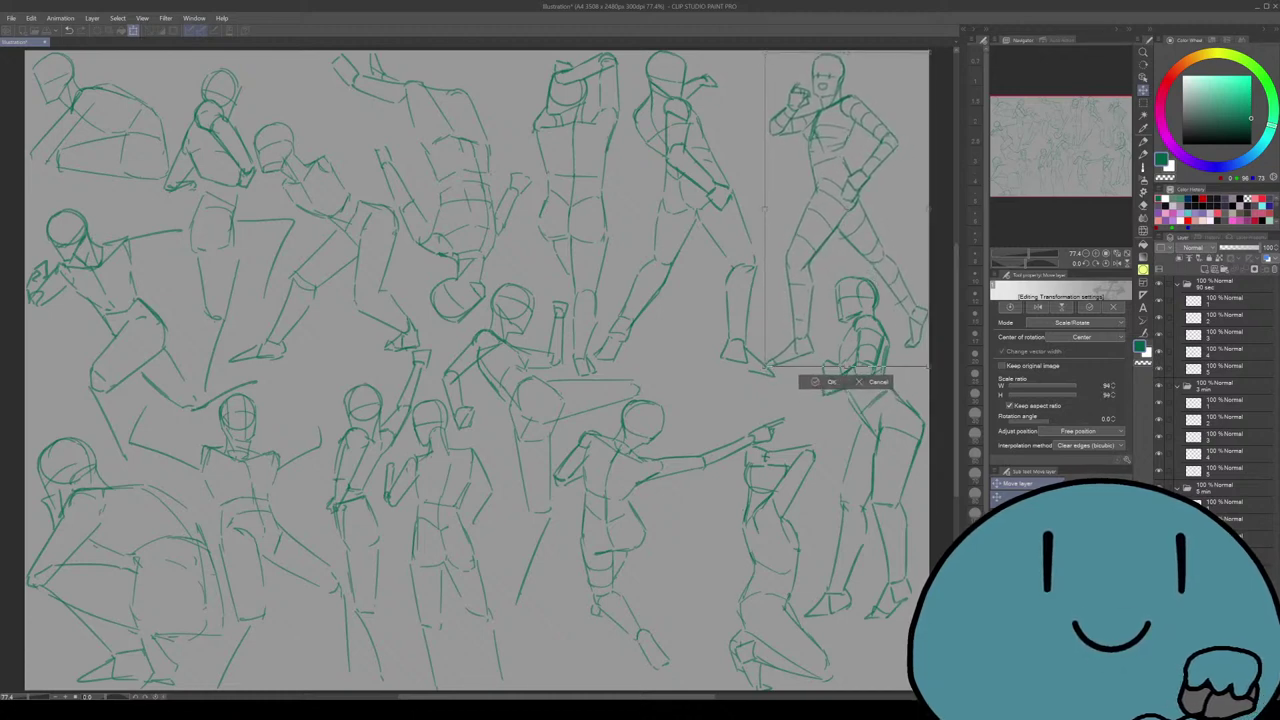
key(Return)
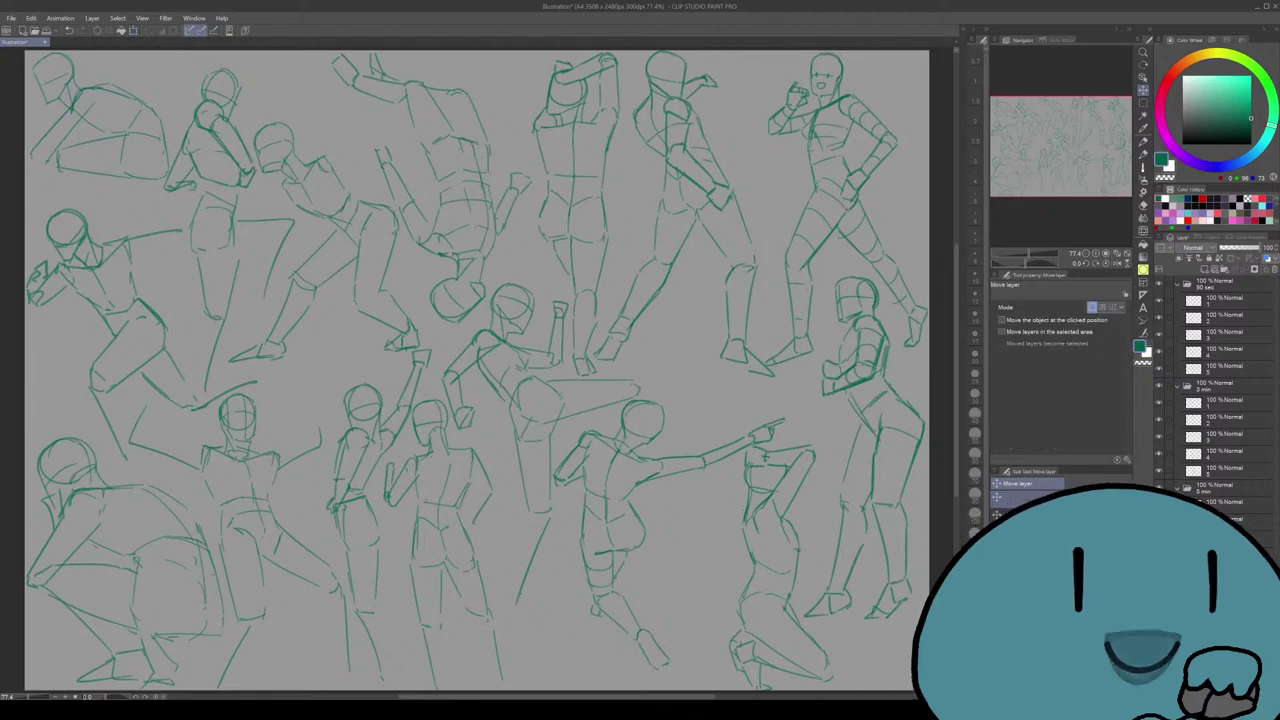
Shift the wide-stance figure slightly down and right, between the arms-overhead and striding figures.
click(1159, 502)
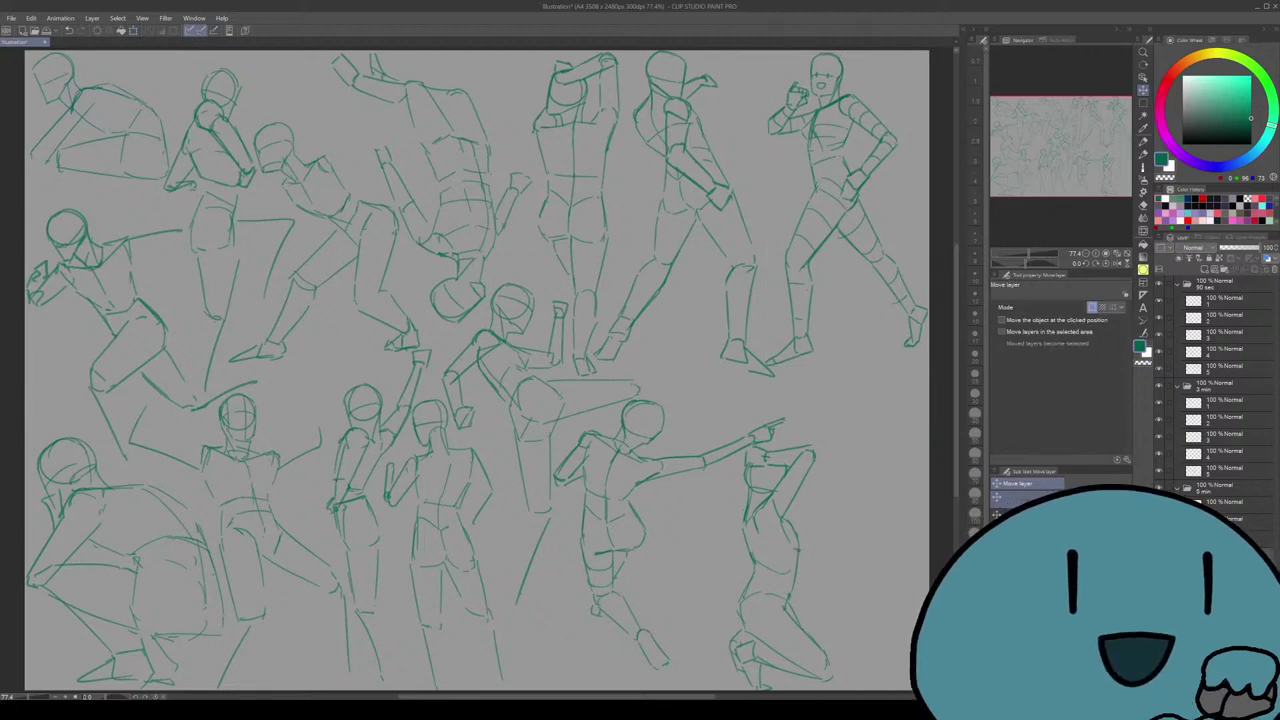
click(1159, 502)
click(1159, 519)
click(1159, 519)
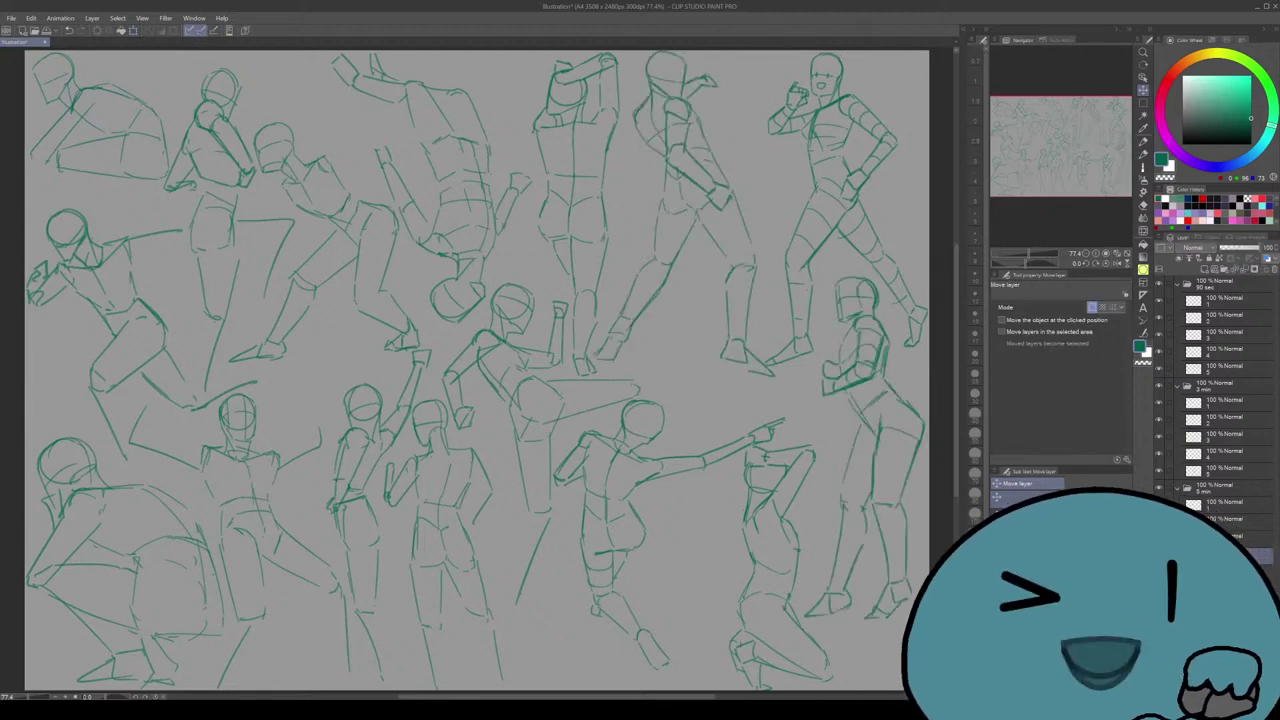
drag(690, 190, 697, 206)
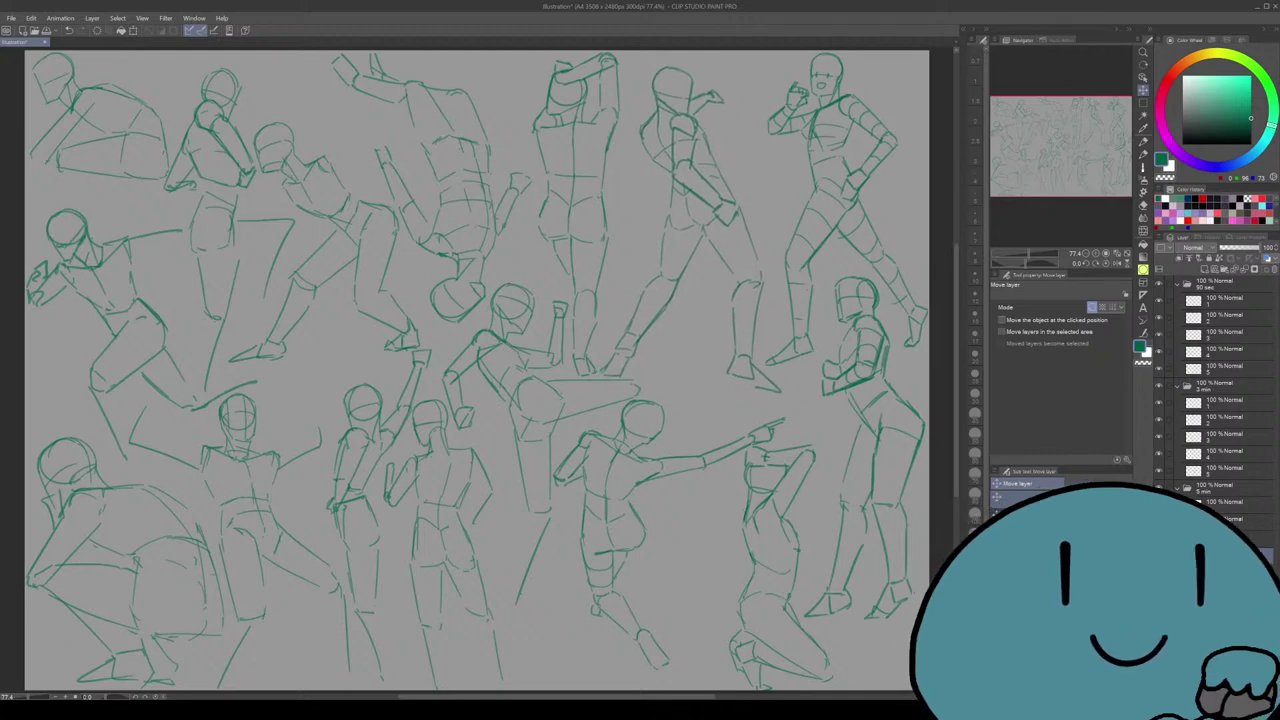
Nudge the striding raised-fist figure slightly left, keeping its scale at 100%.
drag(845, 170, 843, 170)
key(ctrl+t)
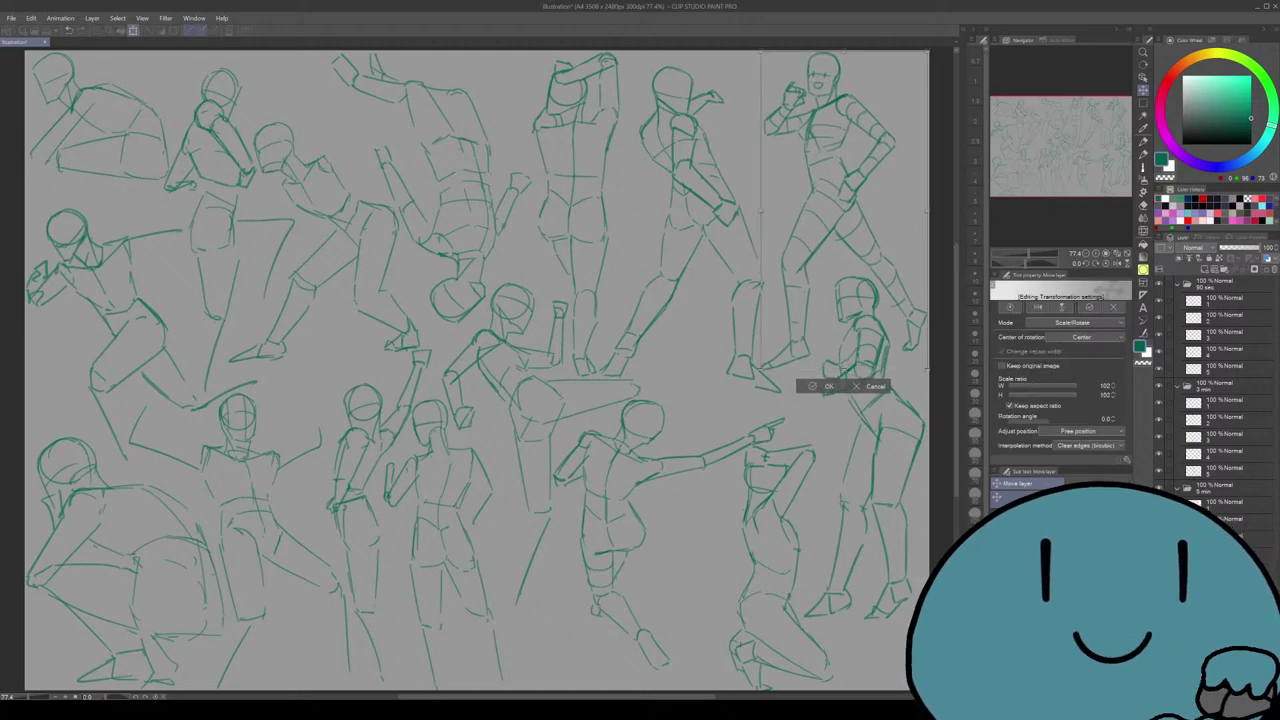
key(Return)
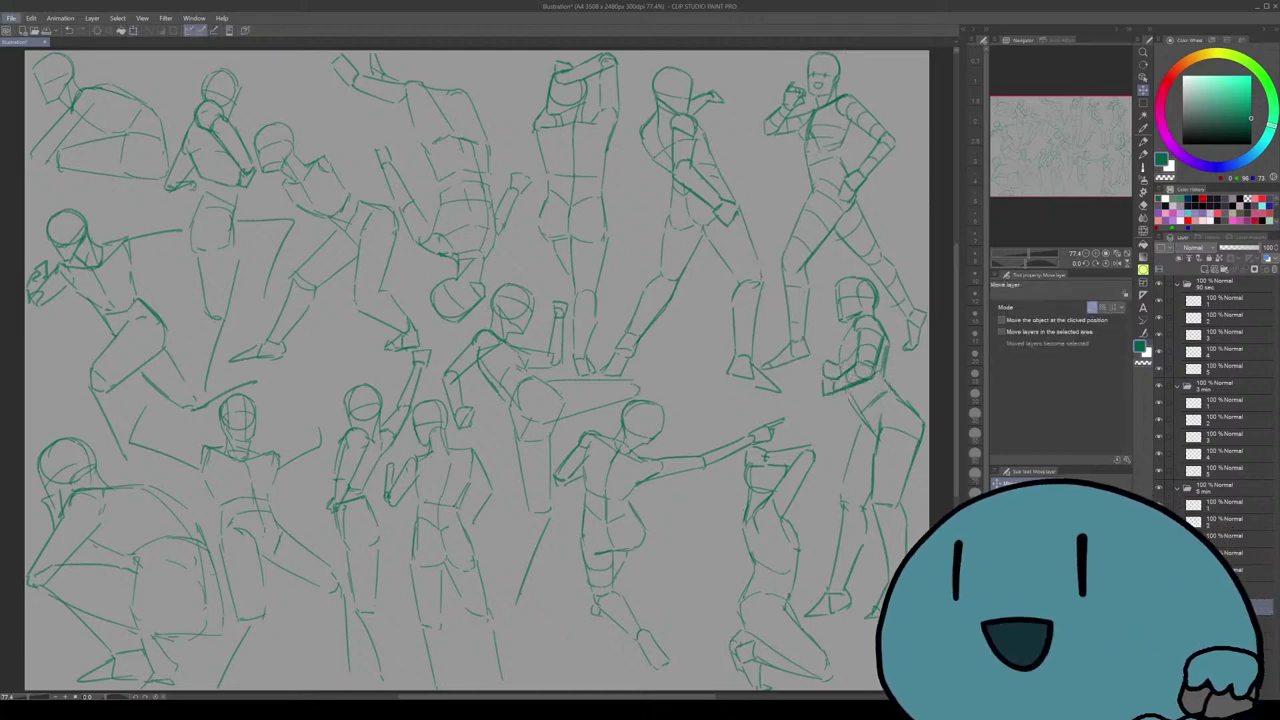
key(alt+Tab)
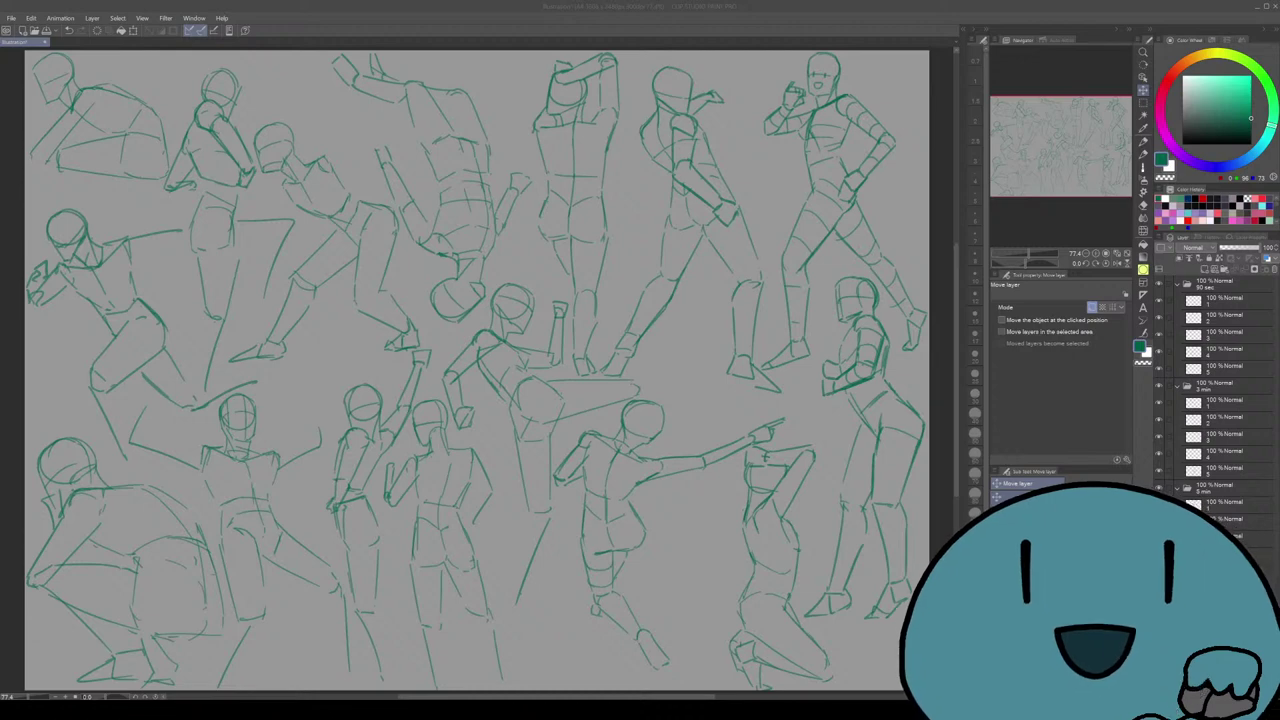
key(alt+Tab)
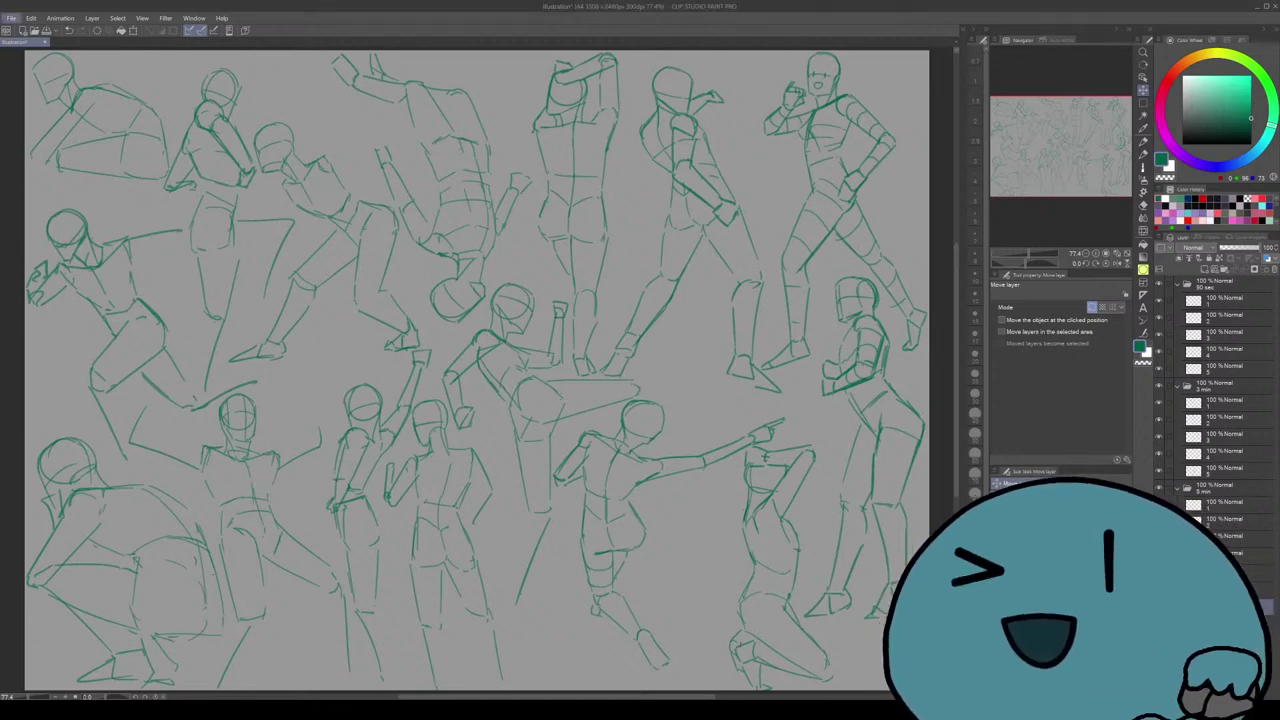
key(alt+Tab)
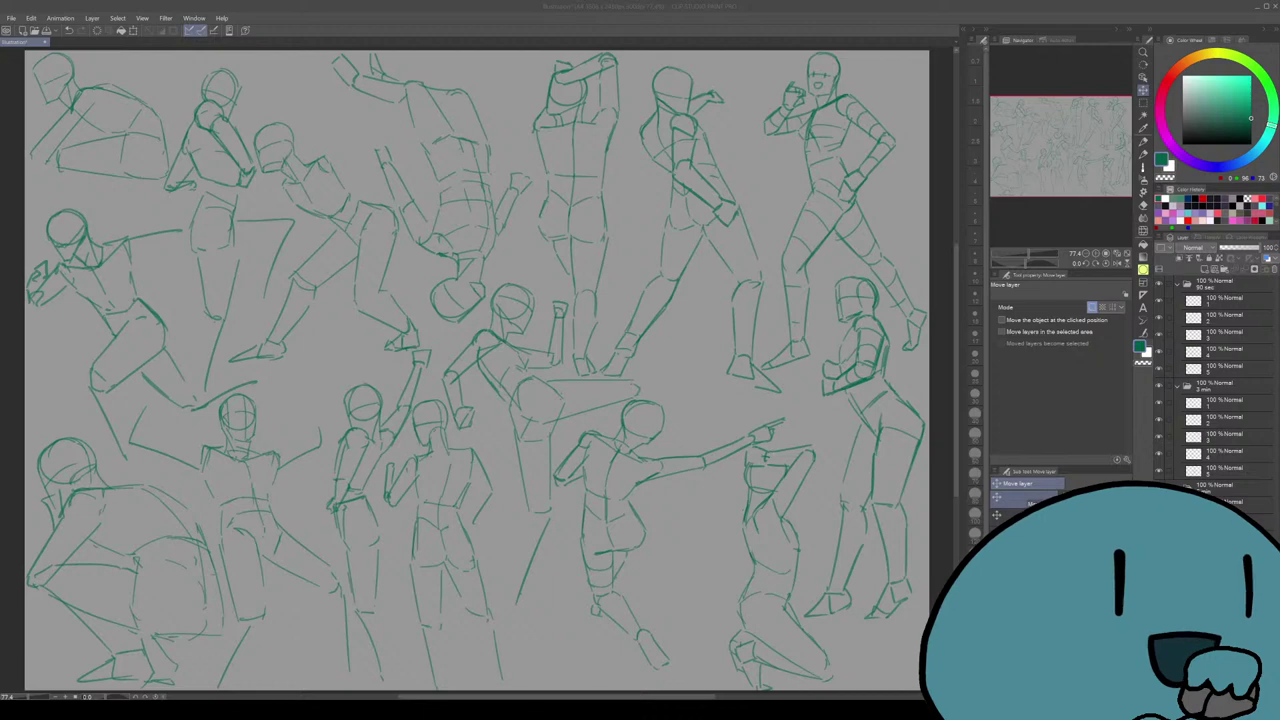